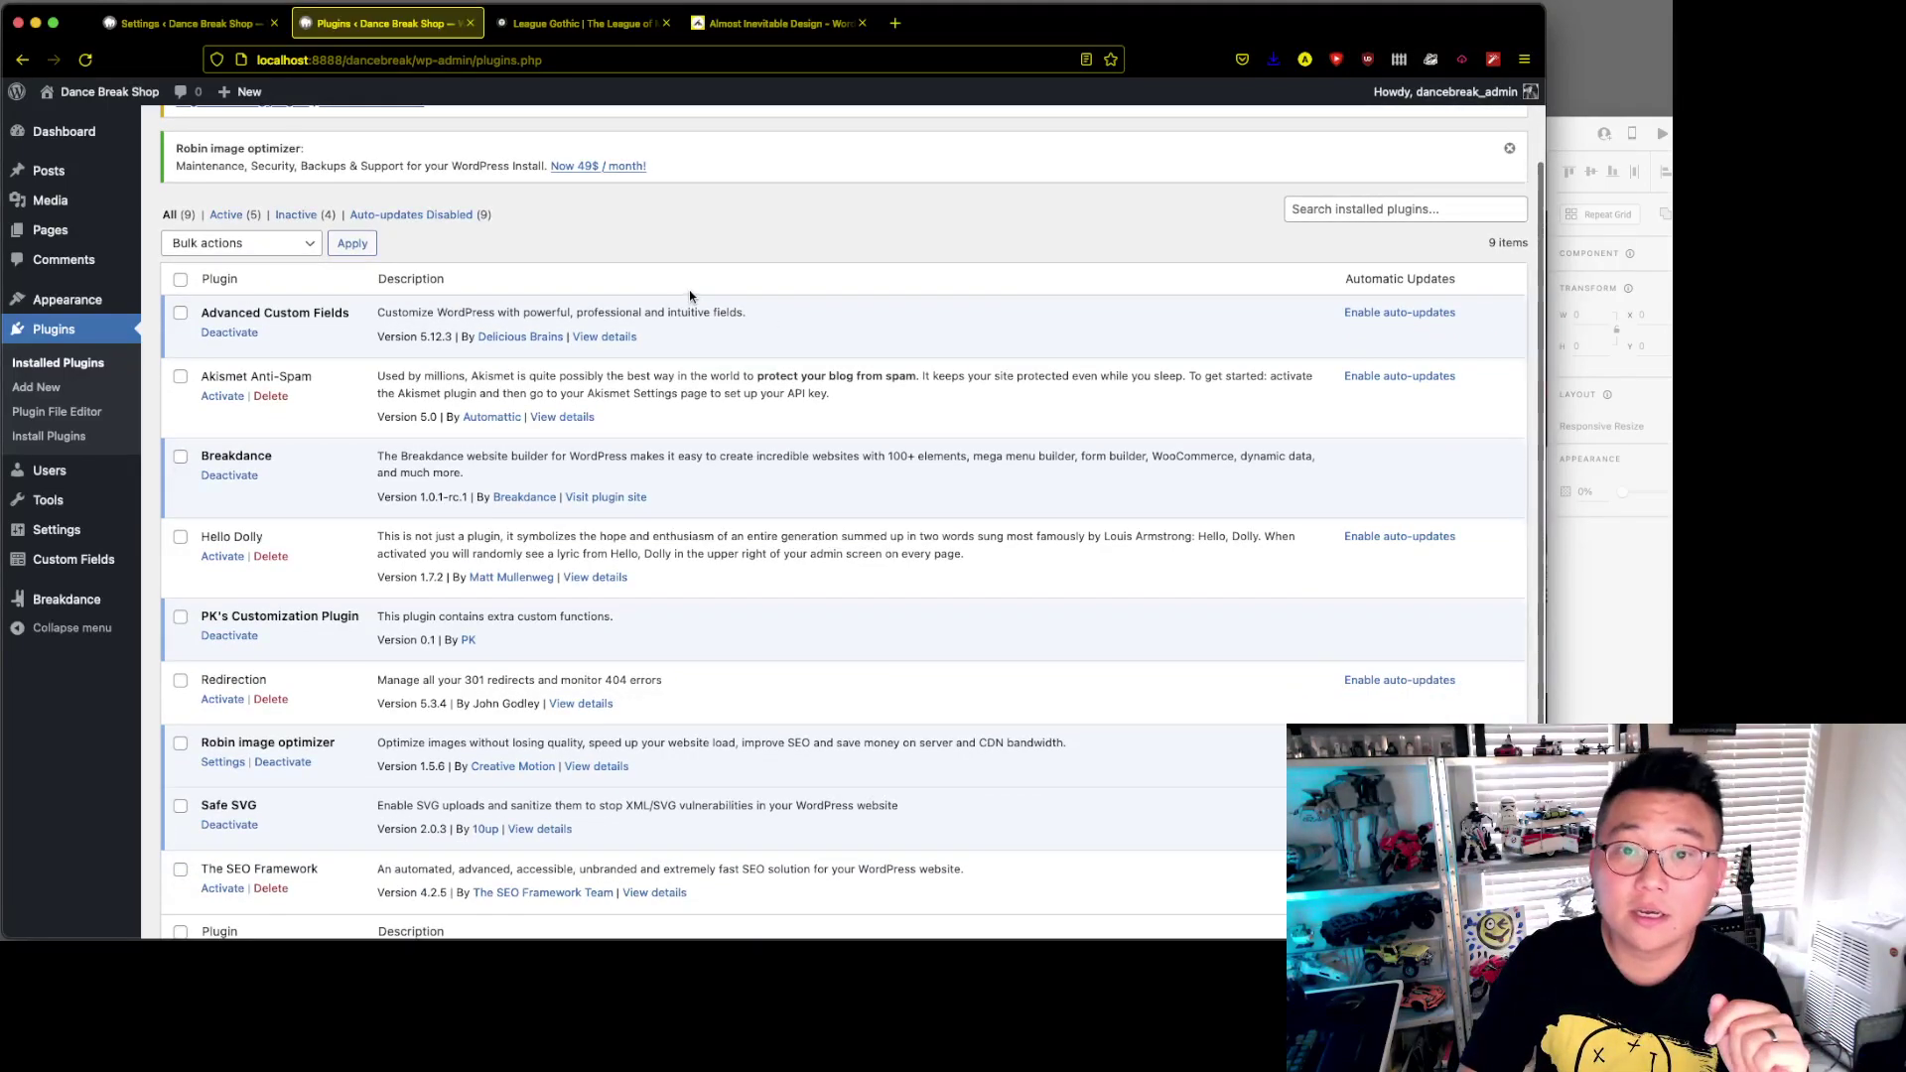
- Review the installed WordPress plugins and check the Almost Inevitable Design homepage for the "Make your own custom plugin" article
scroll(740, 244, up, 3)
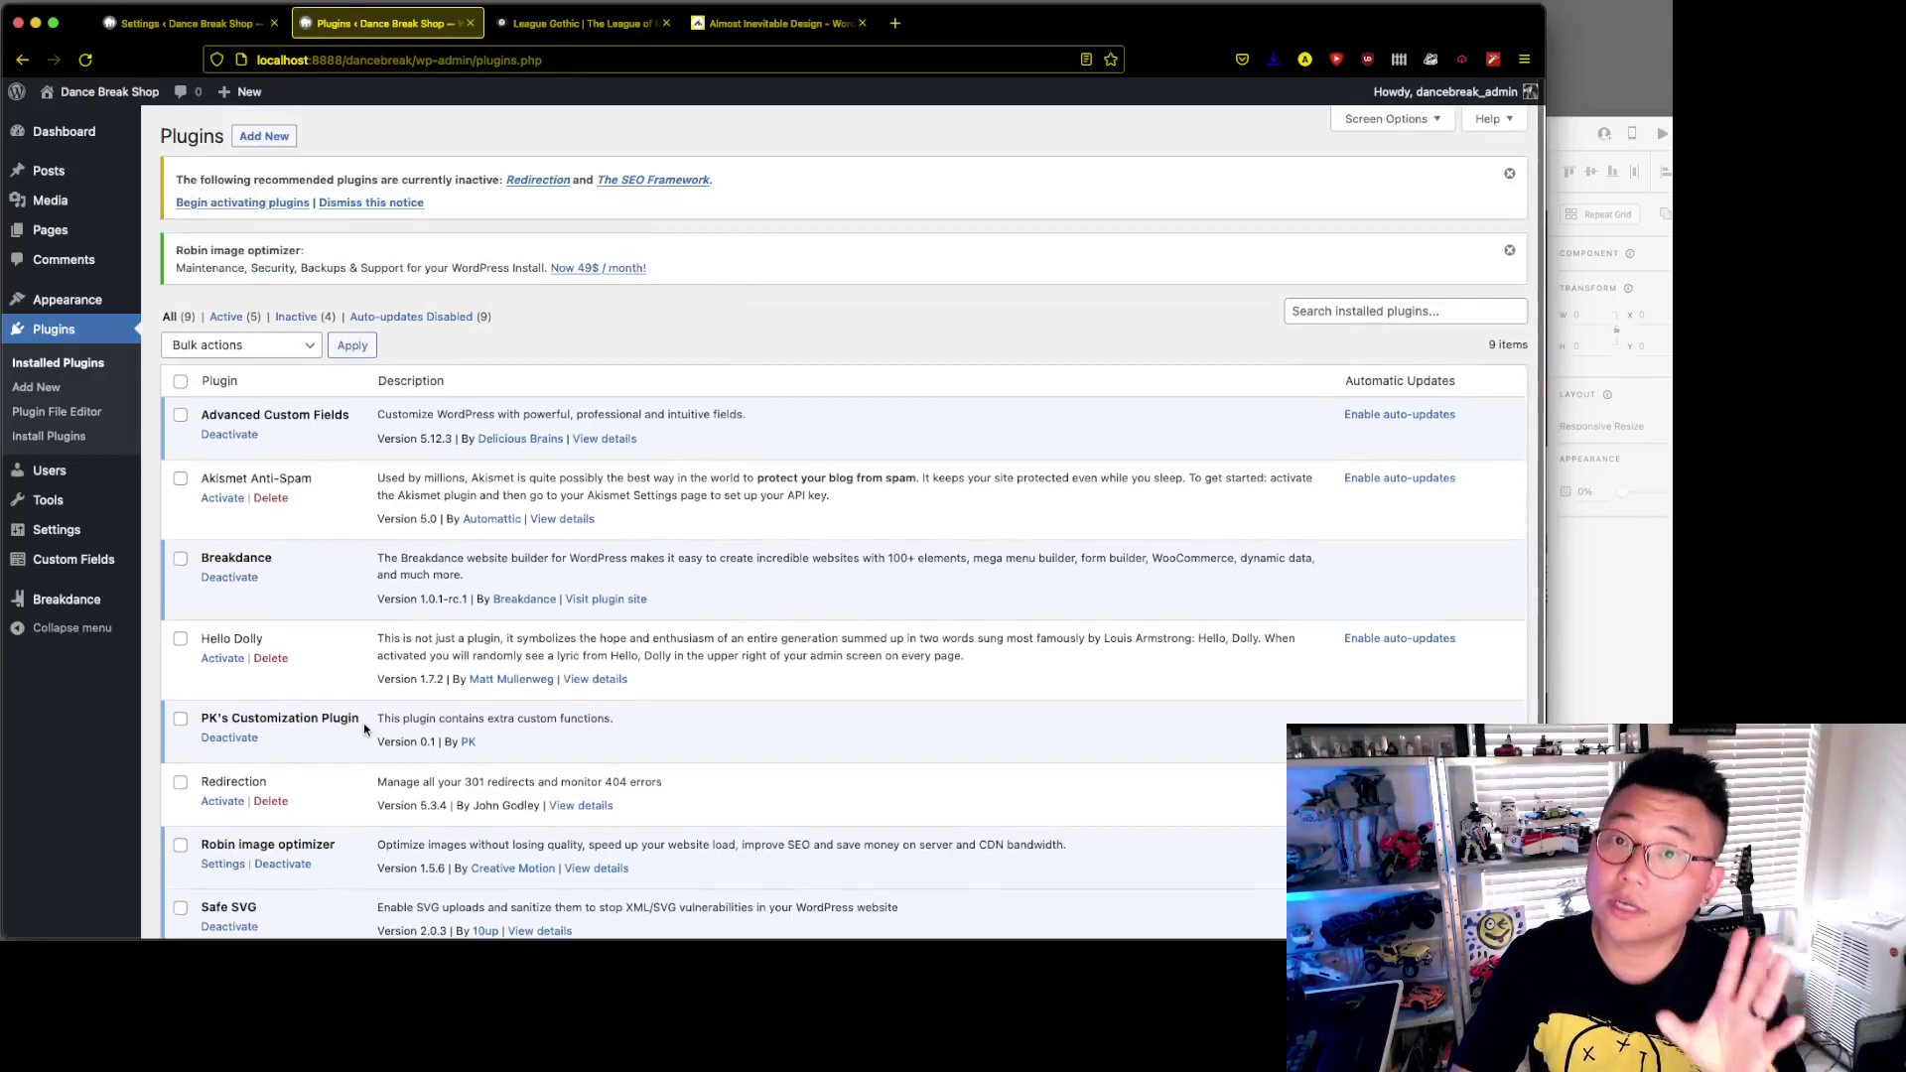
click(777, 23)
scroll(335, 503, up, 10)
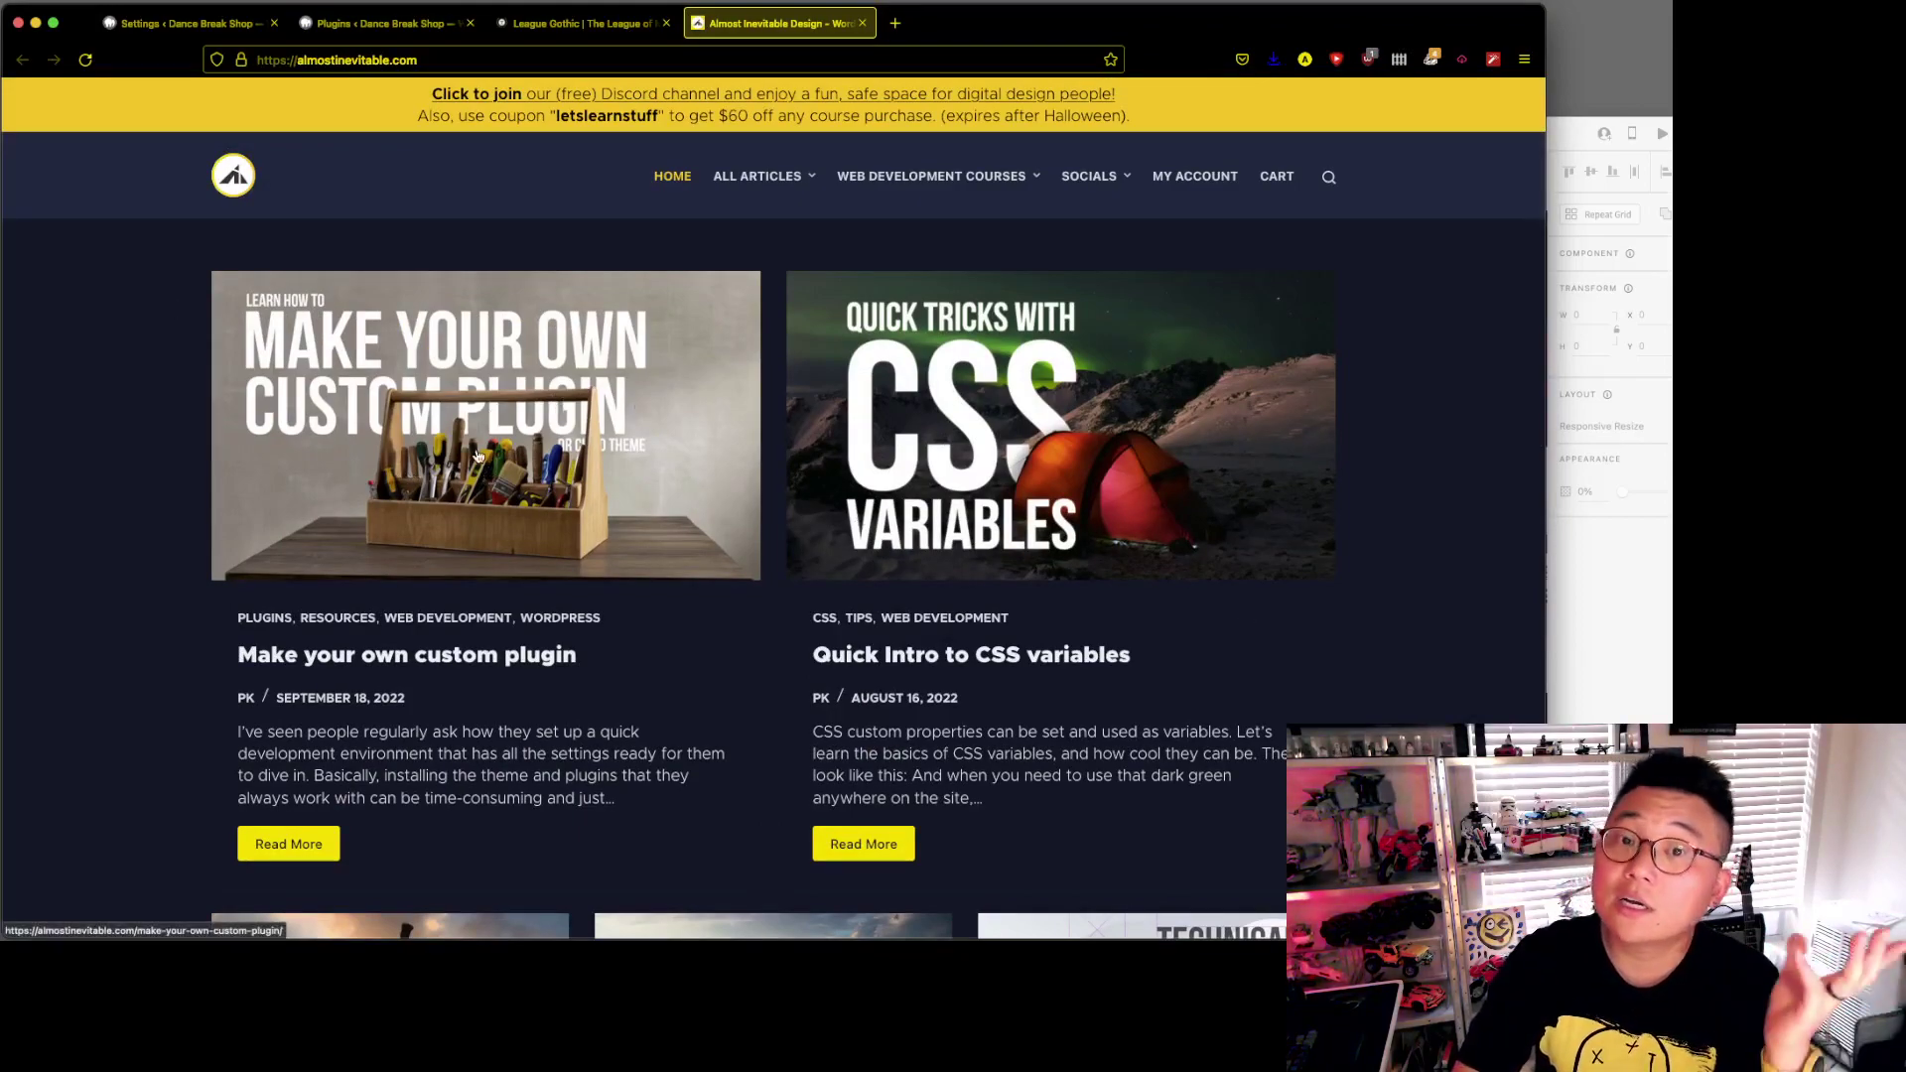
key(super+2)
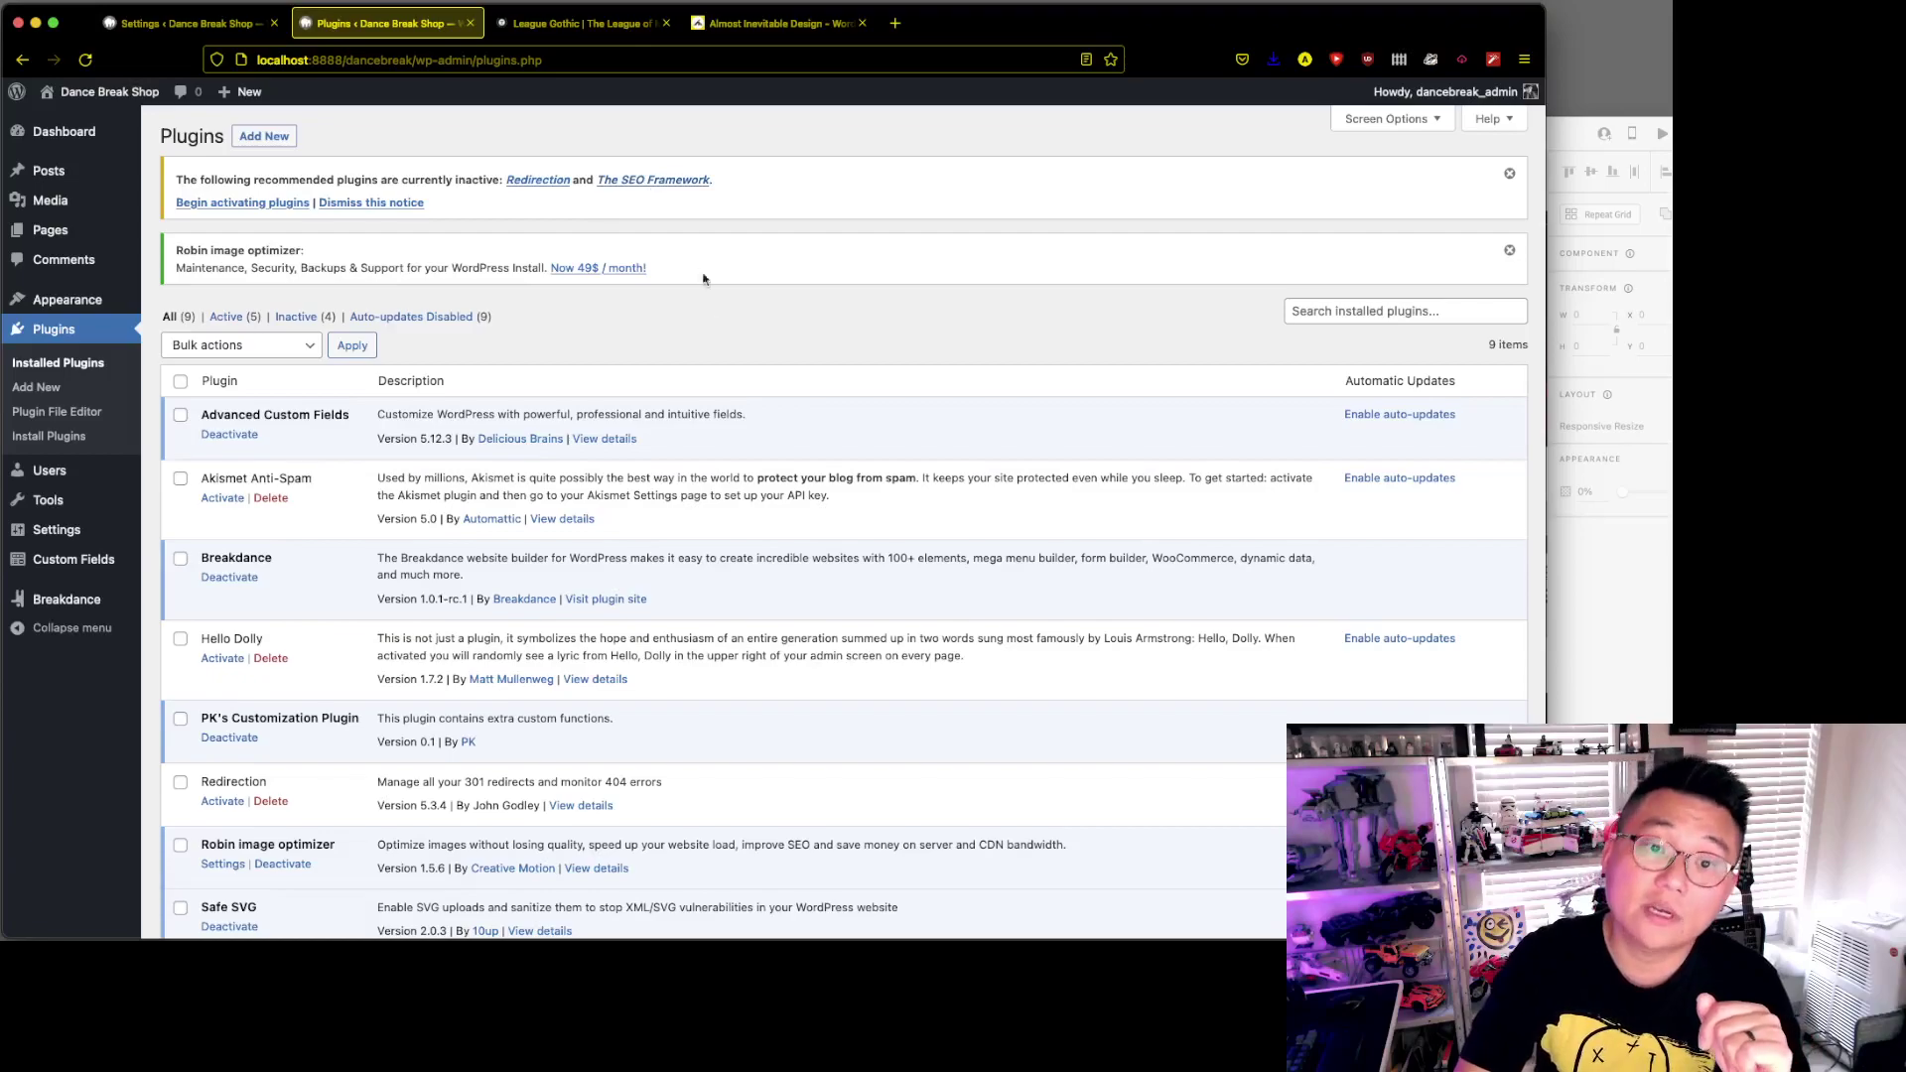
scroll(292, 772, down, 3)
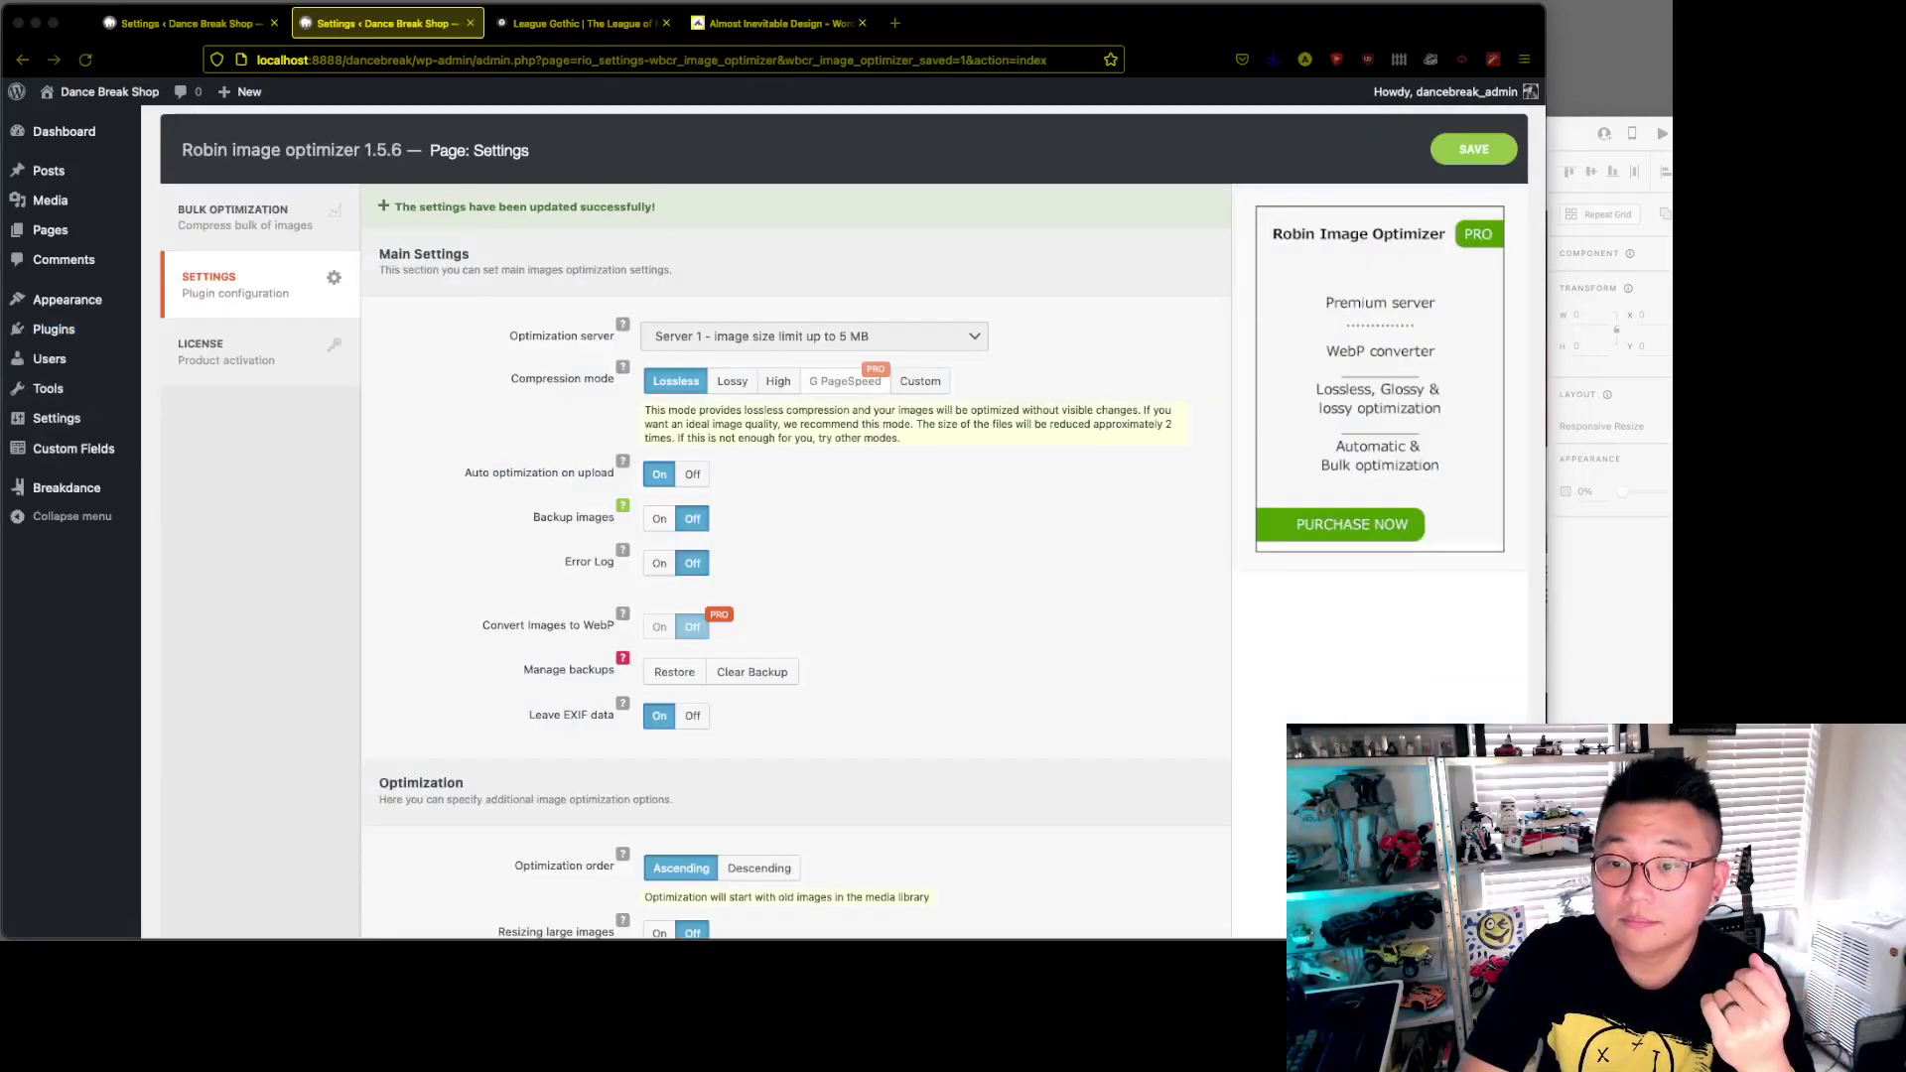
- Close the Robin image optimizer settings page and return to the Breakdance Global Styles settings
click(1279, 815)
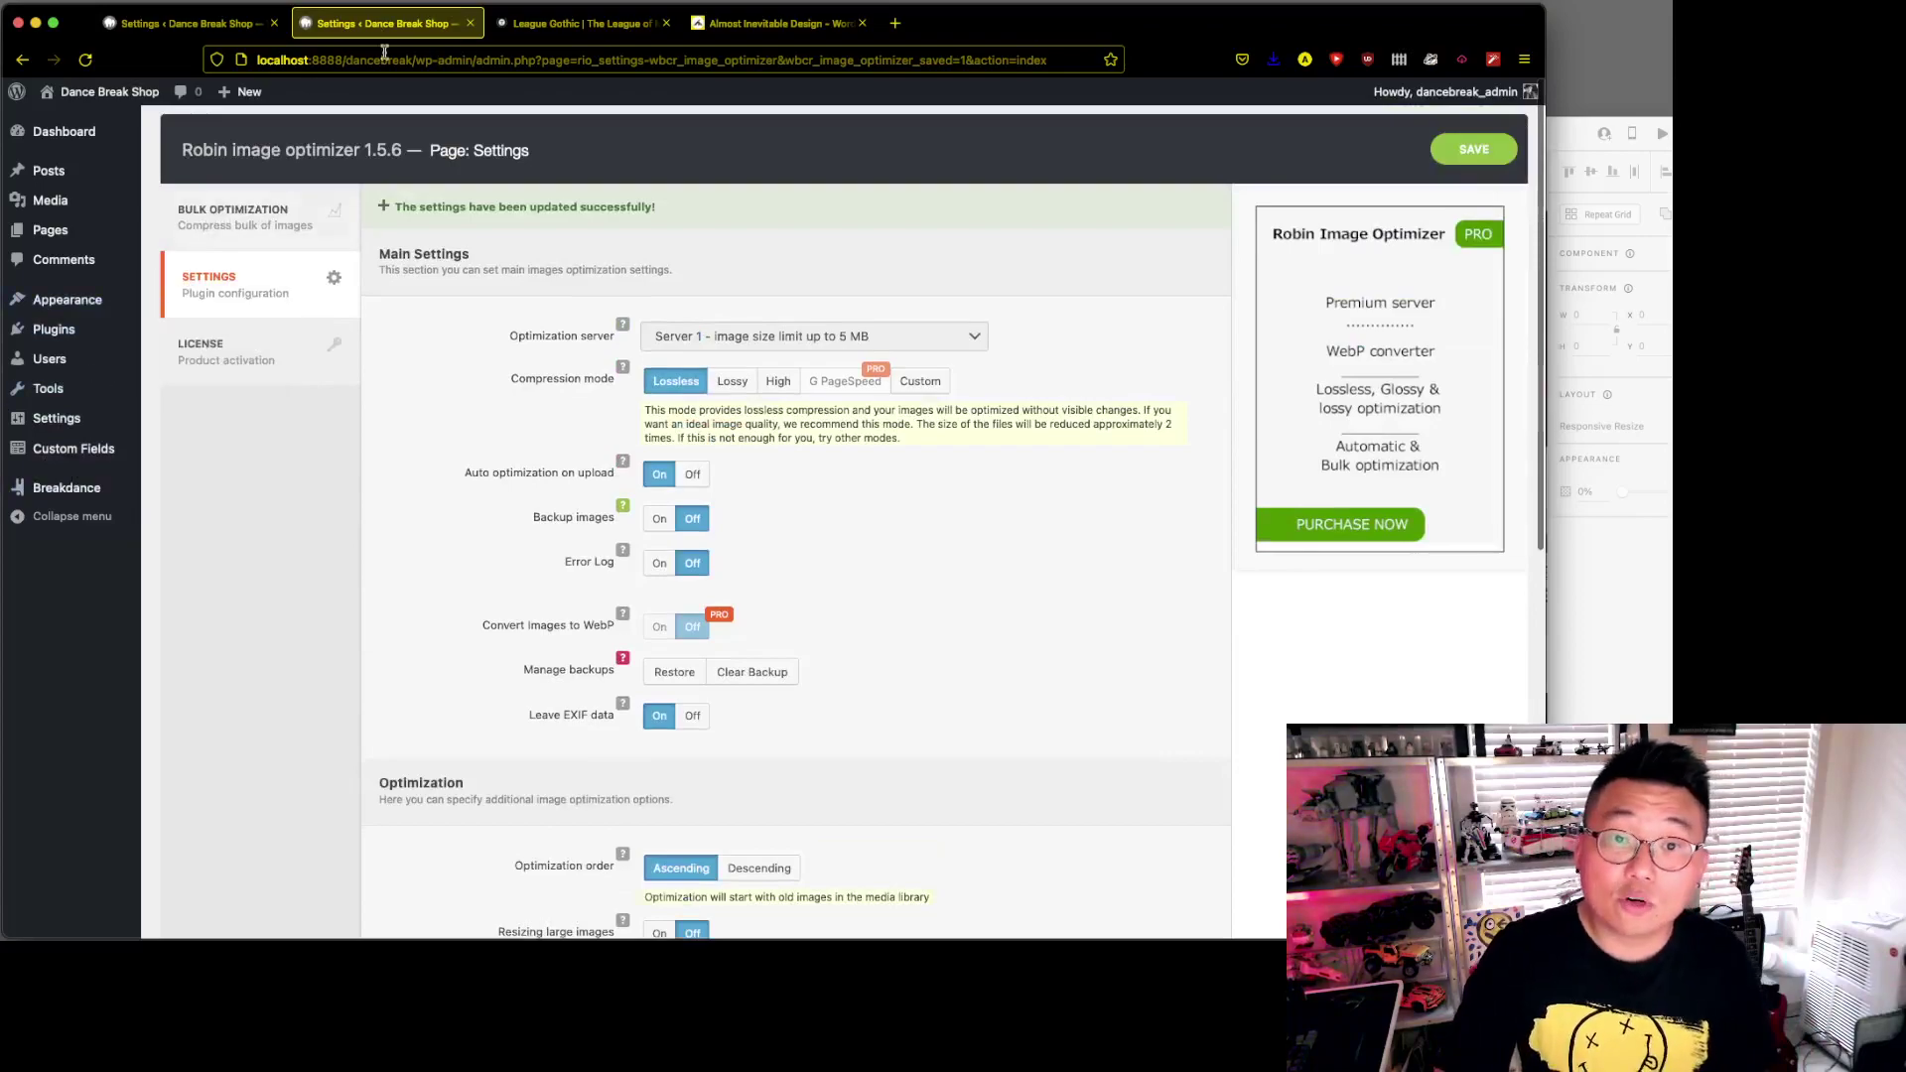
click(471, 24)
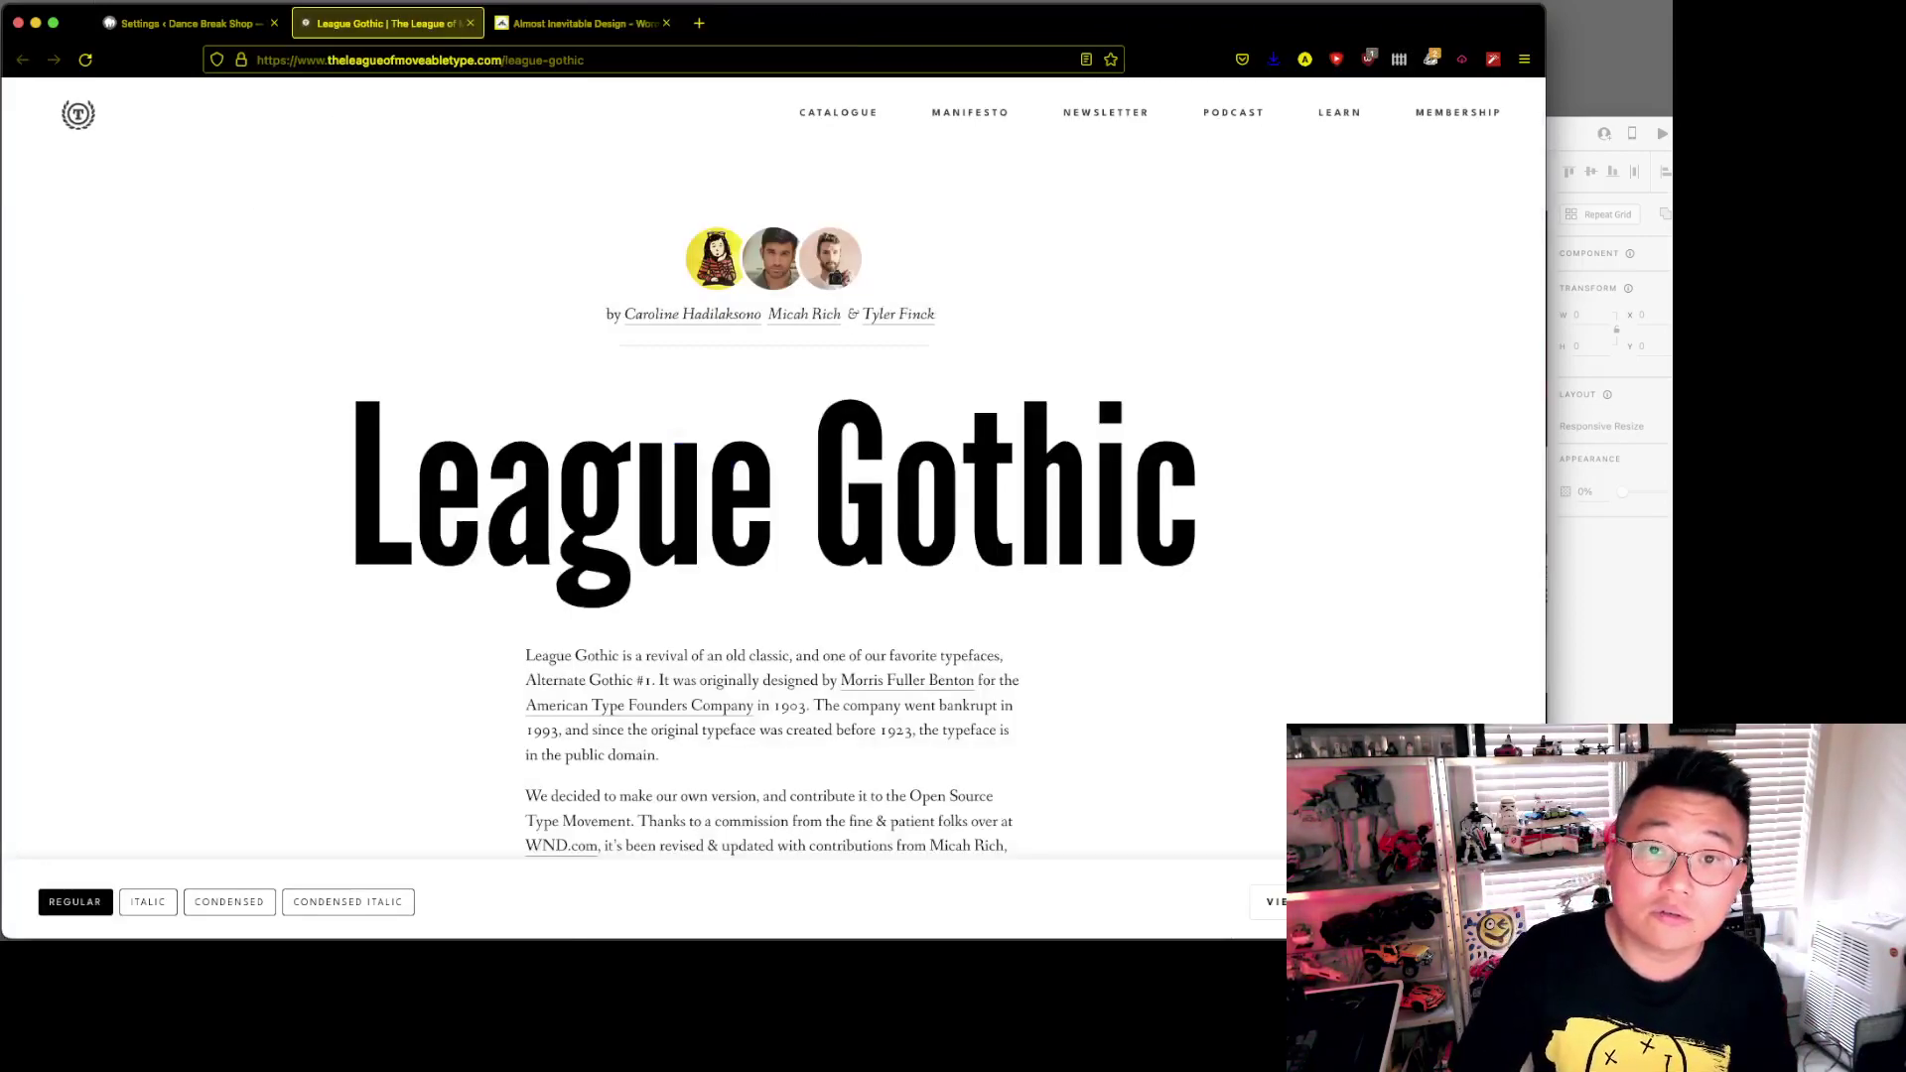
click(184, 23)
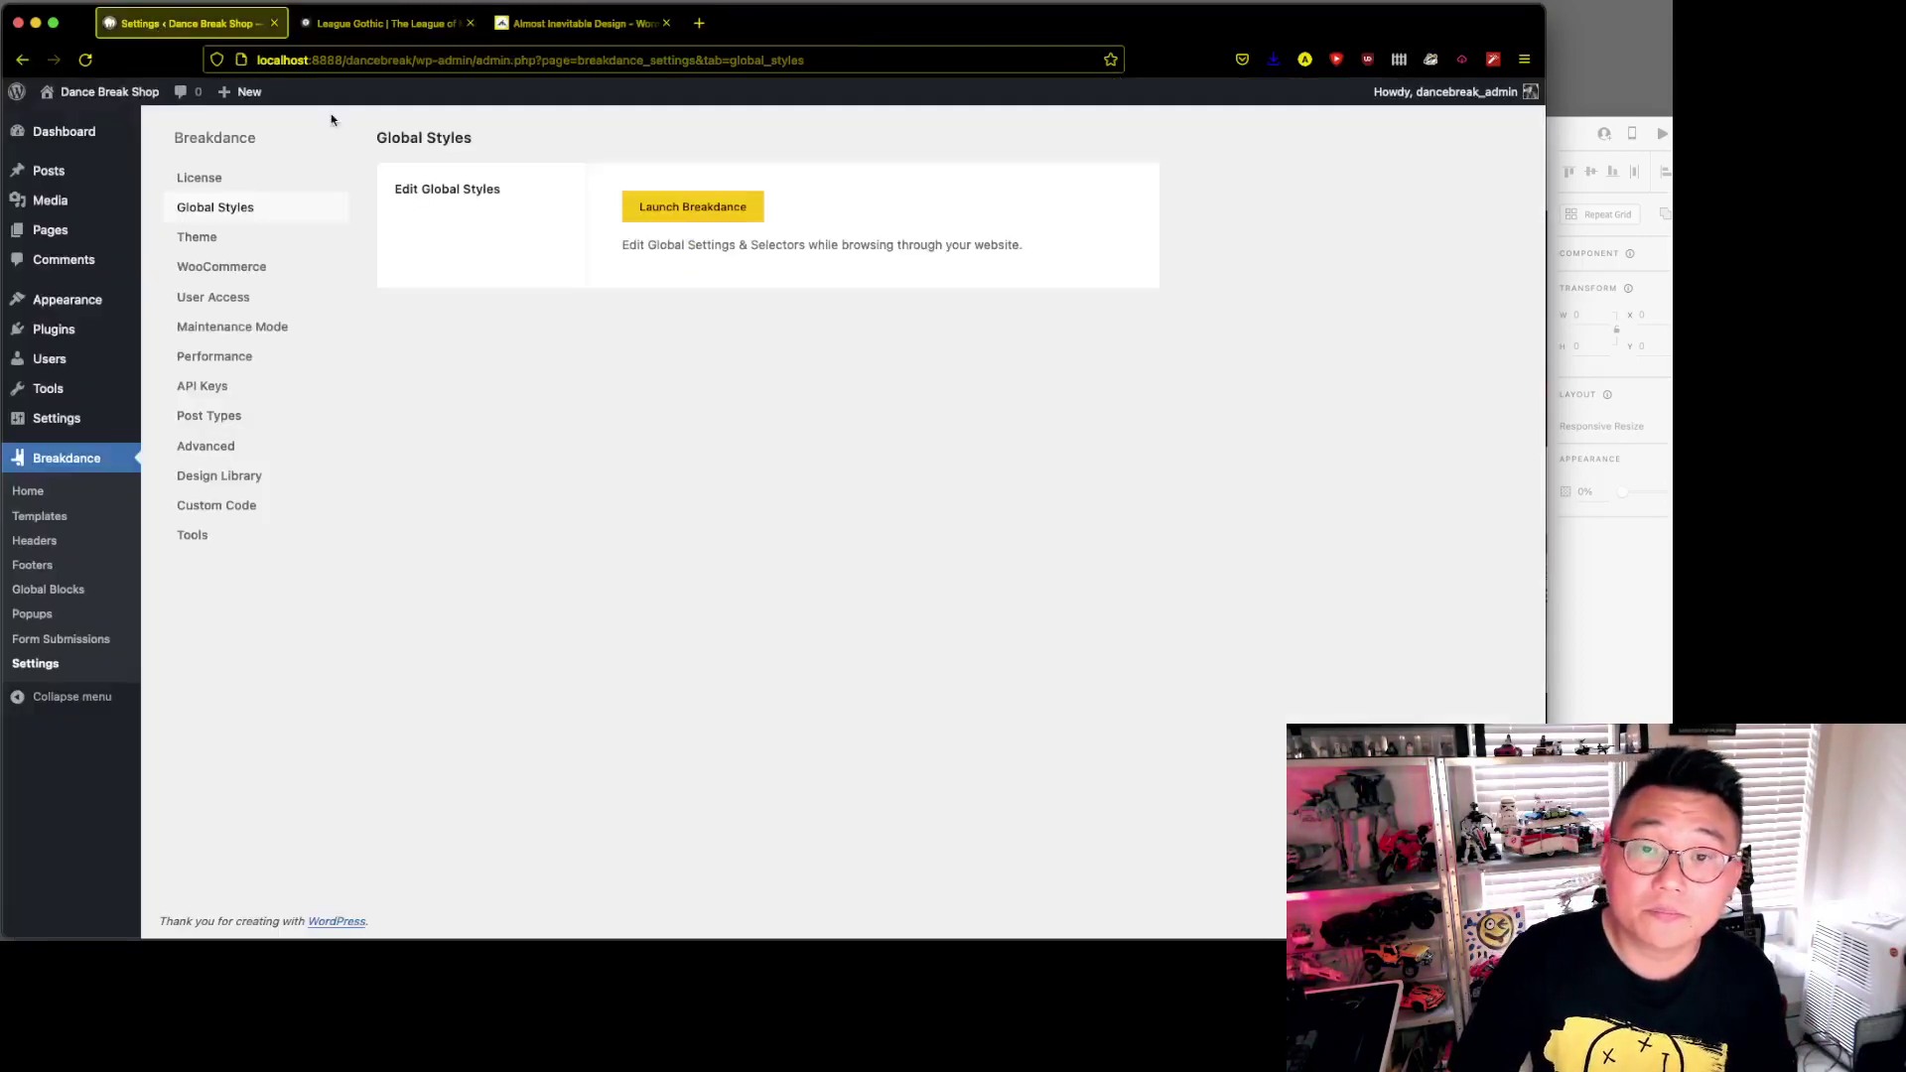
- Look over the League Gothic font page, close it and go back to the Breakdance settings
click(448, 24)
scroll(854, 459, down, 15)
scroll(854, 459, up, 15)
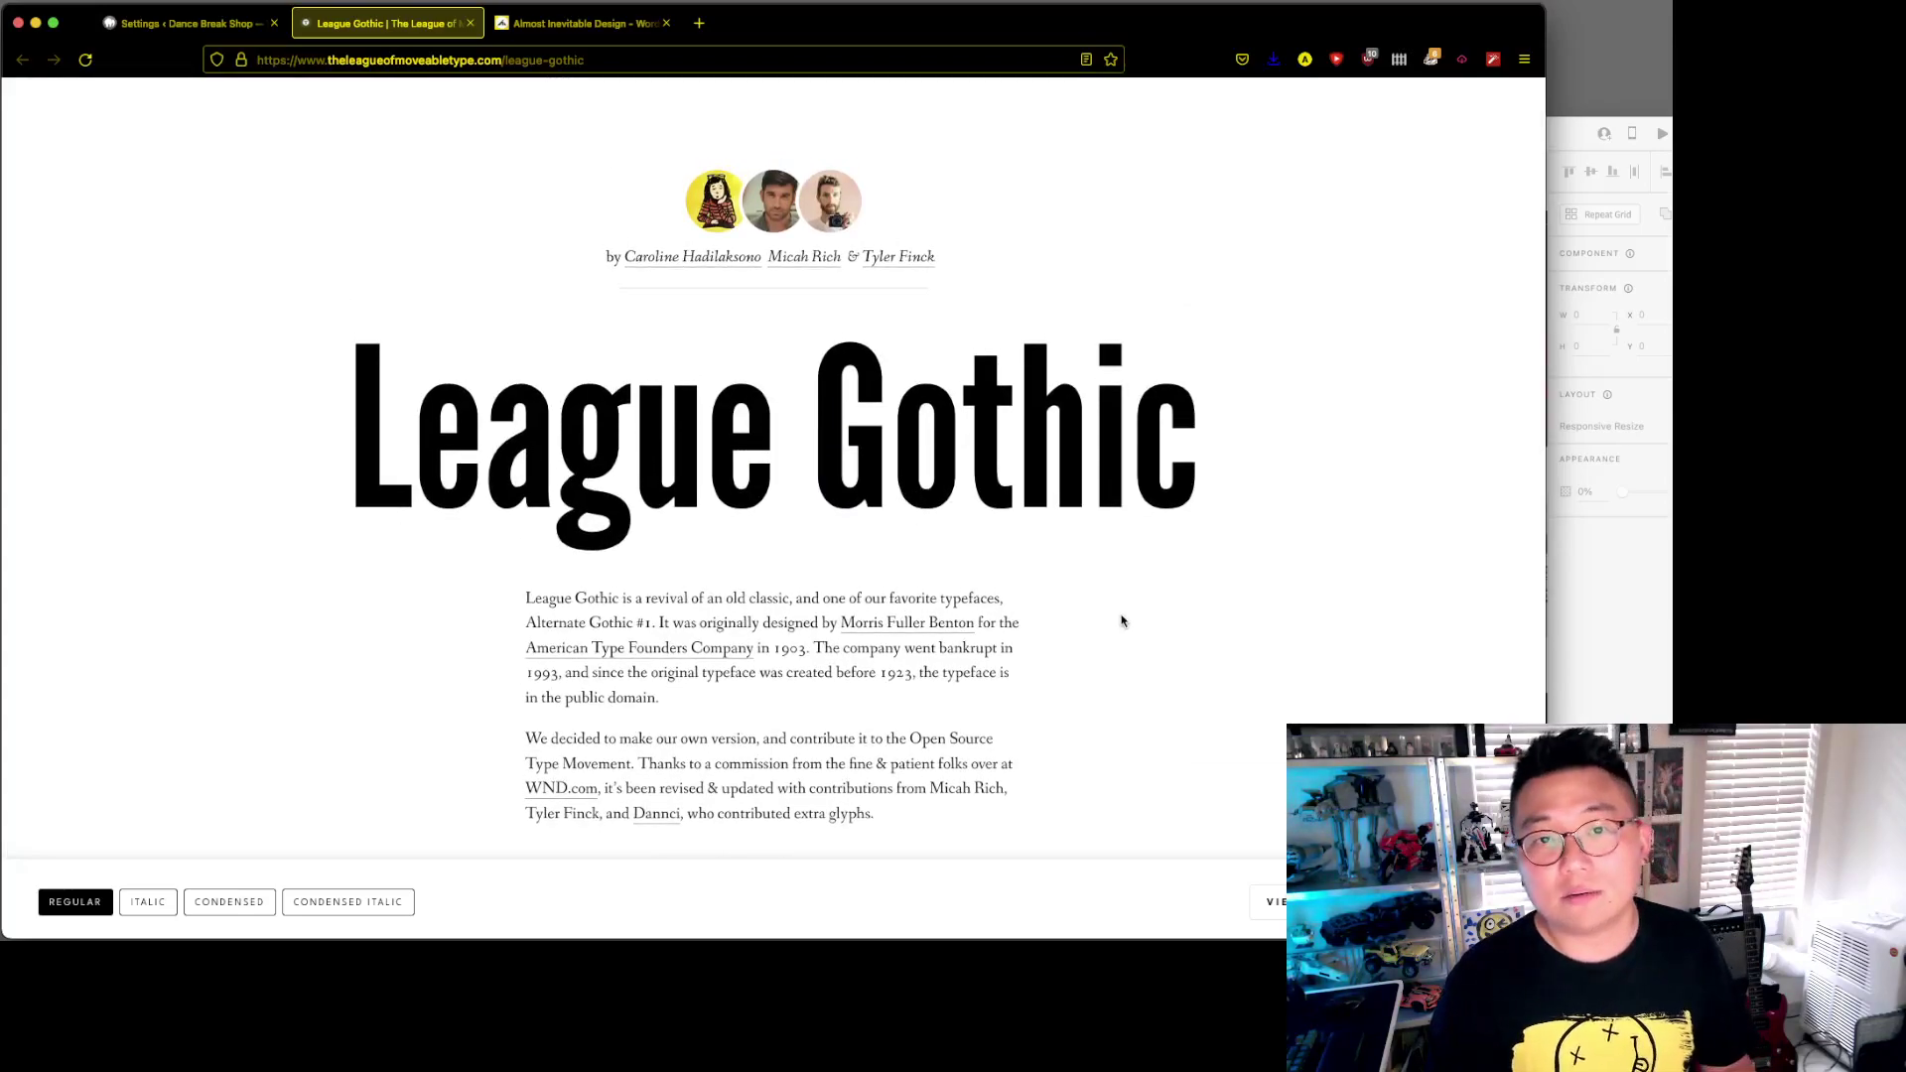
key(super+w)
click(189, 23)
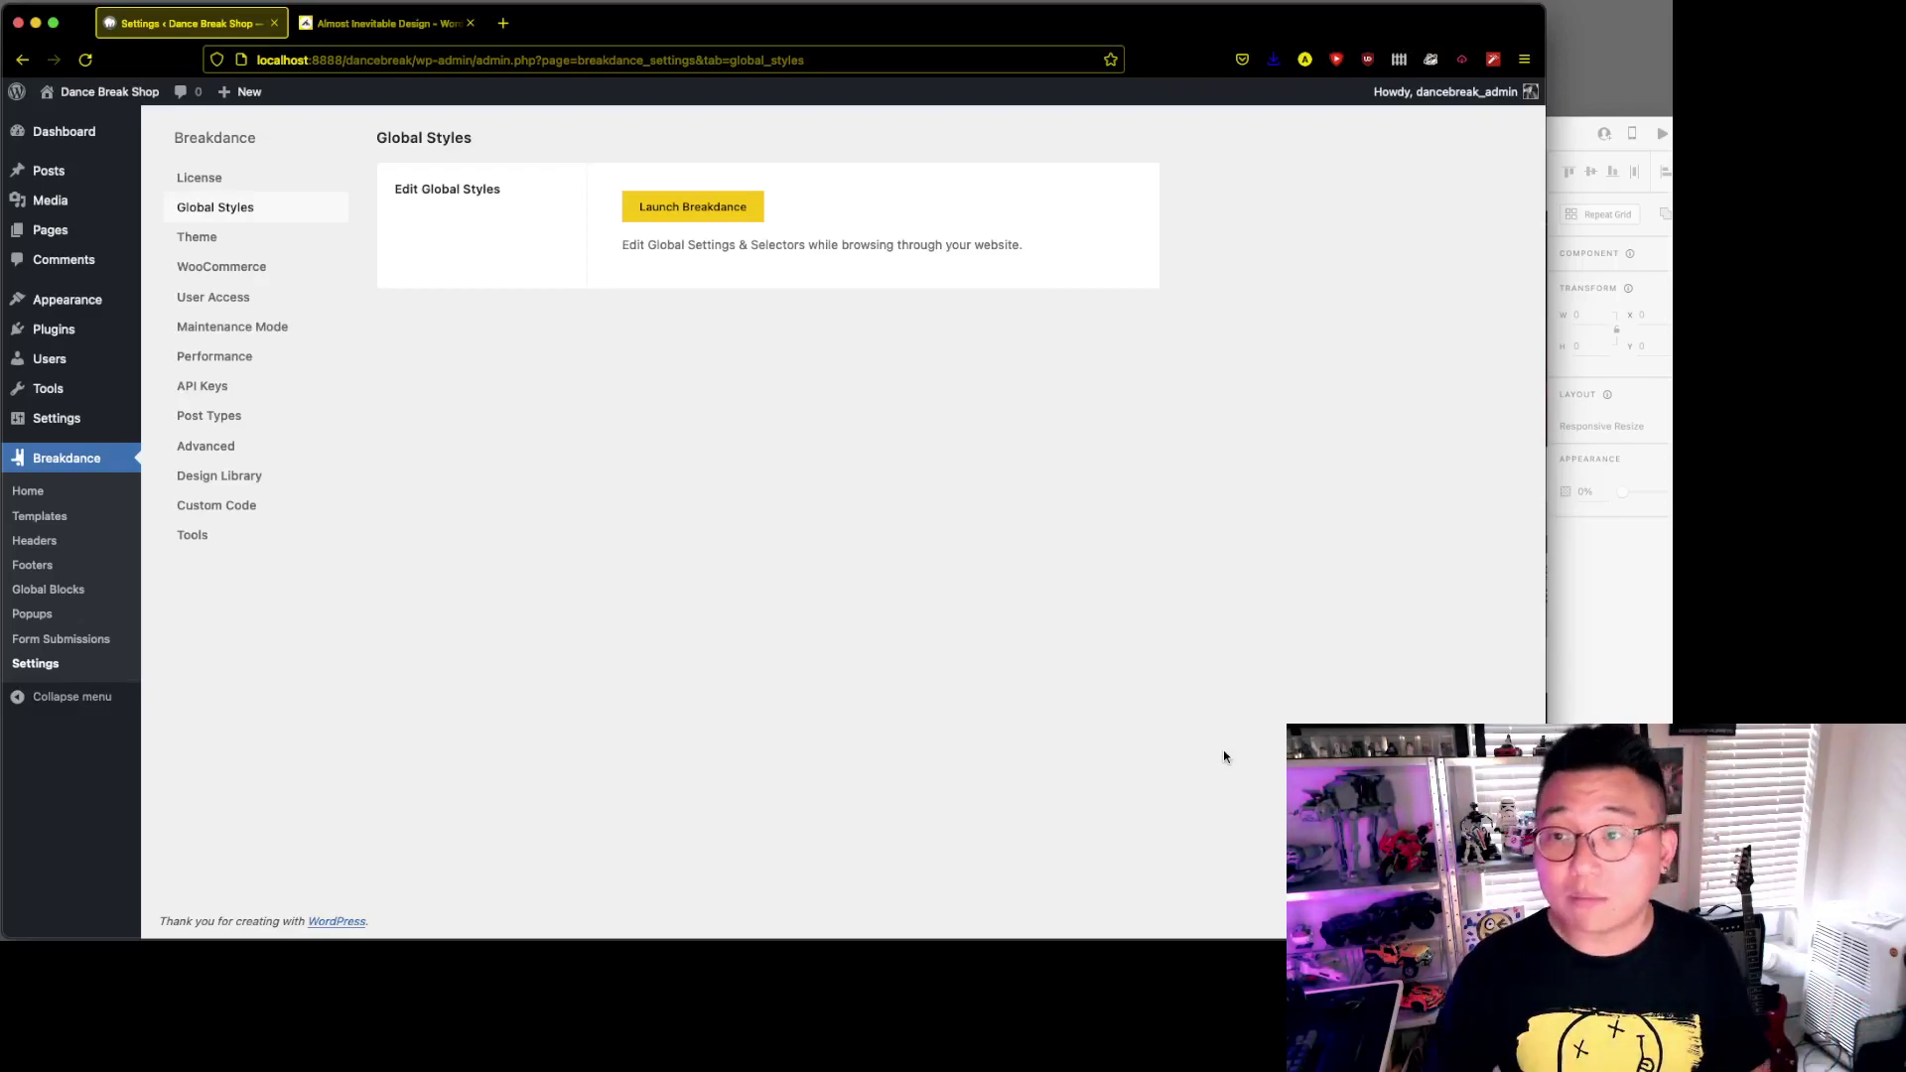
- Switch to Adobe XD and look over the page layouts in the YT_ecomm_site-proof copy design
key(super+Tab)
drag(1236, 149, 1140, 109)
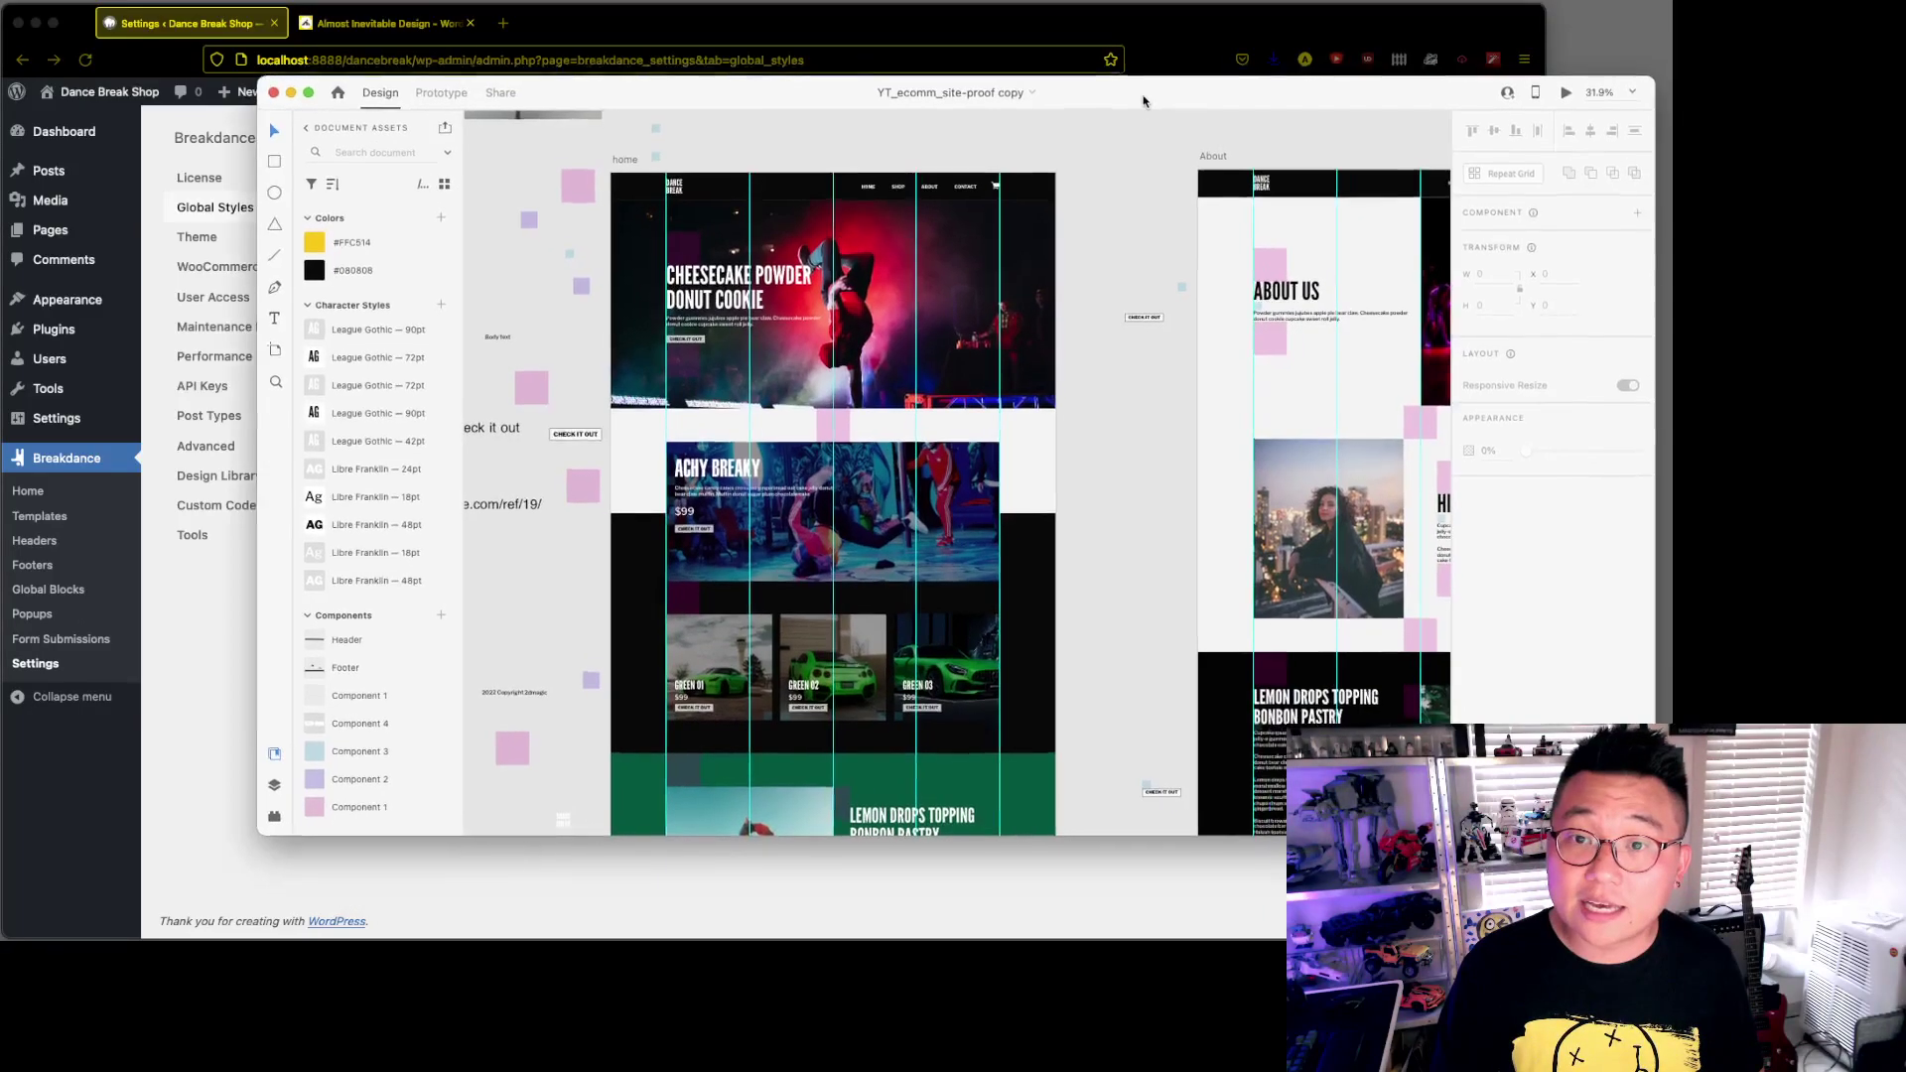
scroll(1153, 582, right, 10)
scroll(1153, 582, right, 5)
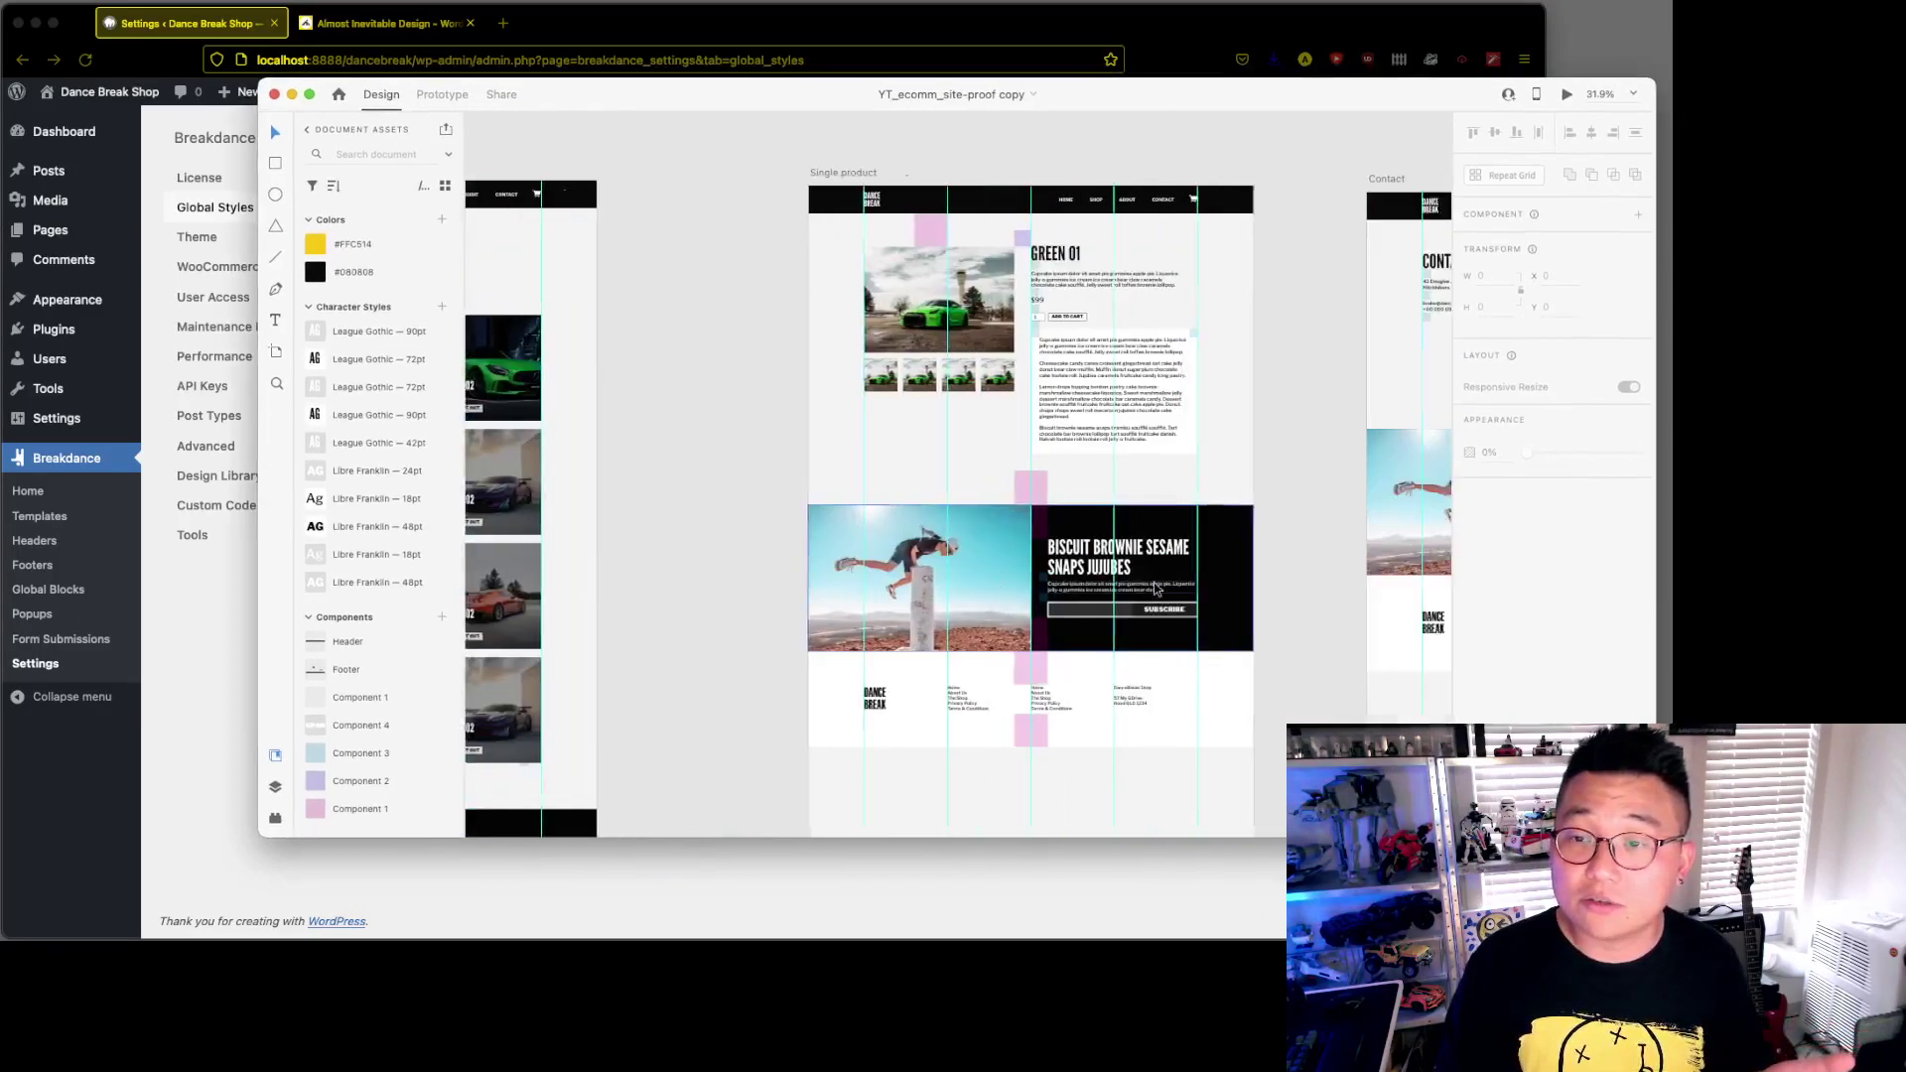
scroll(1154, 590, left, 10)
scroll(1156, 596, left, 10)
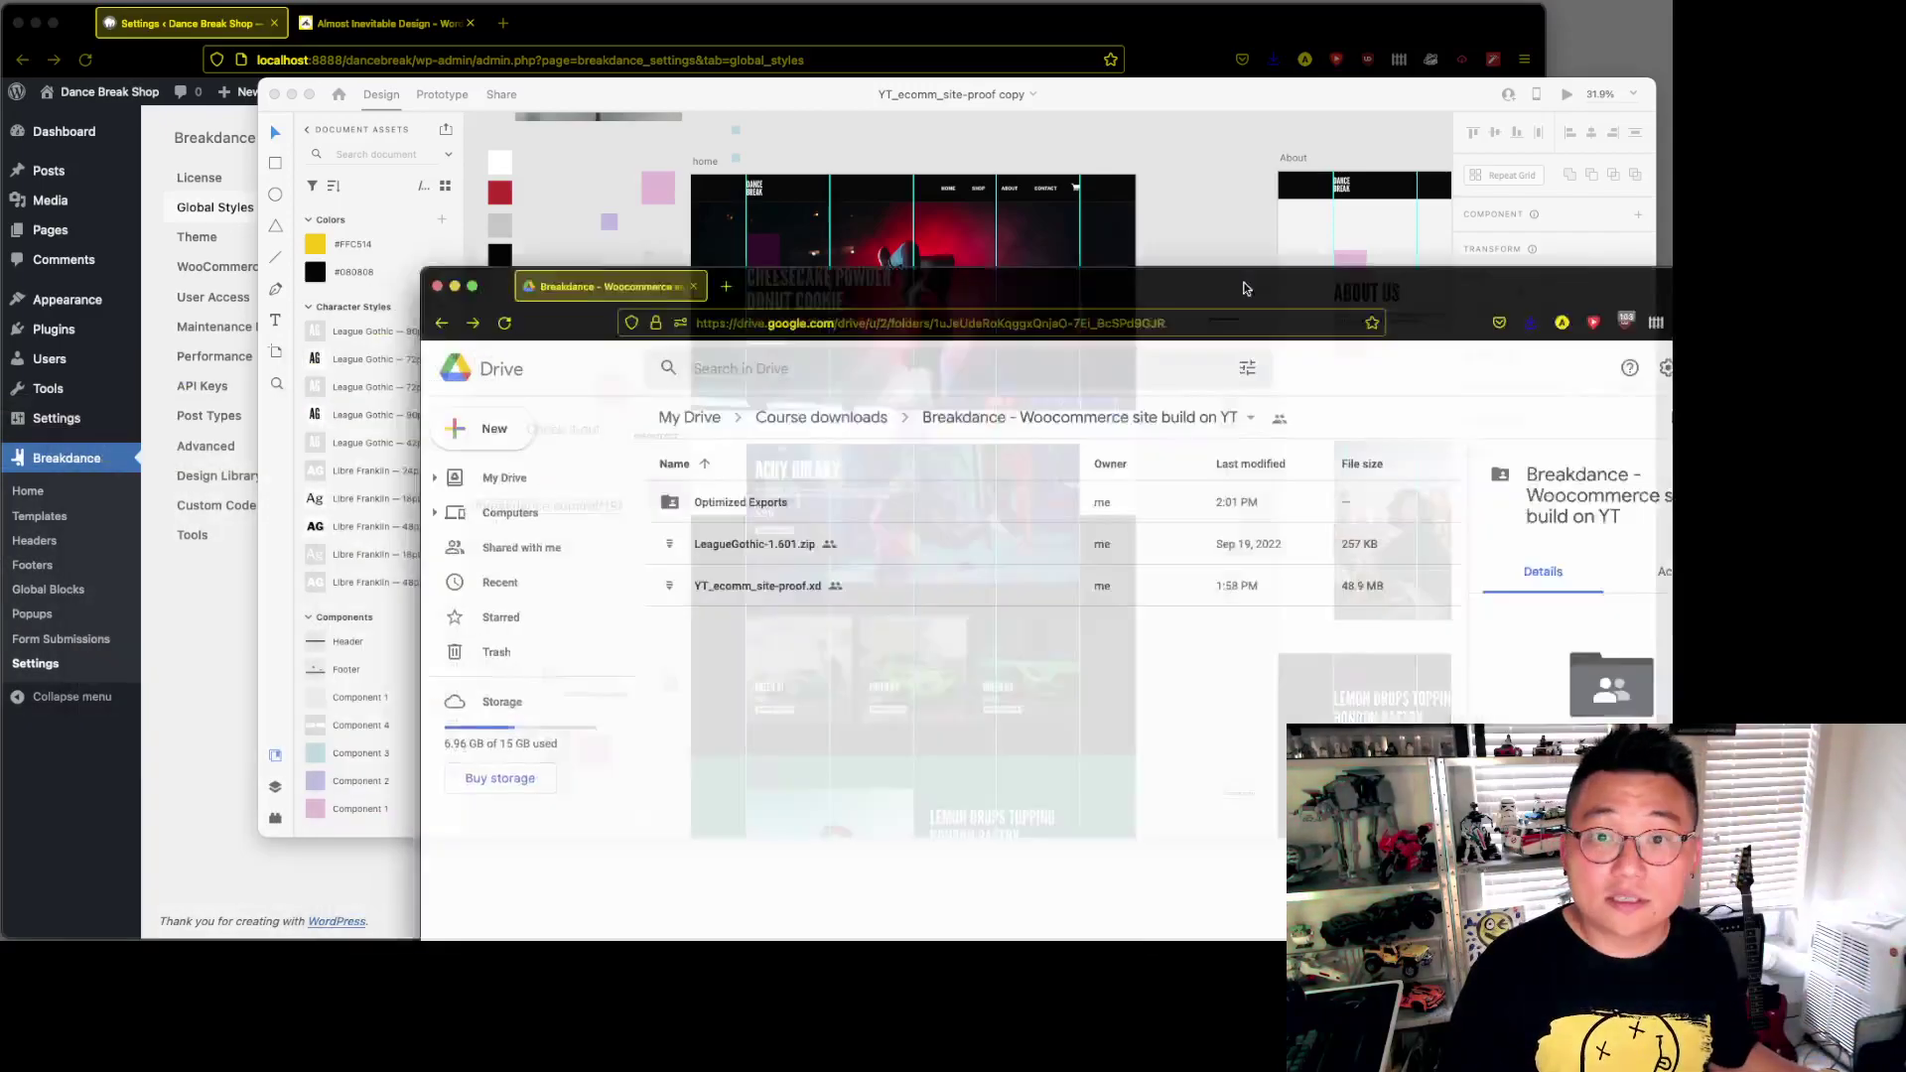
- View the Google Drive folder "Breakdance - Woocommerce site build on YT" and minimise its window
drag(1247, 285, 1240, 103)
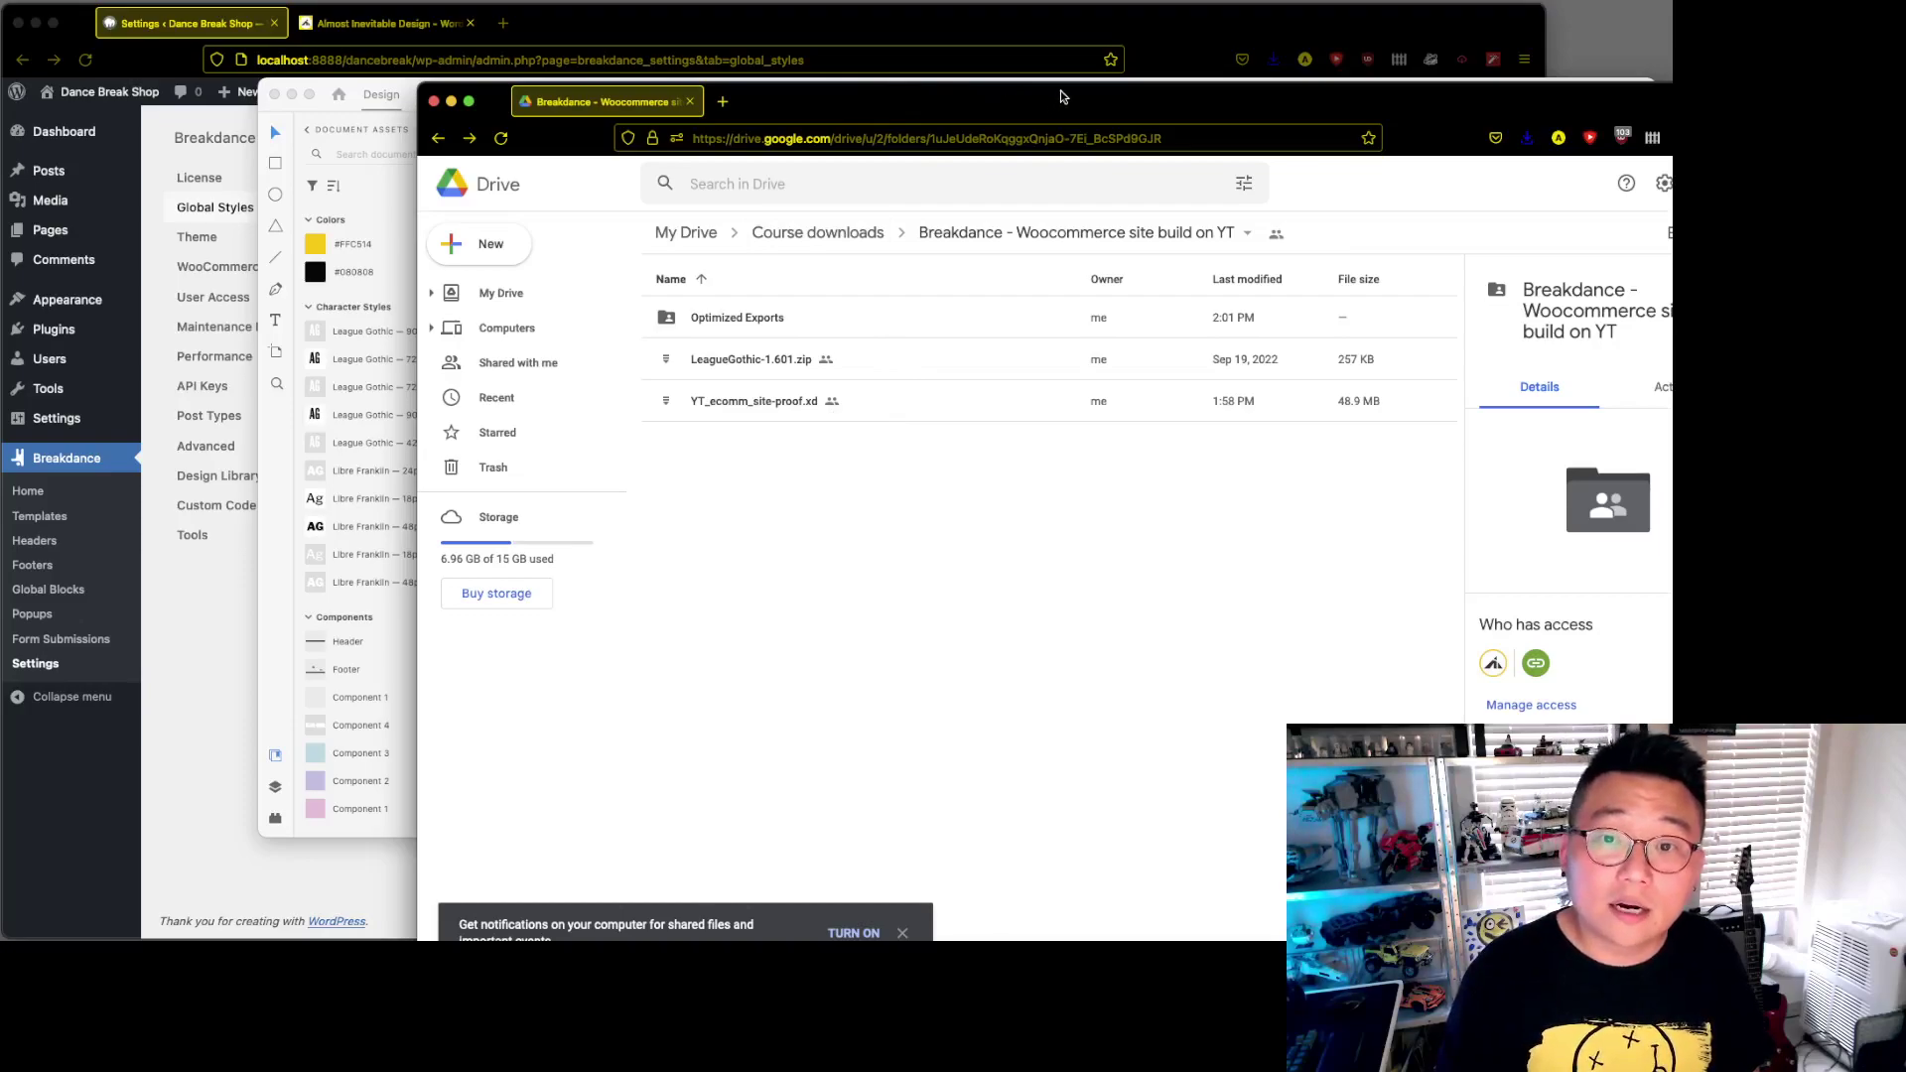
drag(1067, 100, 913, 95)
key(super+m)
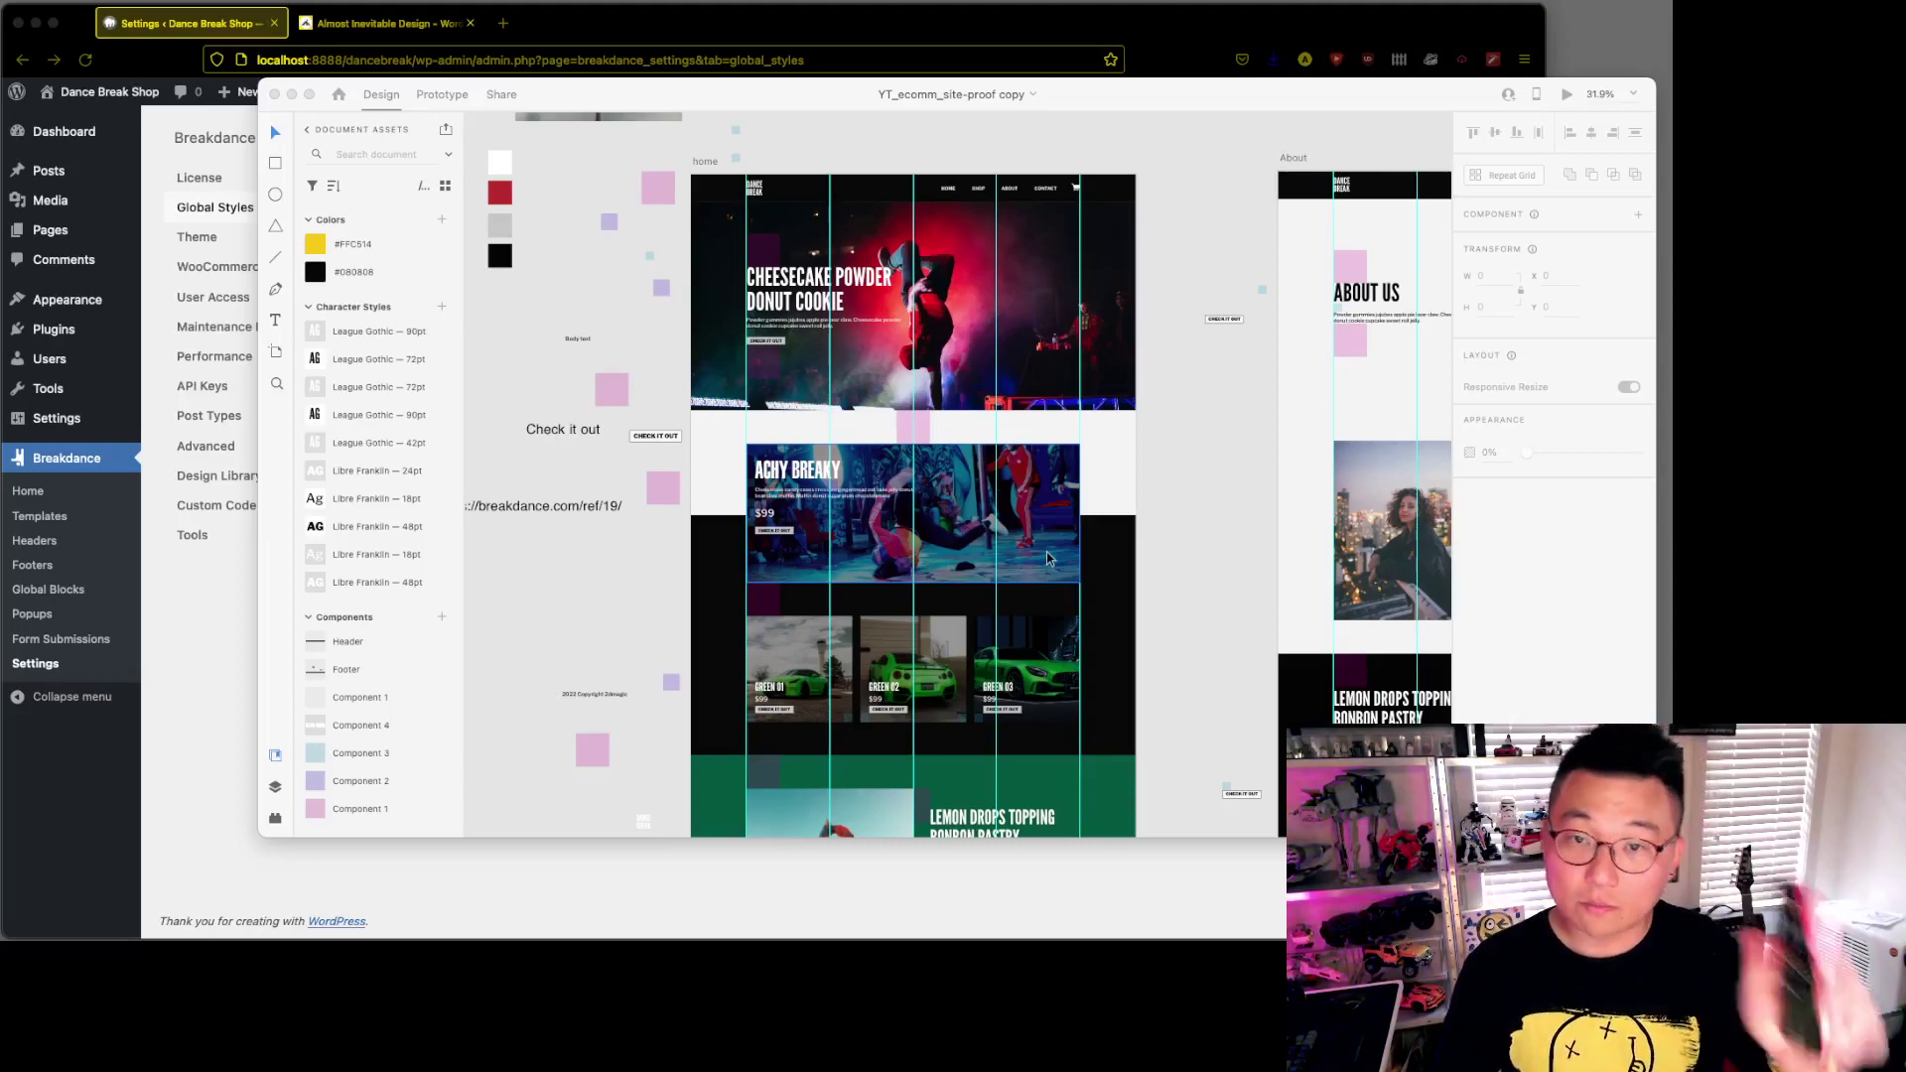
- Inspect the font settings of the home page's "Cheesecake Powder Donut Cookie" heading and the body text beneath it in Adobe XD
click(631, 96)
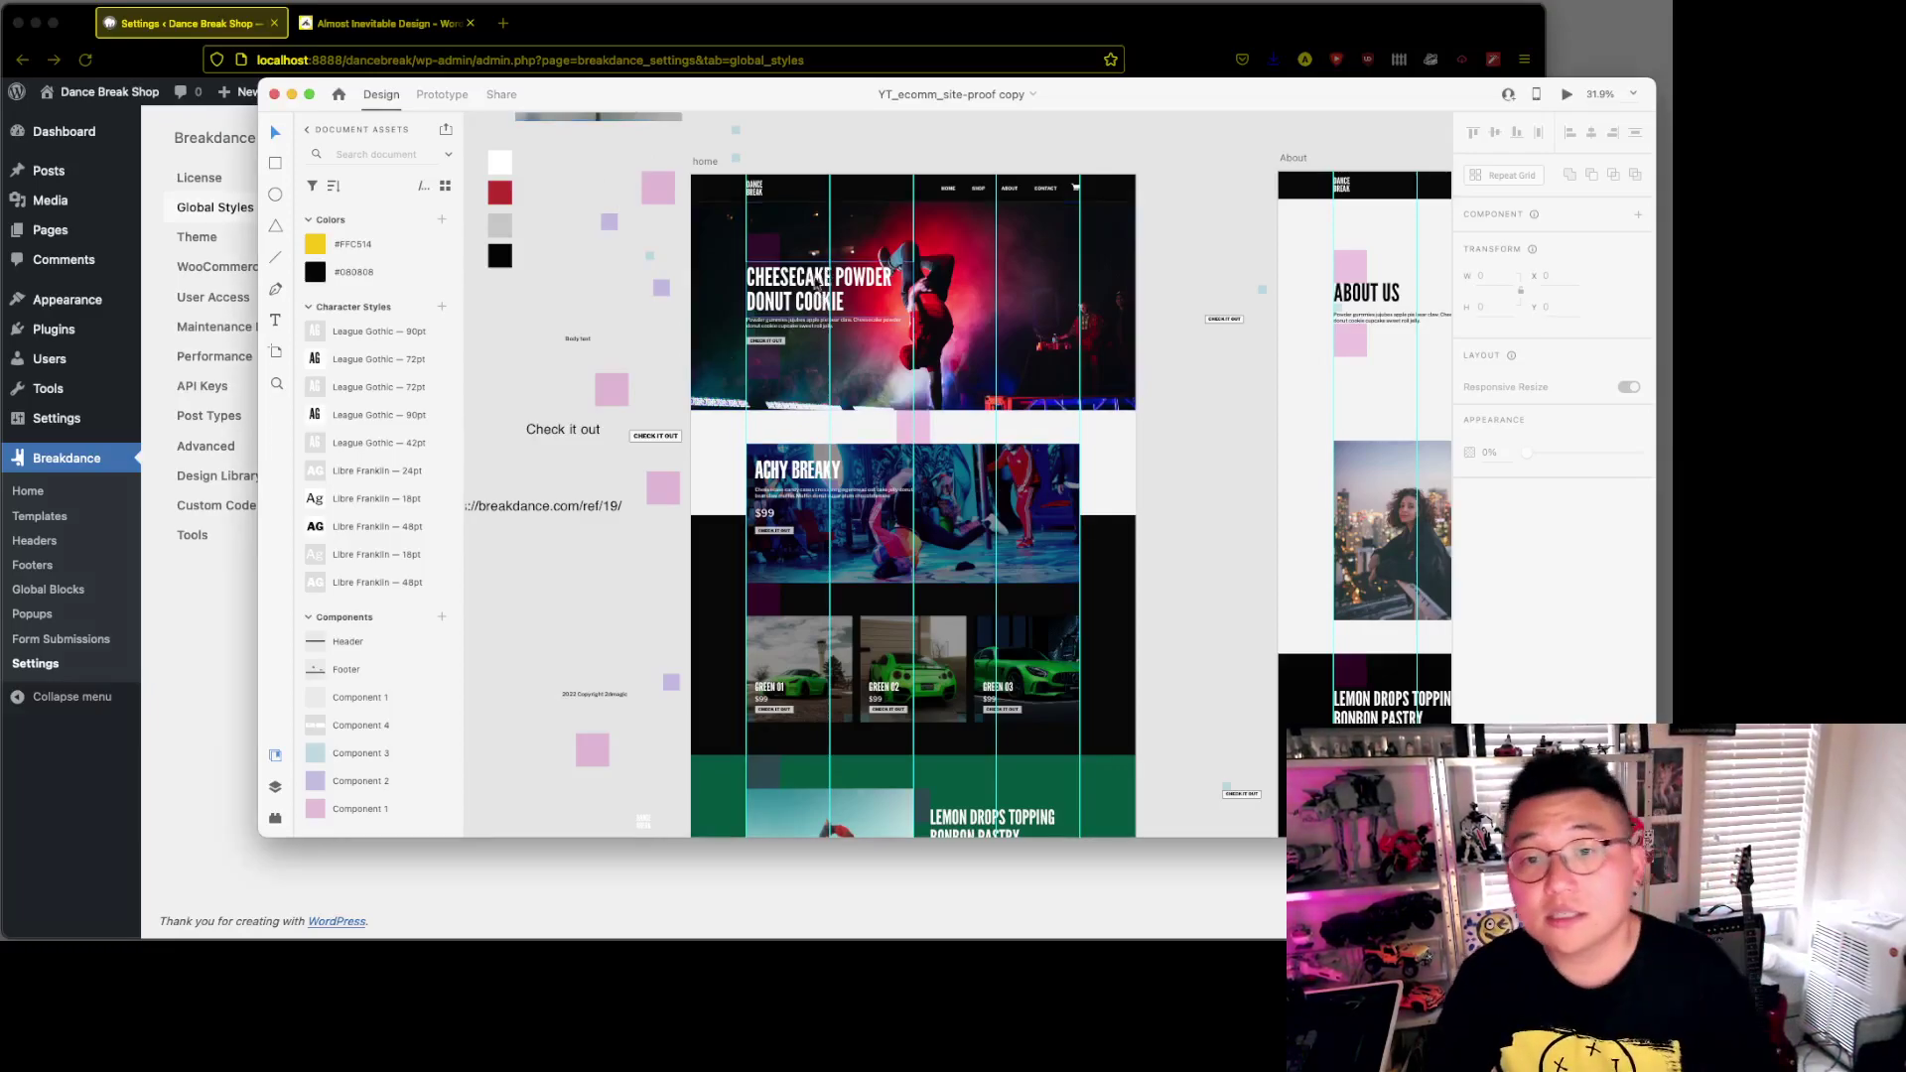
scroll(799, 305, up, 3)
scroll(799, 305, up, 5)
click(819, 305)
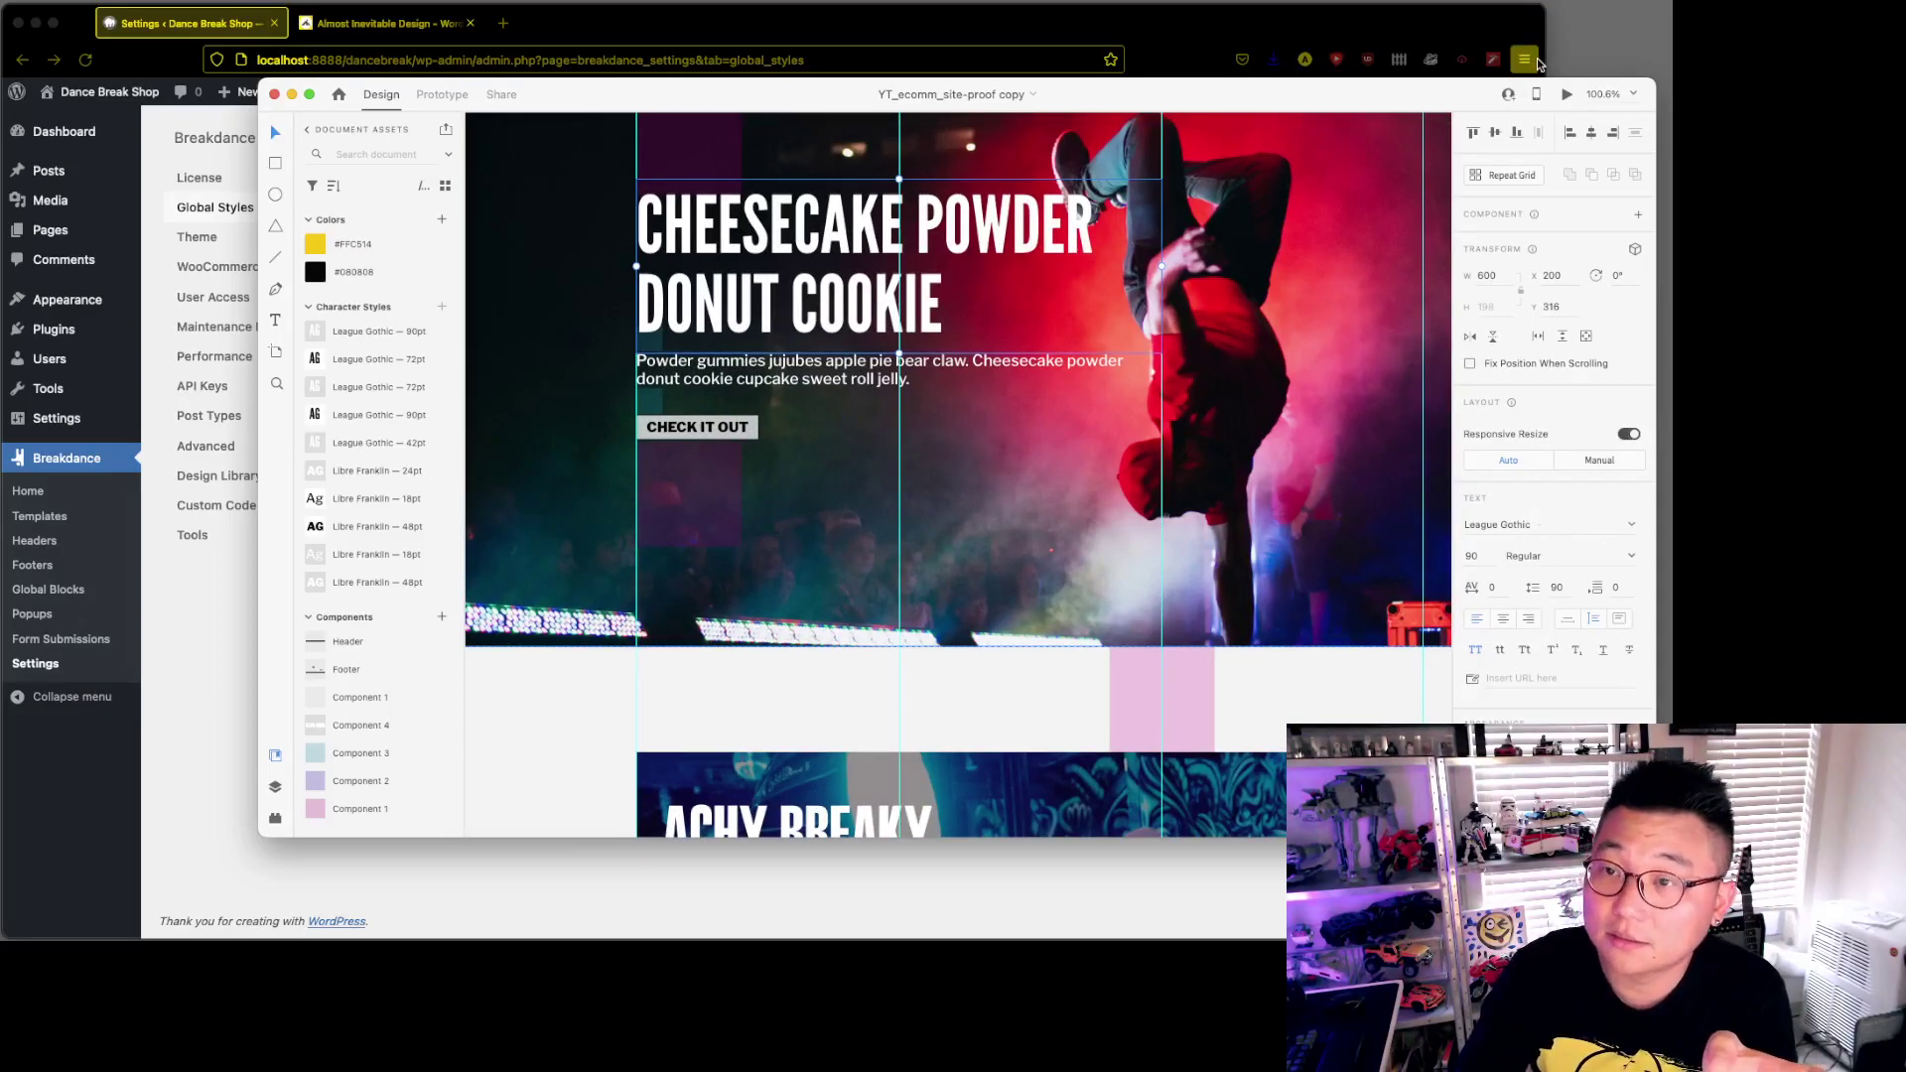
drag(1470, 92, 1415, 62)
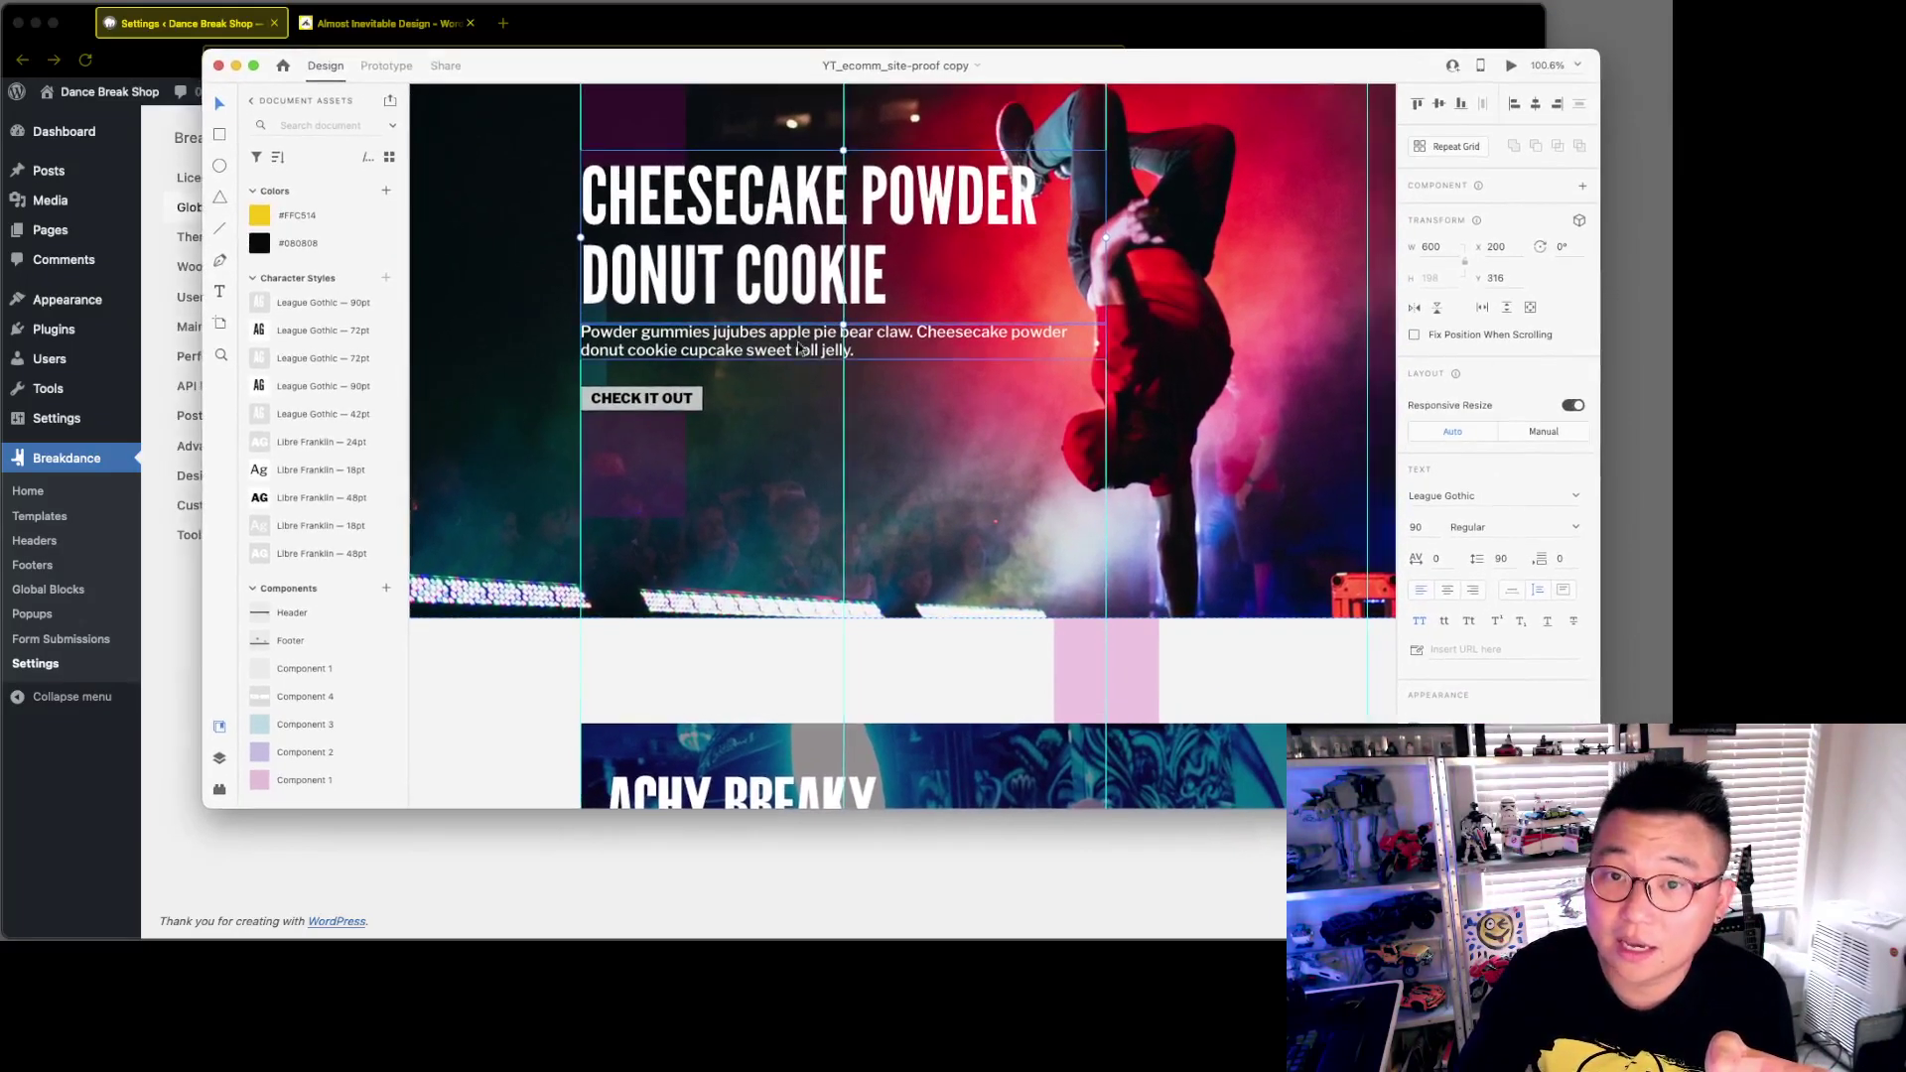
click(780, 351)
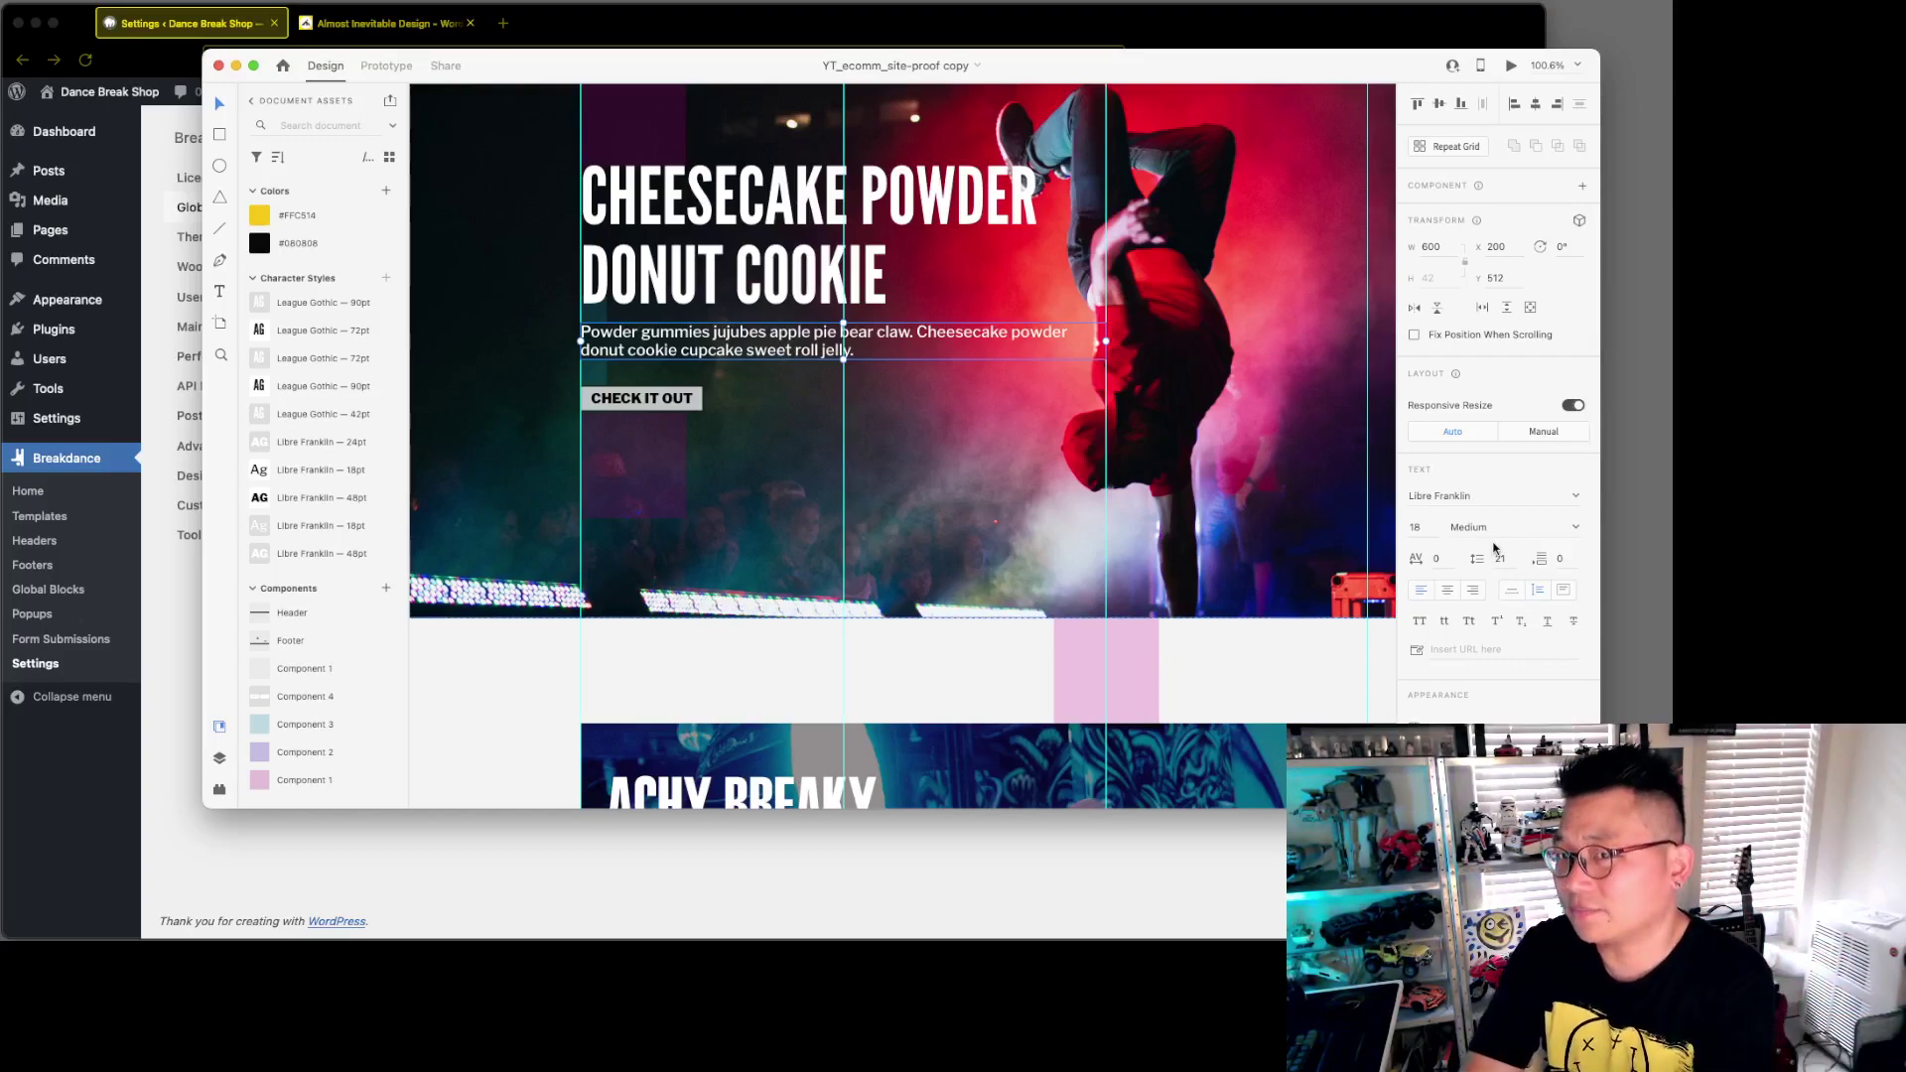
scroll(635, 417, down, 1)
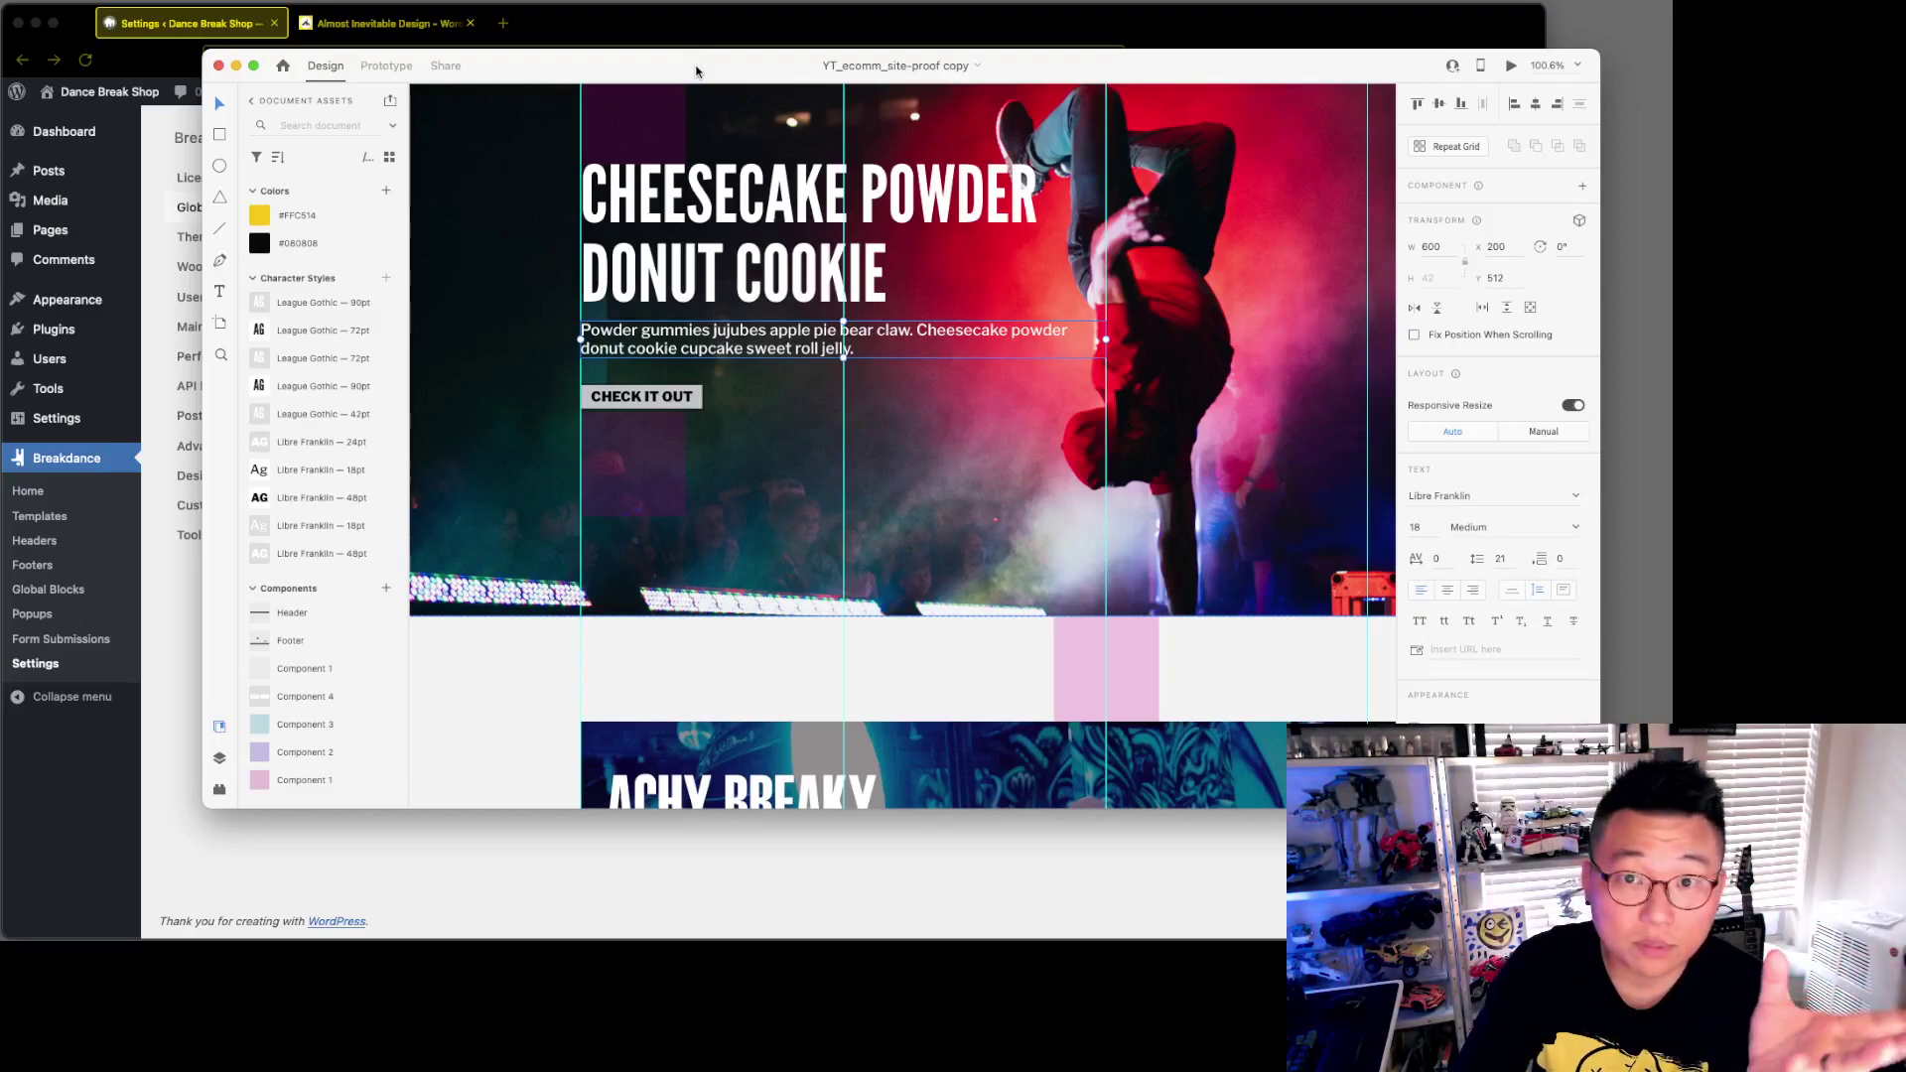
- Move the design window aside, launch the Breakdance global styles editor and narrow the browser window
drag(696, 70, 1905, 130)
click(619, 369)
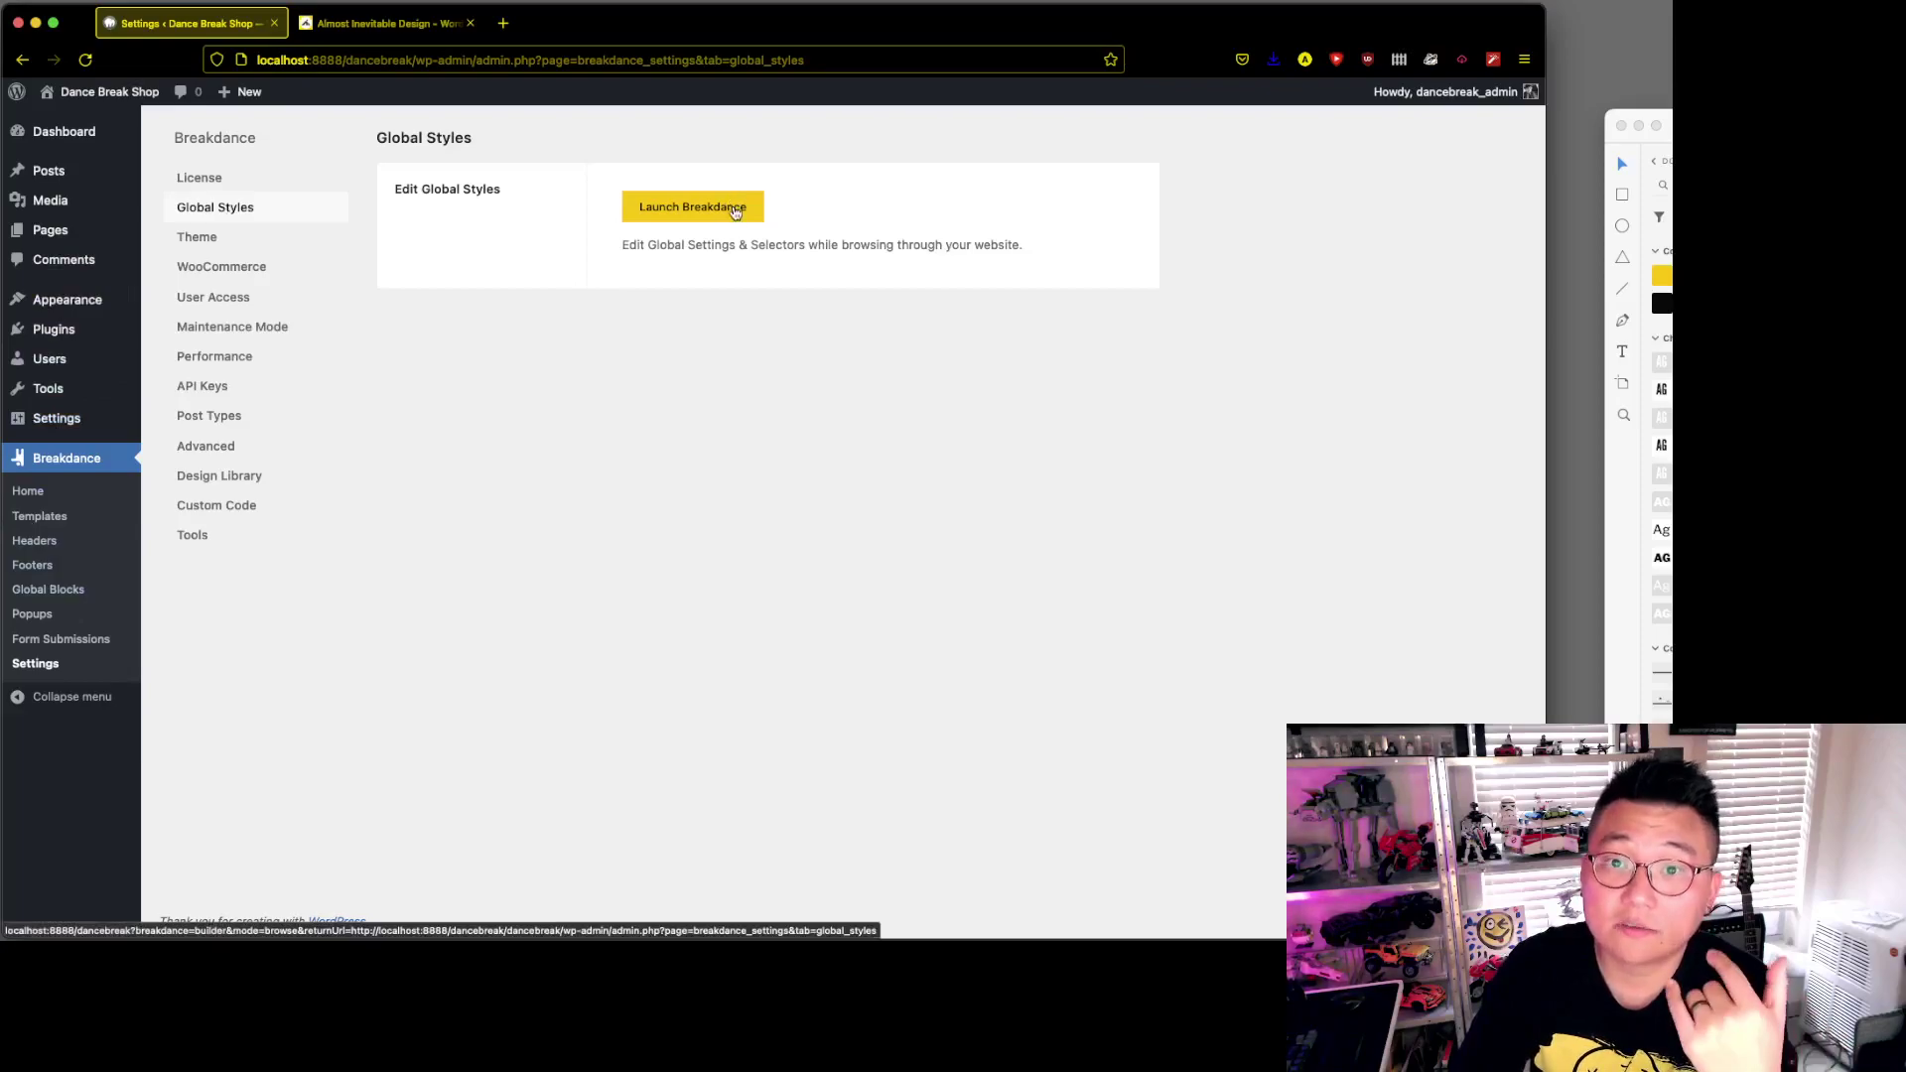
click(738, 209)
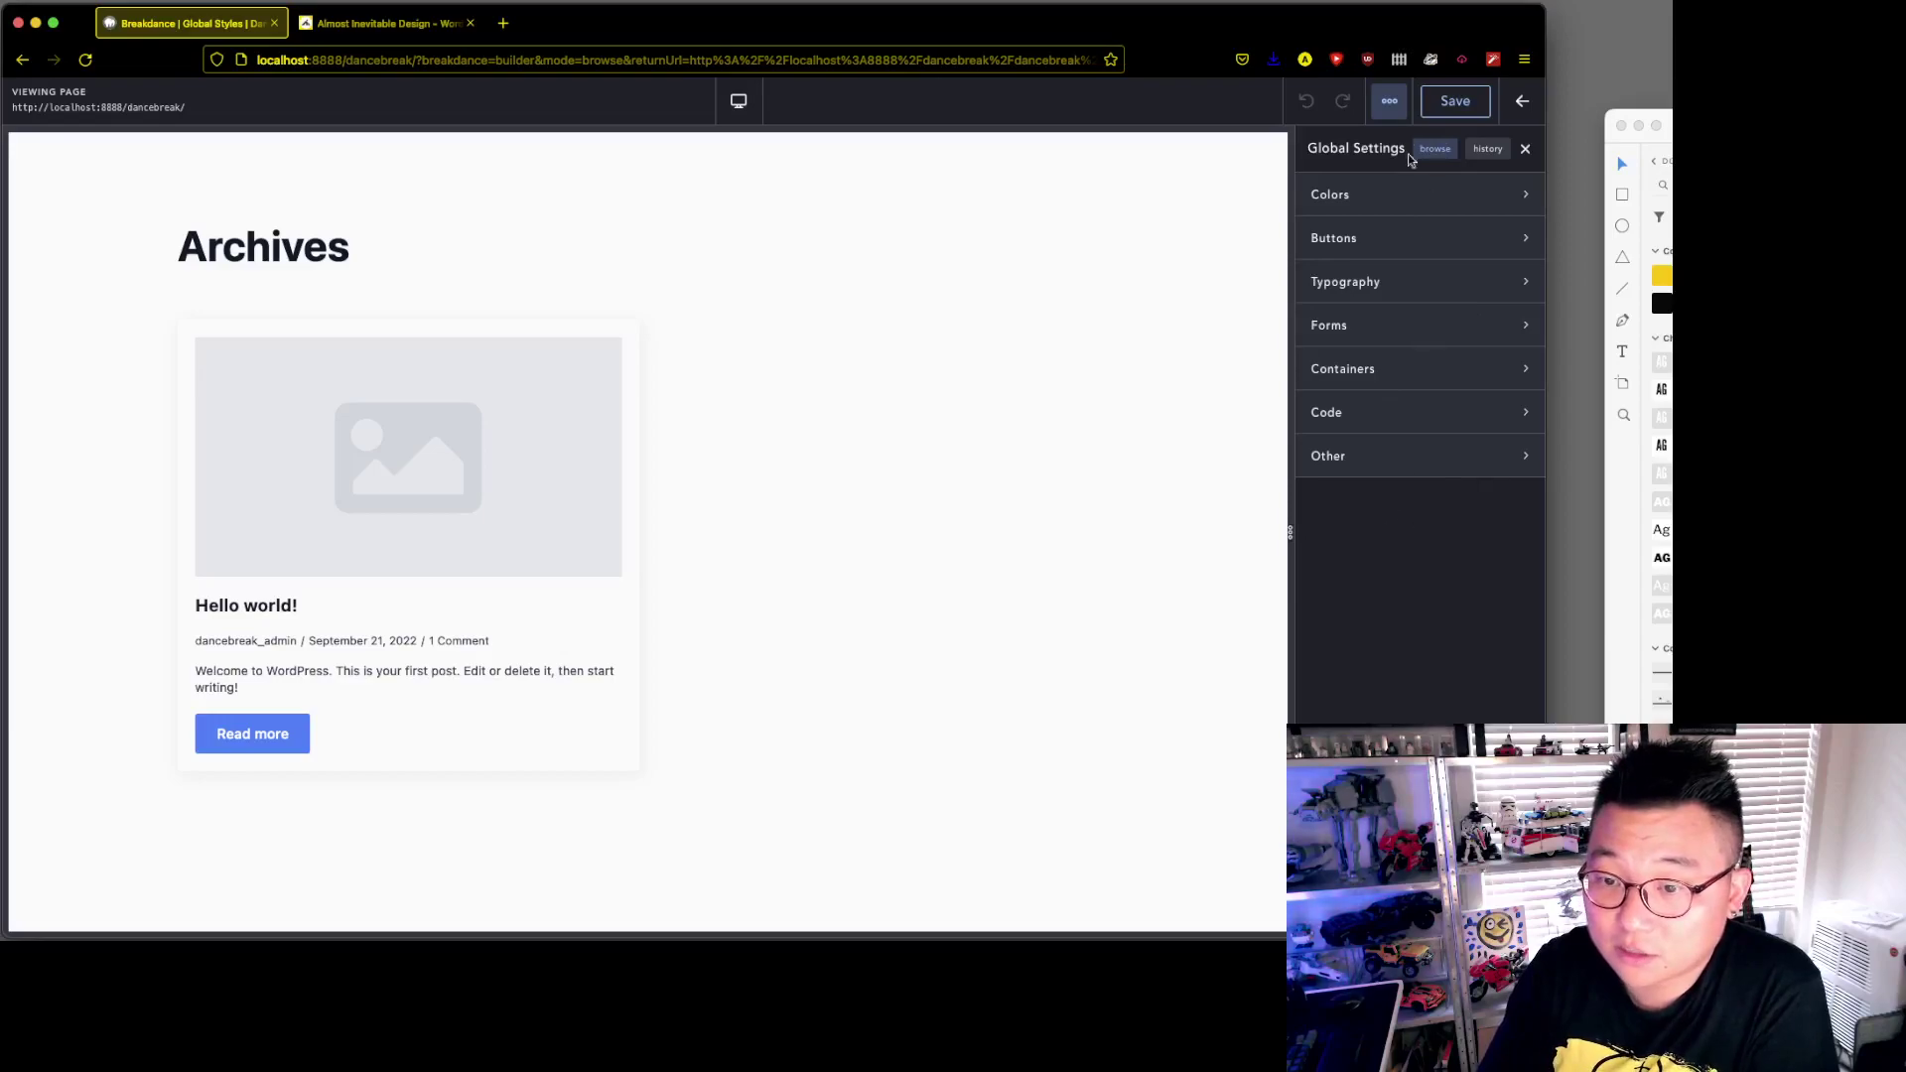
drag(1546, 597, 1278, 573)
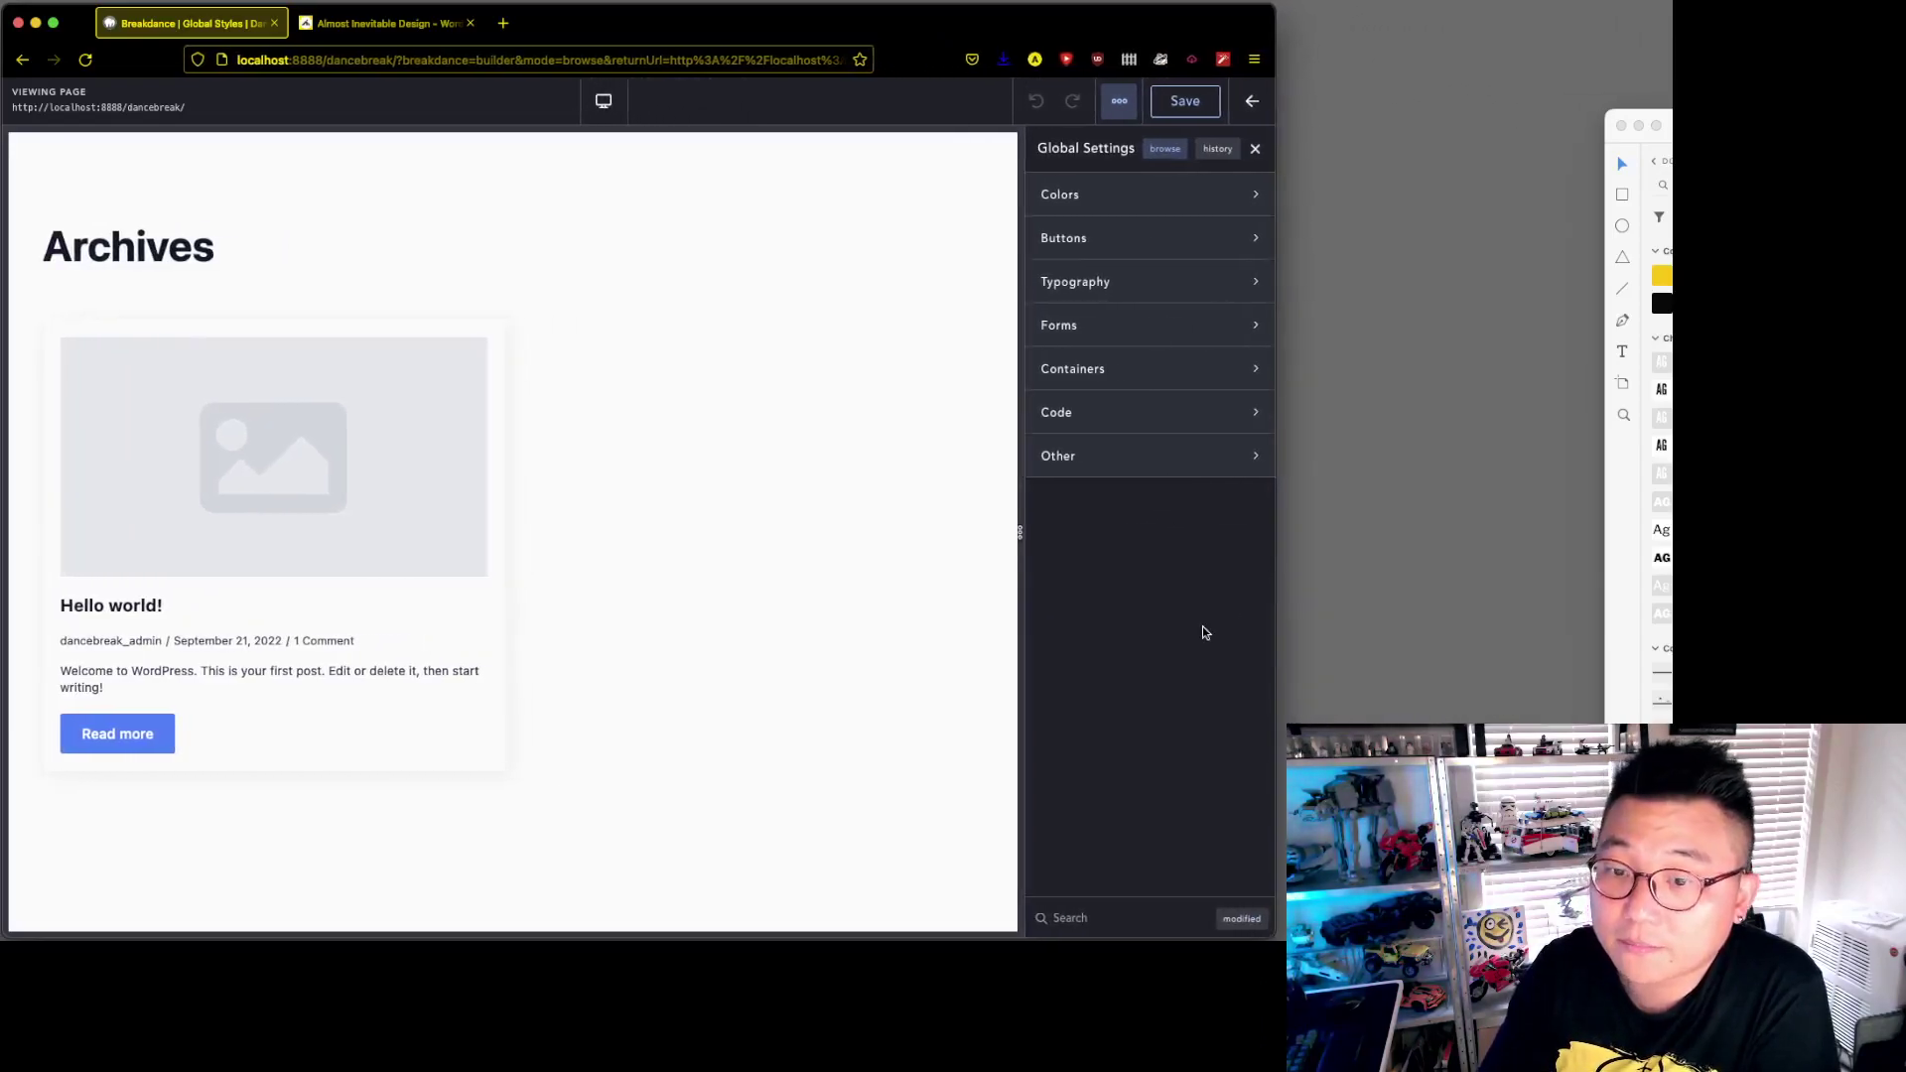
- Expand the Typography and Colors sections of Breakdance's Global Settings
click(1118, 102)
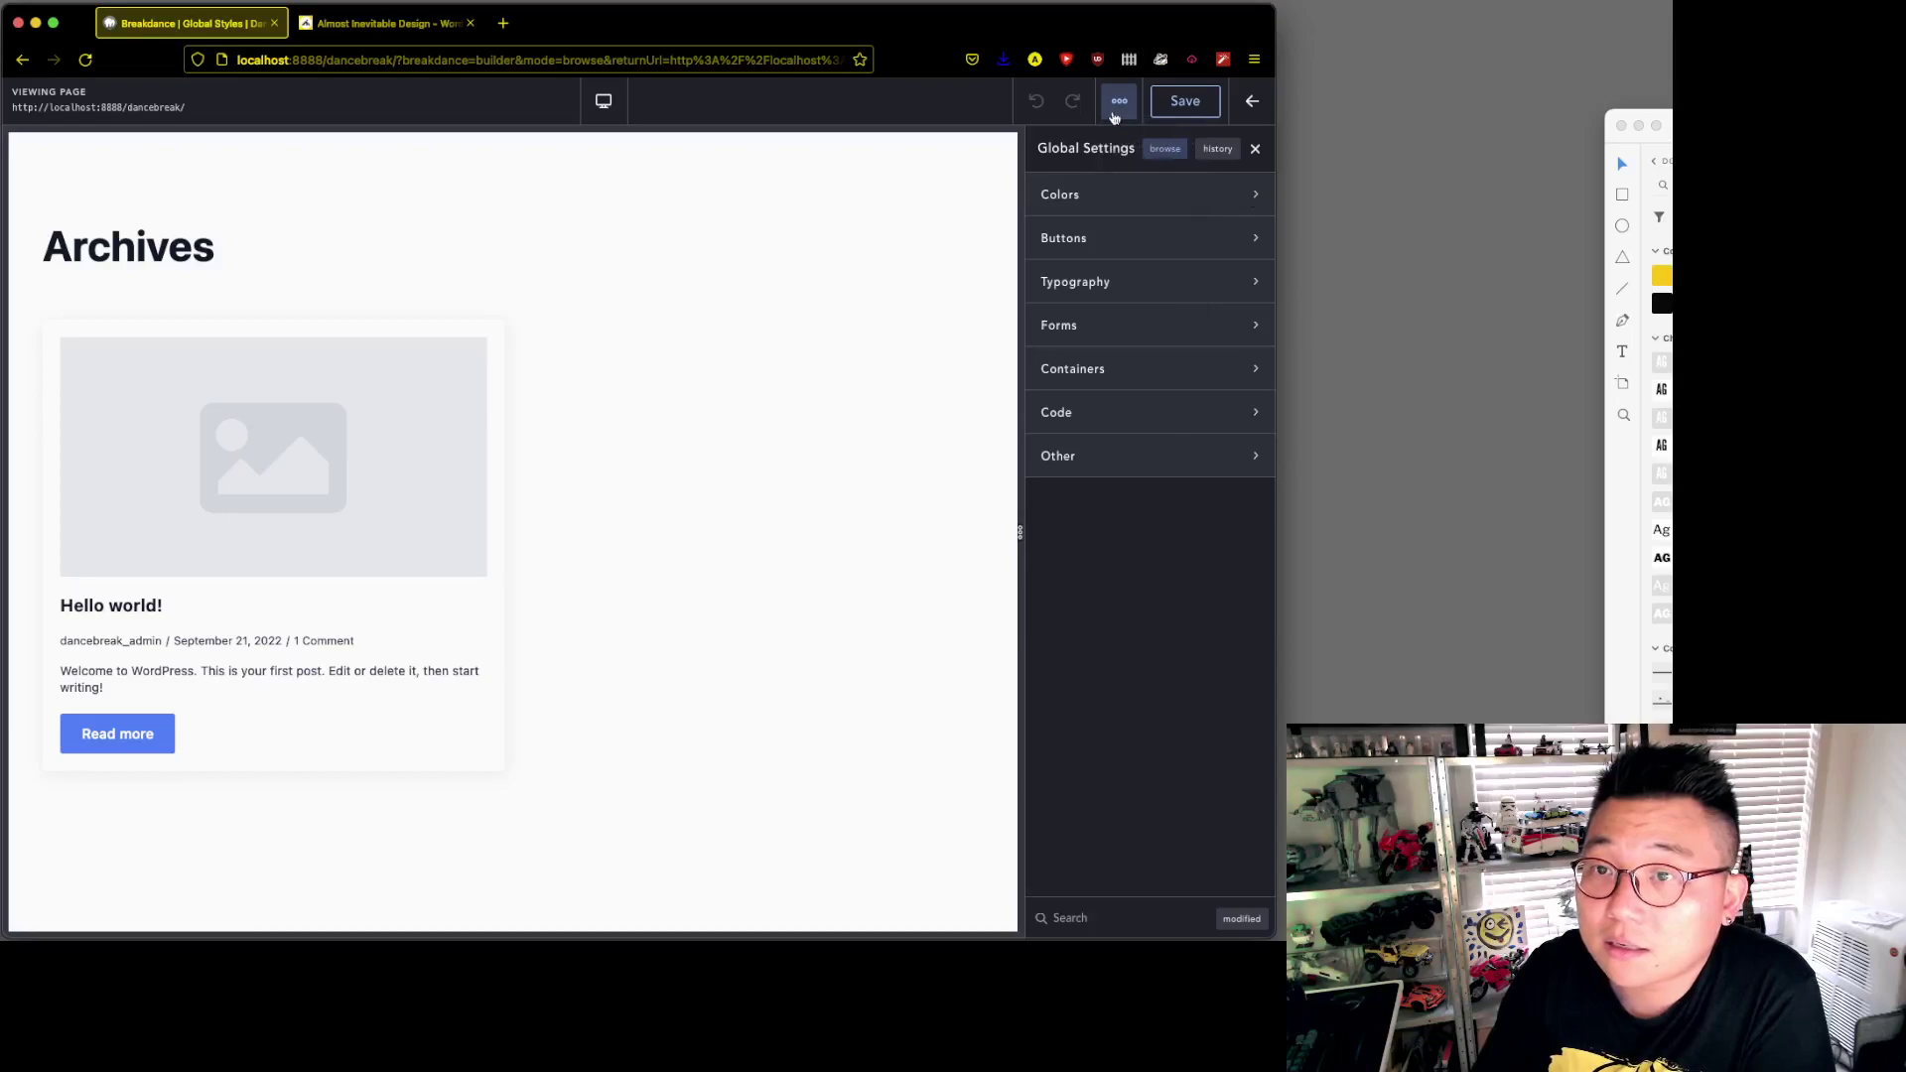
click(1116, 113)
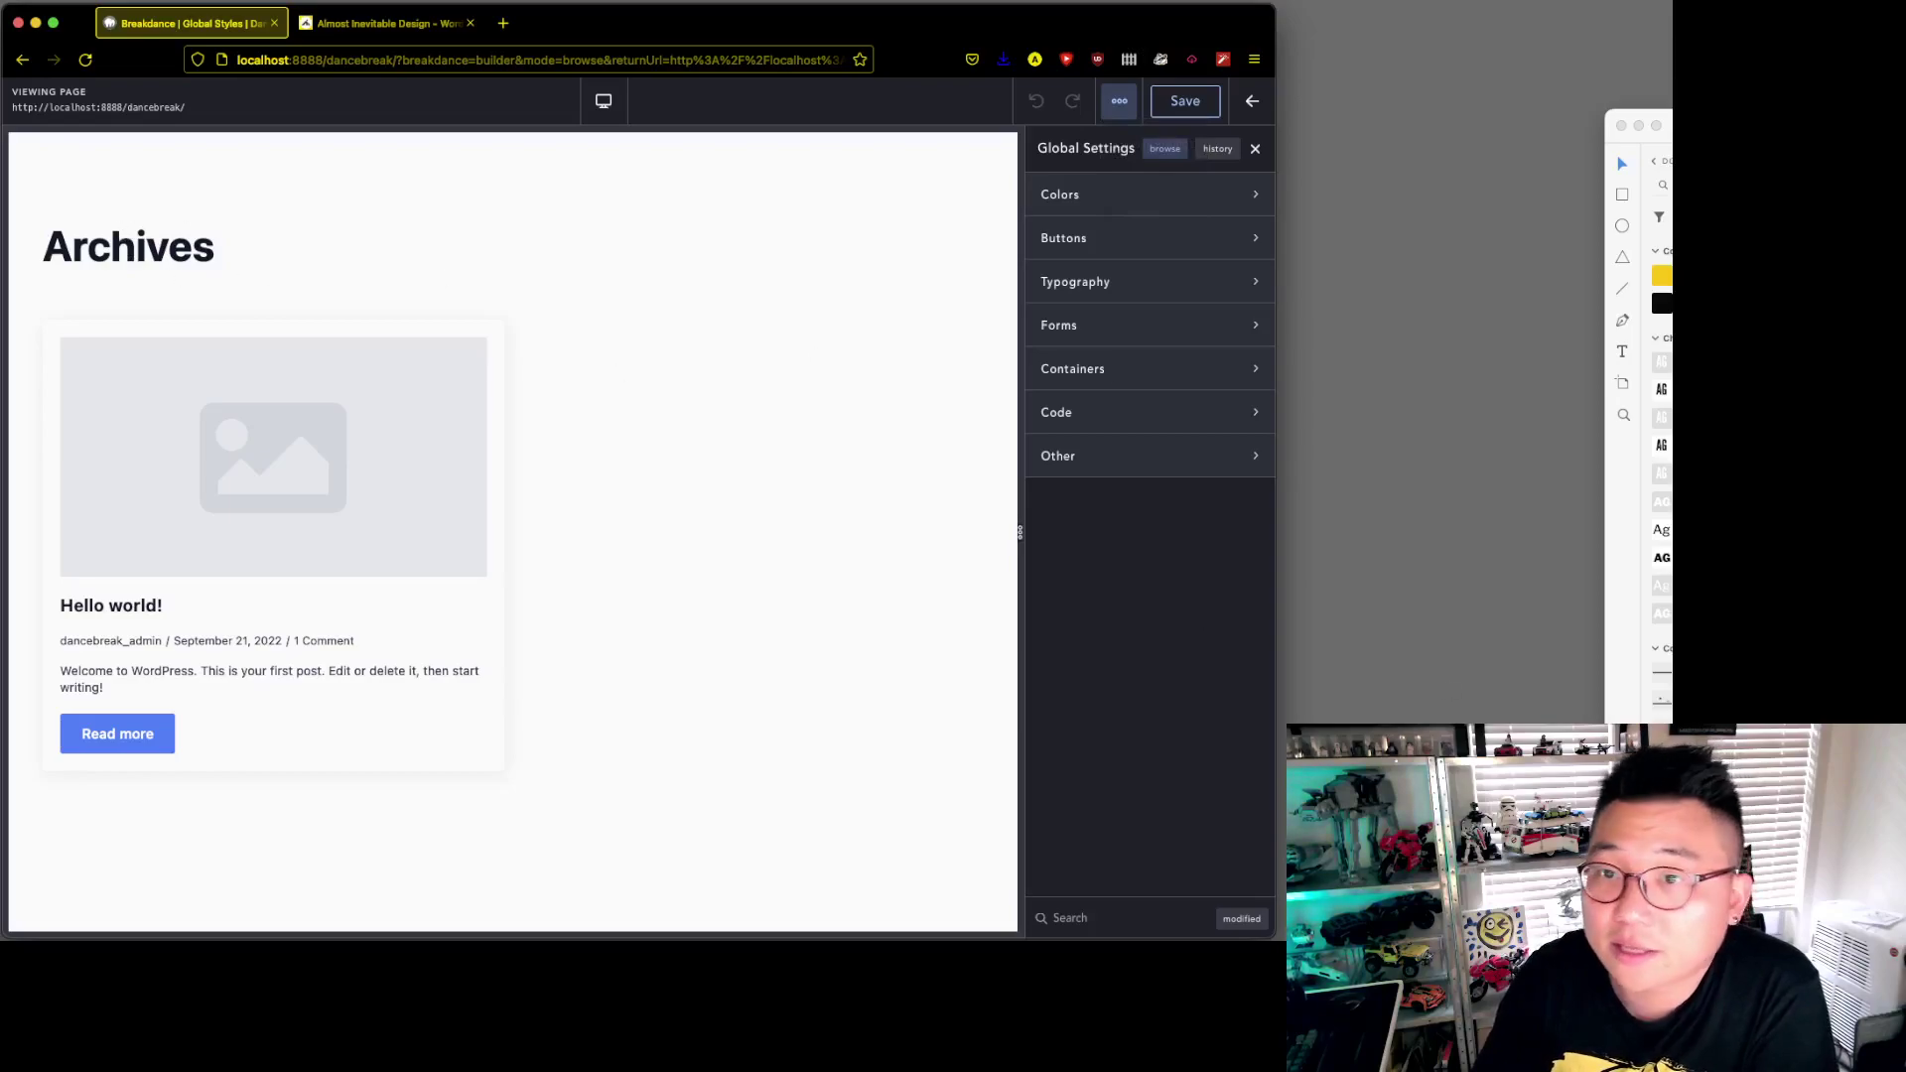
click(1160, 279)
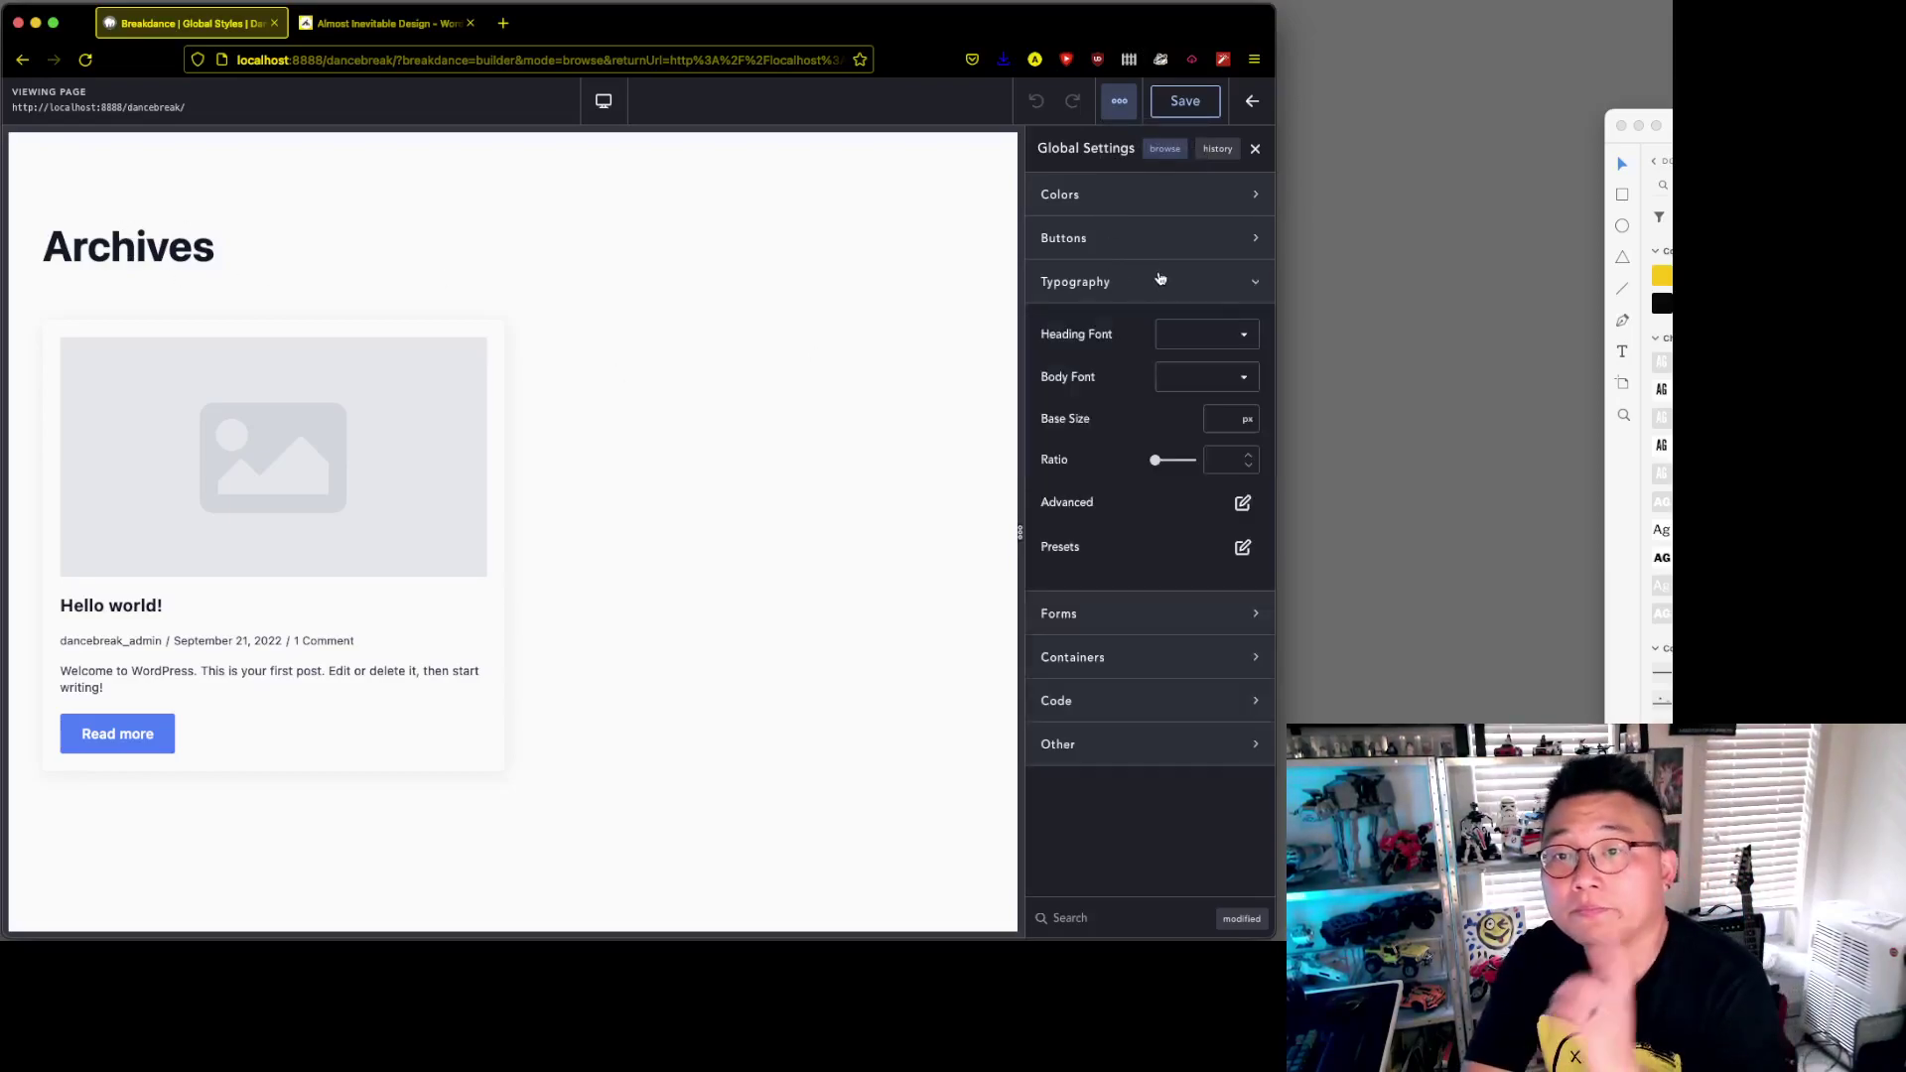
click(1170, 196)
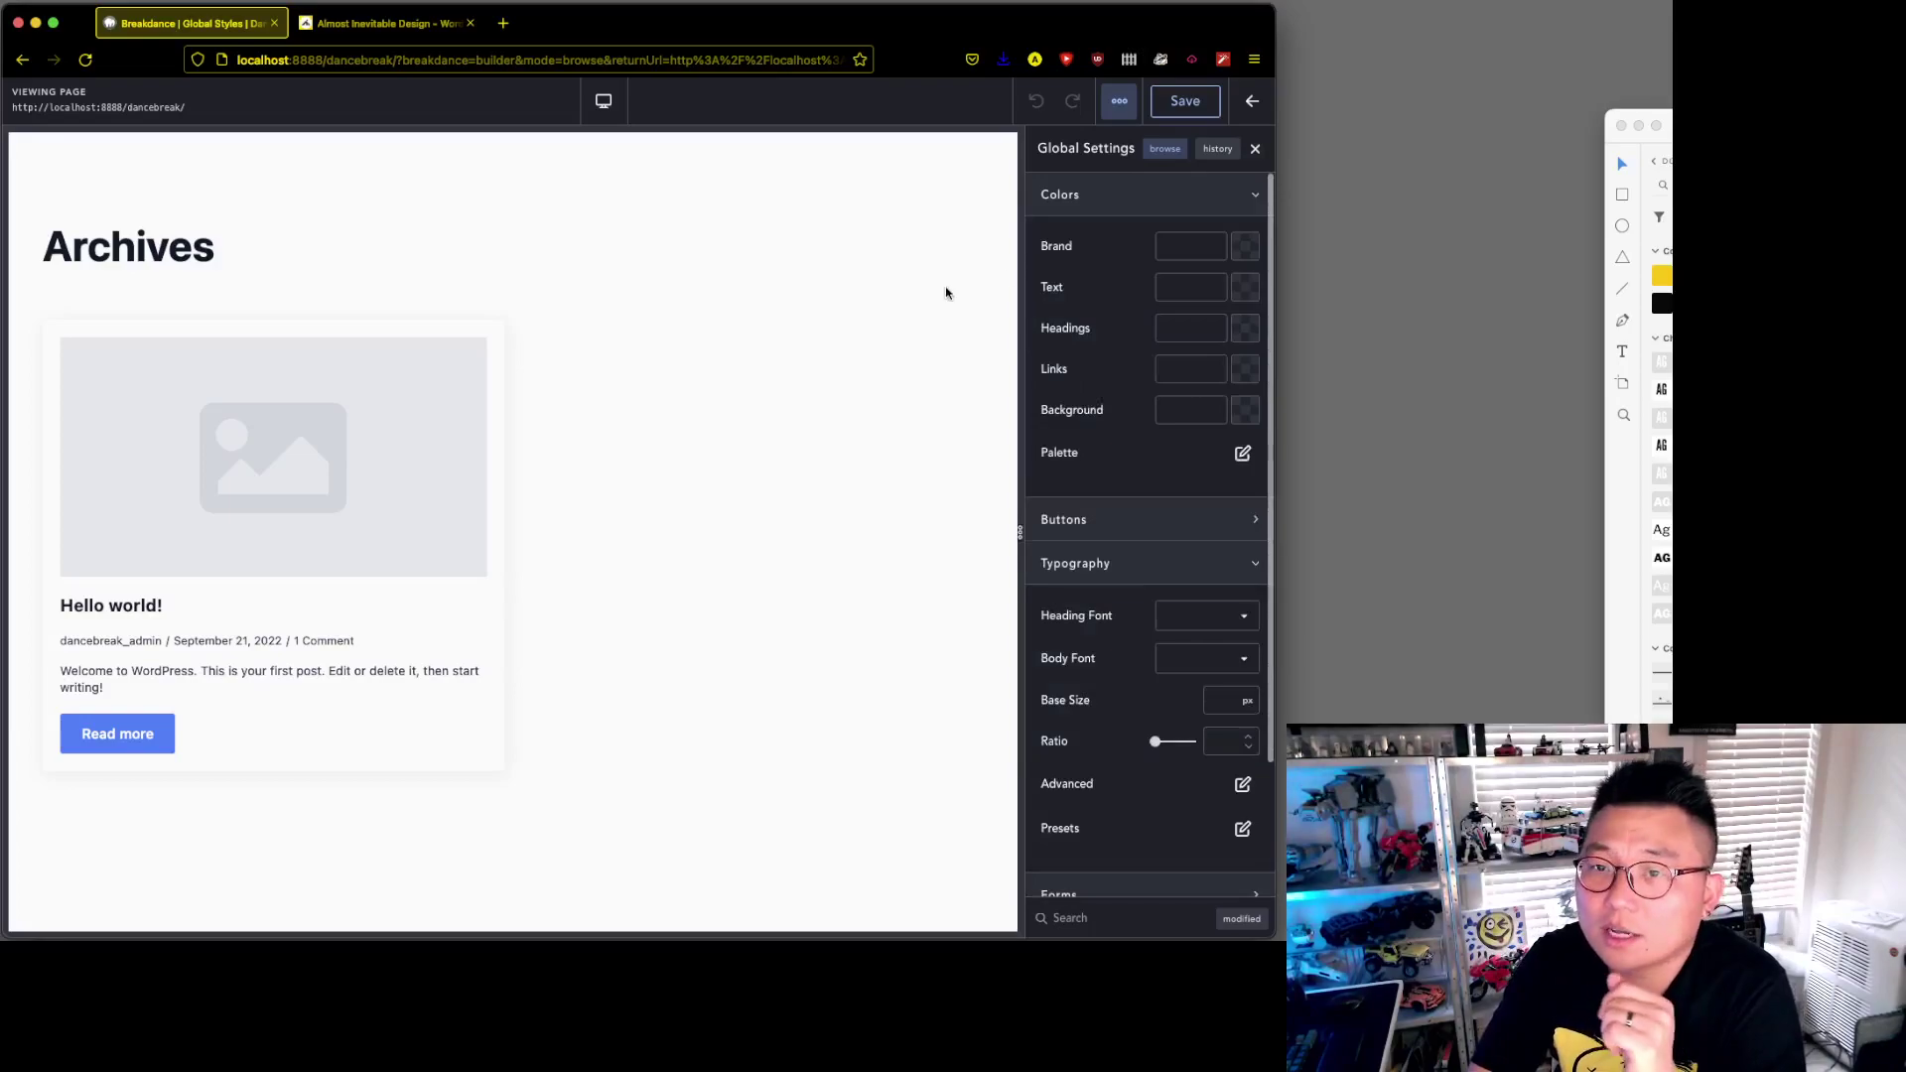
- Examine the colours, section backgrounds and buttons on the home page design in Adobe XD, and move the design window aside again
key(super+Tab)
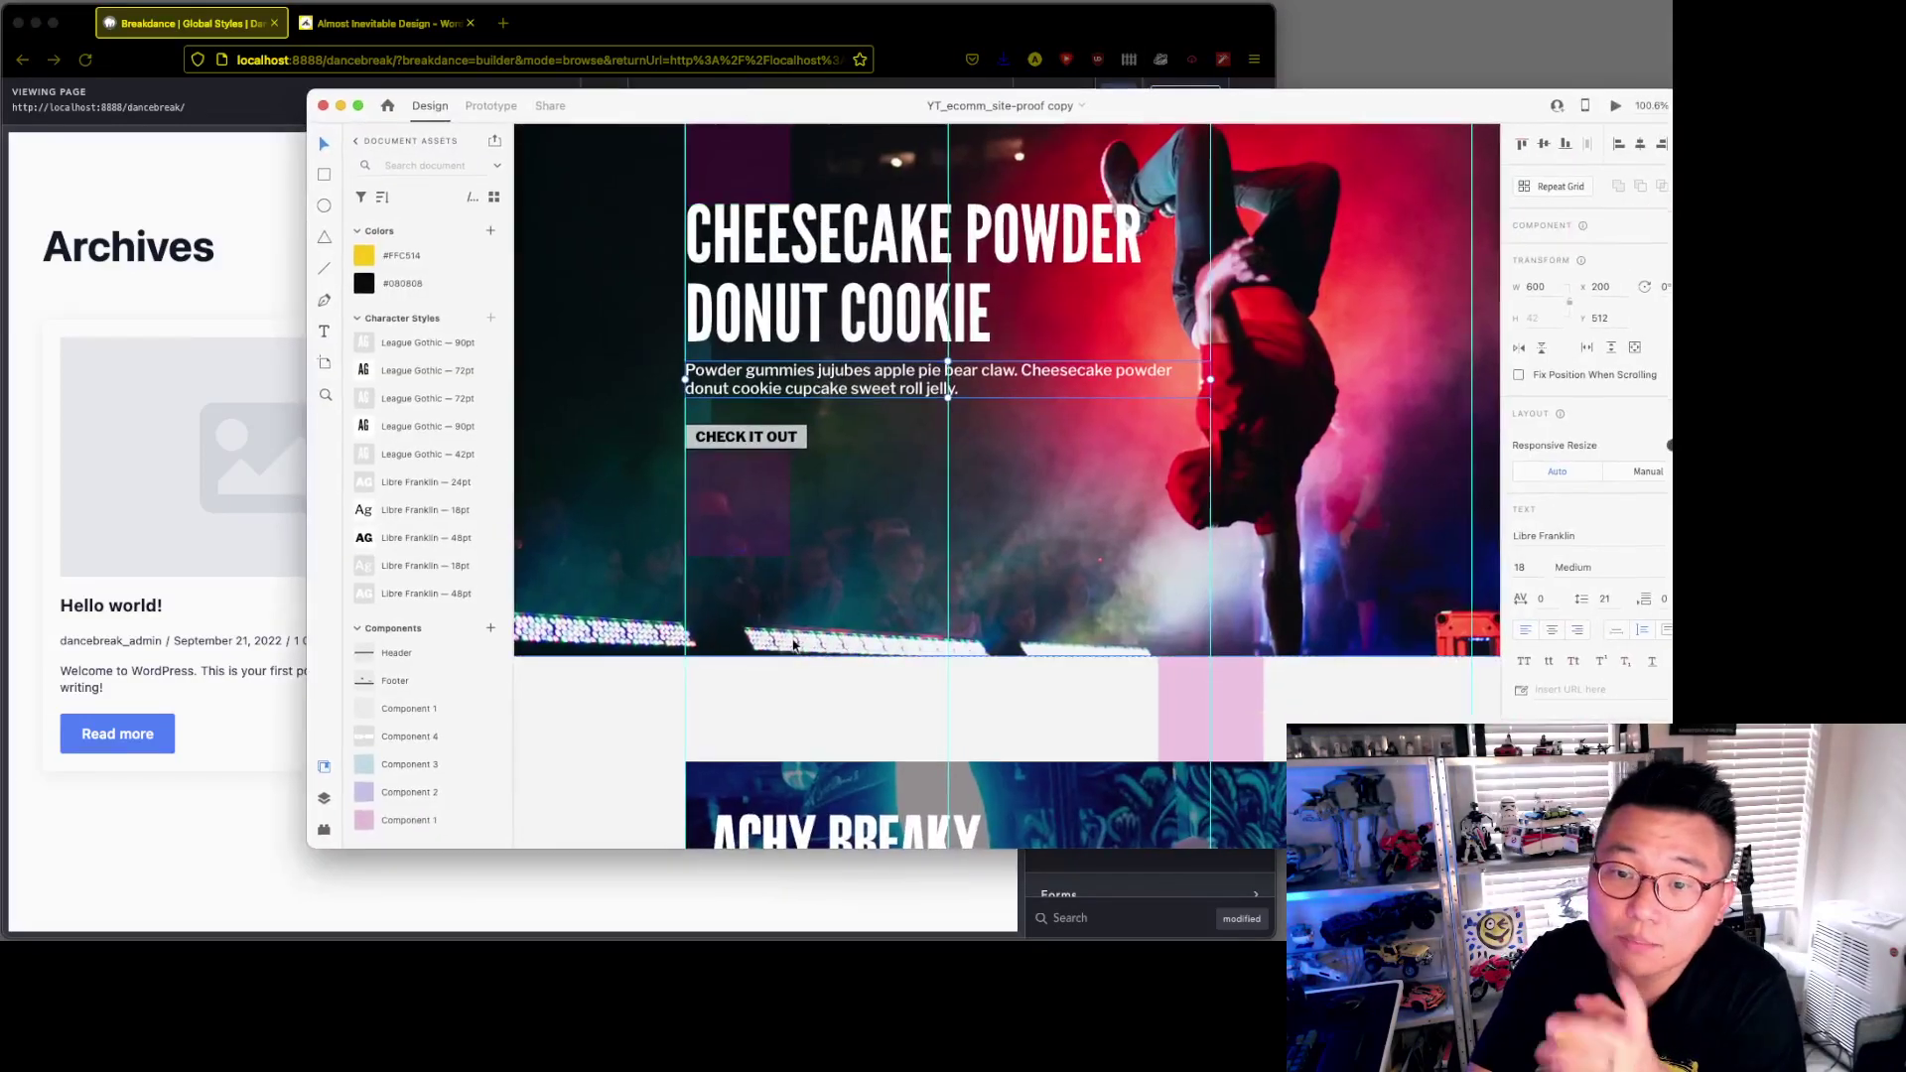
scroll(799, 631, up, 3)
scroll(799, 630, down, 5)
scroll(799, 630, left, 3)
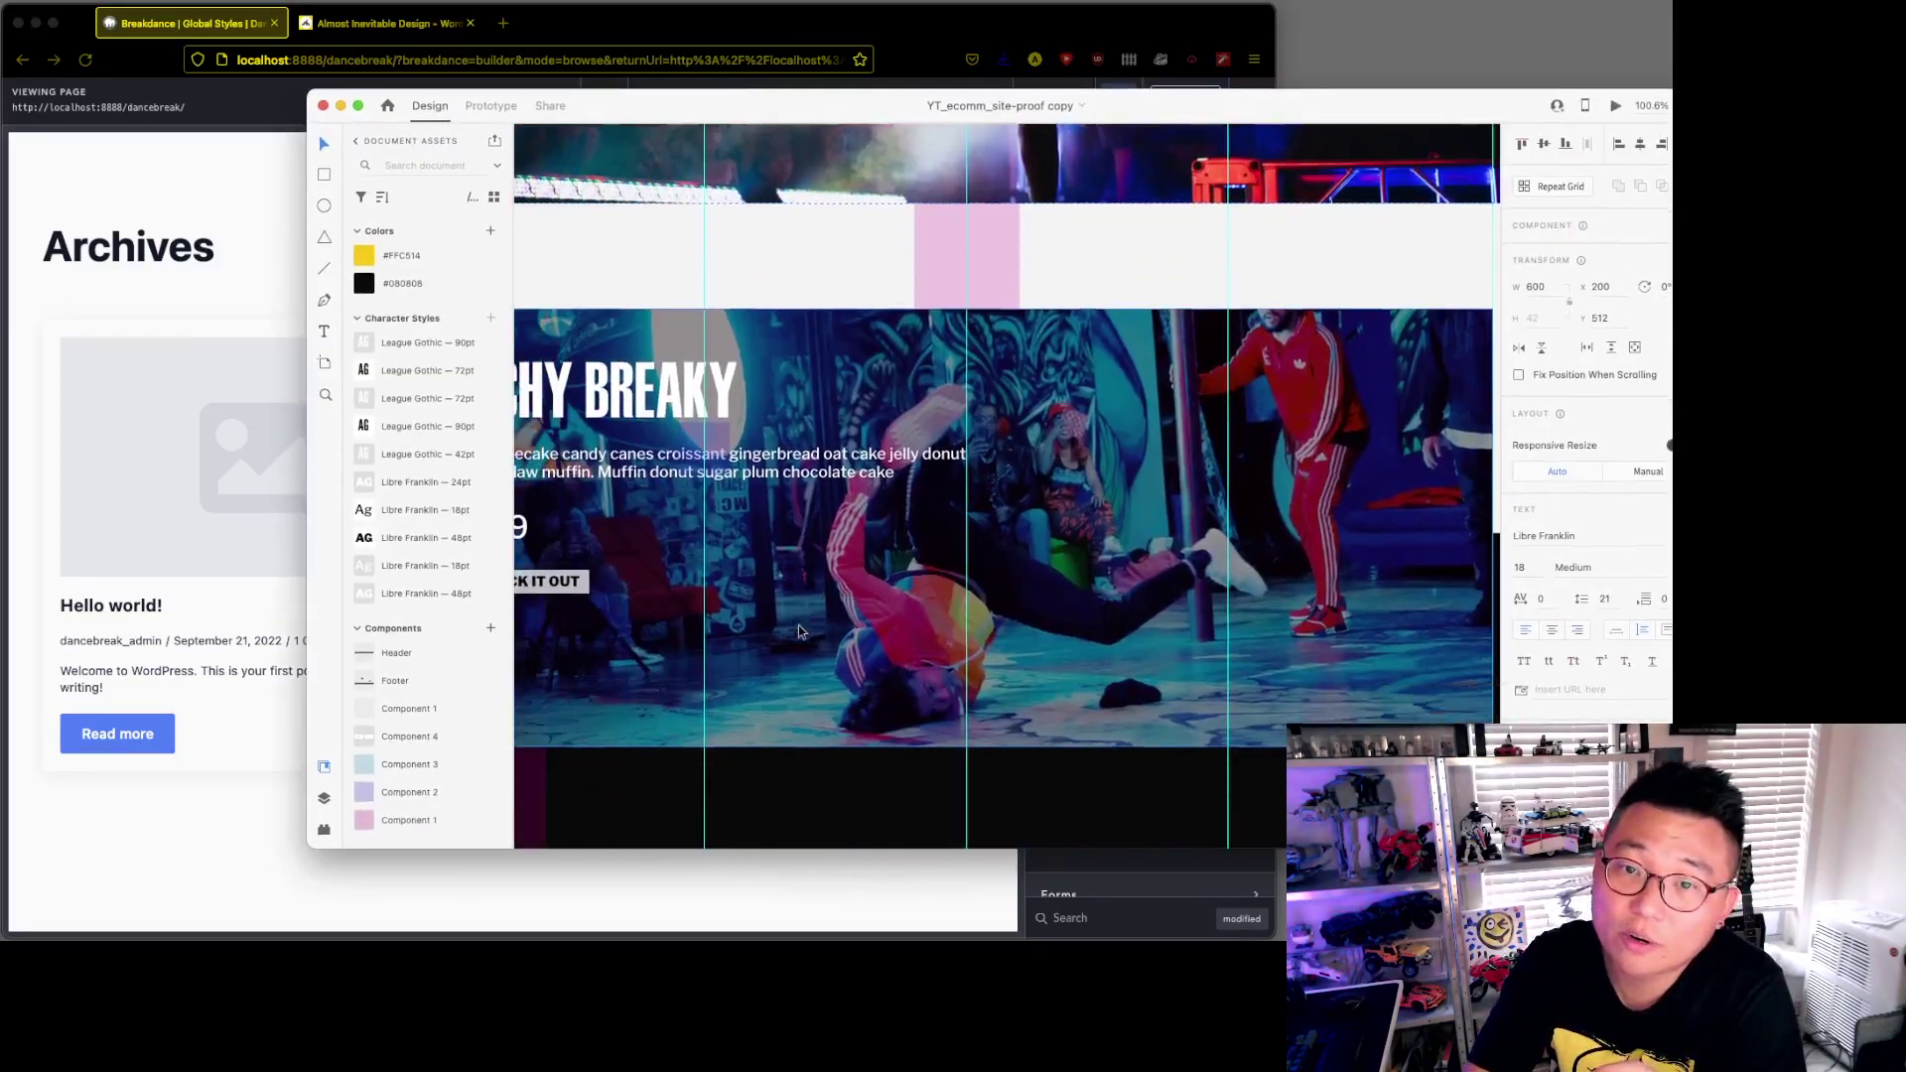
scroll(799, 630, left, 7)
scroll(796, 631, left, 1)
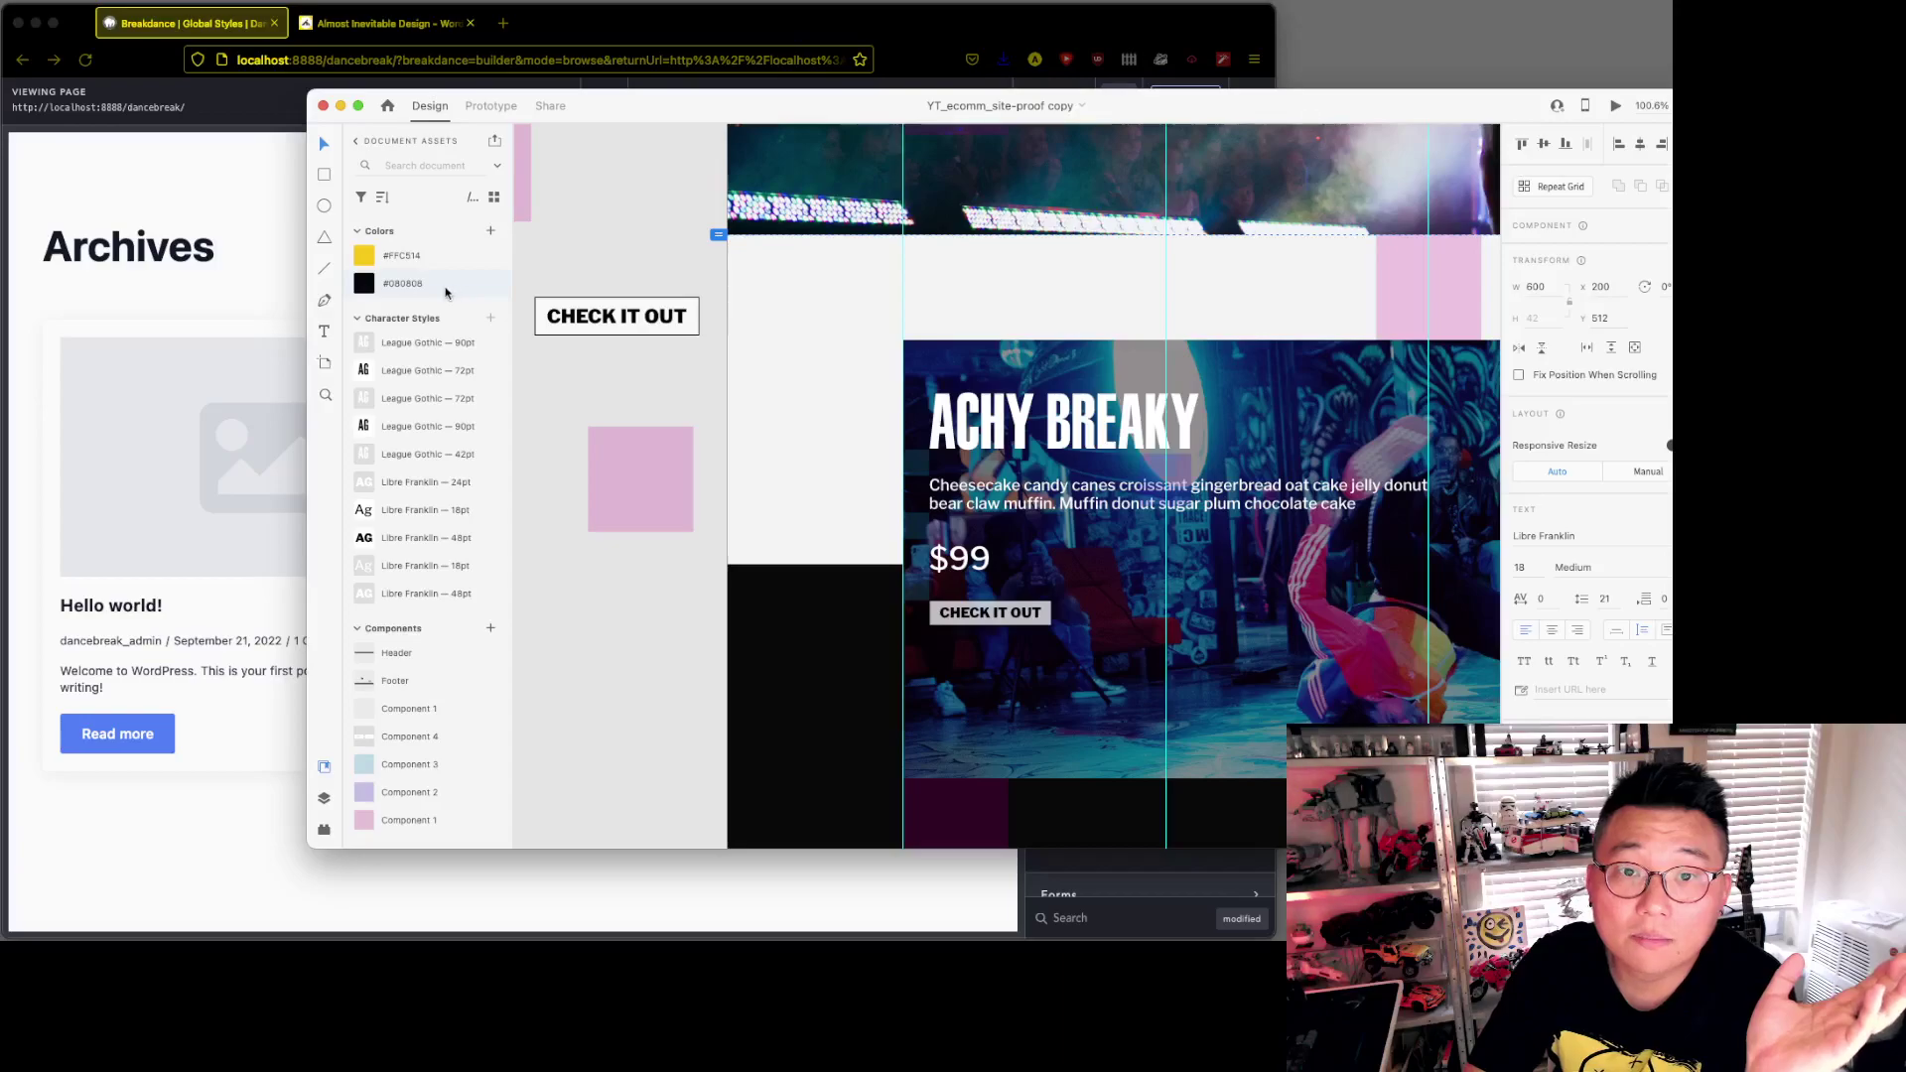
scroll(715, 595, down, 10)
scroll(717, 594, up, 4)
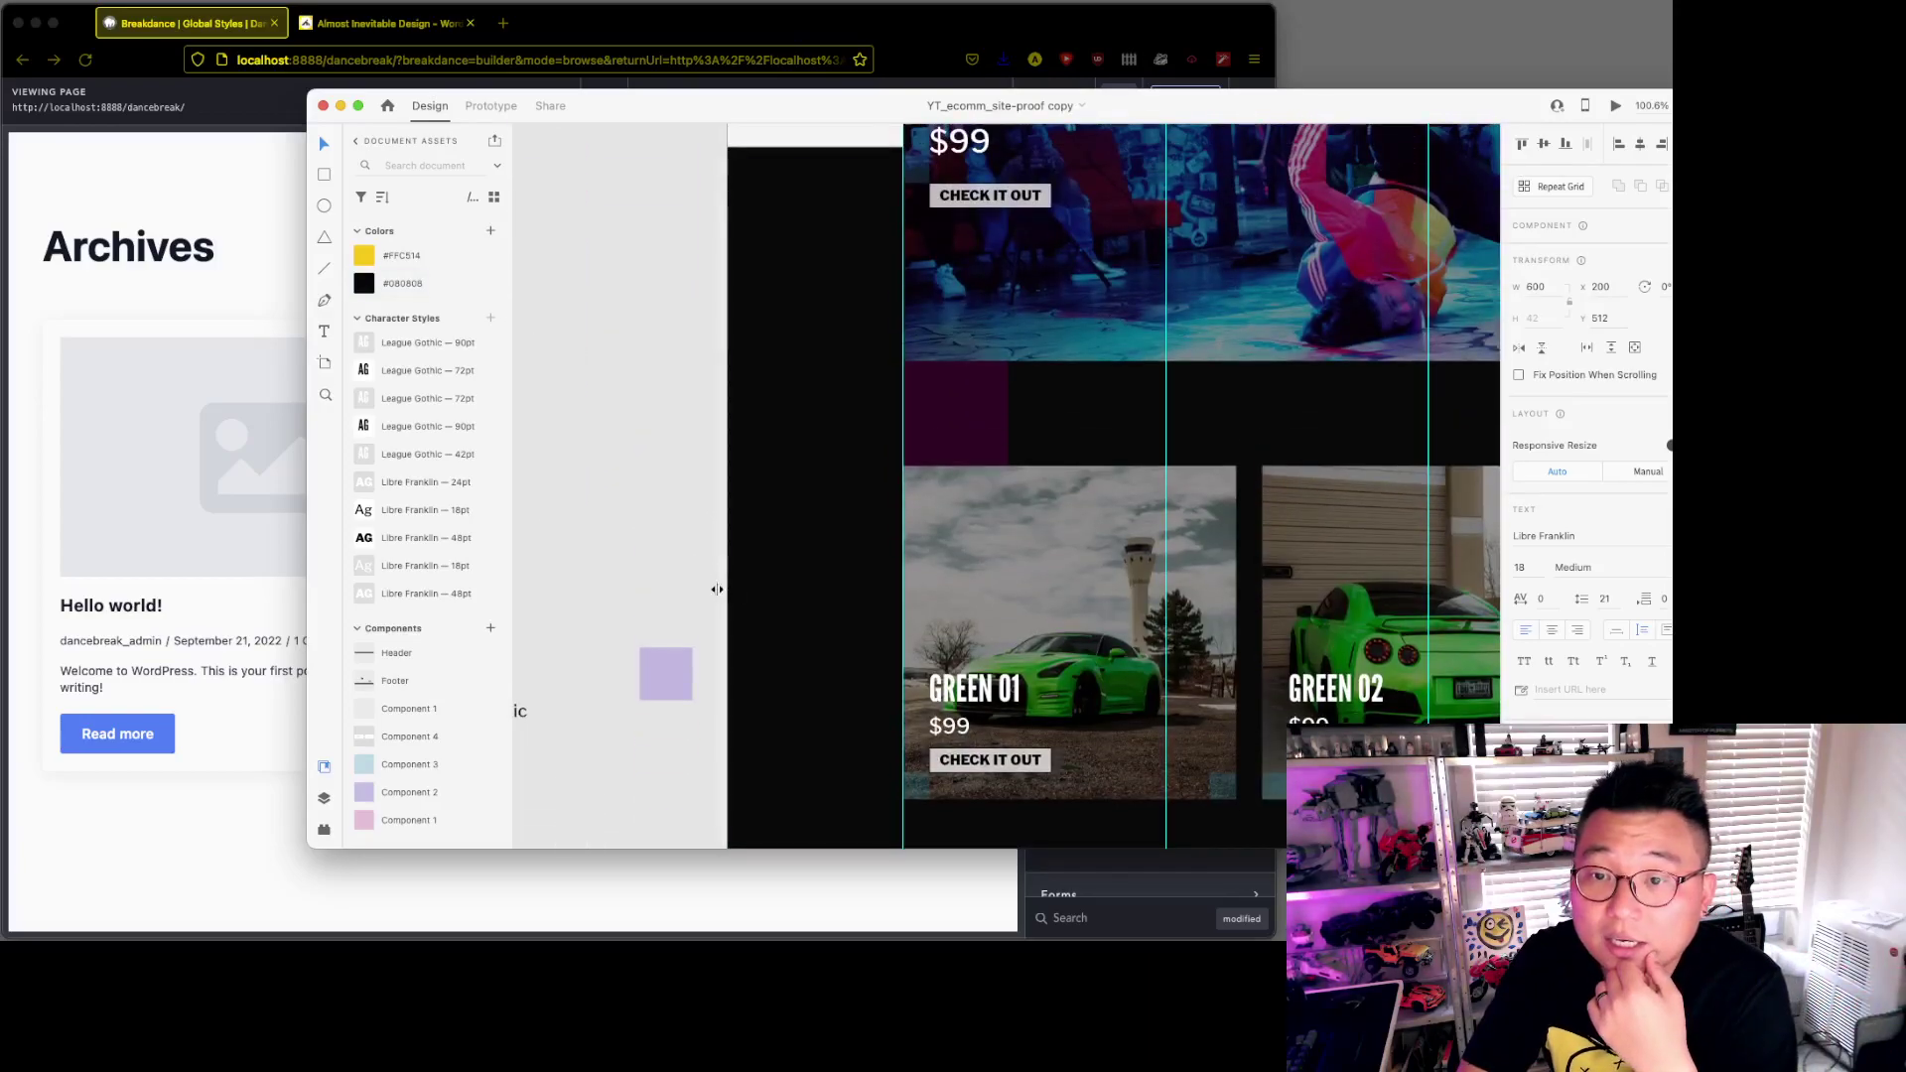
scroll(732, 593, right, 1)
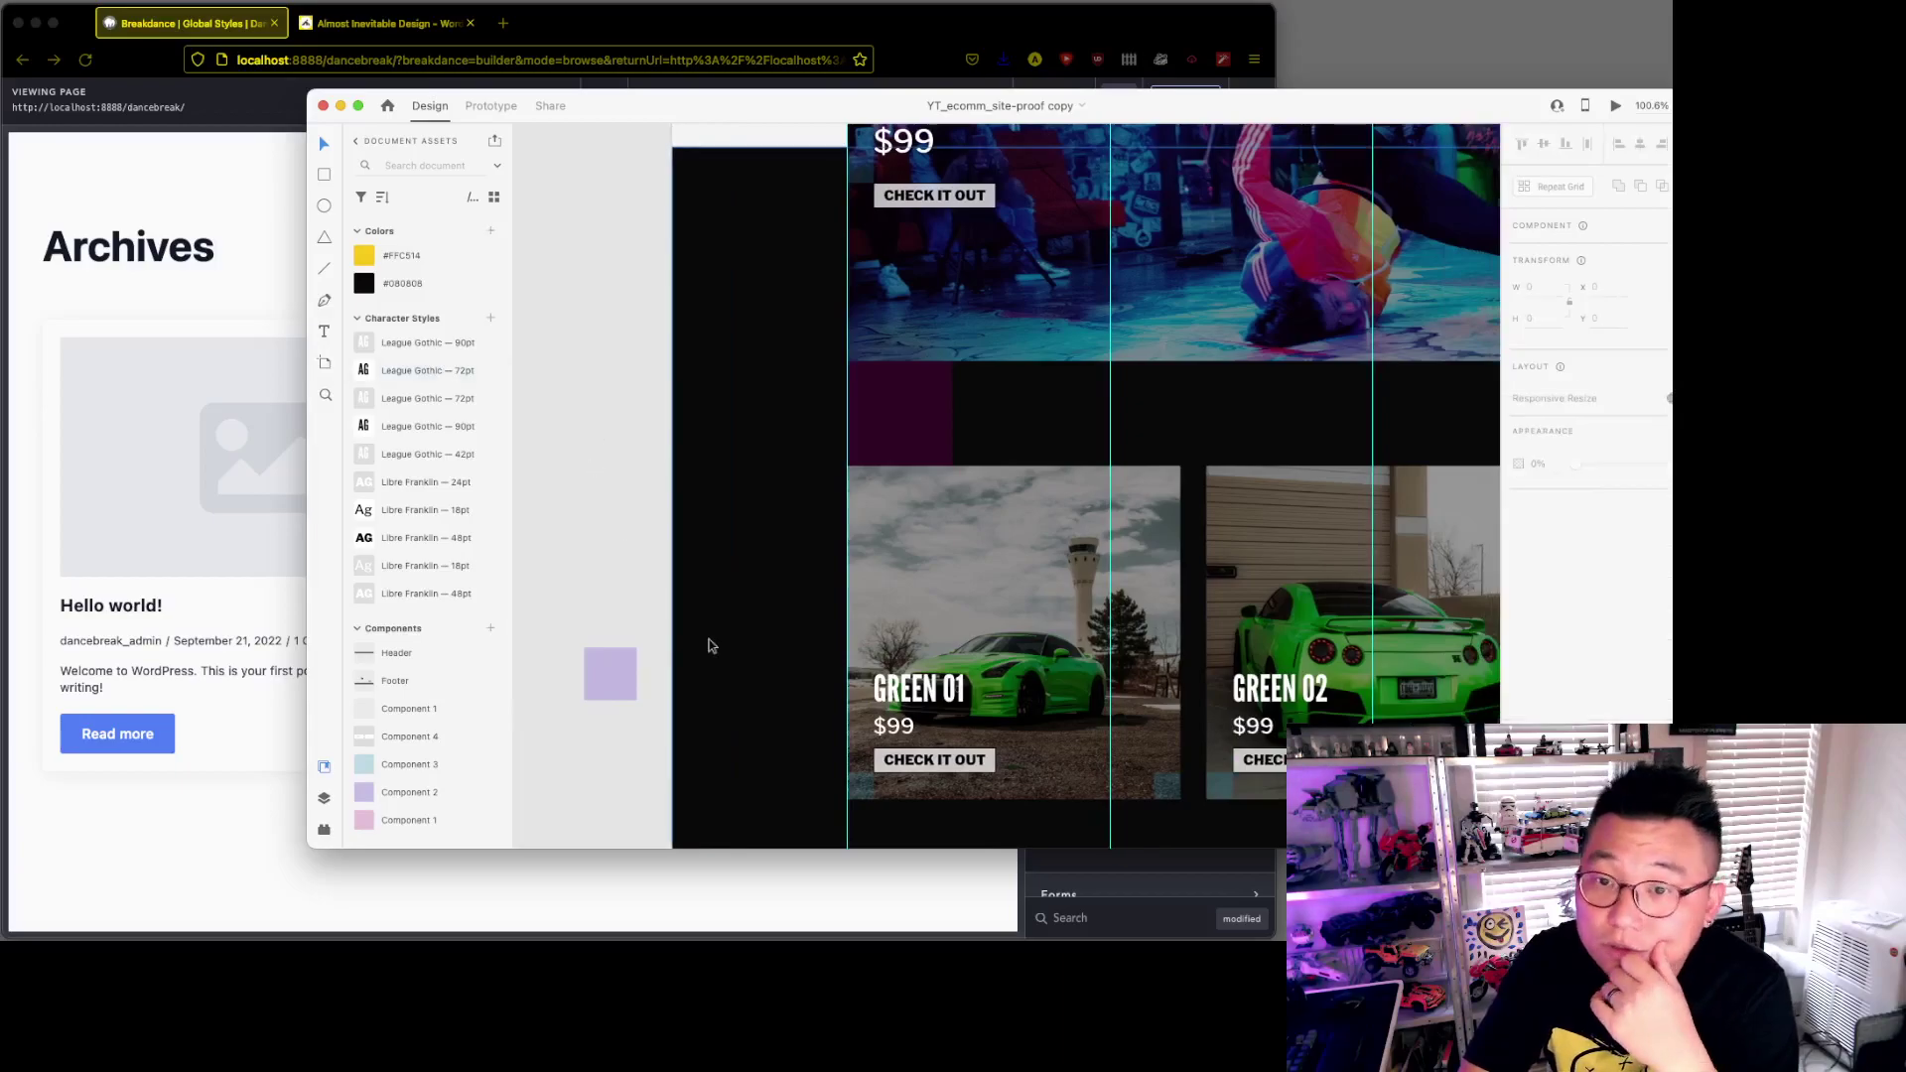
scroll(710, 640, down, 10)
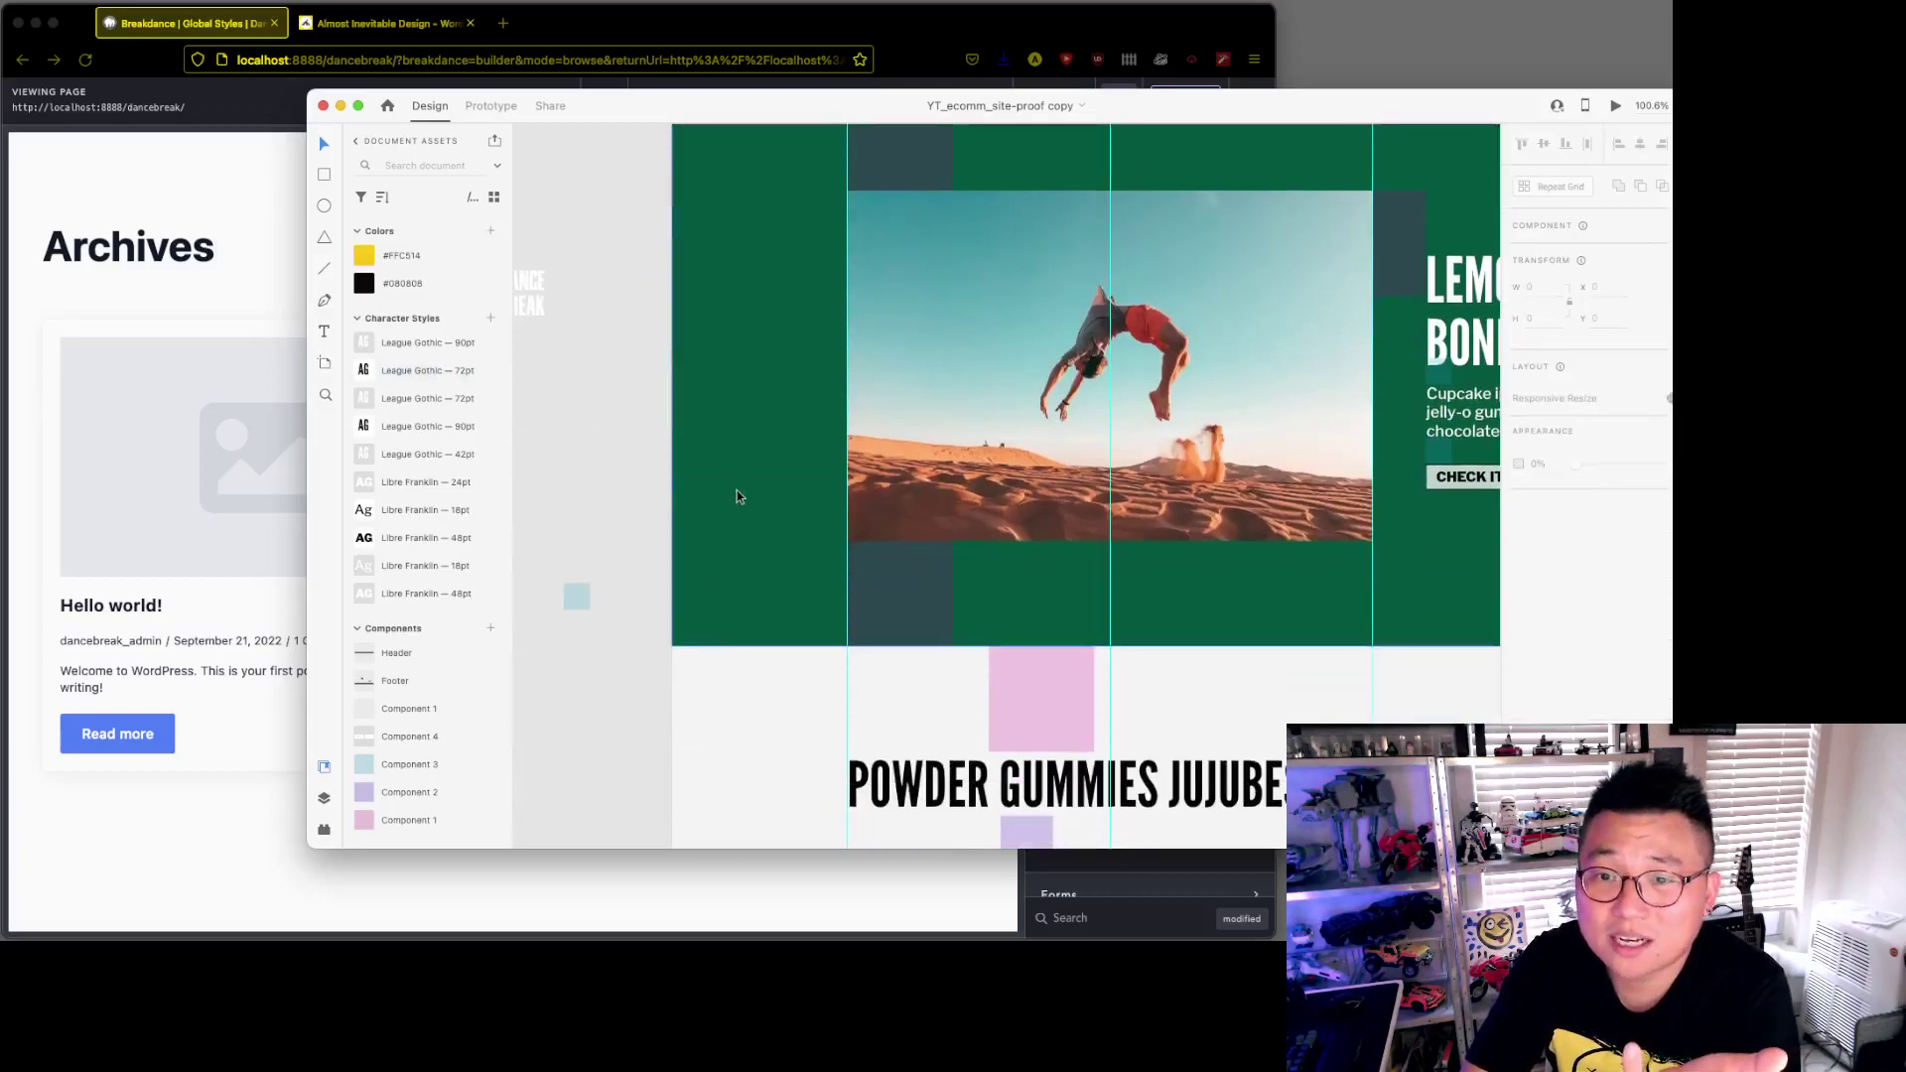
scroll(1000, 545, up, 6)
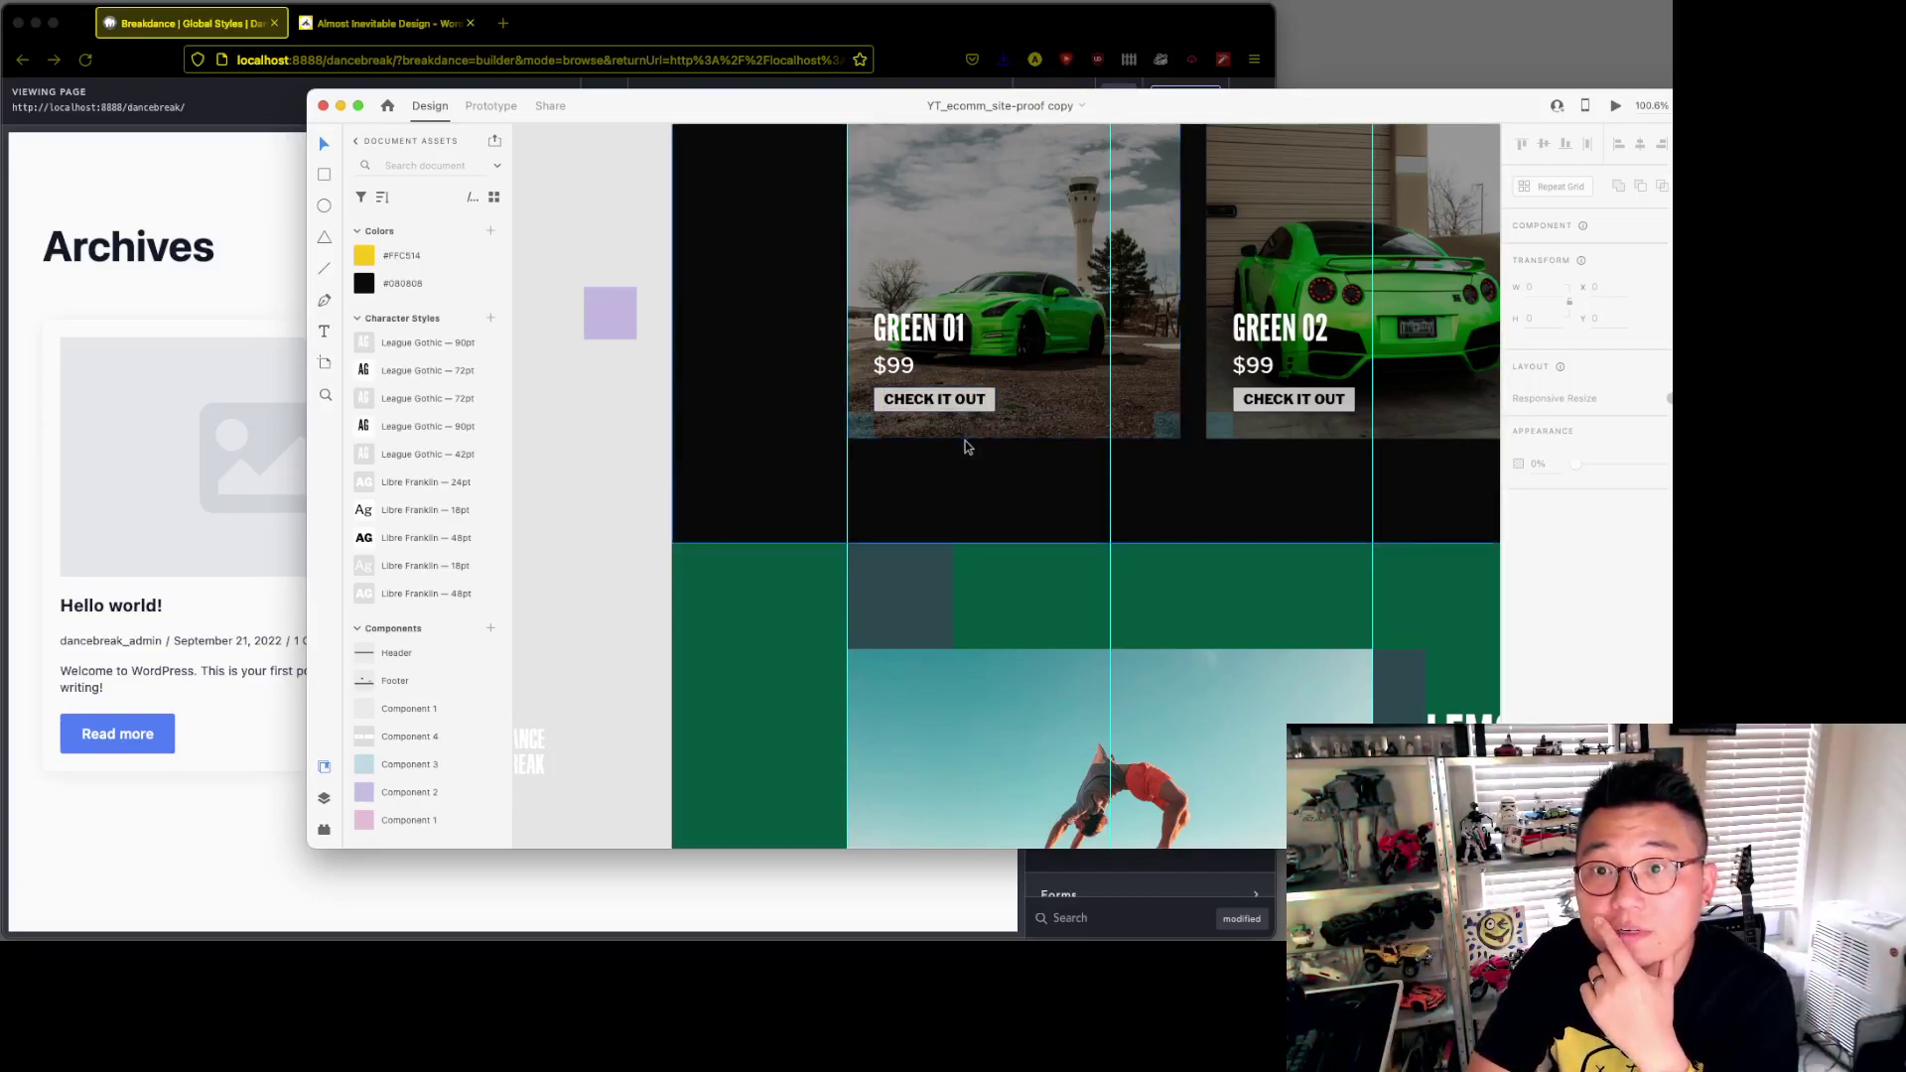
scroll(777, 604, up, 5)
scroll(777, 604, up, 6)
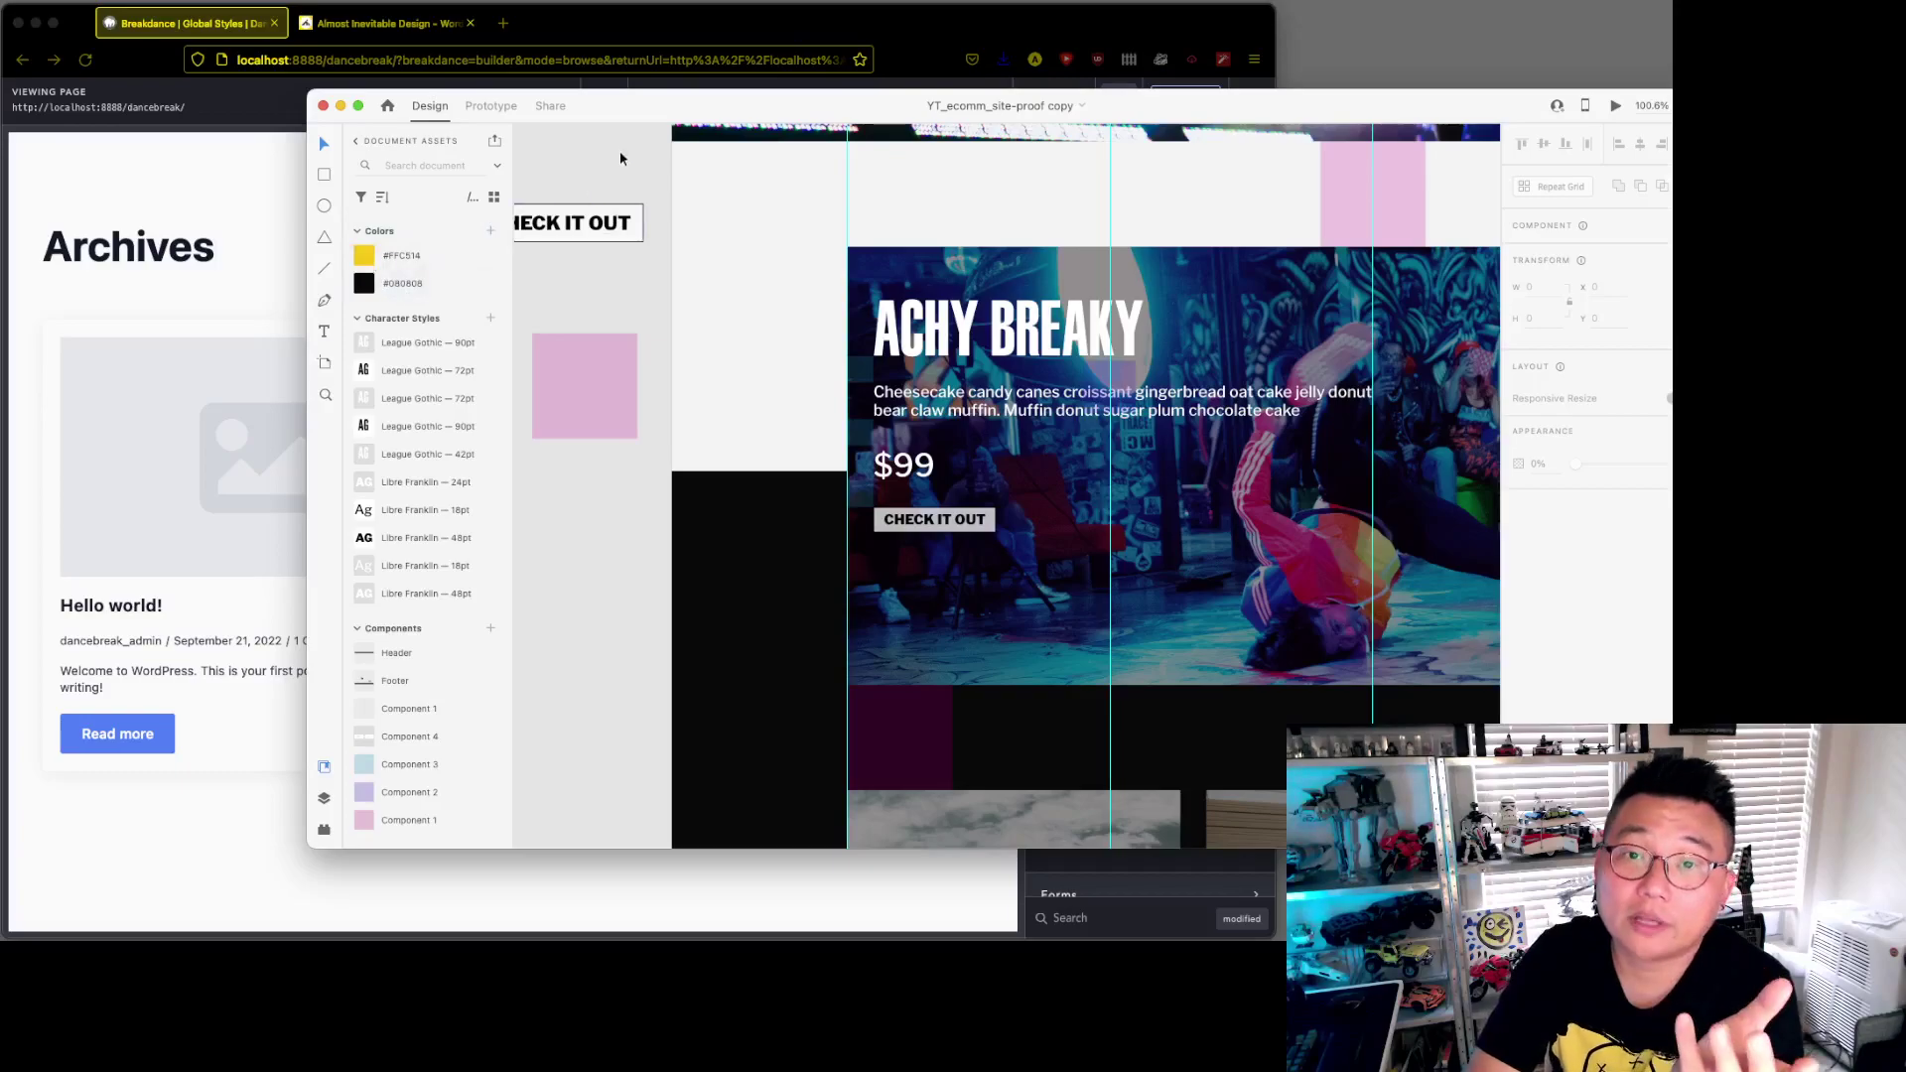
drag(612, 119, 1789, 214)
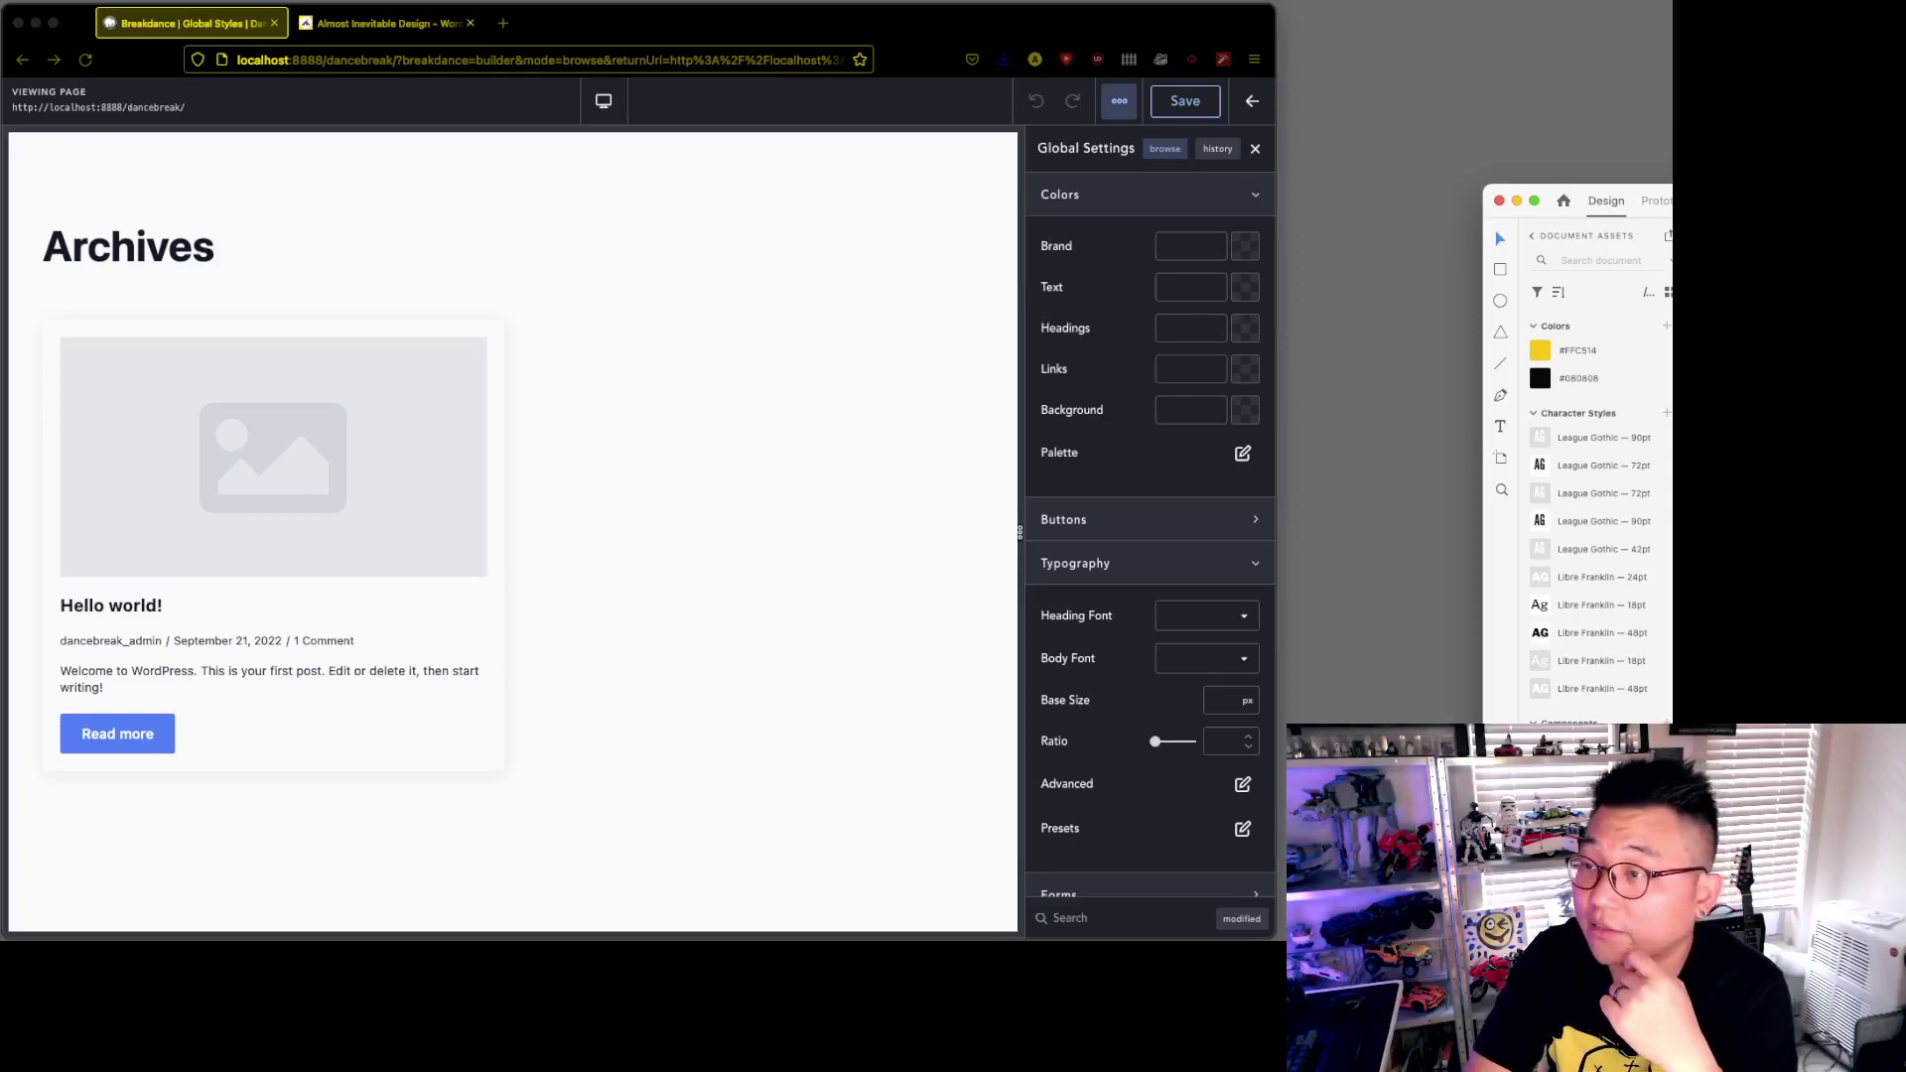
- Bring the Adobe XD design back over the browser and copy the black product section's fill colour code, #080808
drag(1787, 201, 353, 115)
scroll(385, 417, up, 3)
scroll(387, 417, down, 3)
scroll(467, 477, down, 6)
scroll(547, 545, right, 2)
scroll(476, 397, up, 3)
click(400, 289)
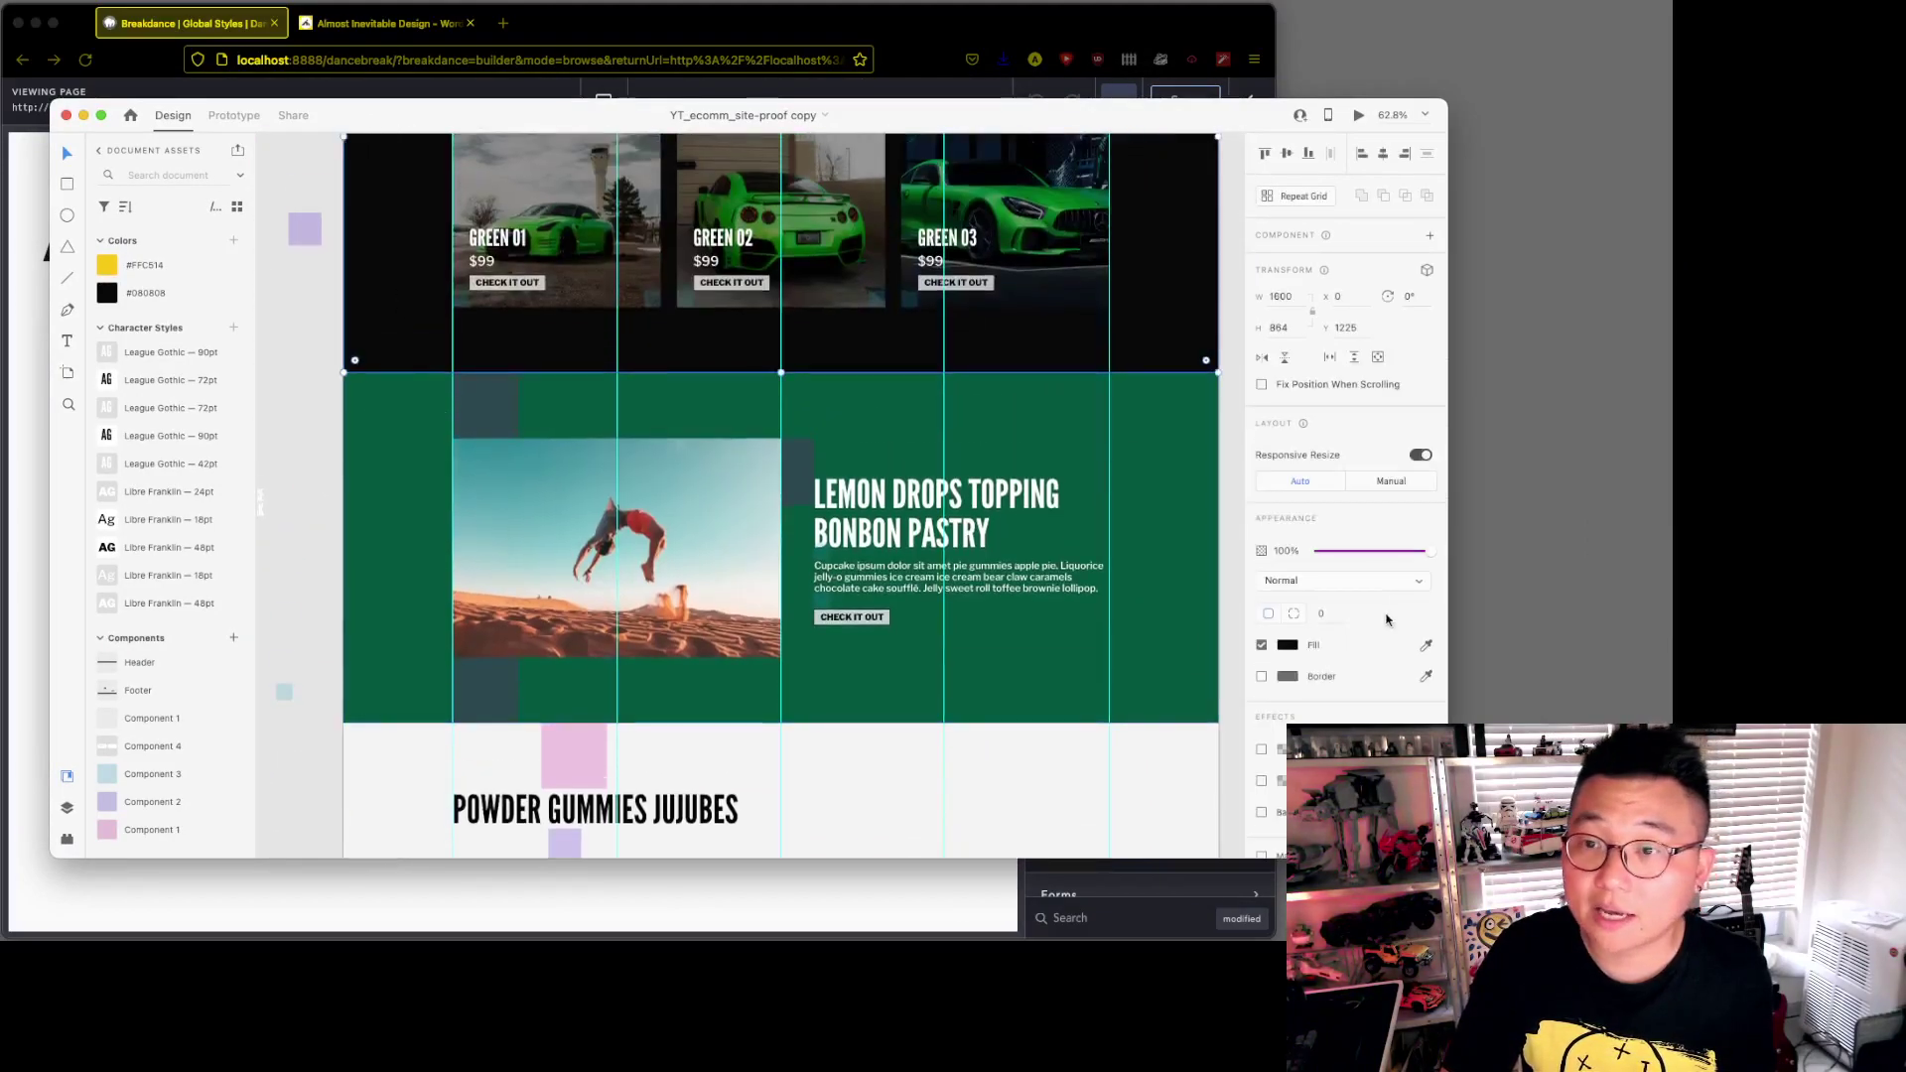
click(1287, 645)
key(super+c)
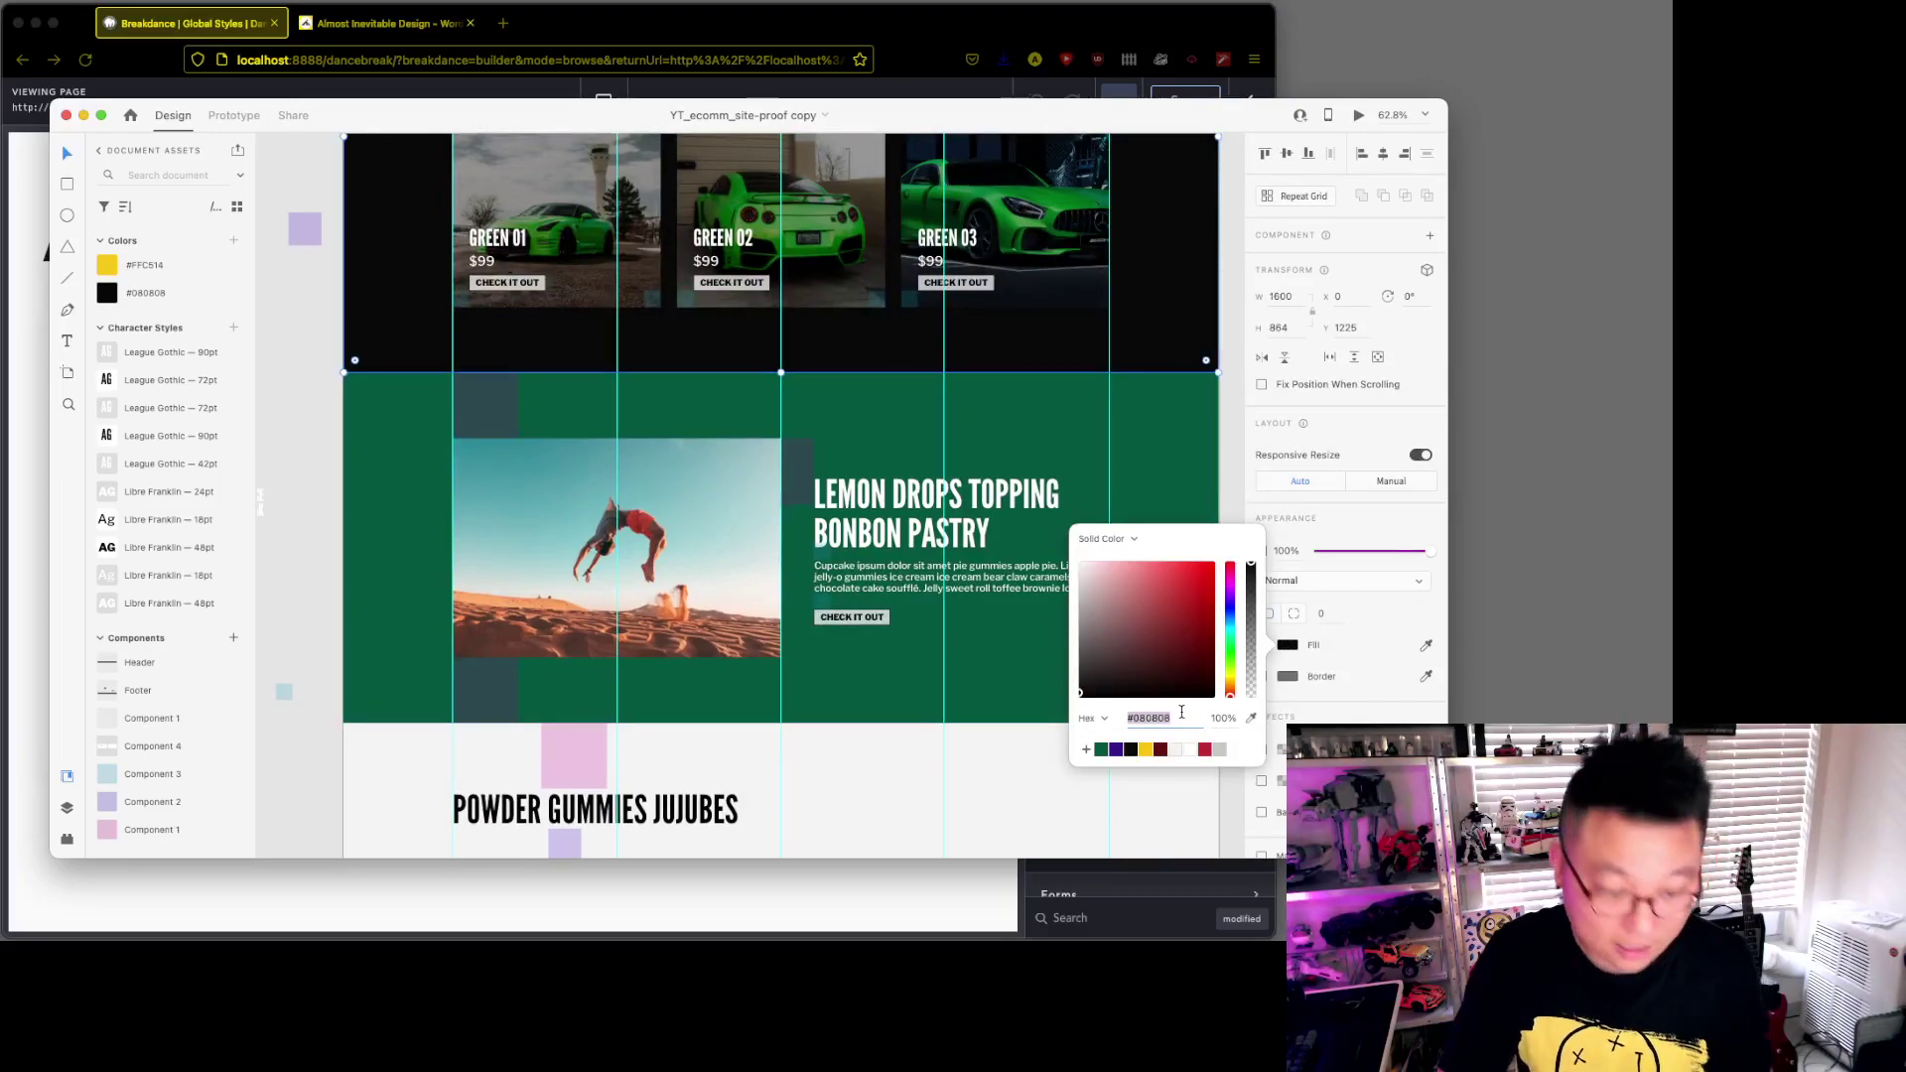
- Switch to Breakdance and set the global Text colour to #080808
click(837, 27)
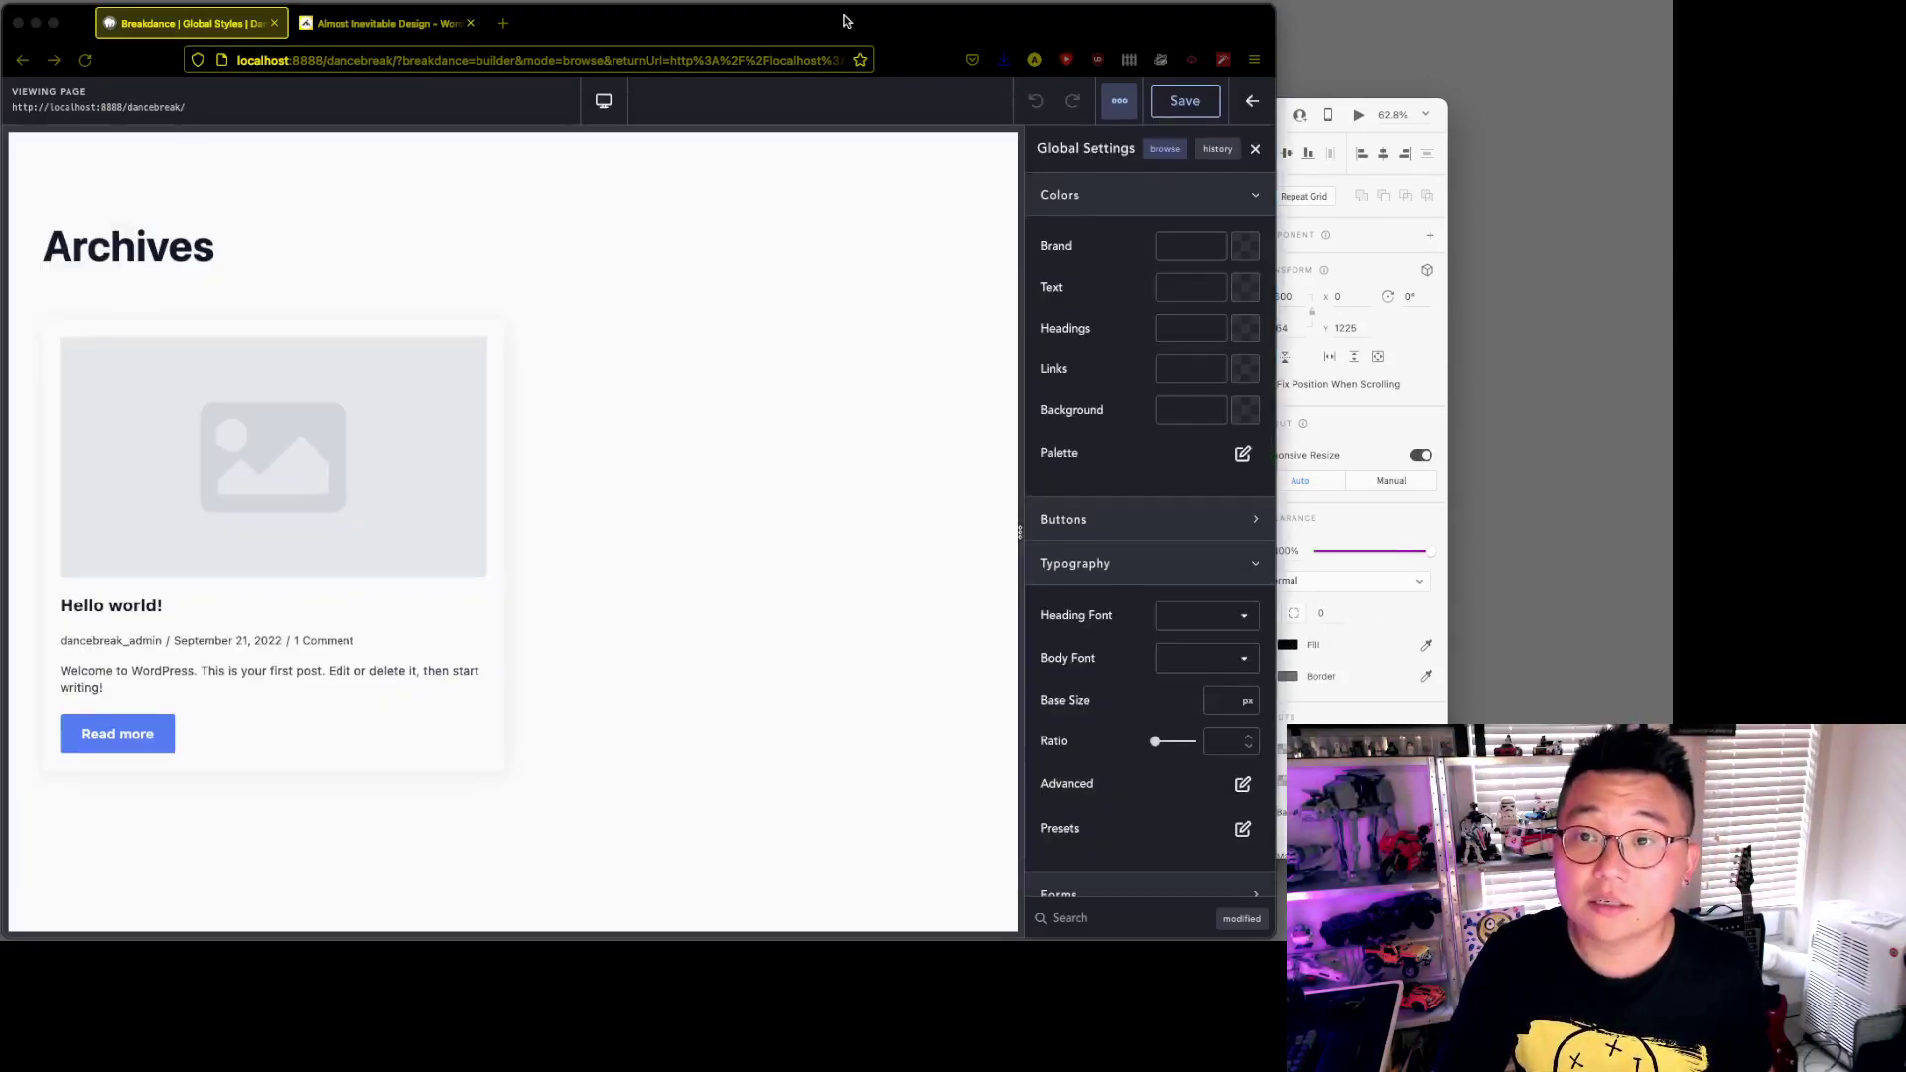
click(1246, 288)
click(1137, 517)
key(super+v)
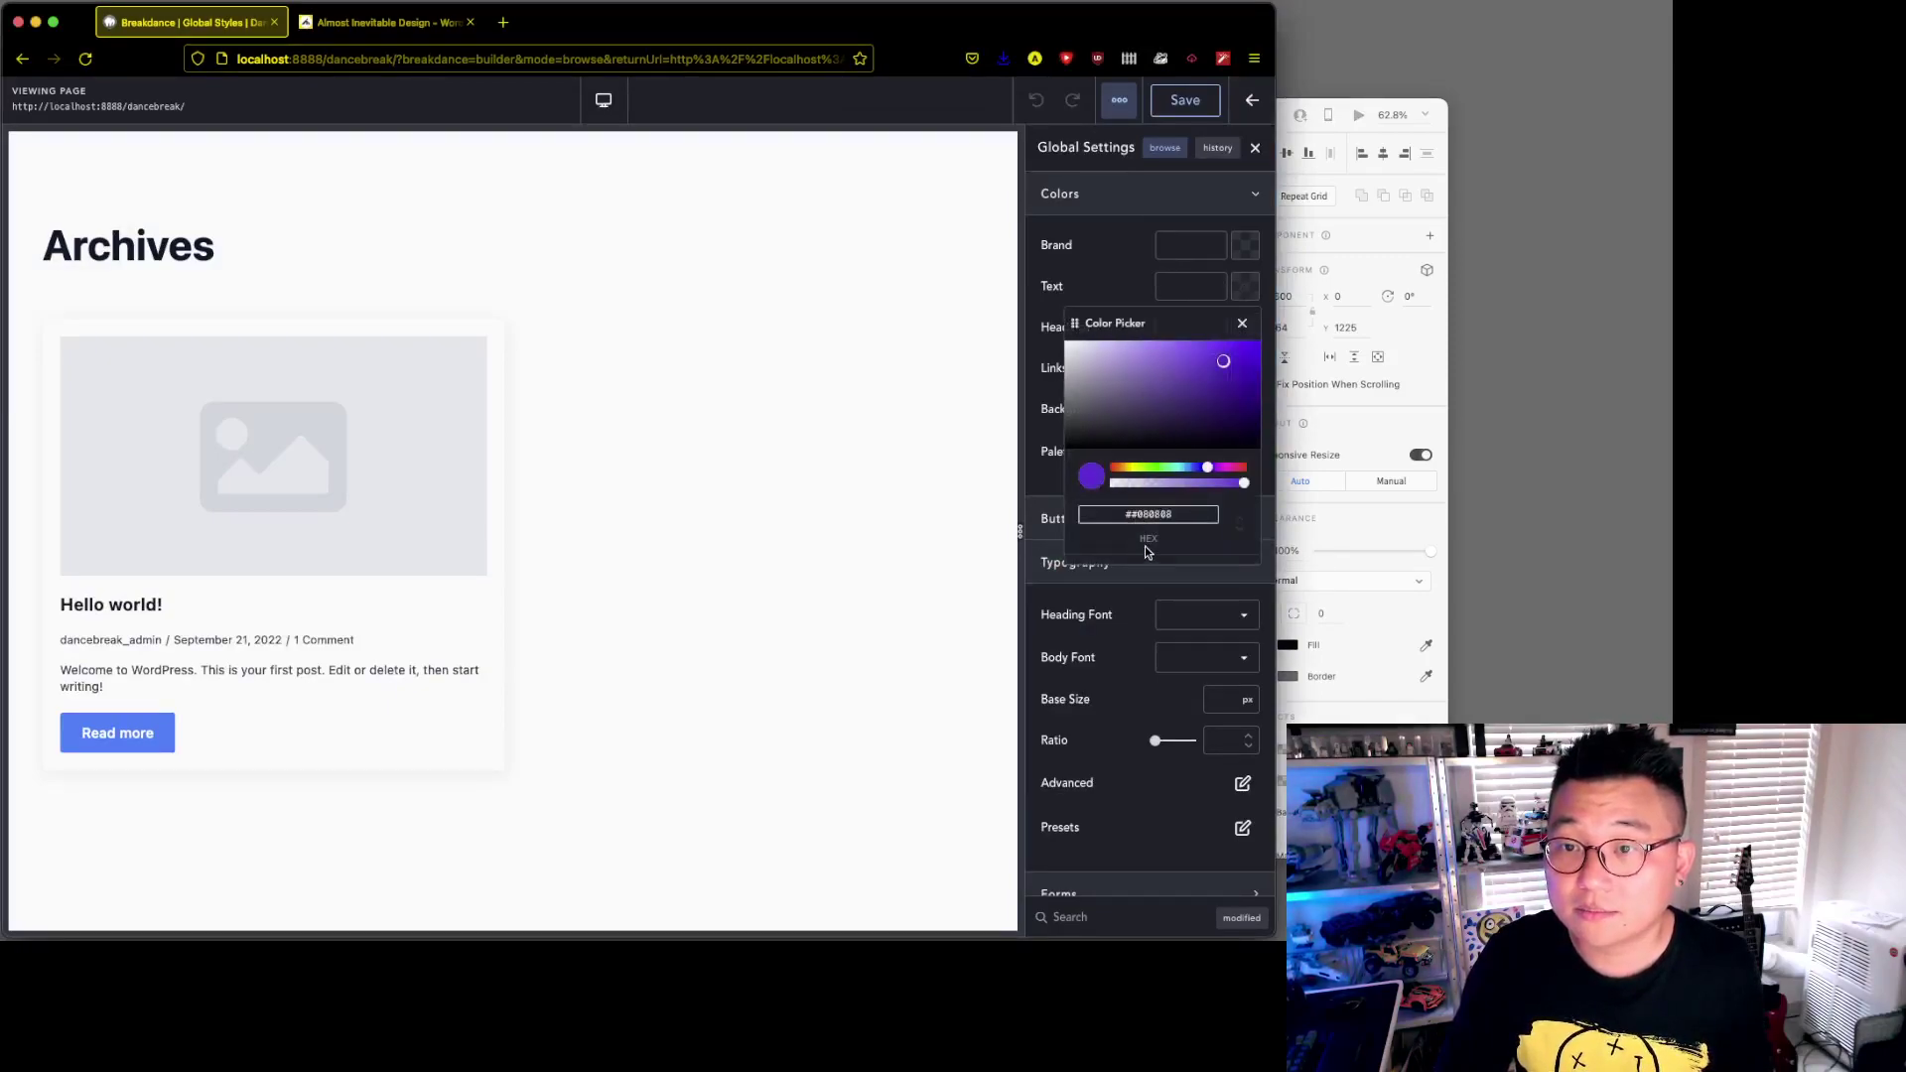
key(Return)
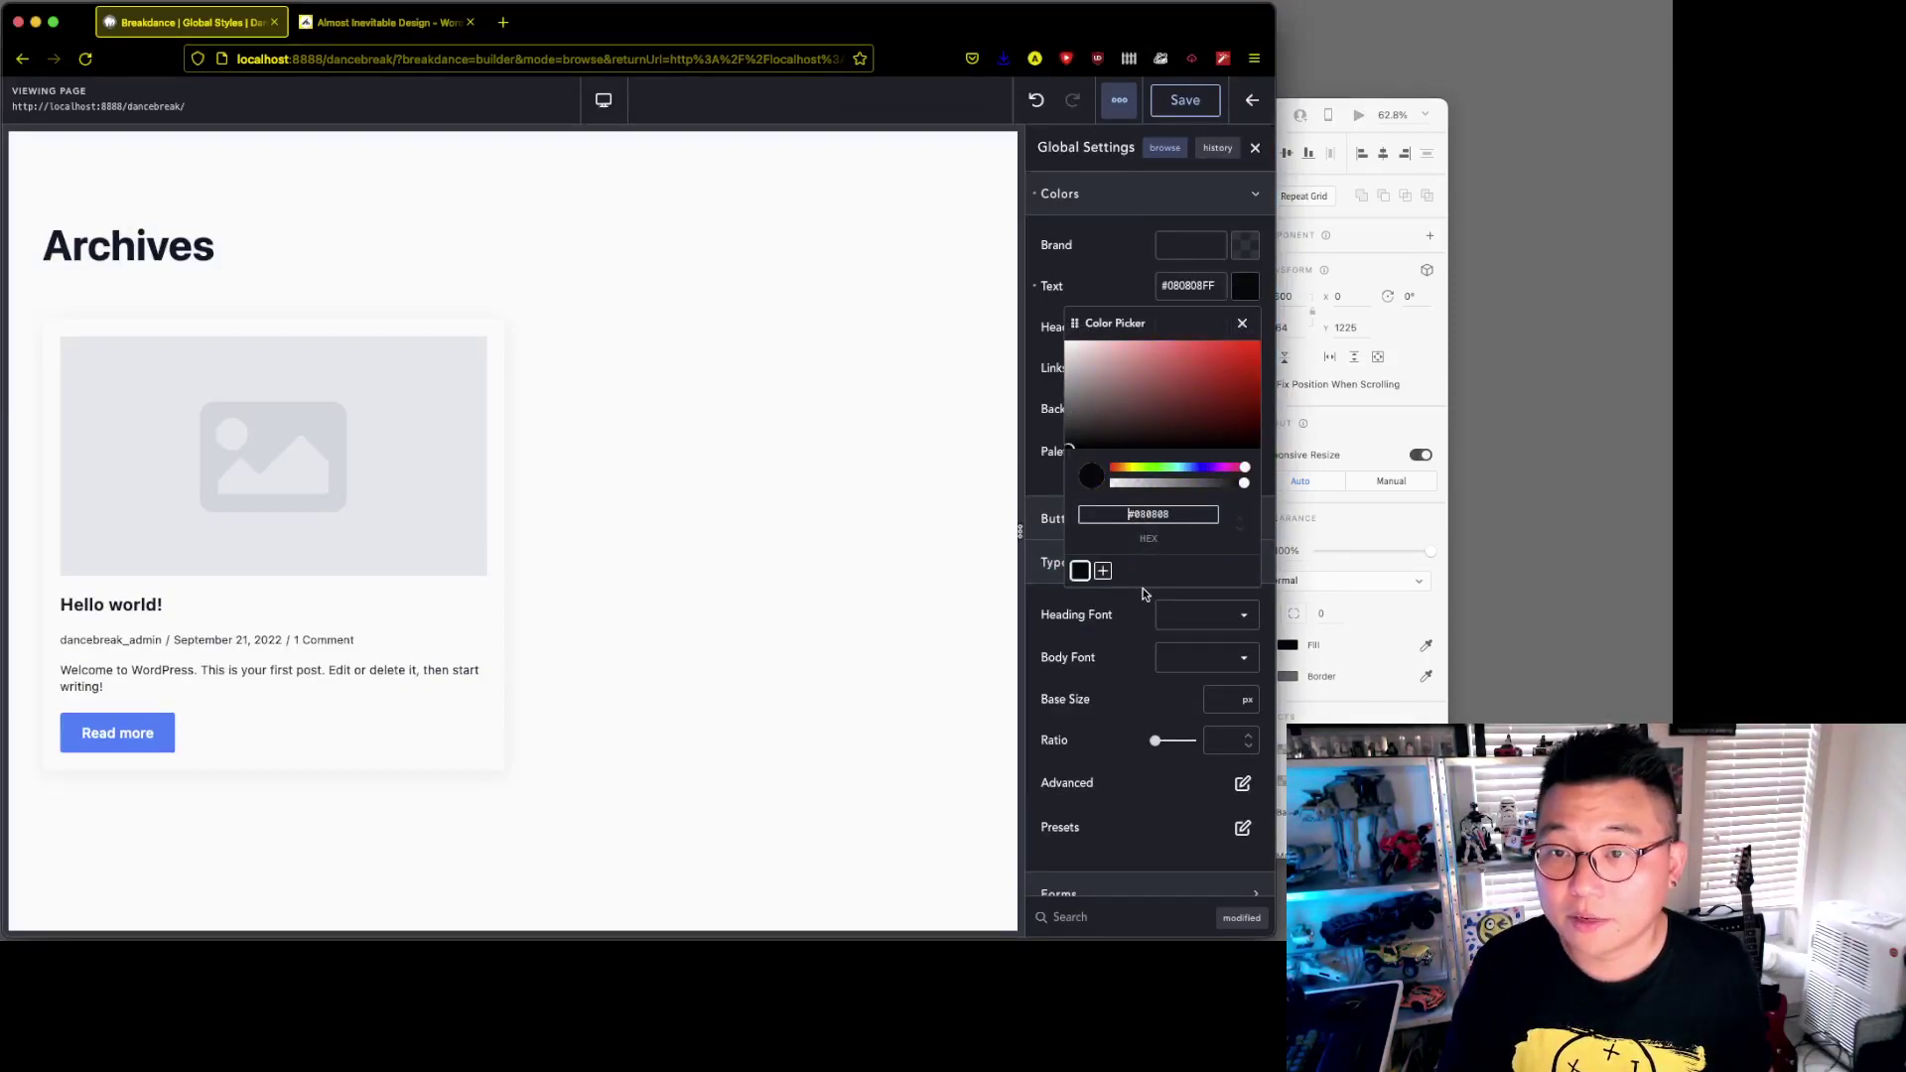
click(1102, 278)
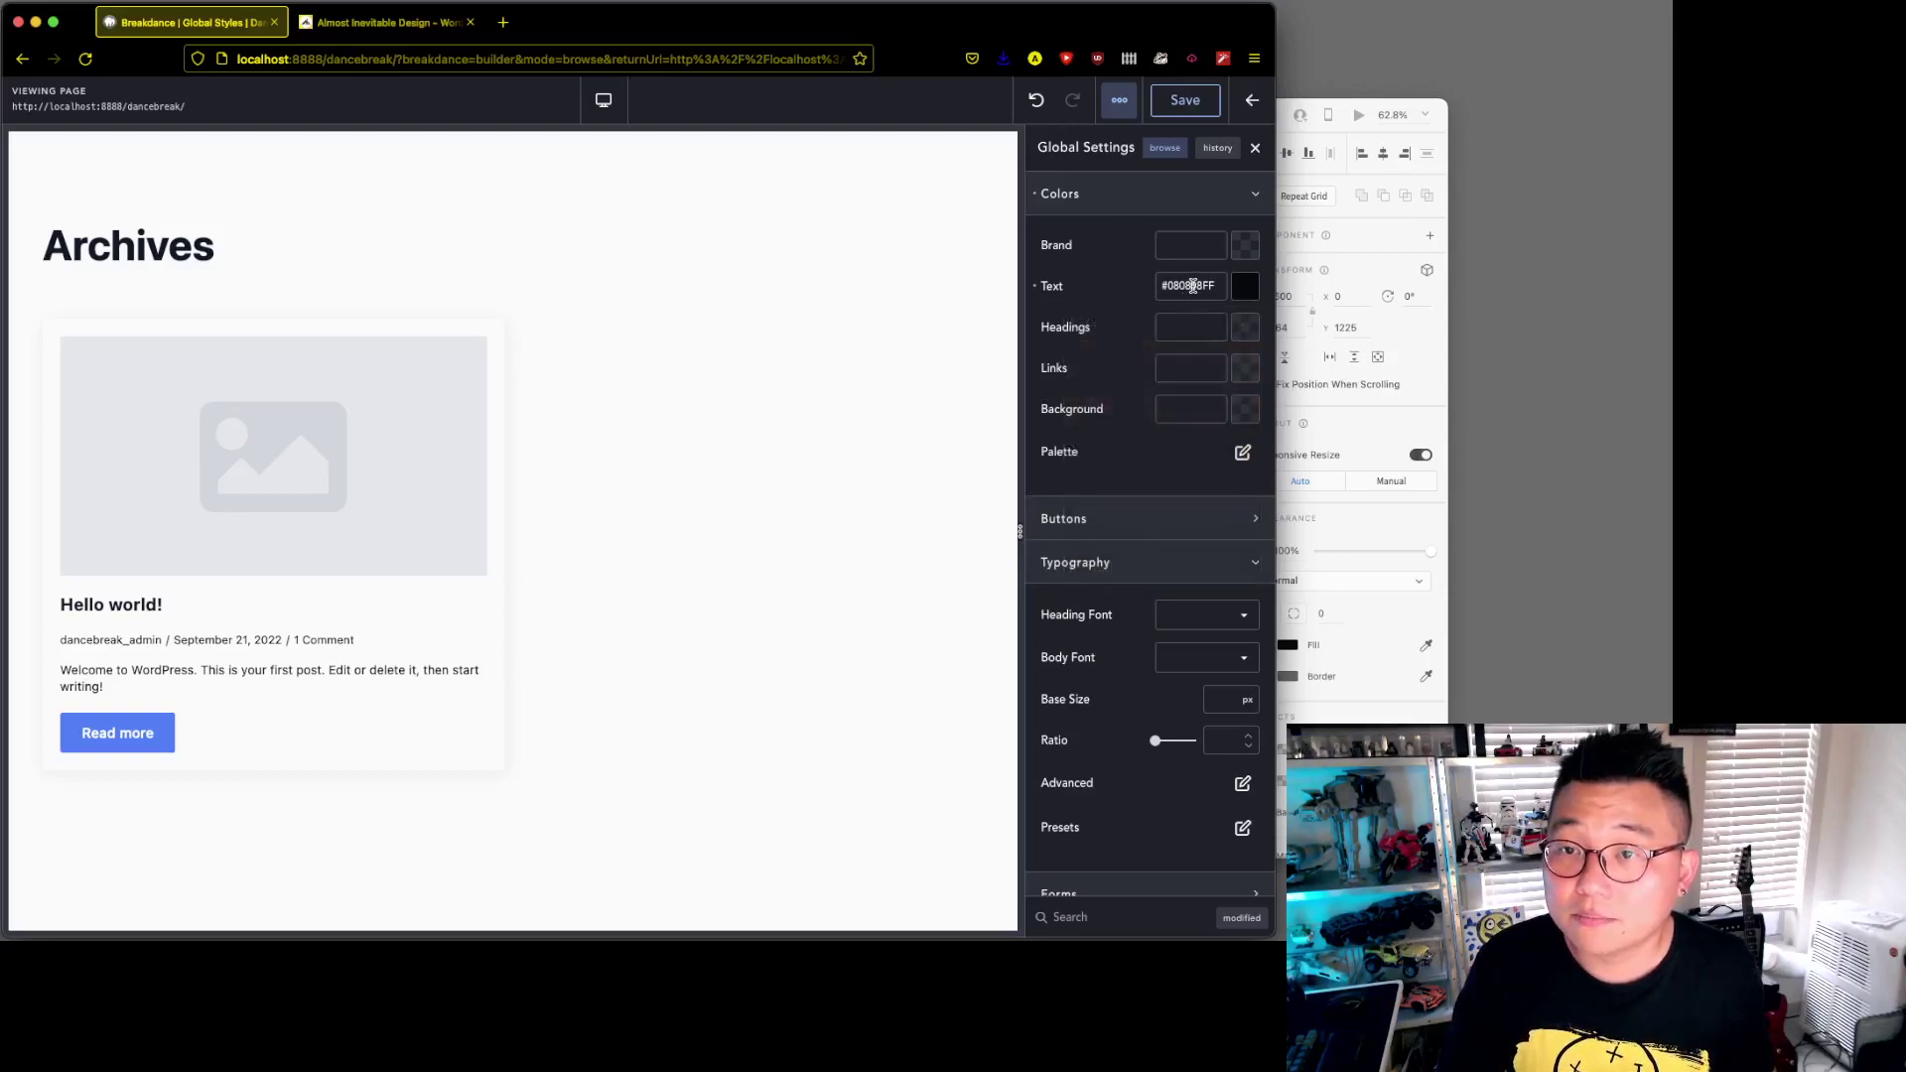
- Copy the Text colour value #080808FF to the Headings and Links colours
click(1193, 286)
key(ctrl+c)
click(1195, 327)
key(ctrl+v)
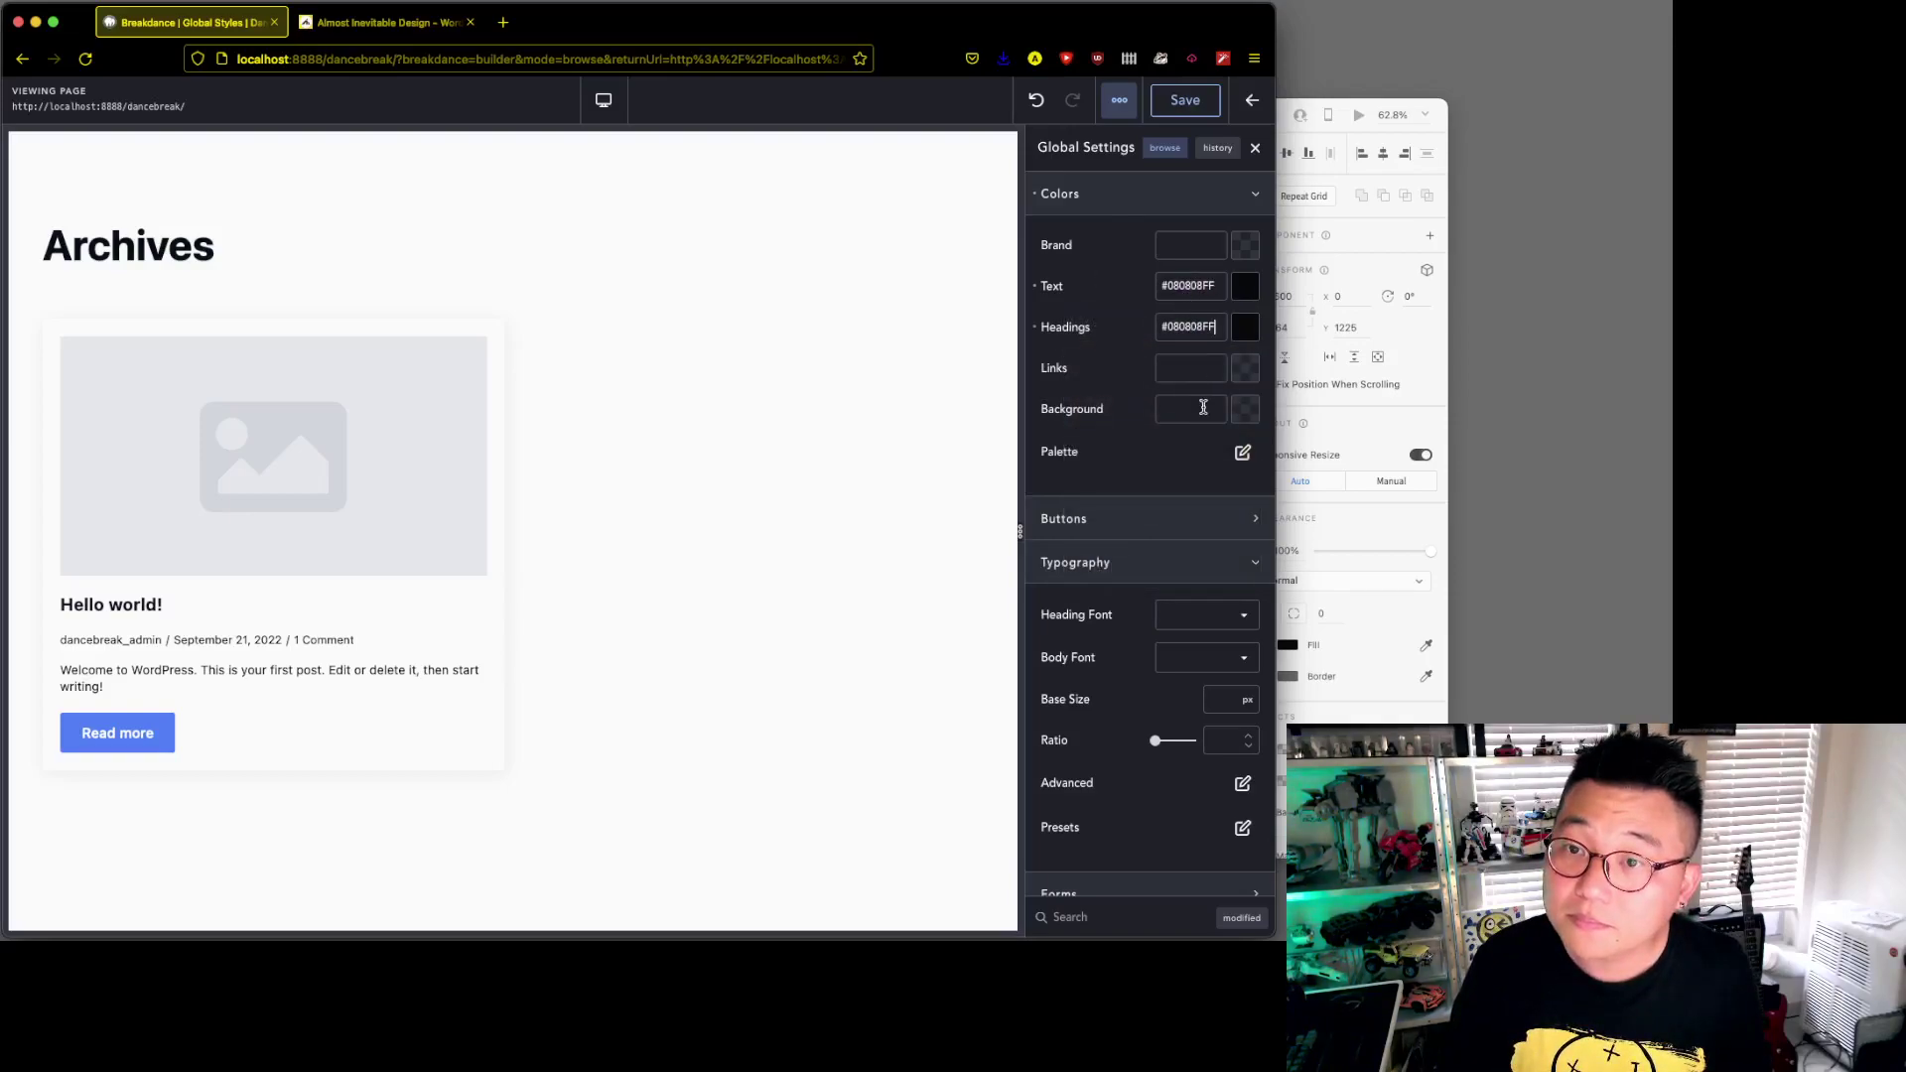
click(1187, 363)
key(ctrl+v)
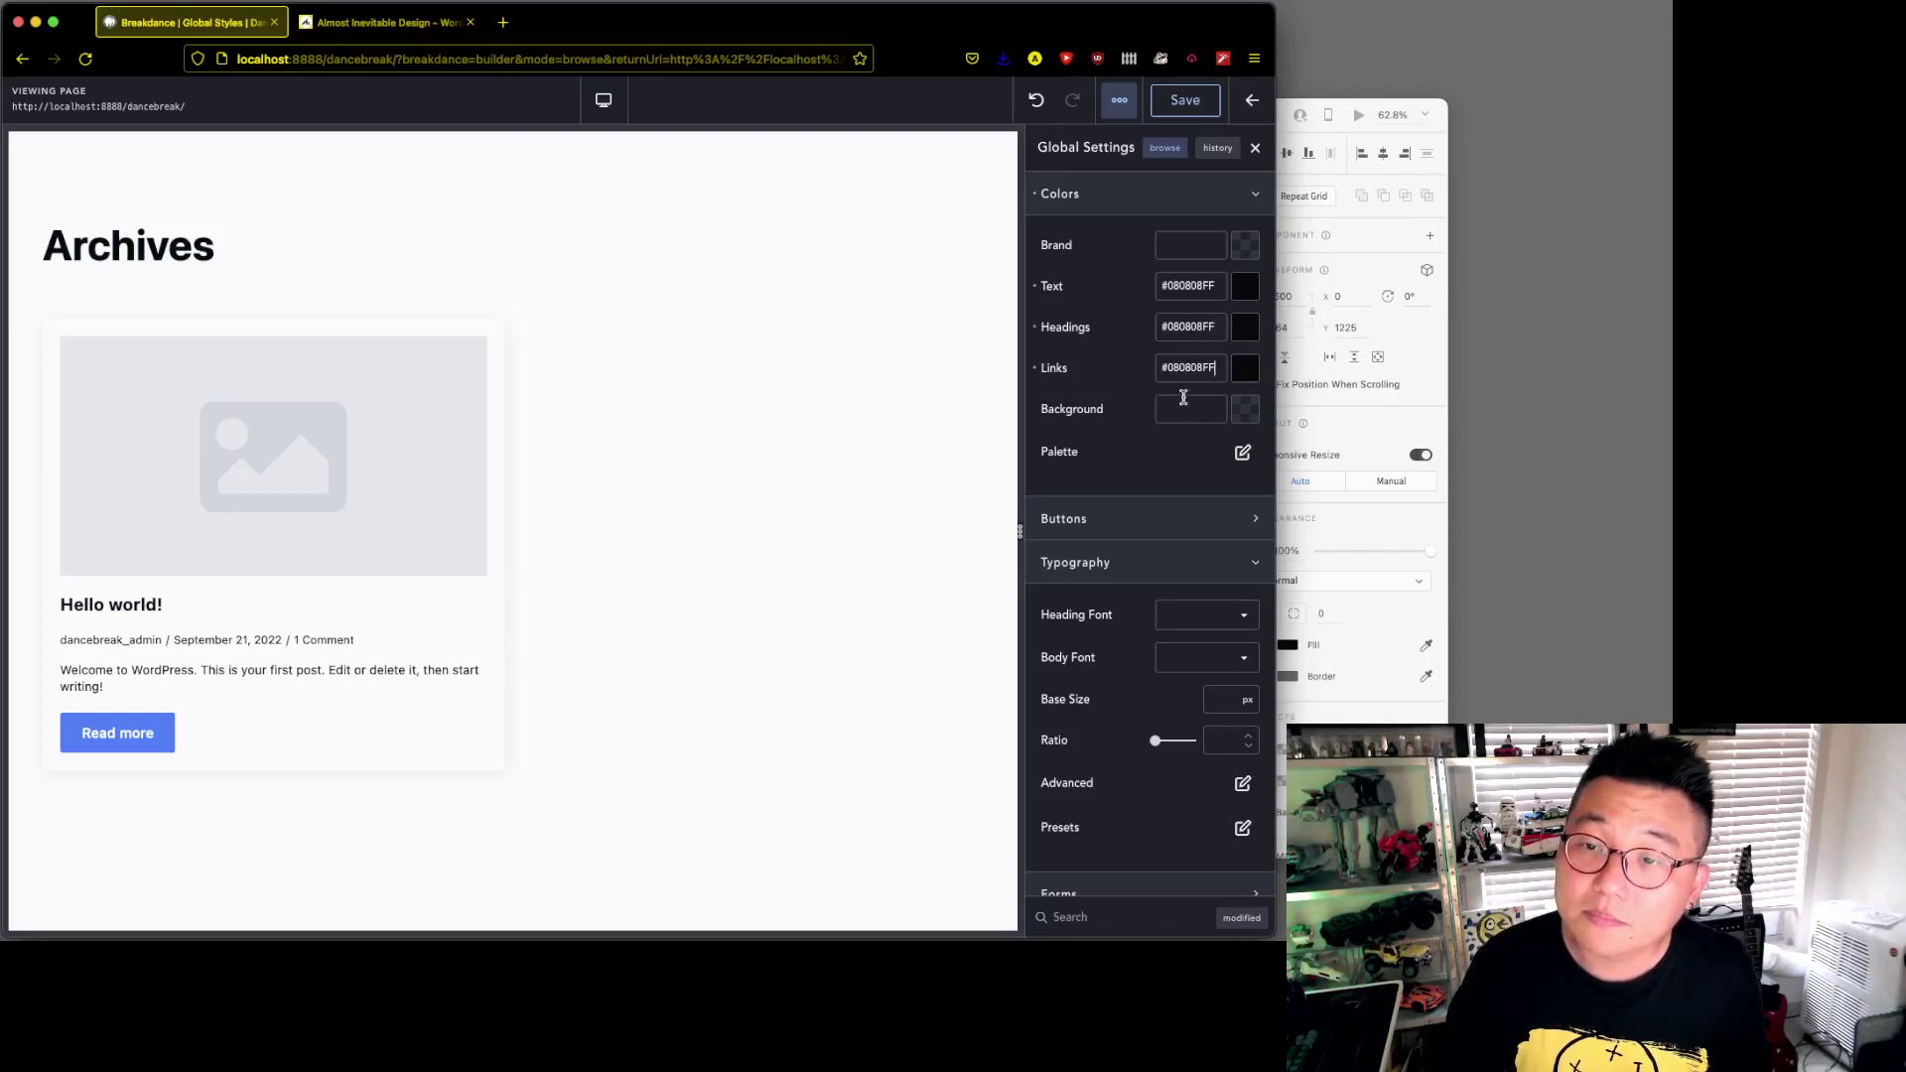
- Add a colour named White to the global palette and set its value to #fff
click(1242, 453)
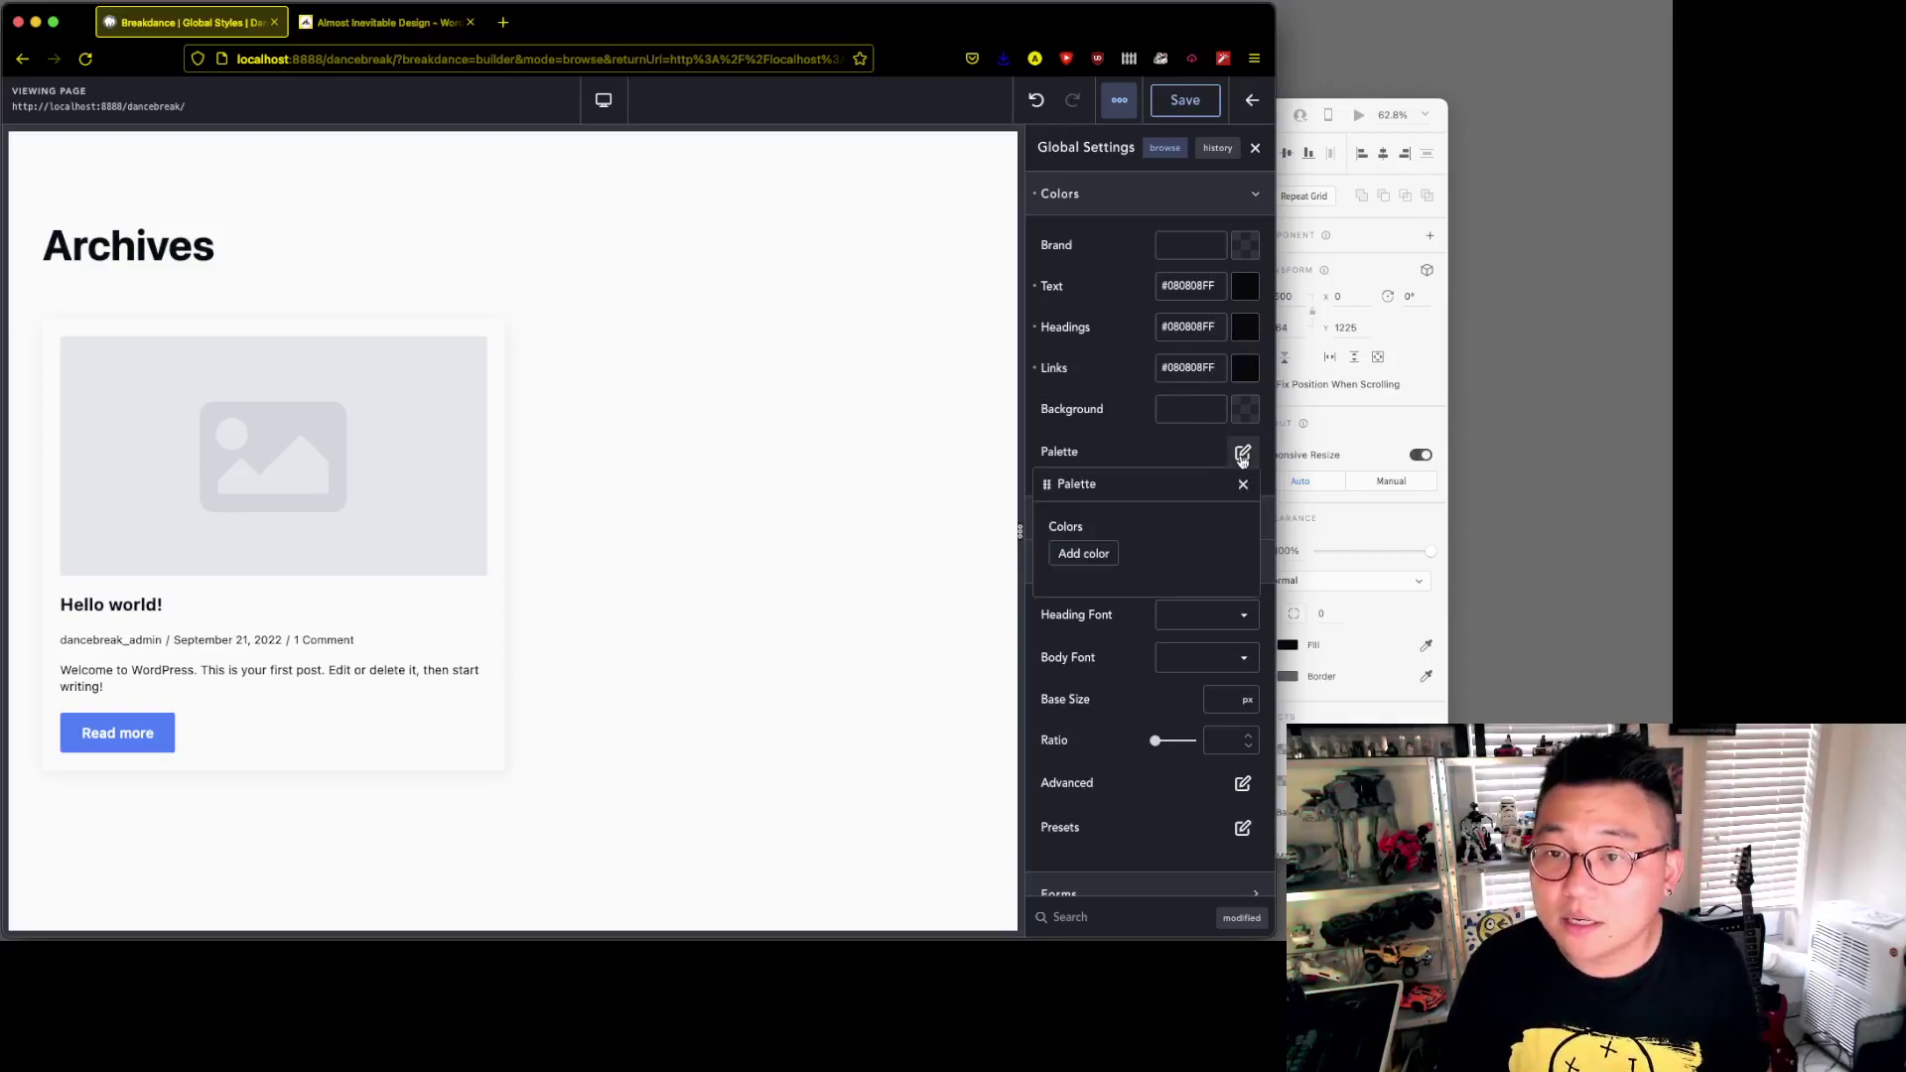
click(1082, 553)
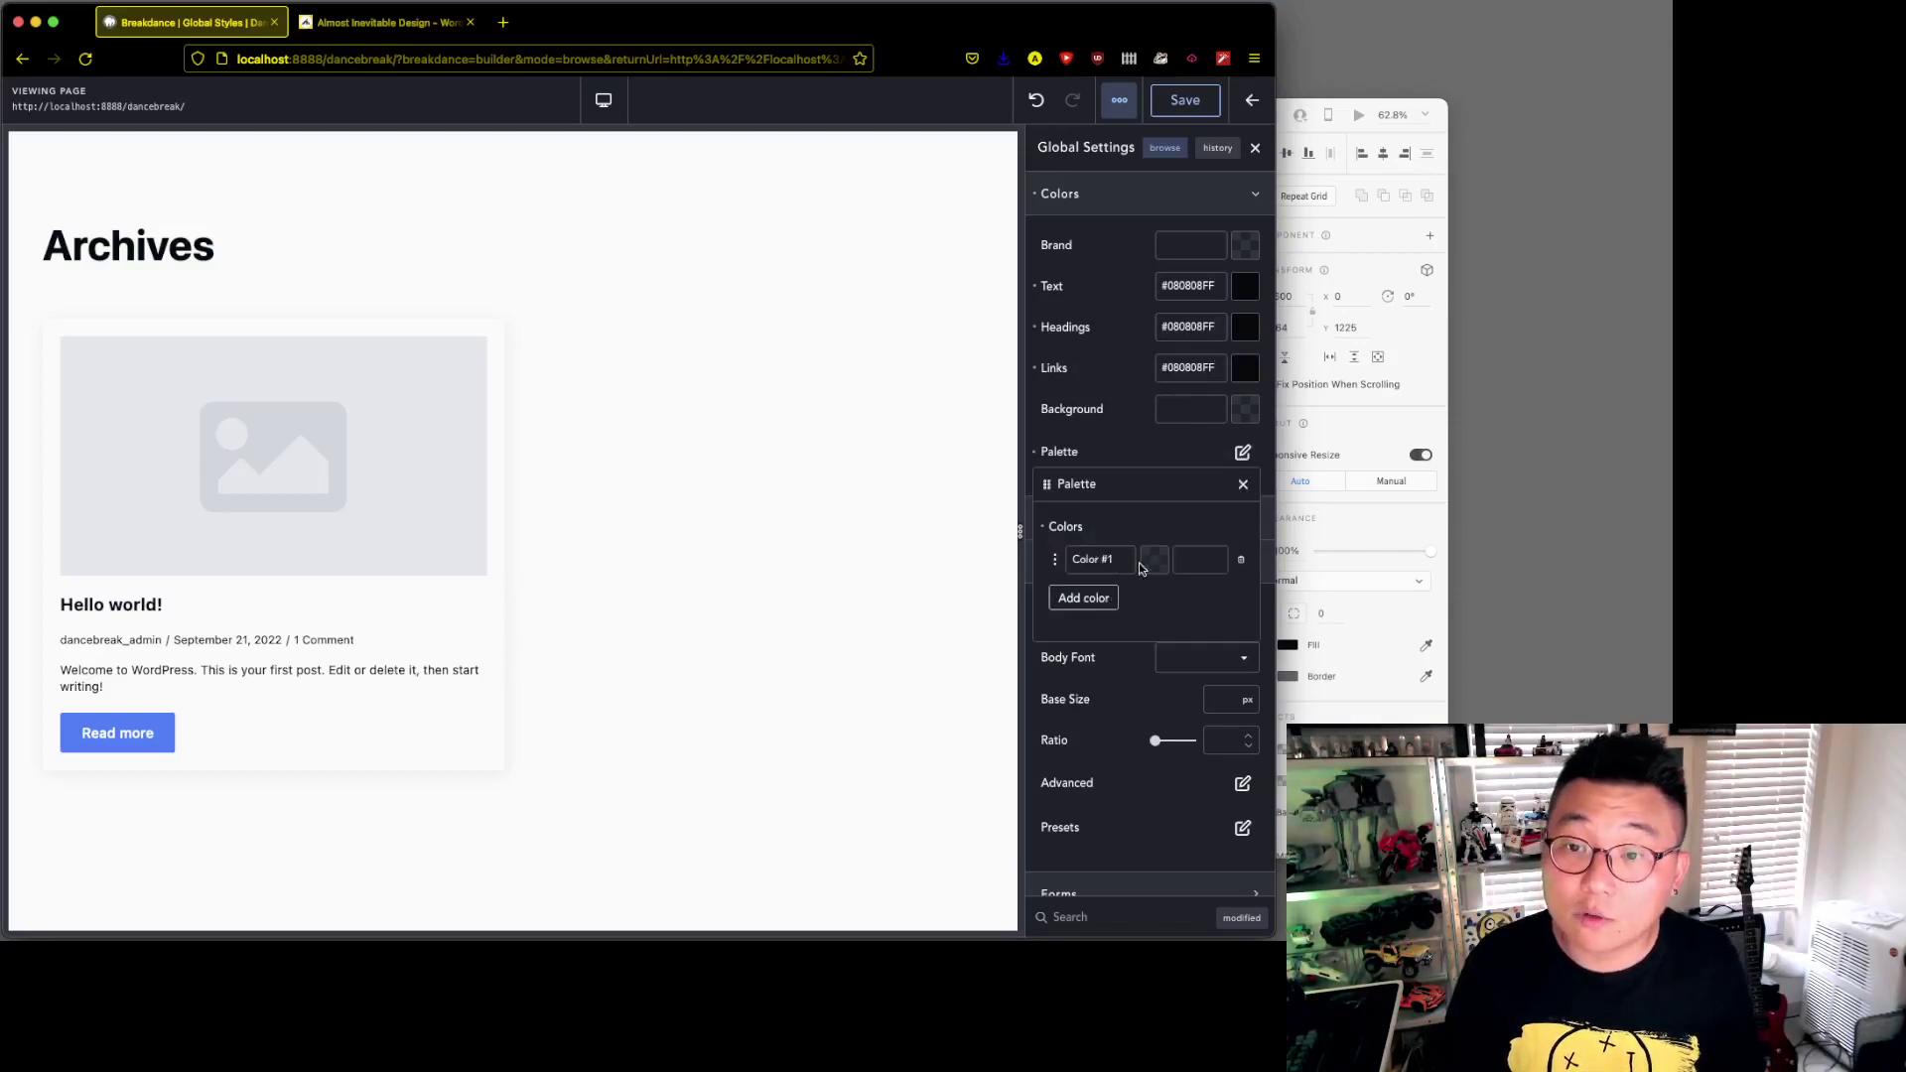
triple_click(1108, 559)
text(White)
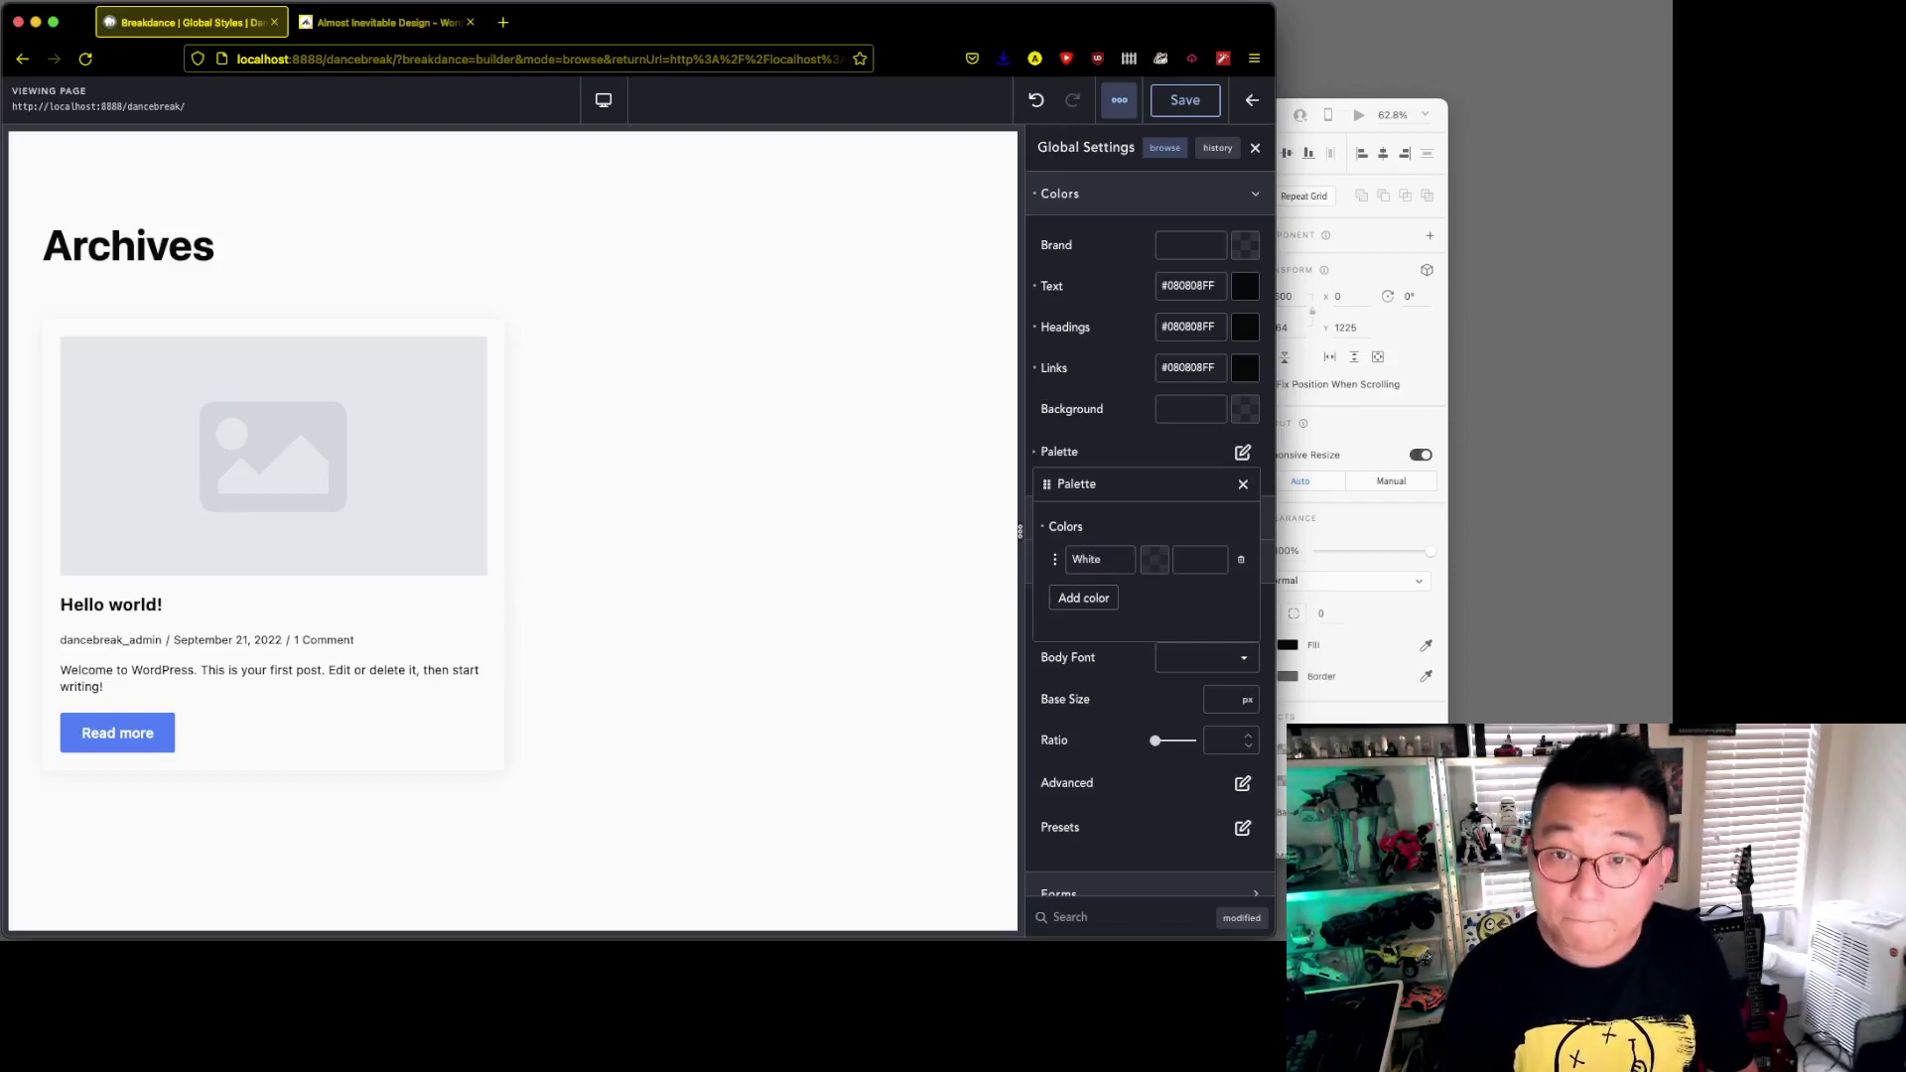
click(1154, 559)
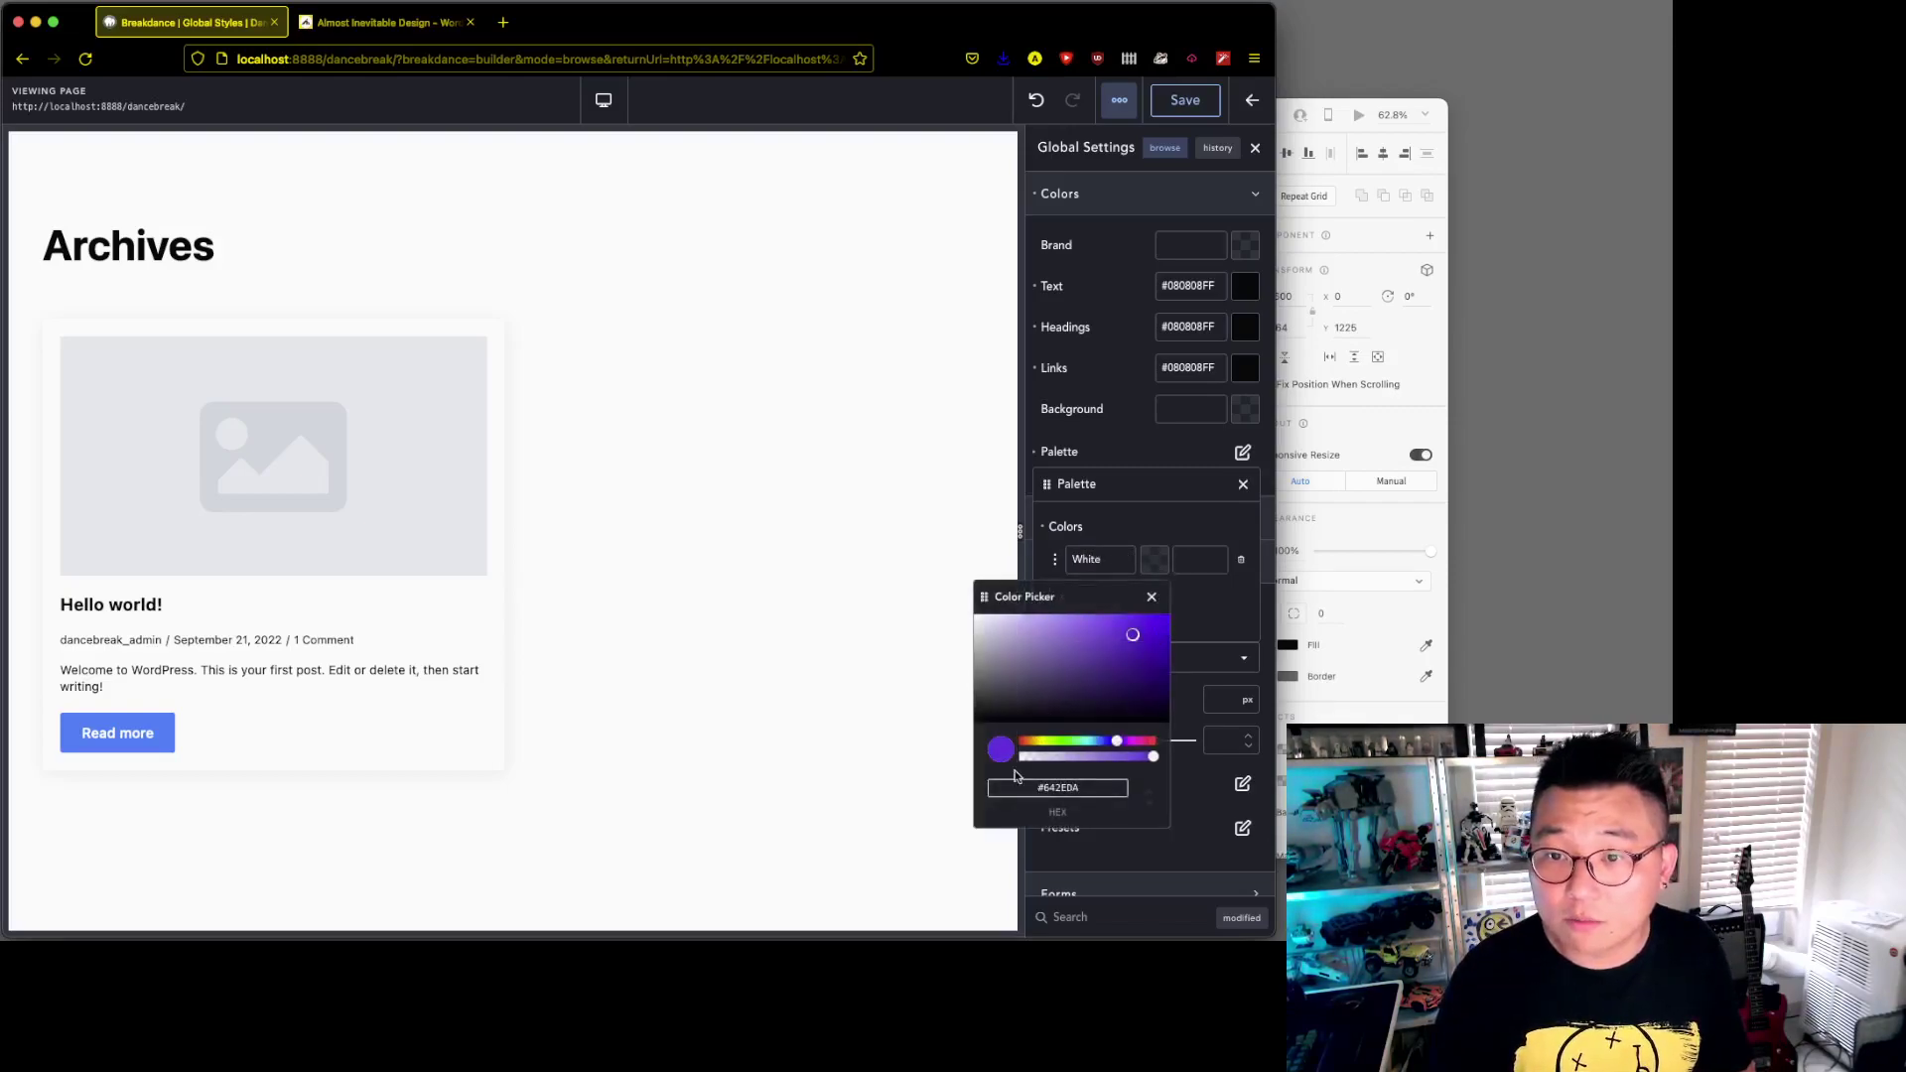
mouse_move(1033, 715)
mouse_down()
mouse_move(944, 562)
mouse_move(1001, 626)
mouse_move(968, 620)
mouse_up()
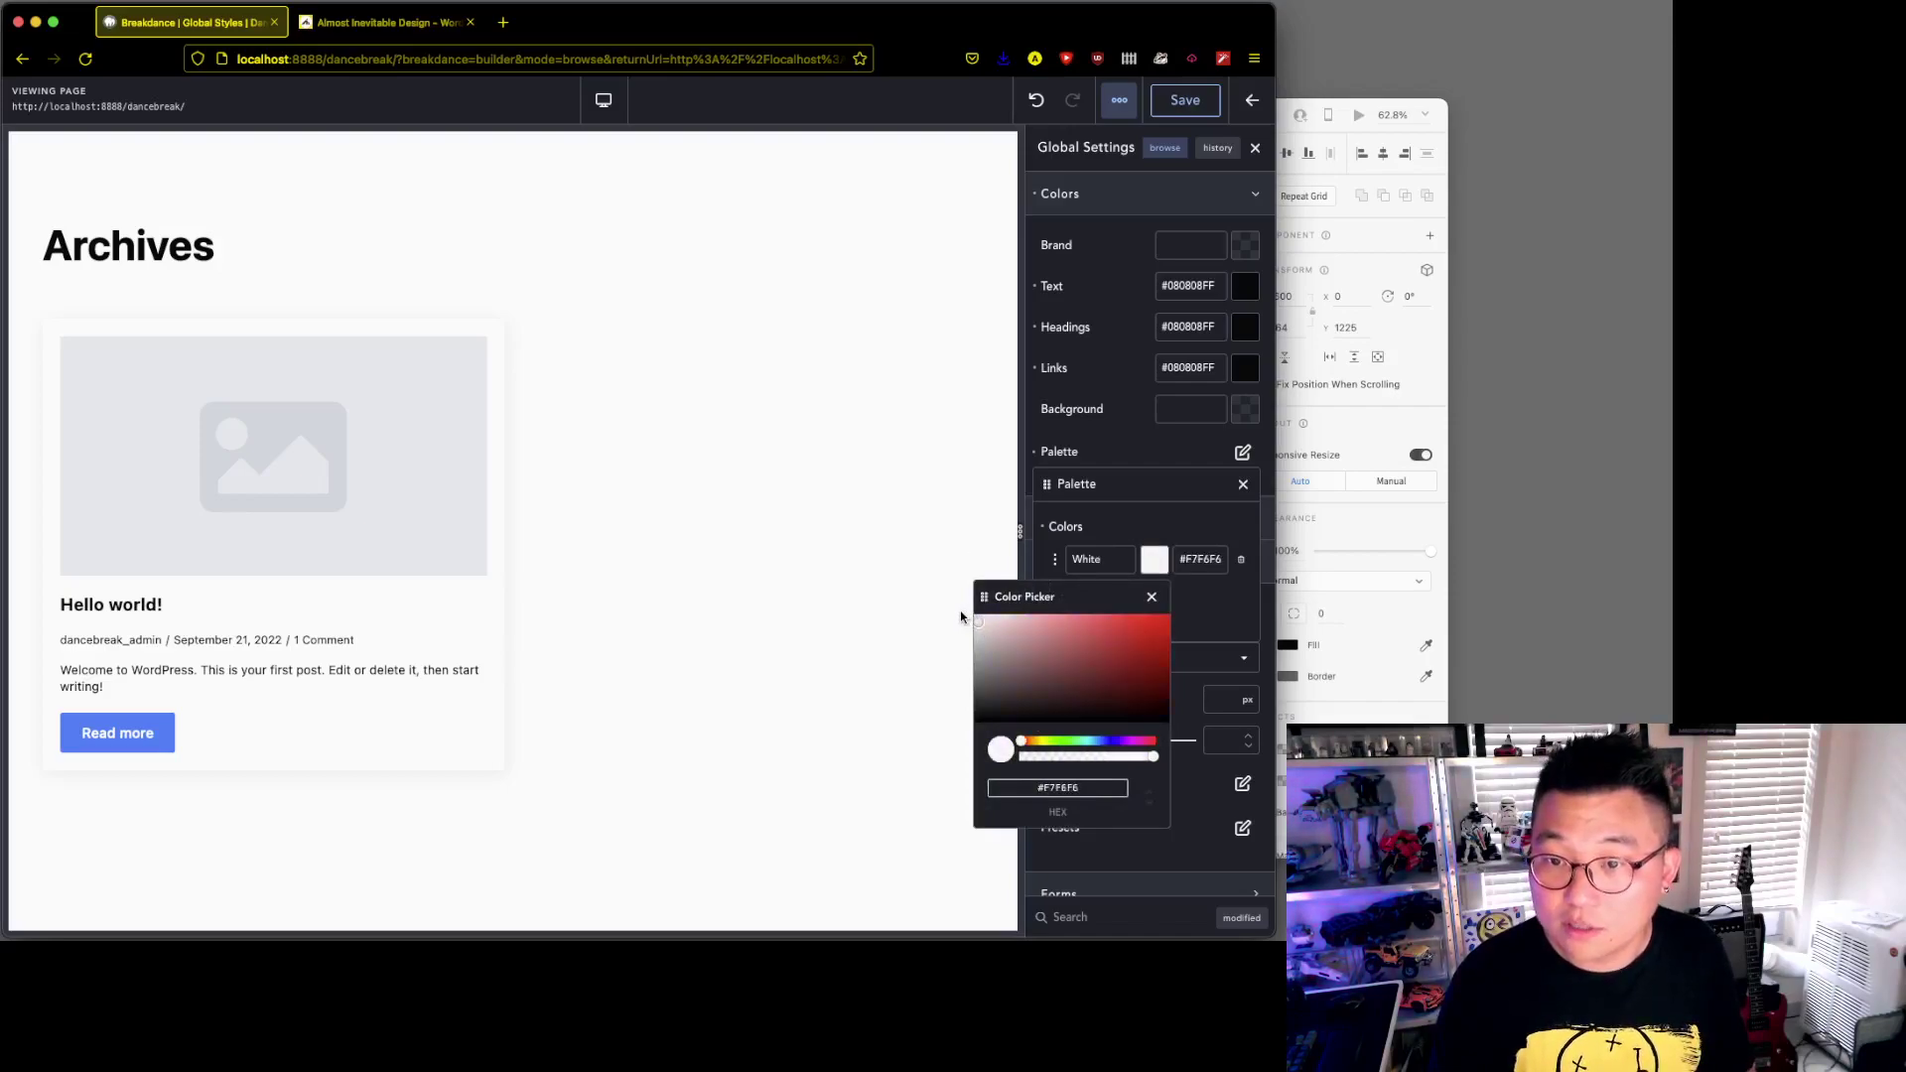
click(1198, 561)
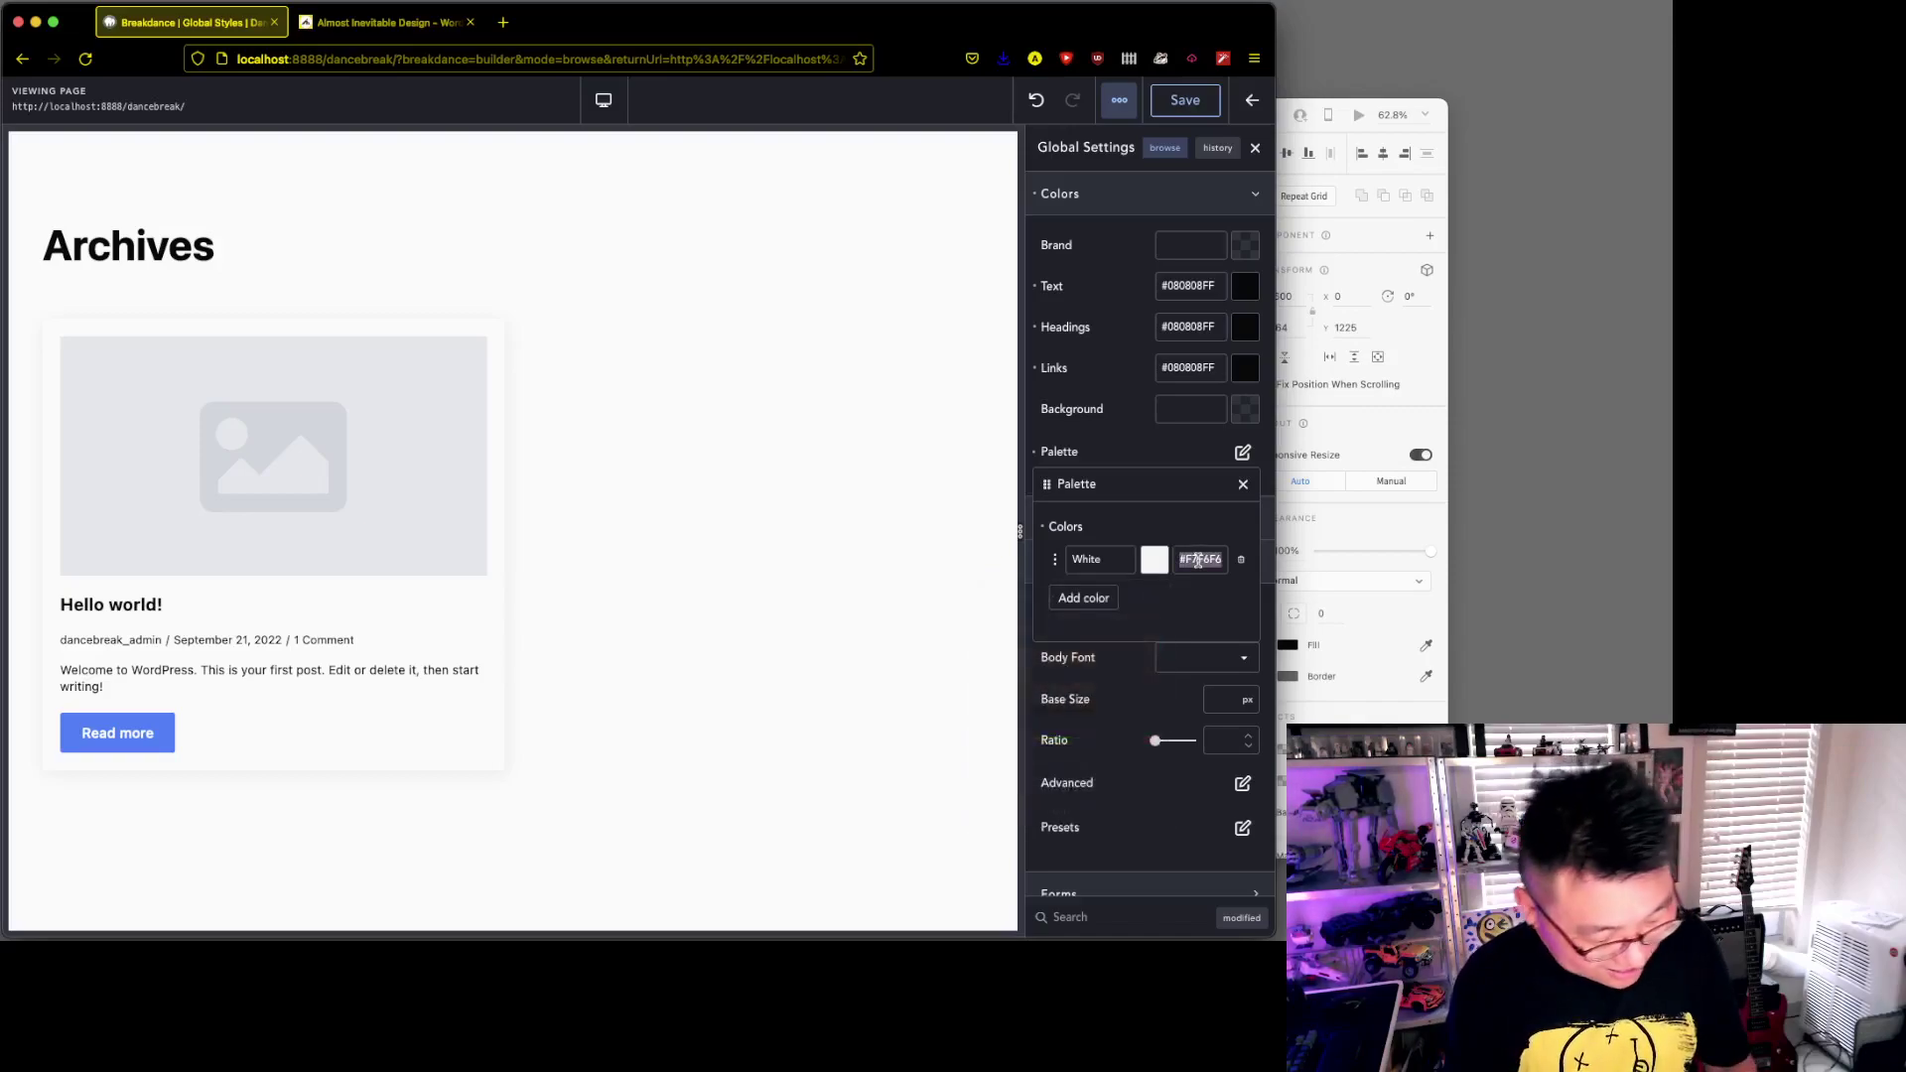
text(#fff)
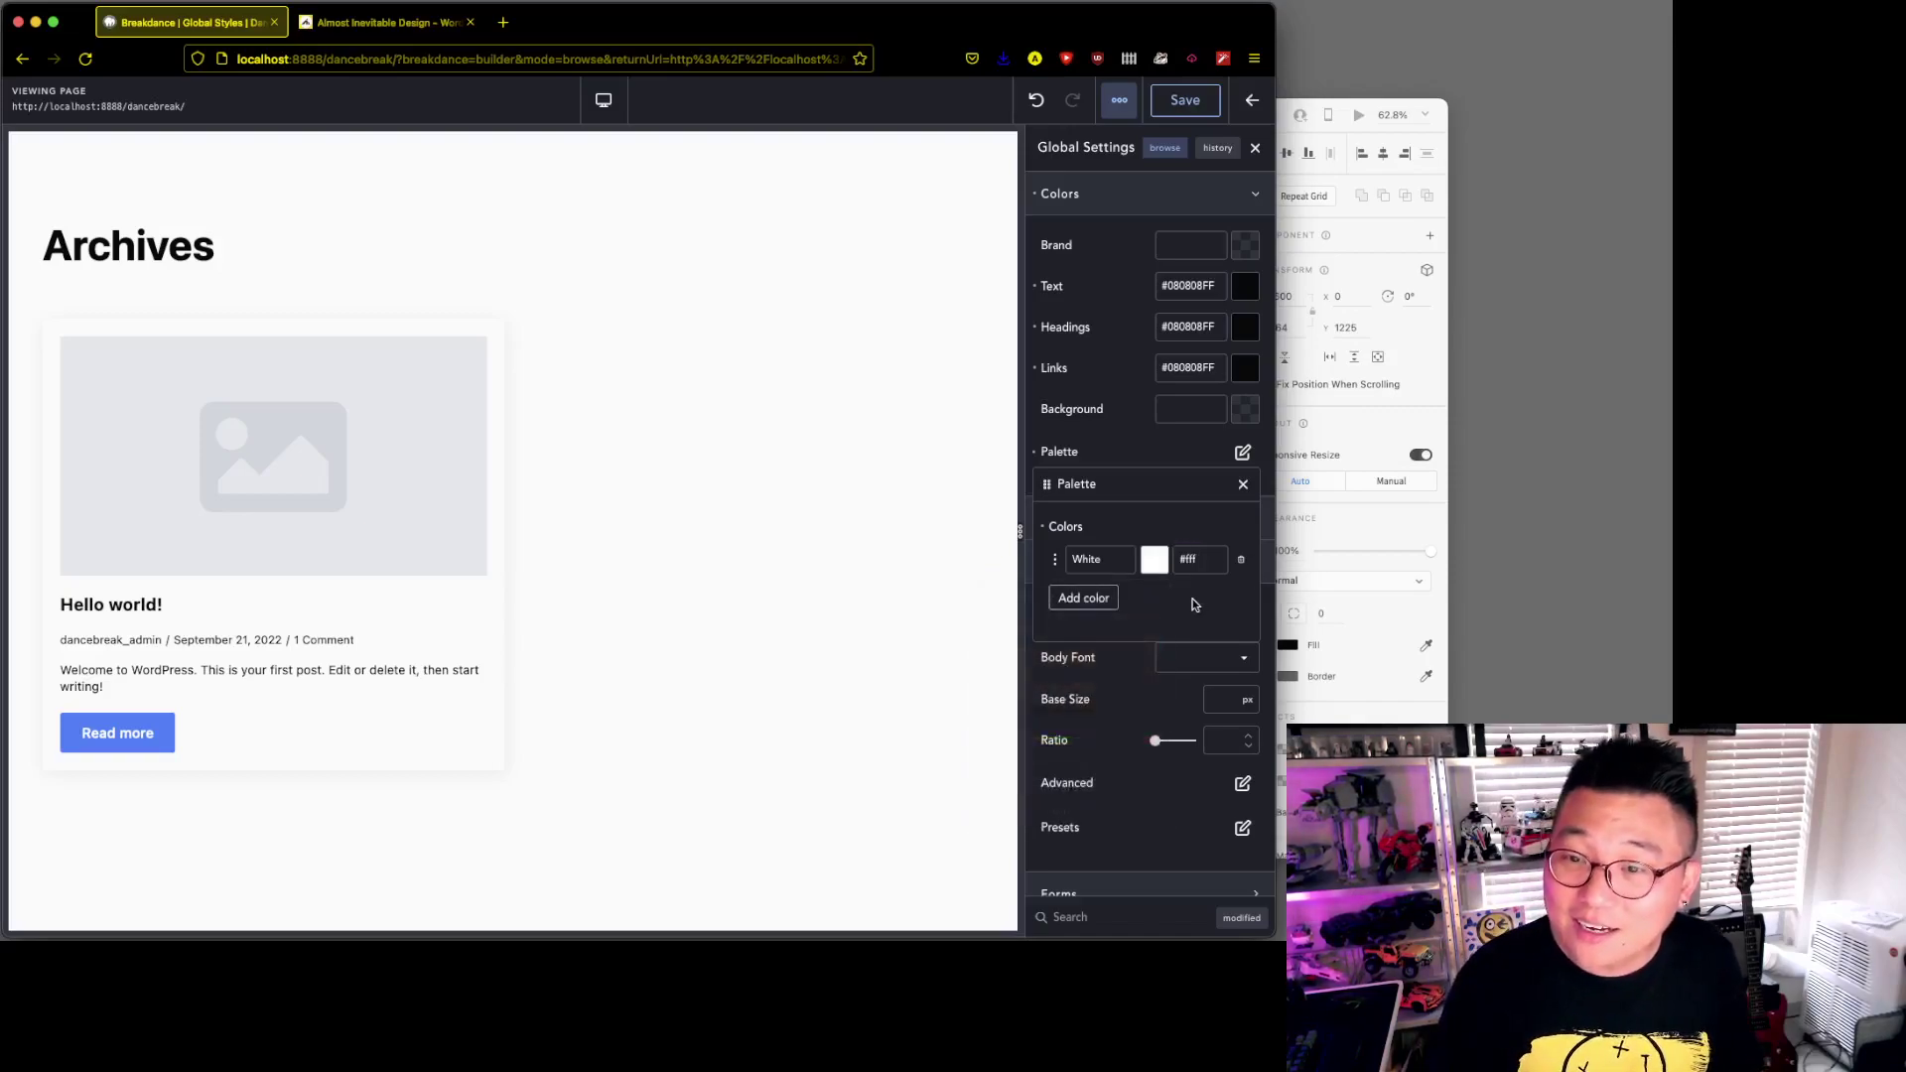
- Add a second palette colour entry, and copy the light grey fill colour code of the home artboard in Adobe XD
click(1085, 600)
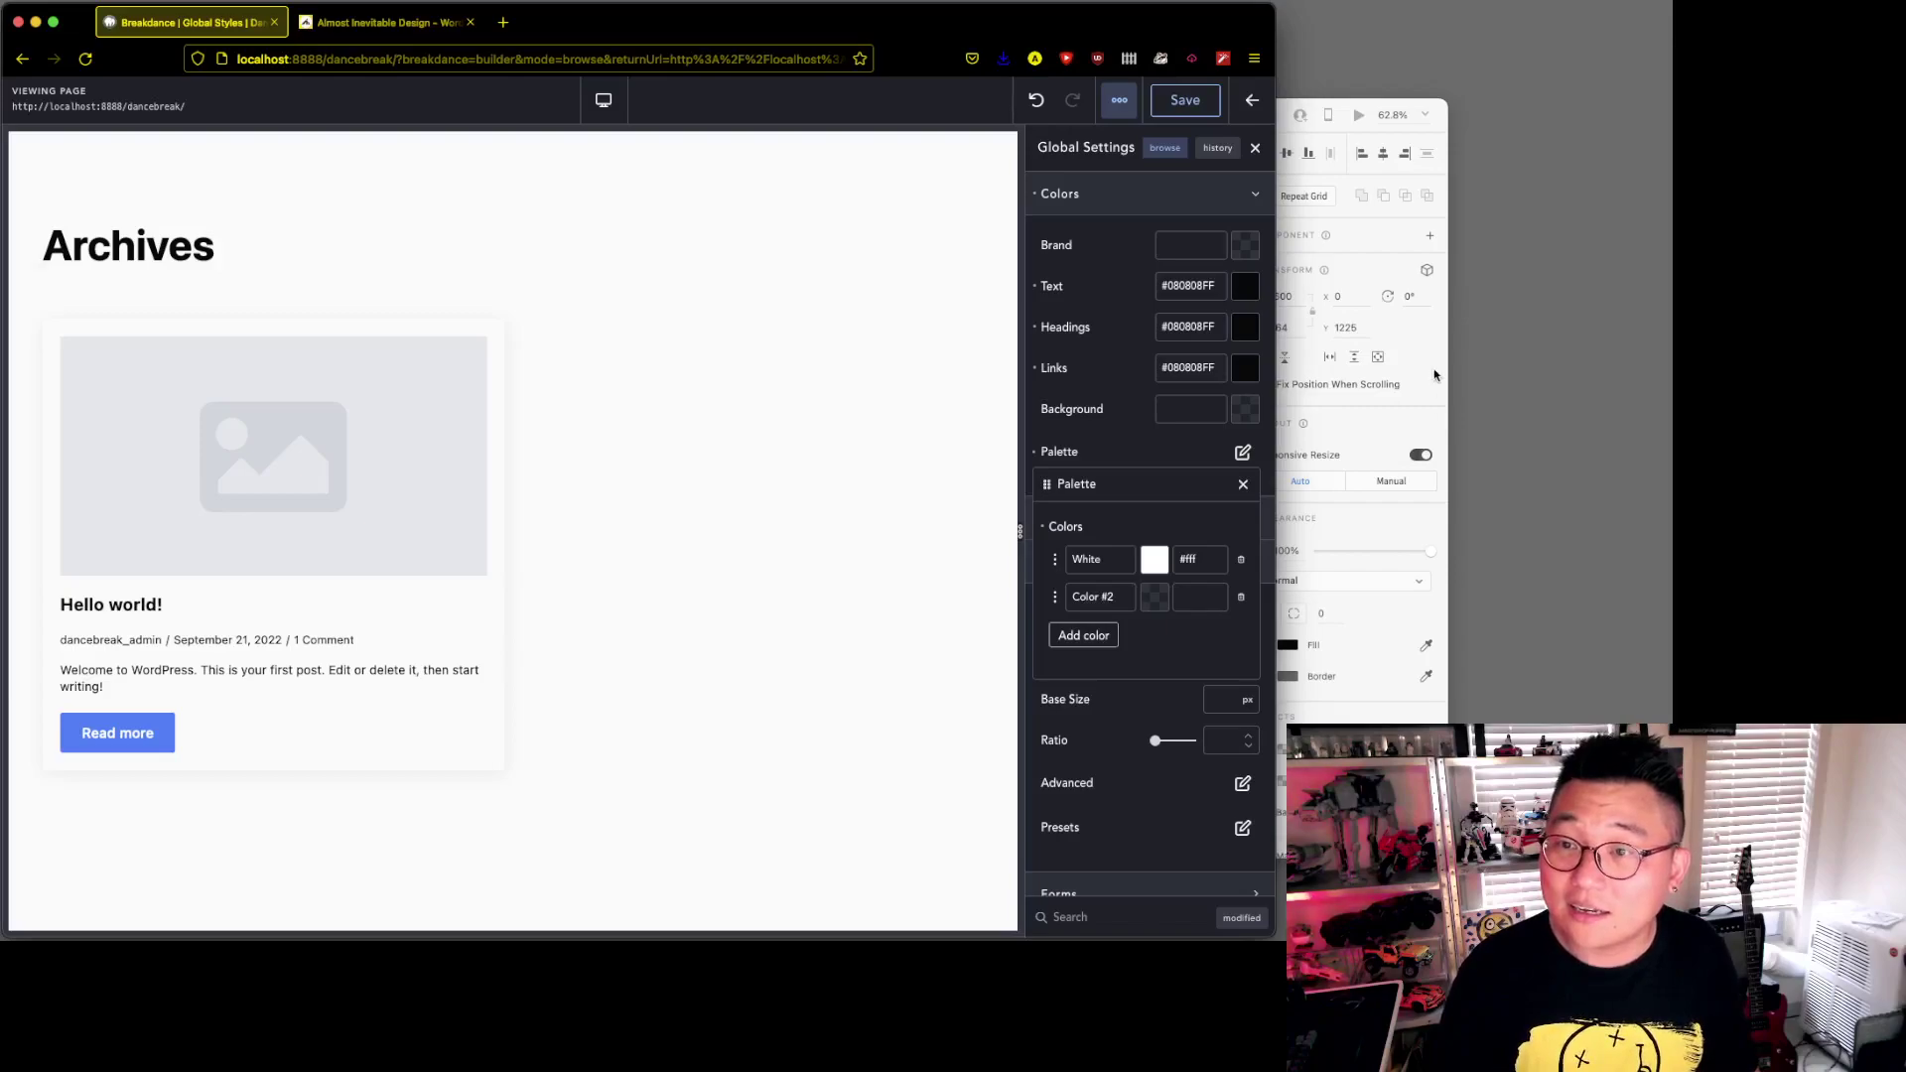
click(1380, 347)
scroll(1037, 614, down, 5)
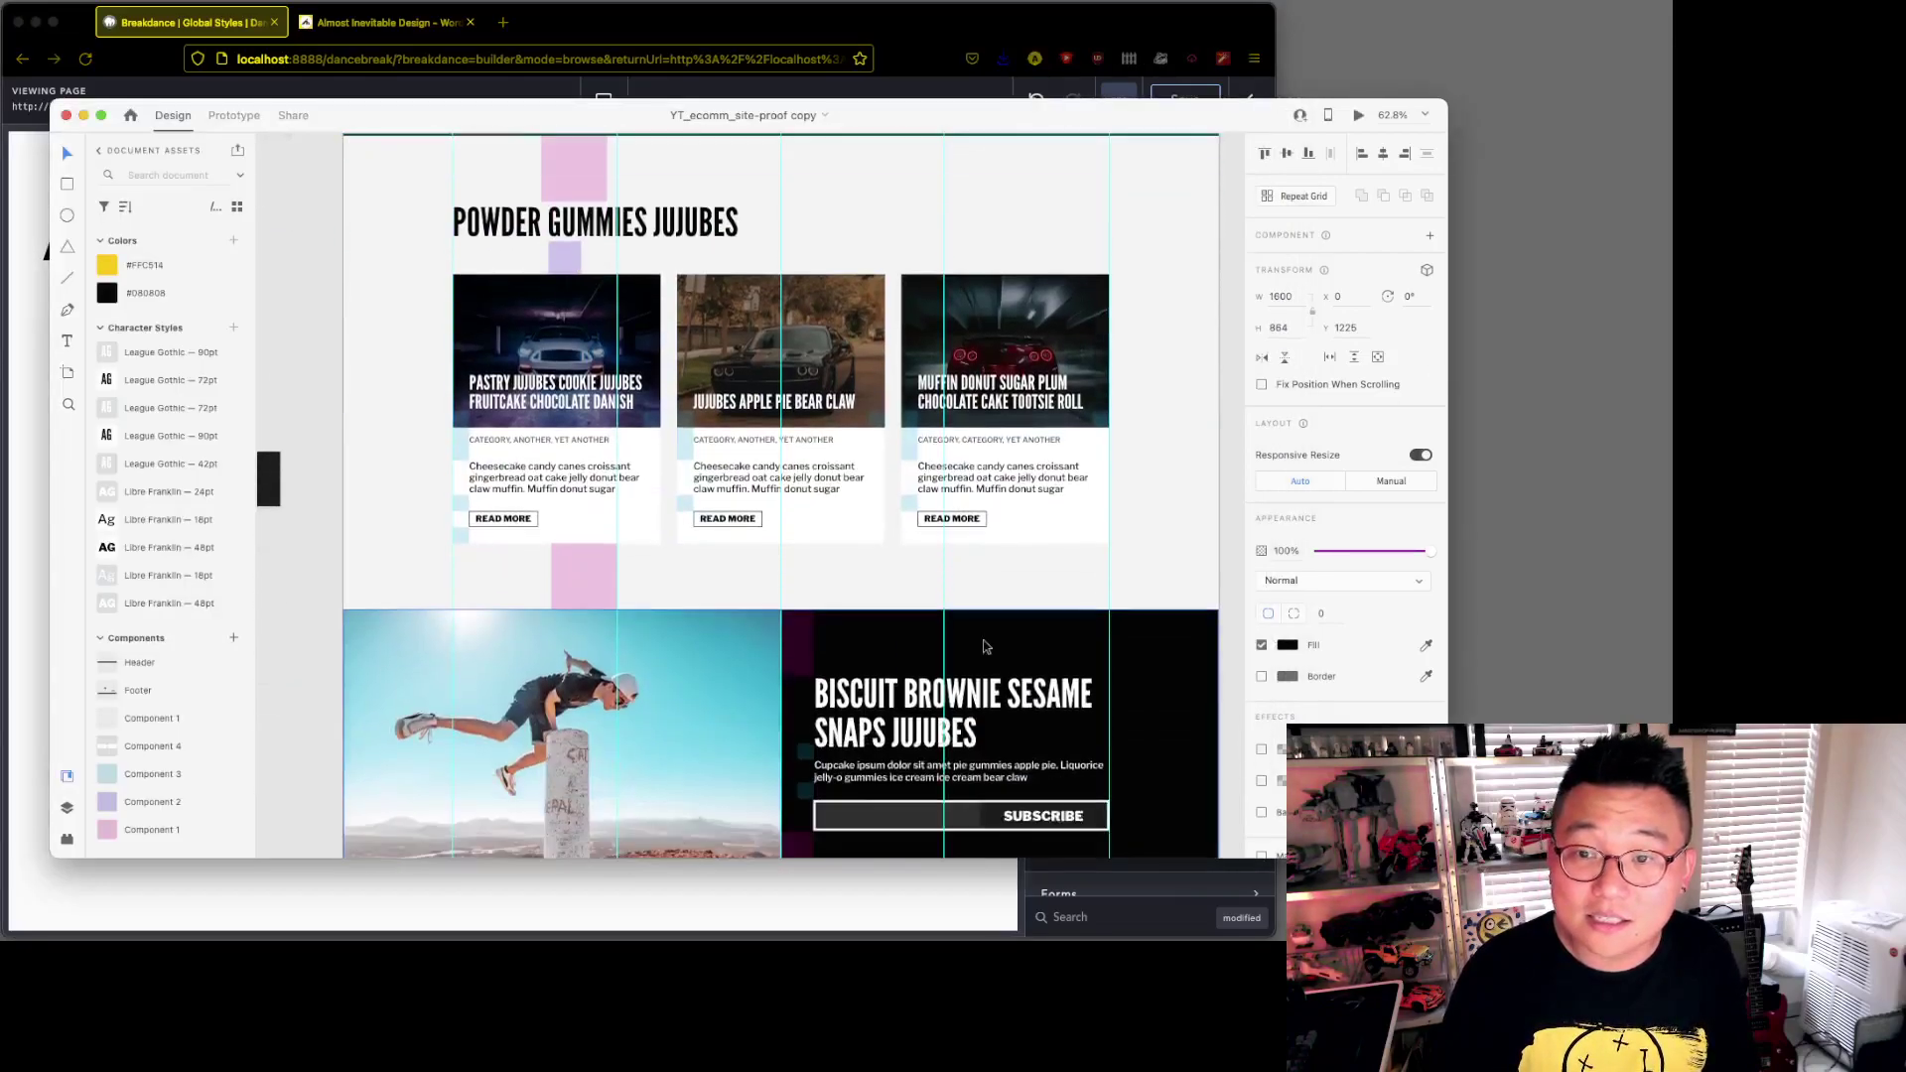
click(1190, 475)
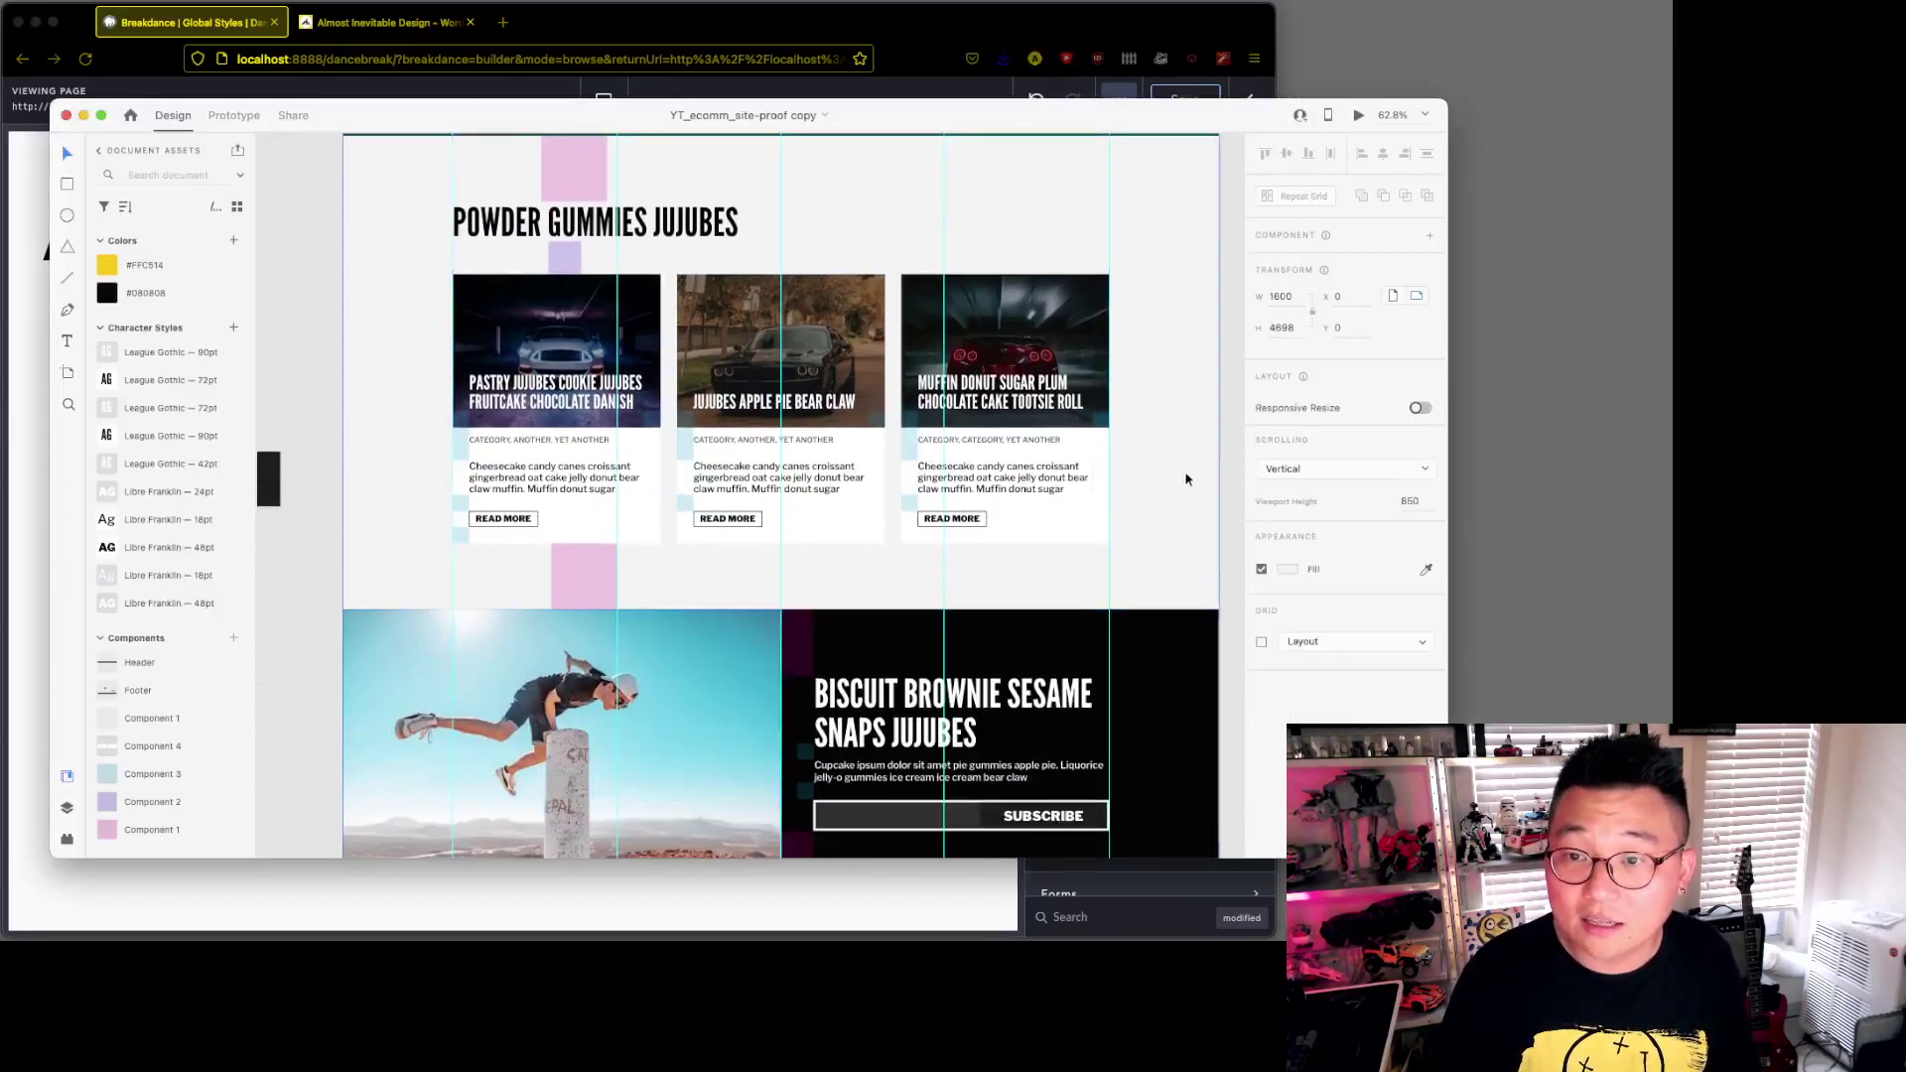
click(1288, 570)
click(1172, 641)
key(super+c)
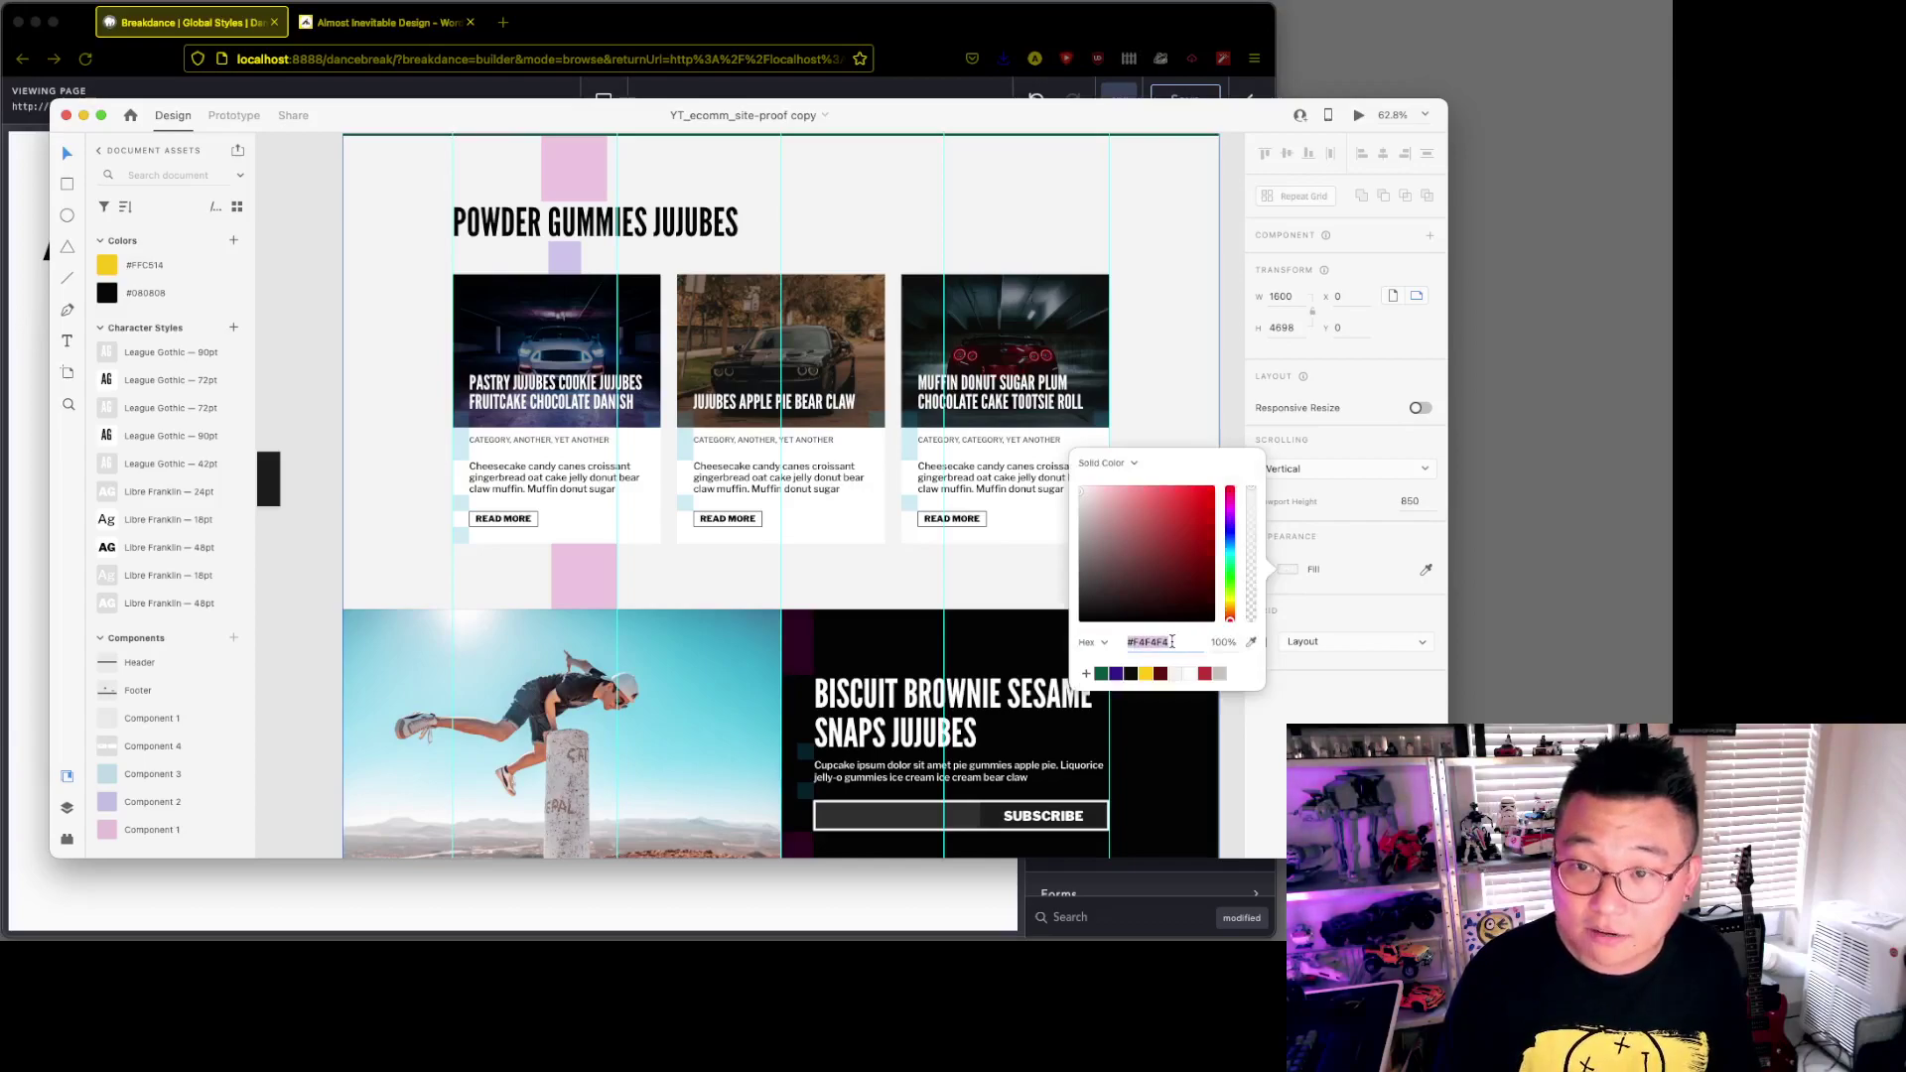
- Back in Breakdance, name the second palette colour LGray and set its value to #F4F4F4
click(1096, 927)
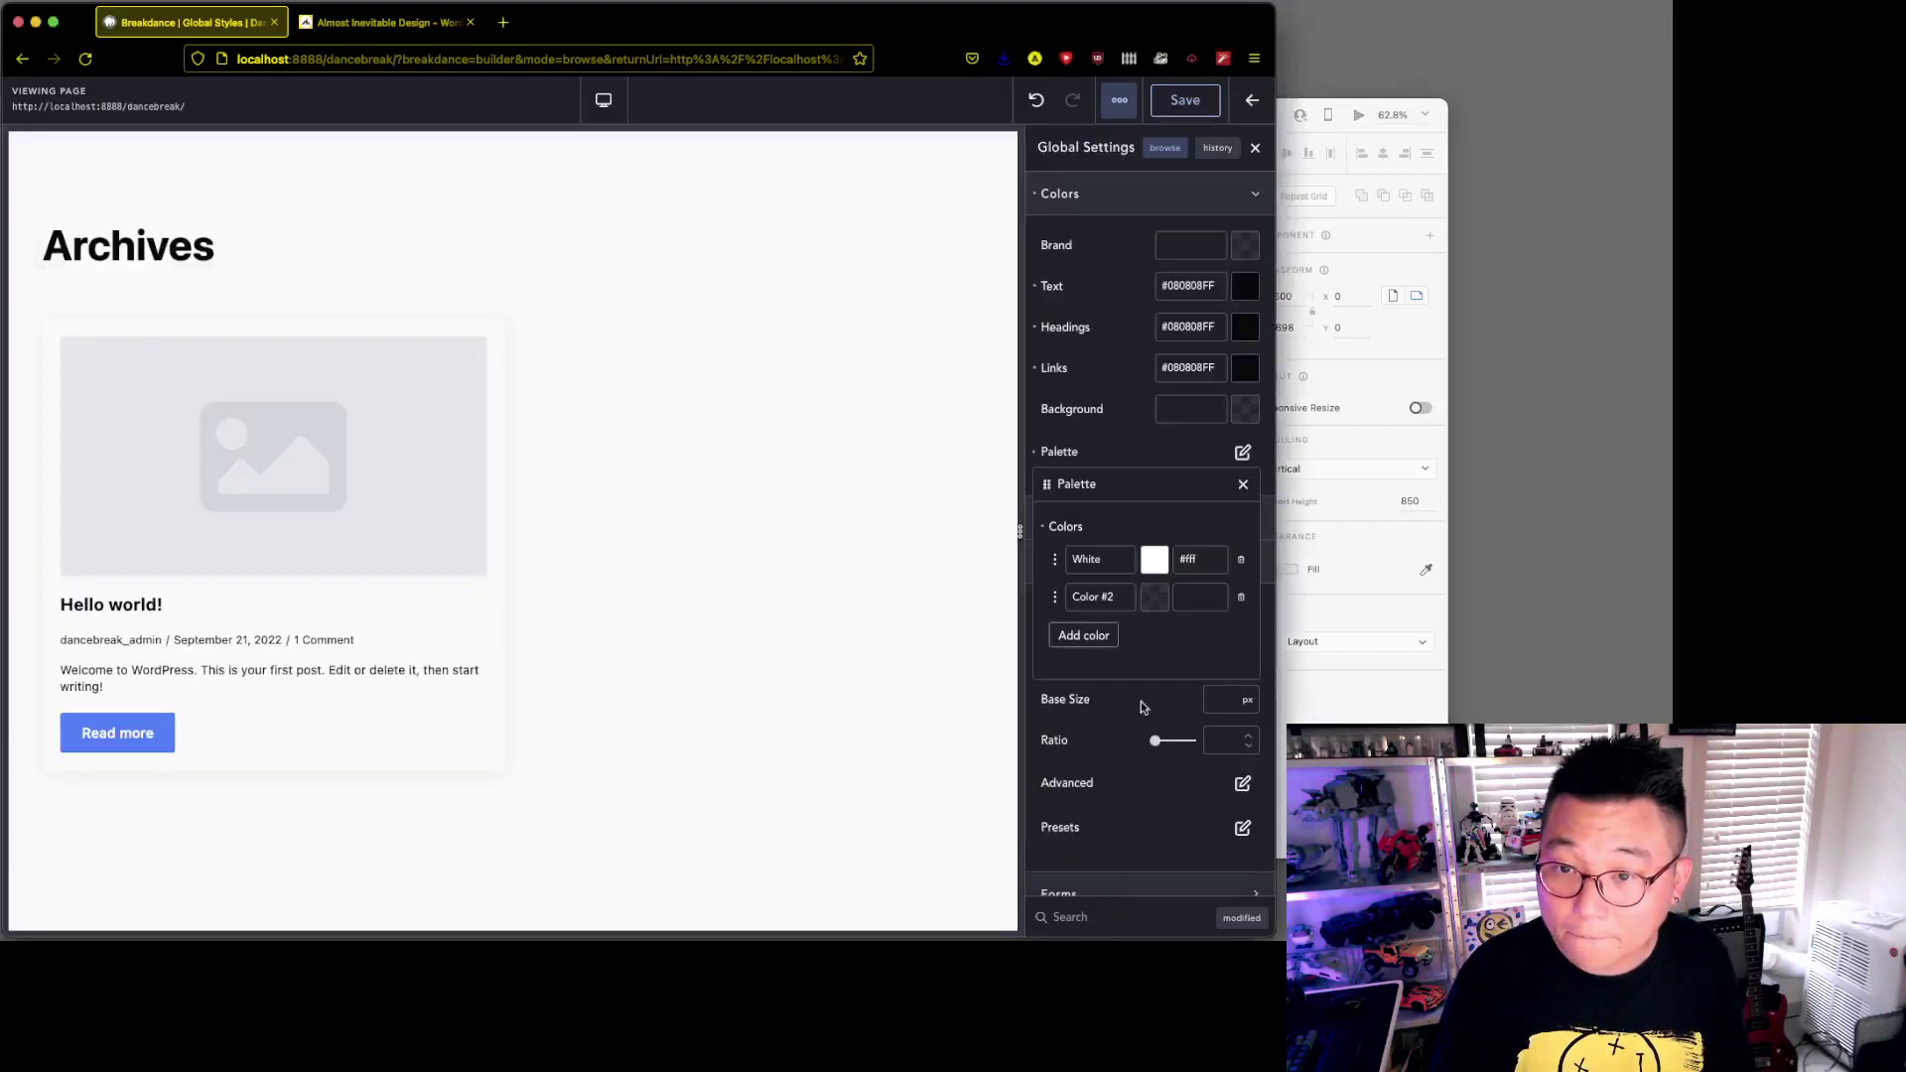
triple_click(1105, 593)
text(LGray)
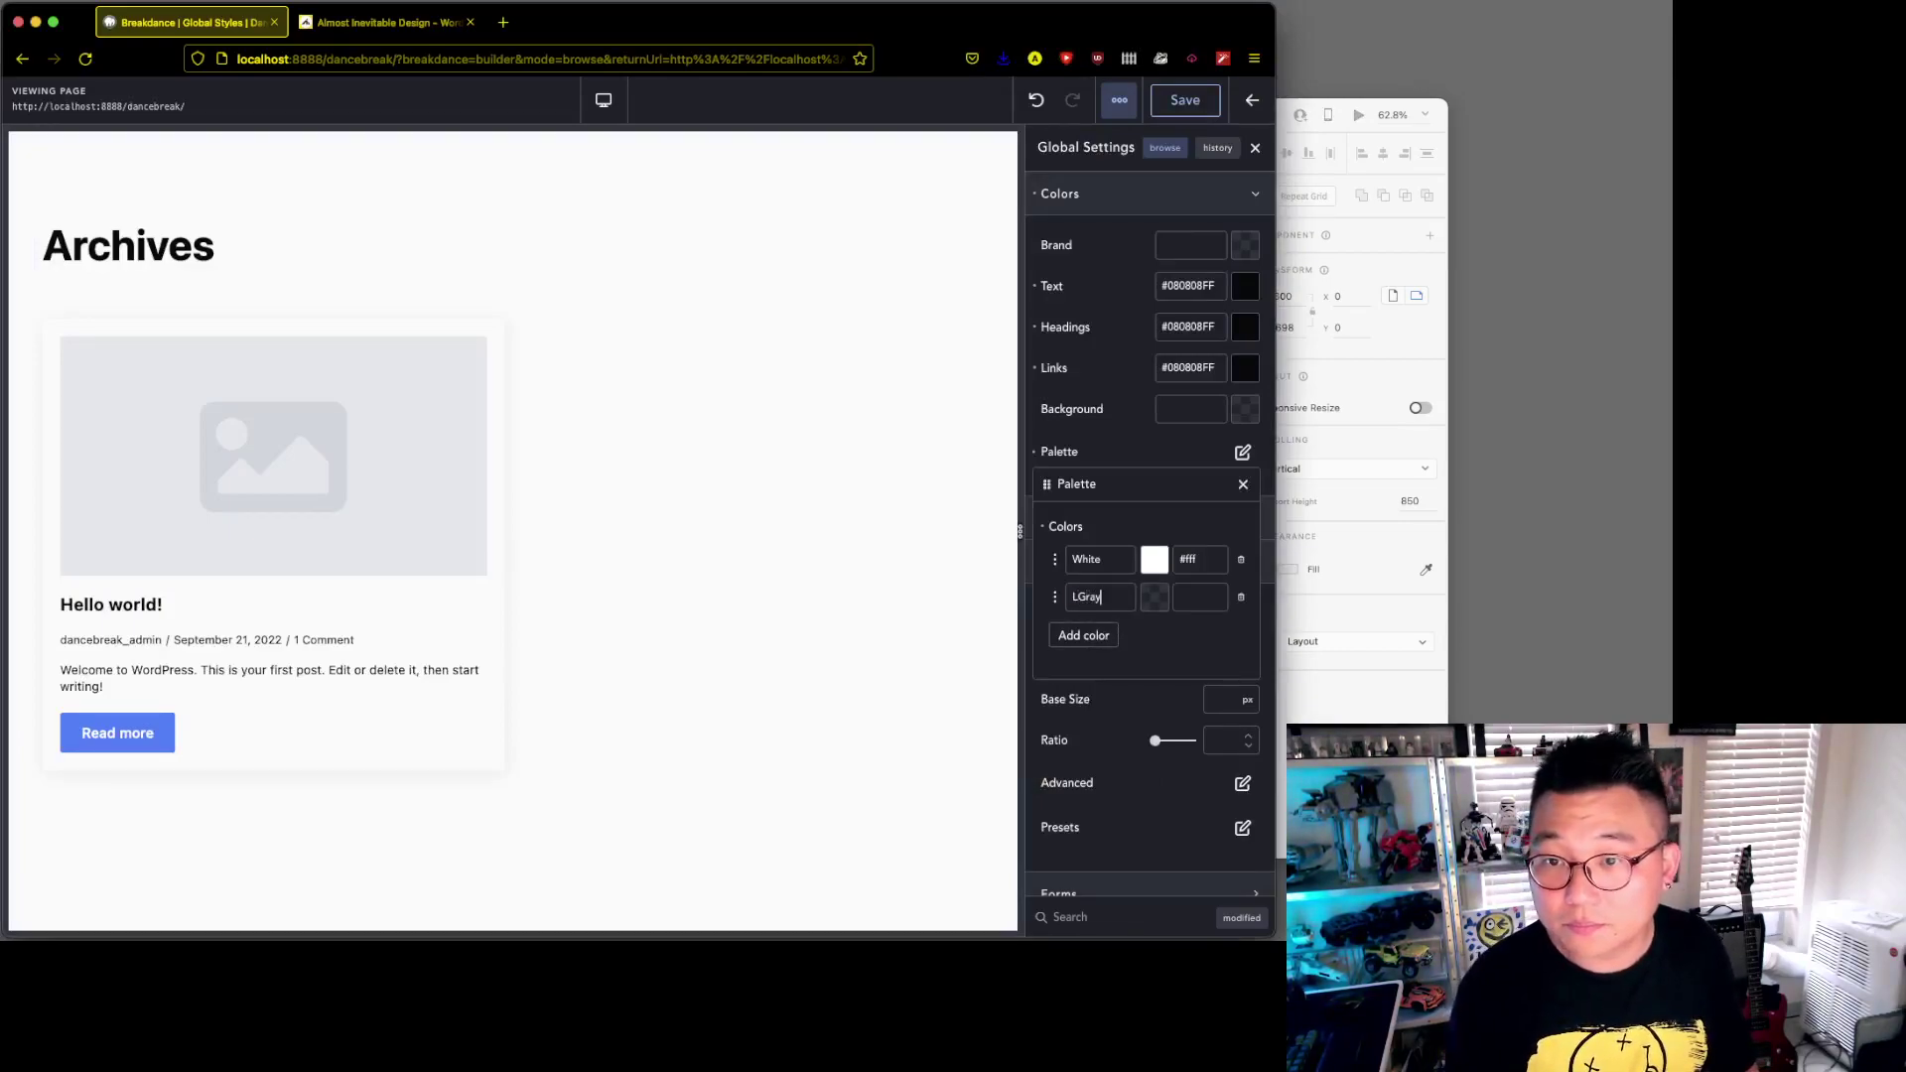
key(Tab)
key(super+v)
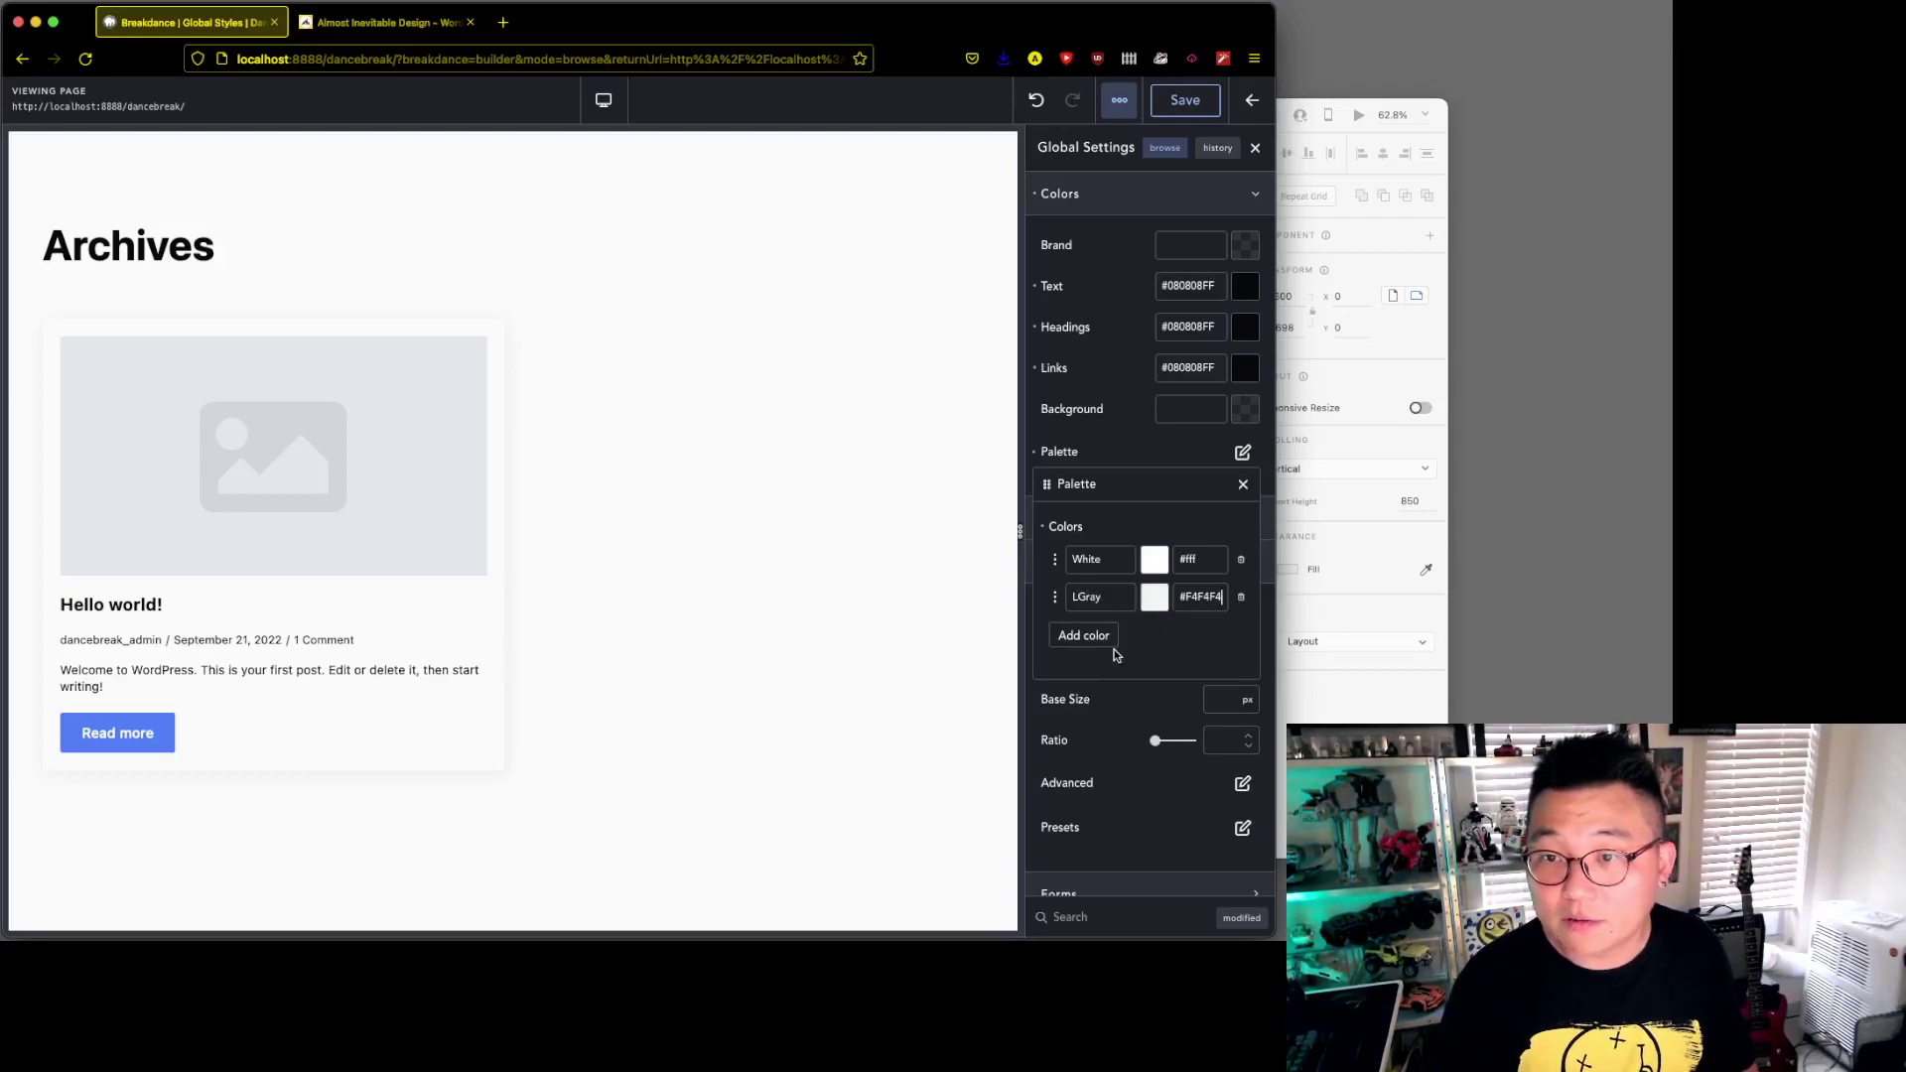
- In Adobe XD, copy the fill colour code of the green "Lemon Drops Topping Bonbon Pastry" section background
click(1330, 703)
scroll(992, 571, down, 10)
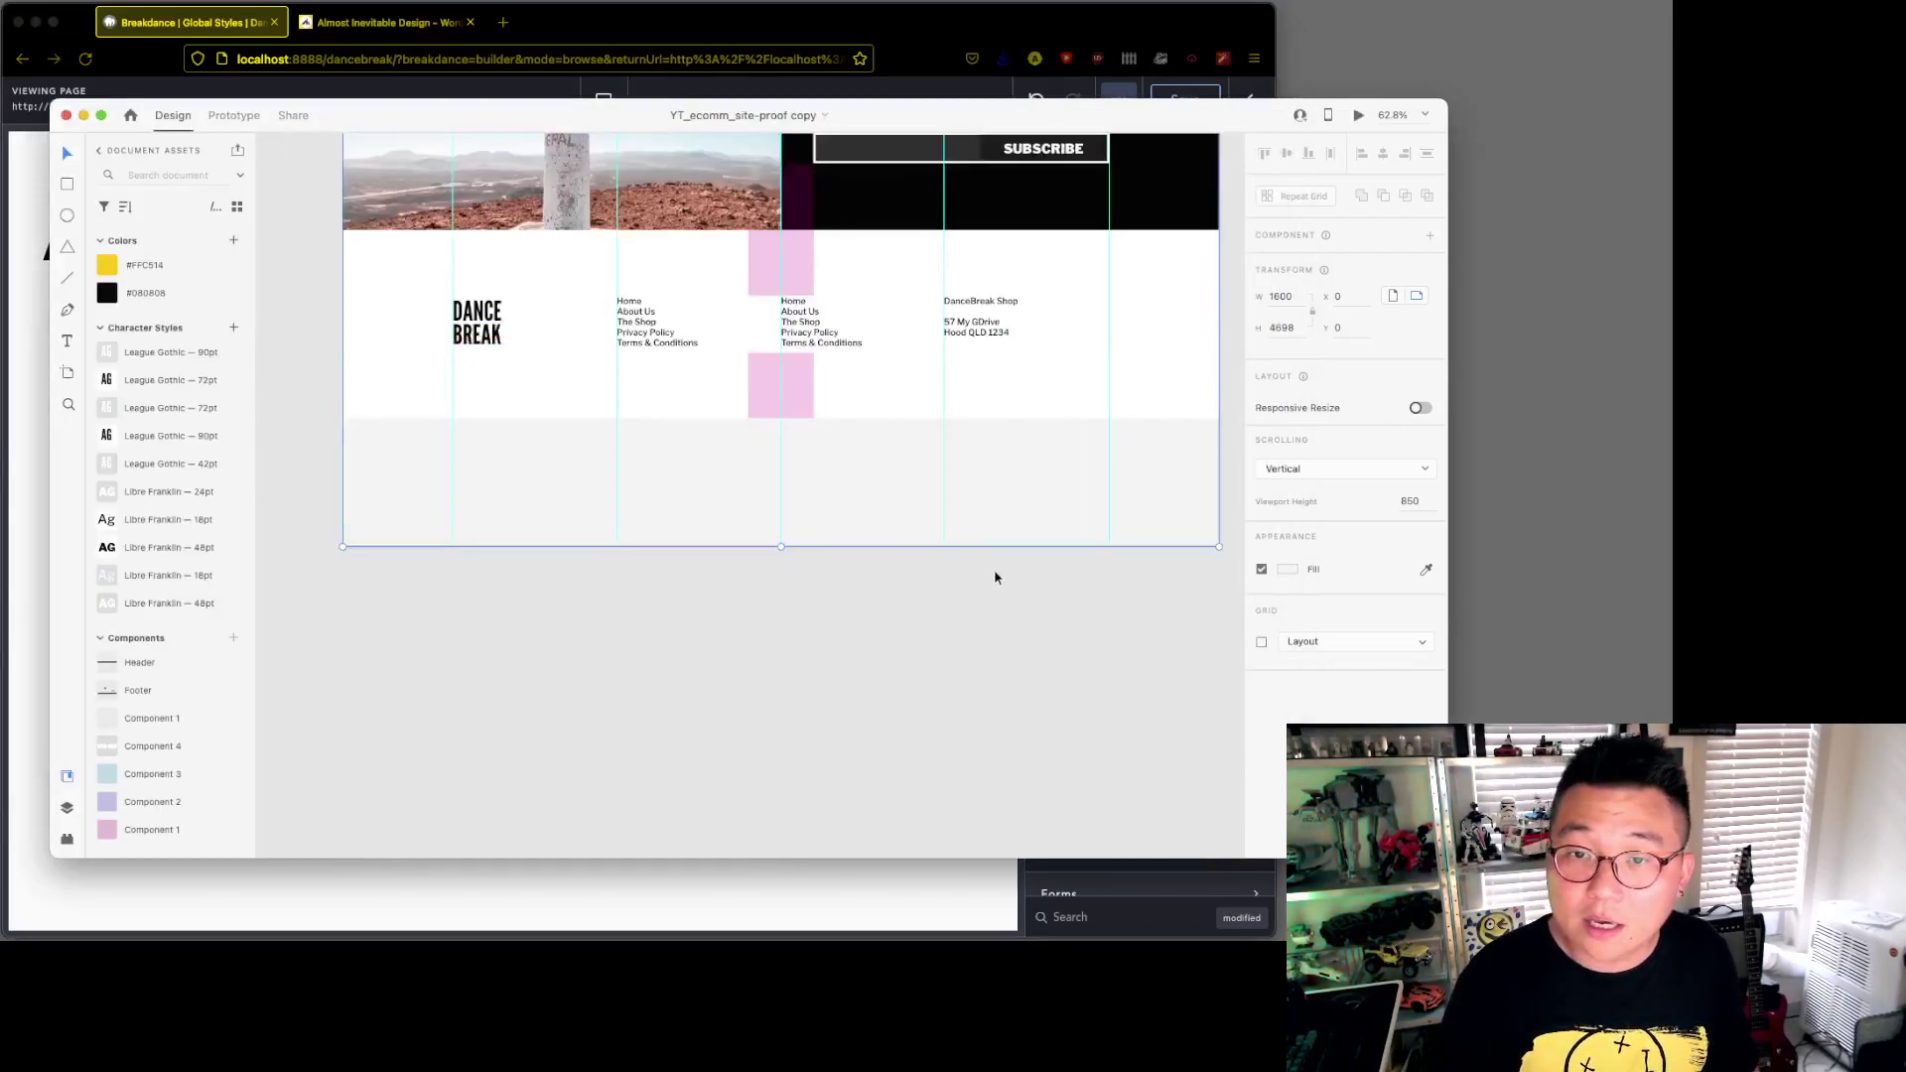
scroll(923, 533, up, 12)
scroll(923, 533, up, 2)
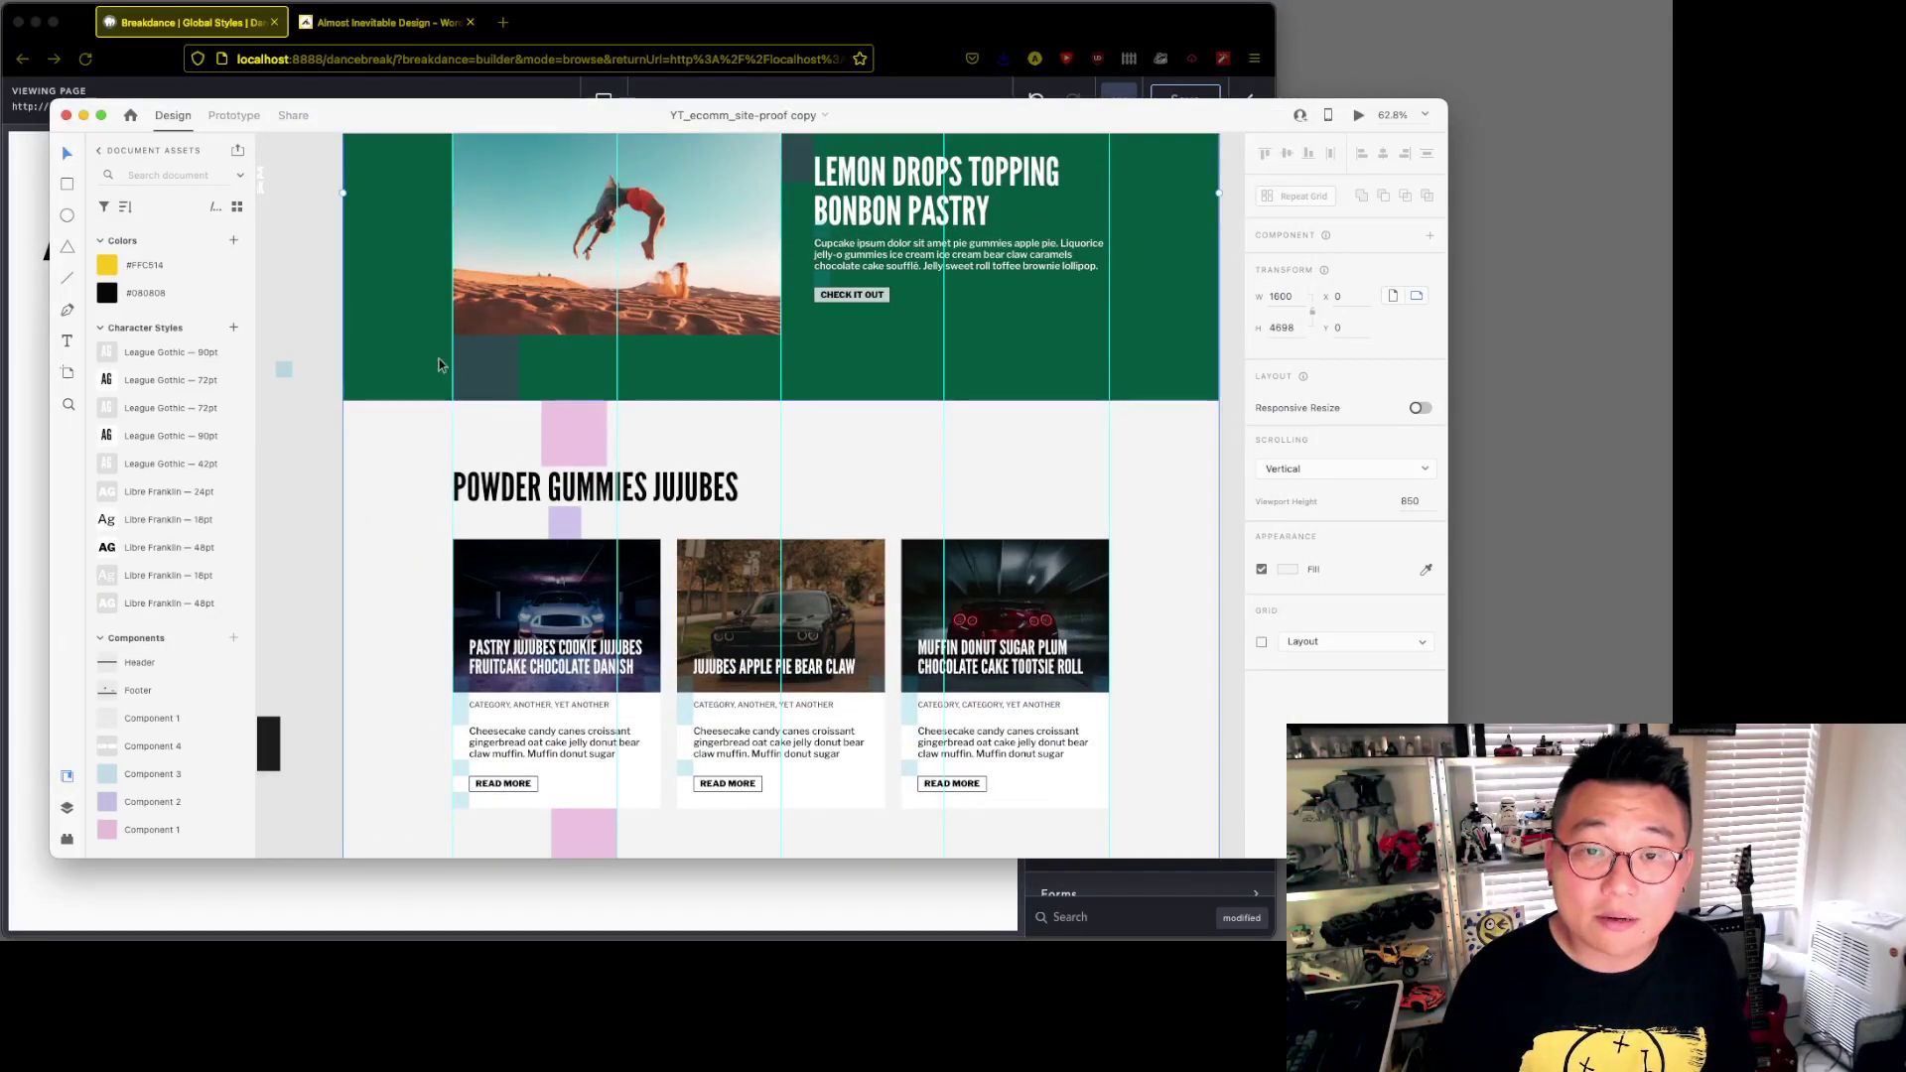
scroll(711, 434, up, 5)
click(712, 434)
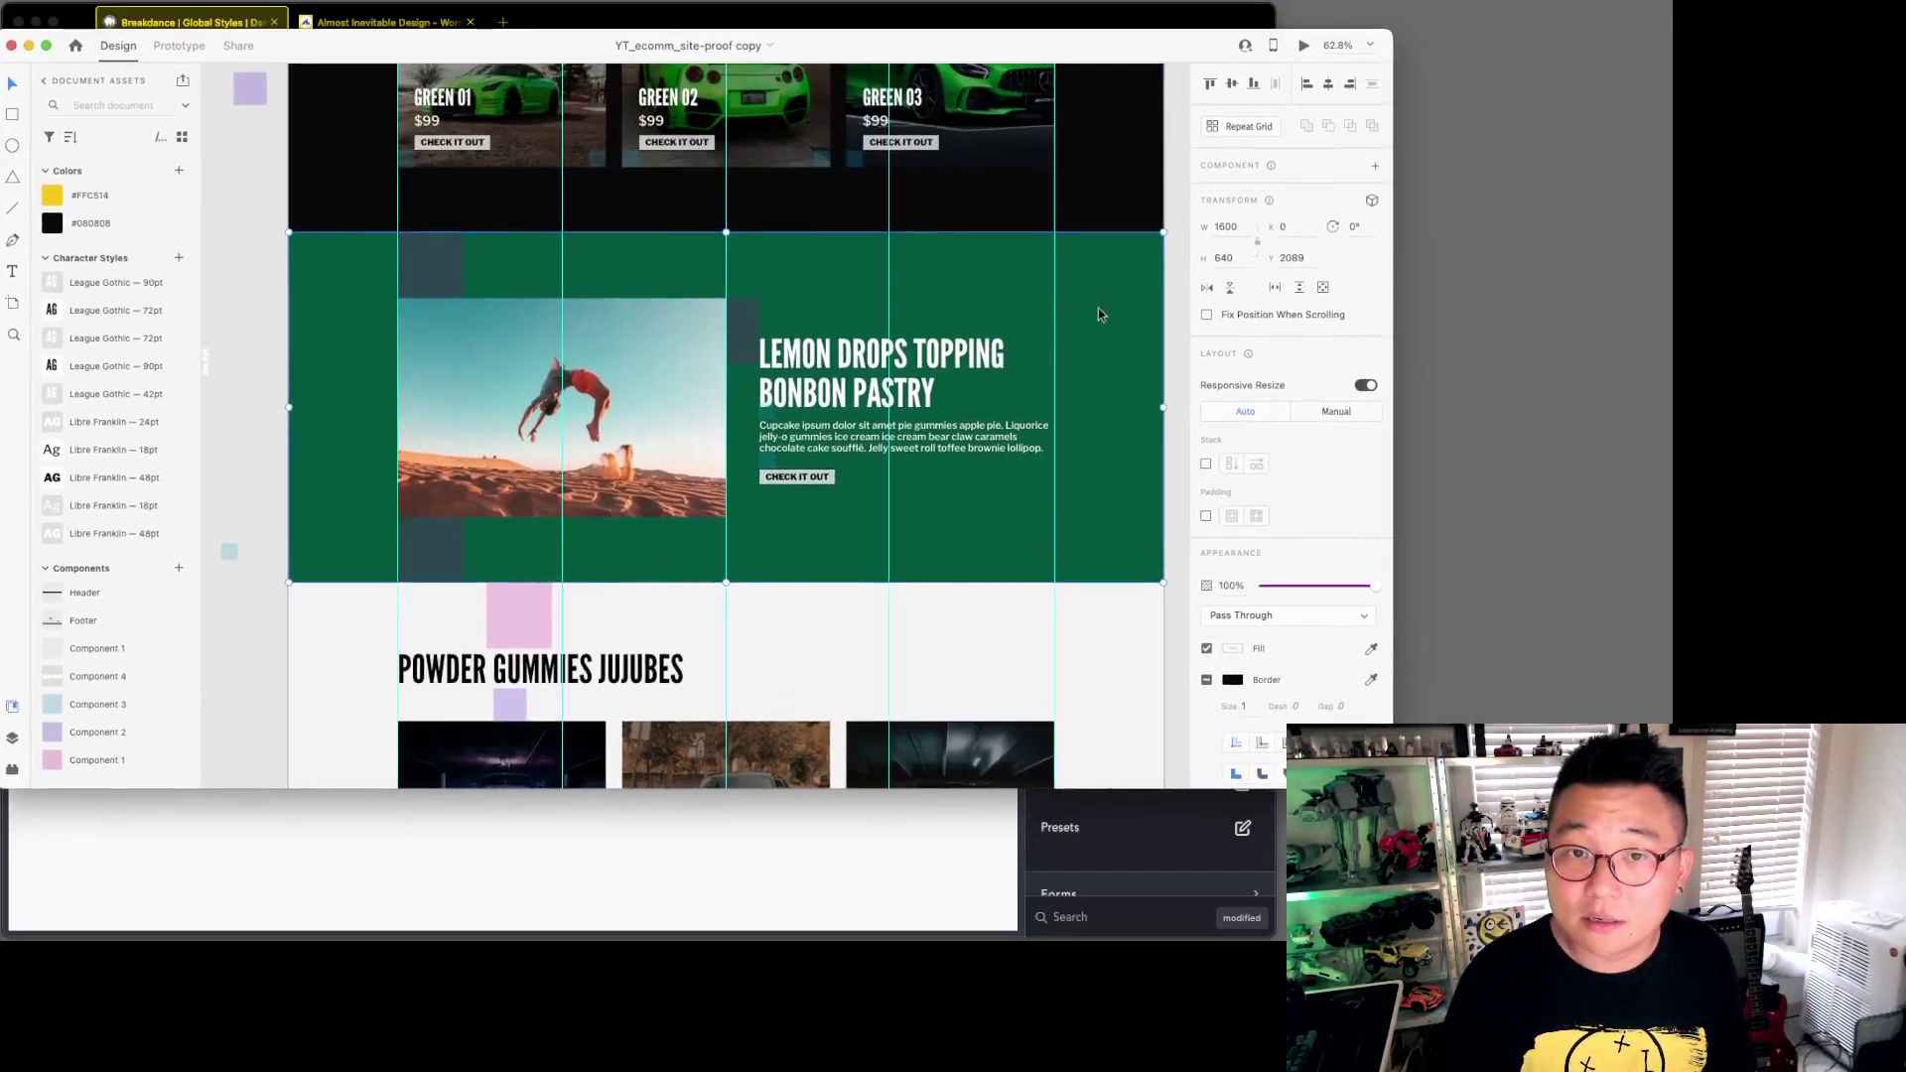
double_click(1099, 309)
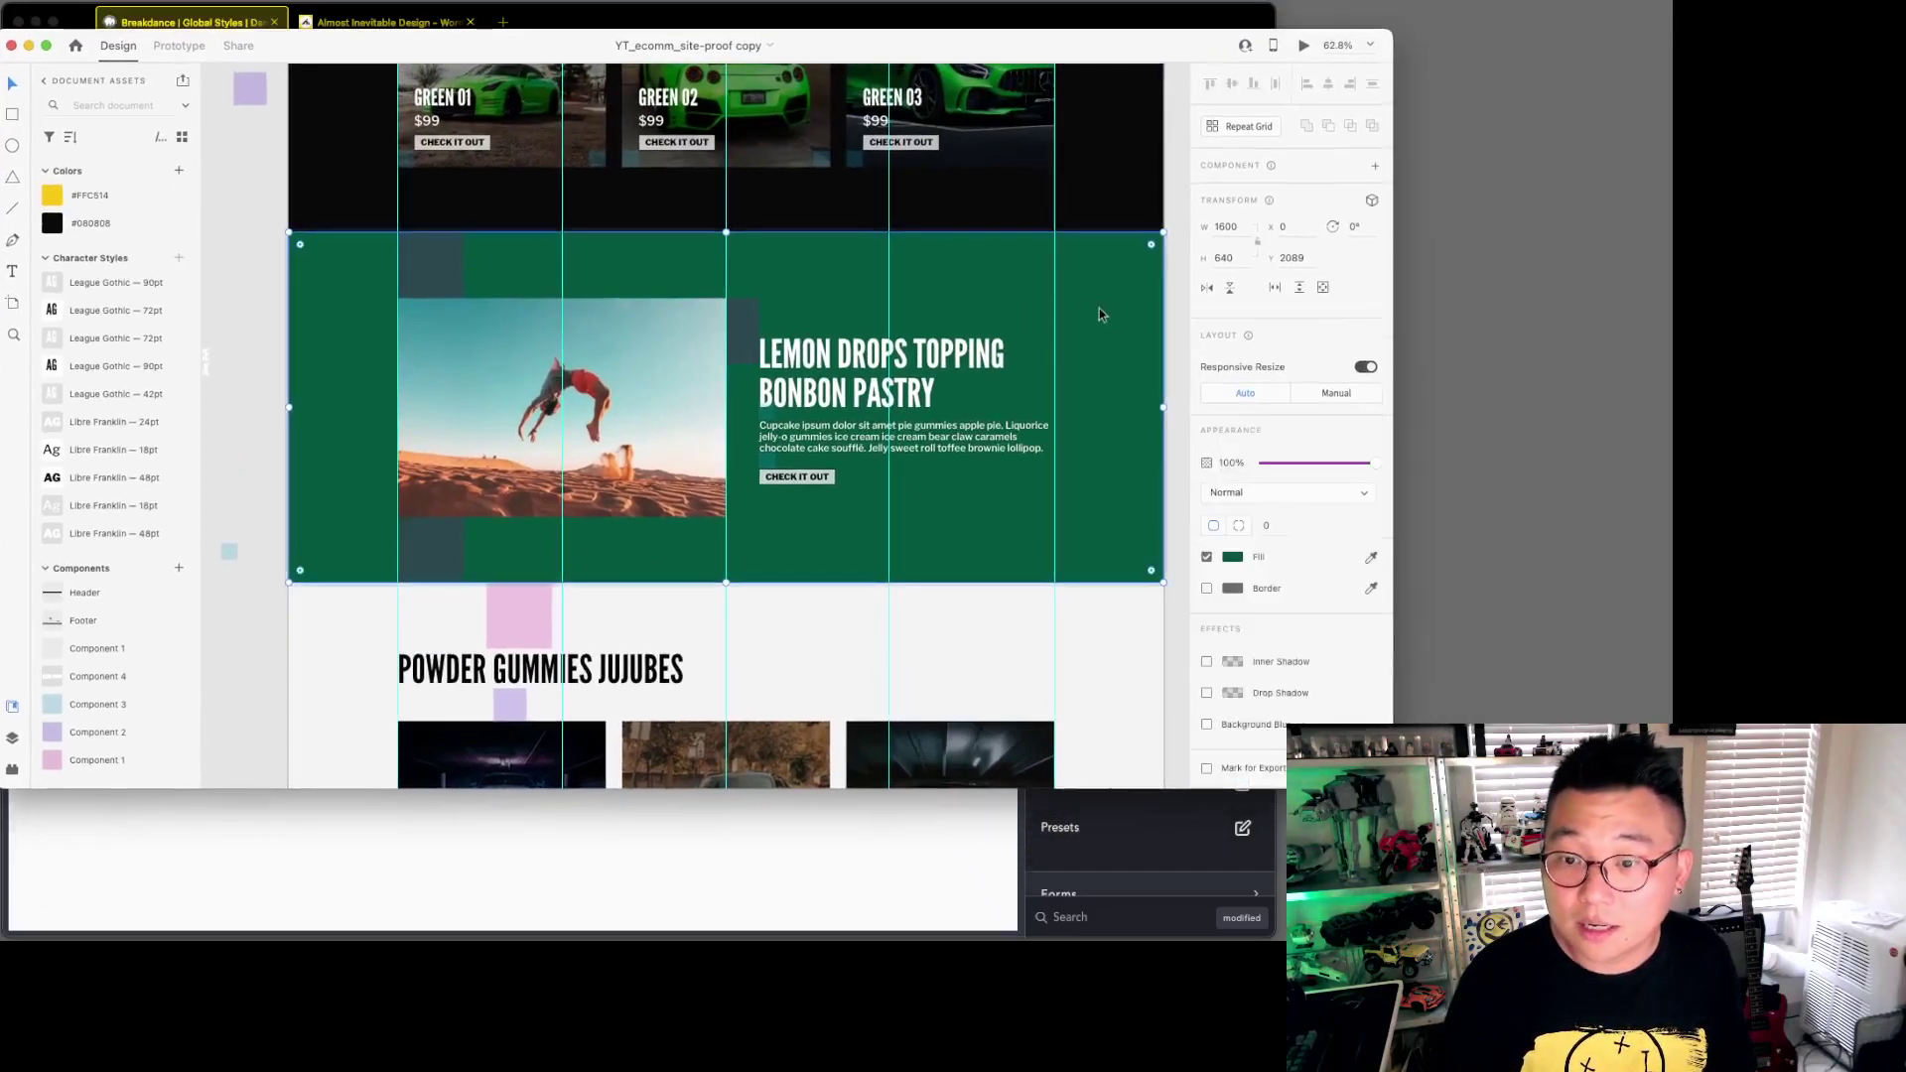
click(1233, 557)
key(super+c)
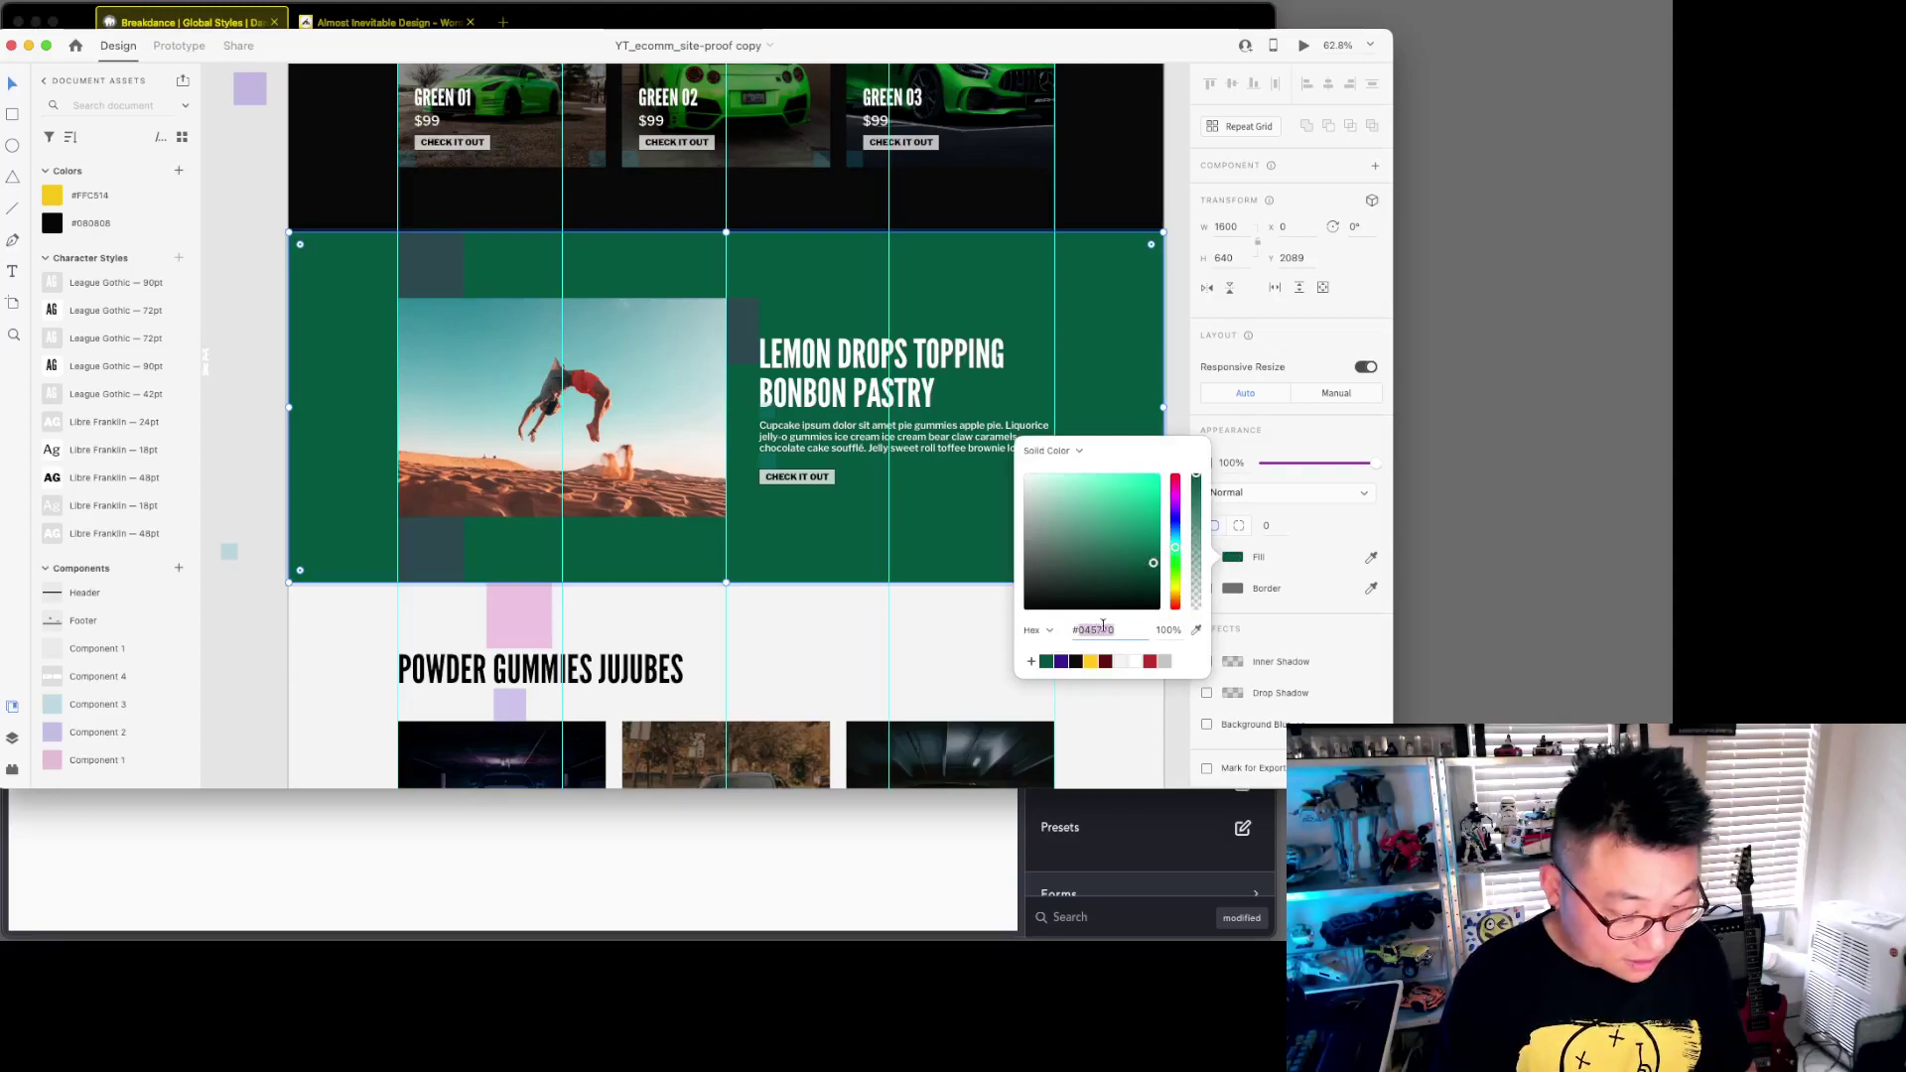
- Add a third colour named Green to the Breakdance palette with the value #045740
click(961, 838)
click(1097, 635)
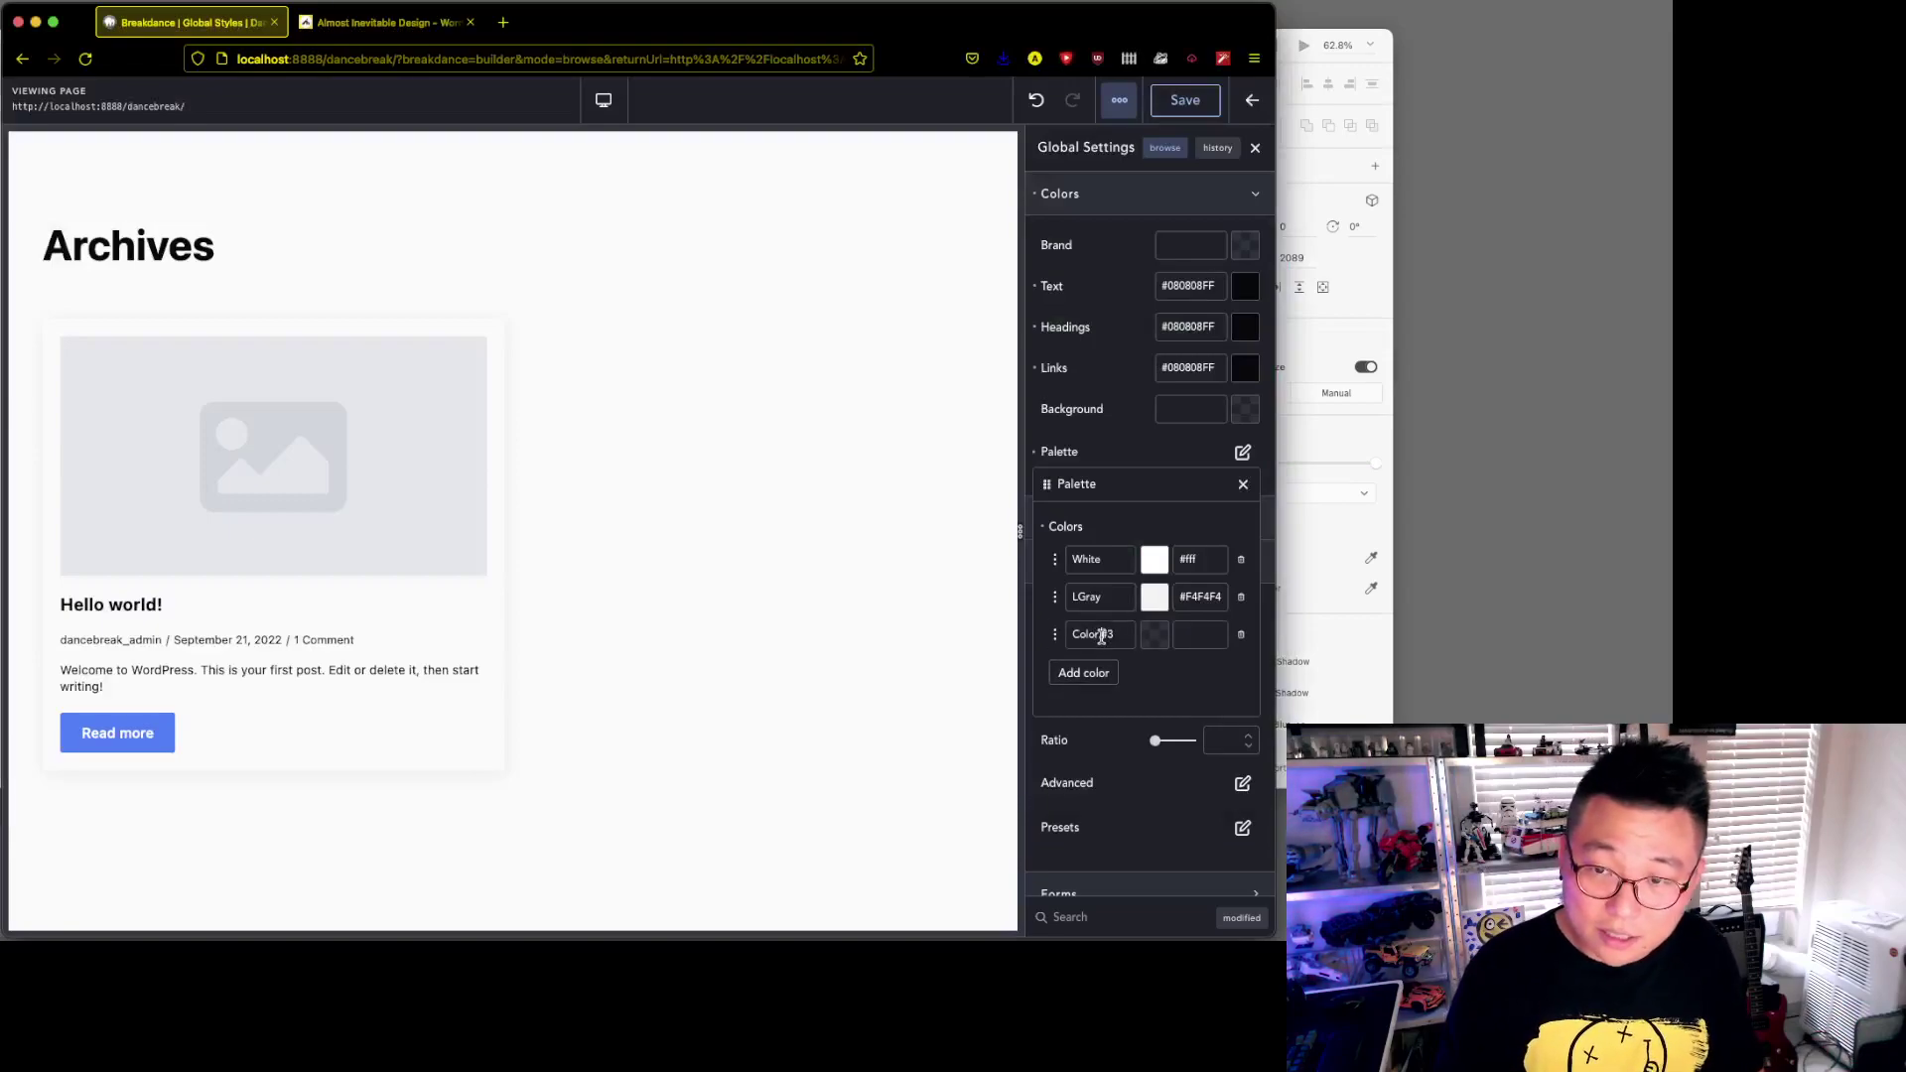
triple_click(1101, 636)
text(G)
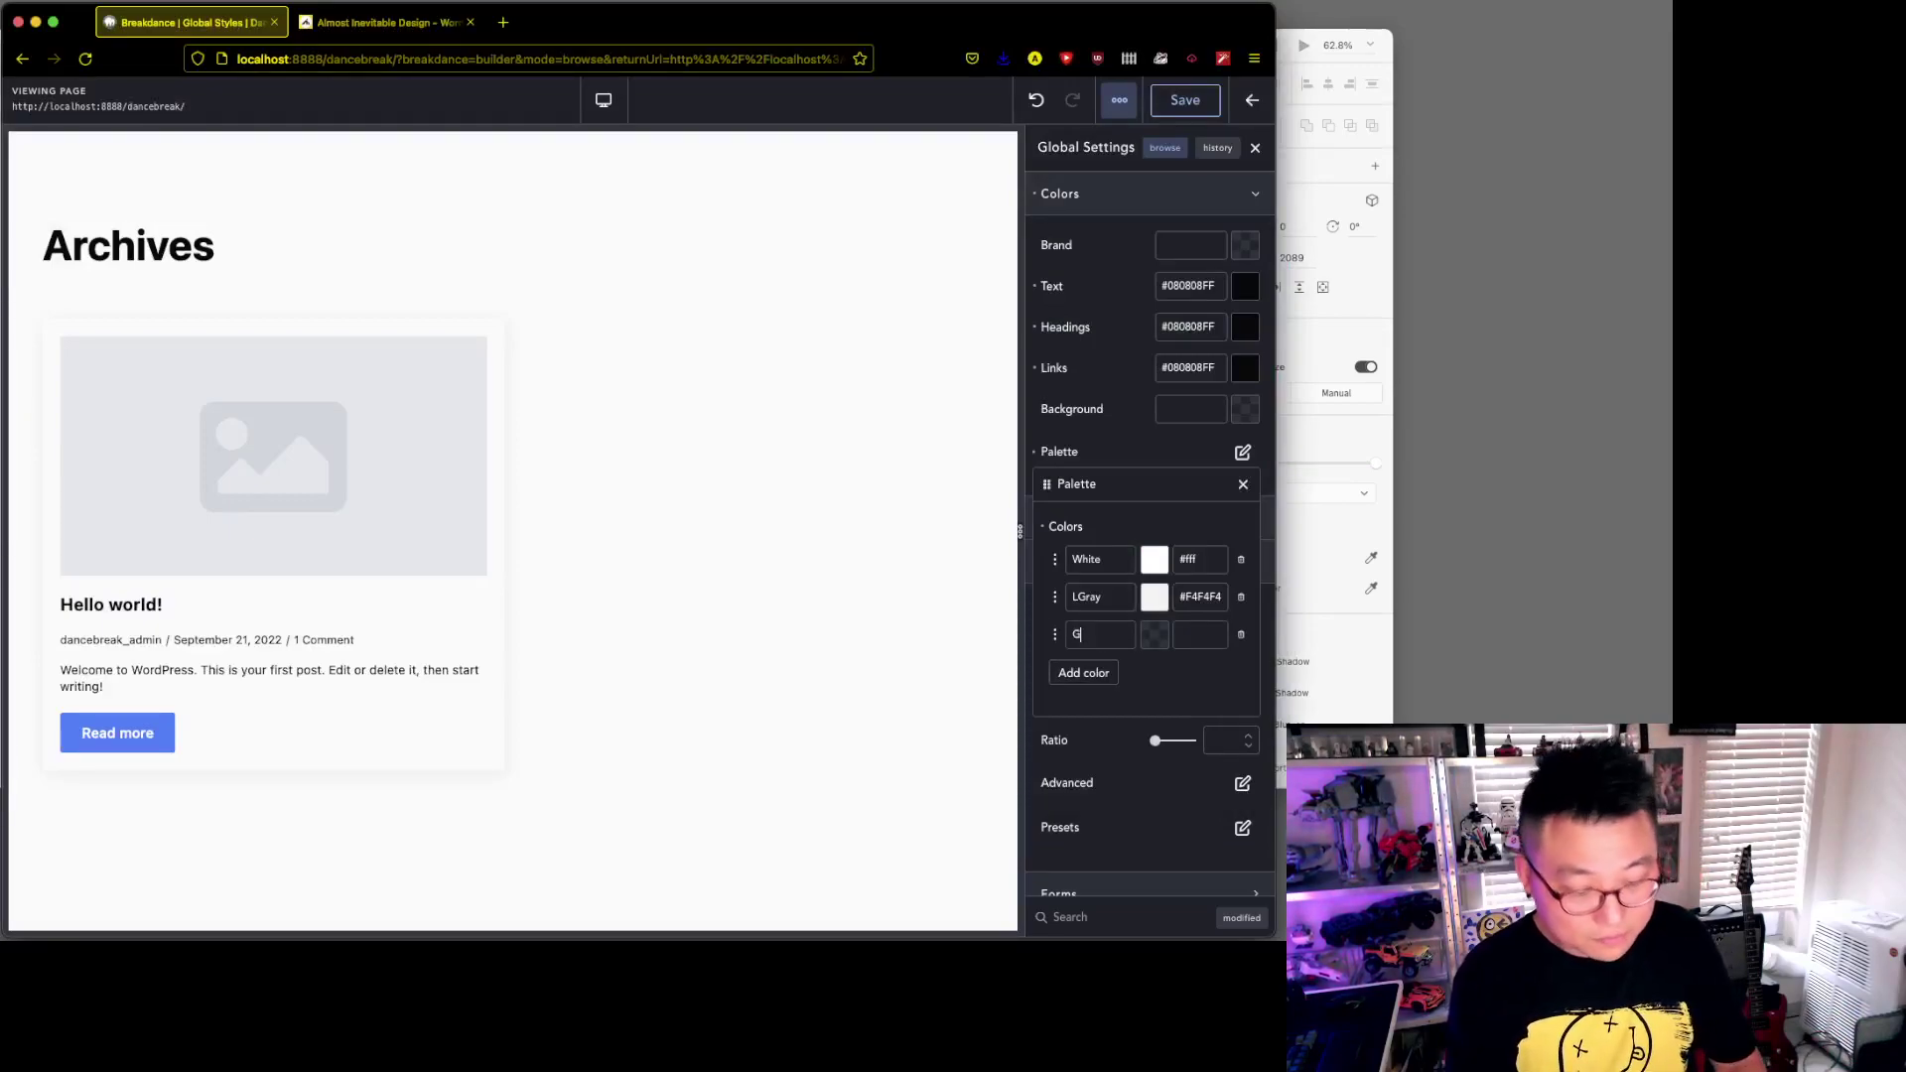
key(super+v)
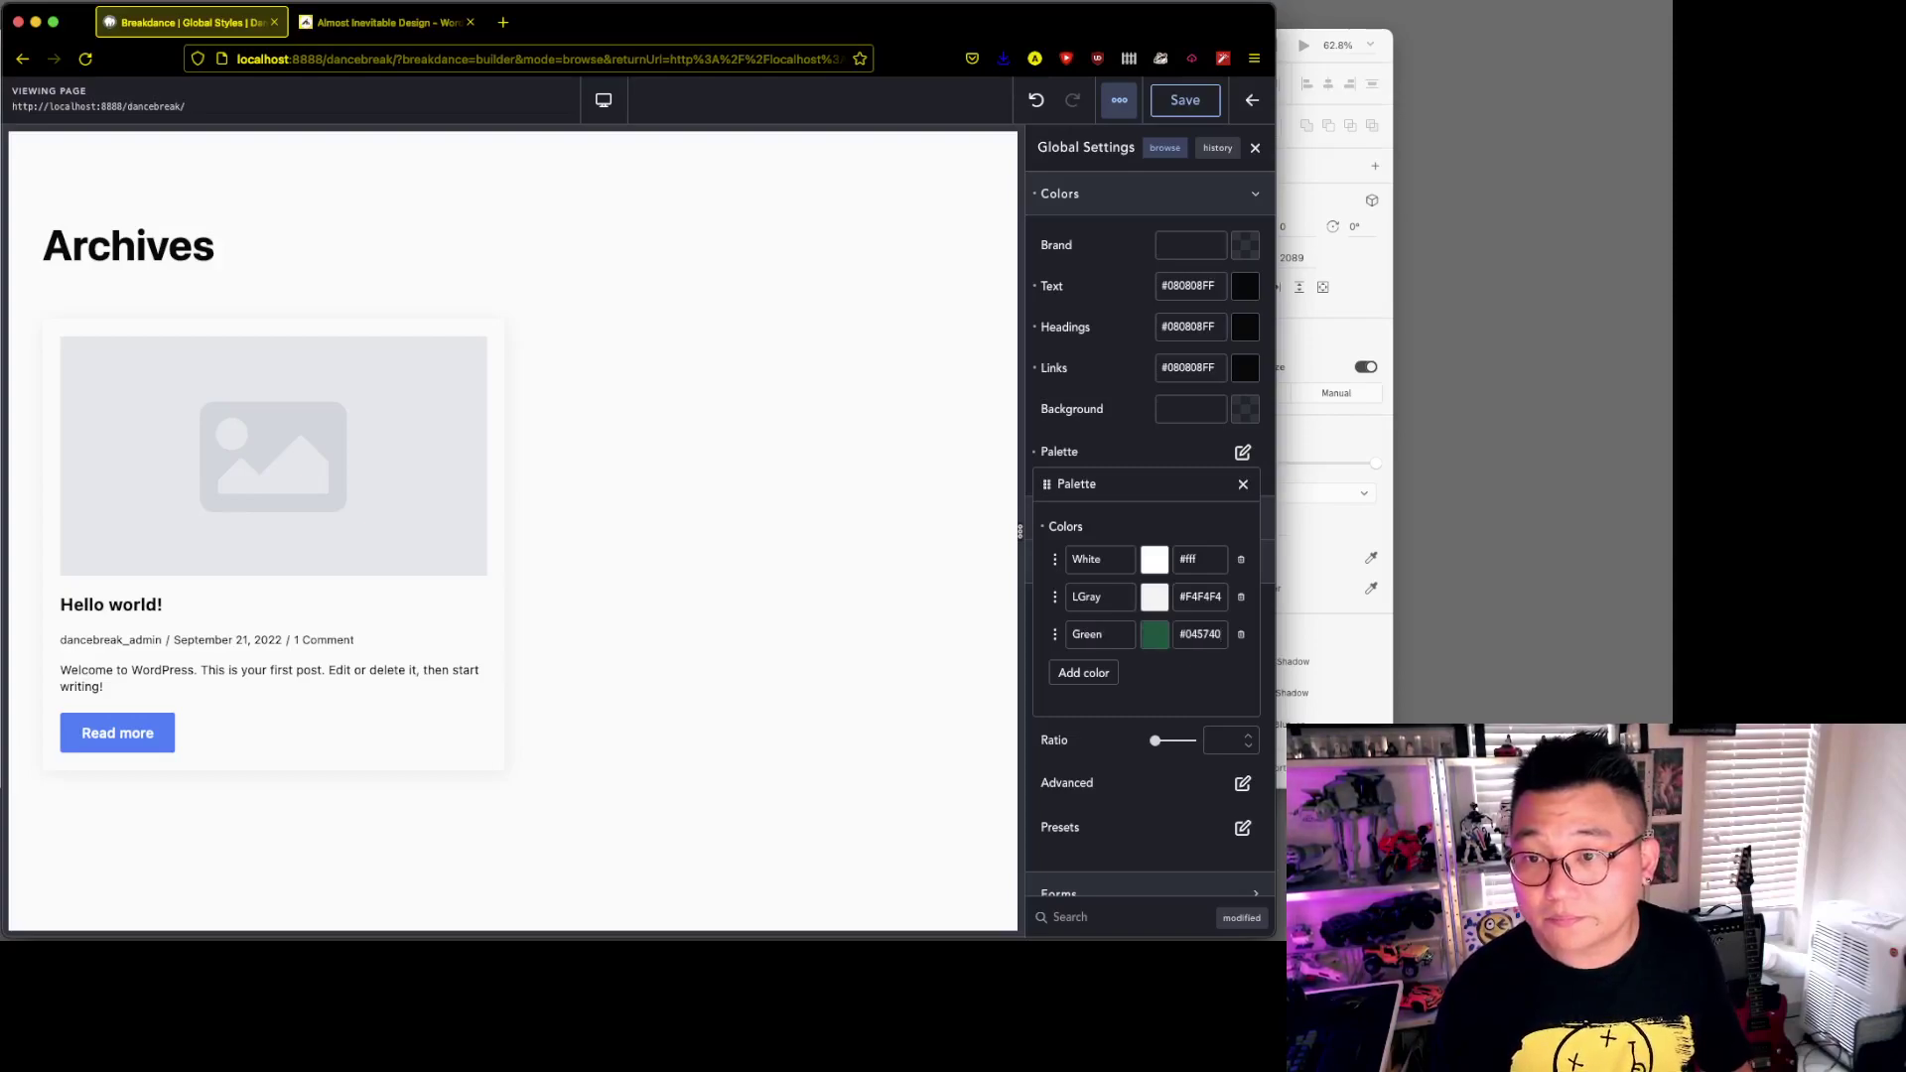
- Recheck the palette's colour list, close it and collapse the Colors section of Global Settings
click(1243, 484)
click(1245, 455)
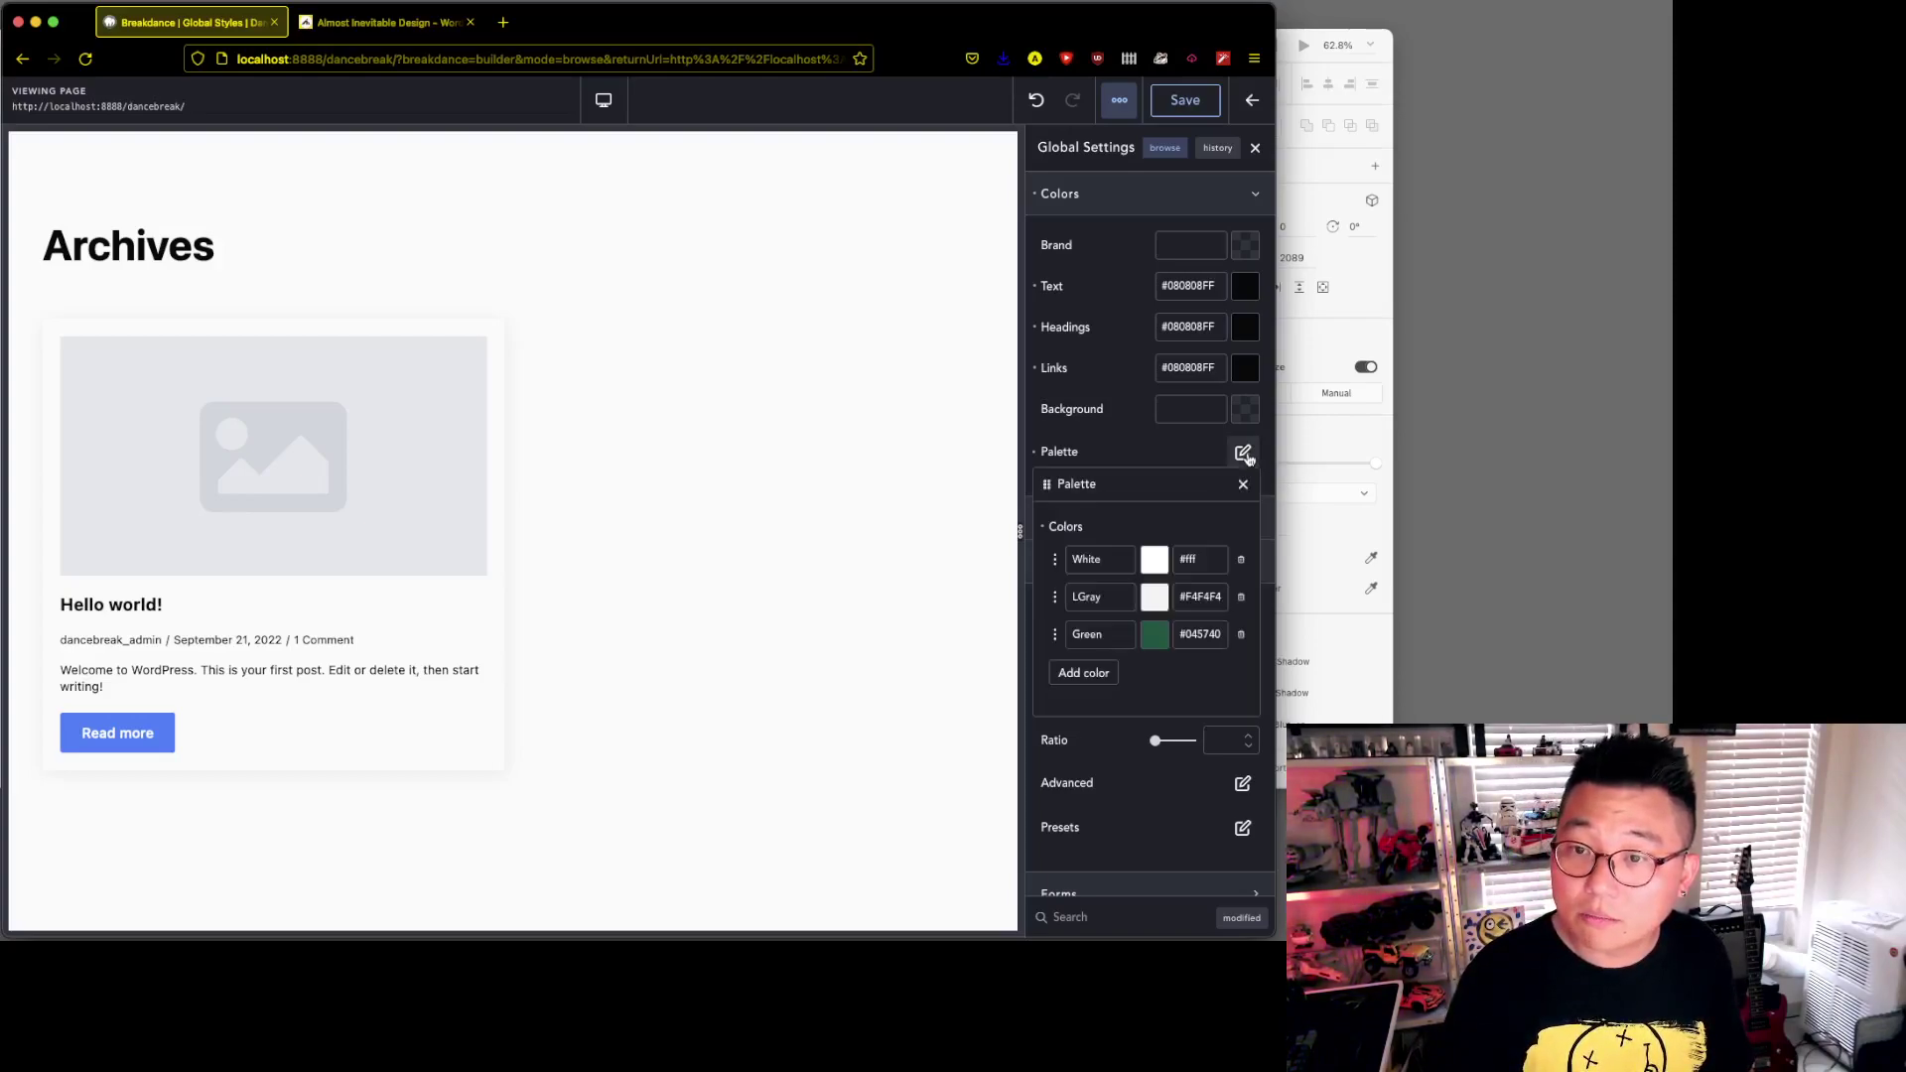
click(1245, 455)
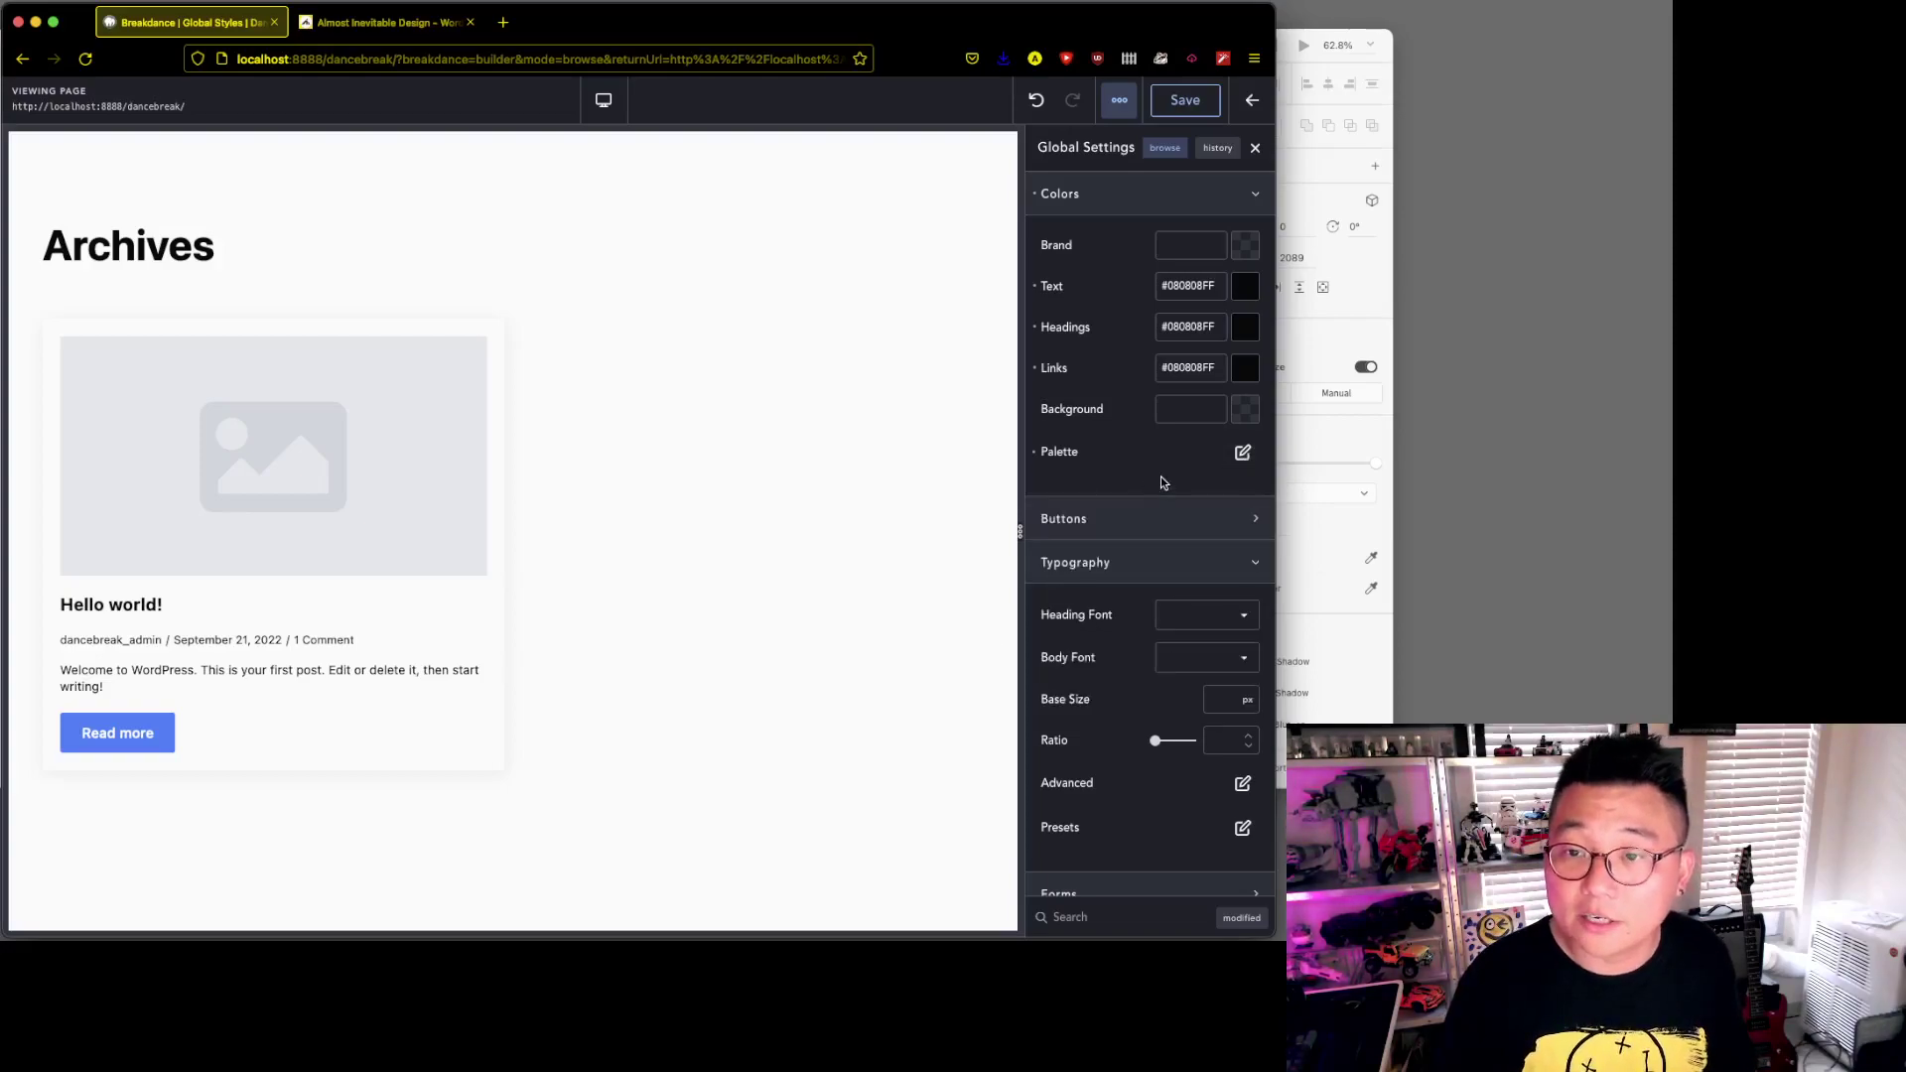
click(1159, 204)
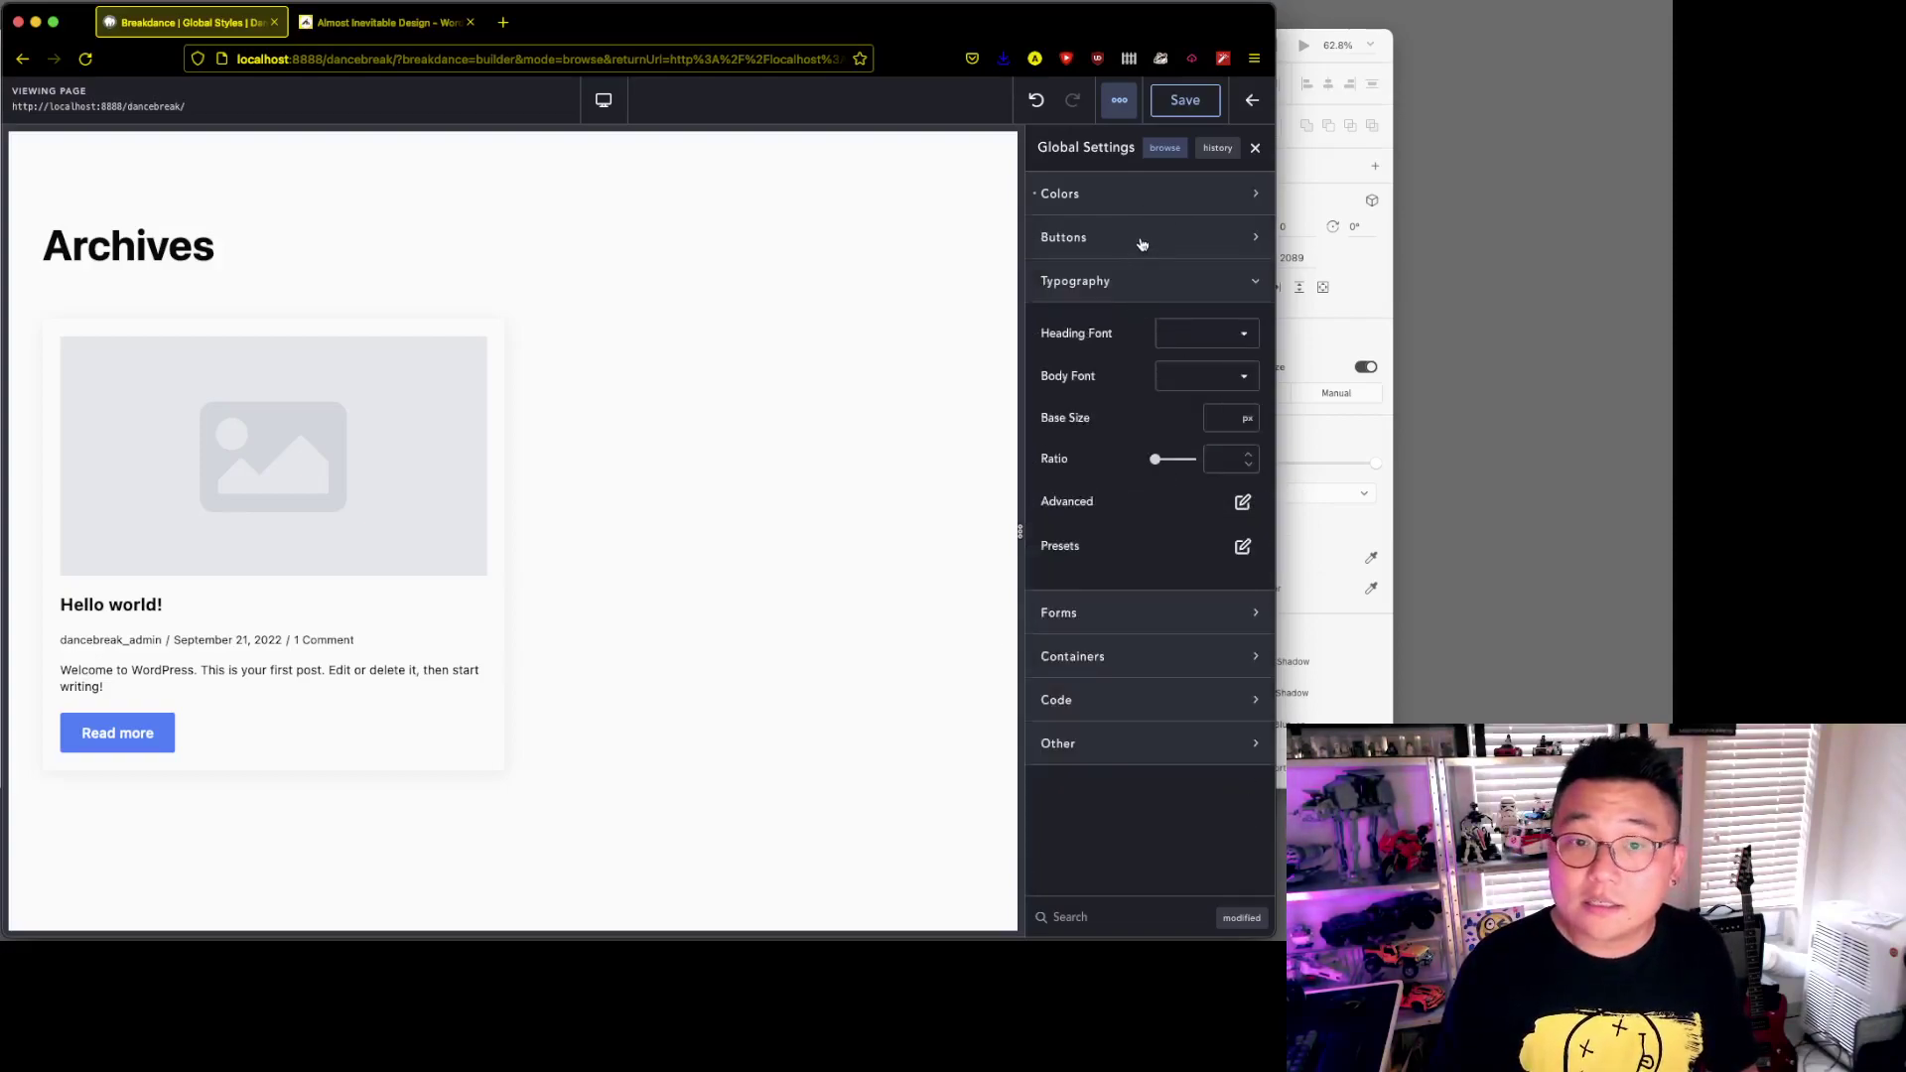
- In Adobe XD, duplicate the home hero's CHECK IT OUT button onto the empty pasteboard beside the artboard
click(1326, 431)
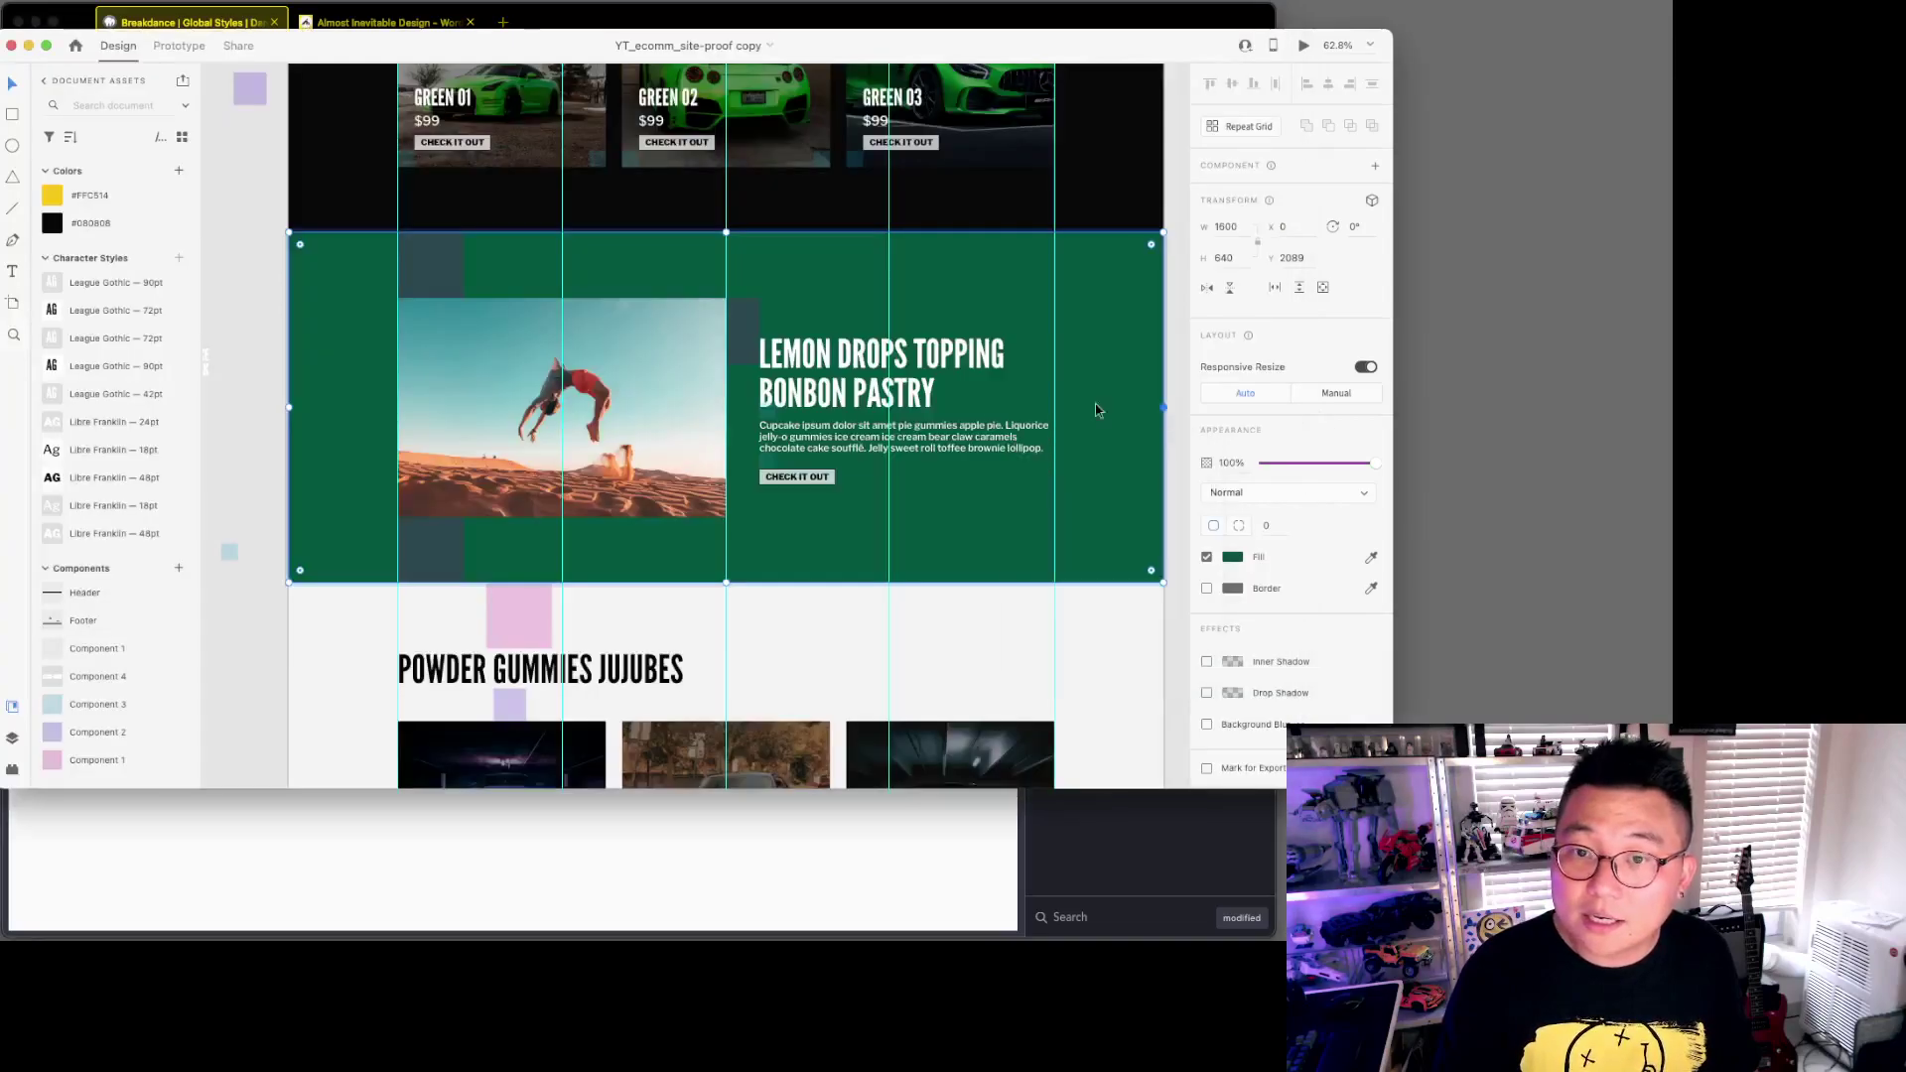
scroll(791, 552, up, 15)
scroll(797, 469, down, 5)
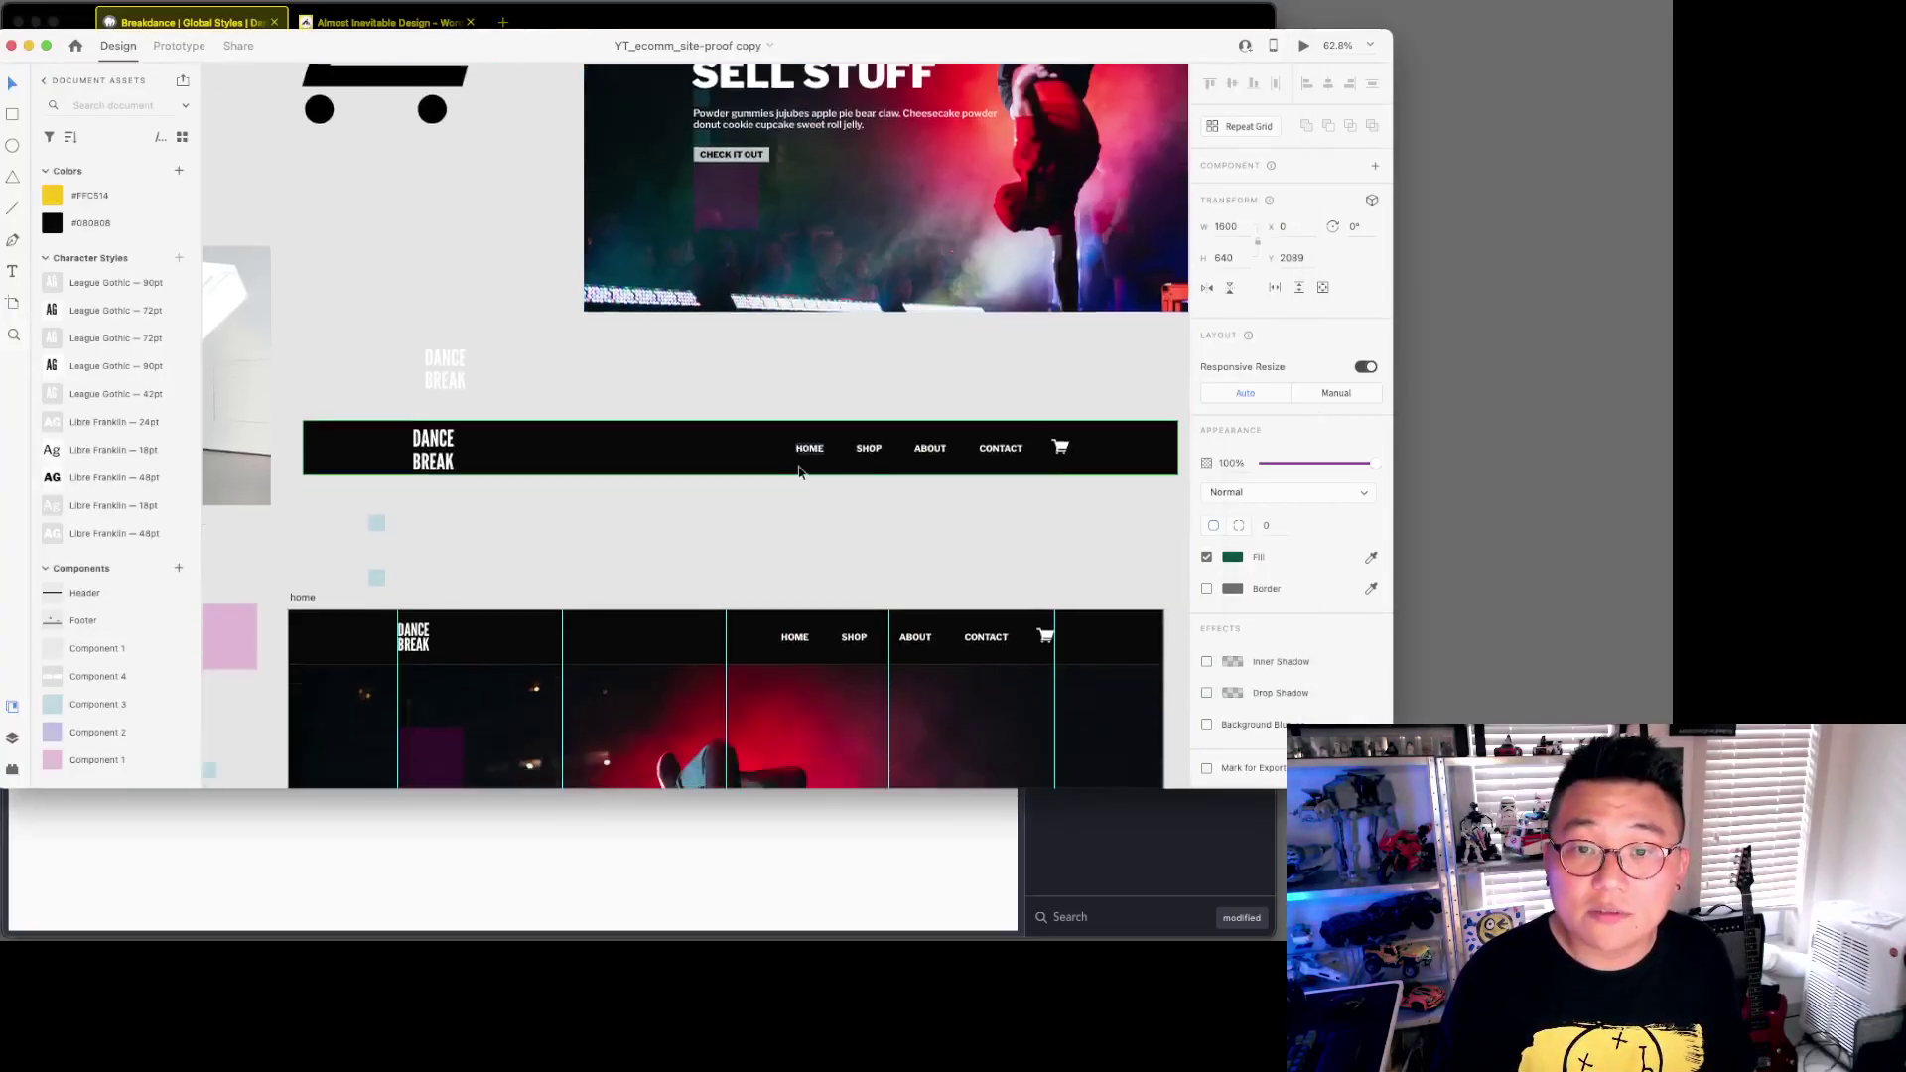
scroll(797, 470, left, 10)
scroll(795, 468, down, 3)
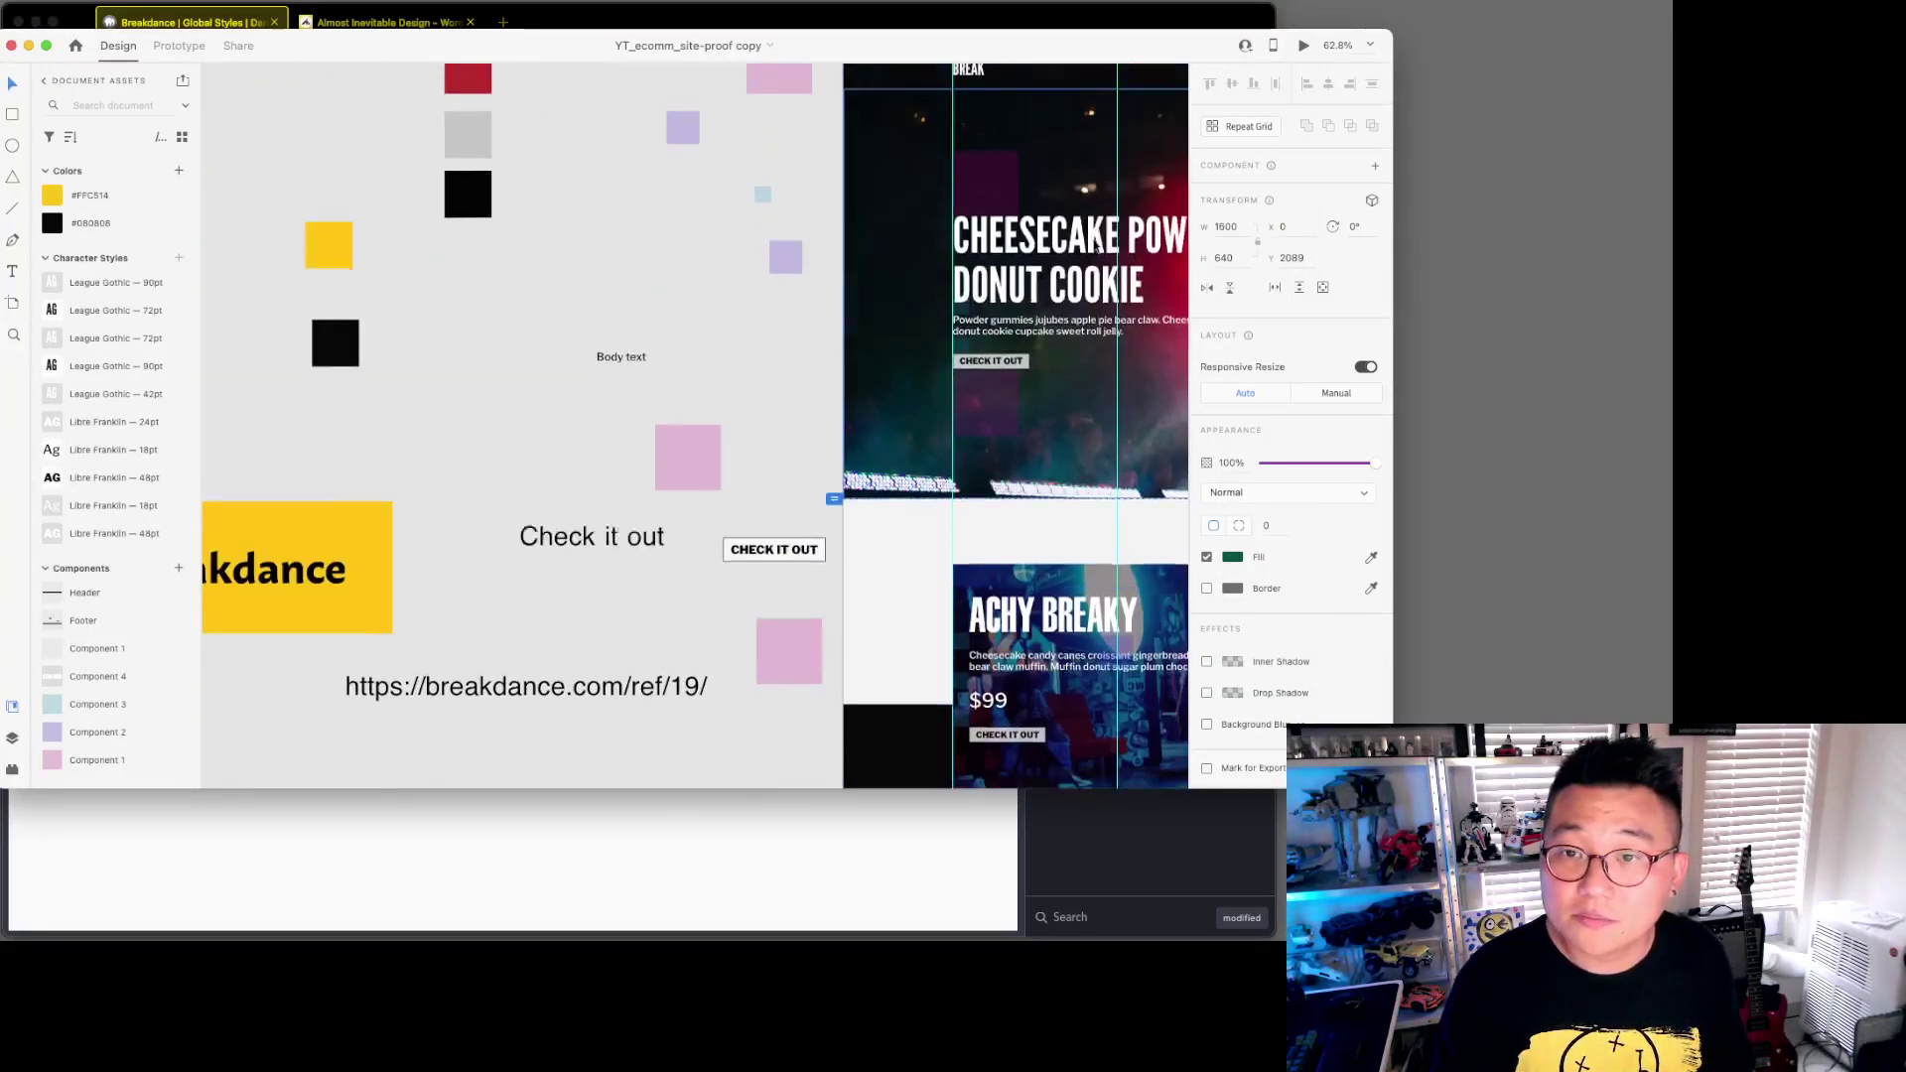
scroll(1034, 365, up, 5)
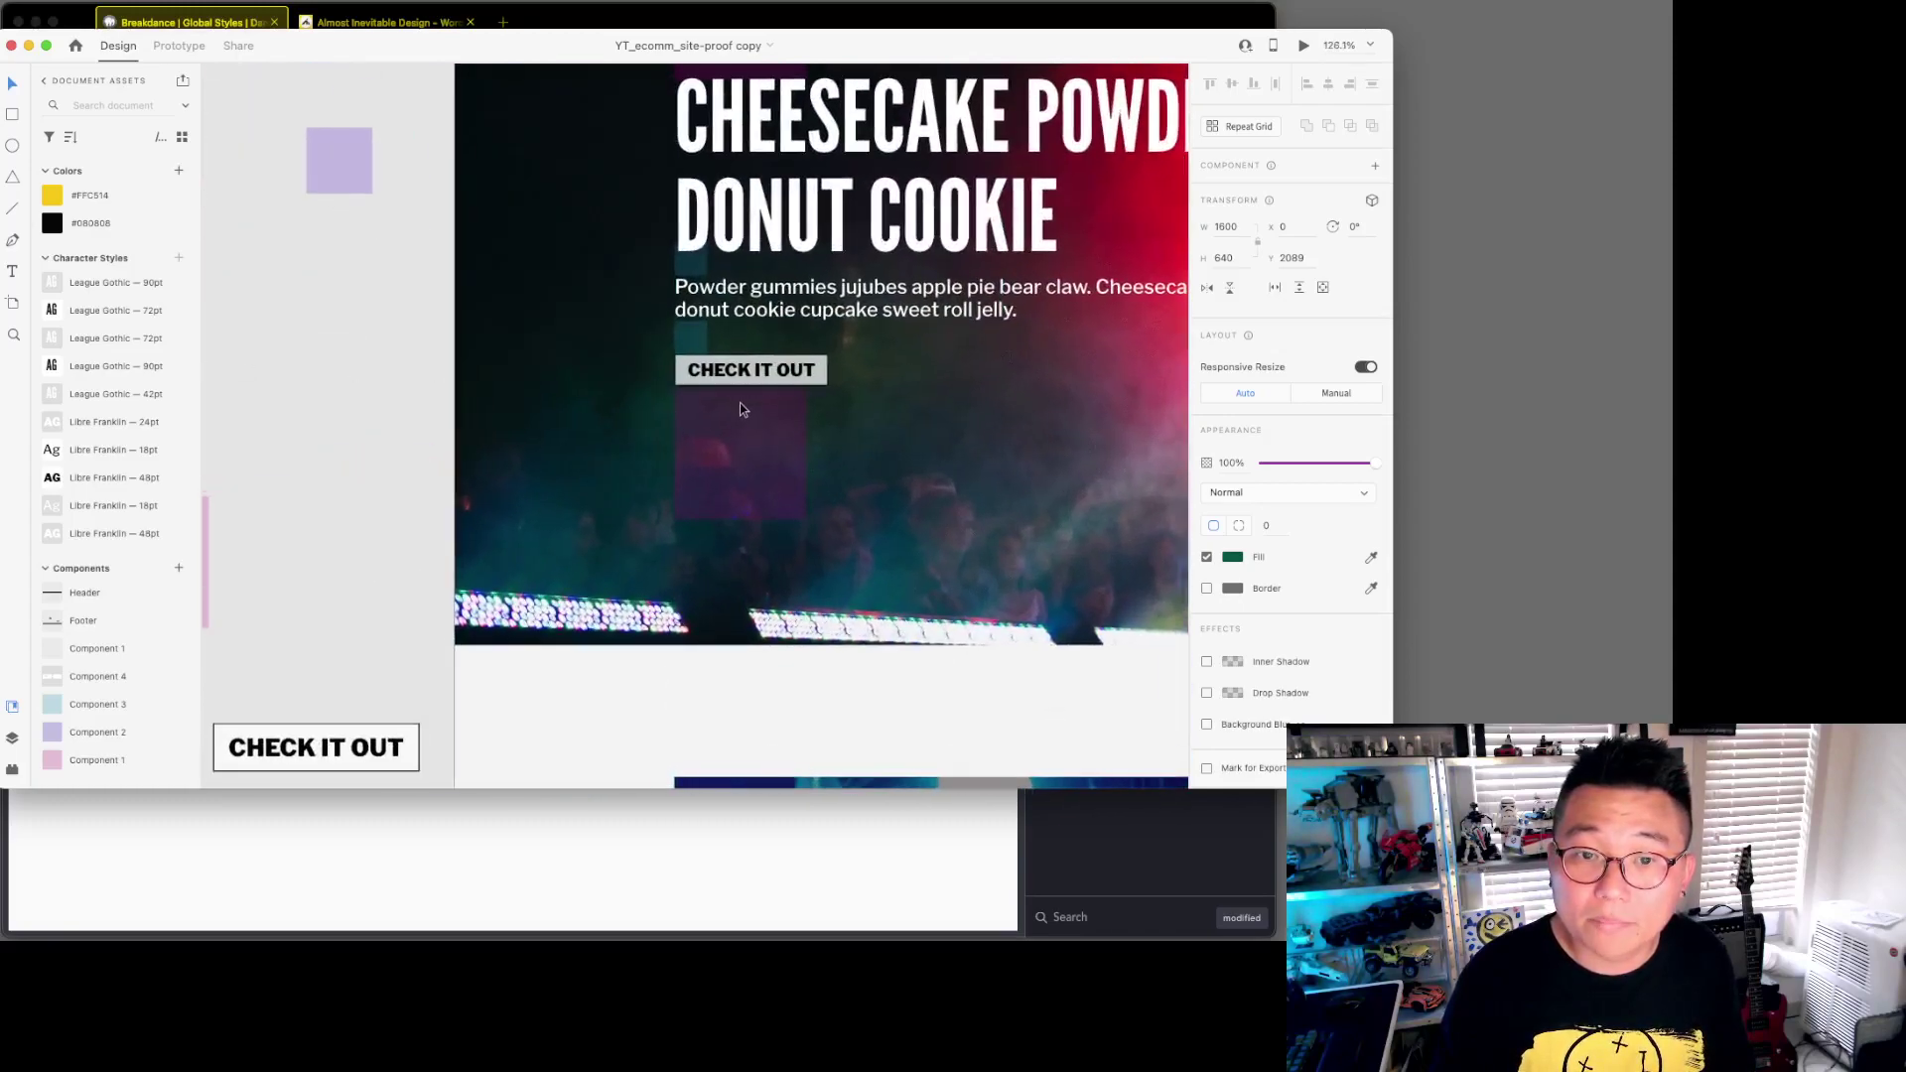
click(777, 365)
drag(776, 365, 301, 362)
scroll(407, 410, left, 5)
- Arrange the large bordered CHECK IT OUT button and the duplicated smaller one above each other beside the "Check it out" text
click(804, 751)
scroll(815, 641, right, 3)
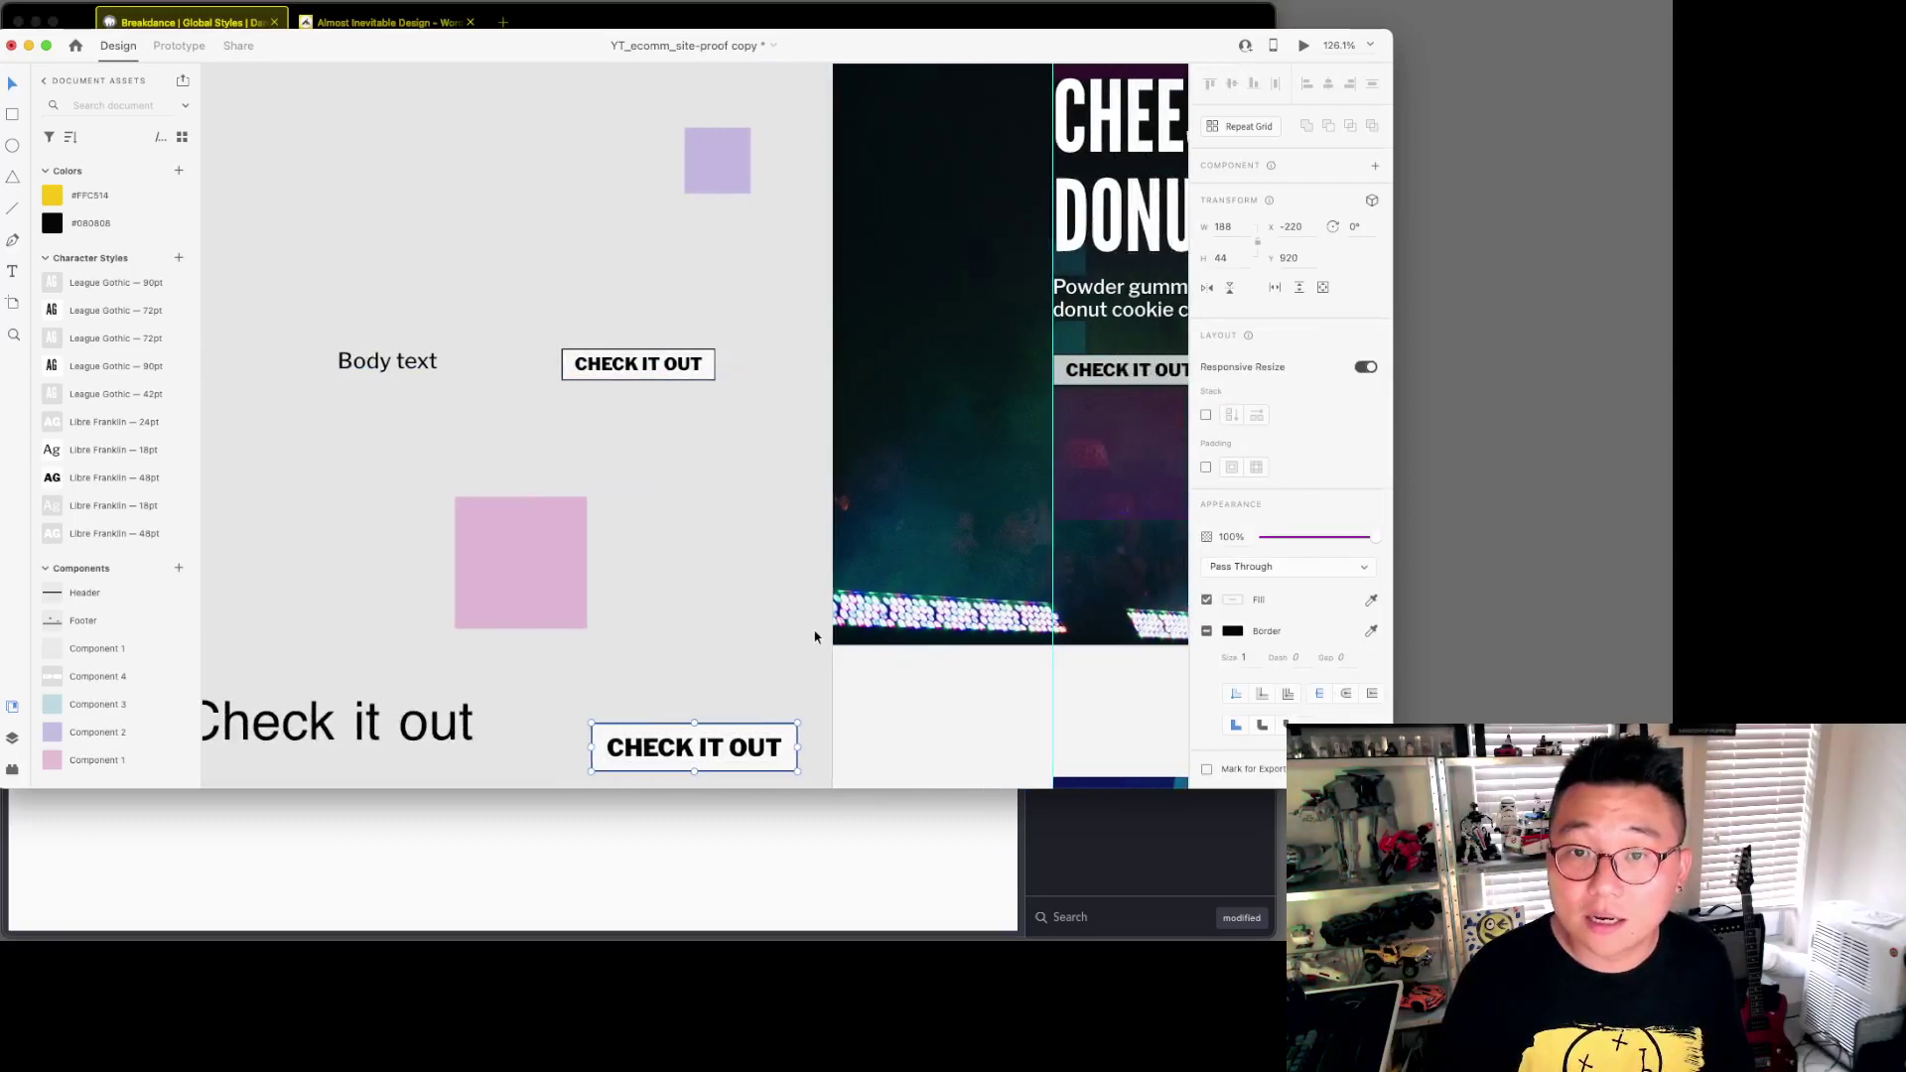
scroll(796, 629, down, 4)
drag(766, 673, 702, 618)
drag(685, 279, 661, 674)
click(804, 709)
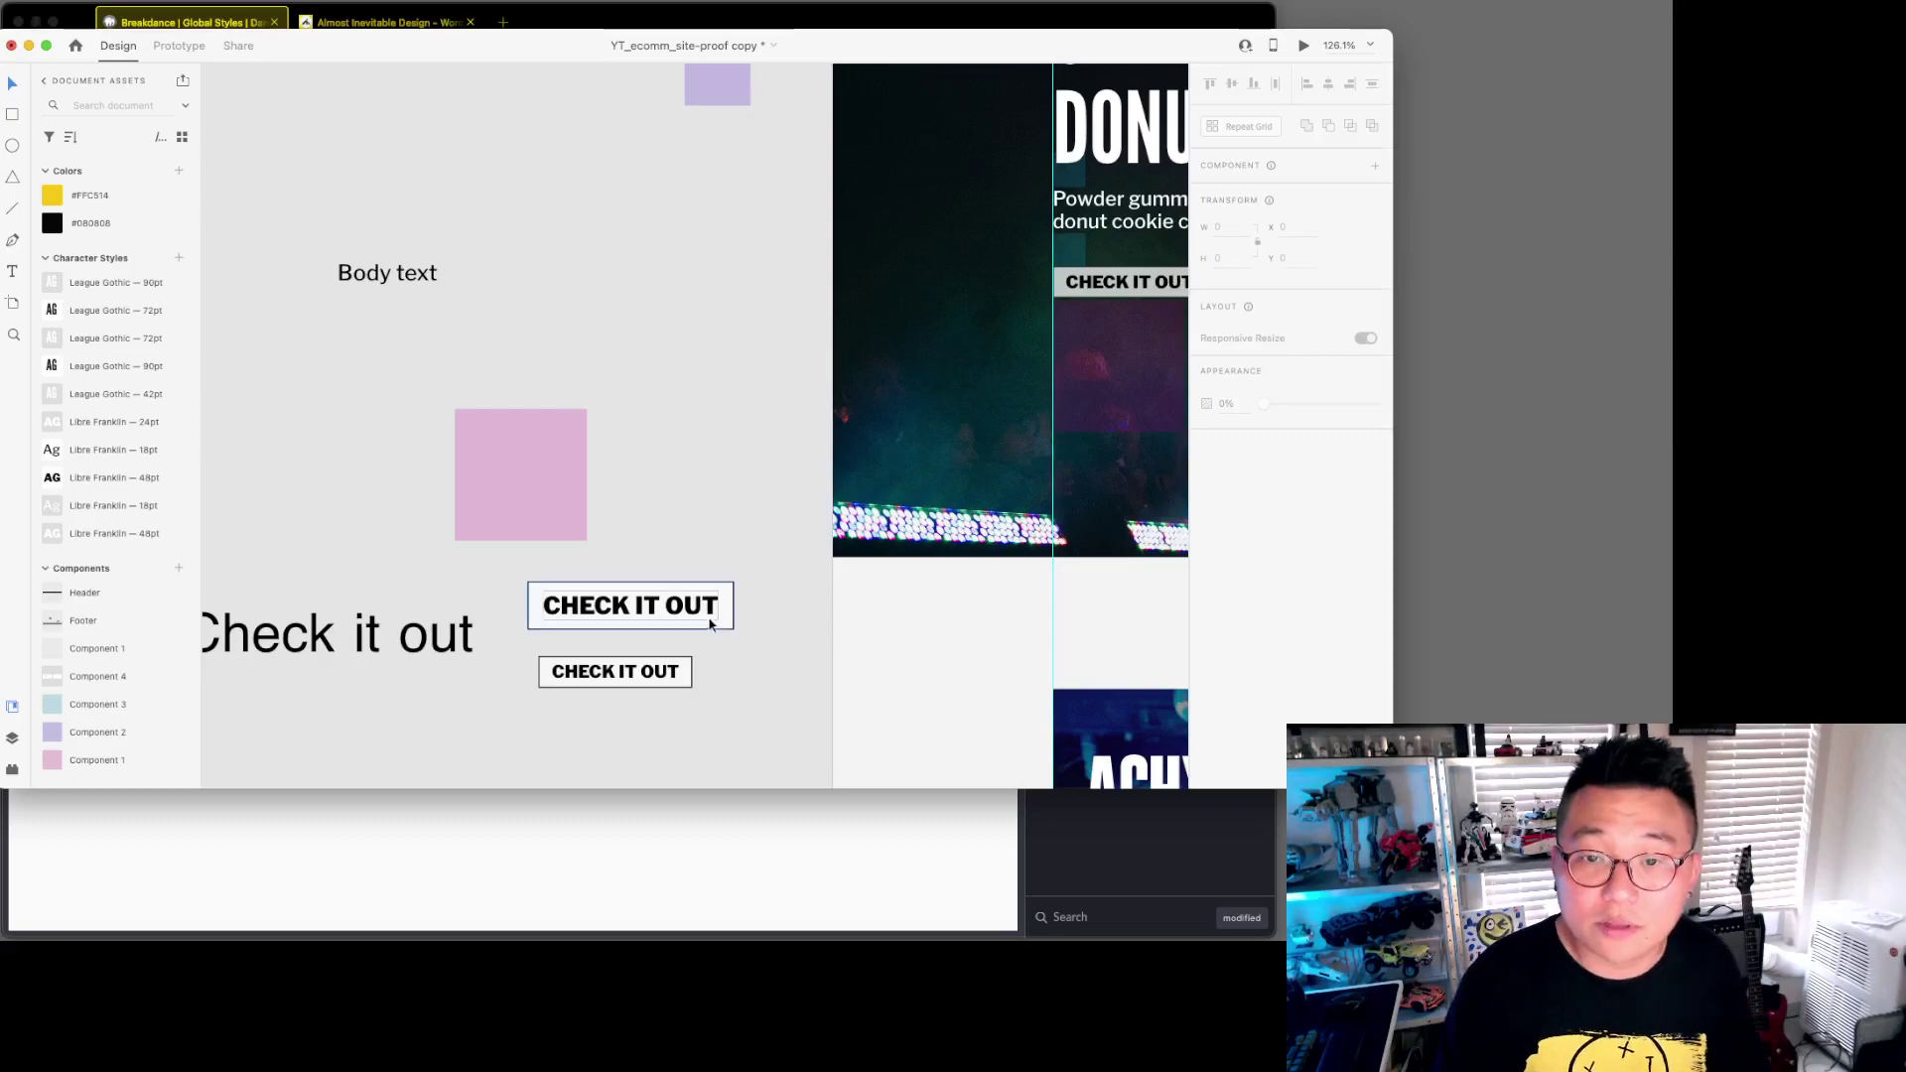
- Inspect the smaller CHECK IT OUT button's dimensions, along with its label's font, size, weight and fill colour
click(674, 673)
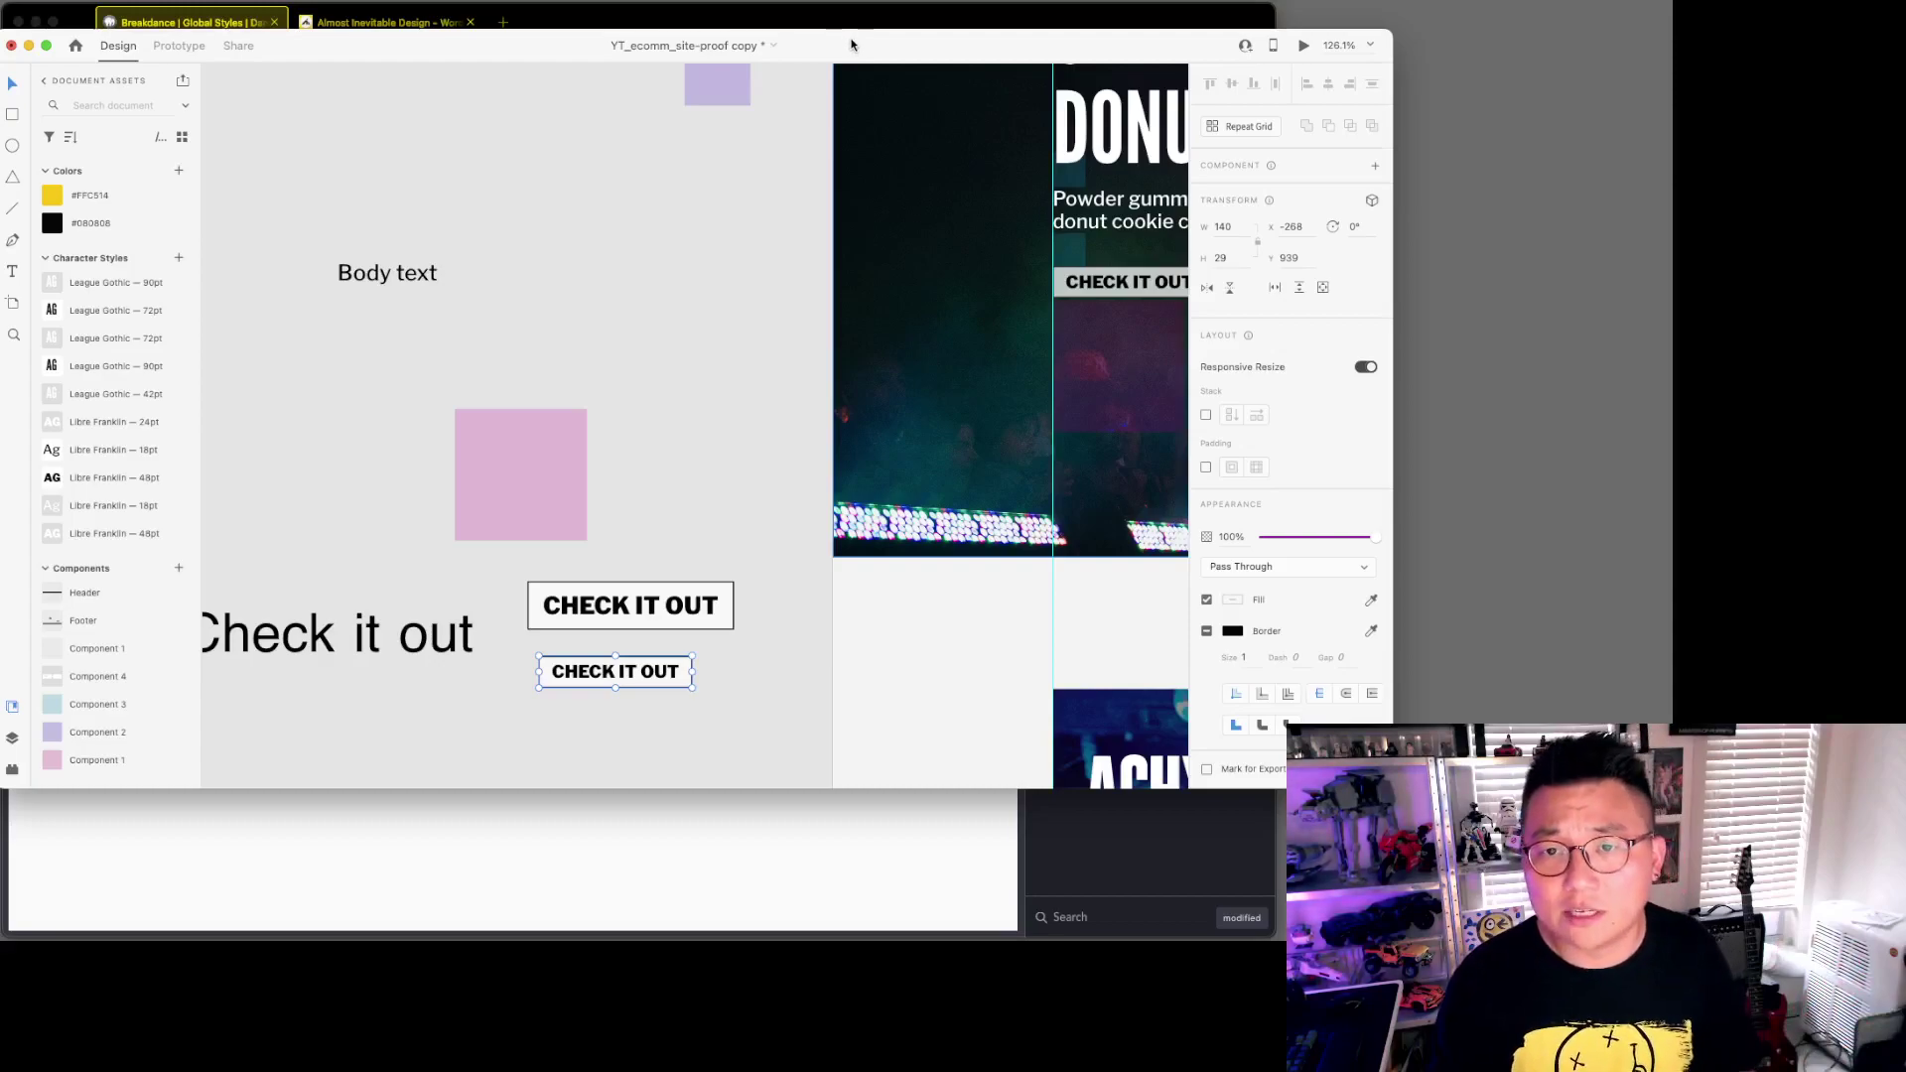
scroll(699, 504, down, 5)
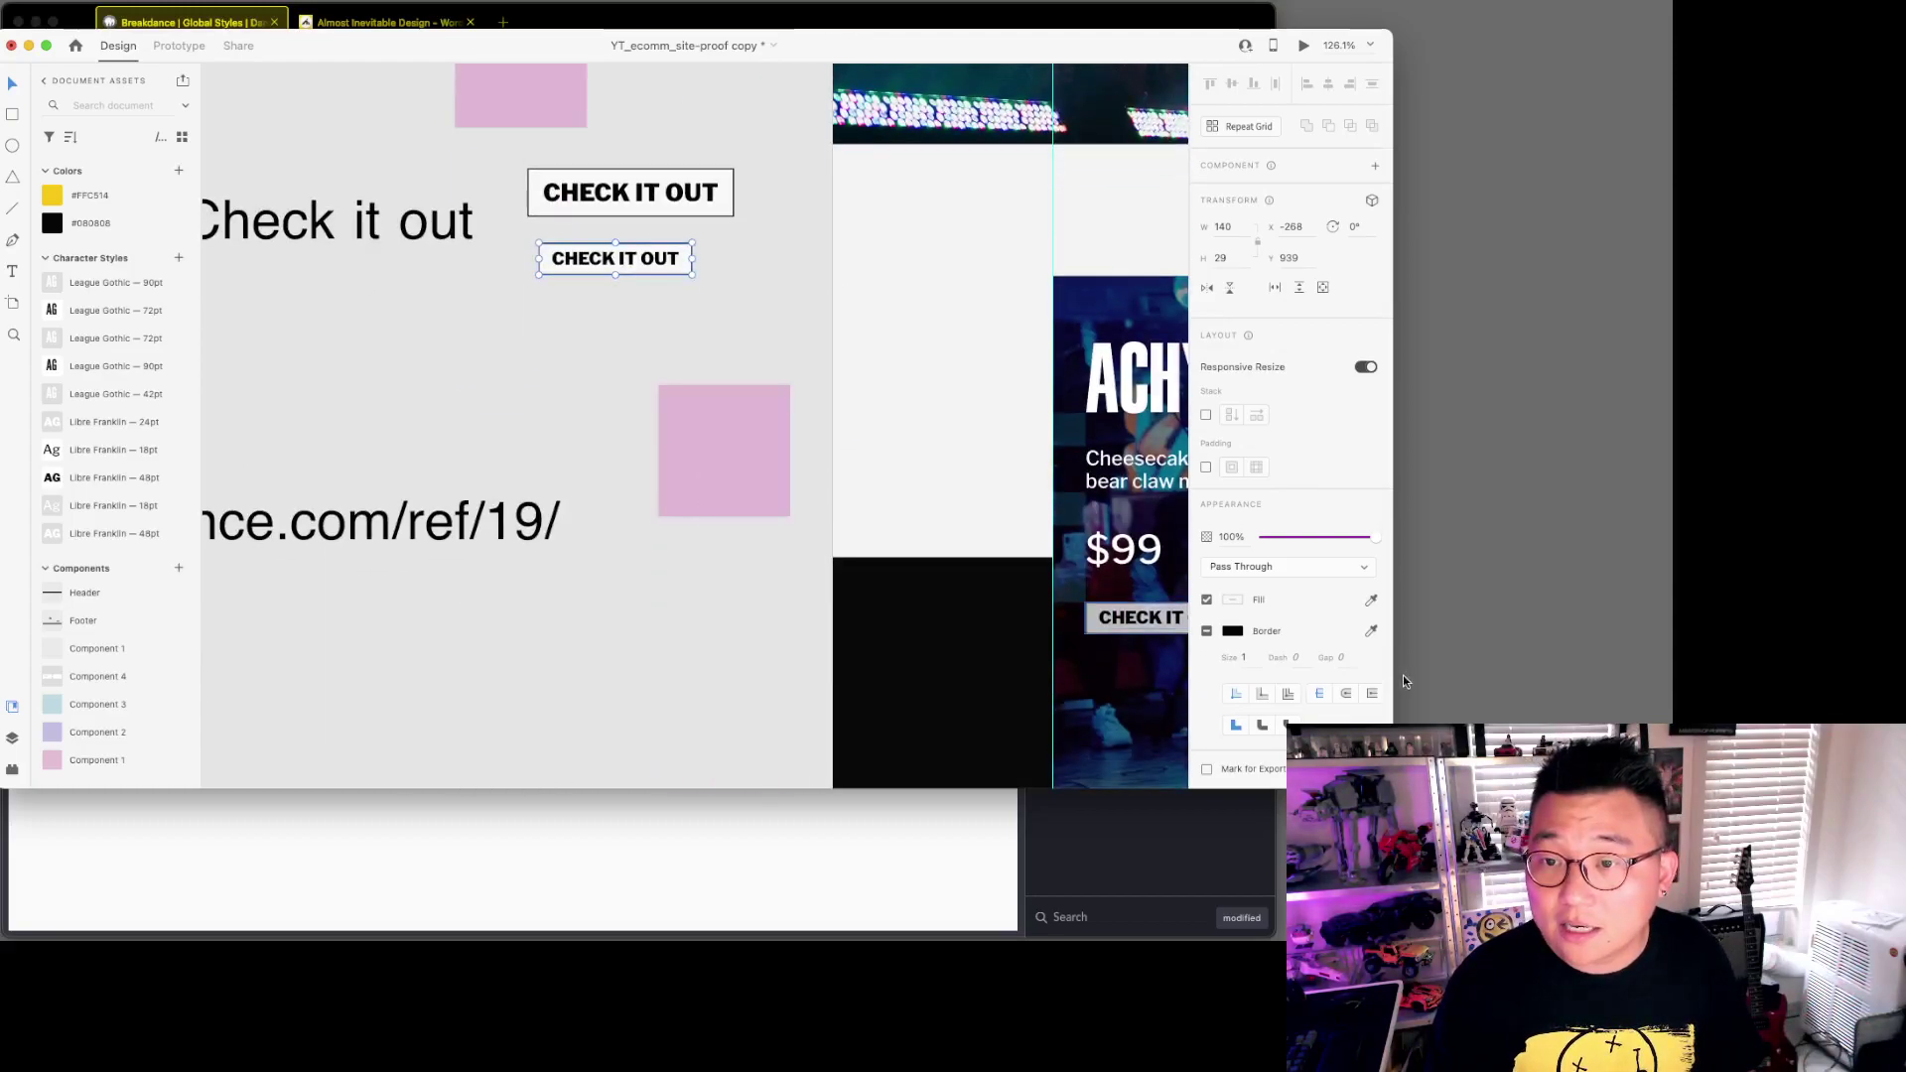
double_click(647, 262)
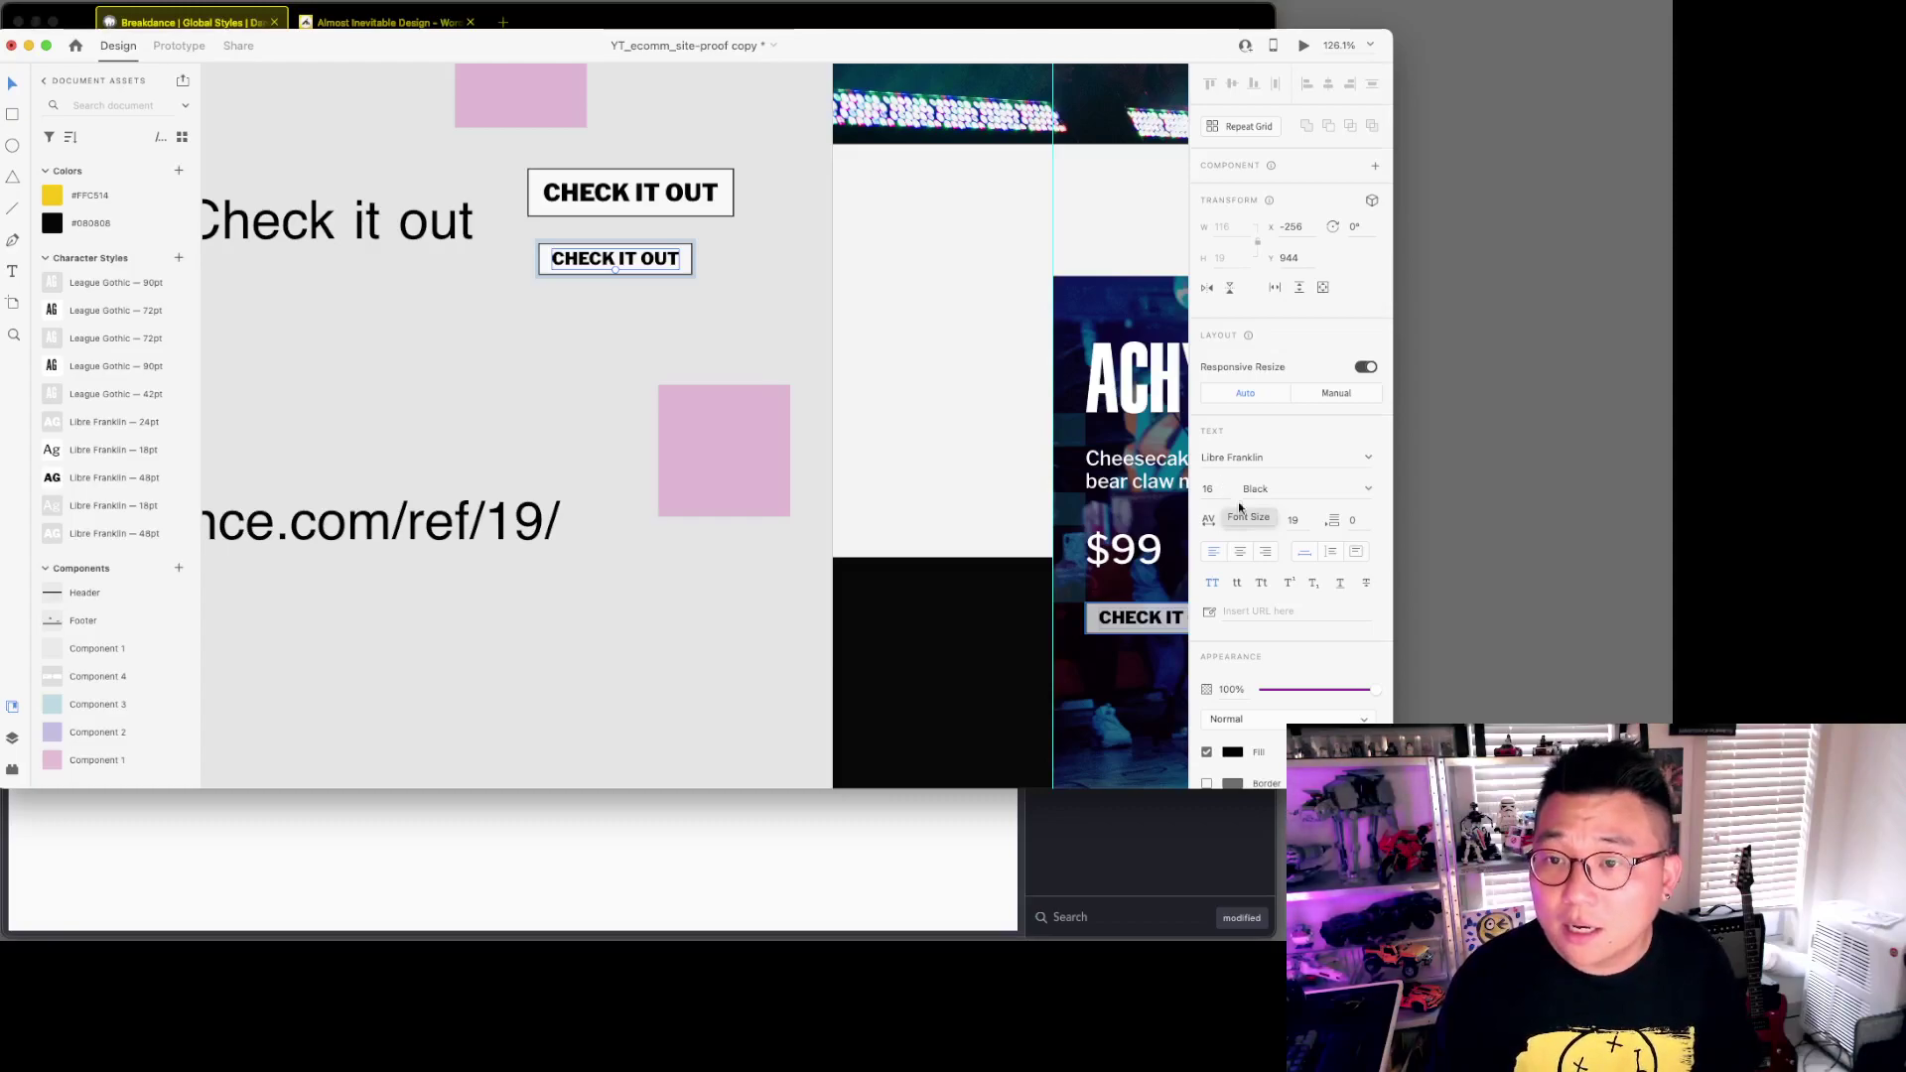
scroll(1292, 667, down, 4)
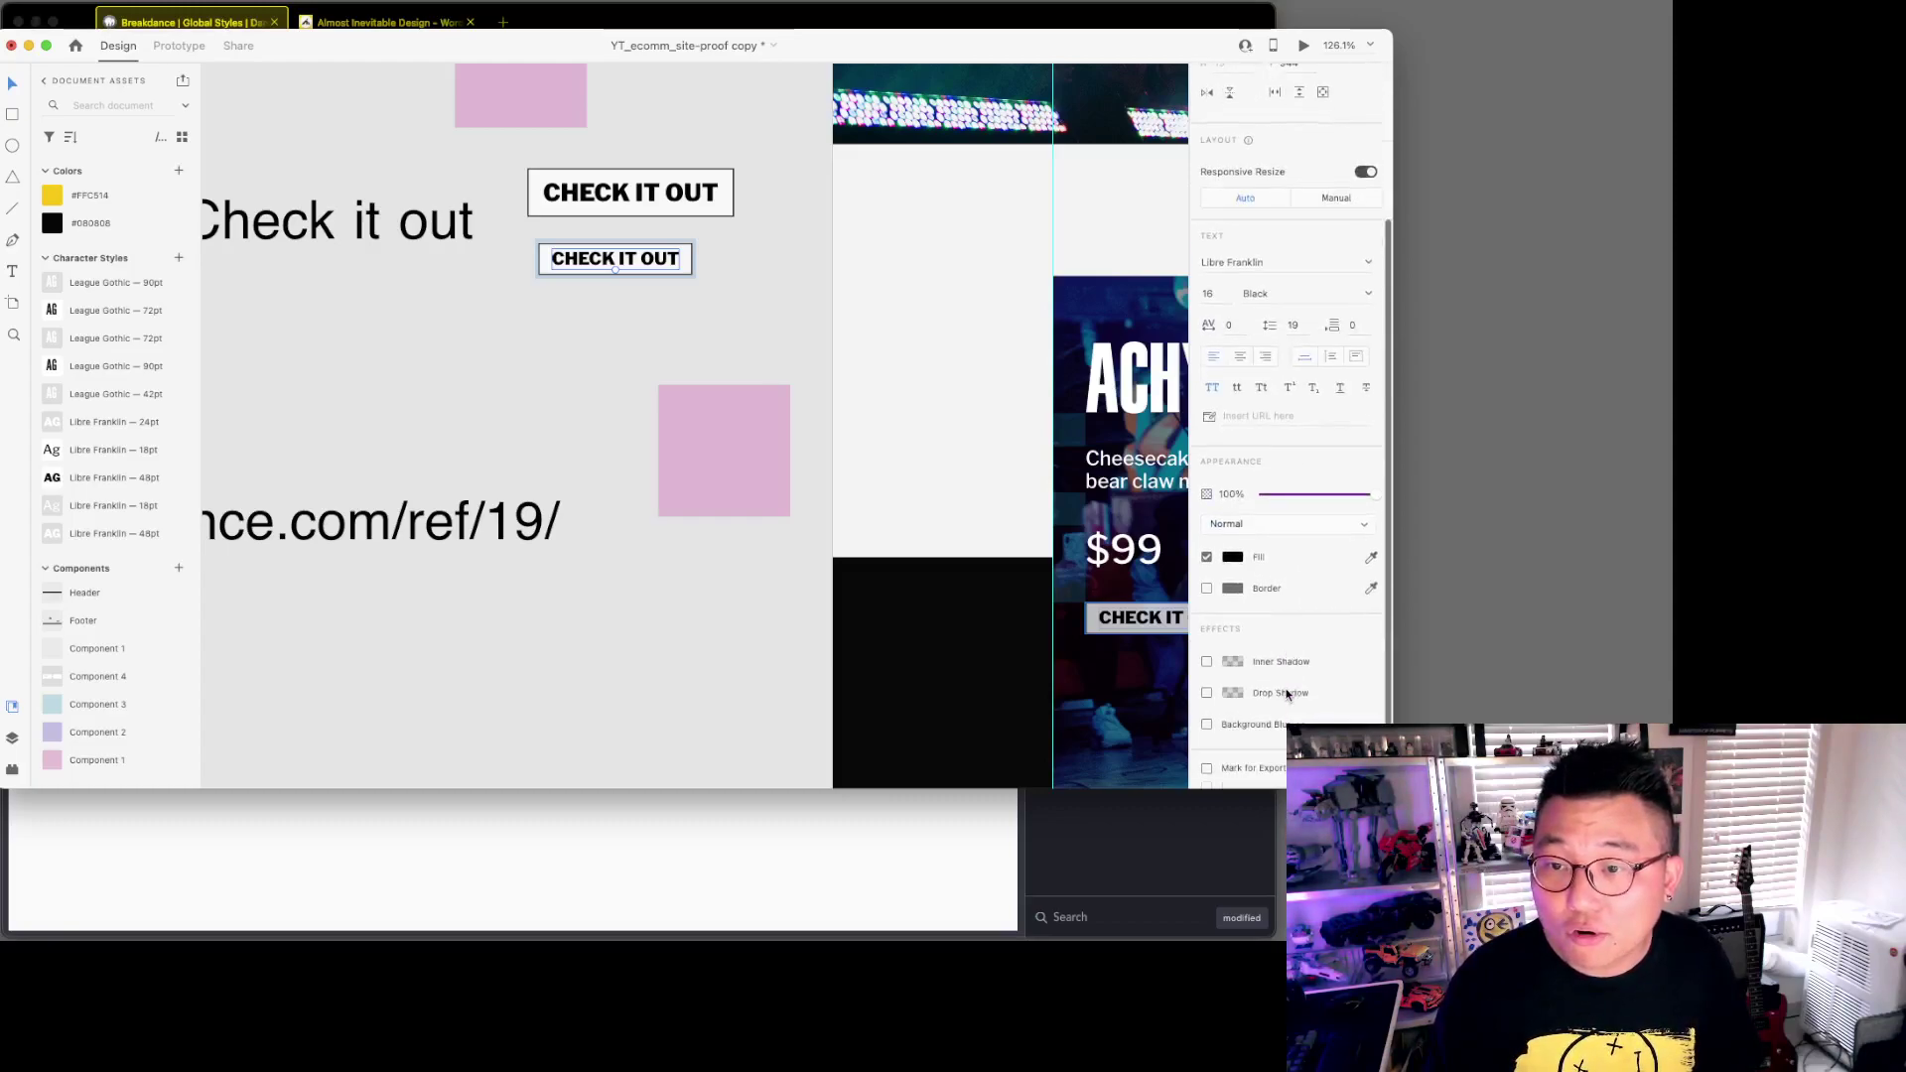
click(1233, 558)
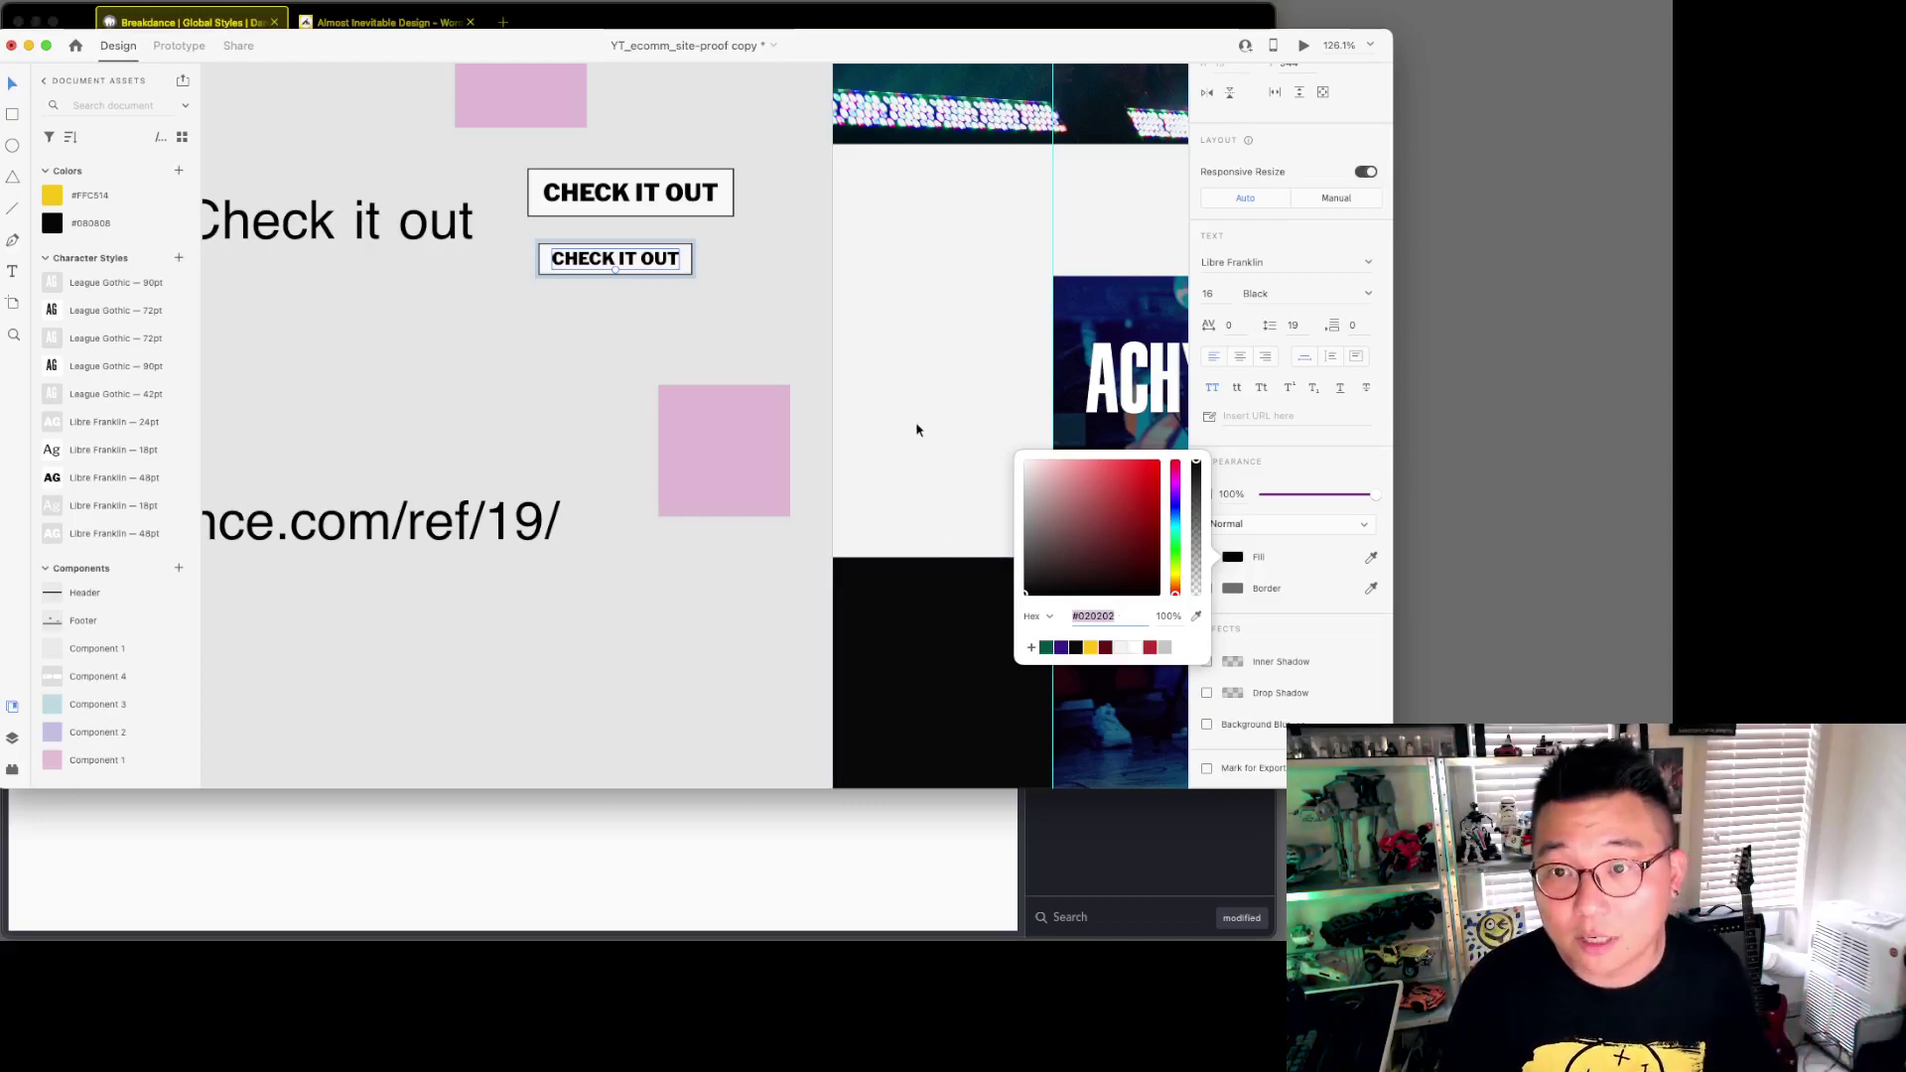
click(1128, 405)
- Inspect the smaller CHECK IT OUT button's background fill colour, opacity and border settings
click(616, 256)
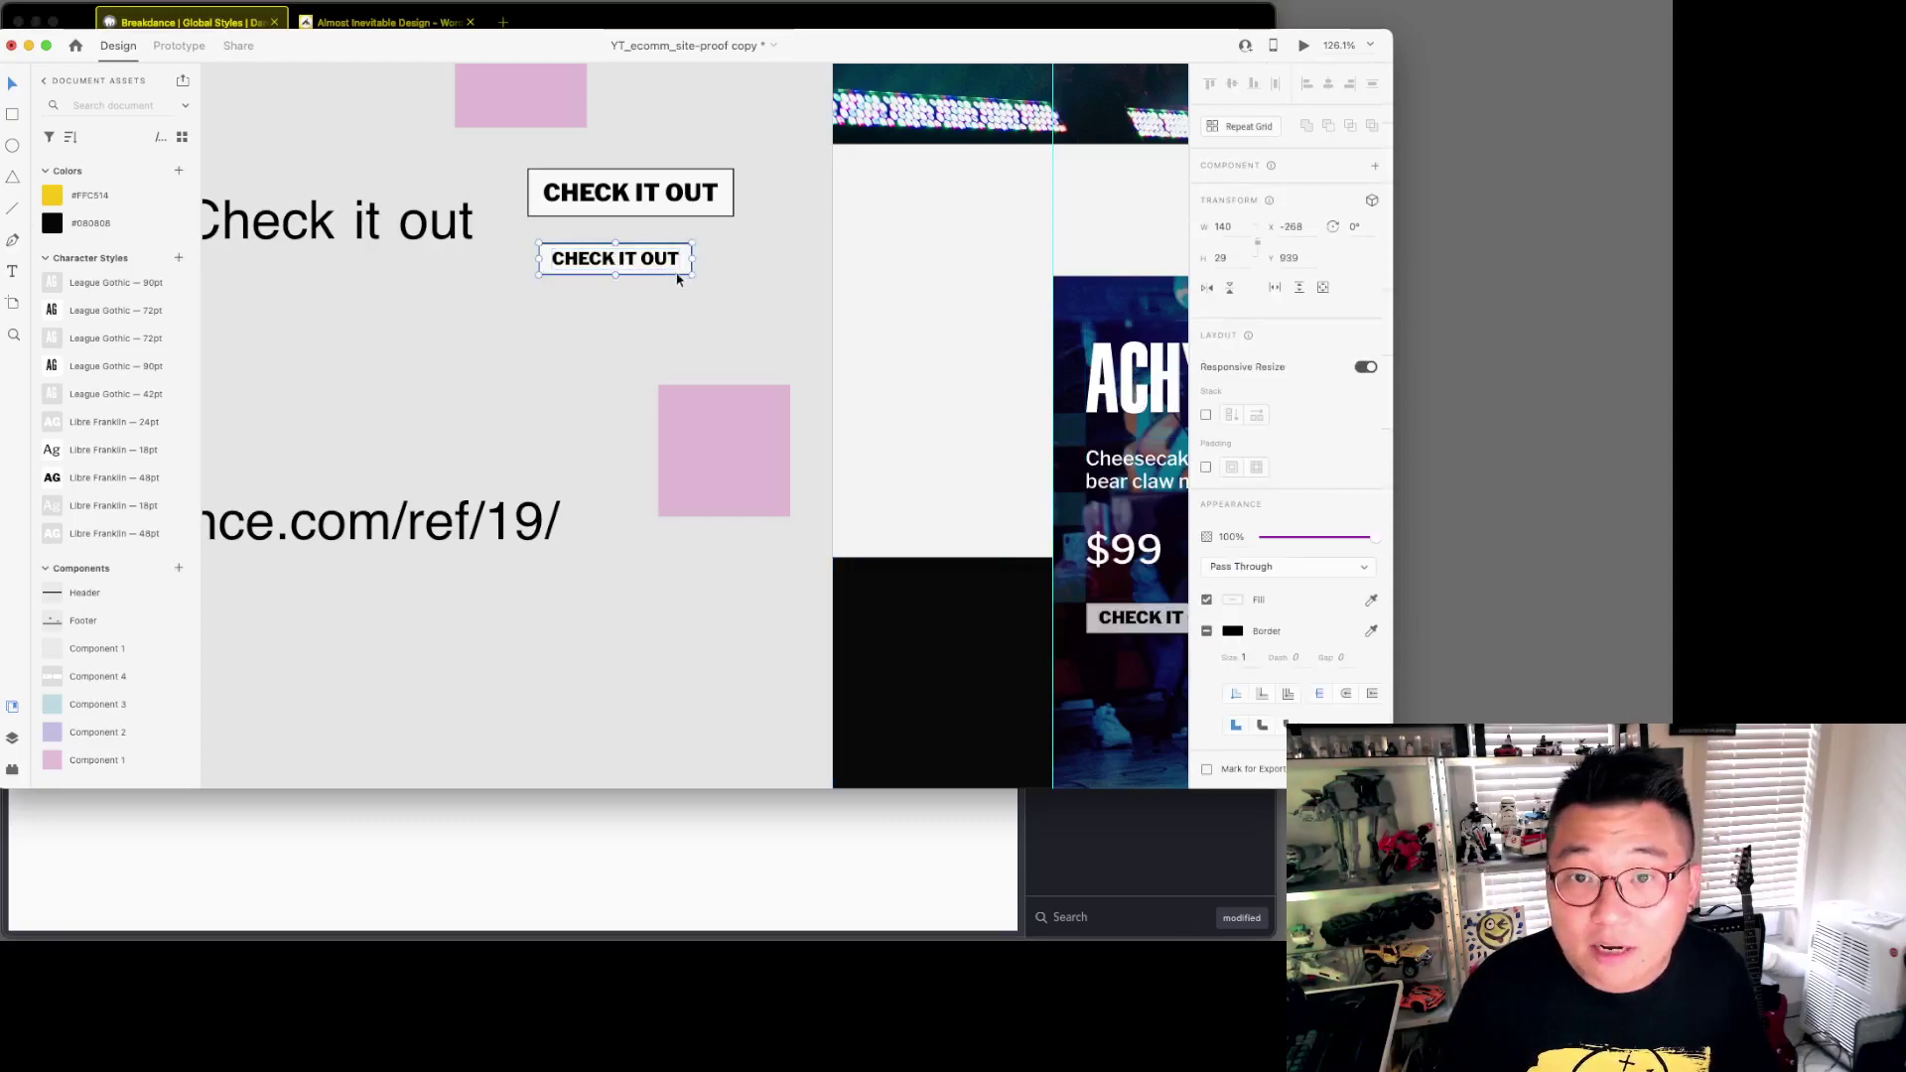
click(1233, 601)
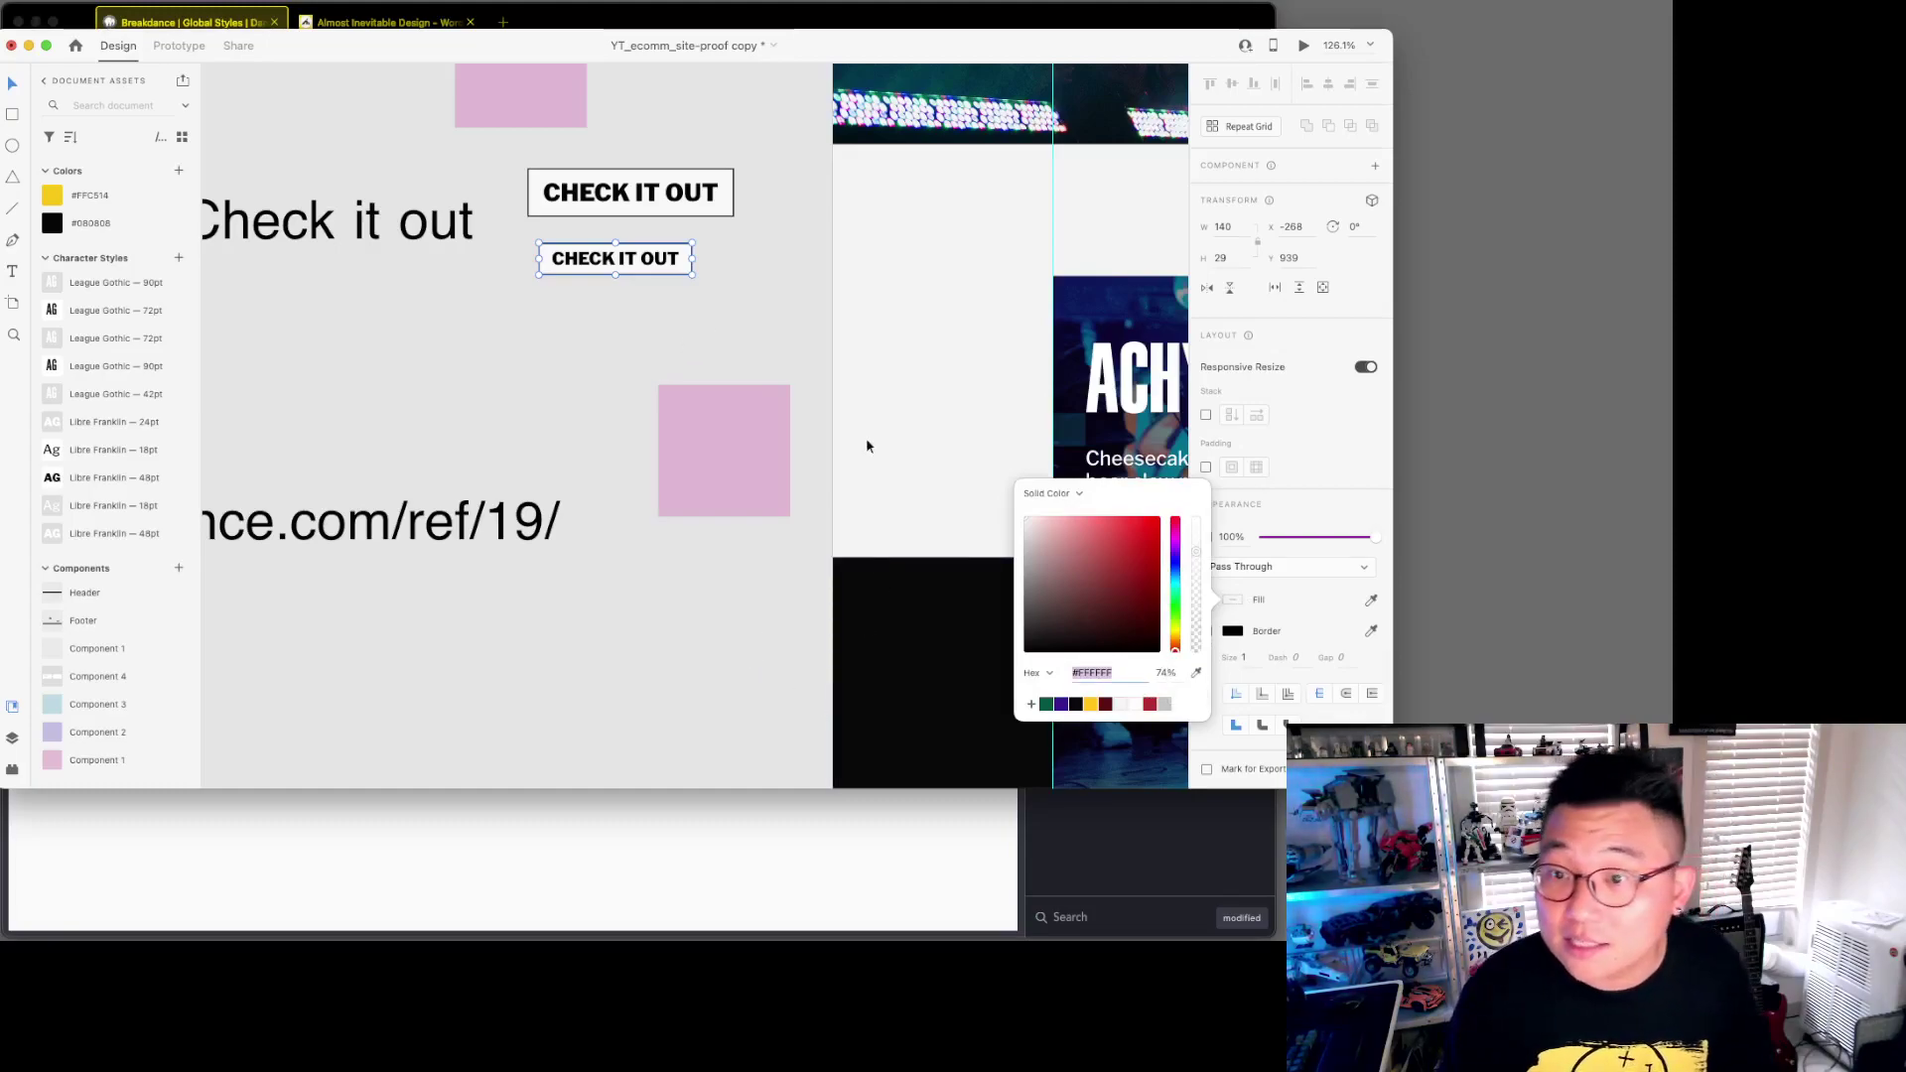
click(894, 459)
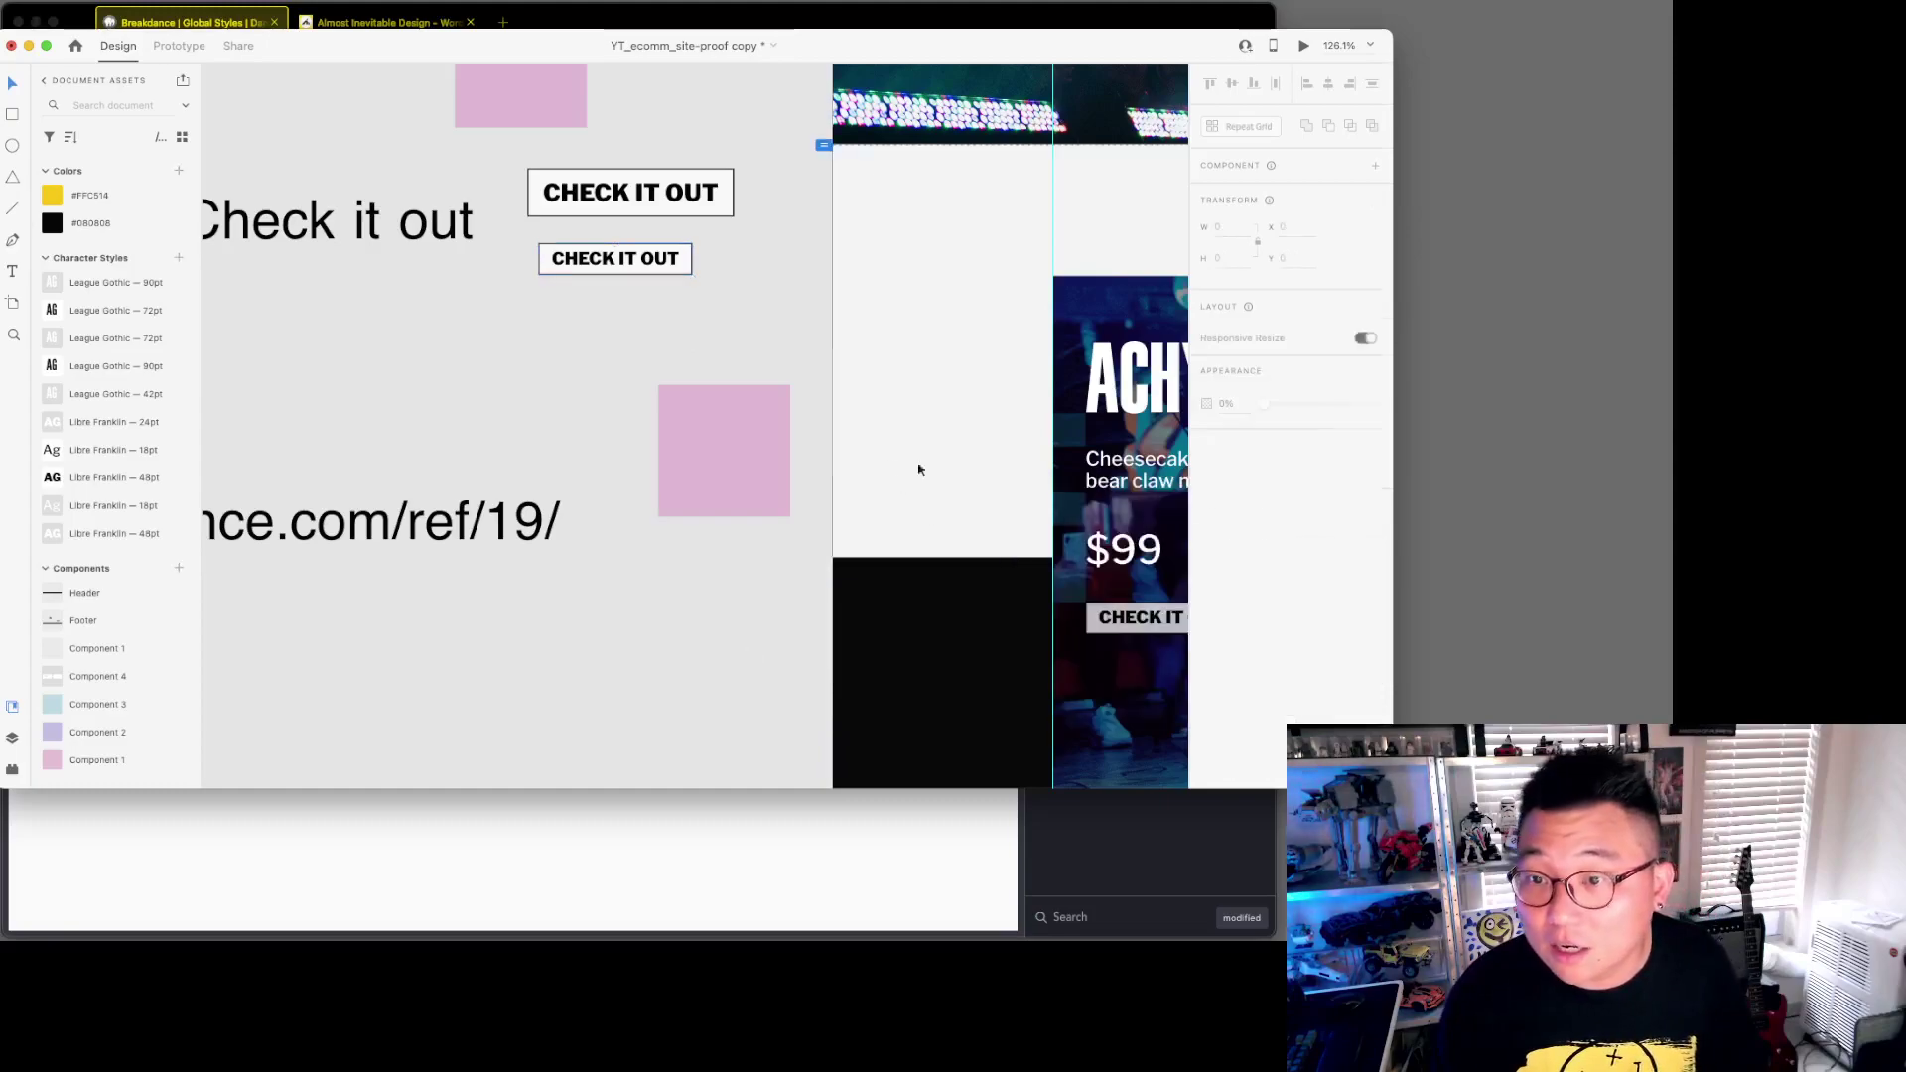
click(689, 268)
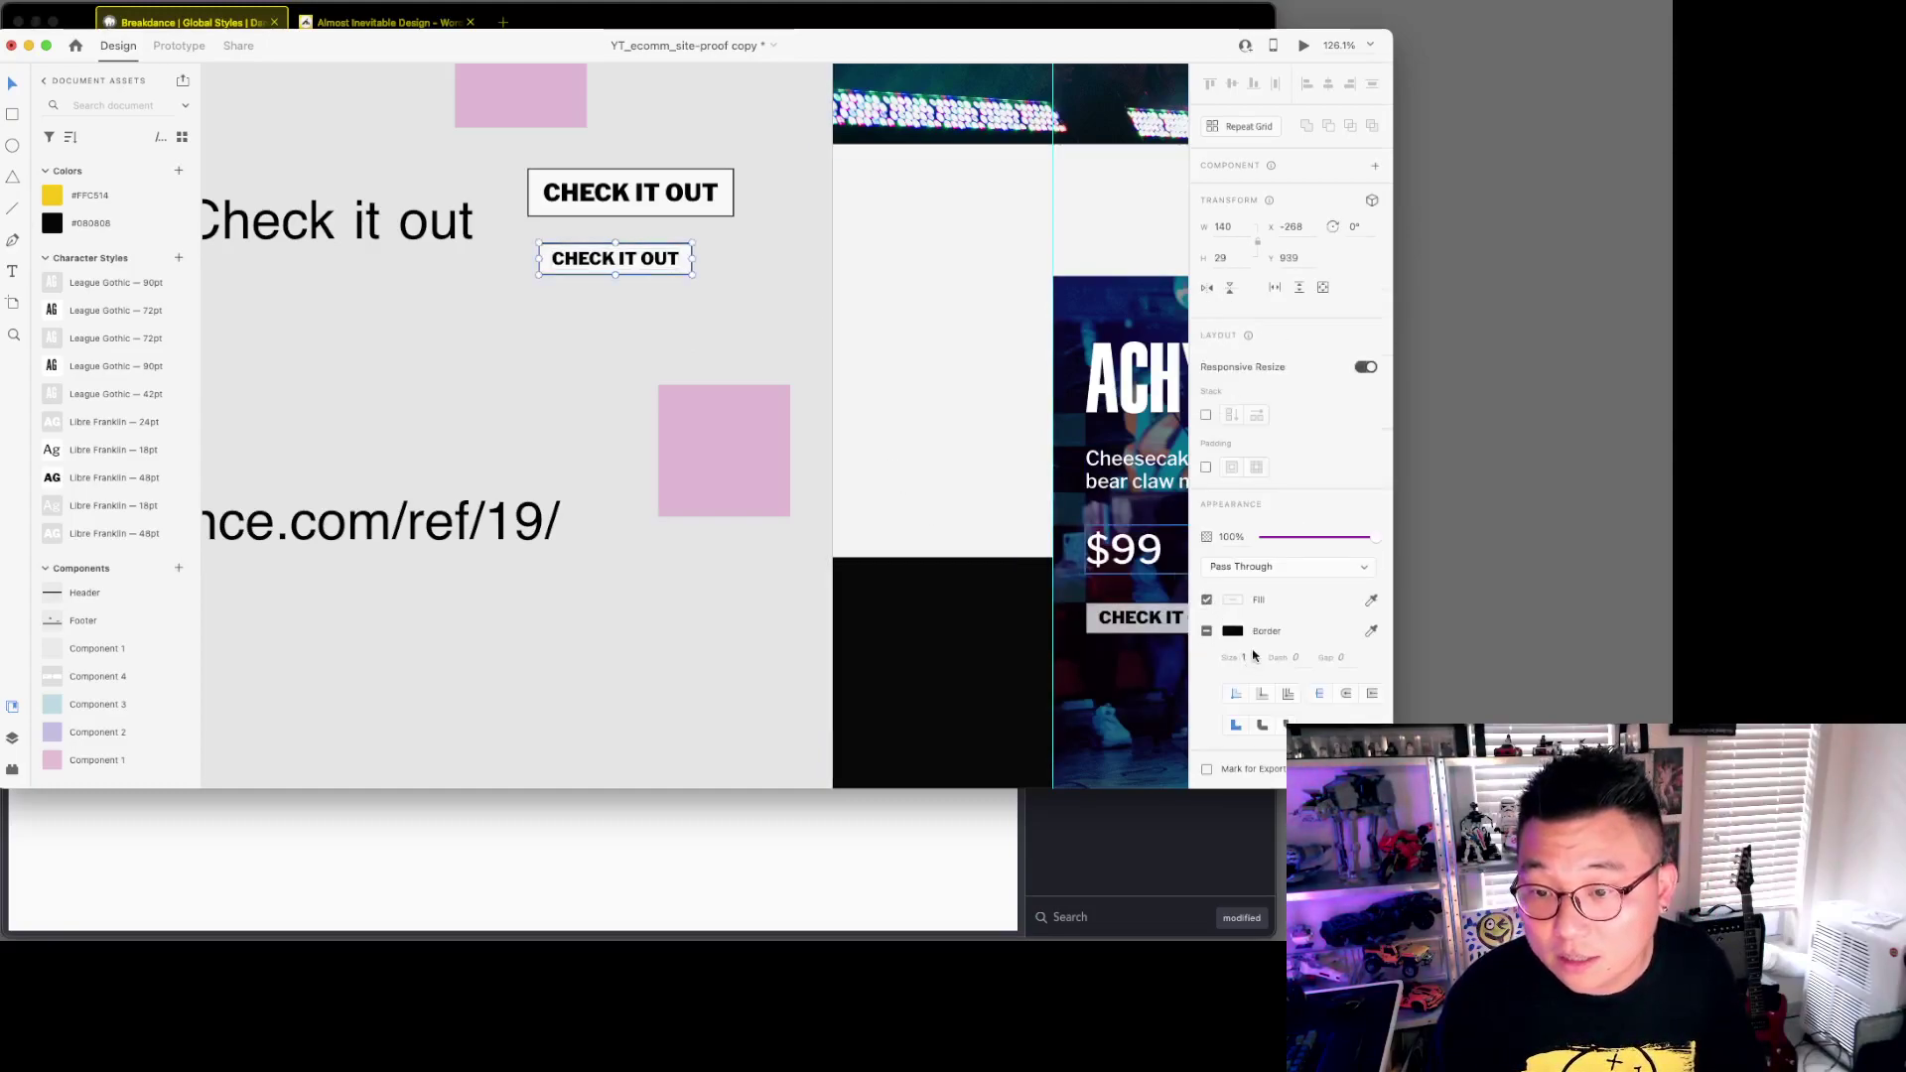
- Switch back to Breakdance, expand the Buttons global settings, and look through the Primary button's options and size settings
click(599, 855)
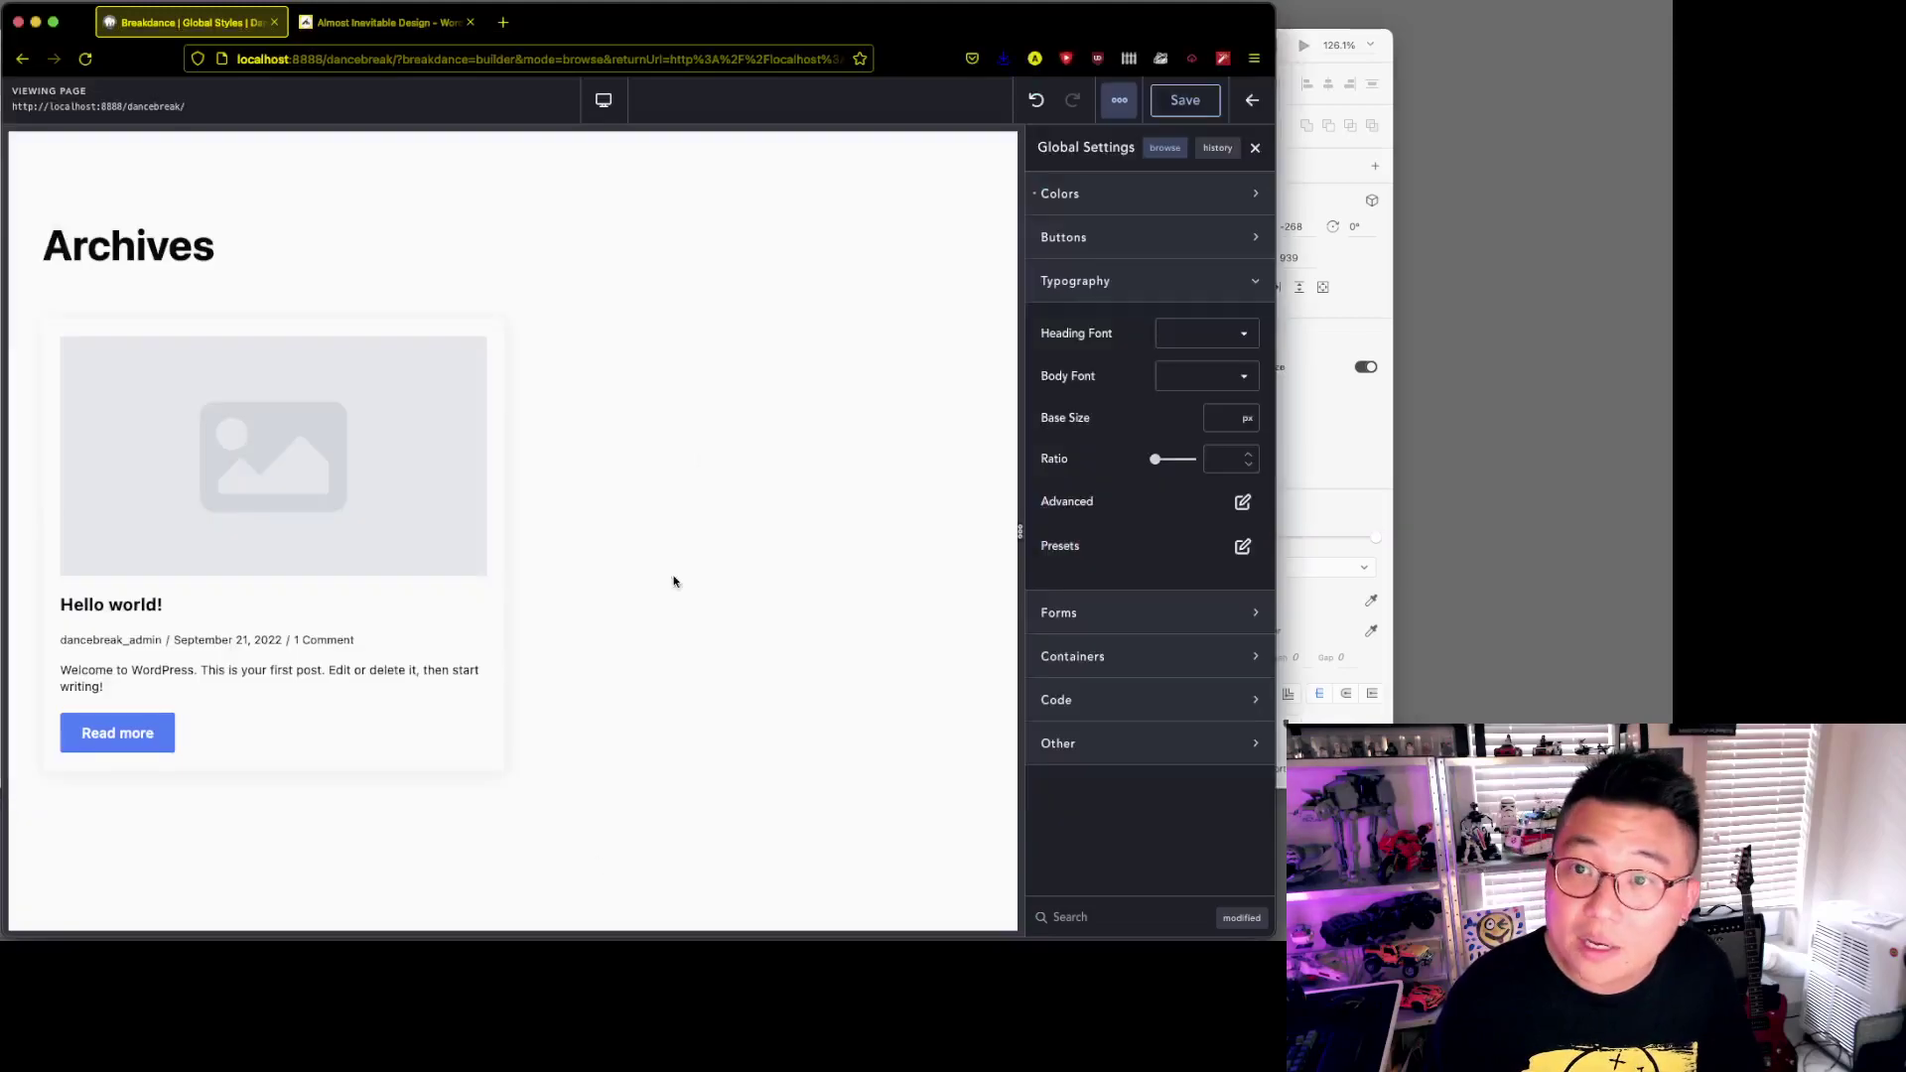
click(1162, 238)
click(1242, 291)
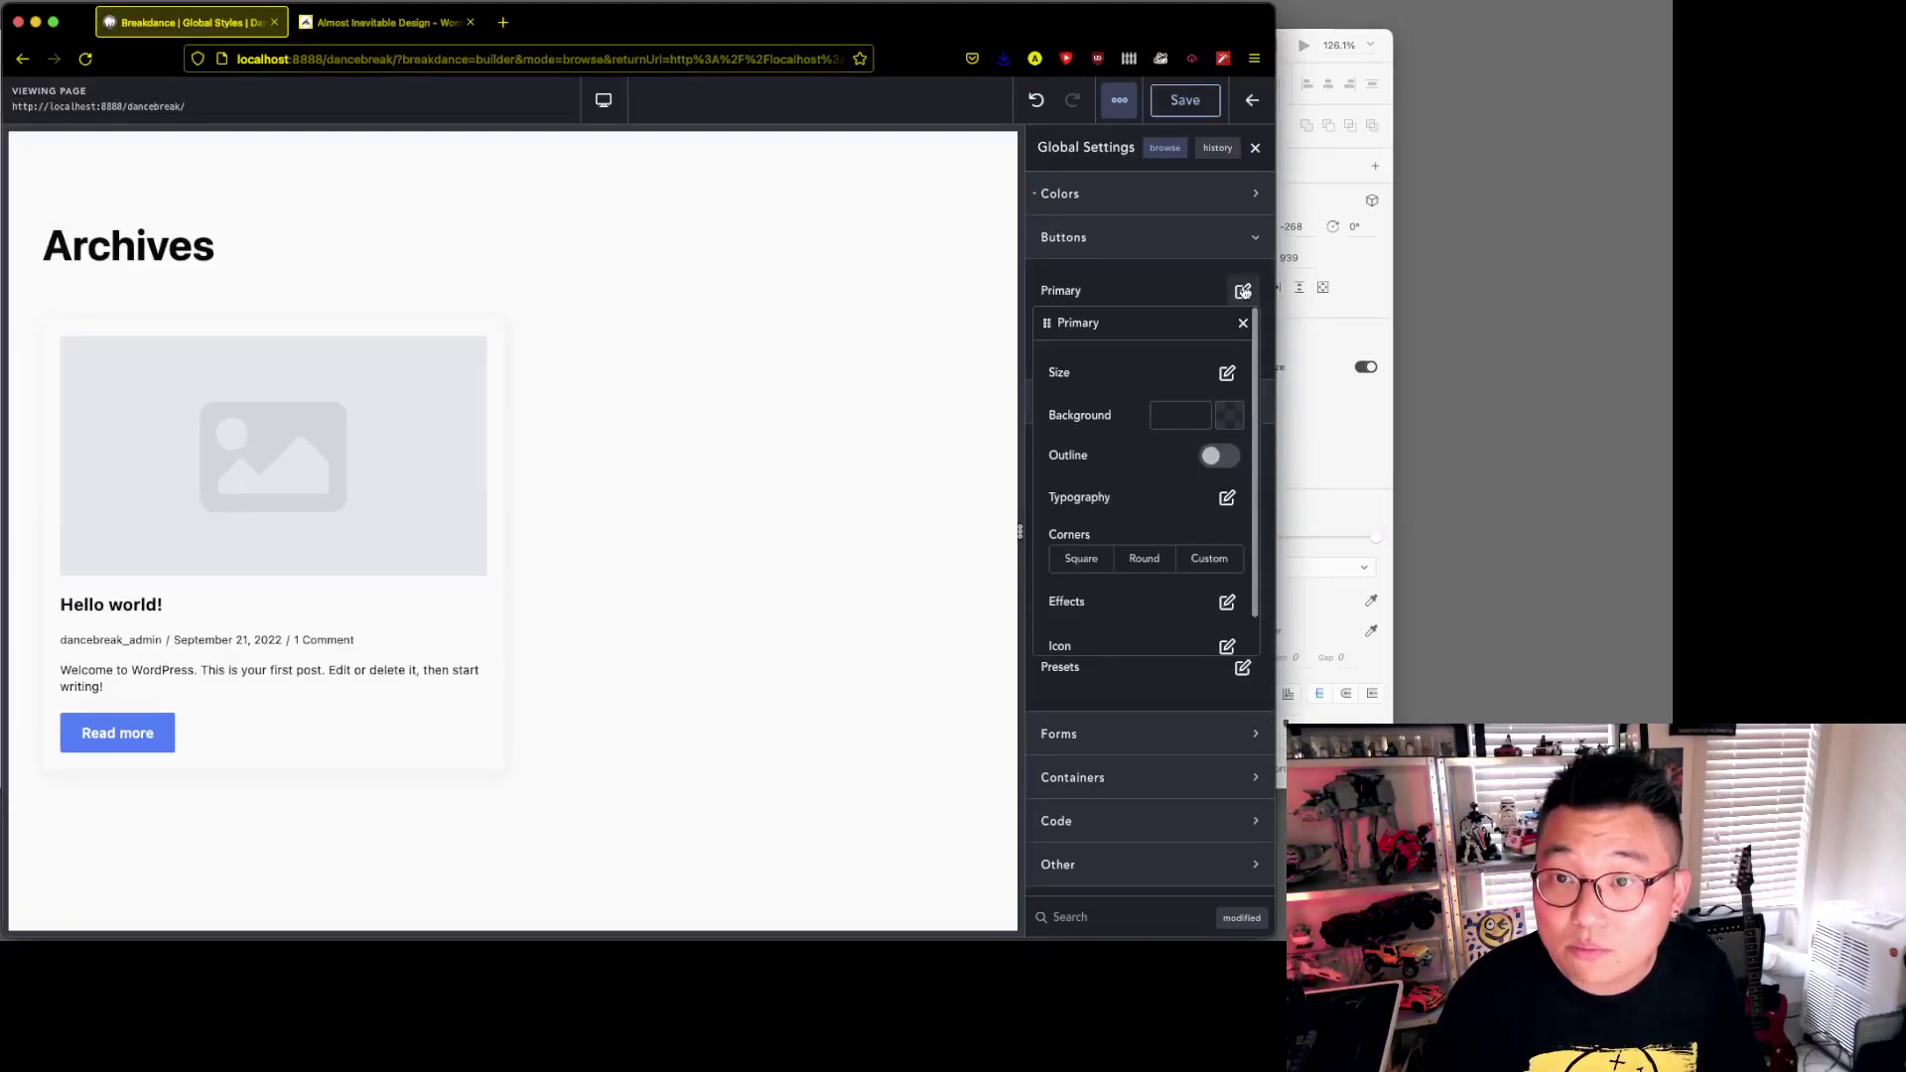
click(1227, 373)
click(1234, 380)
key(Escape)
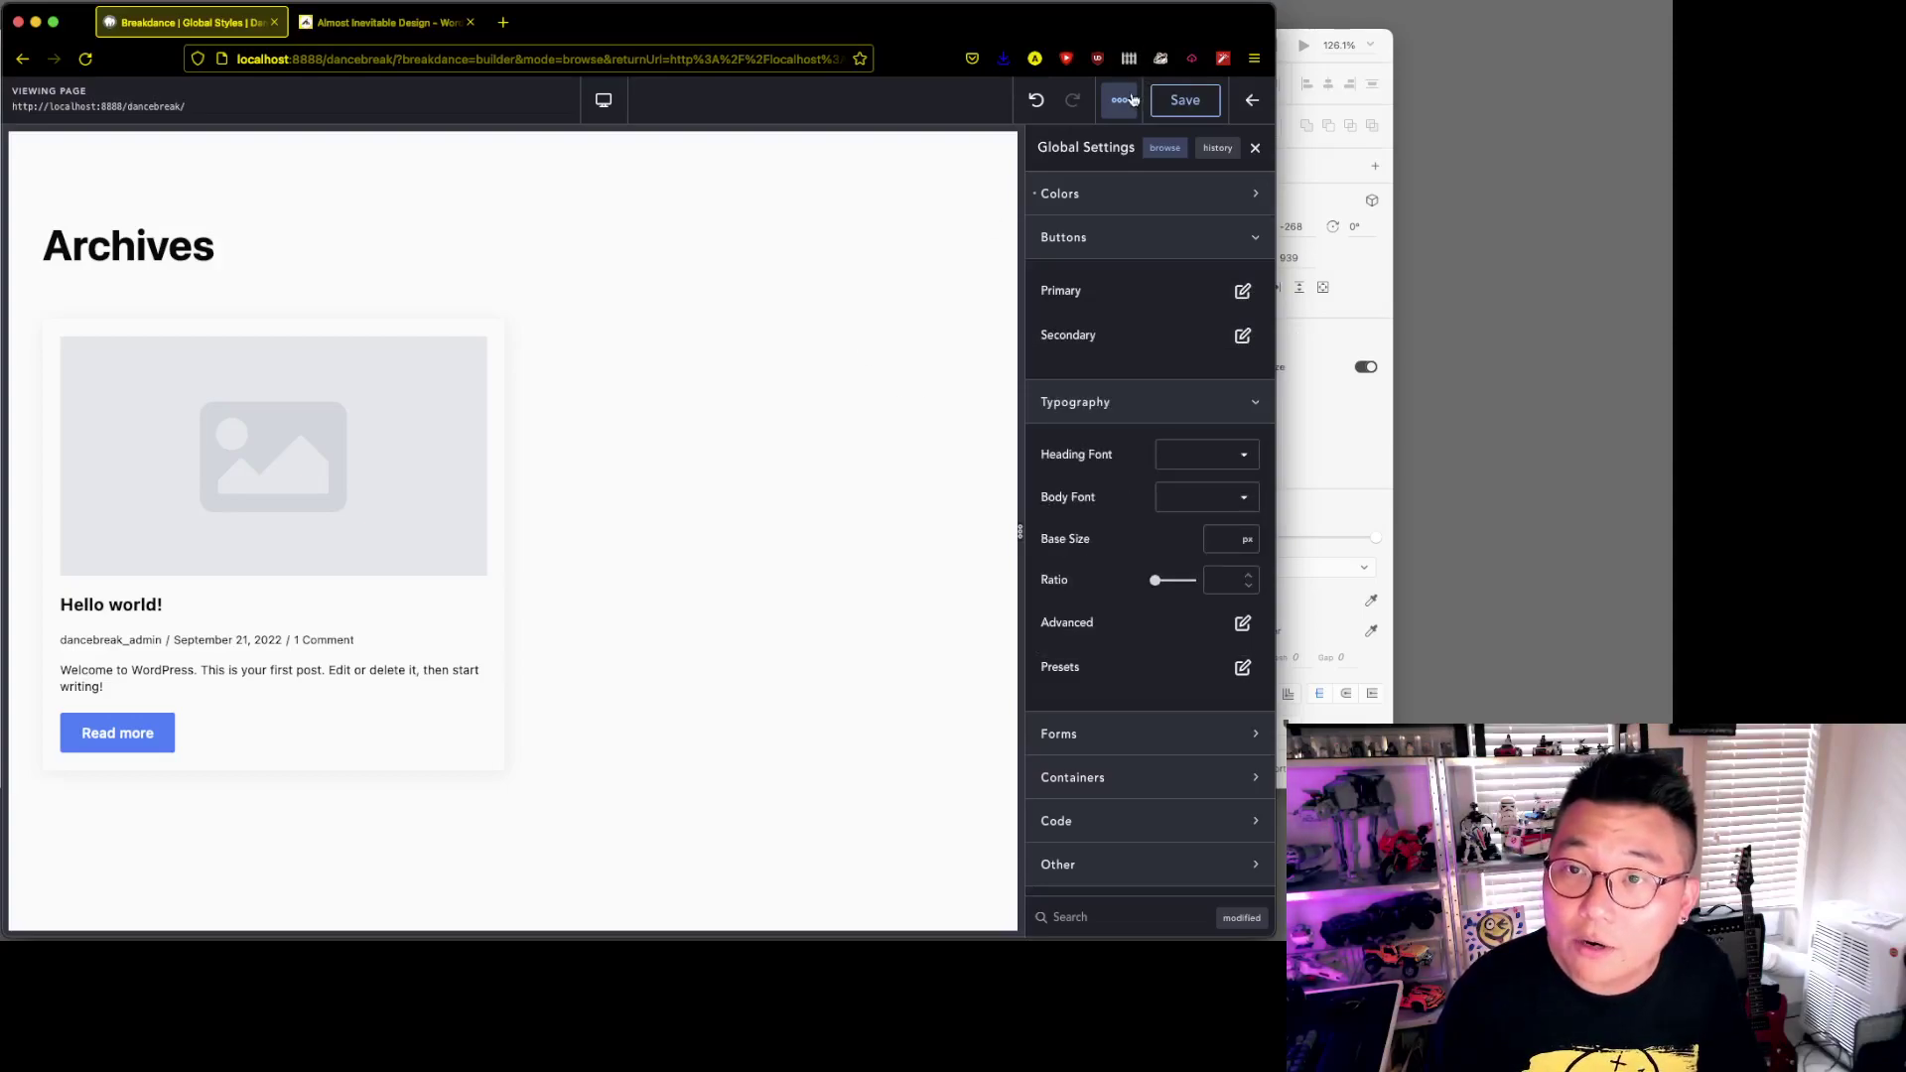
- Save the global settings, exit the builder and go to the site's WordPress dashboard
click(1131, 102)
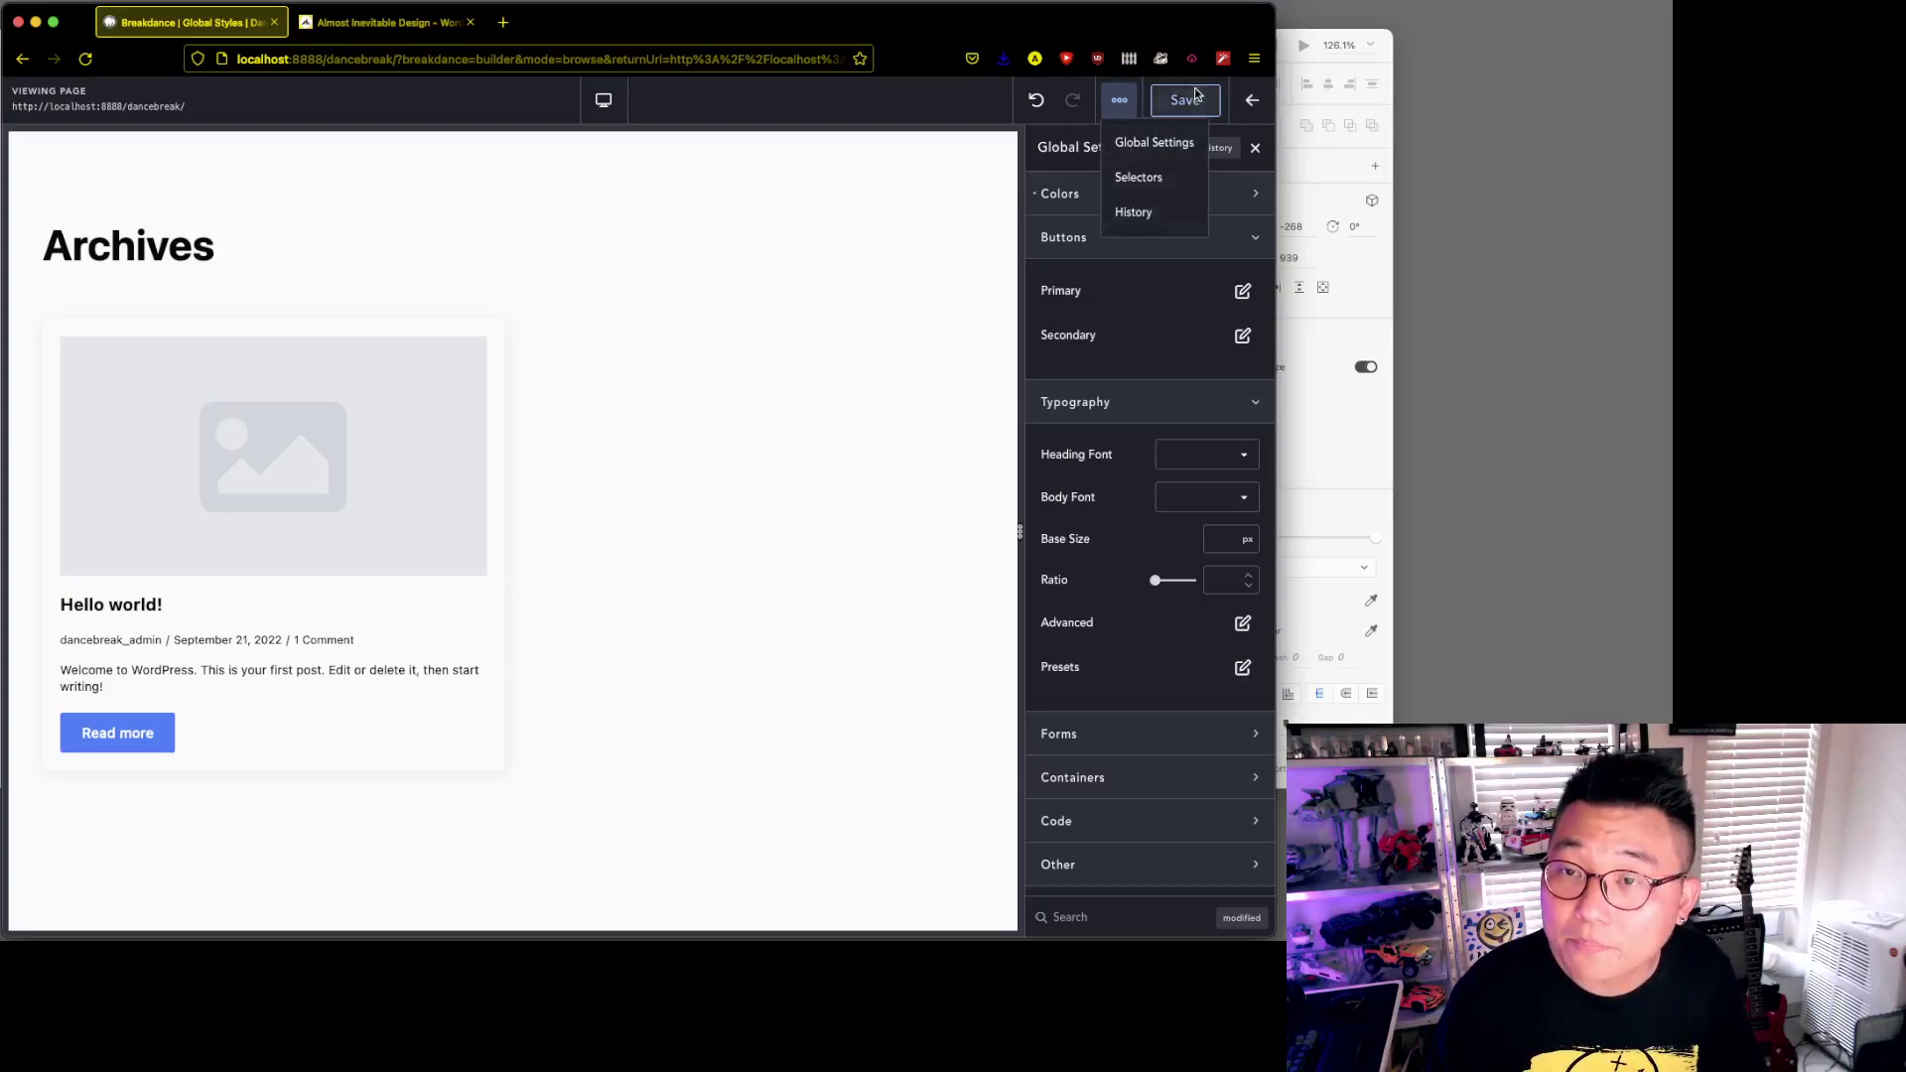
click(1180, 99)
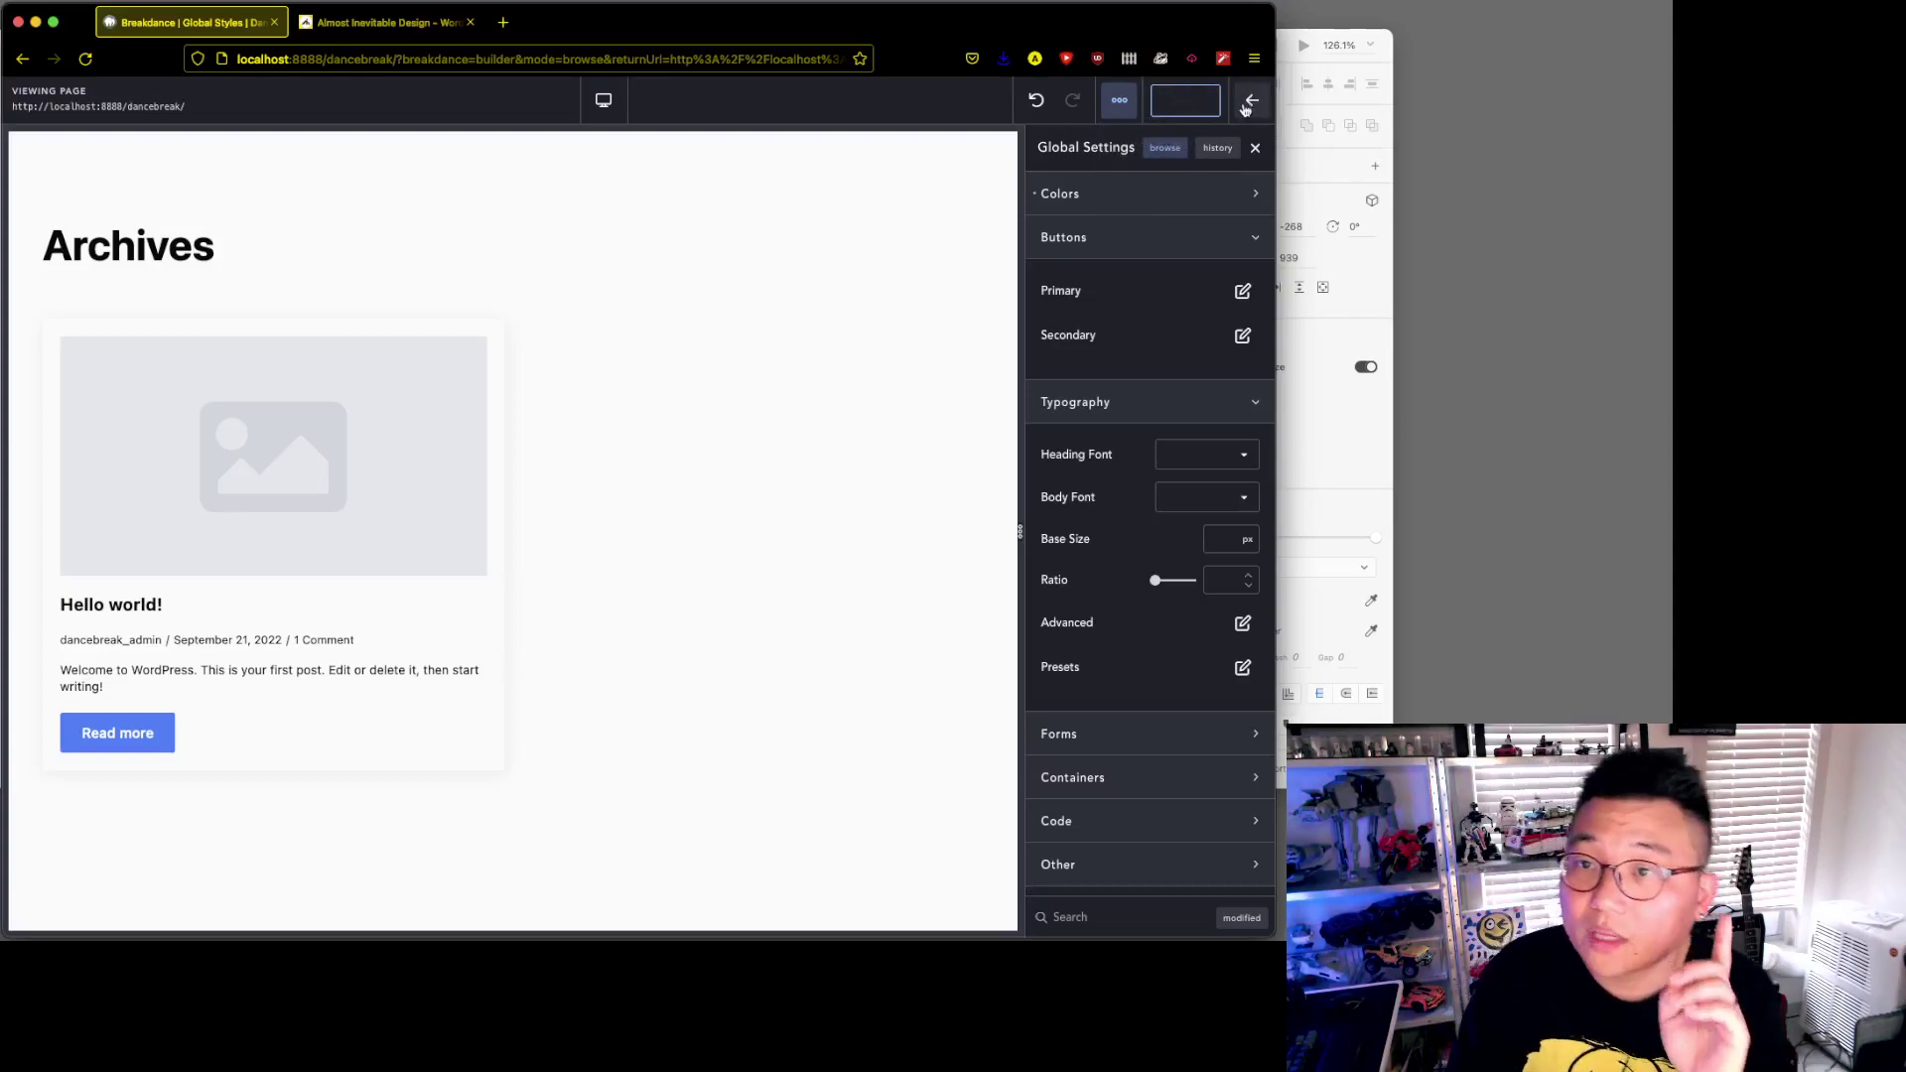
click(1249, 102)
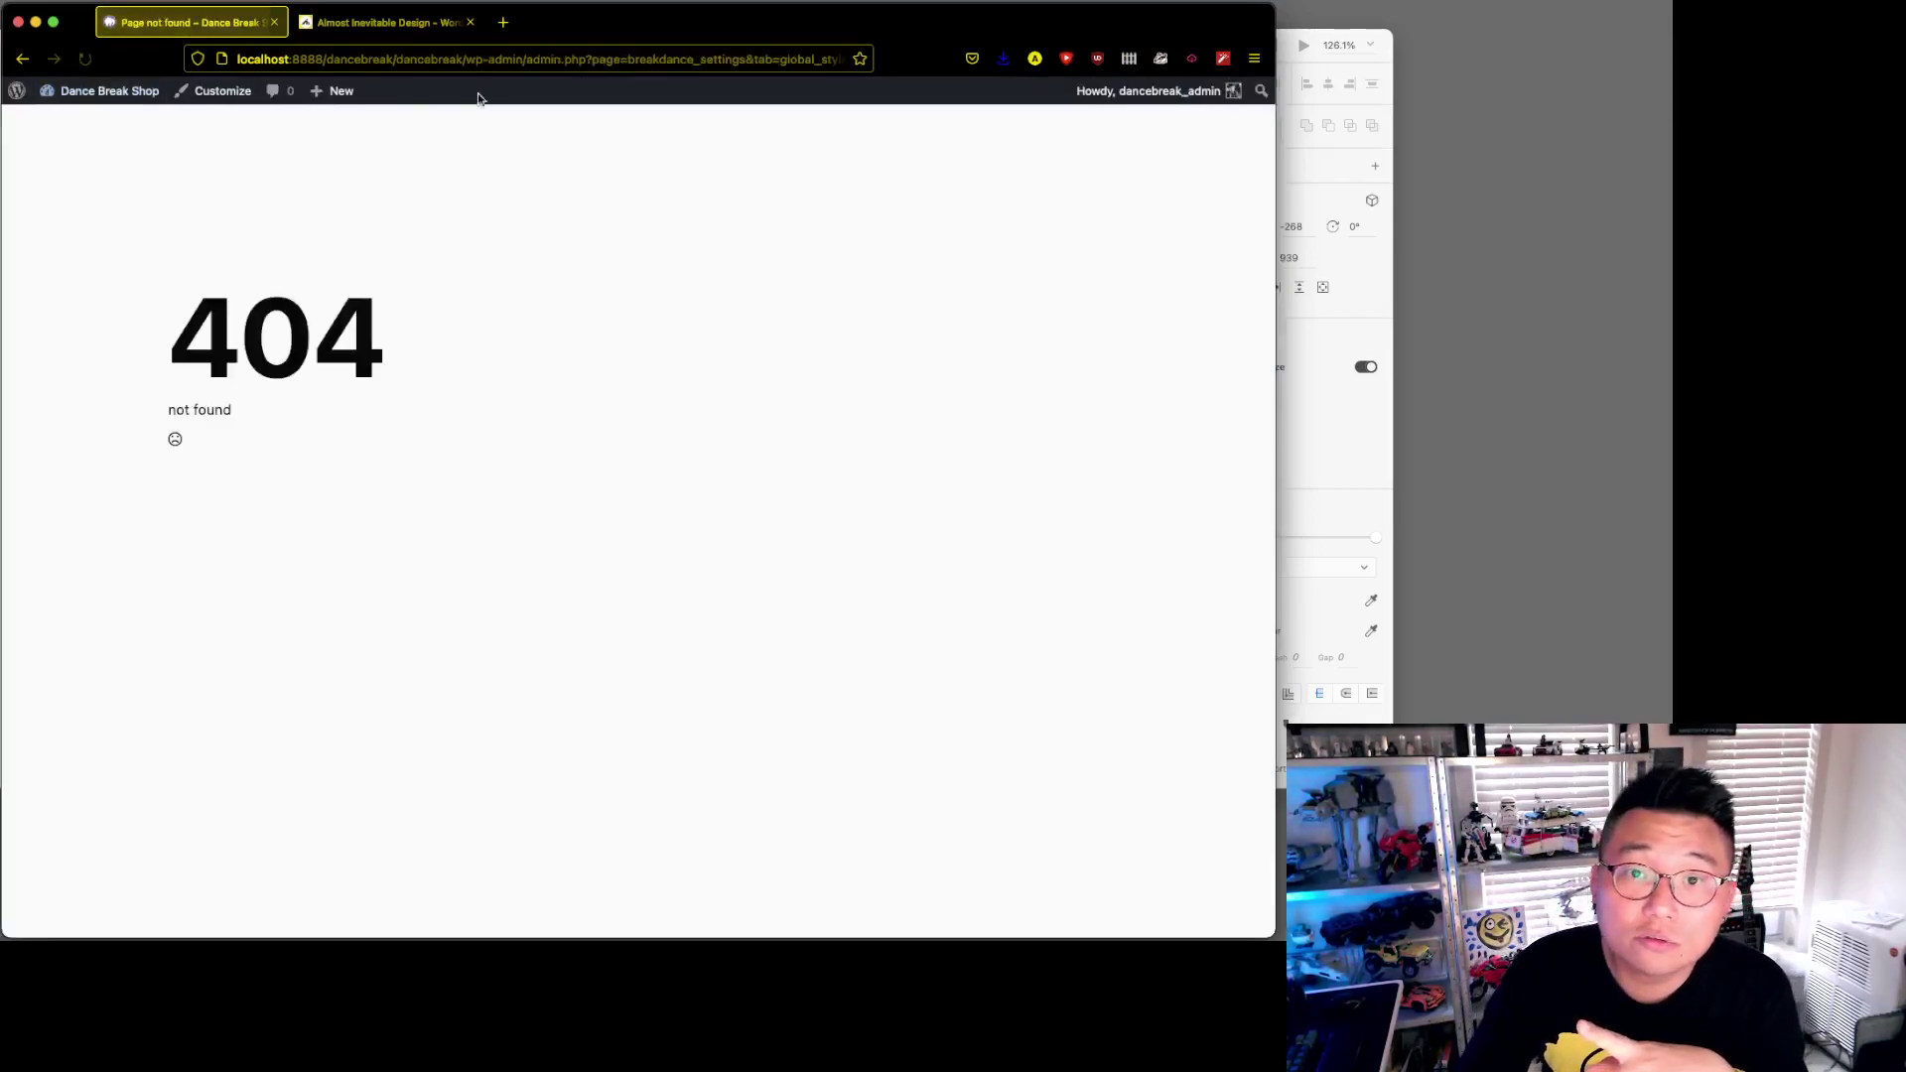
click(76, 121)
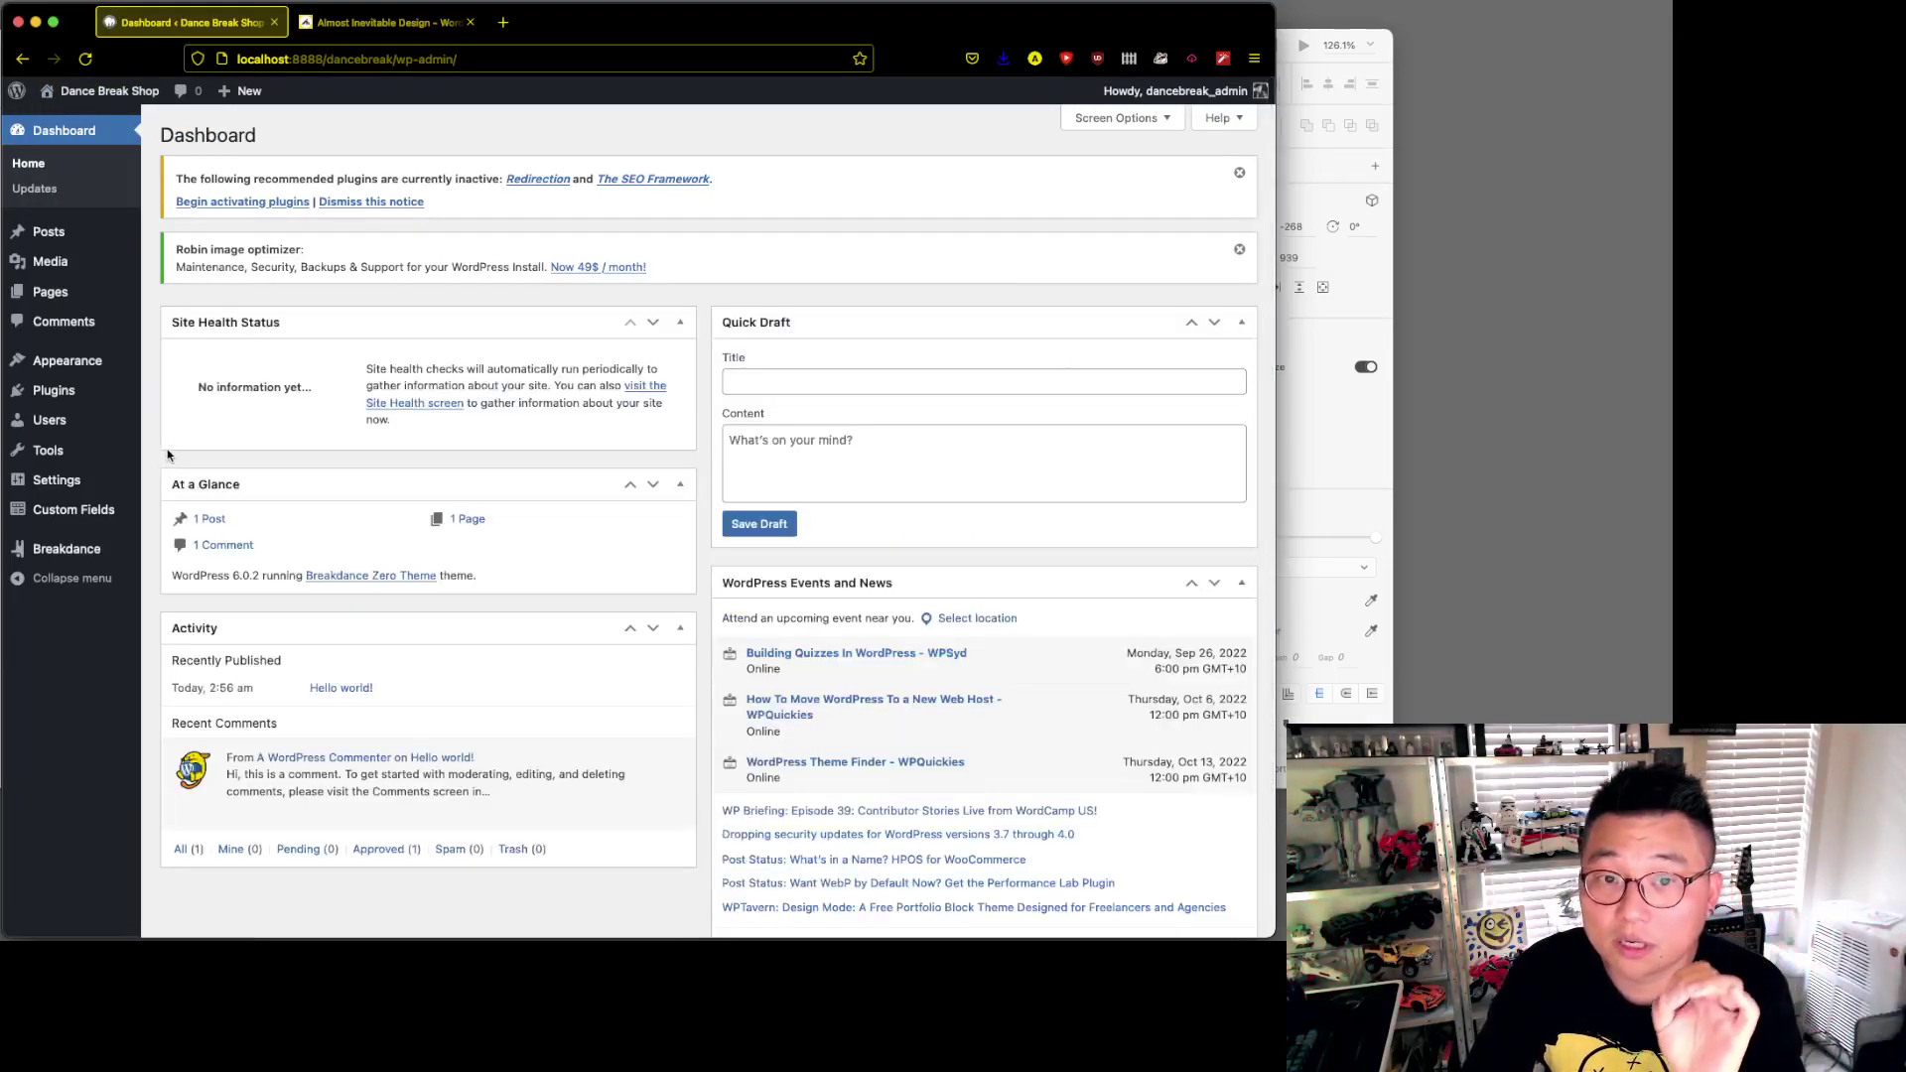
- Open Sample Page from the WordPress pages list and bring it up in the Breakdance builder
mouse_move(124, 556)
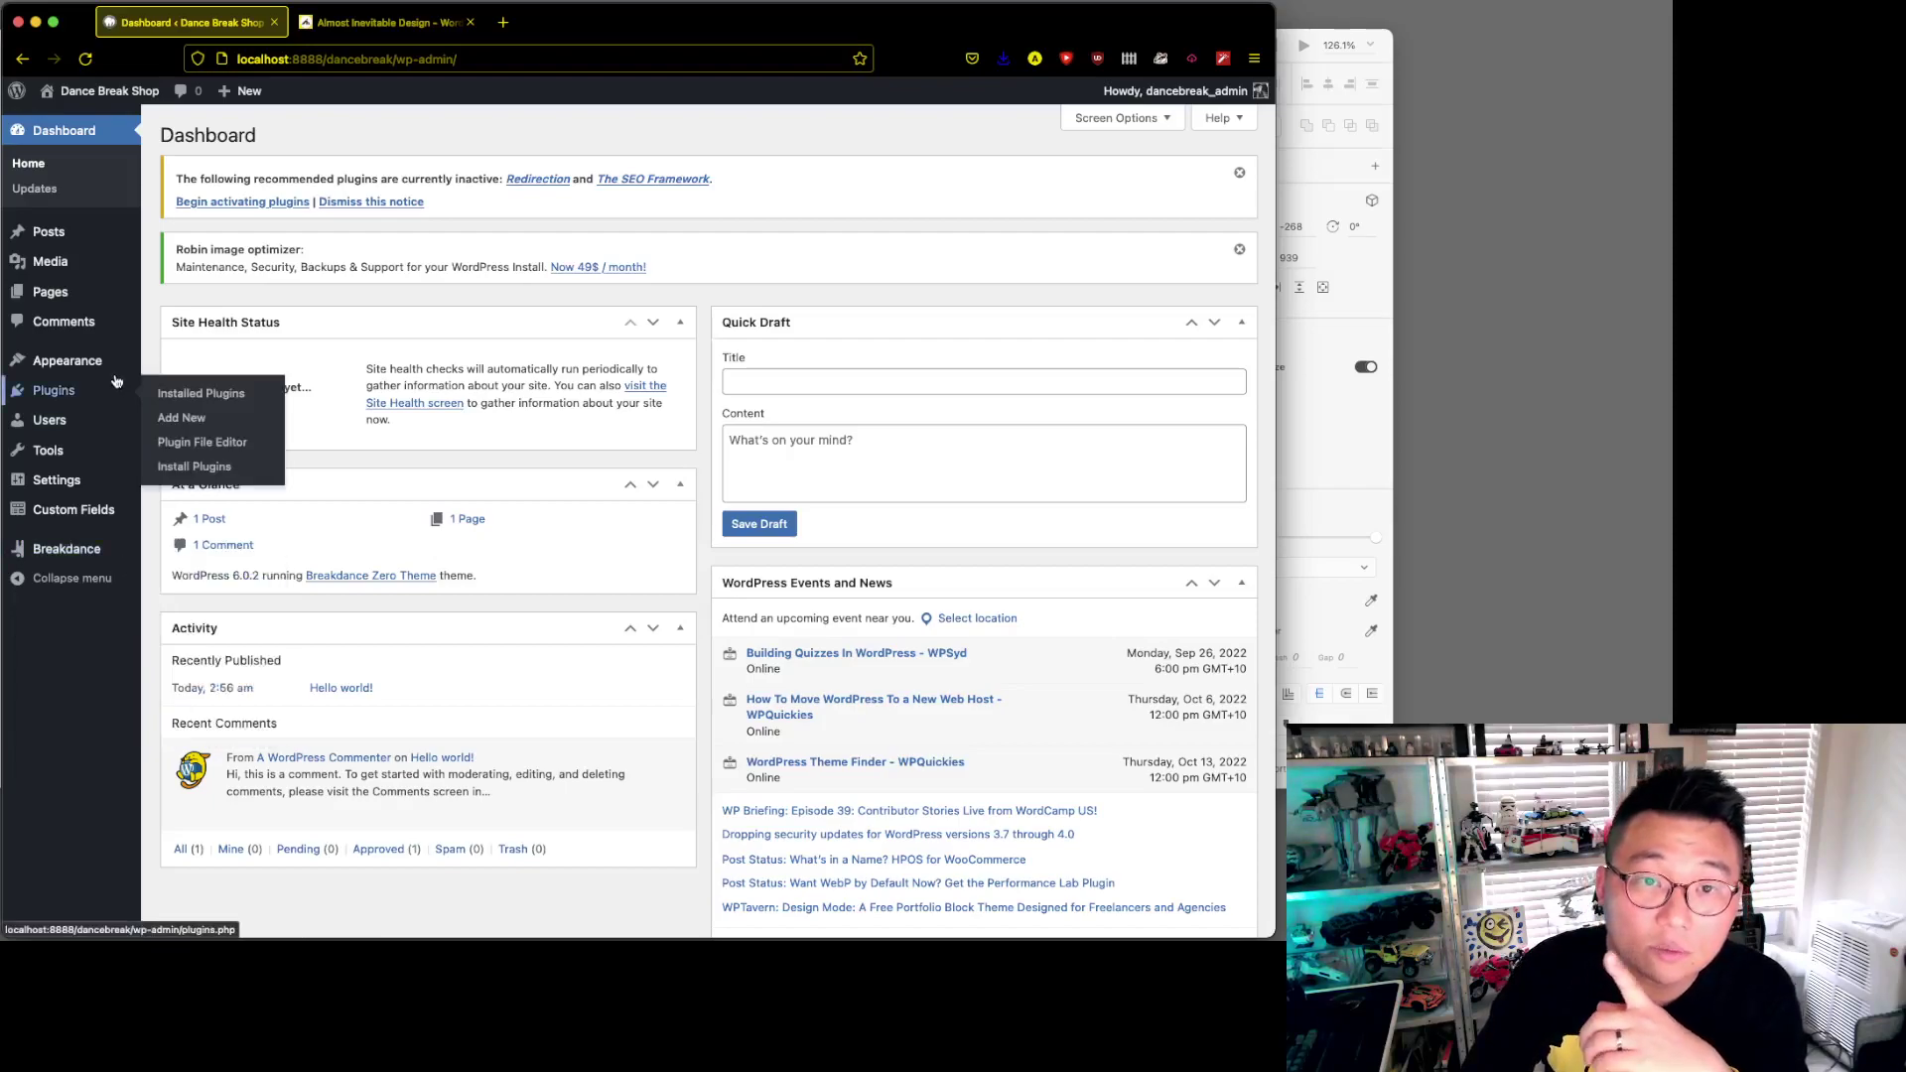
click(142, 308)
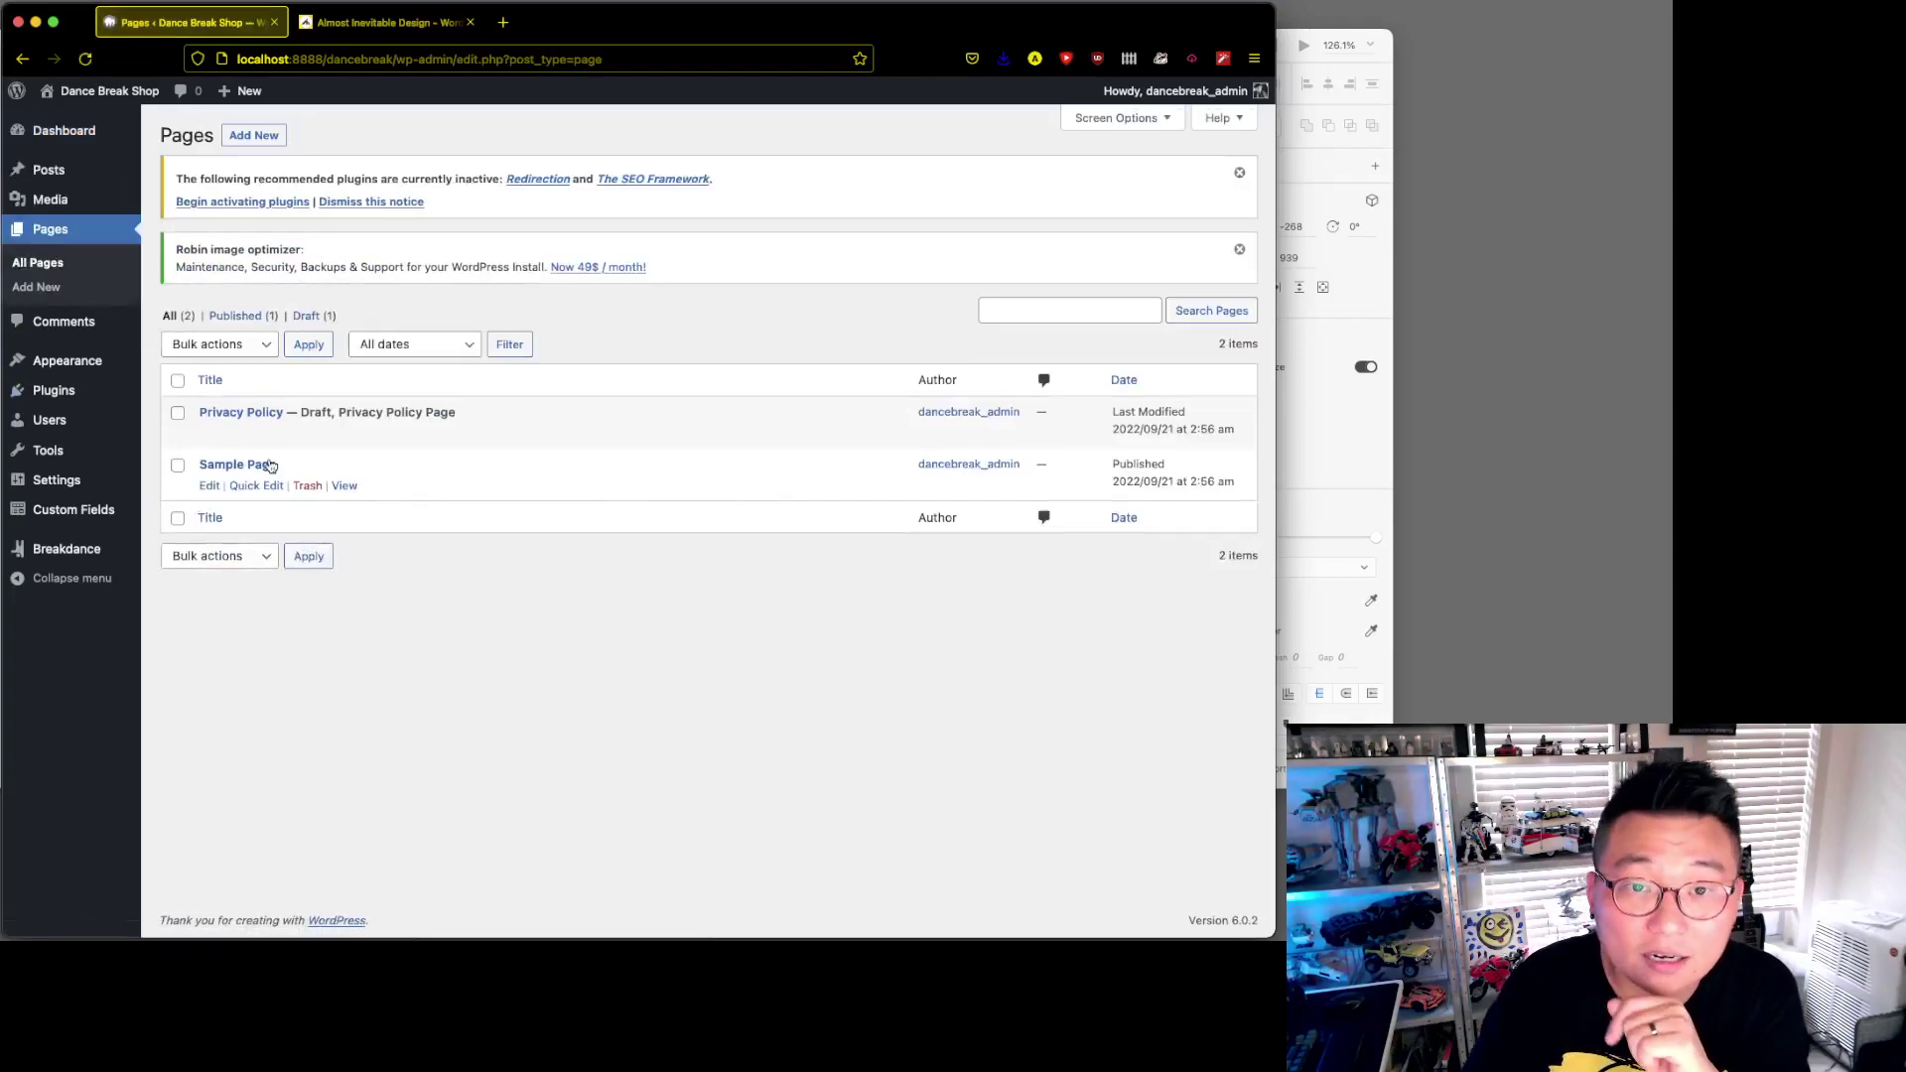
click(213, 487)
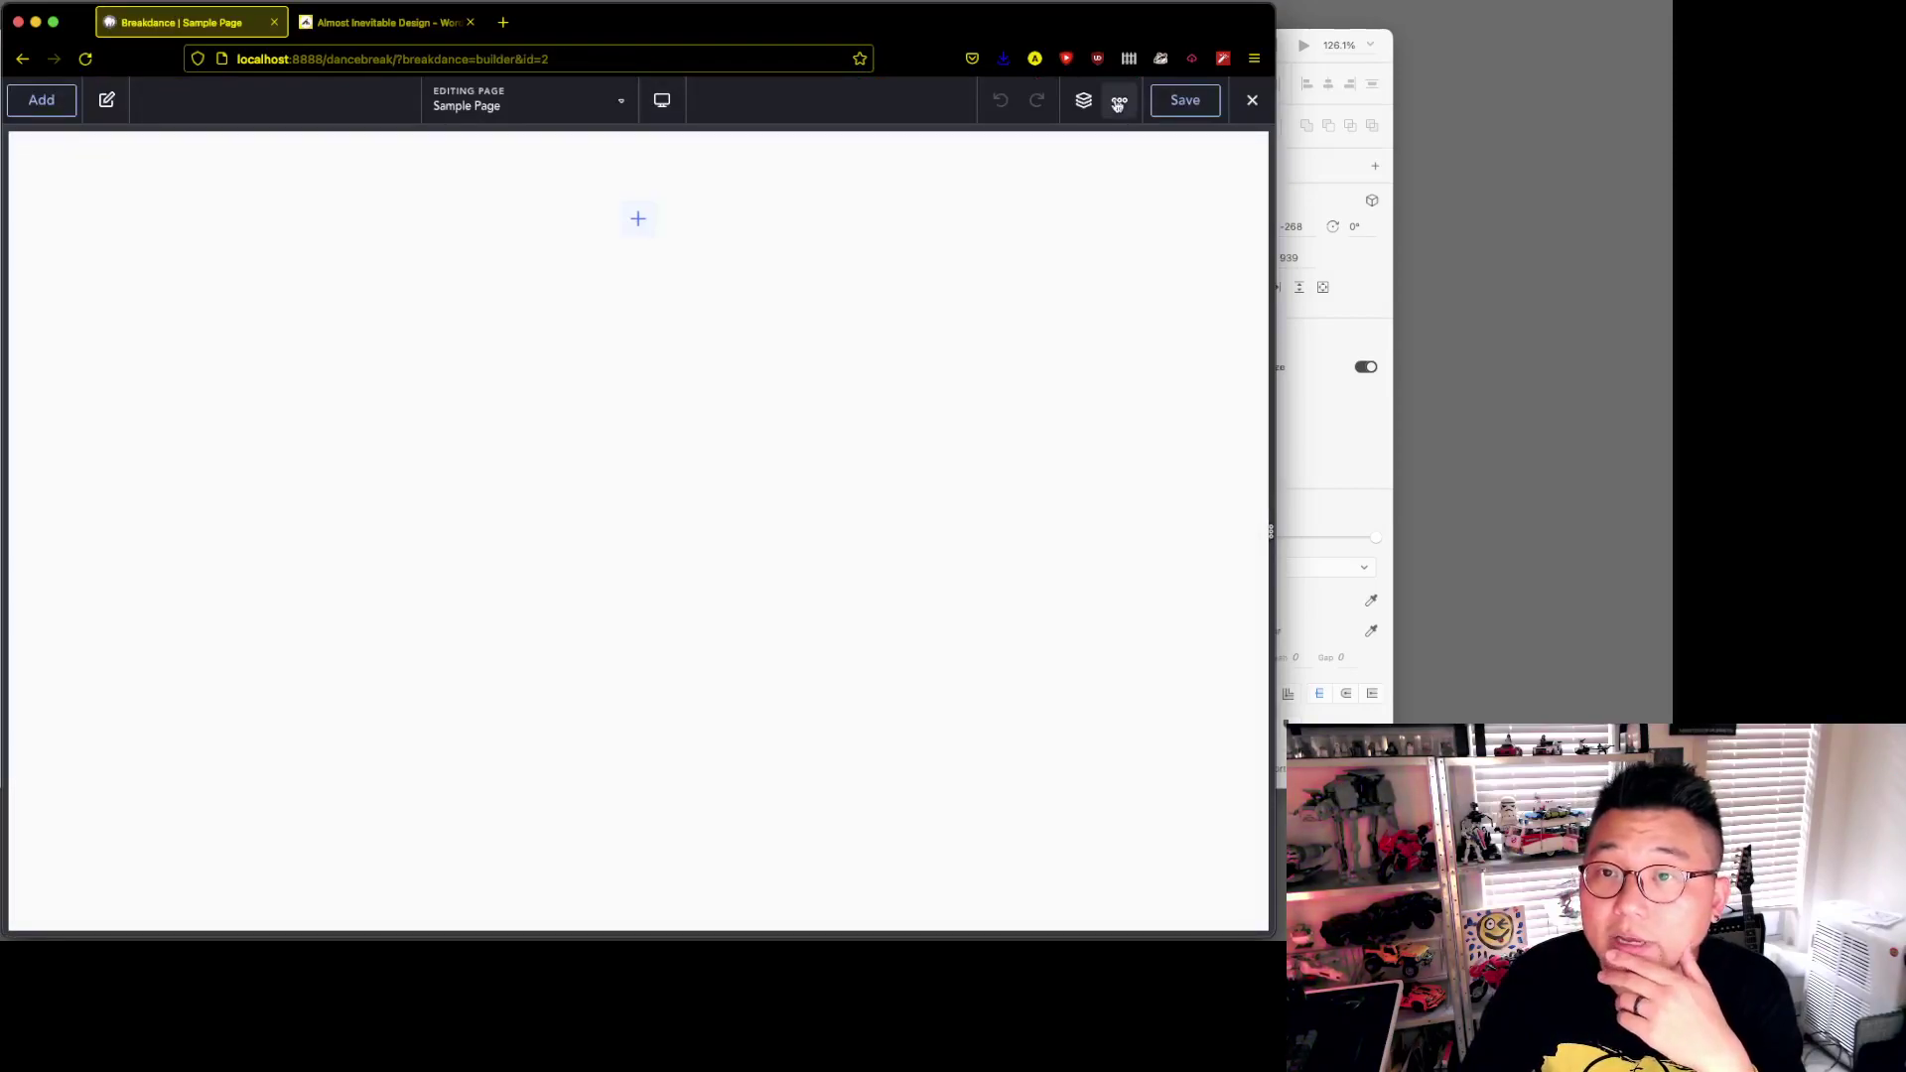
- Open the builder preferences and review the panel positions and popout position options, keeping Stacked (First Visible)
click(1119, 100)
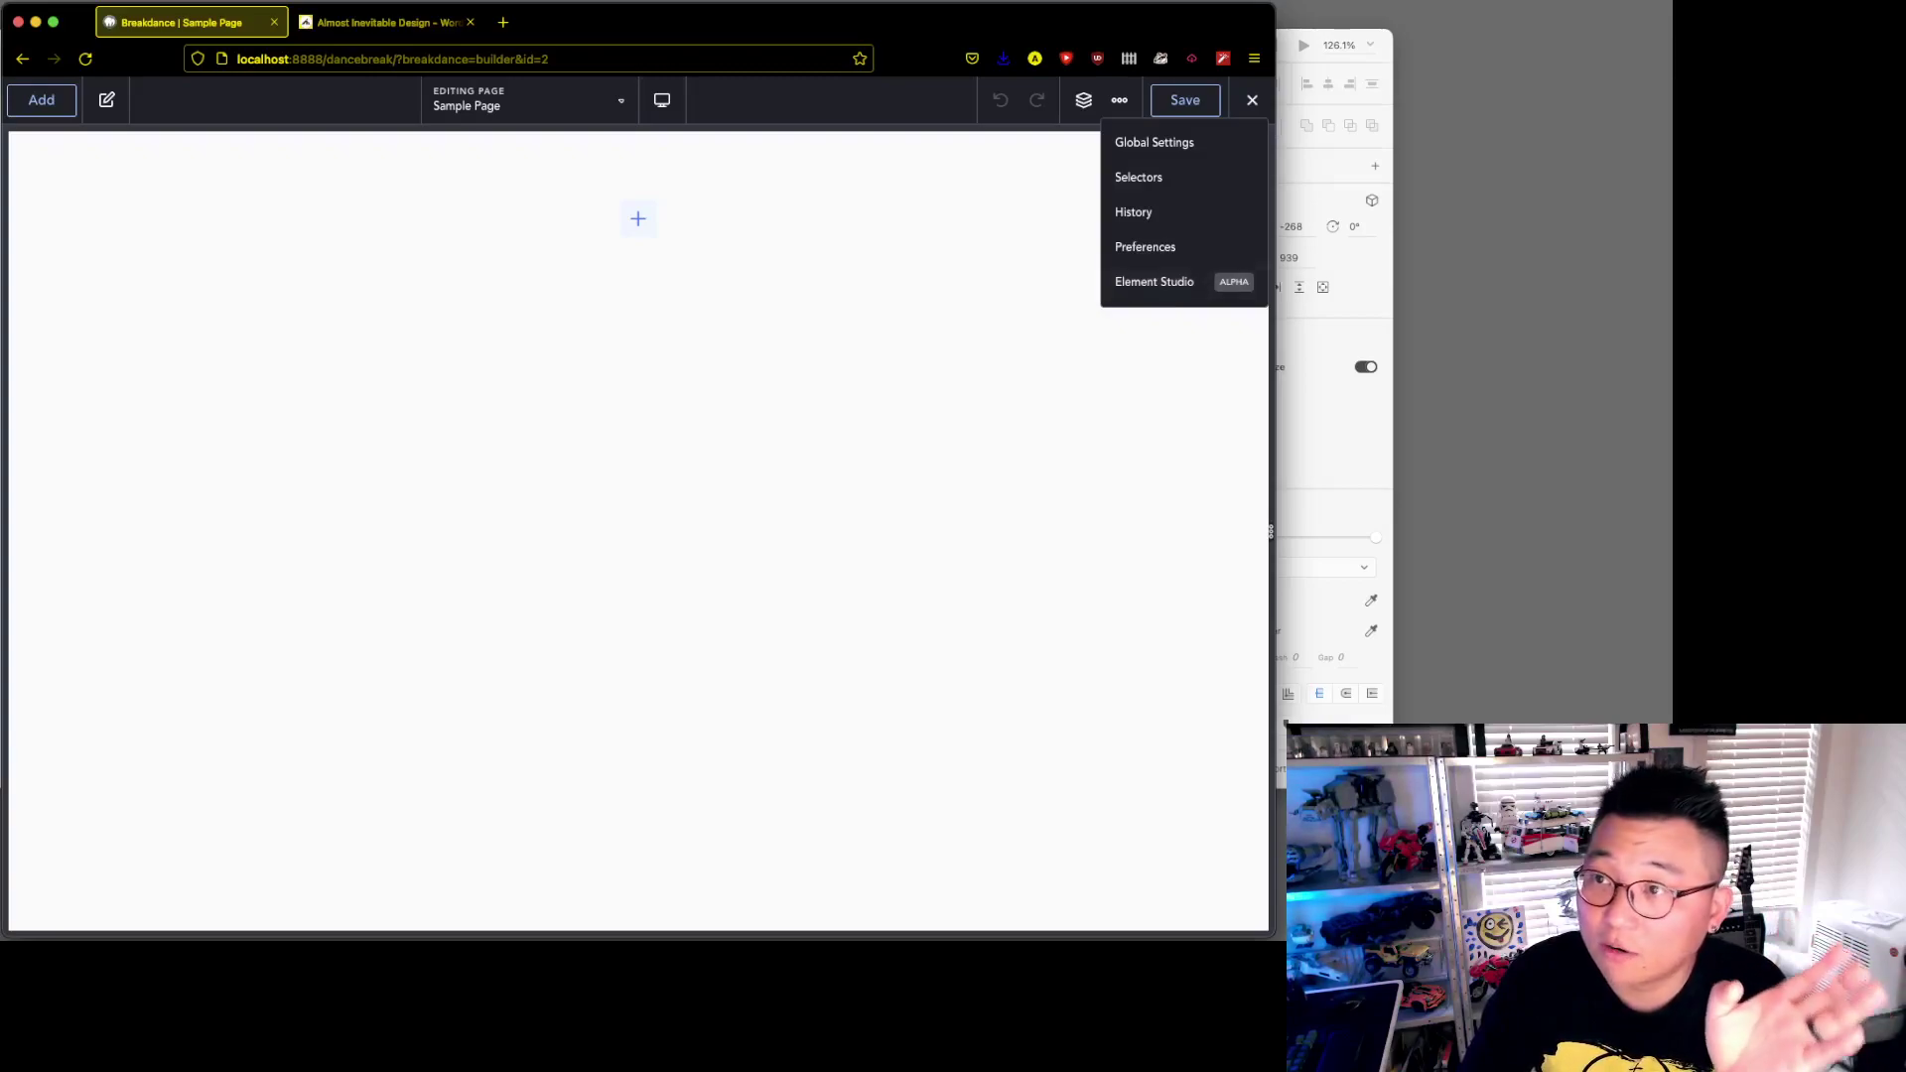
click(1171, 247)
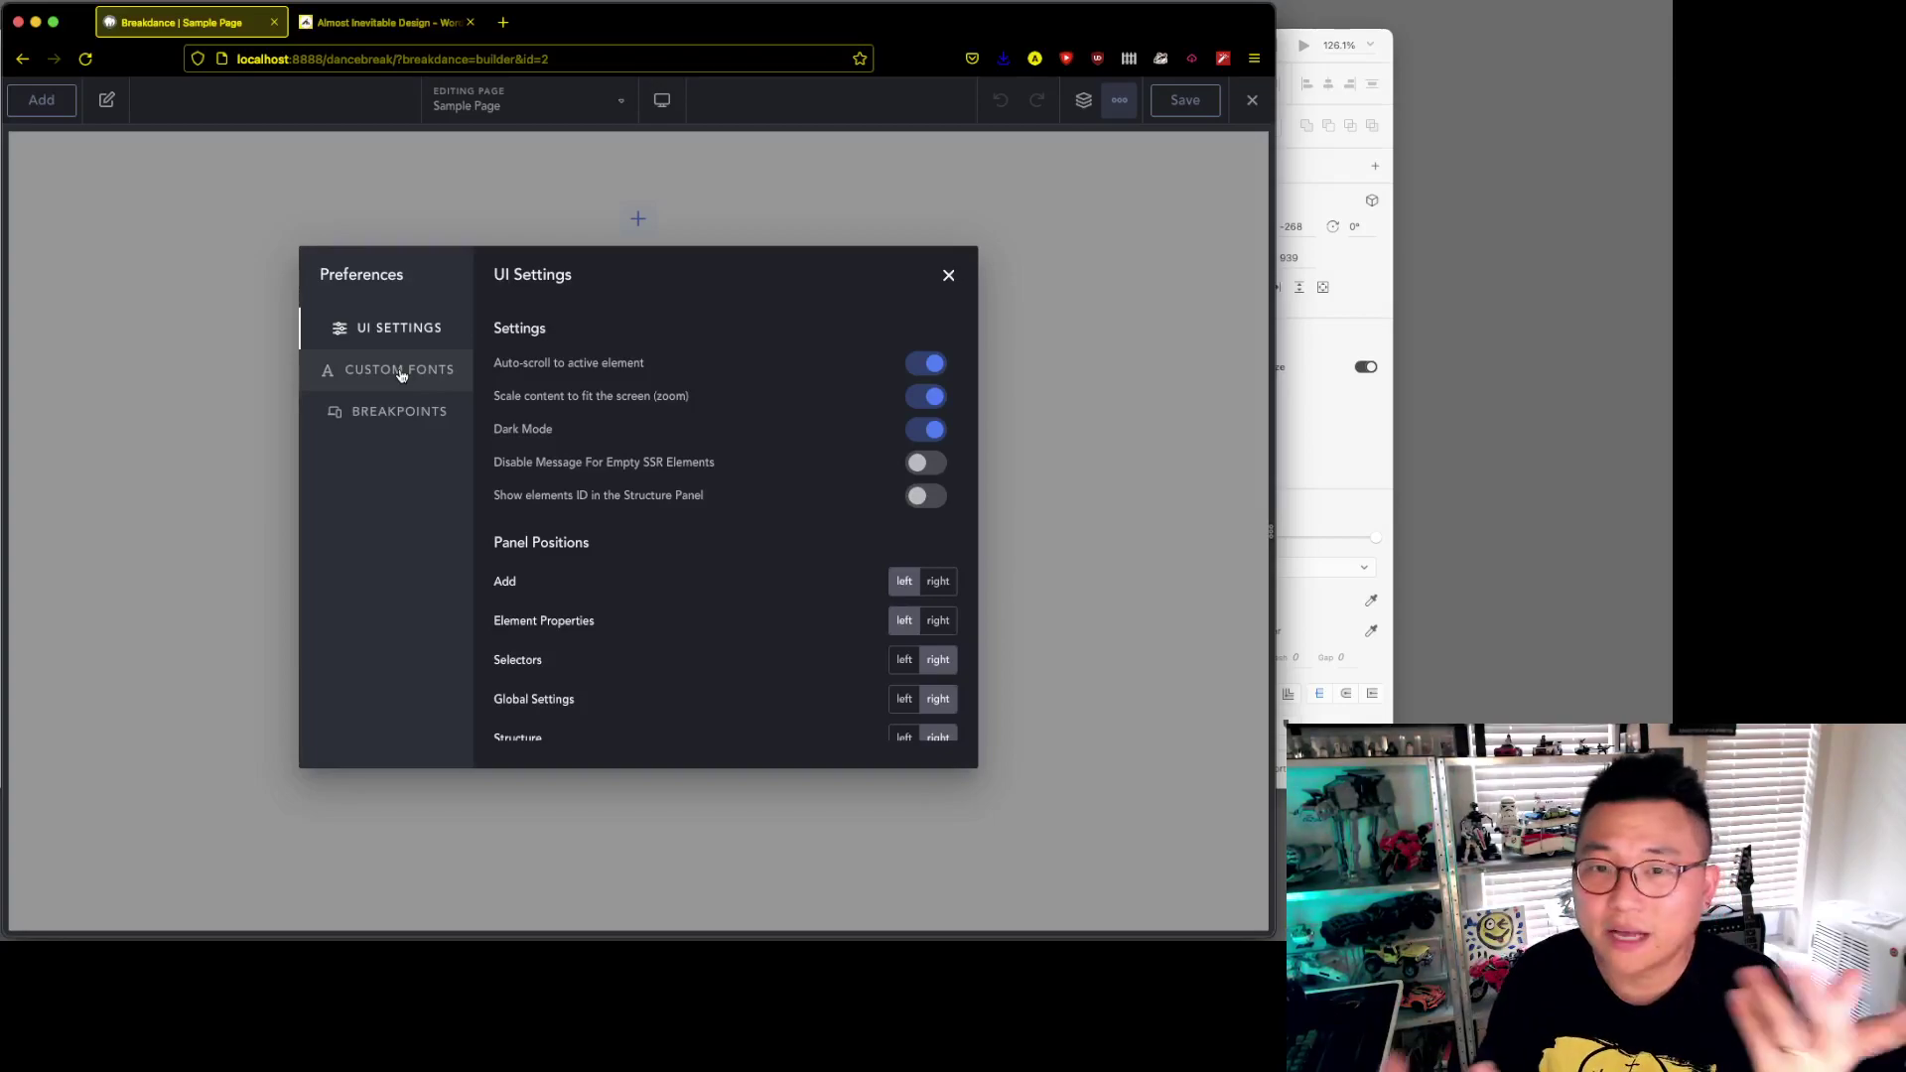
scroll(747, 611, down, 3)
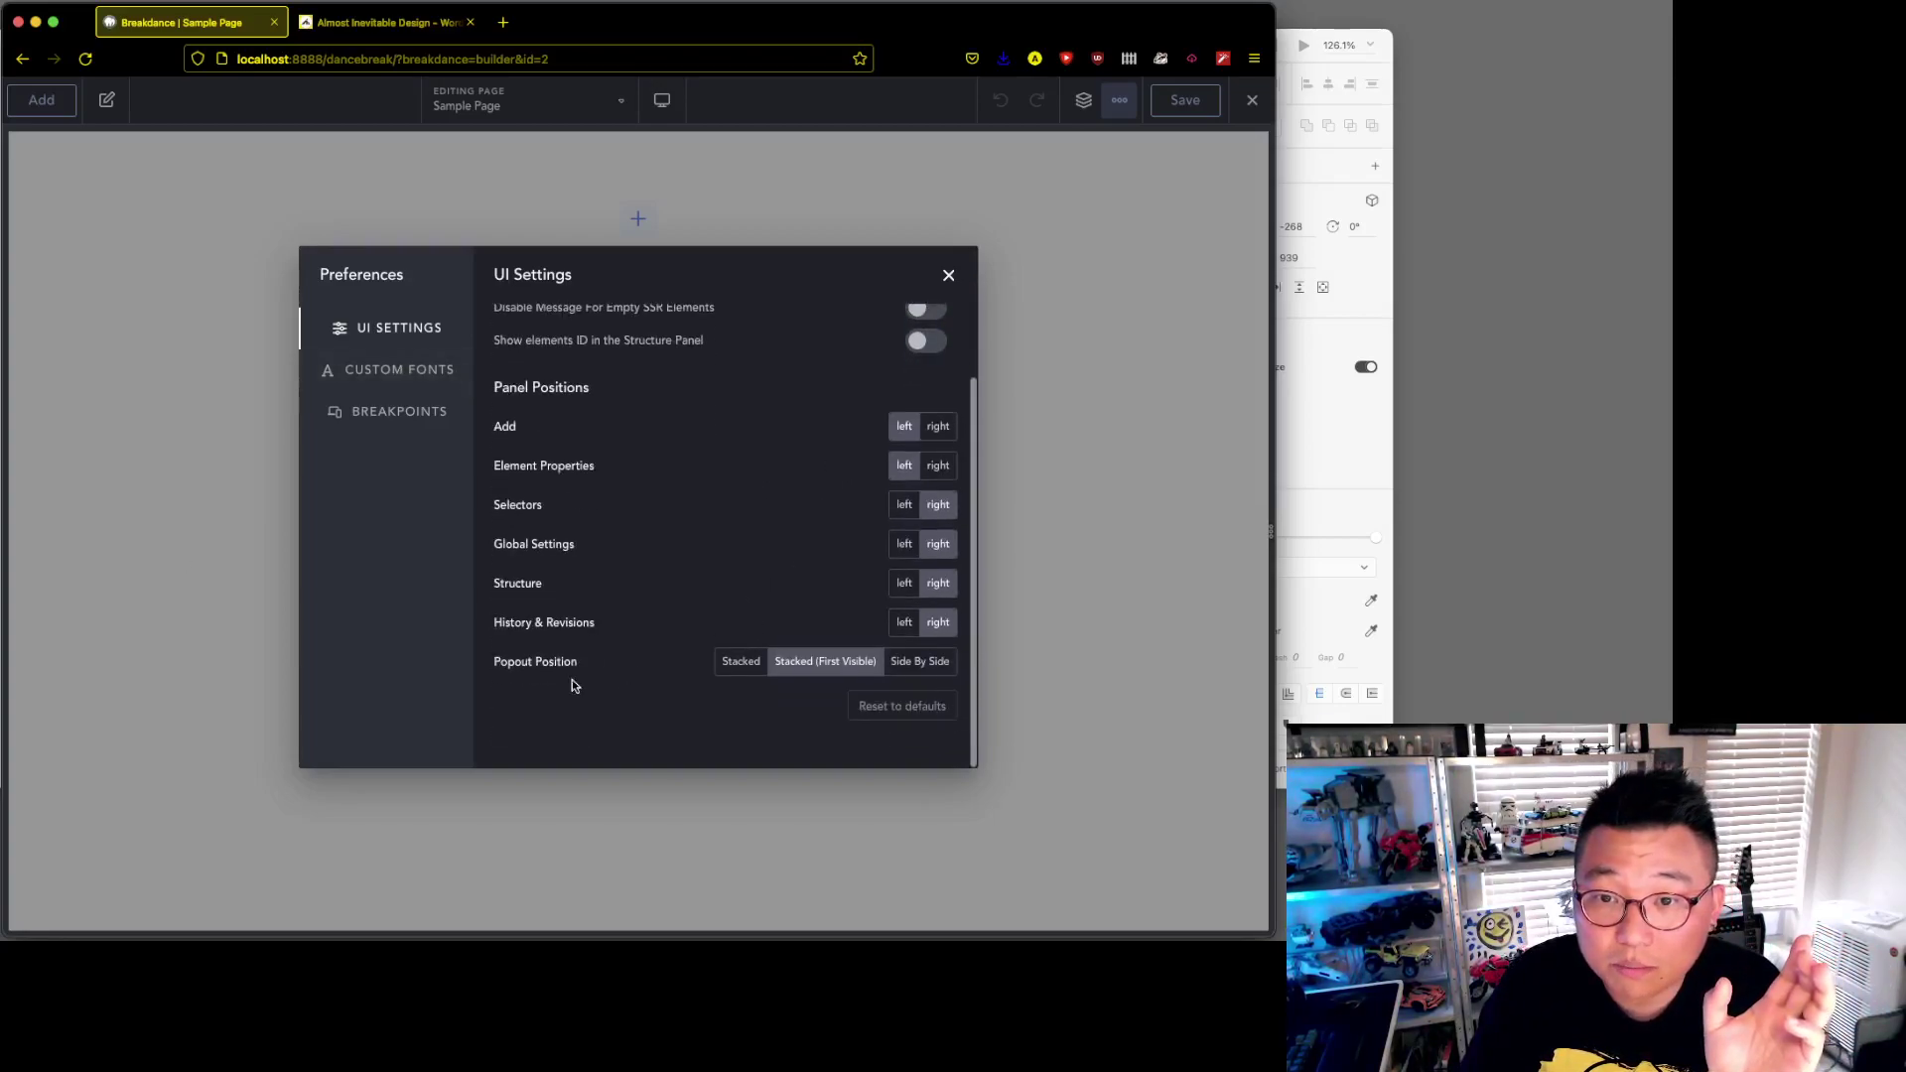
click(933, 665)
click(771, 667)
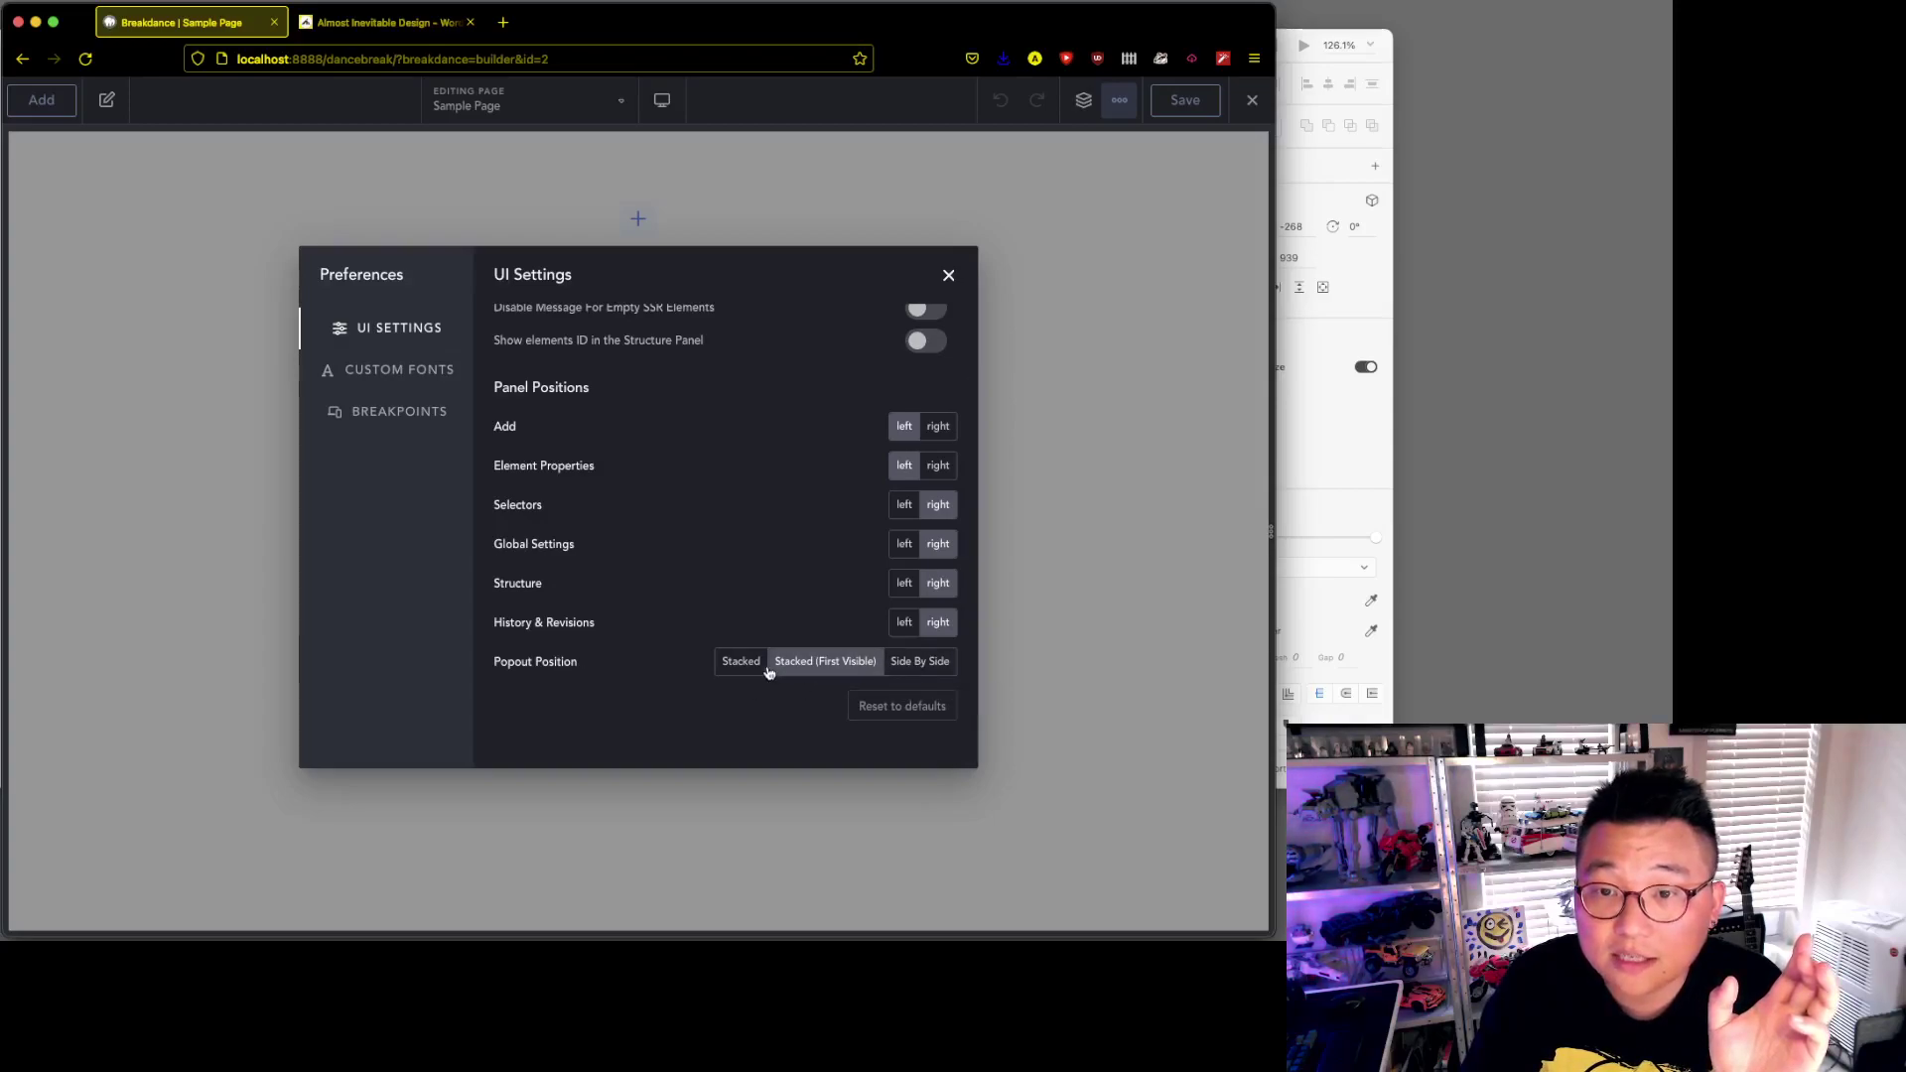
click(752, 667)
click(830, 667)
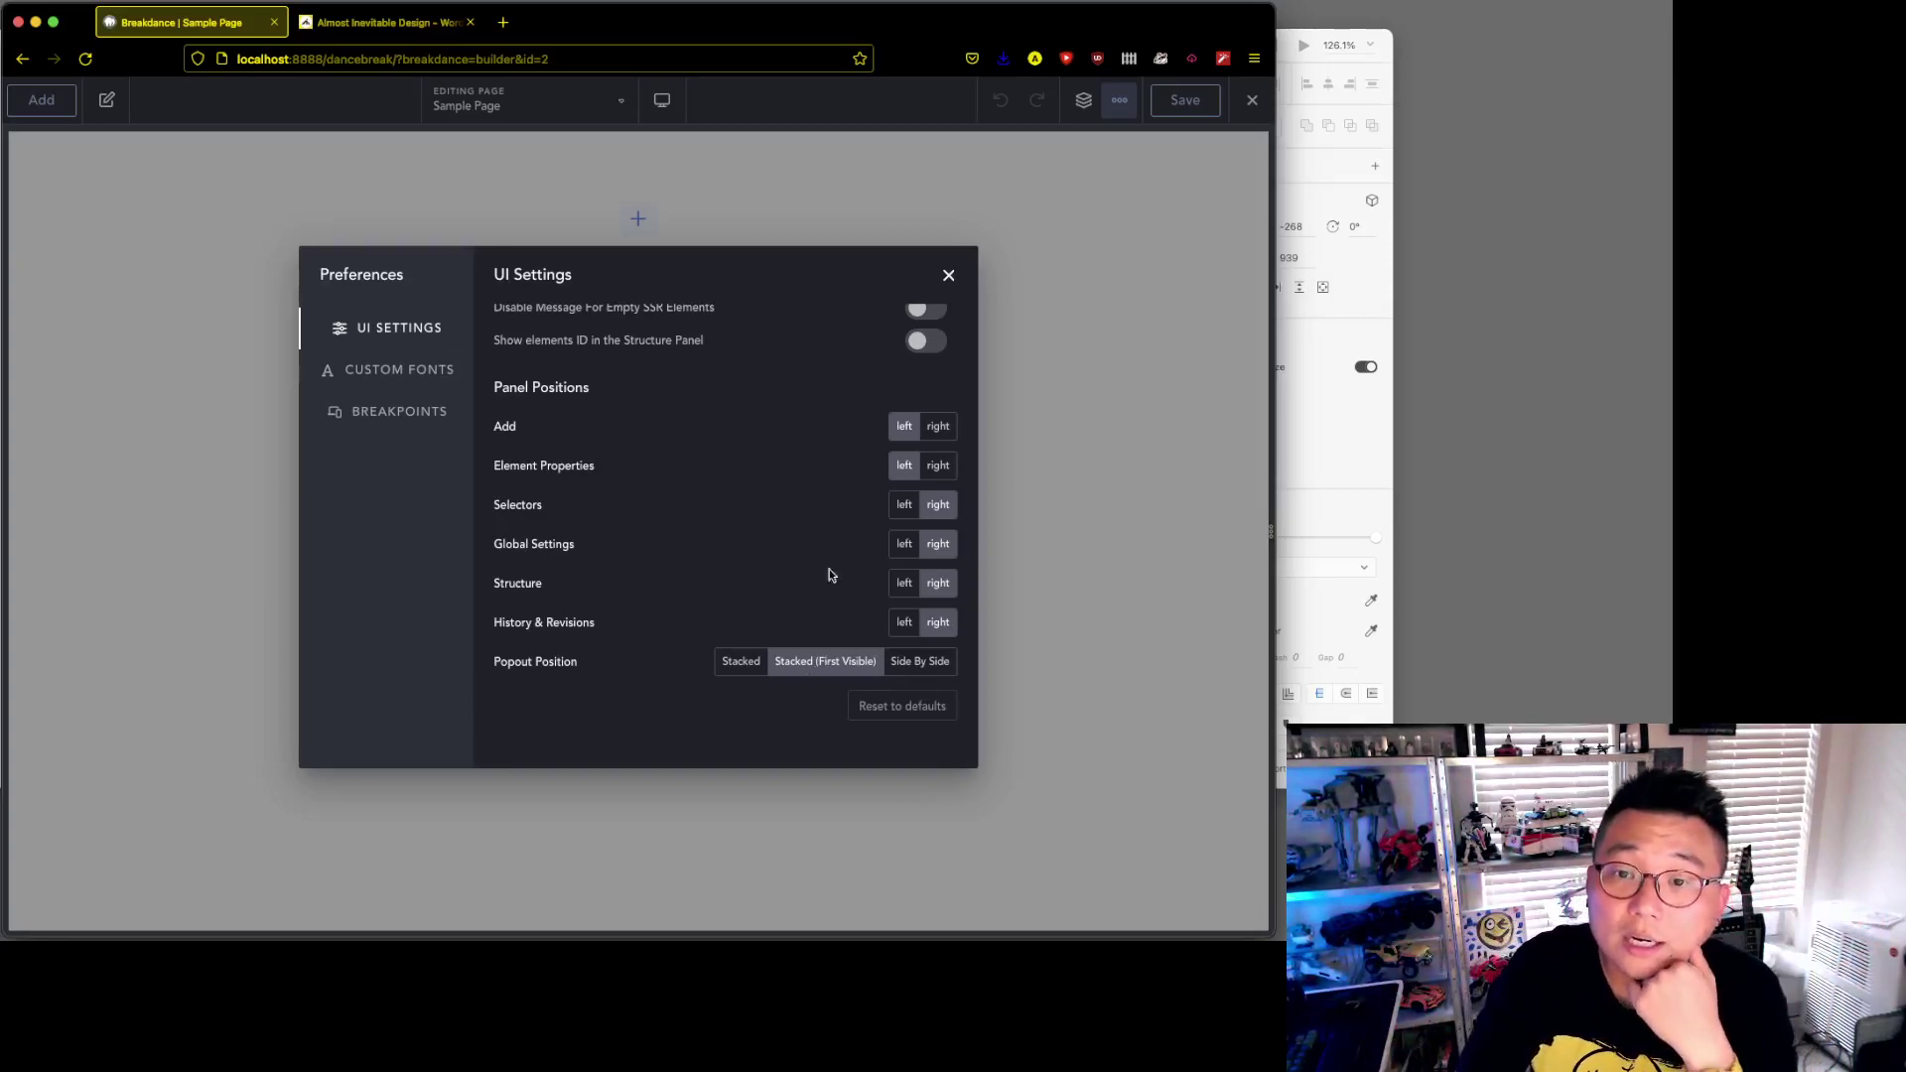
- Turn on showing element IDs in the Structure Panel in the UI settings
scroll(810, 533, up, 3)
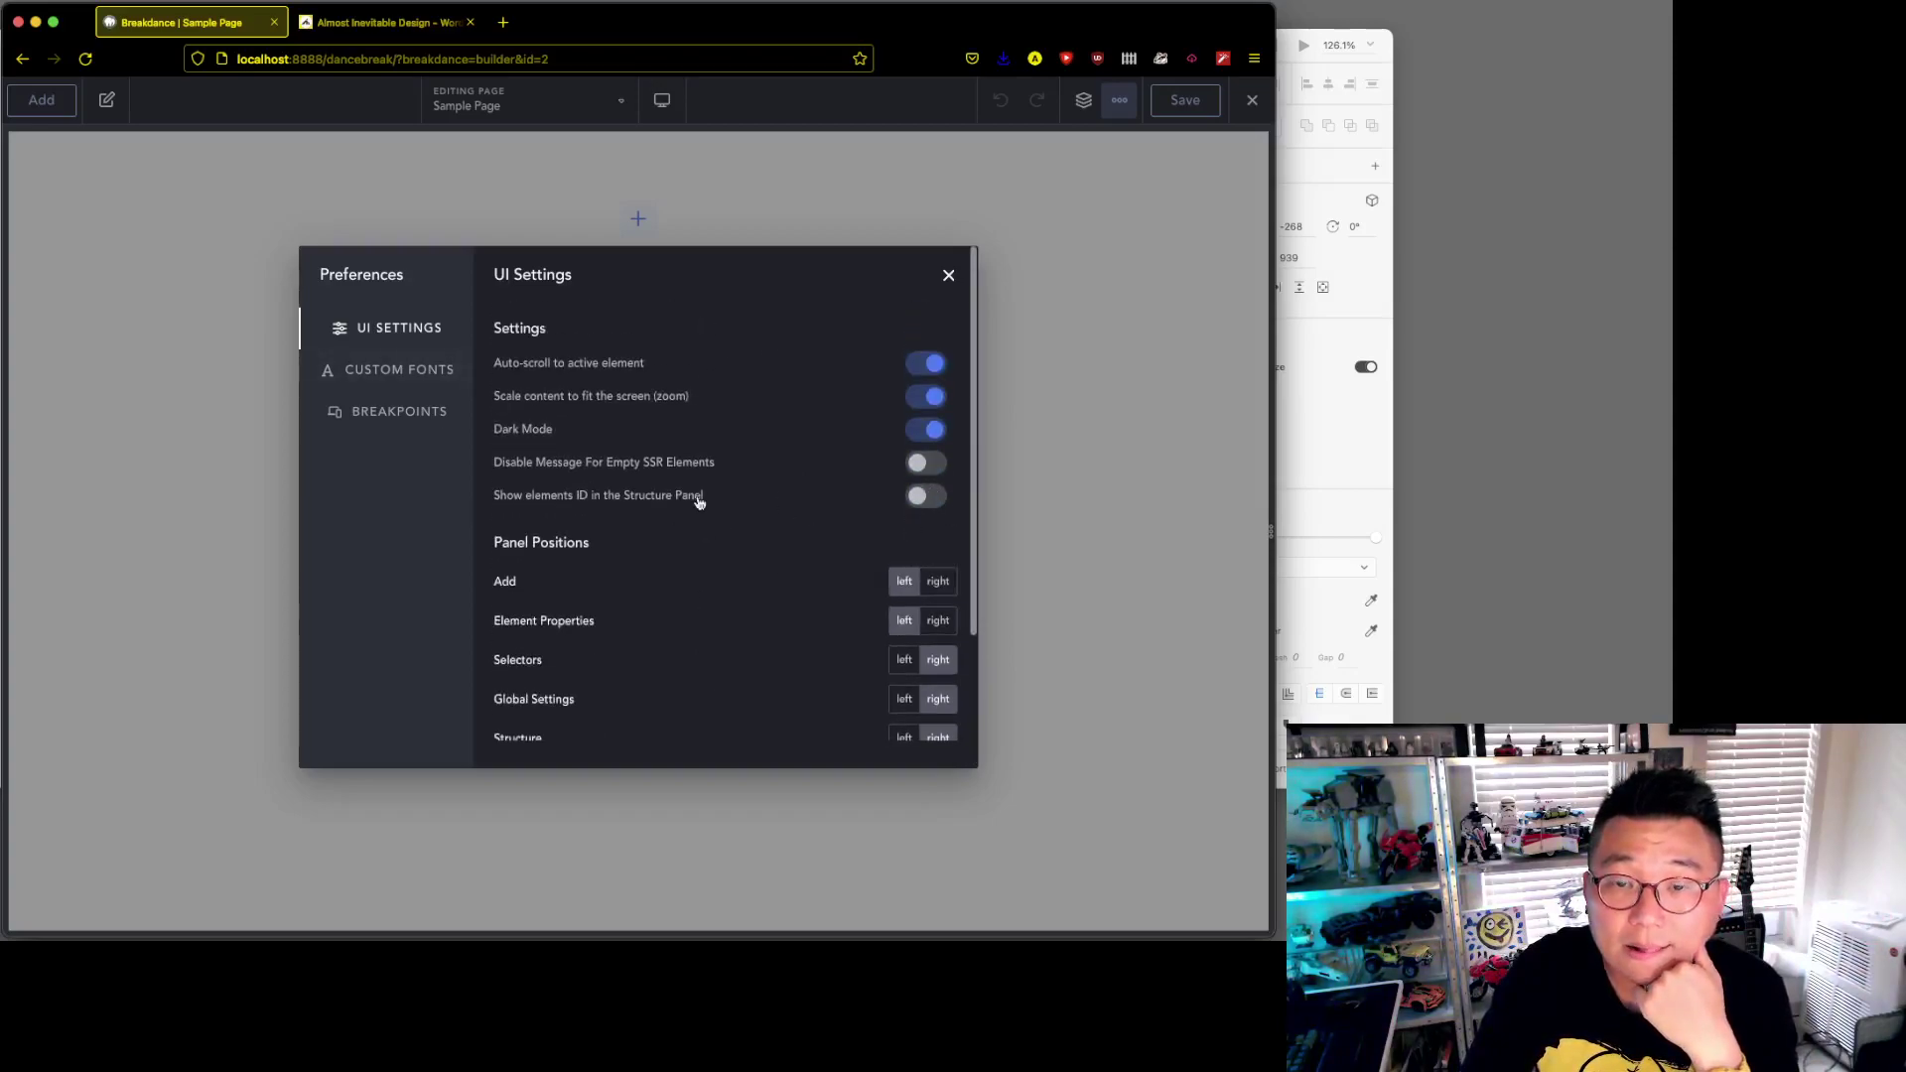
click(915, 496)
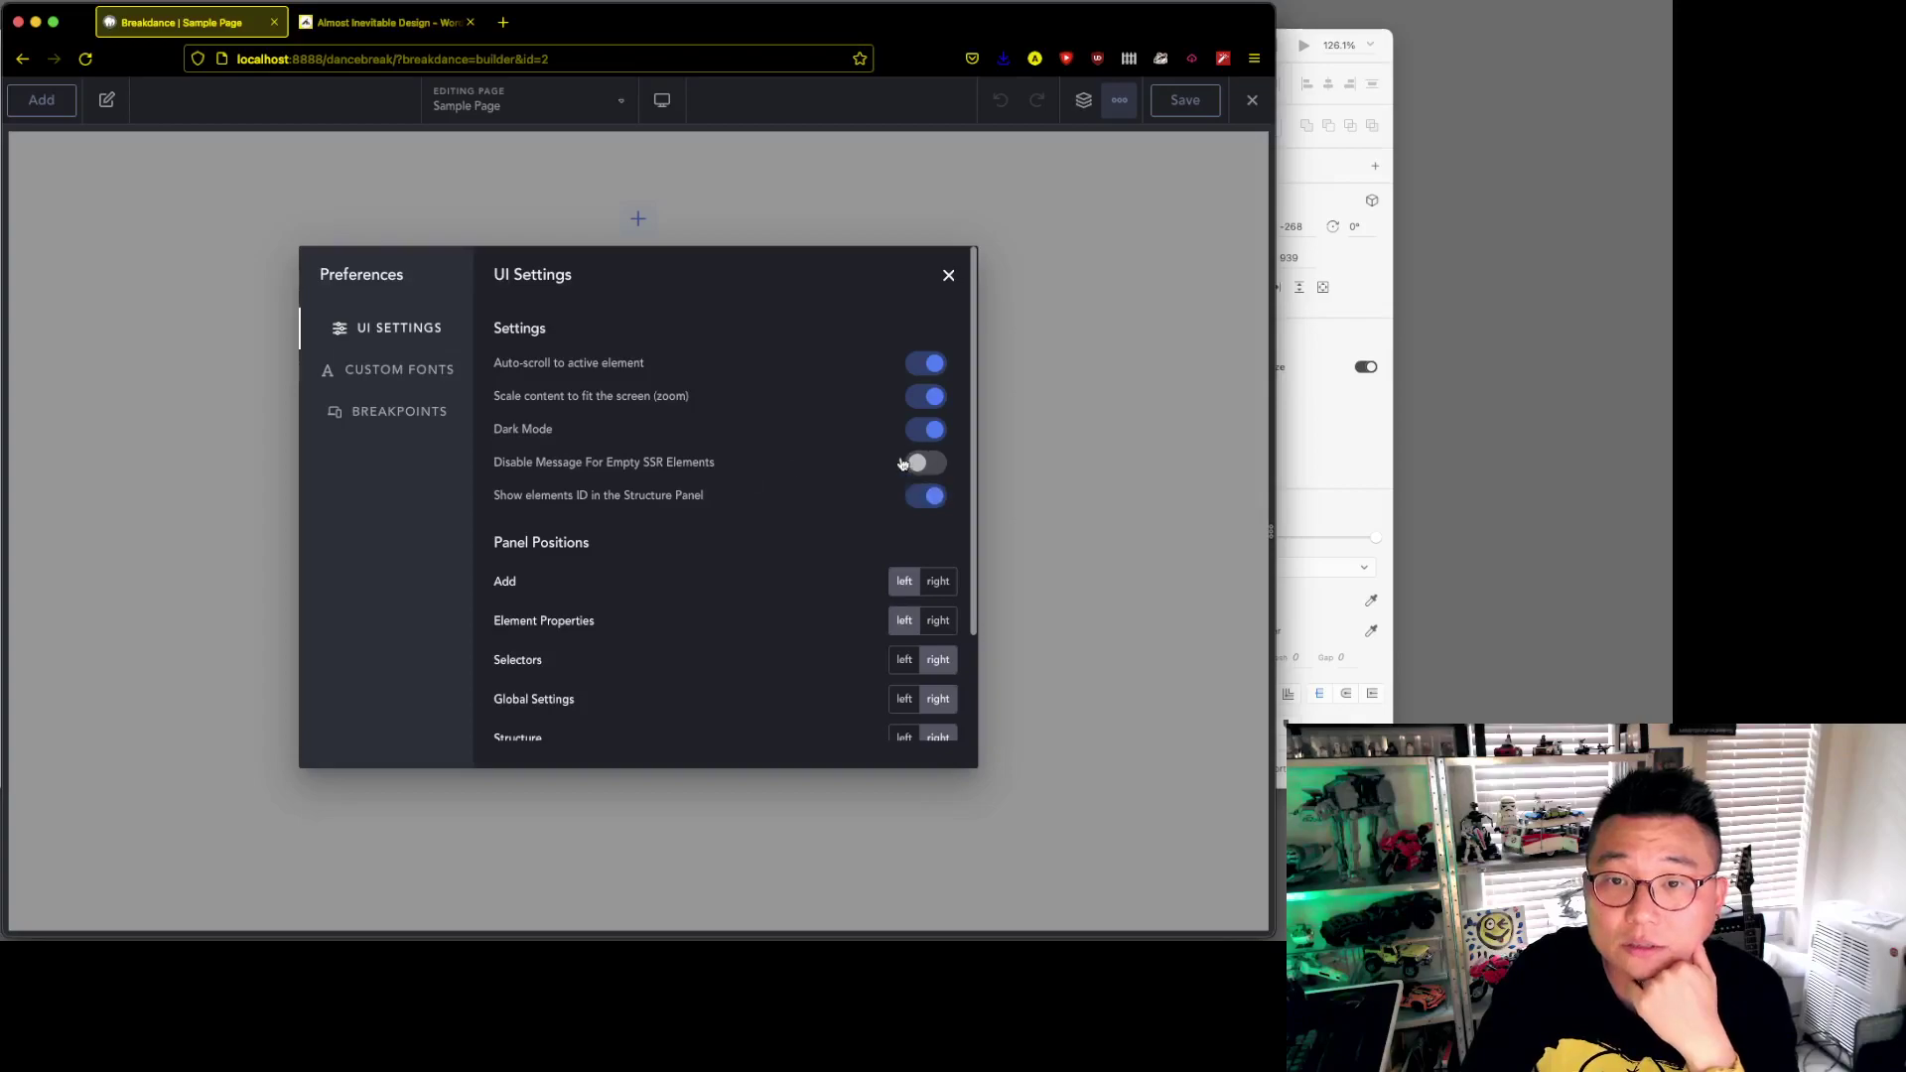
- Review the Custom Fonts and Breakpoints preferences, close the preferences and examine the builder's built-in device breakpoints
click(398, 369)
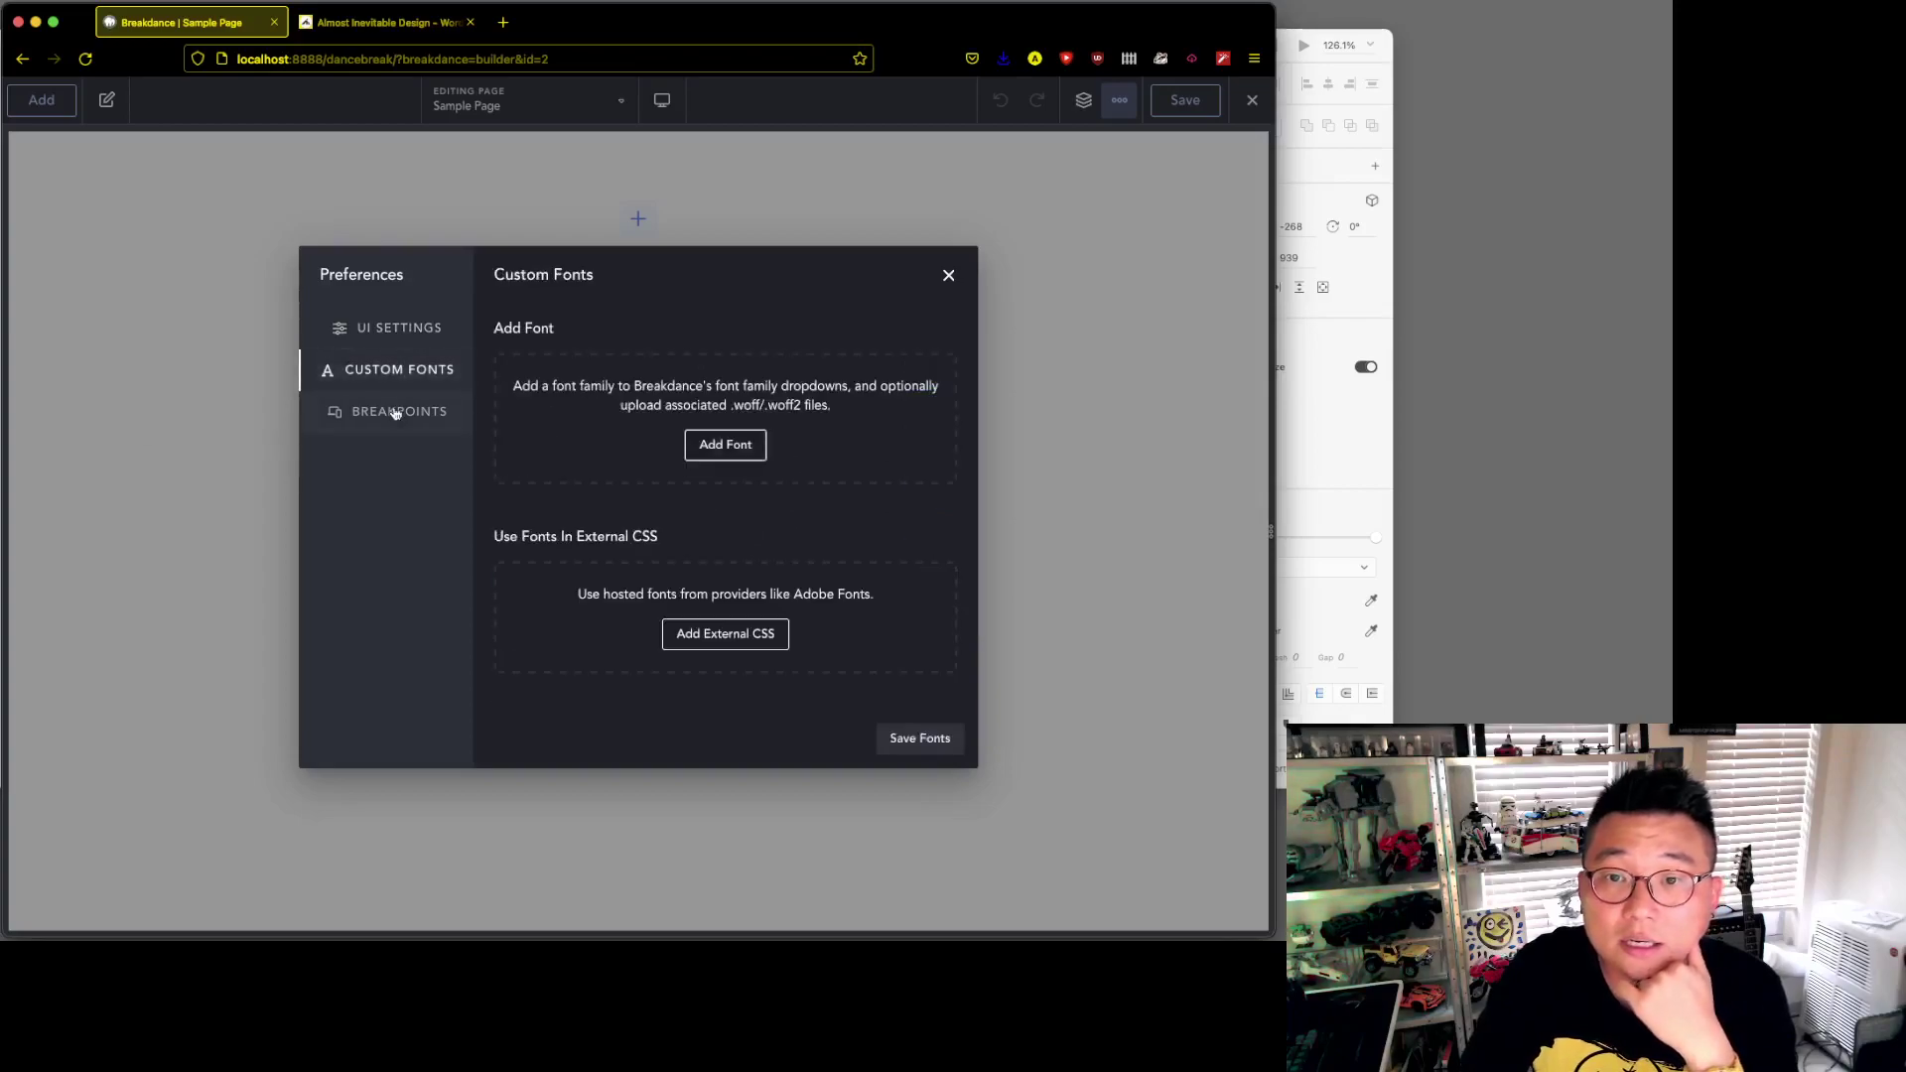
click(397, 412)
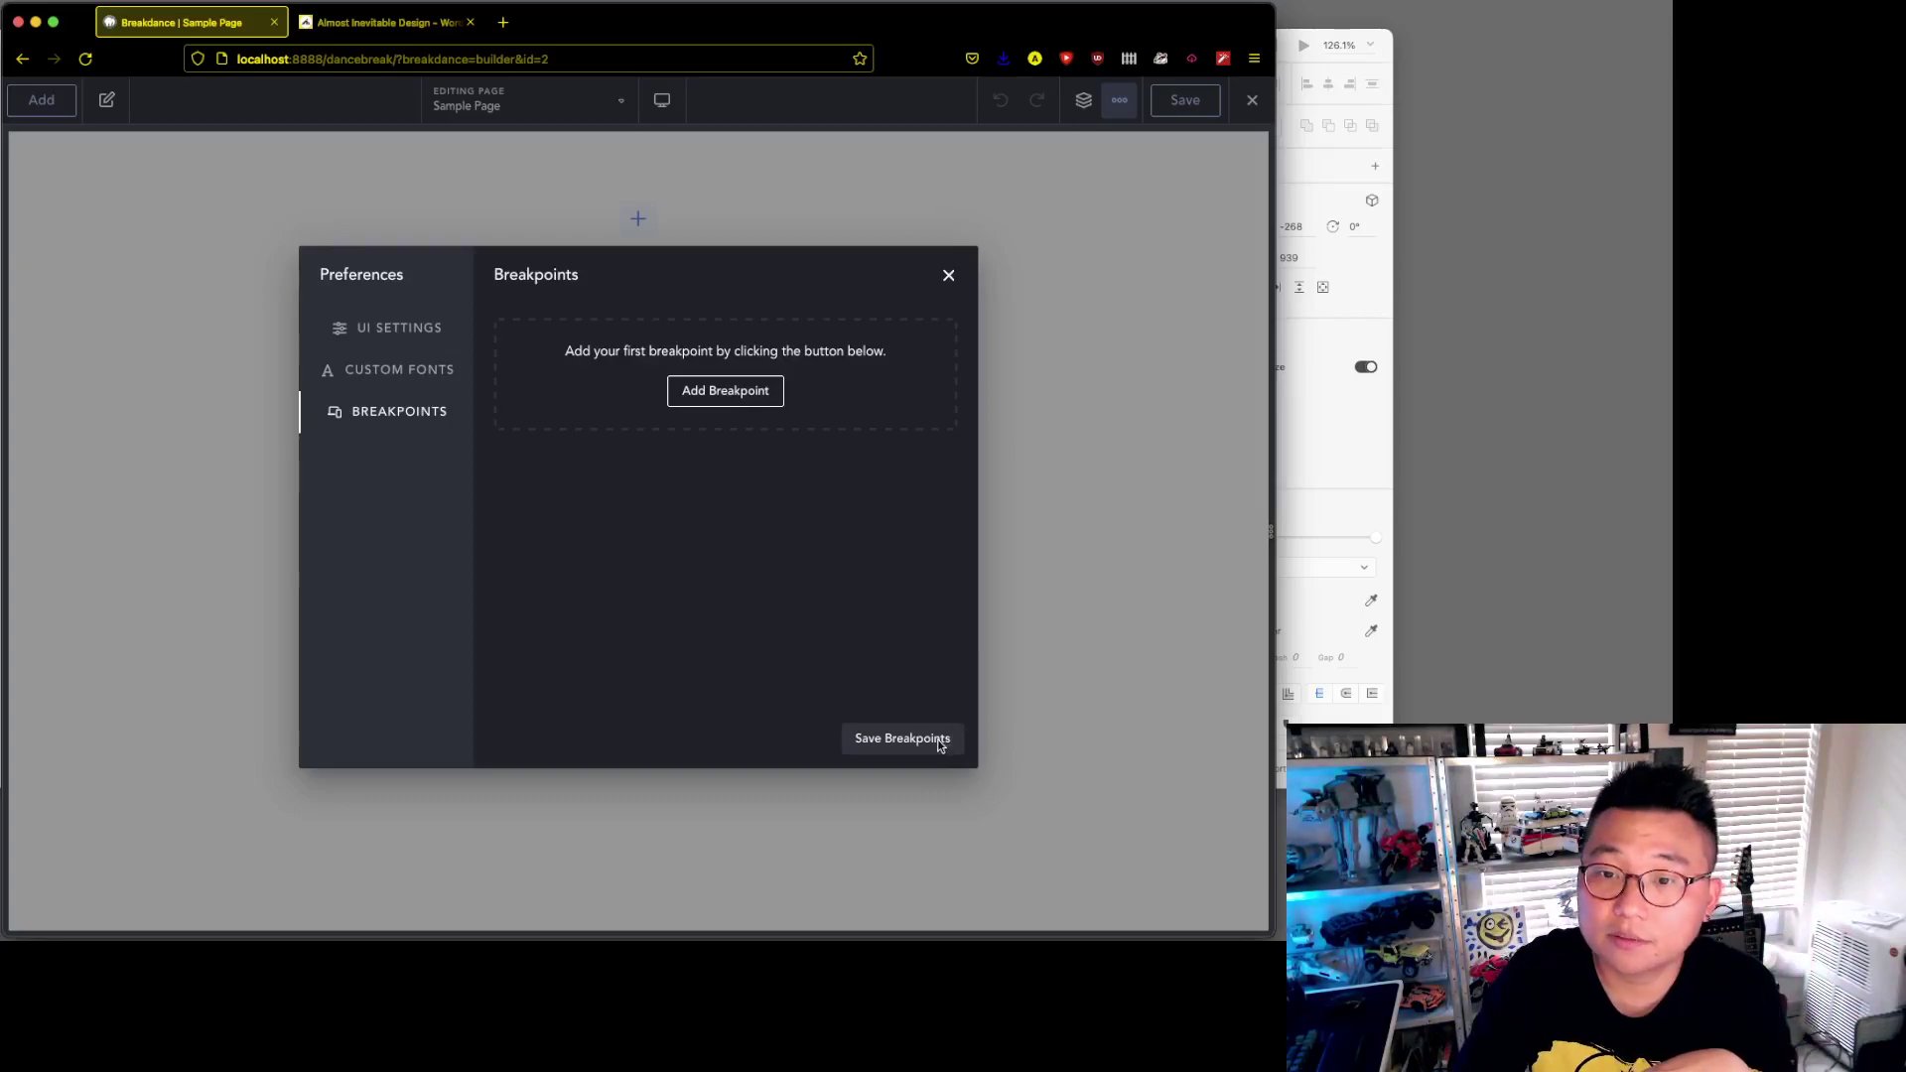
click(948, 278)
click(662, 100)
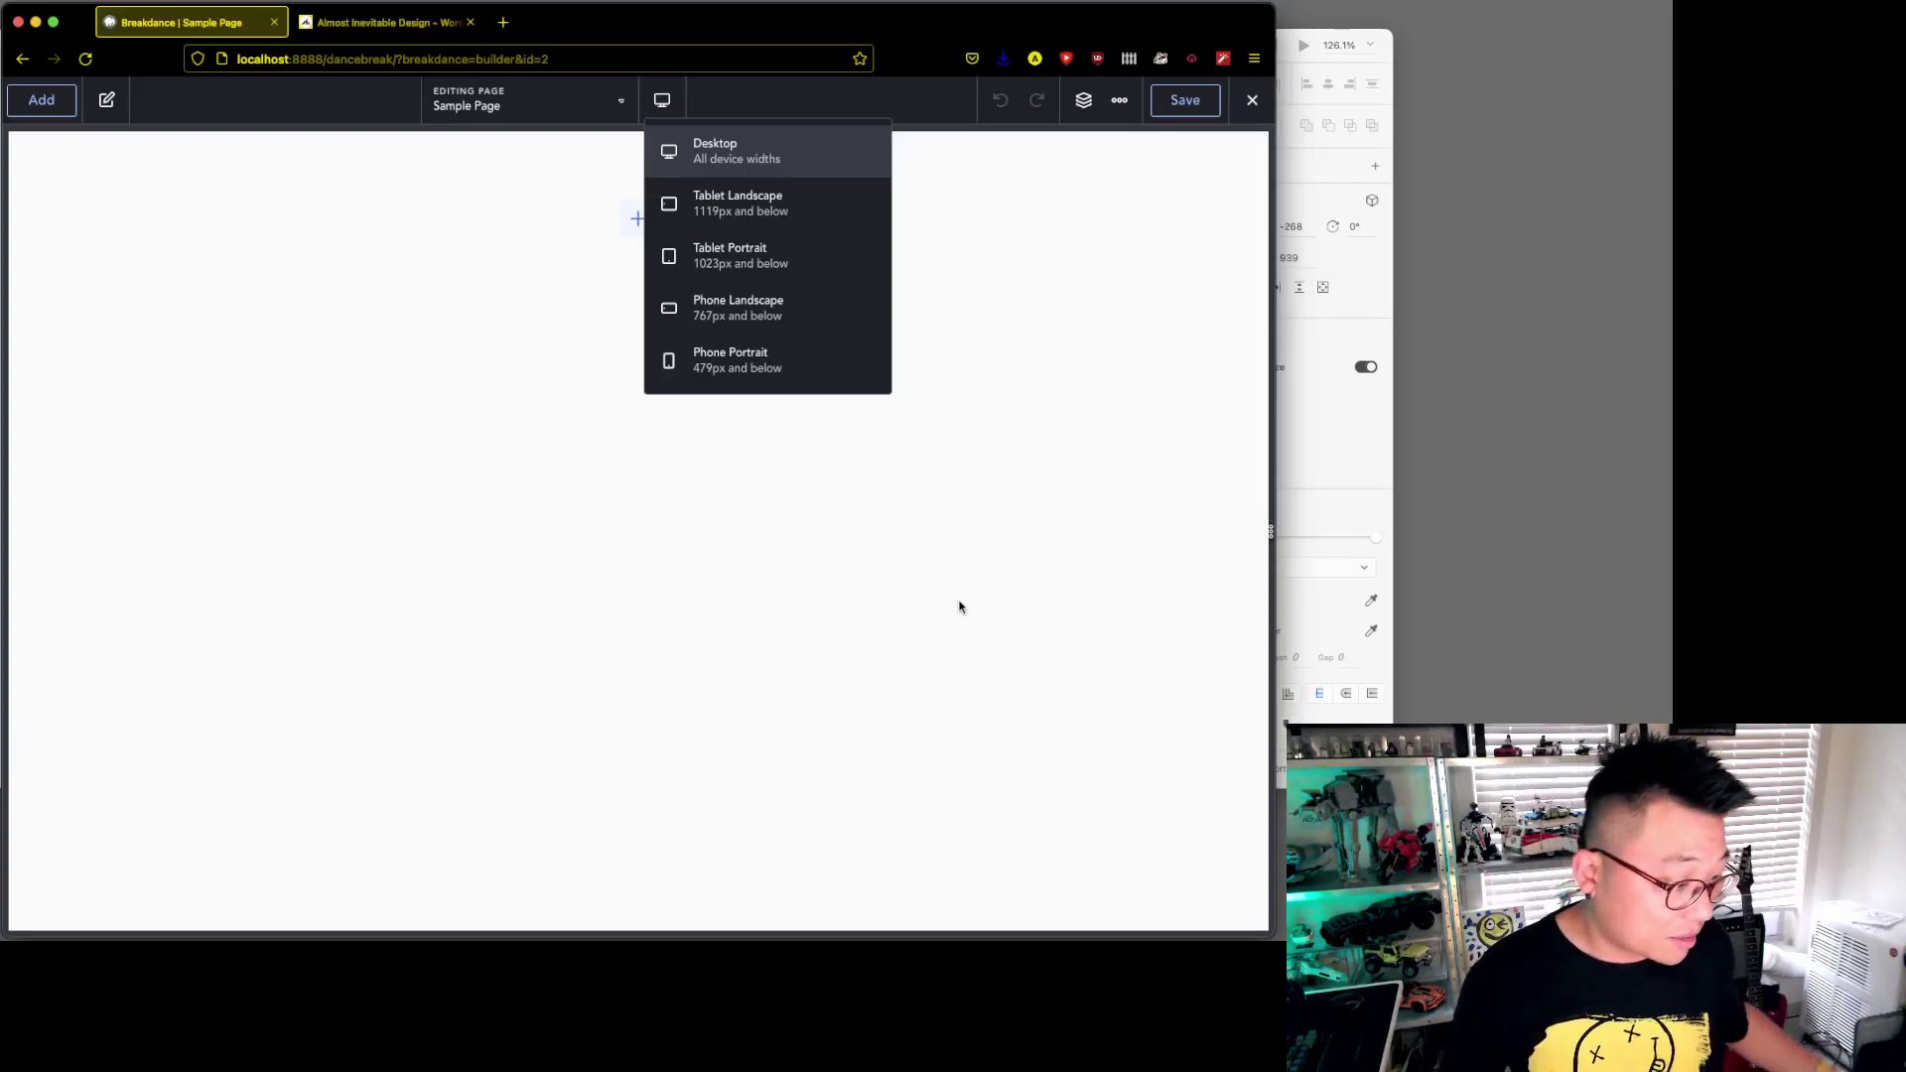
- Preview Sample Page at the Phone Portrait breakpoint and return to the Desktop view
click(797, 369)
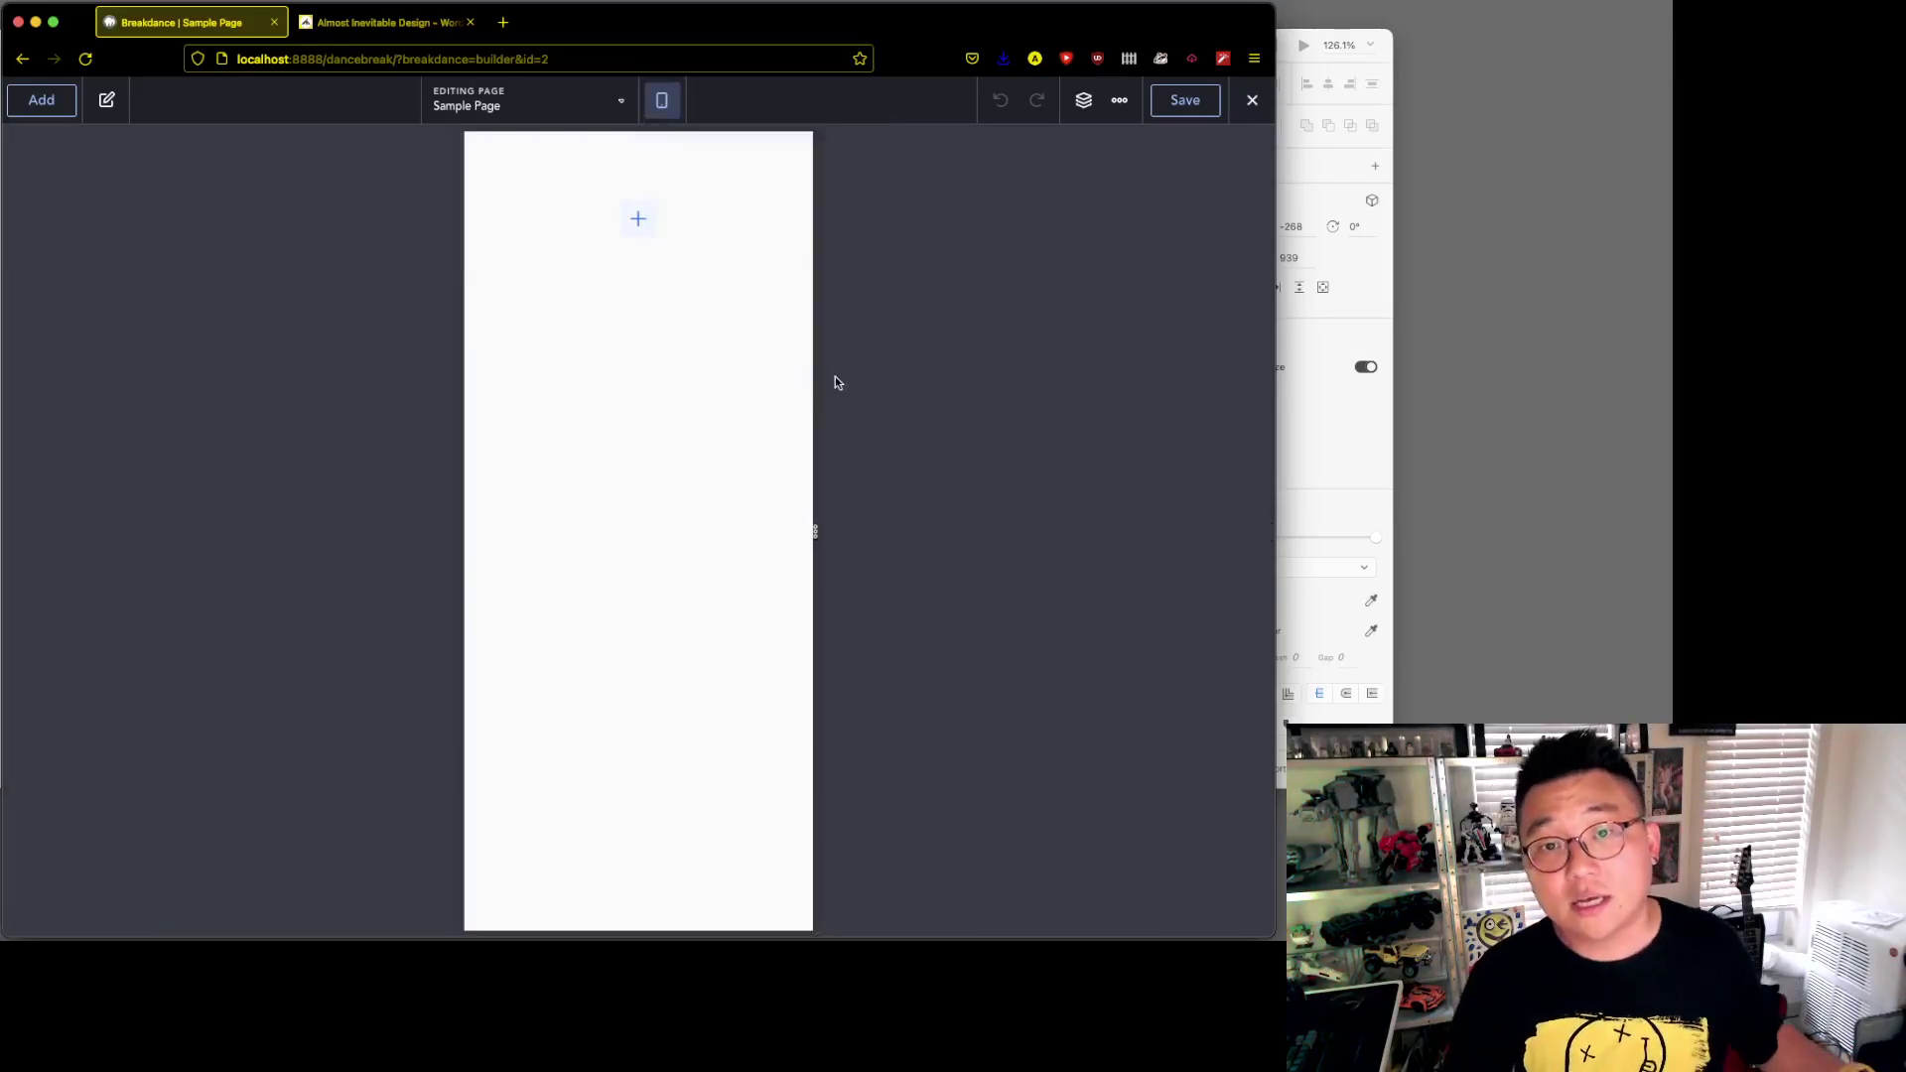
click(663, 100)
click(770, 149)
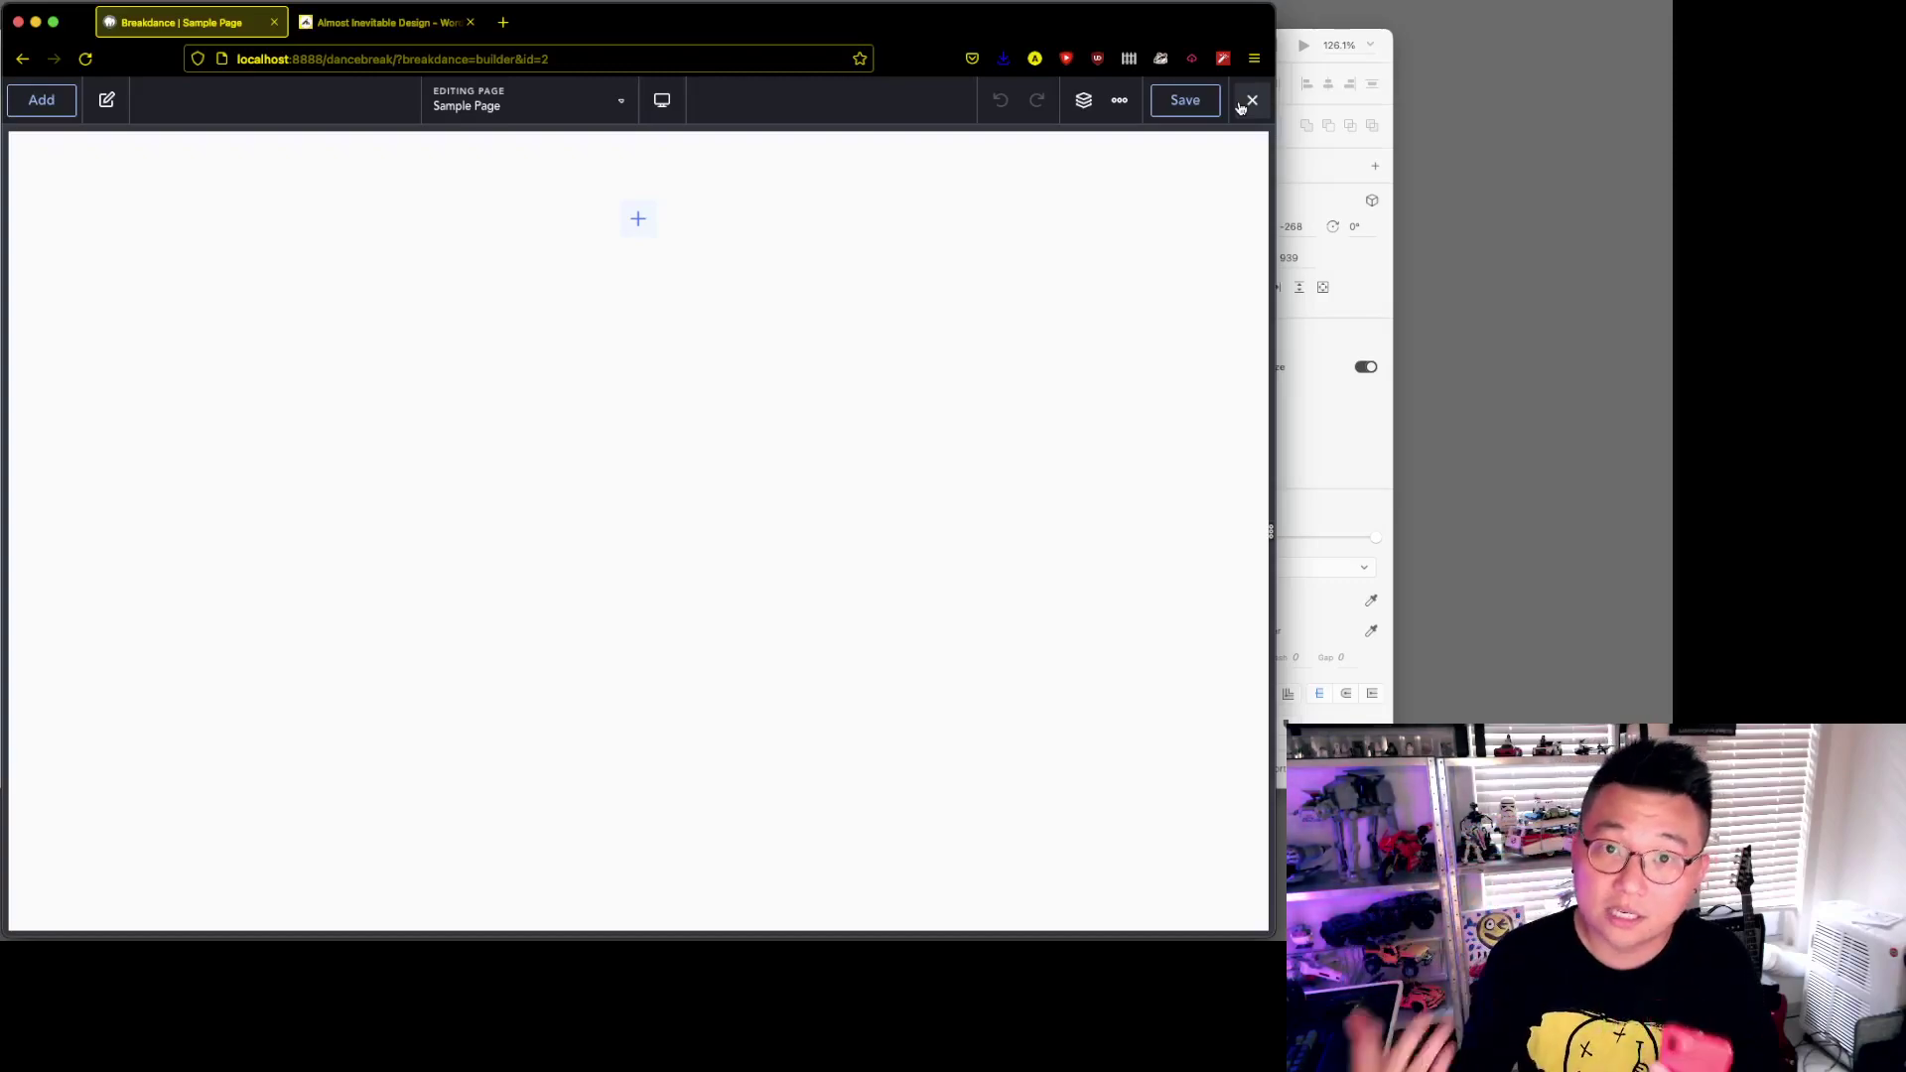
- Check the Breakpoints section of the builder preferences and close the preferences without adding a breakpoint
click(1119, 100)
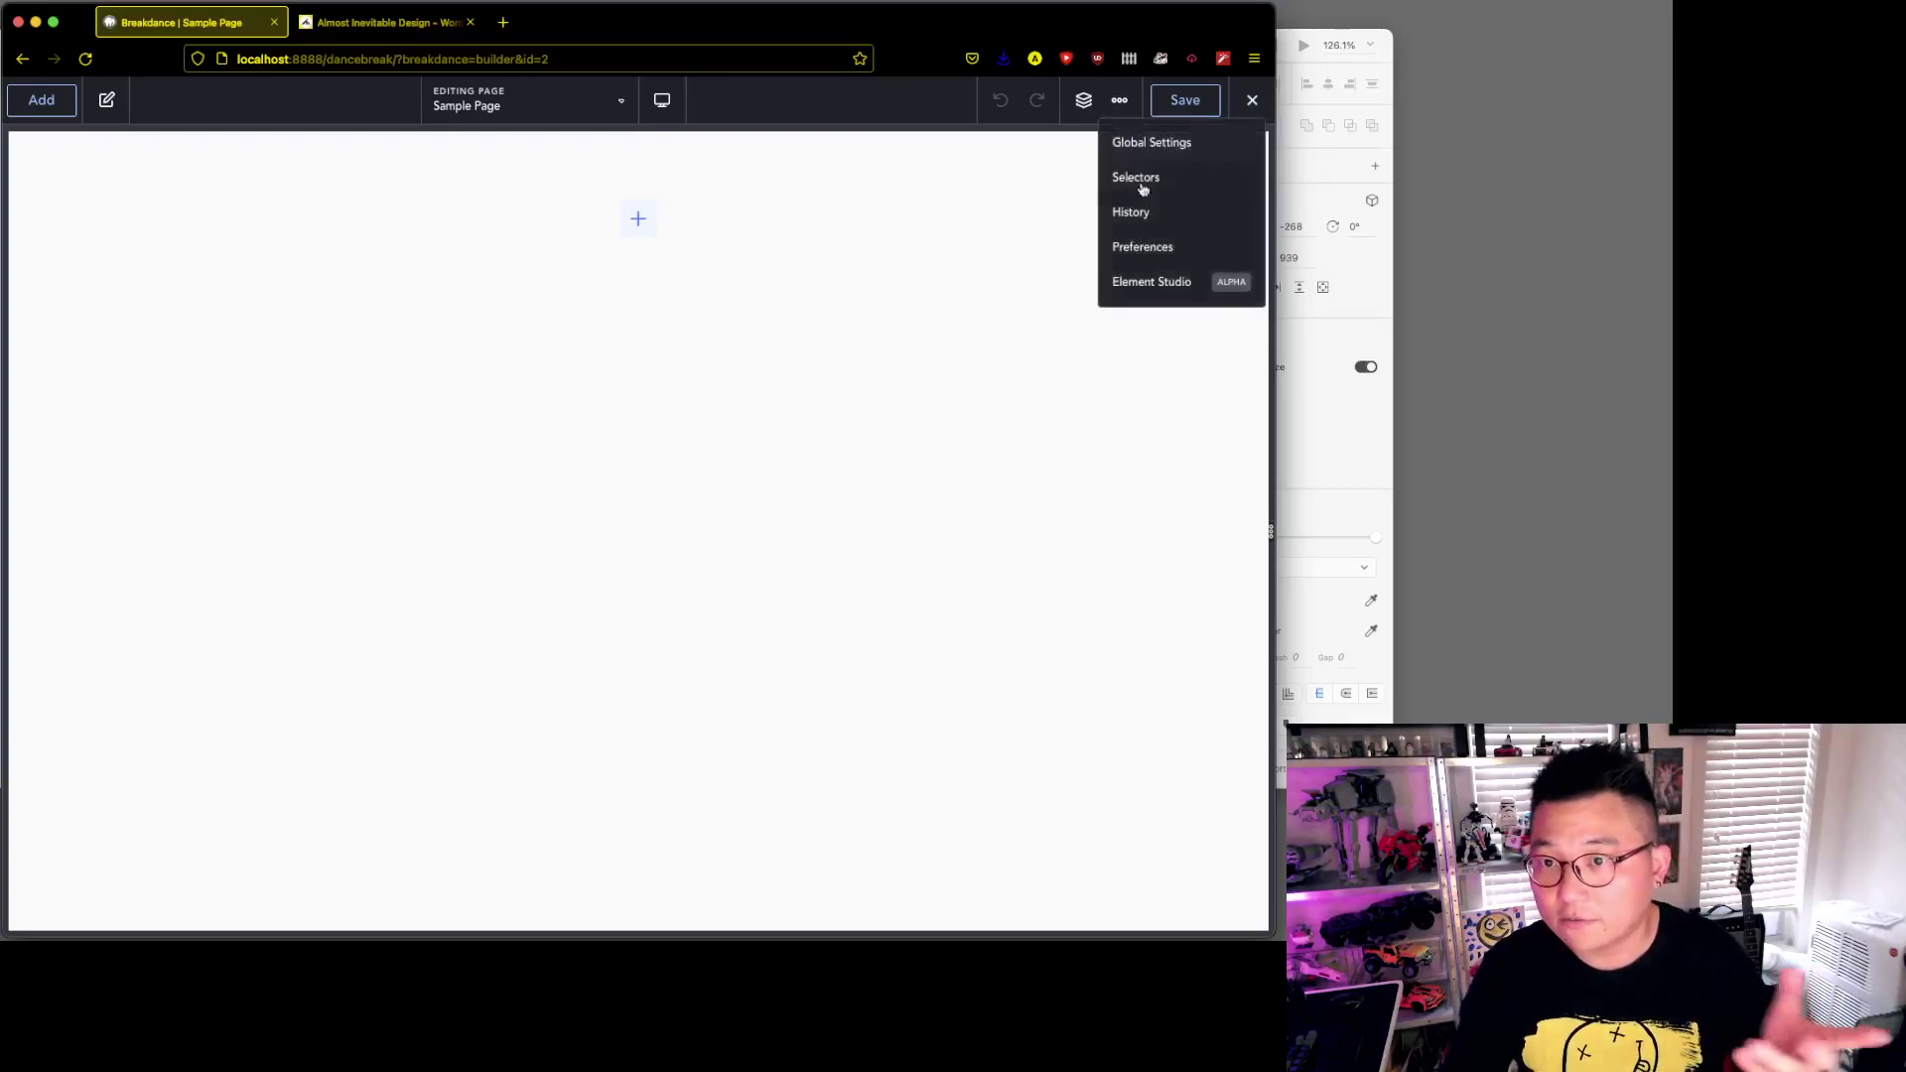
click(1168, 247)
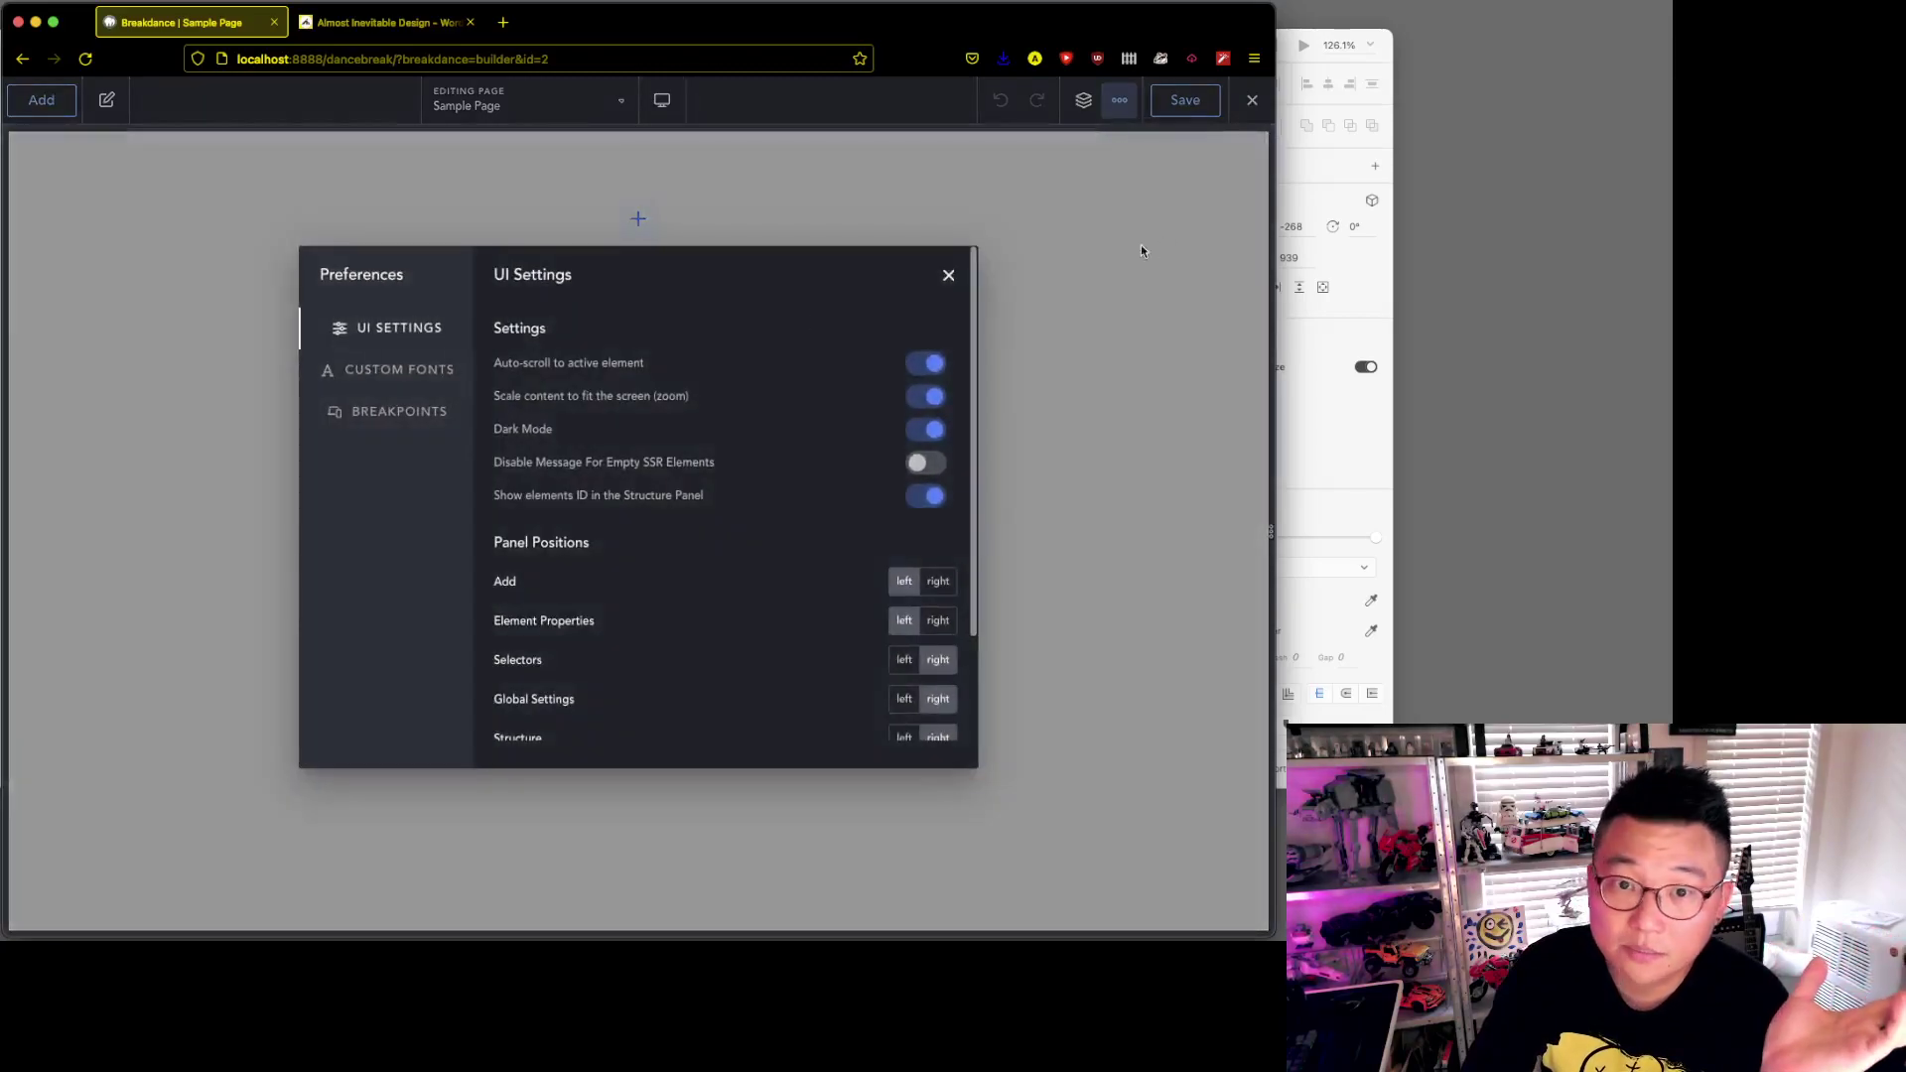
click(377, 423)
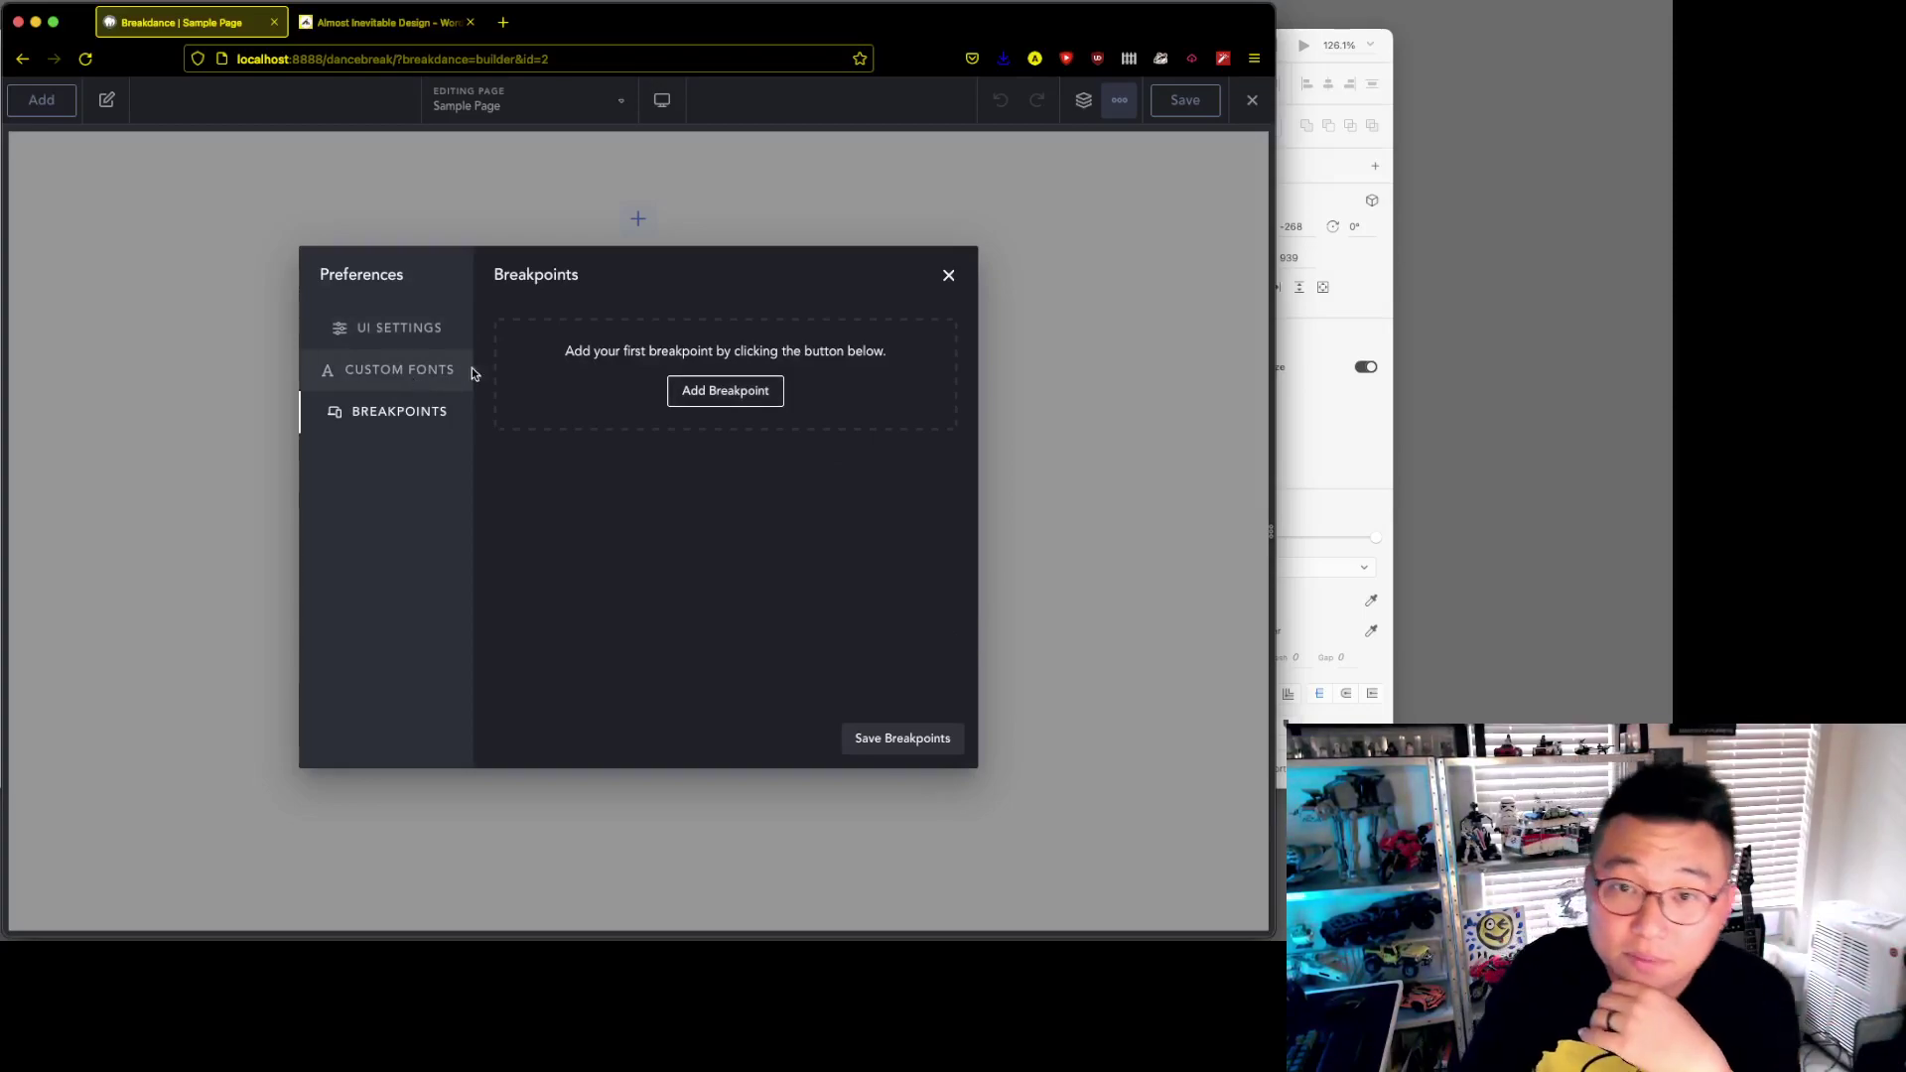
click(949, 275)
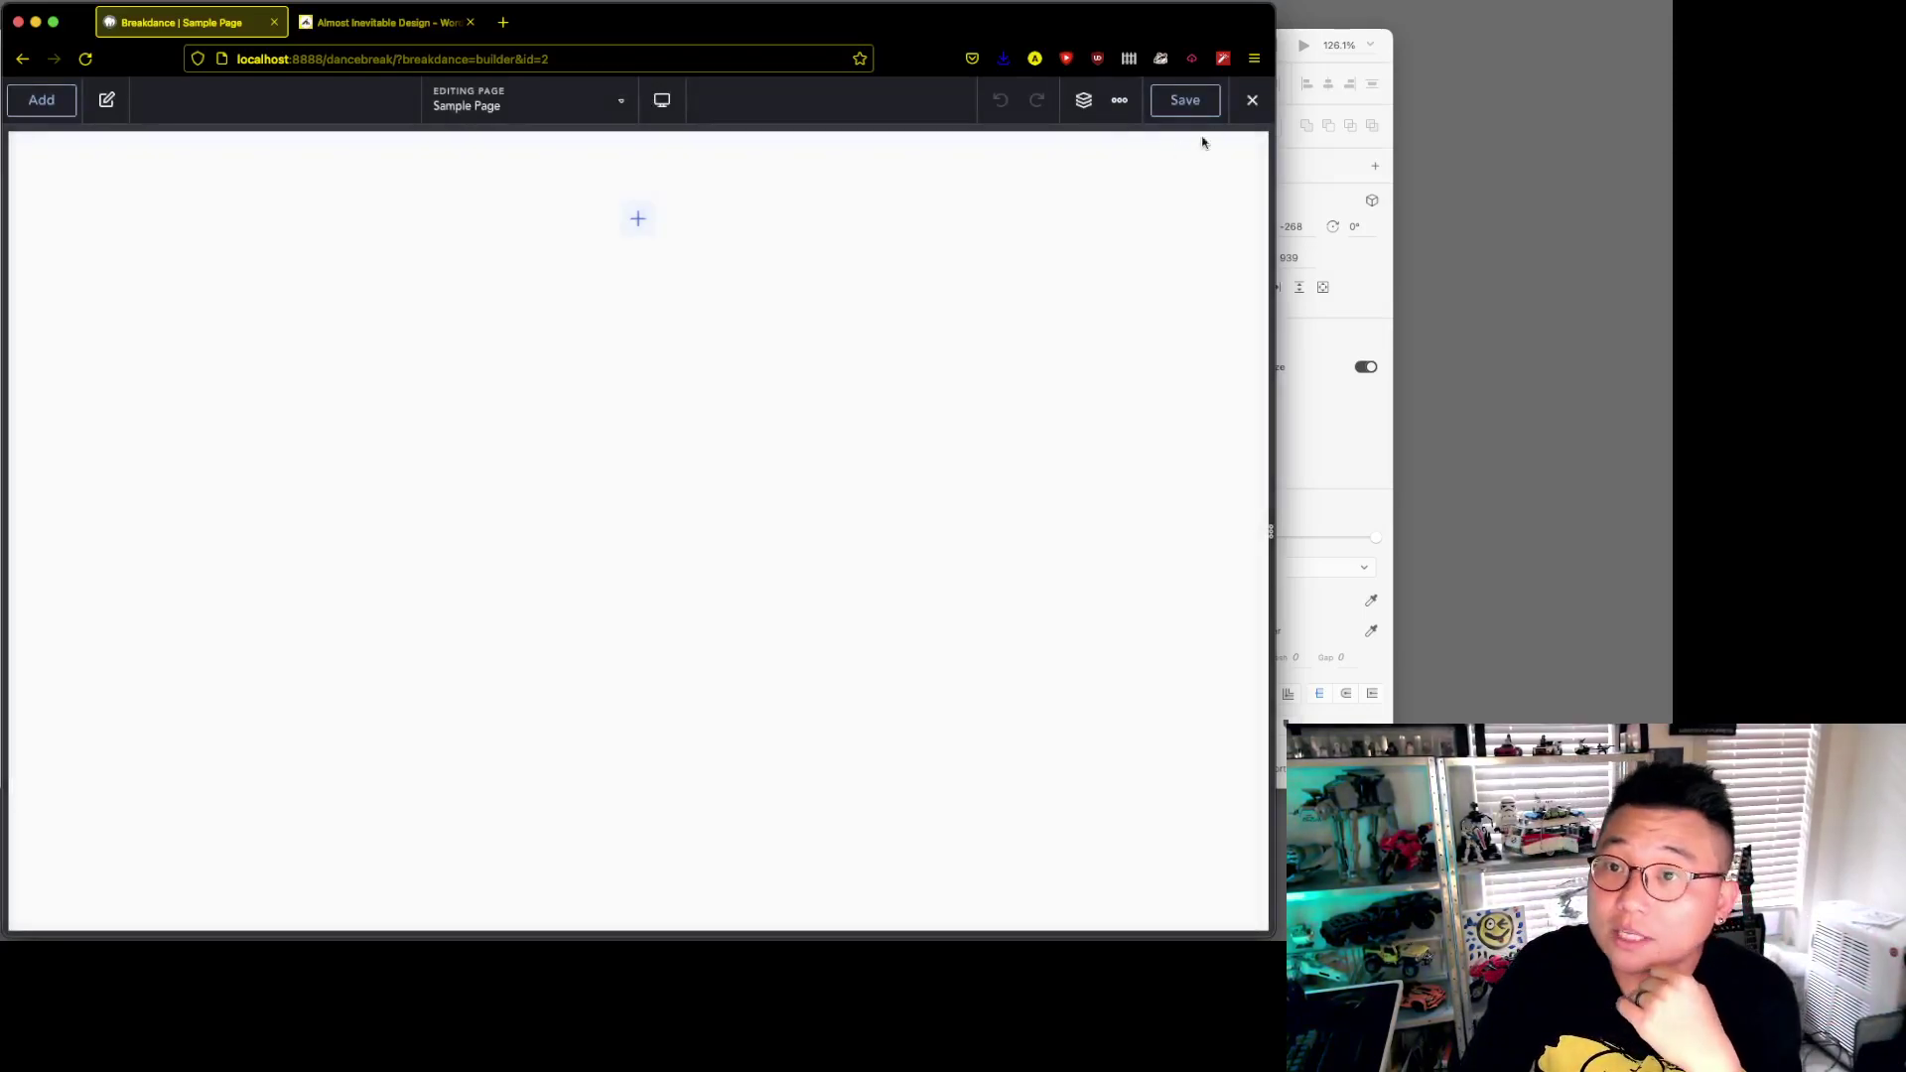
- Save Sample Page, exit to WordPress and reopen the page in the Breakdance builder
click(1181, 103)
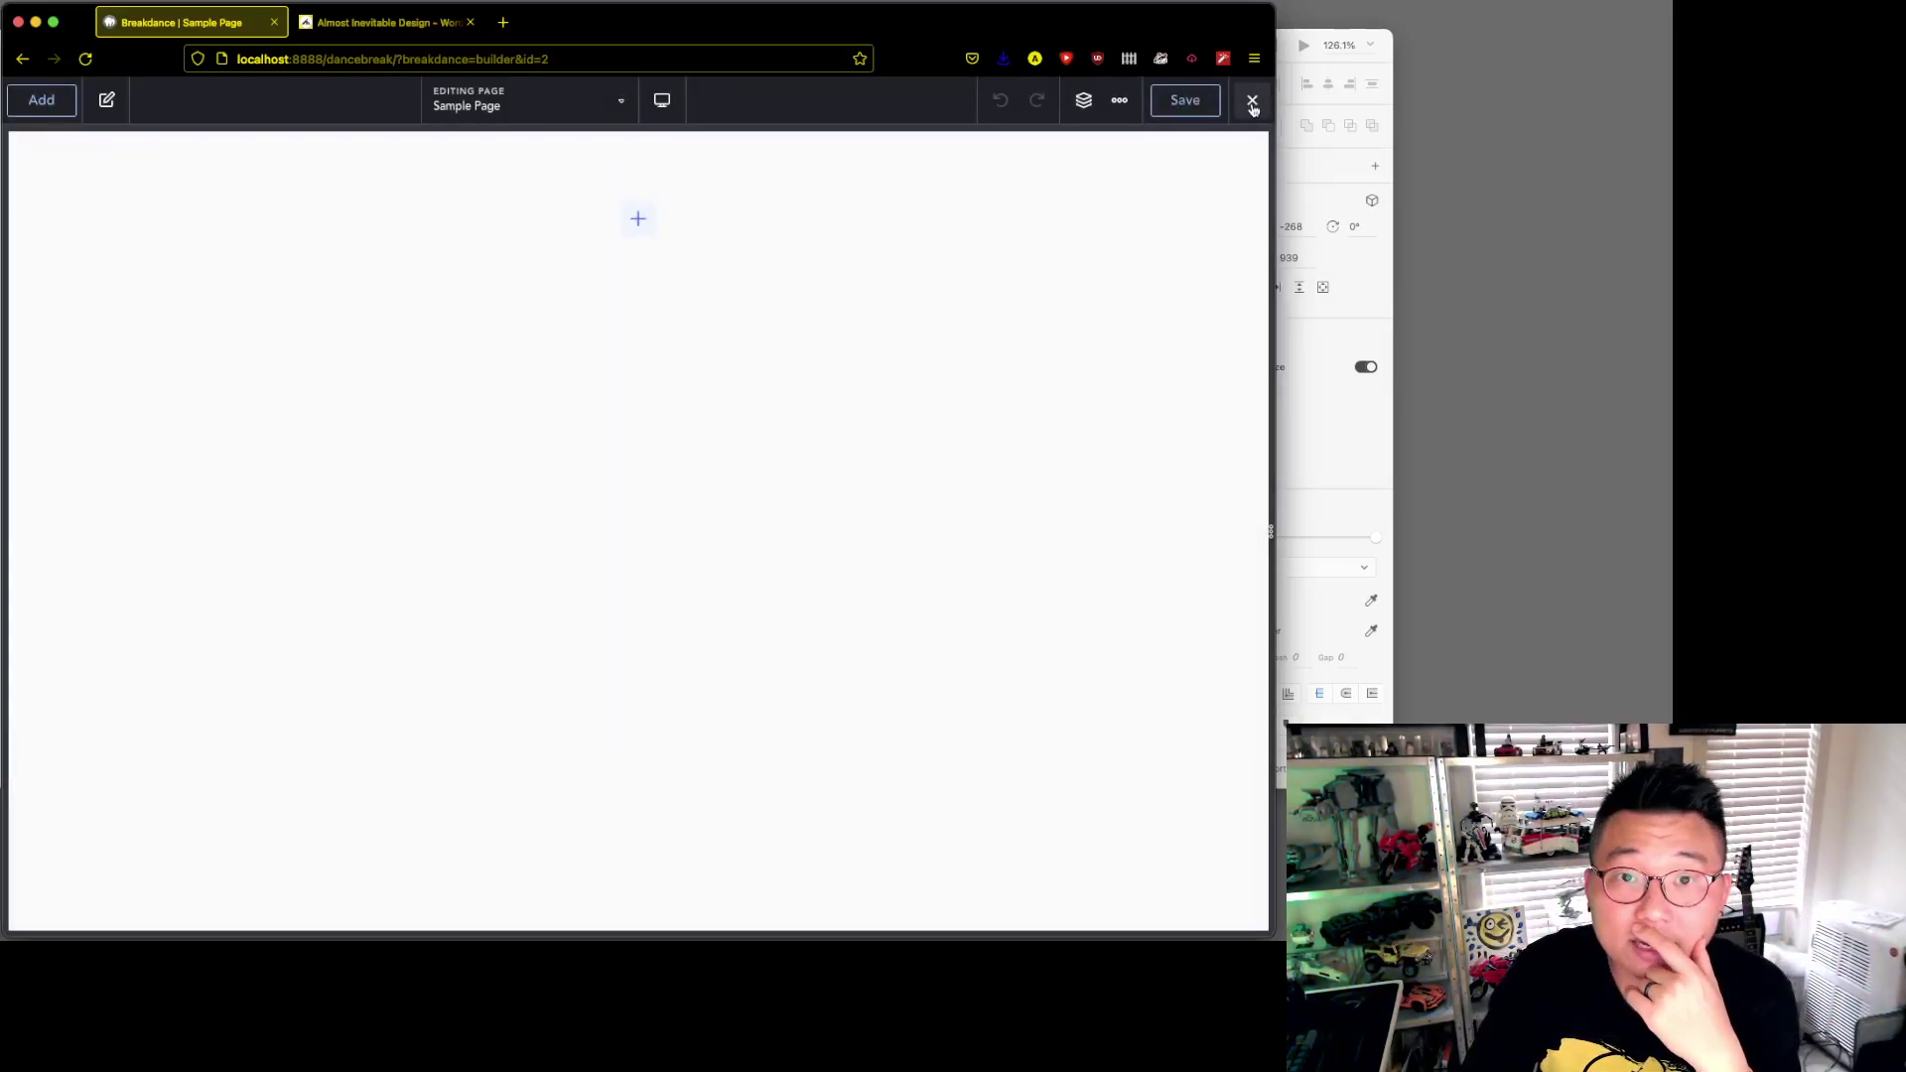
click(1253, 107)
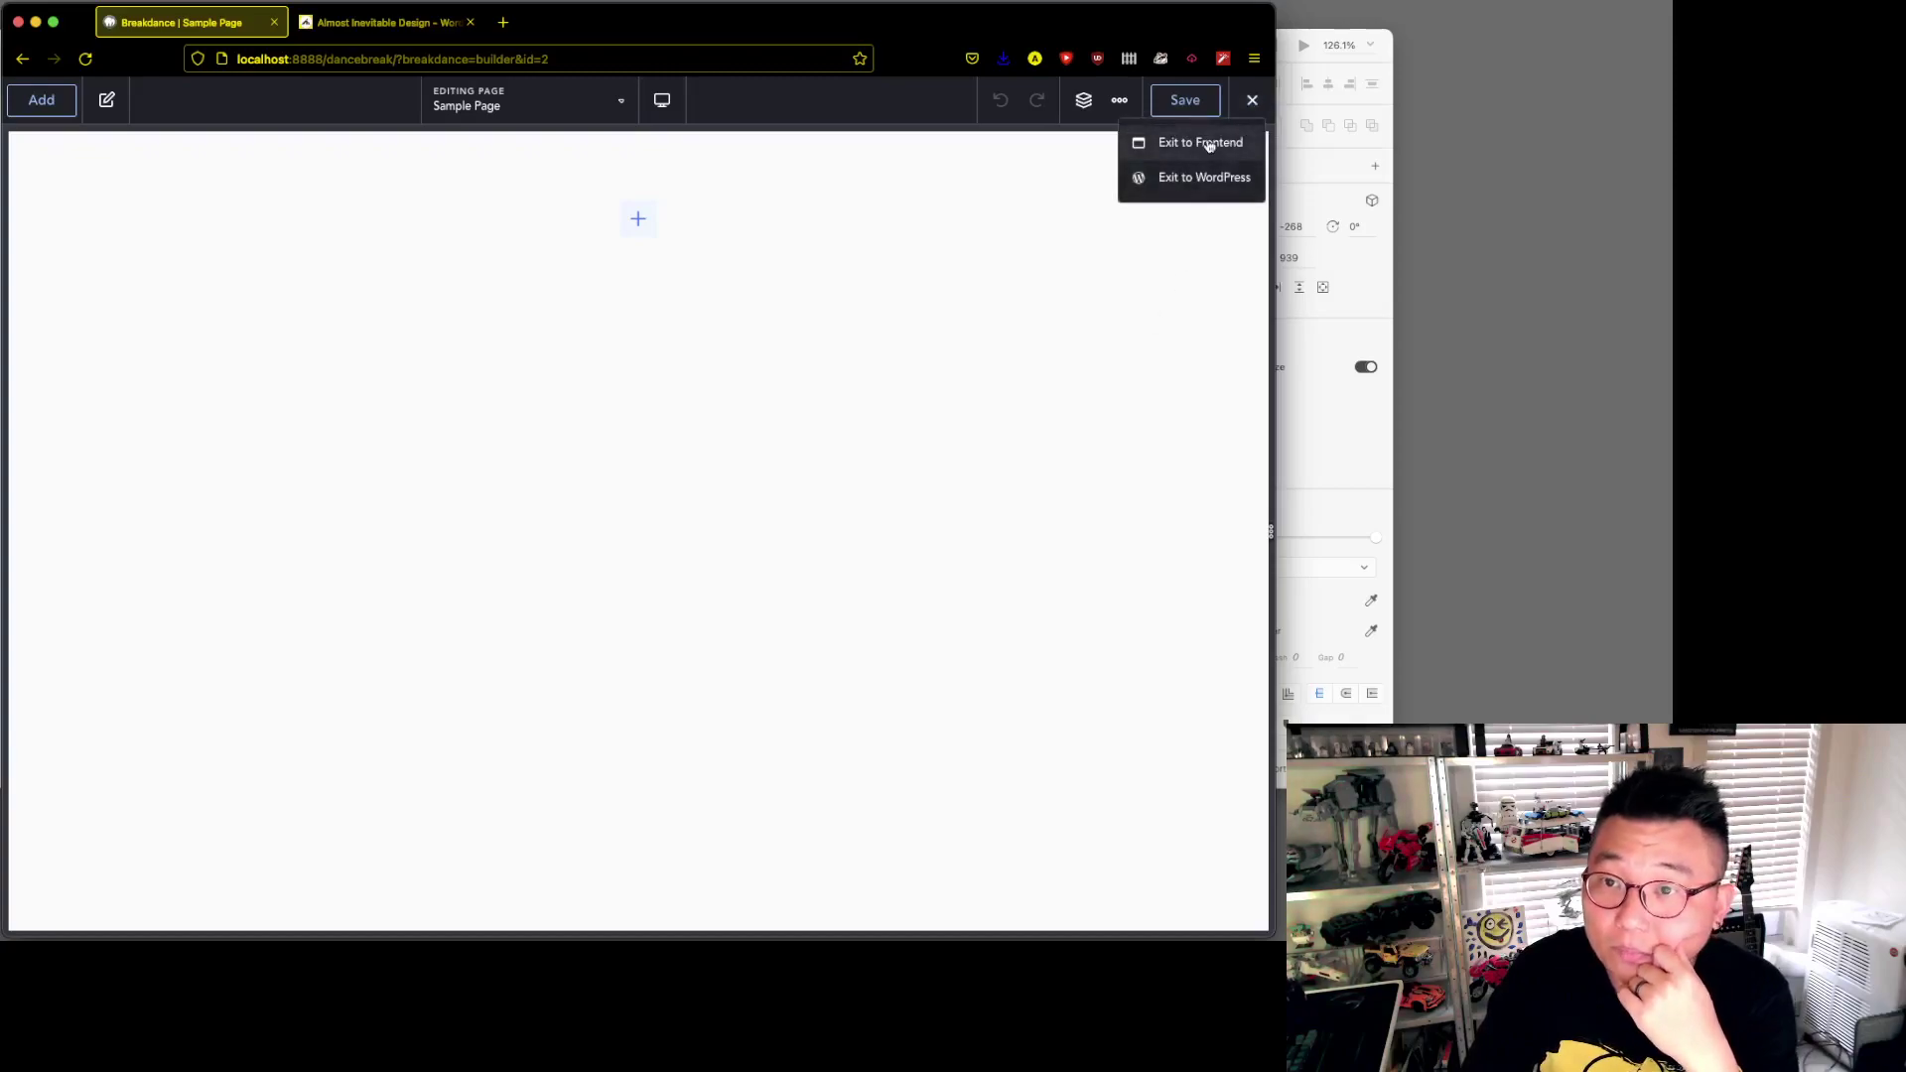
click(1211, 187)
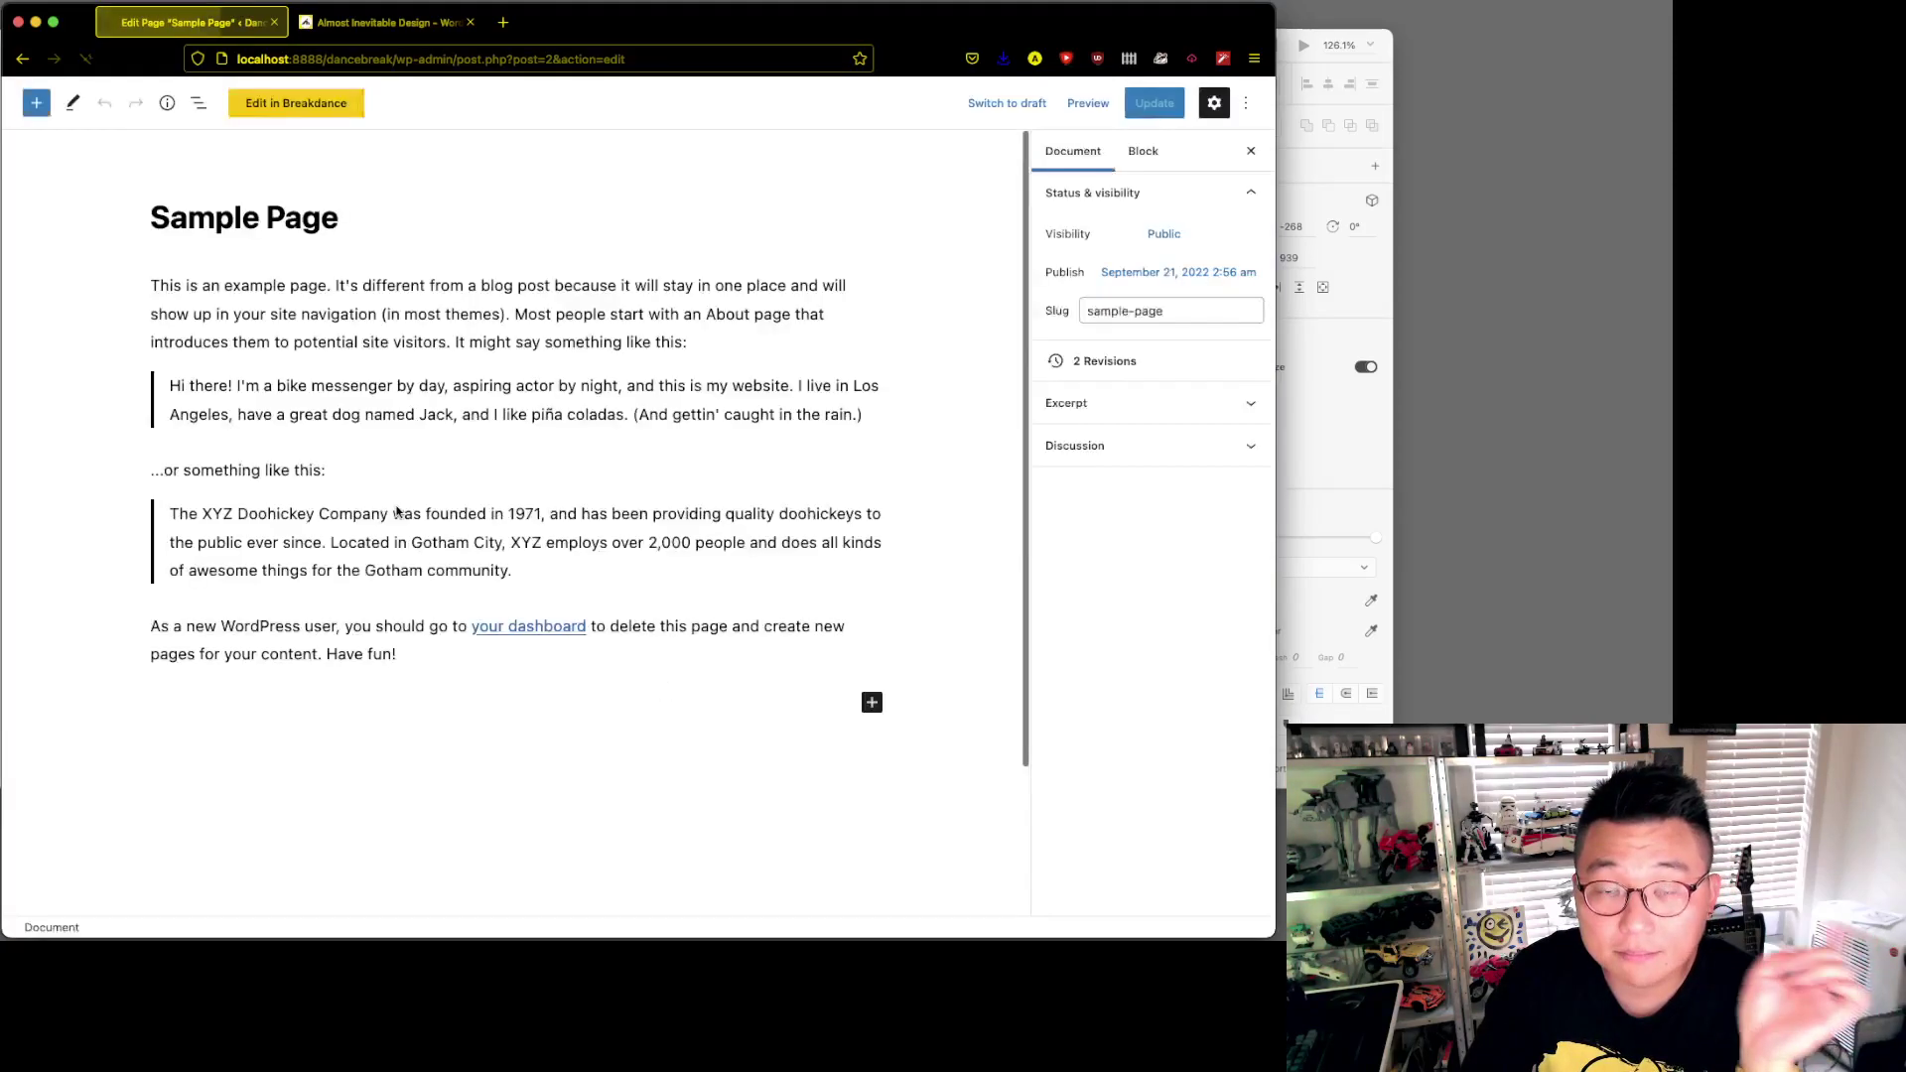
click(448, 401)
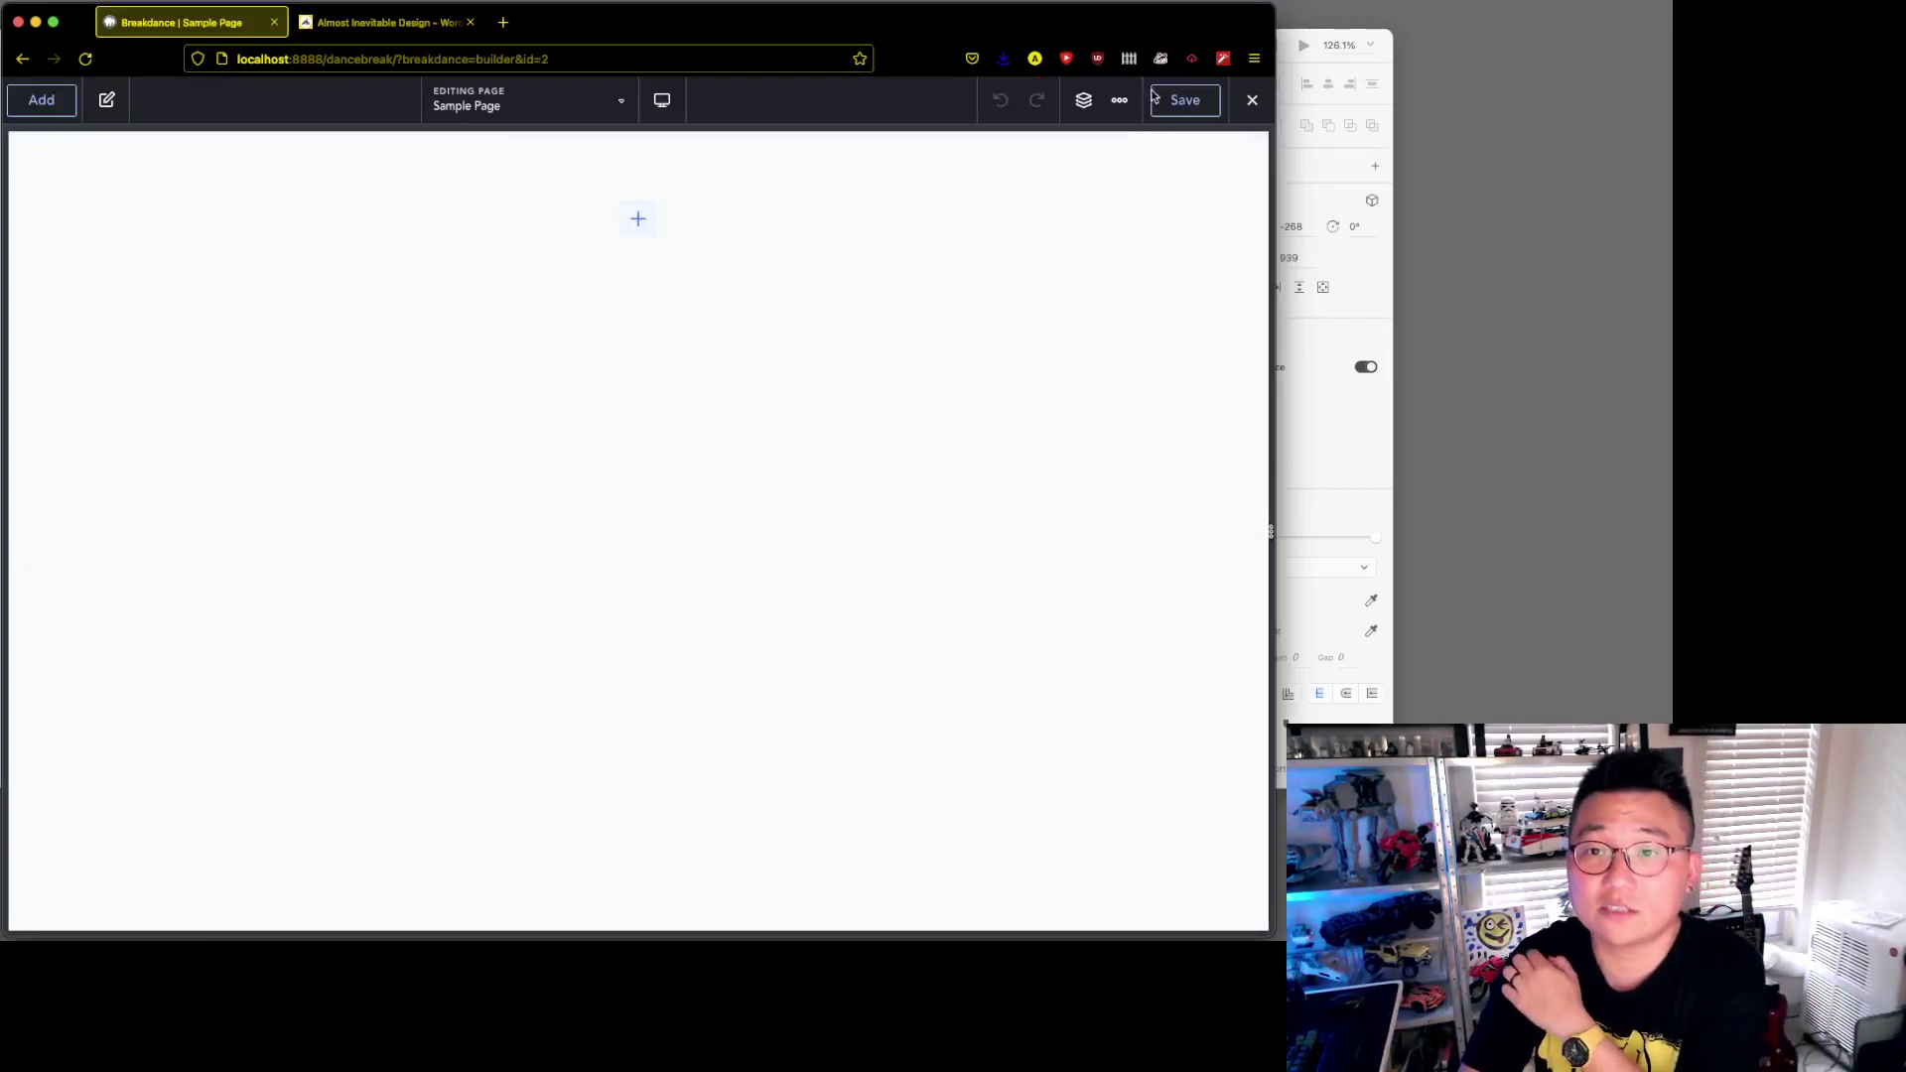
- Bring up the Global Settings in the page builder and look at the list of pages available for editing
click(1132, 107)
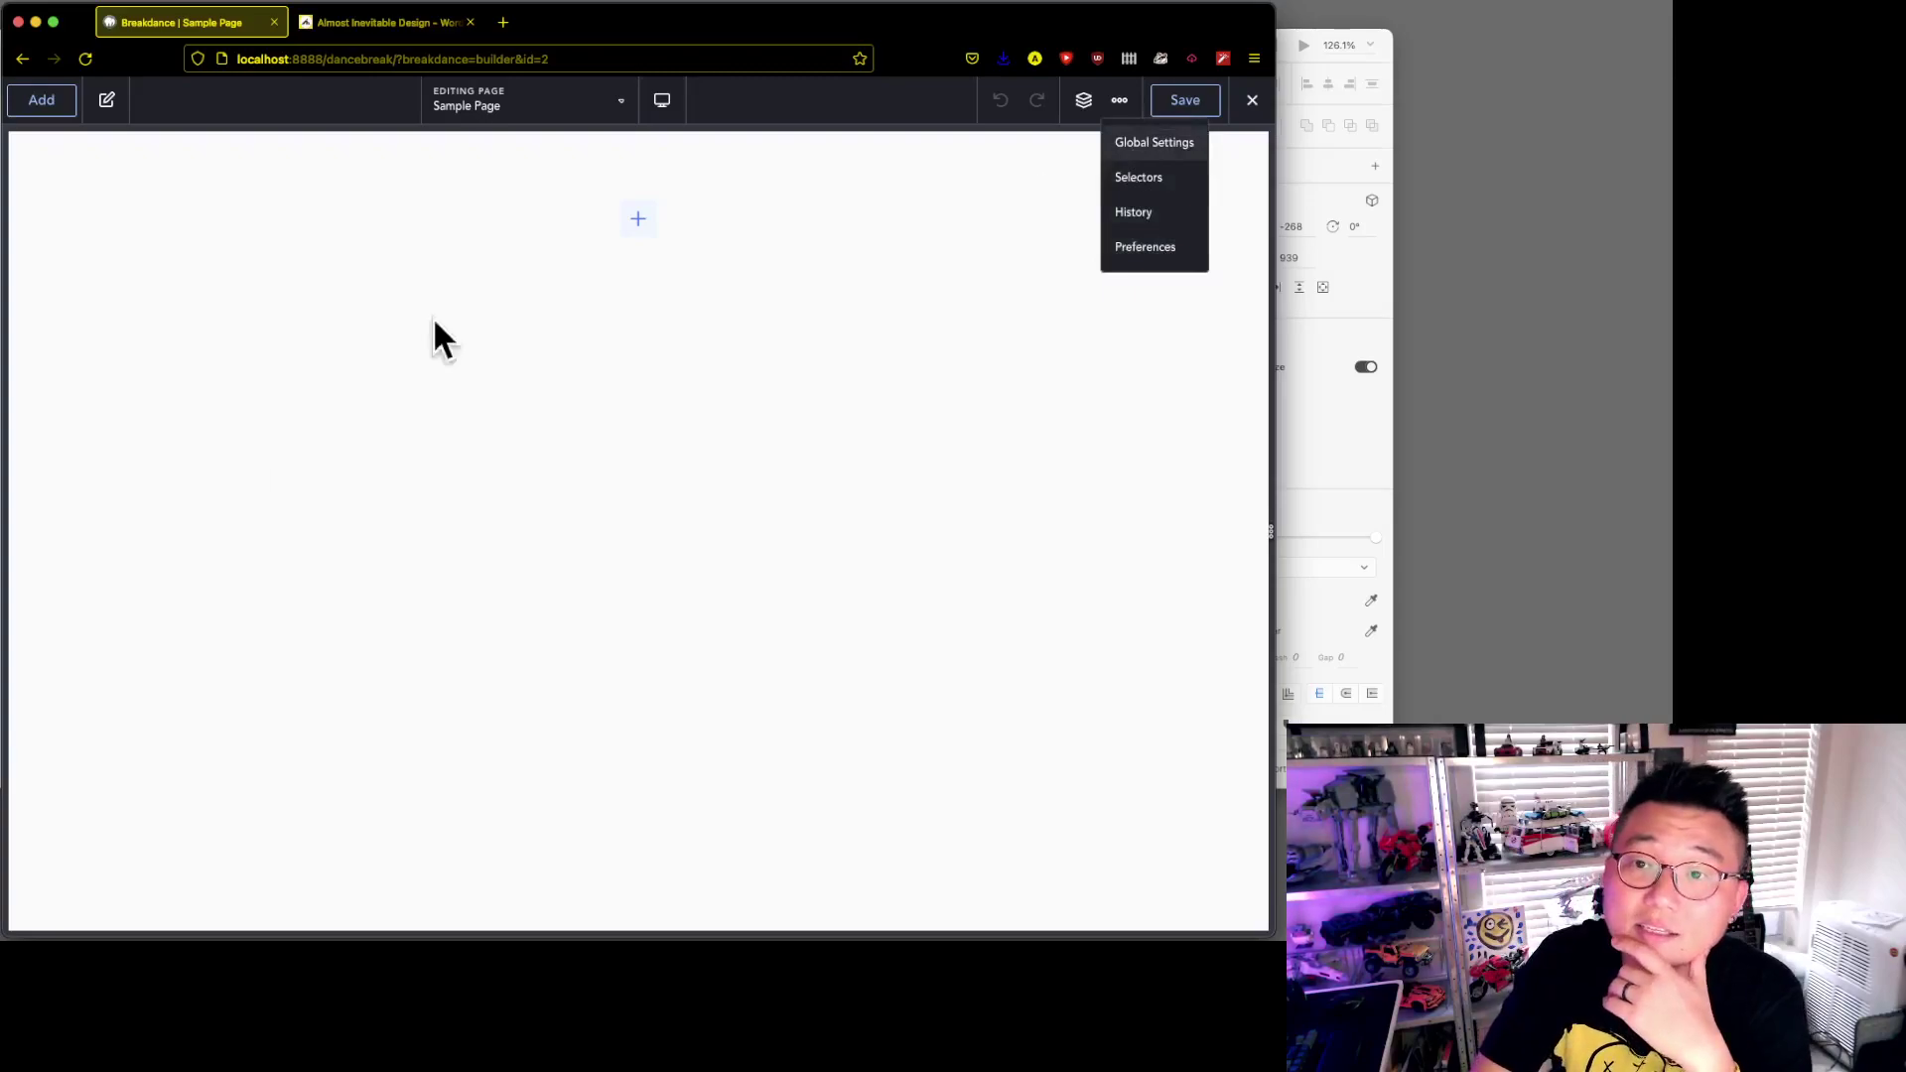
click(1203, 143)
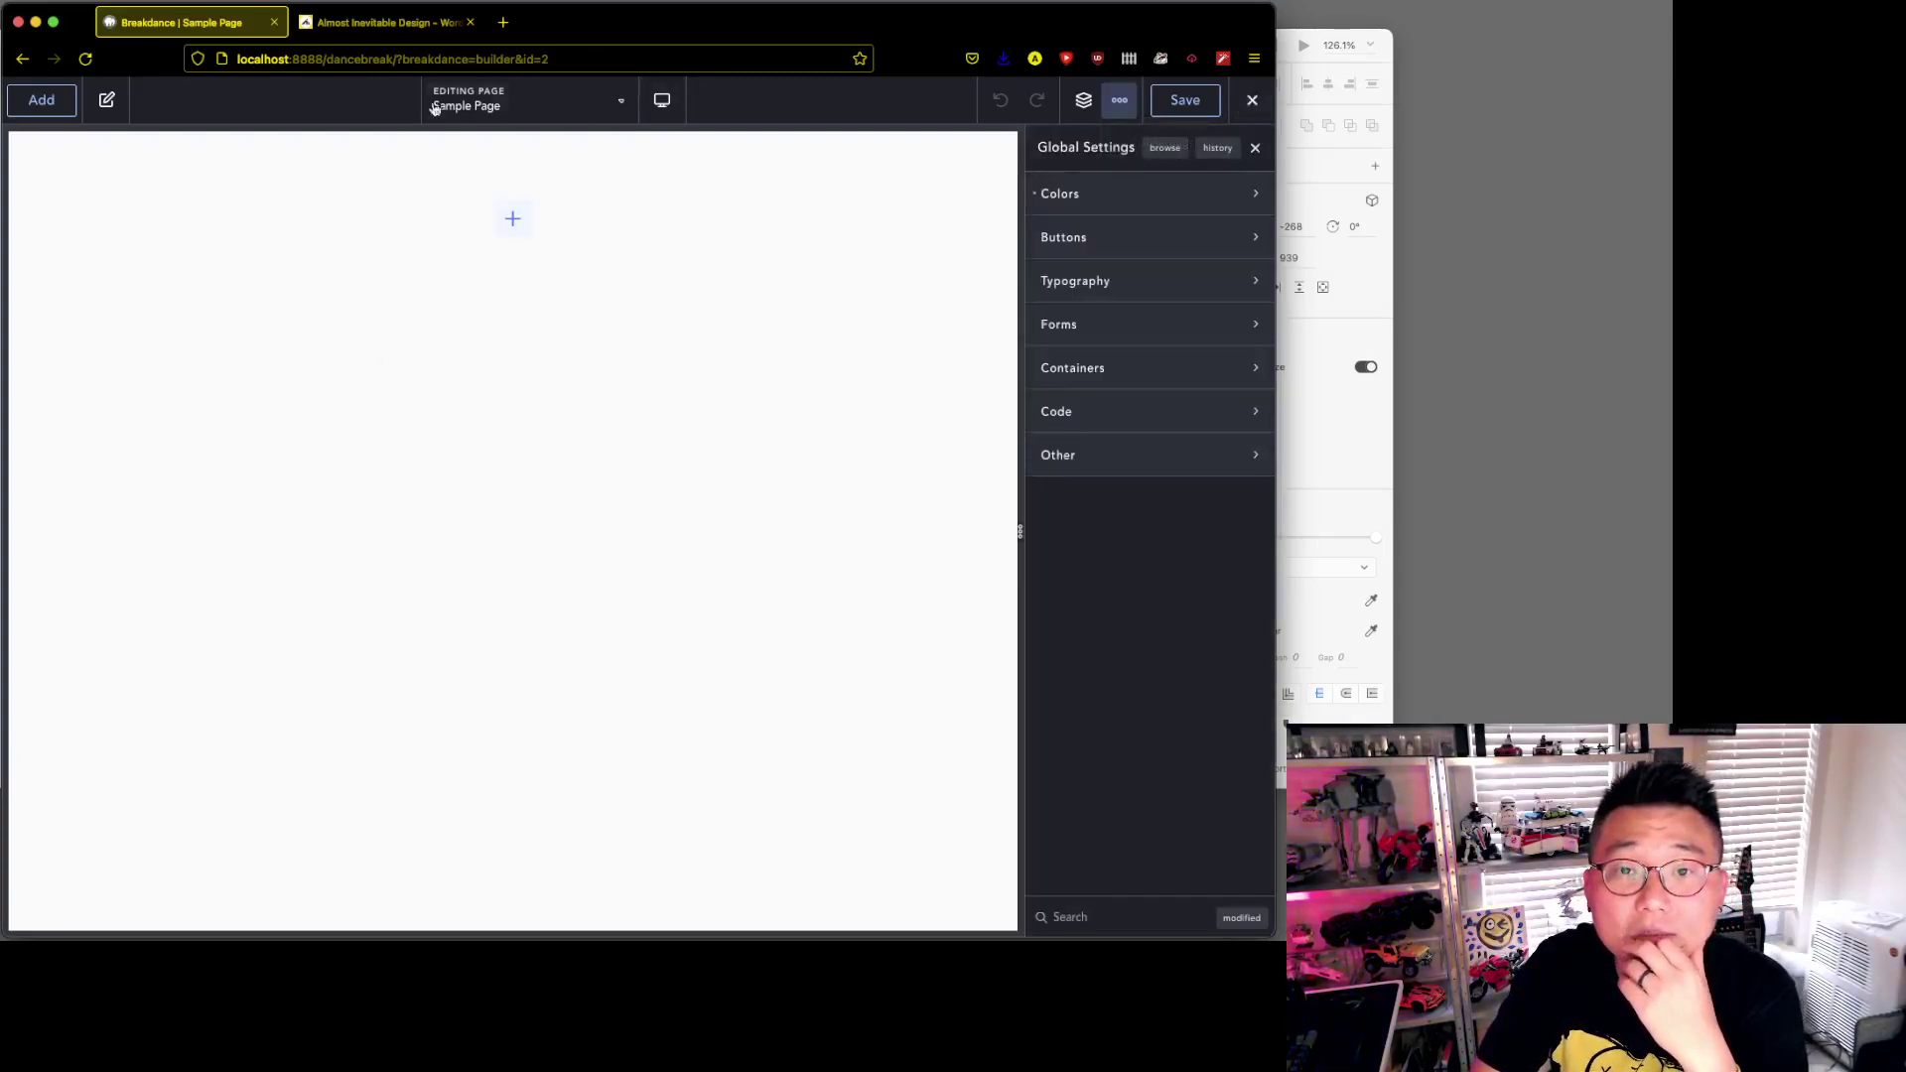
click(486, 106)
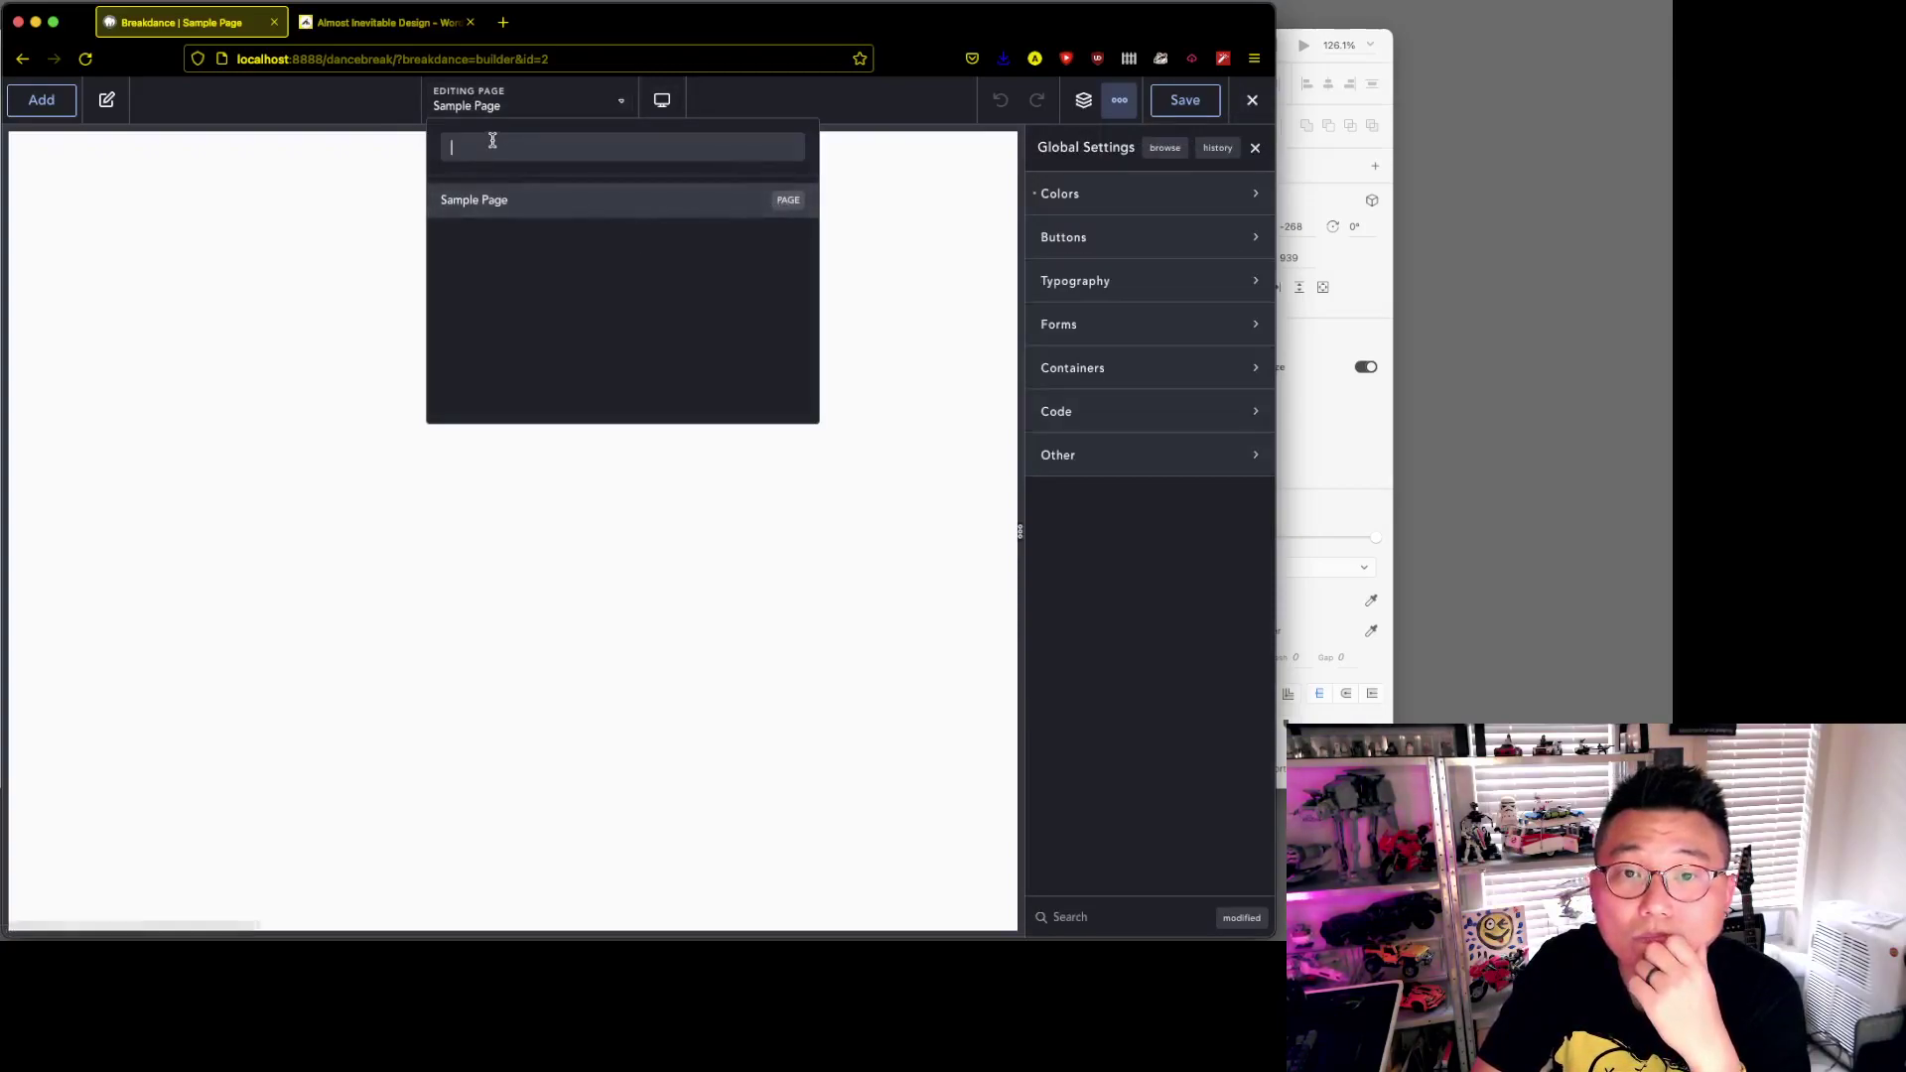
- Exit the builder to WordPress and return to the Pages list
mouse_move(1251, 99)
click(1199, 175)
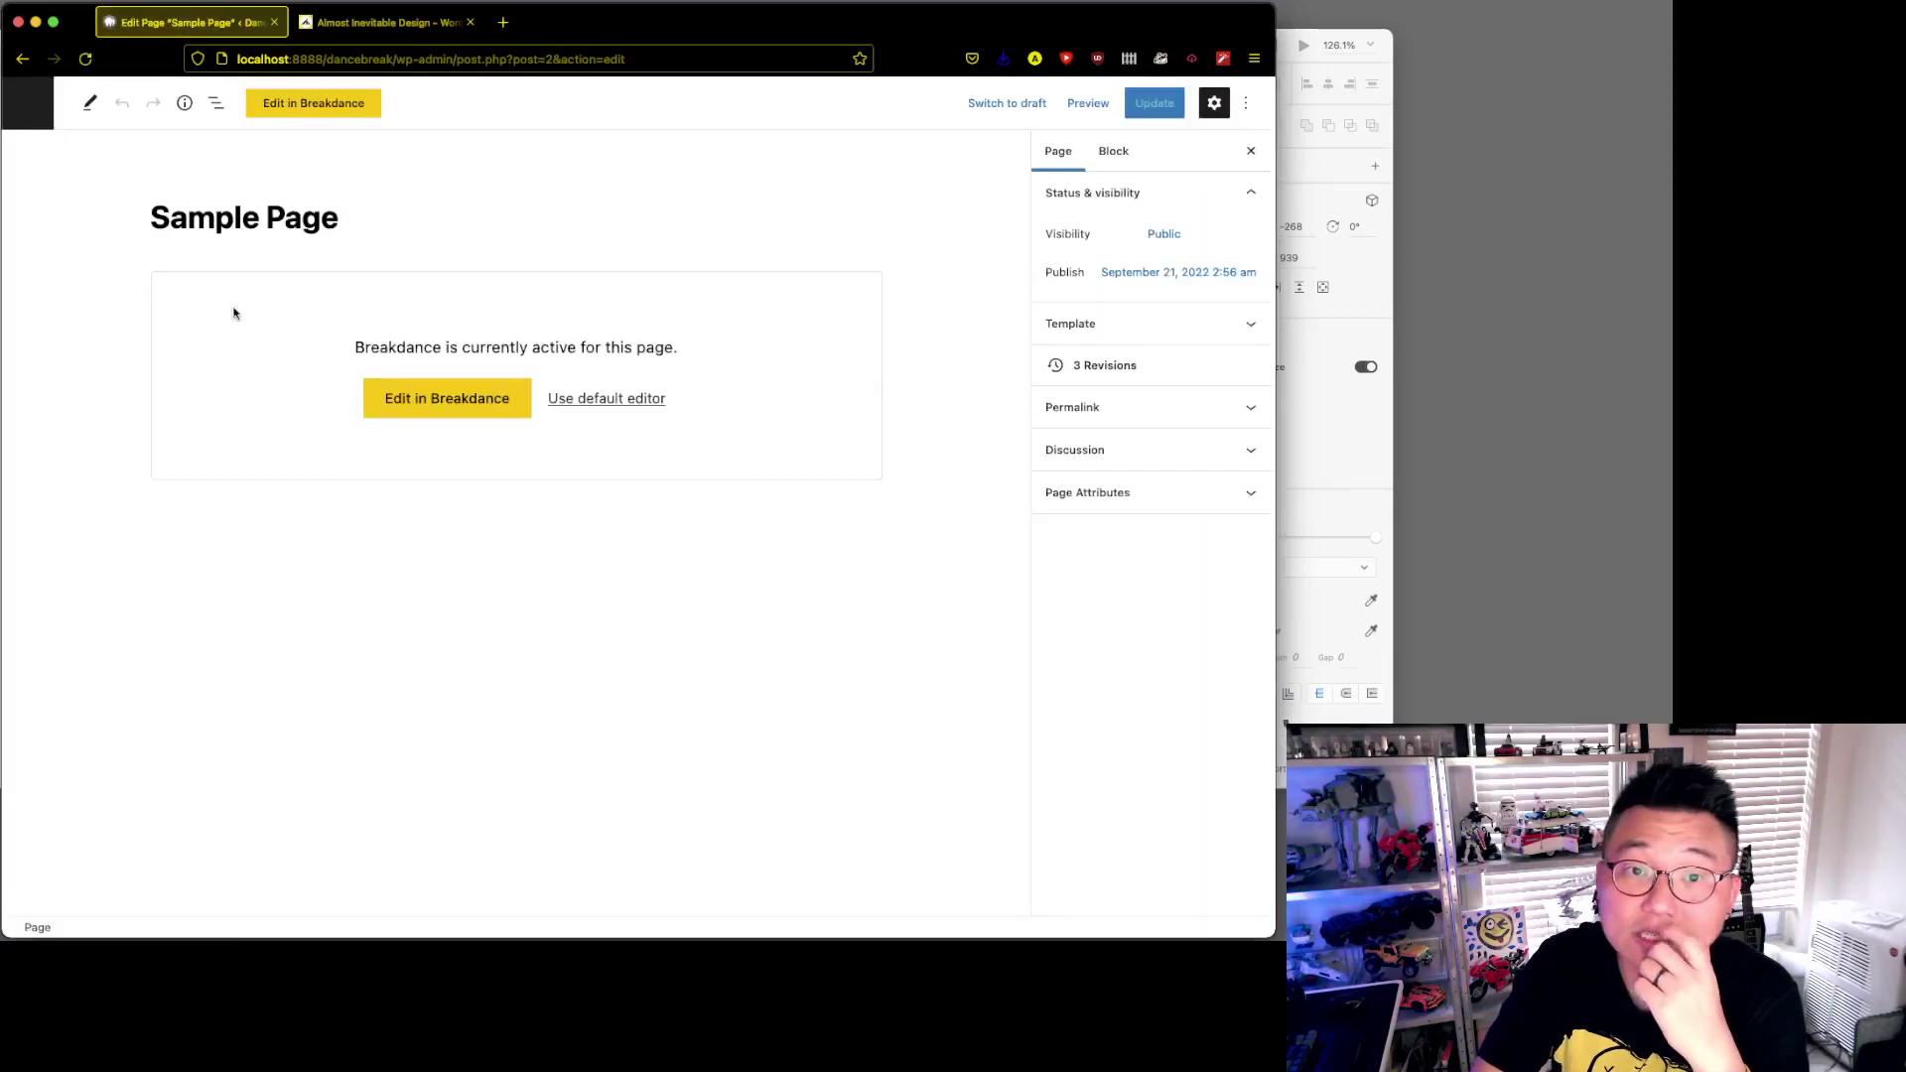
click(28, 103)
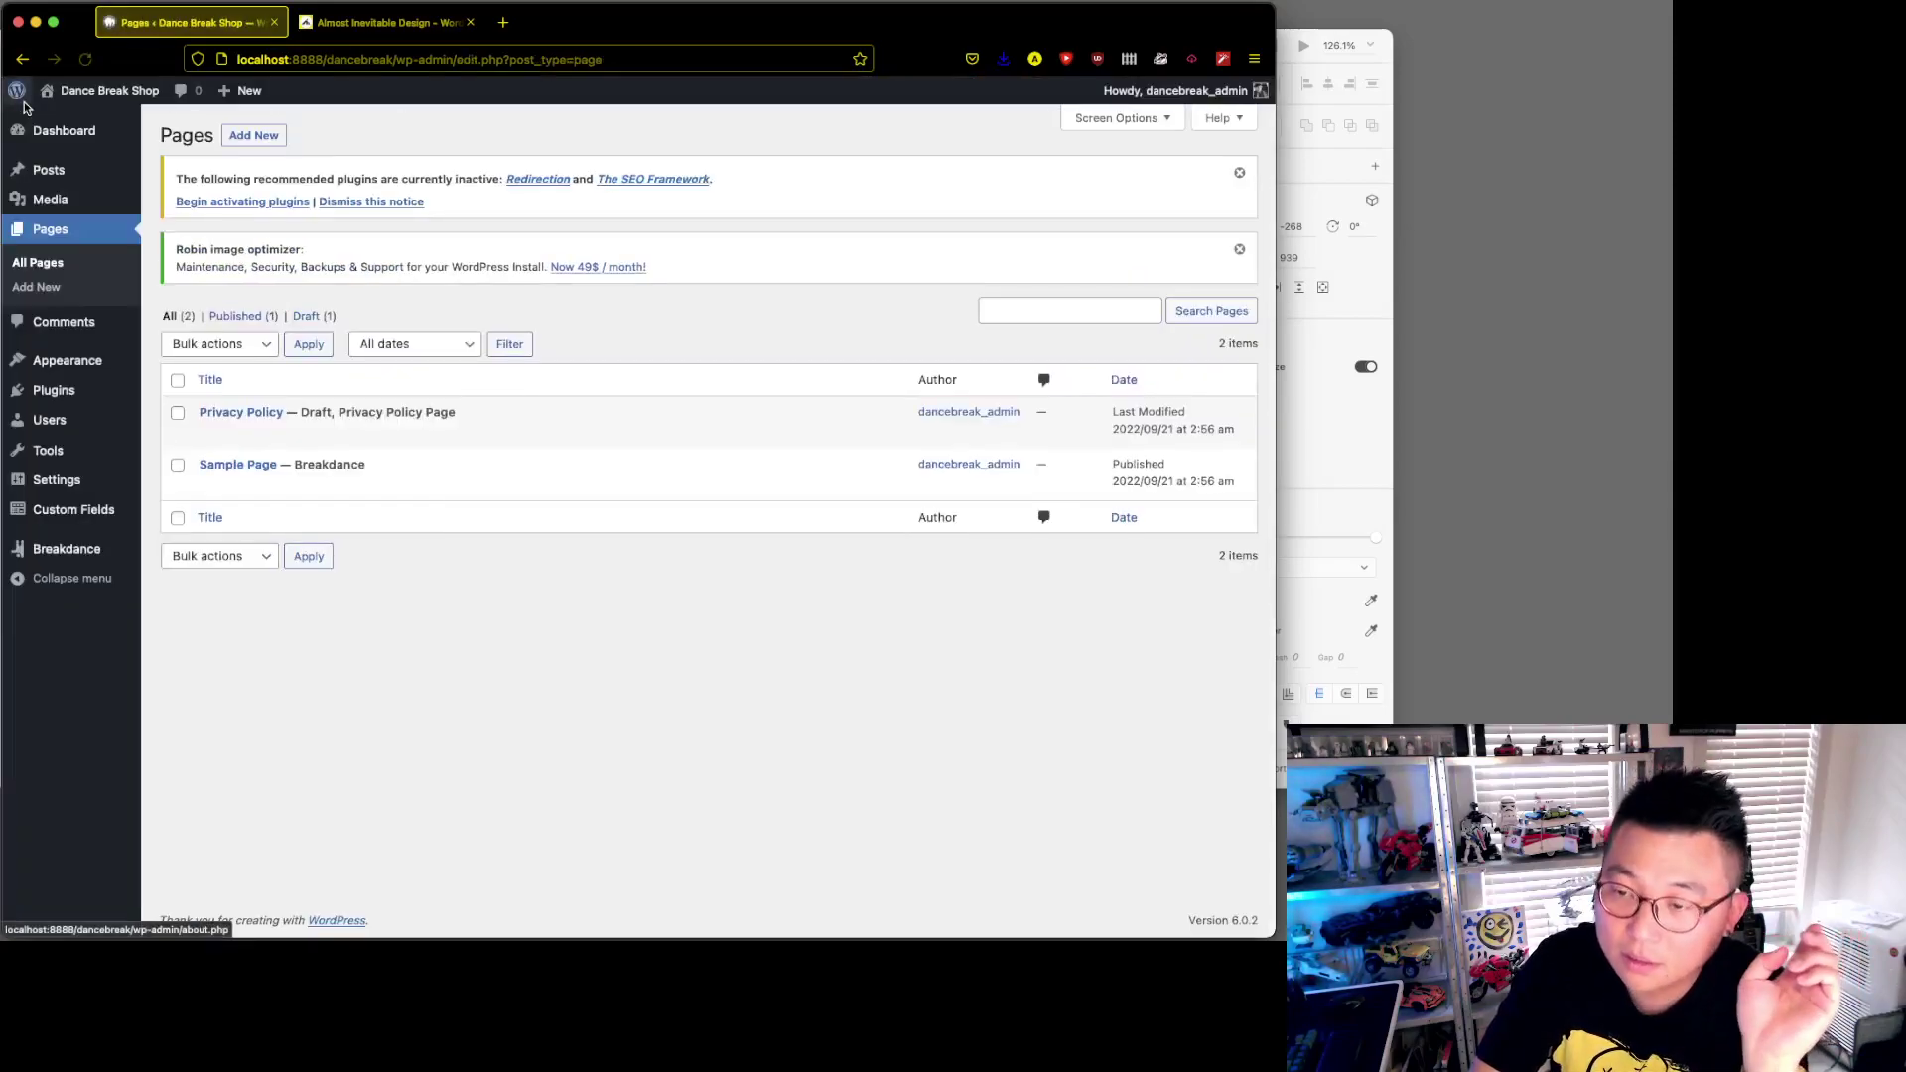
- Open the Breakdance settings in a new tab and launch the Global Styles editor from there
mouse_move(149, 556)
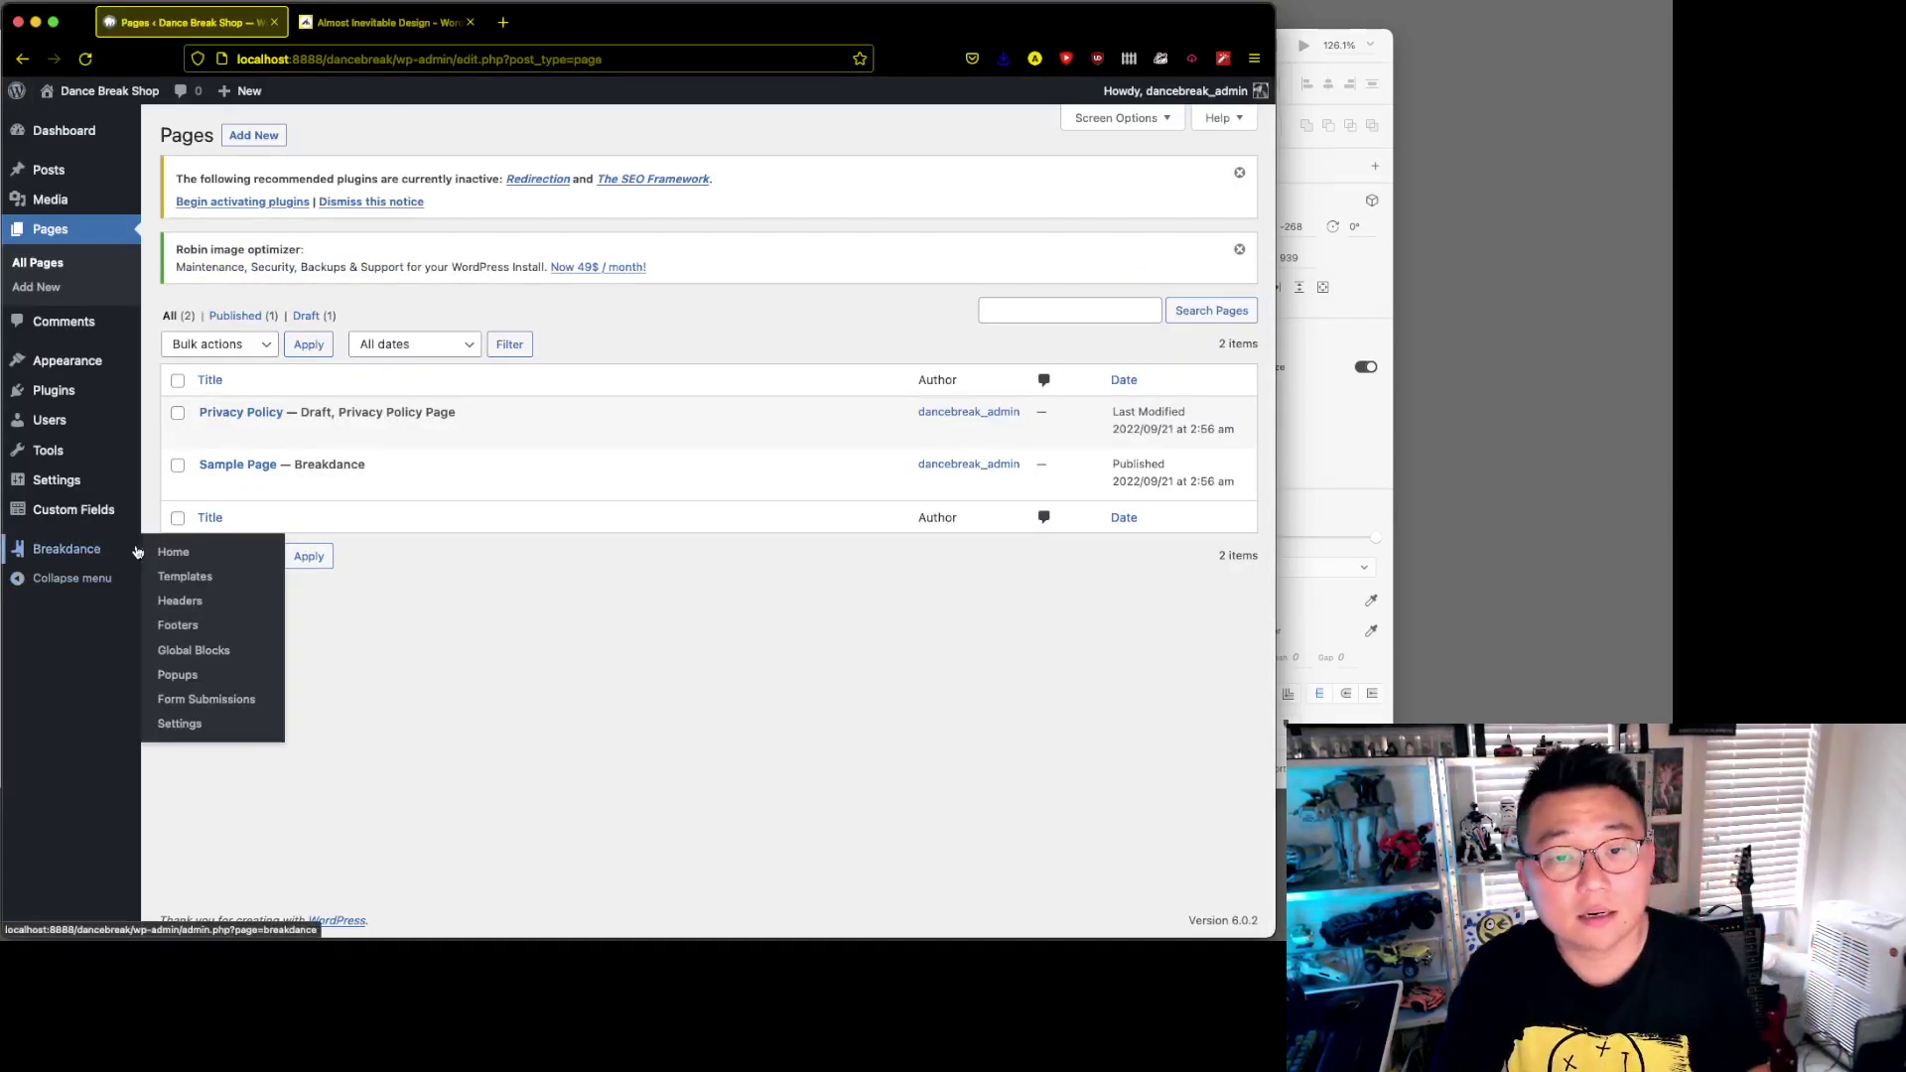
super+click(174, 721)
click(386, 22)
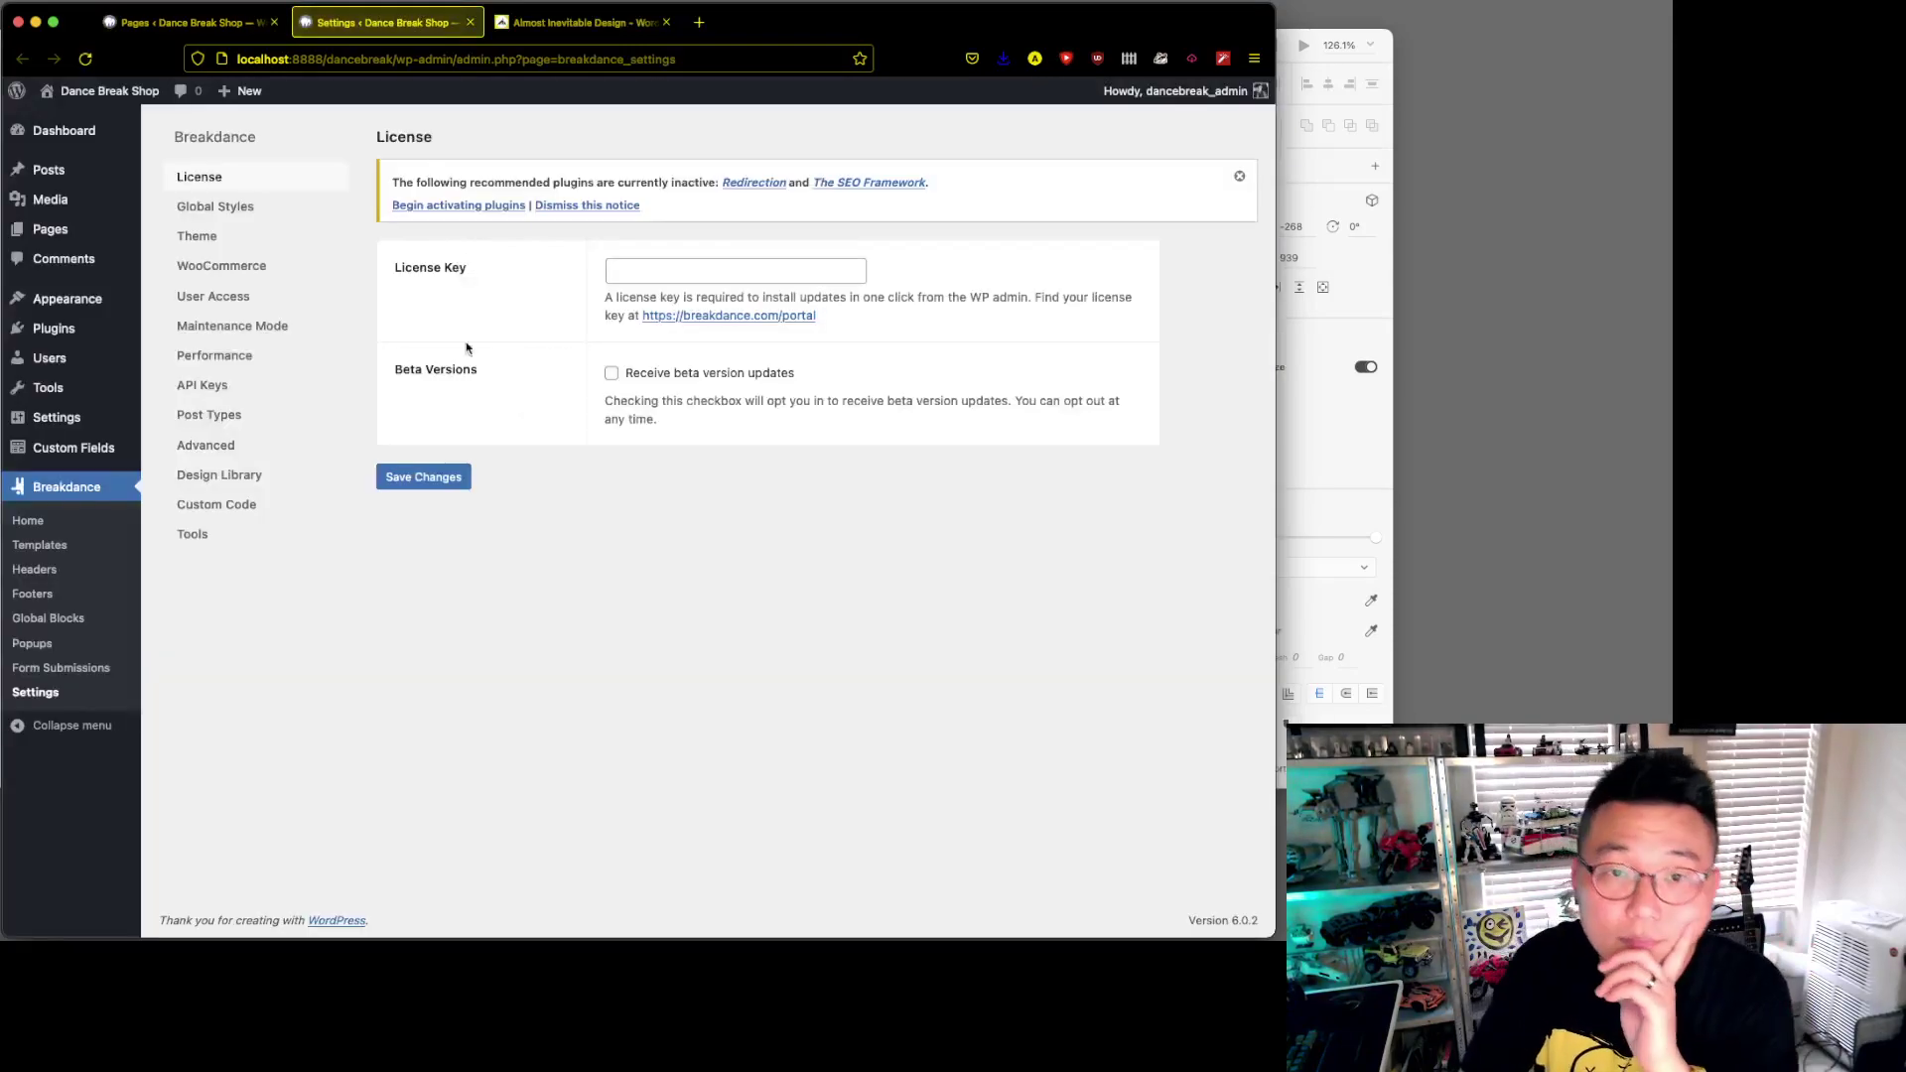
click(210, 206)
click(666, 284)
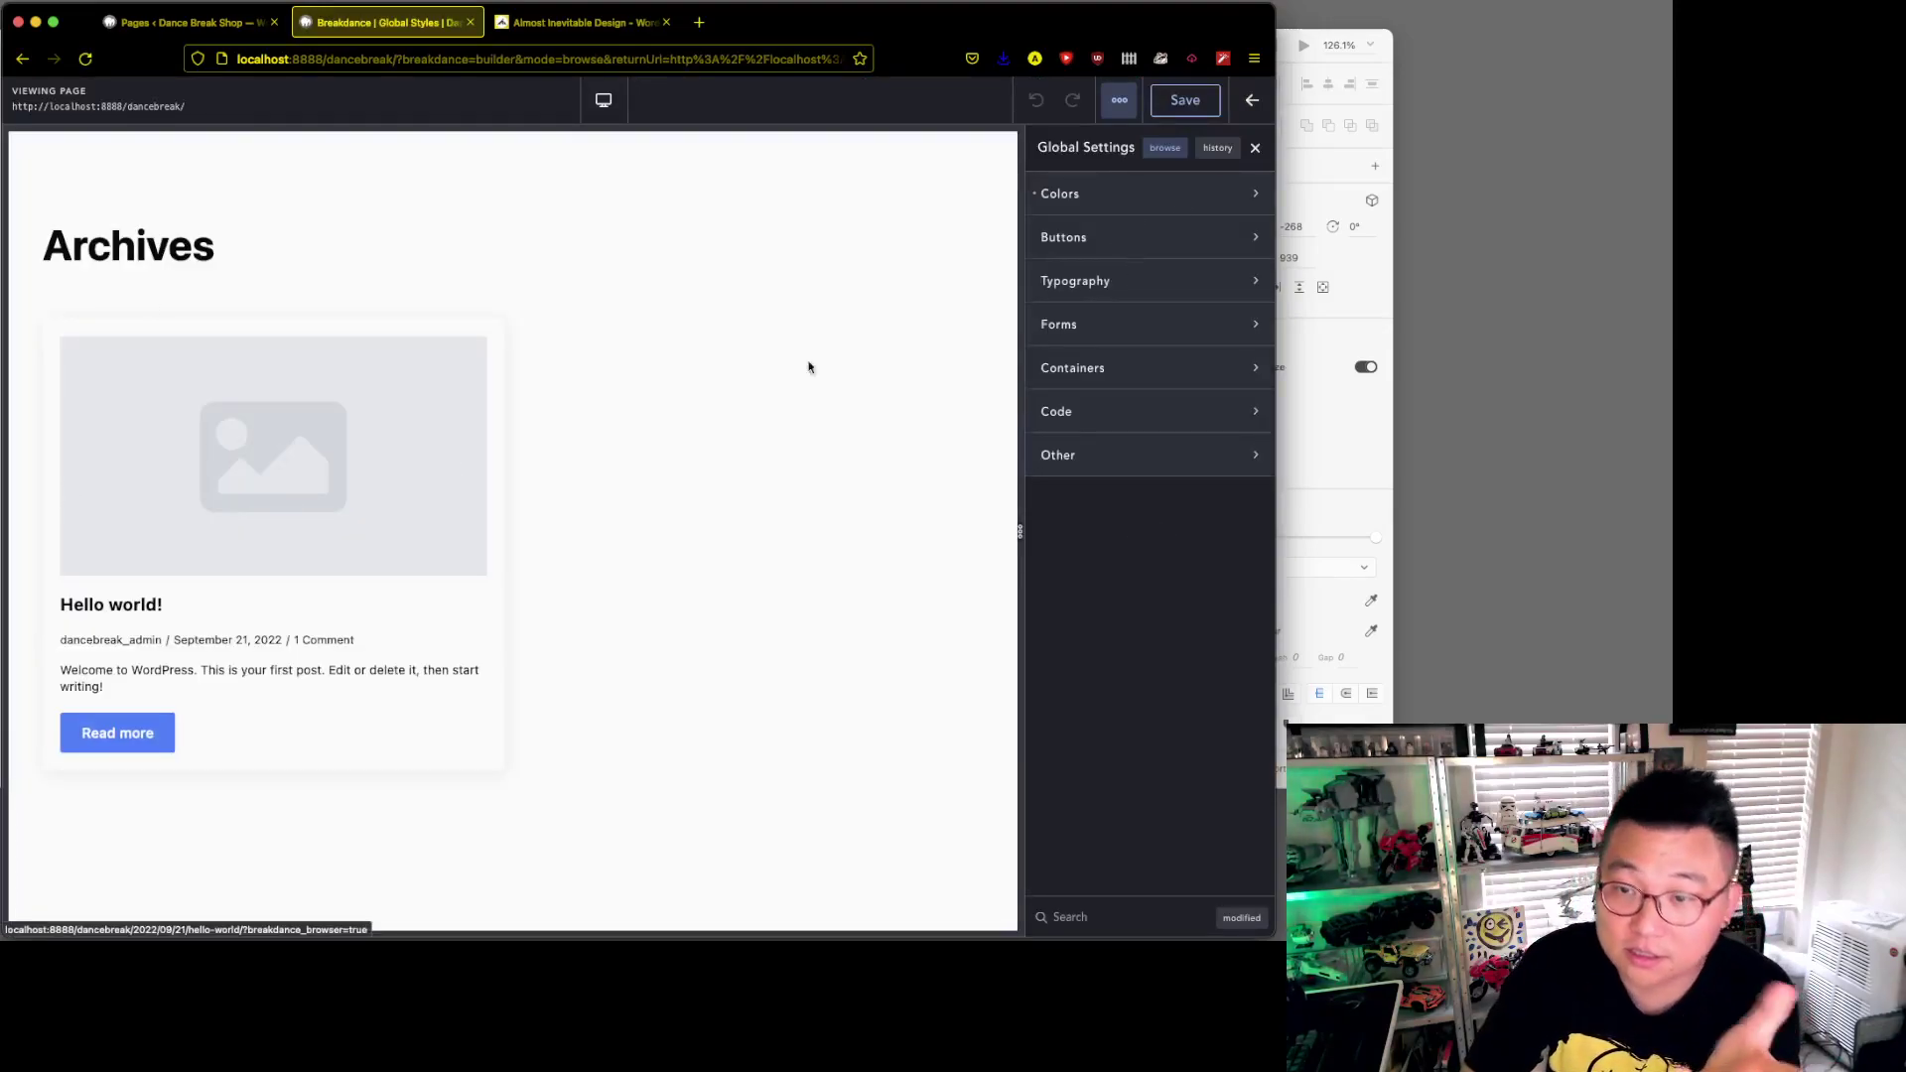
- Try the Small size on the global Primary button style, and reset the size to its unset state
click(1129, 252)
click(1242, 290)
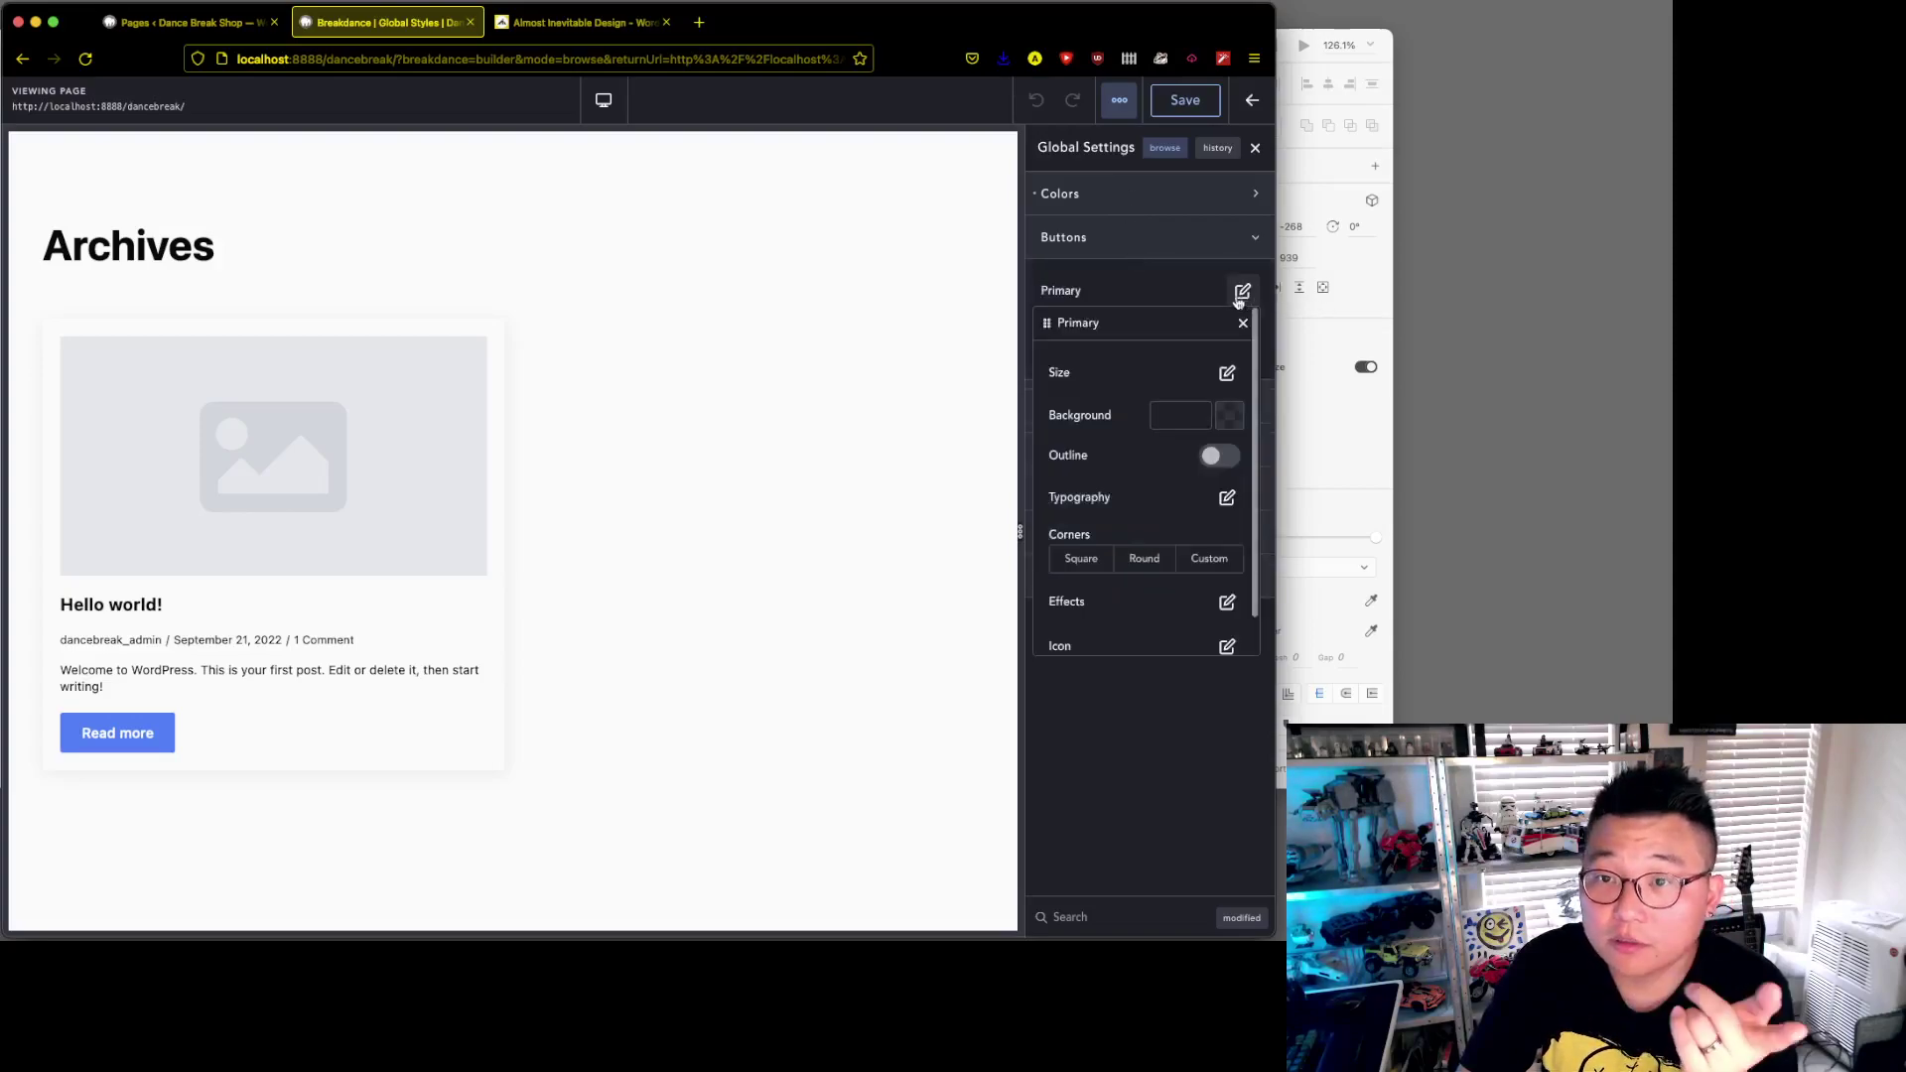
click(1228, 374)
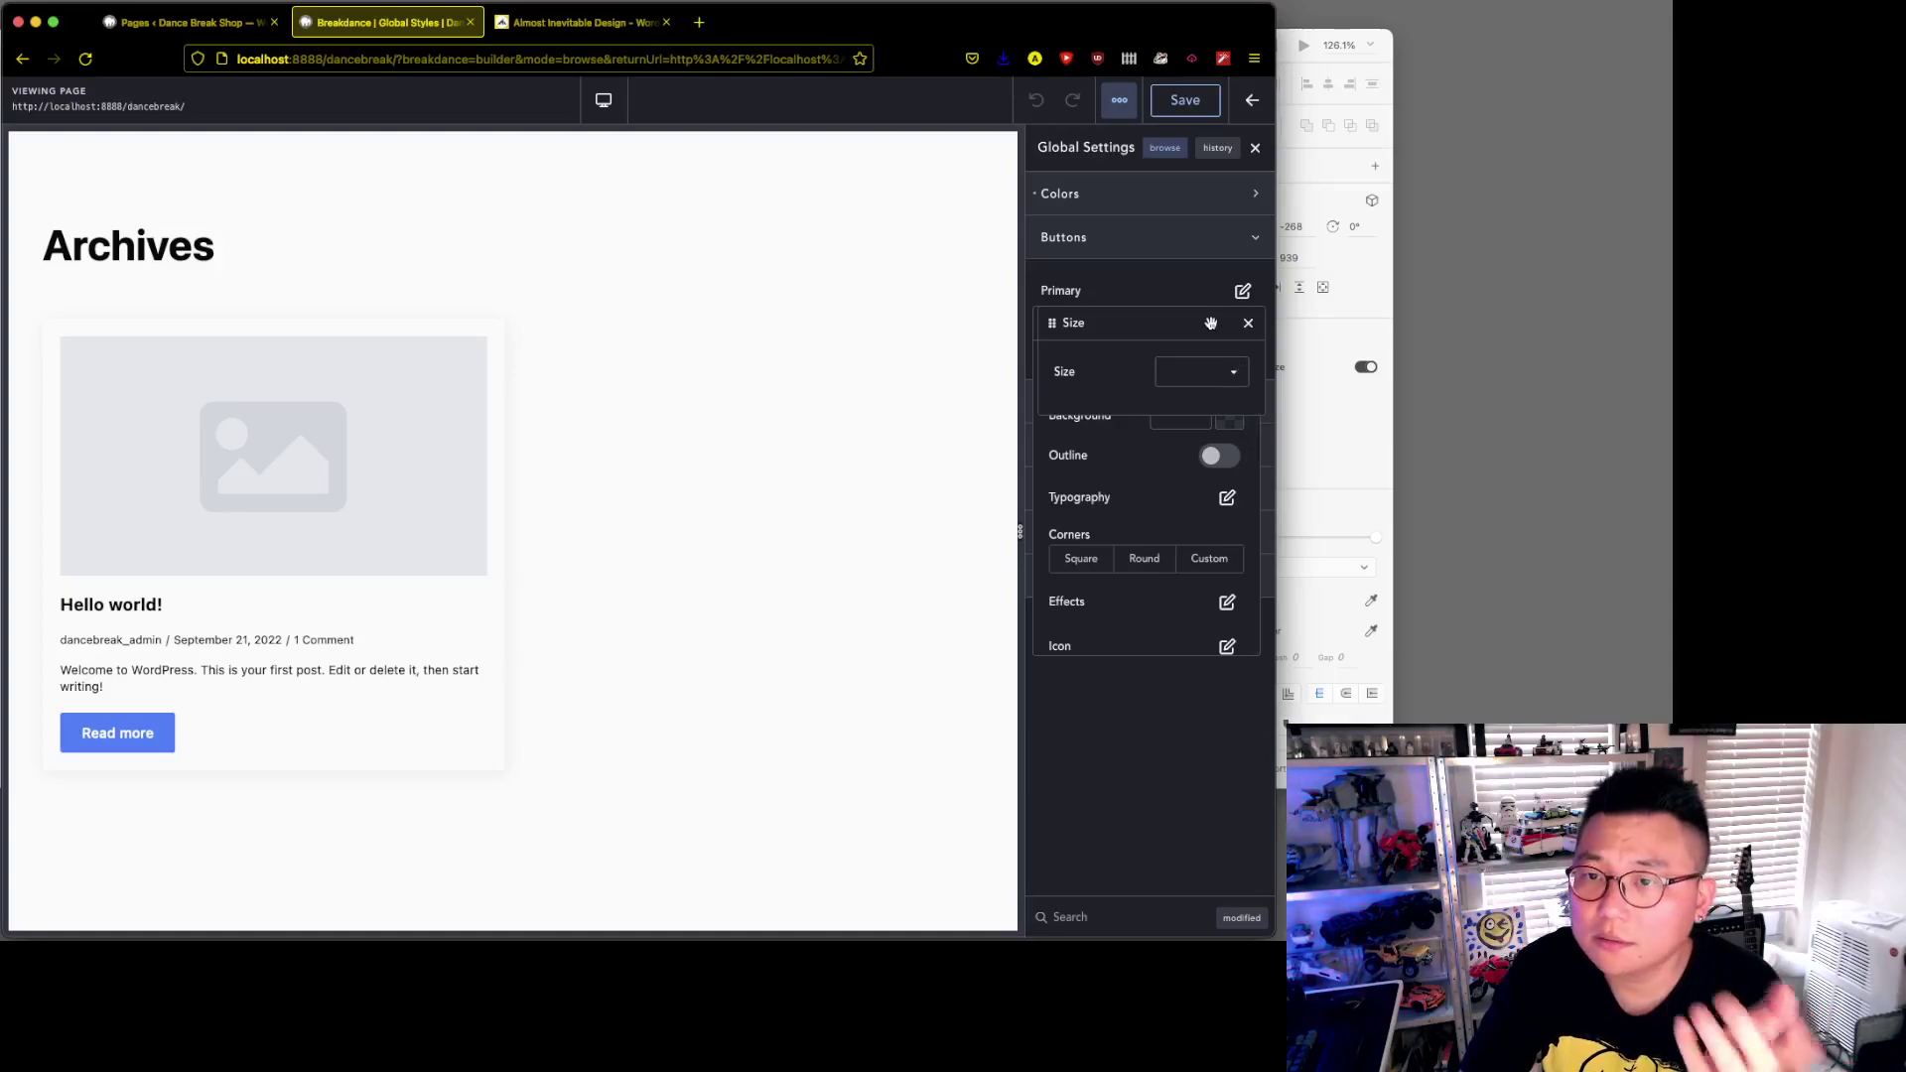
click(1238, 375)
click(1206, 415)
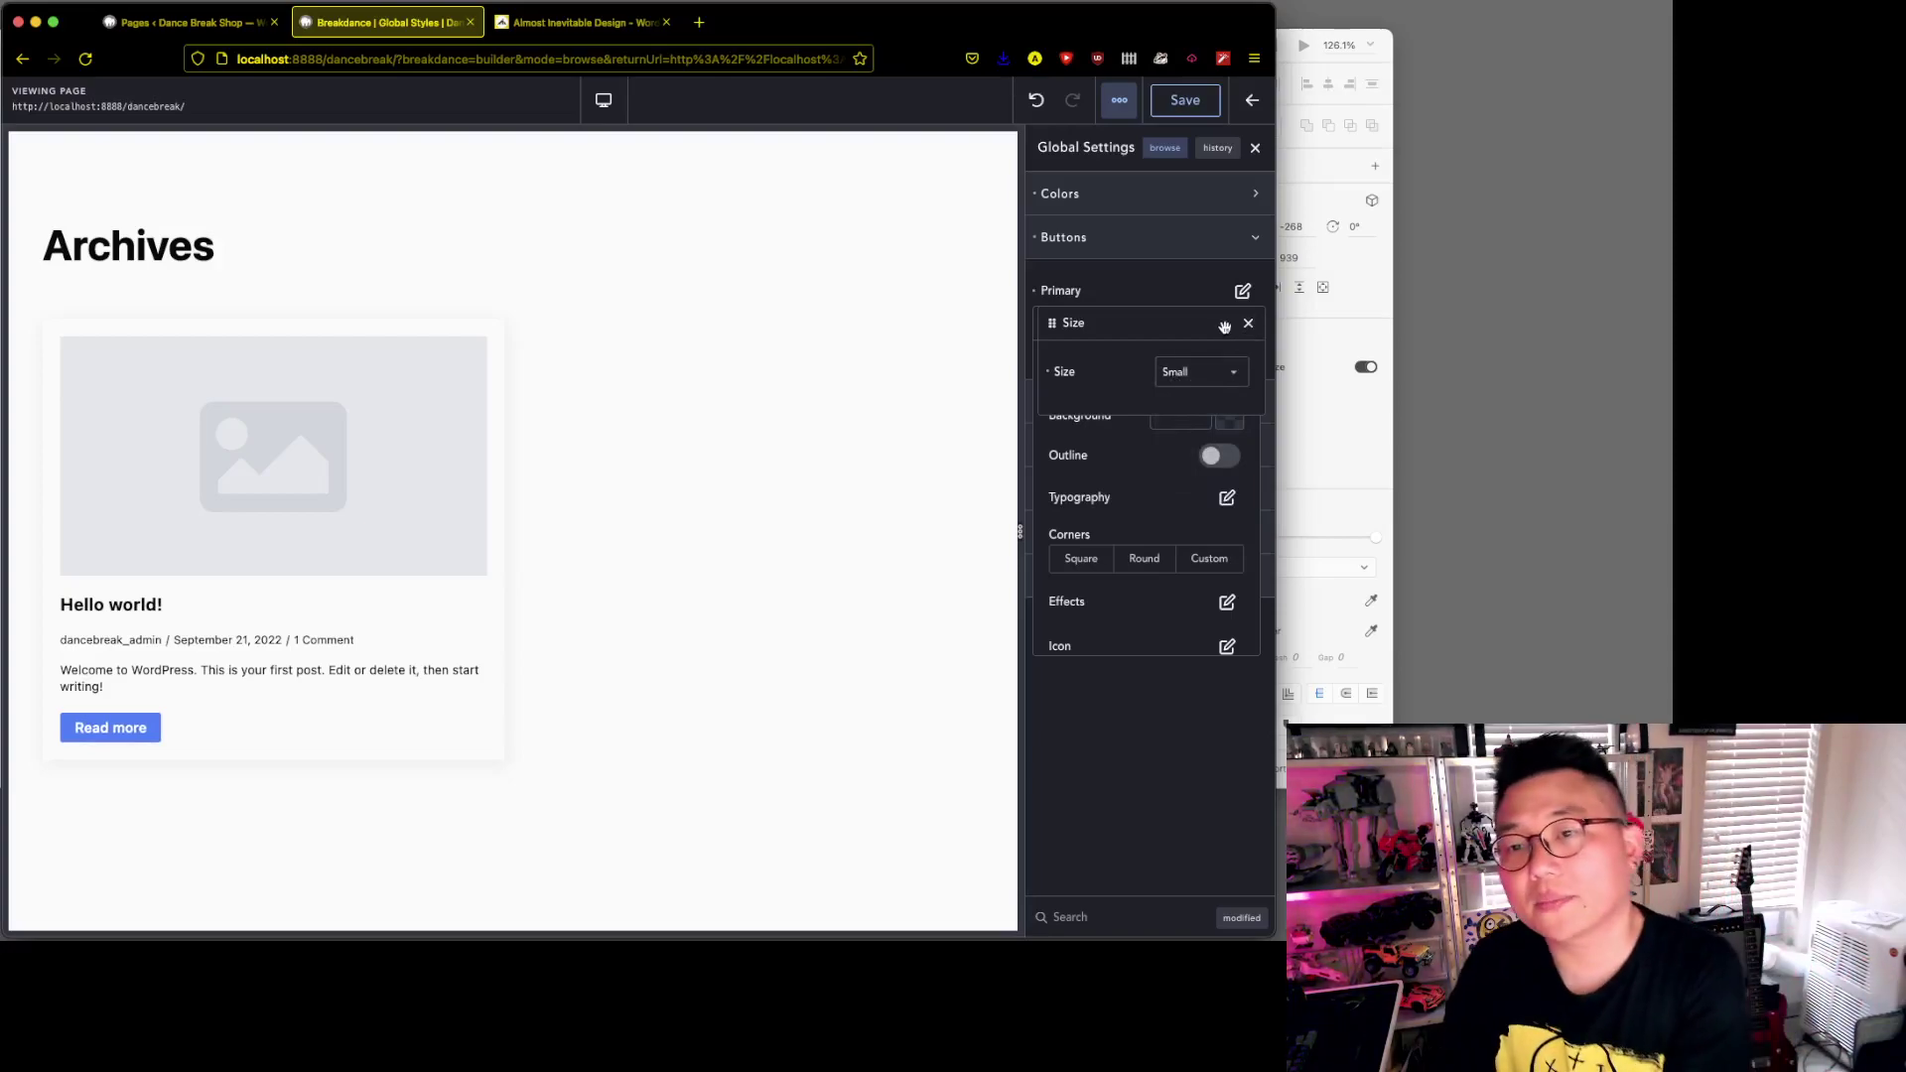
click(1049, 373)
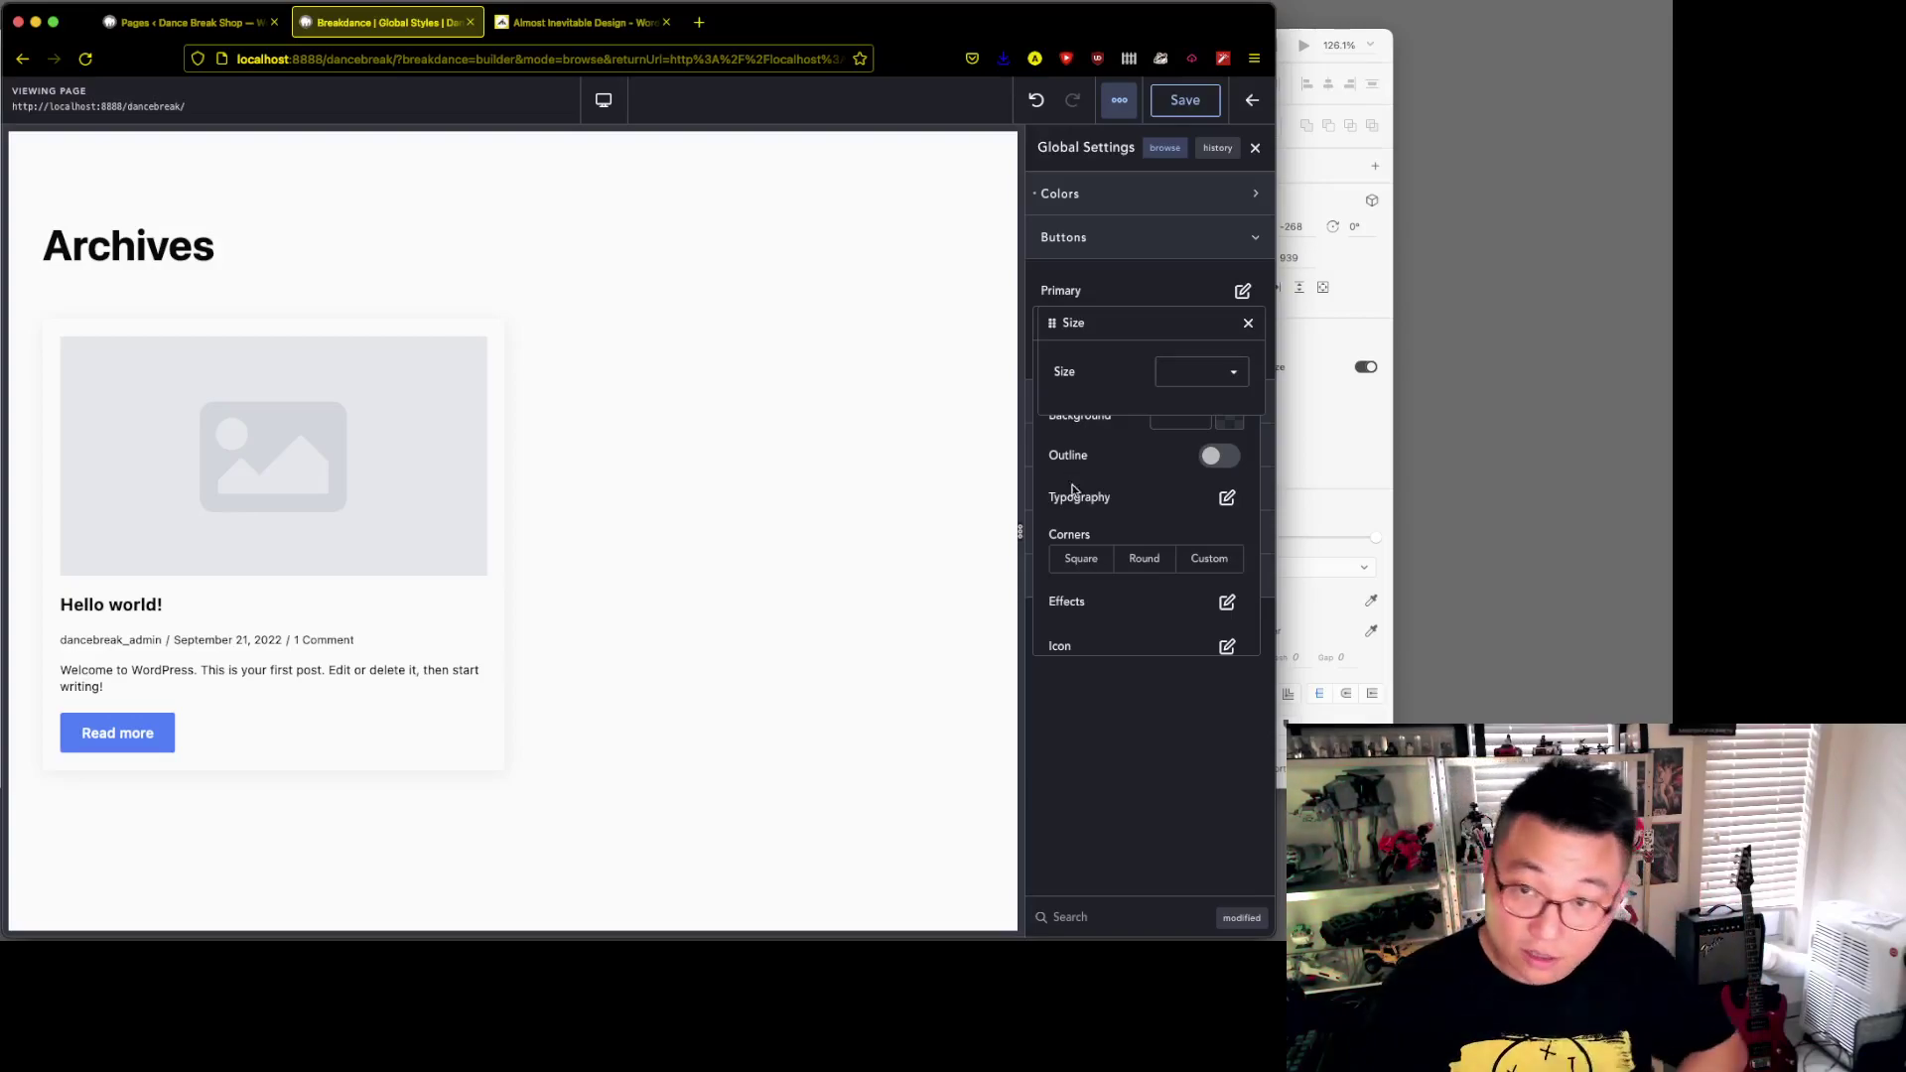
- Set the global Primary button's size to Small and close the size settings
click(1237, 375)
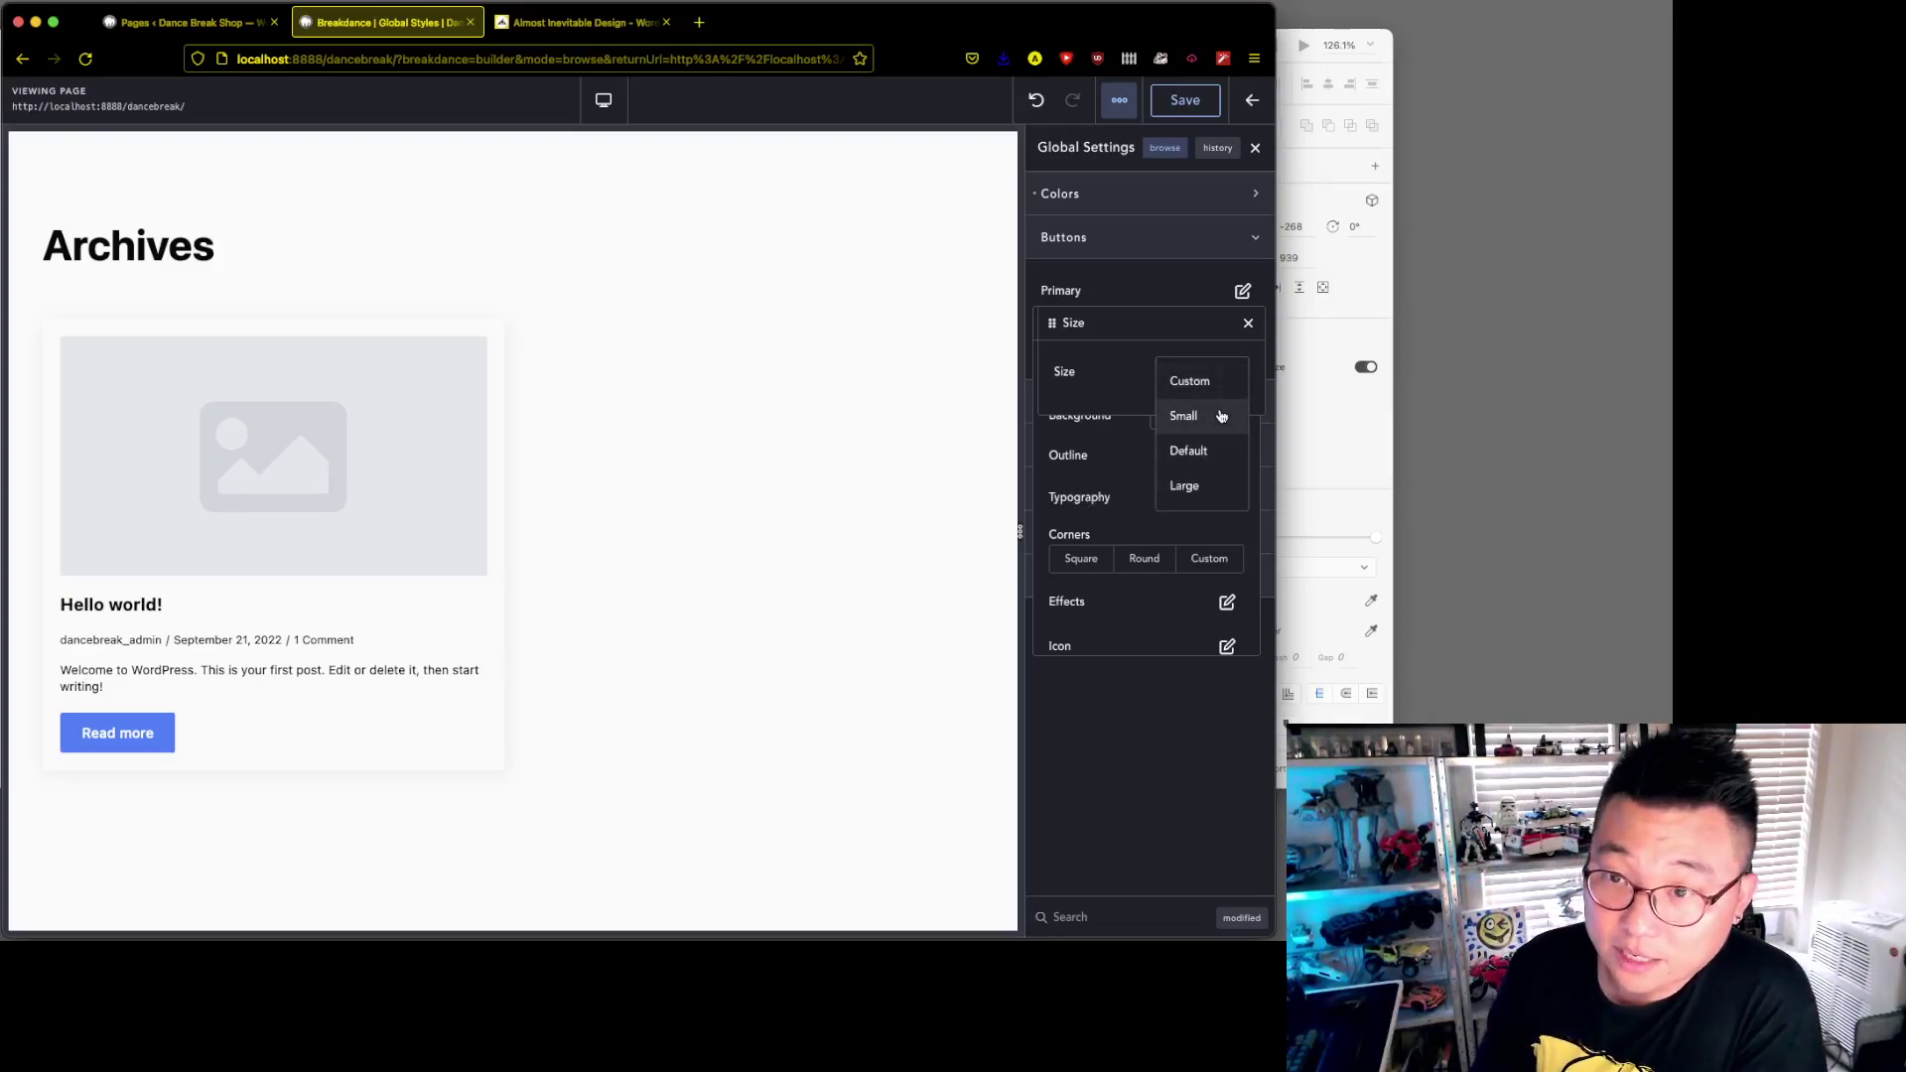
click(1122, 400)
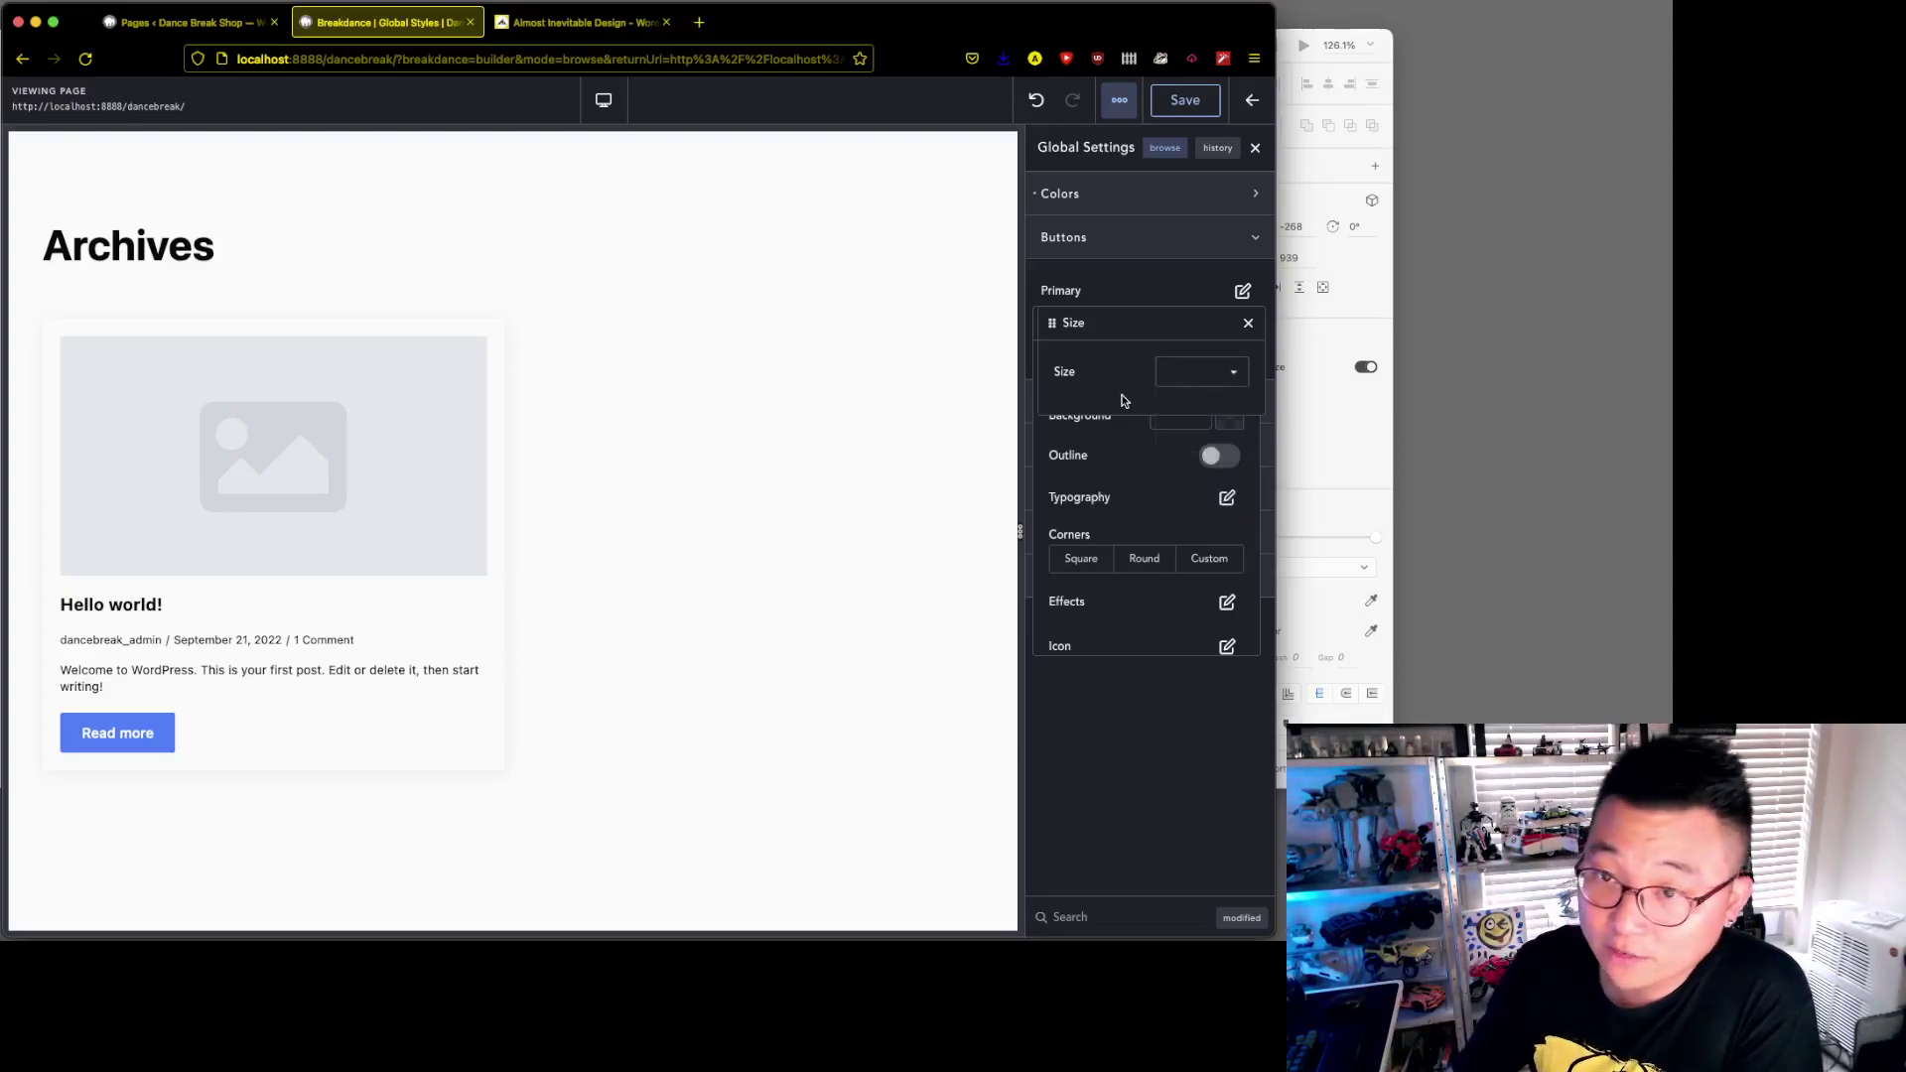
mouse_move(1086, 375)
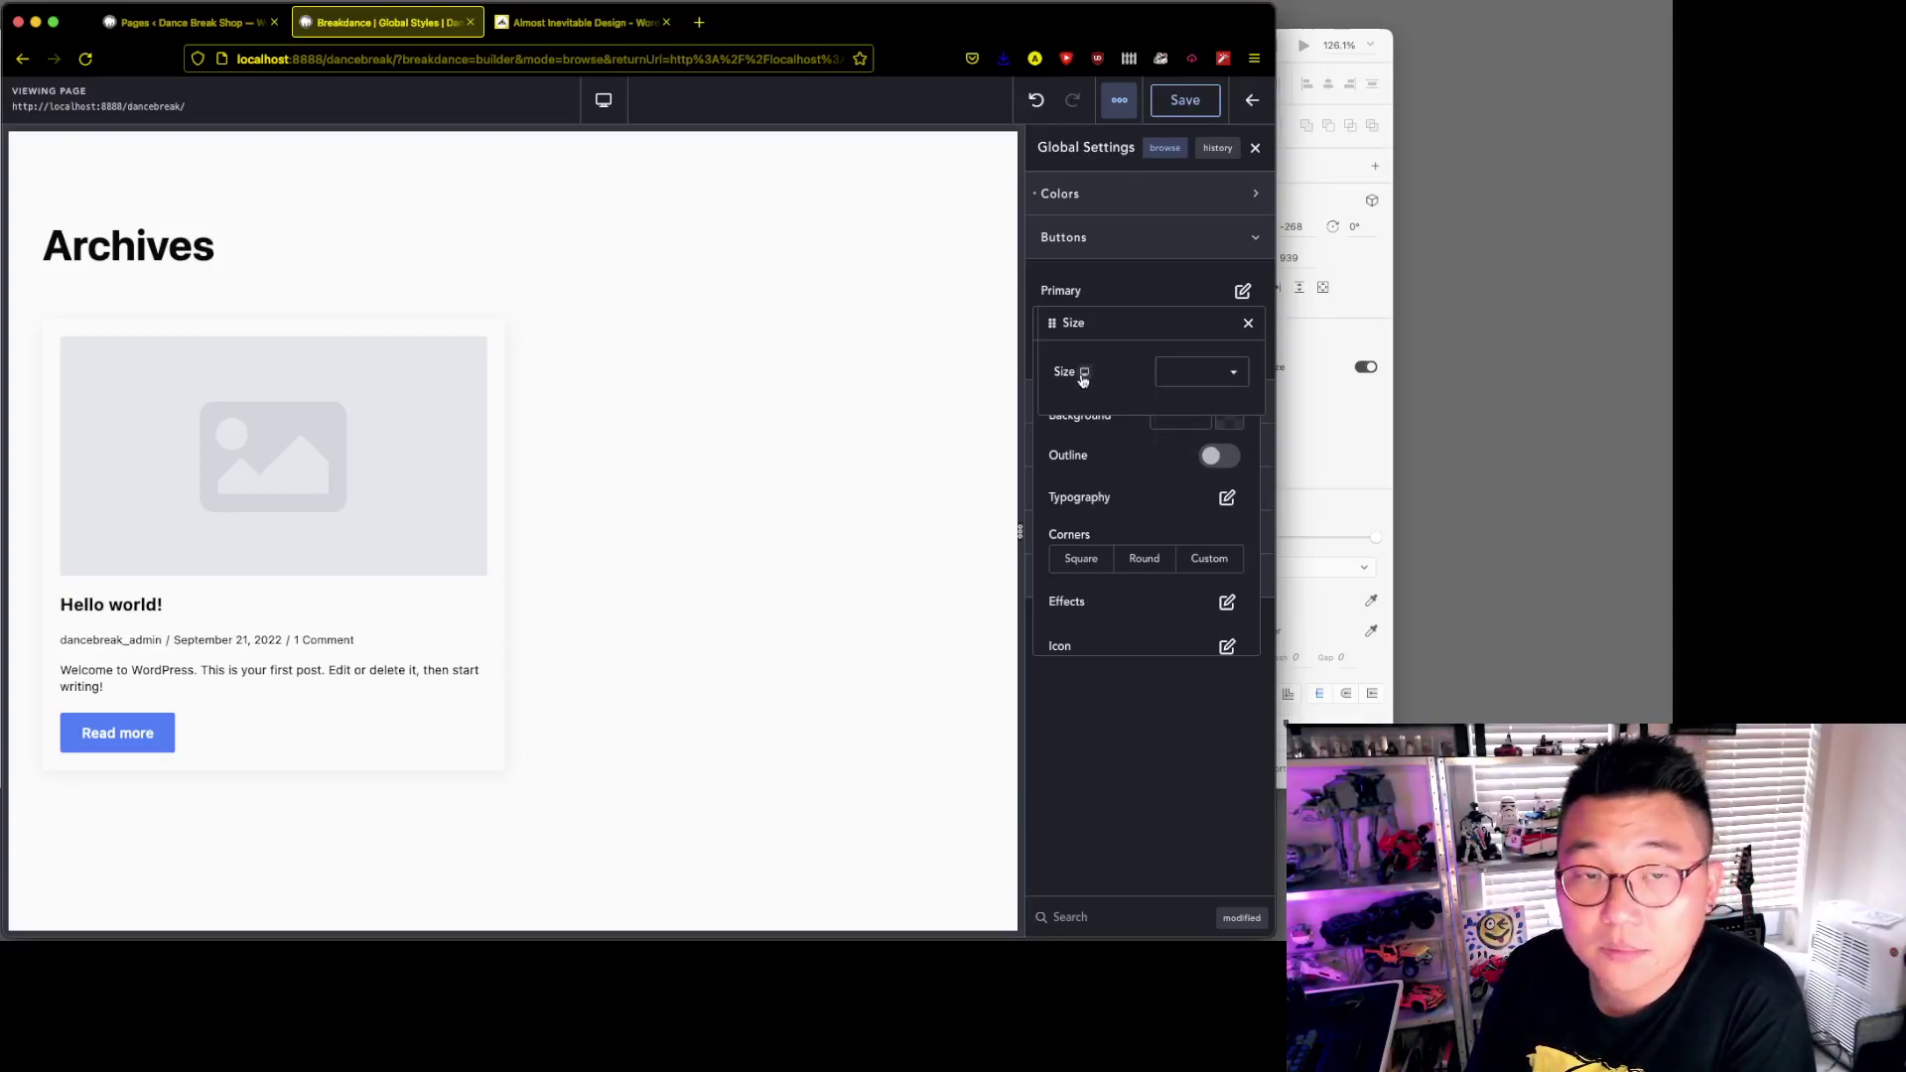
click(1221, 379)
click(1188, 413)
click(1249, 324)
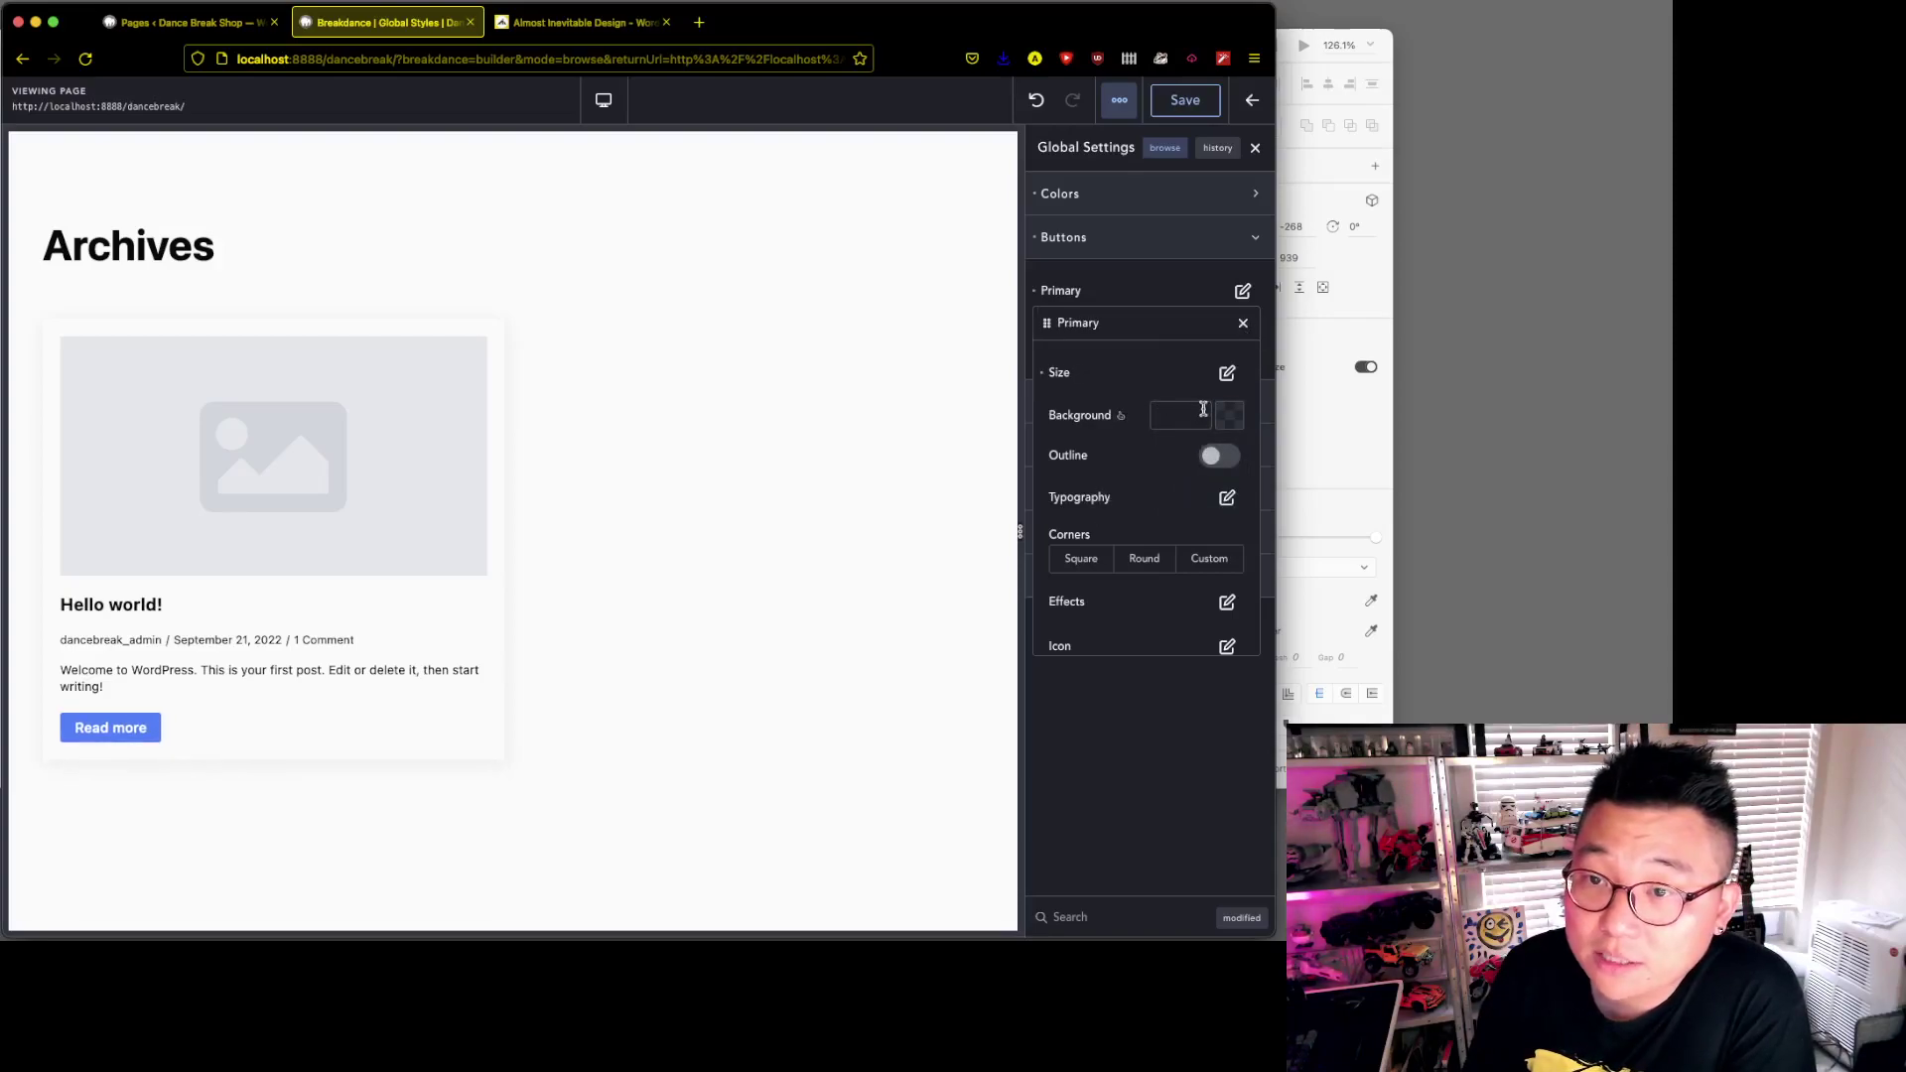
- Set the Primary button's background to semi-transparent white, hex #FFFFFFCC
click(1231, 417)
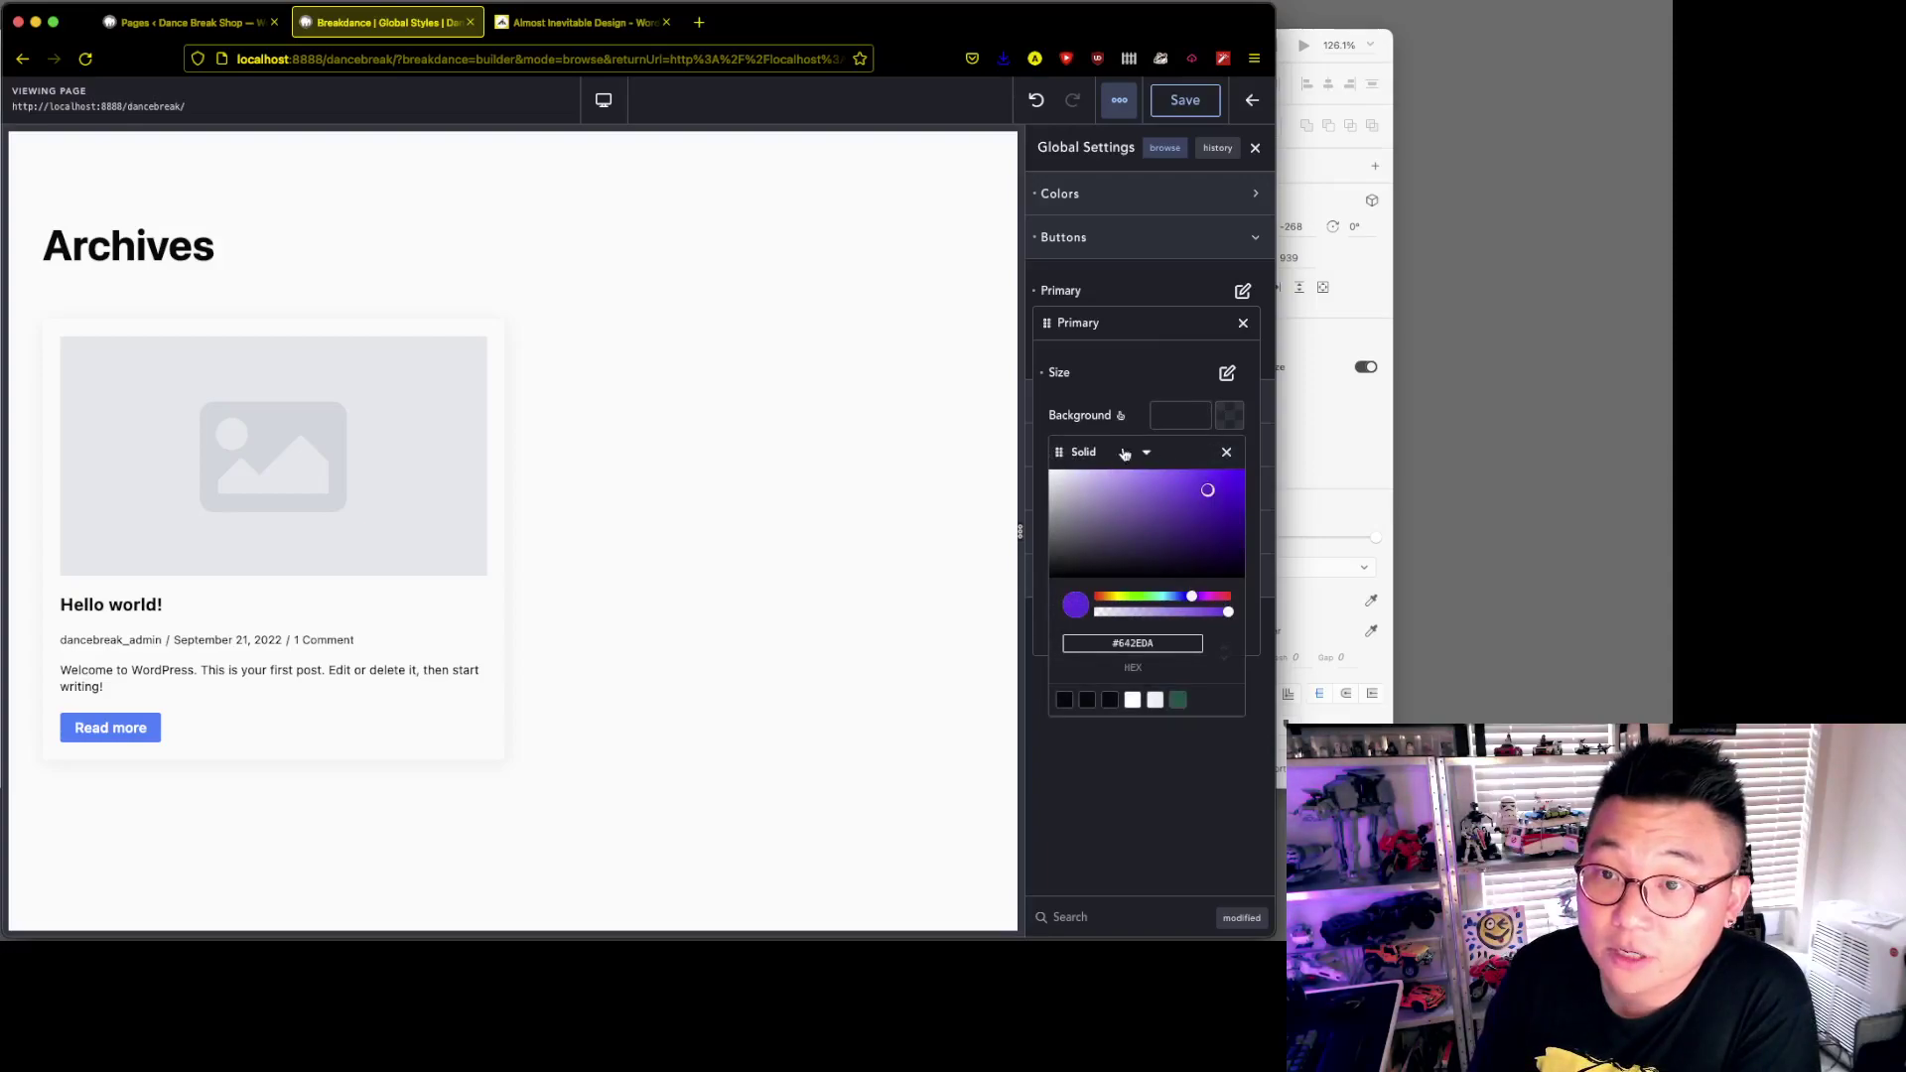
drag(1067, 510, 1033, 471)
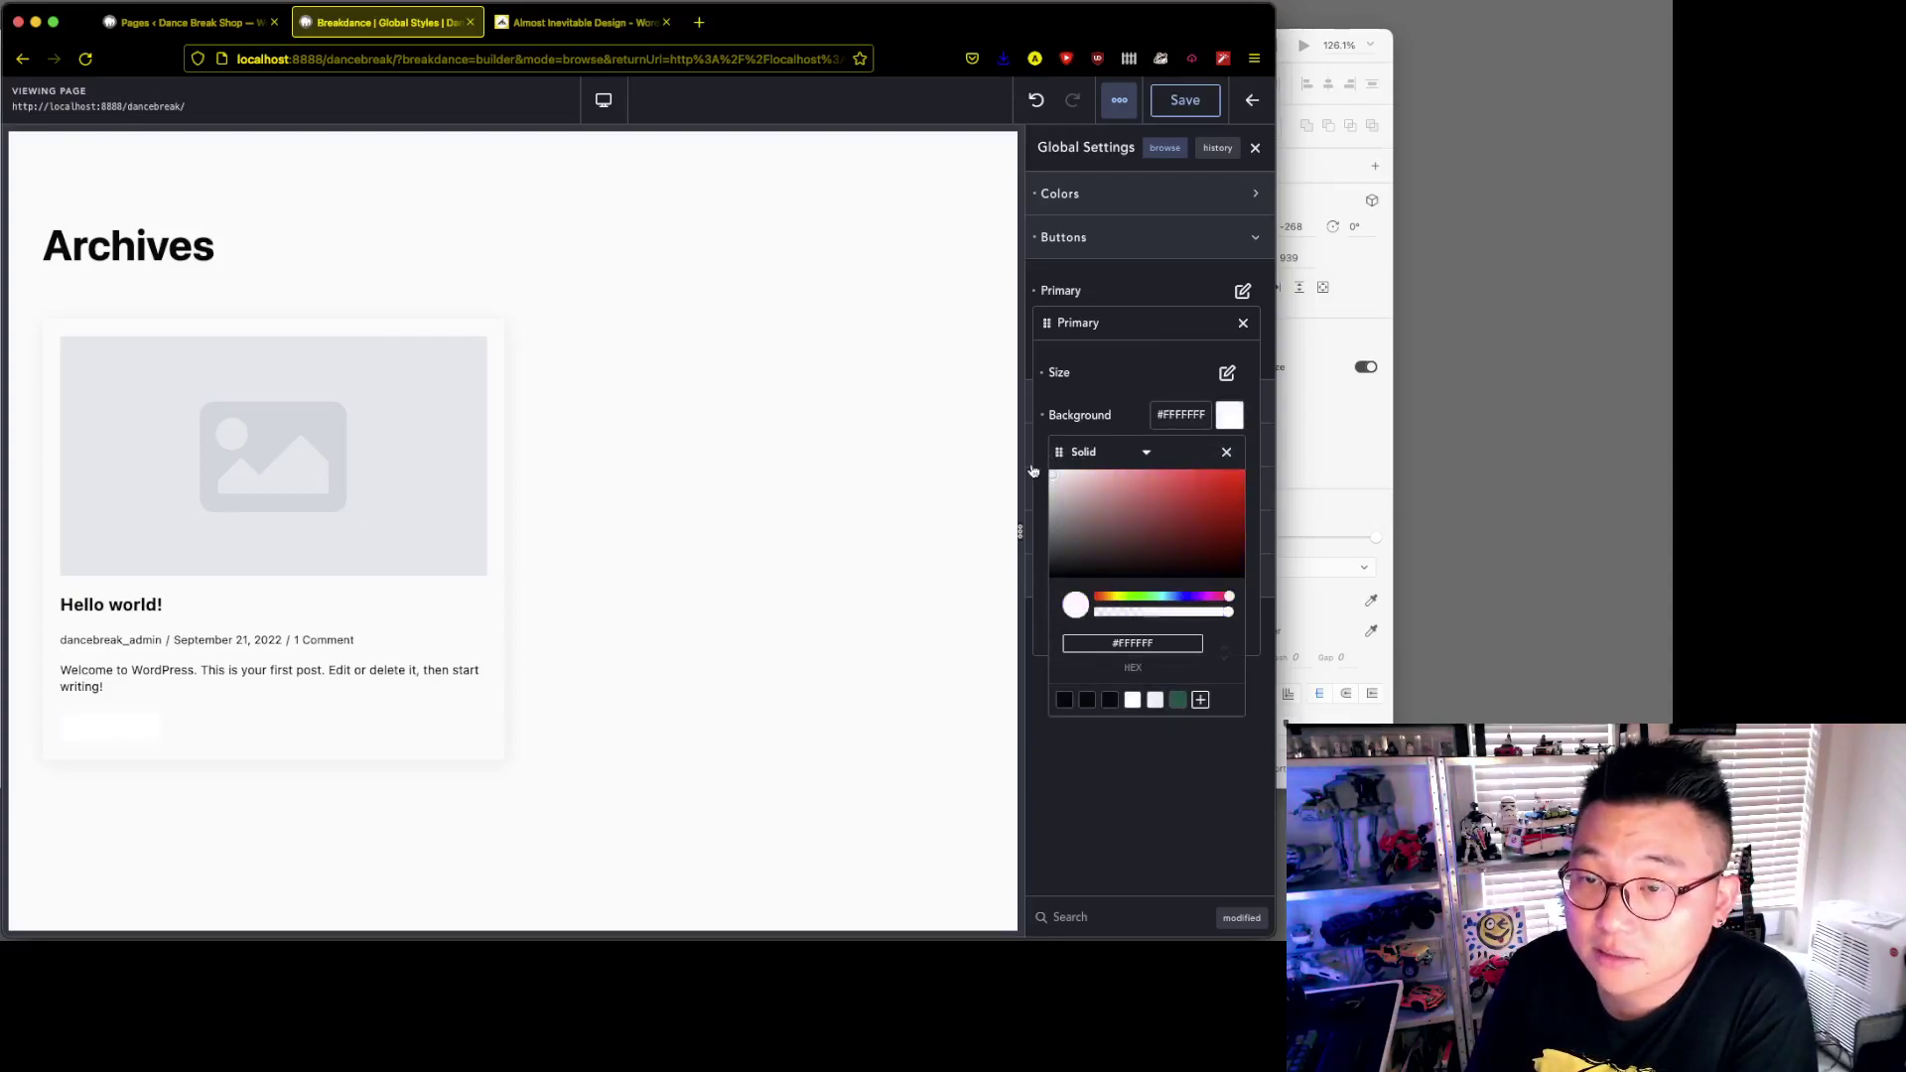
drag(1230, 614, 1200, 620)
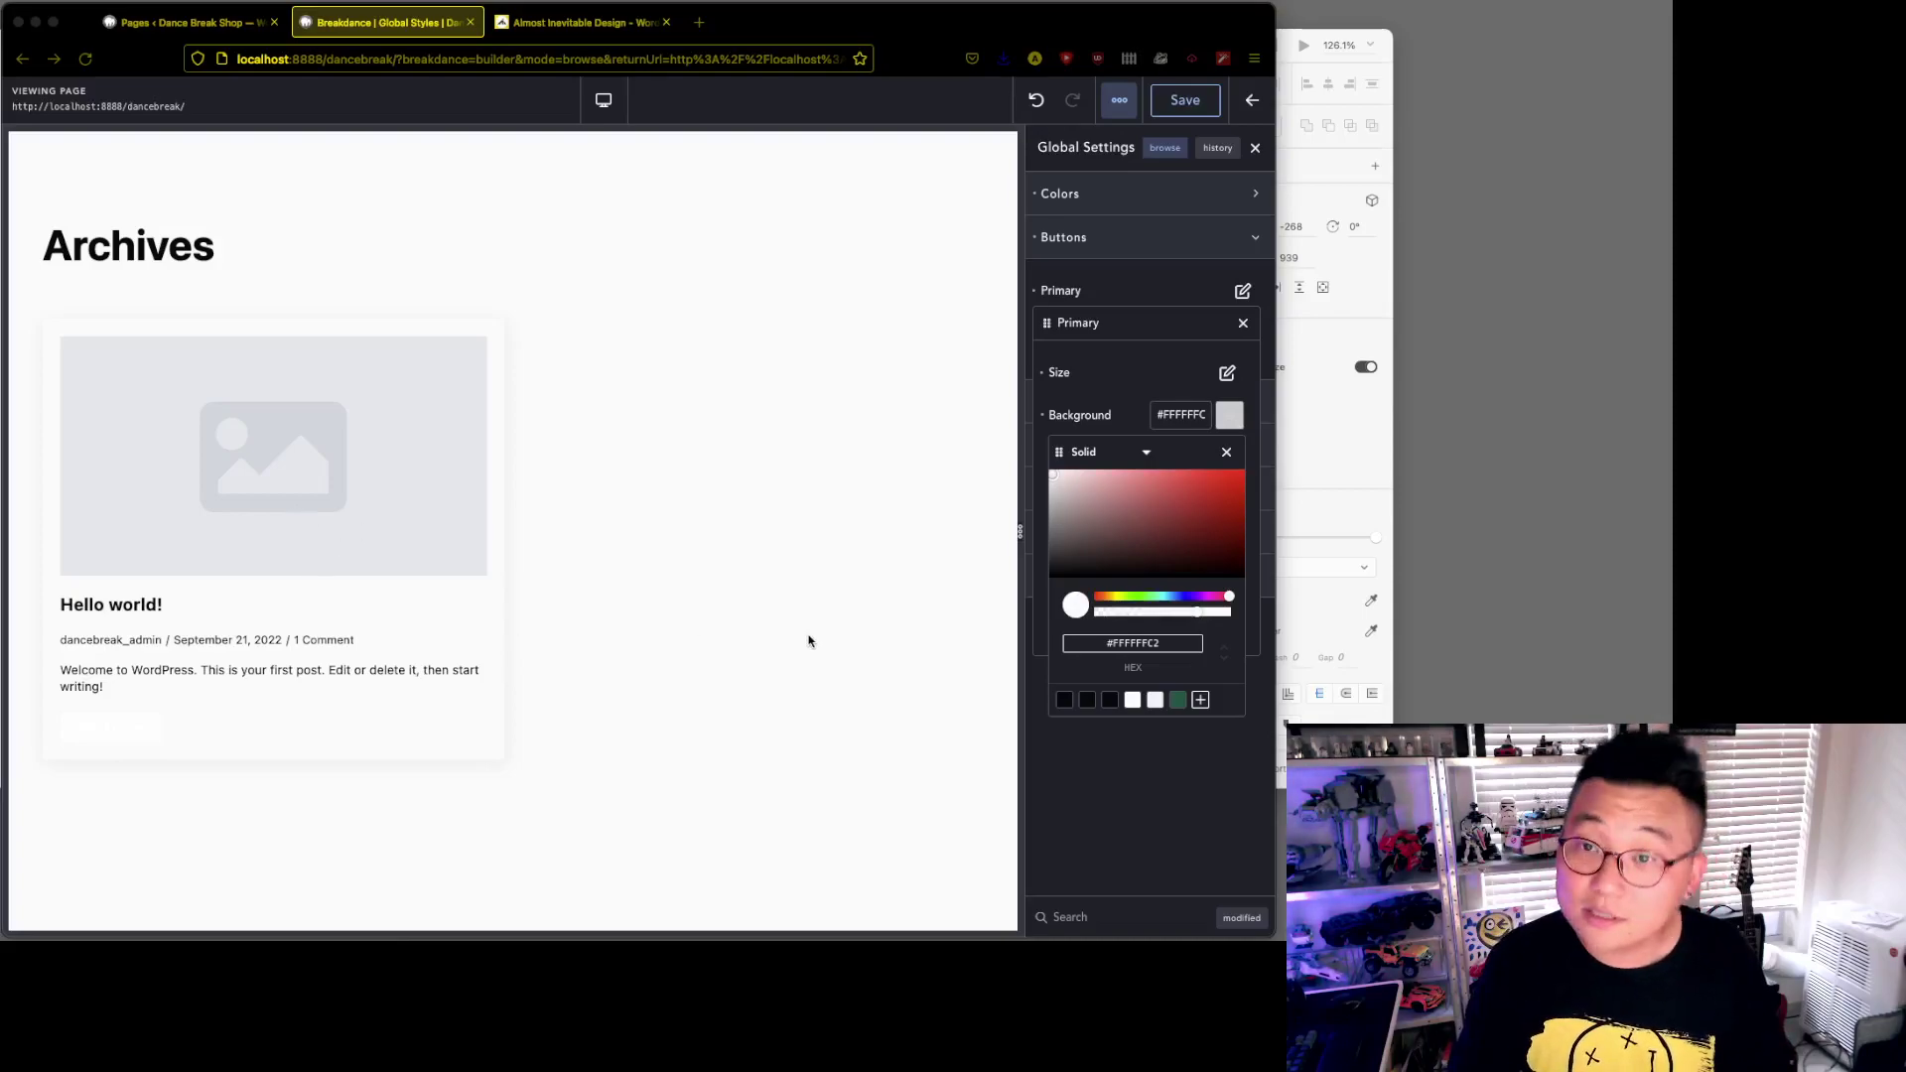
click(1171, 644)
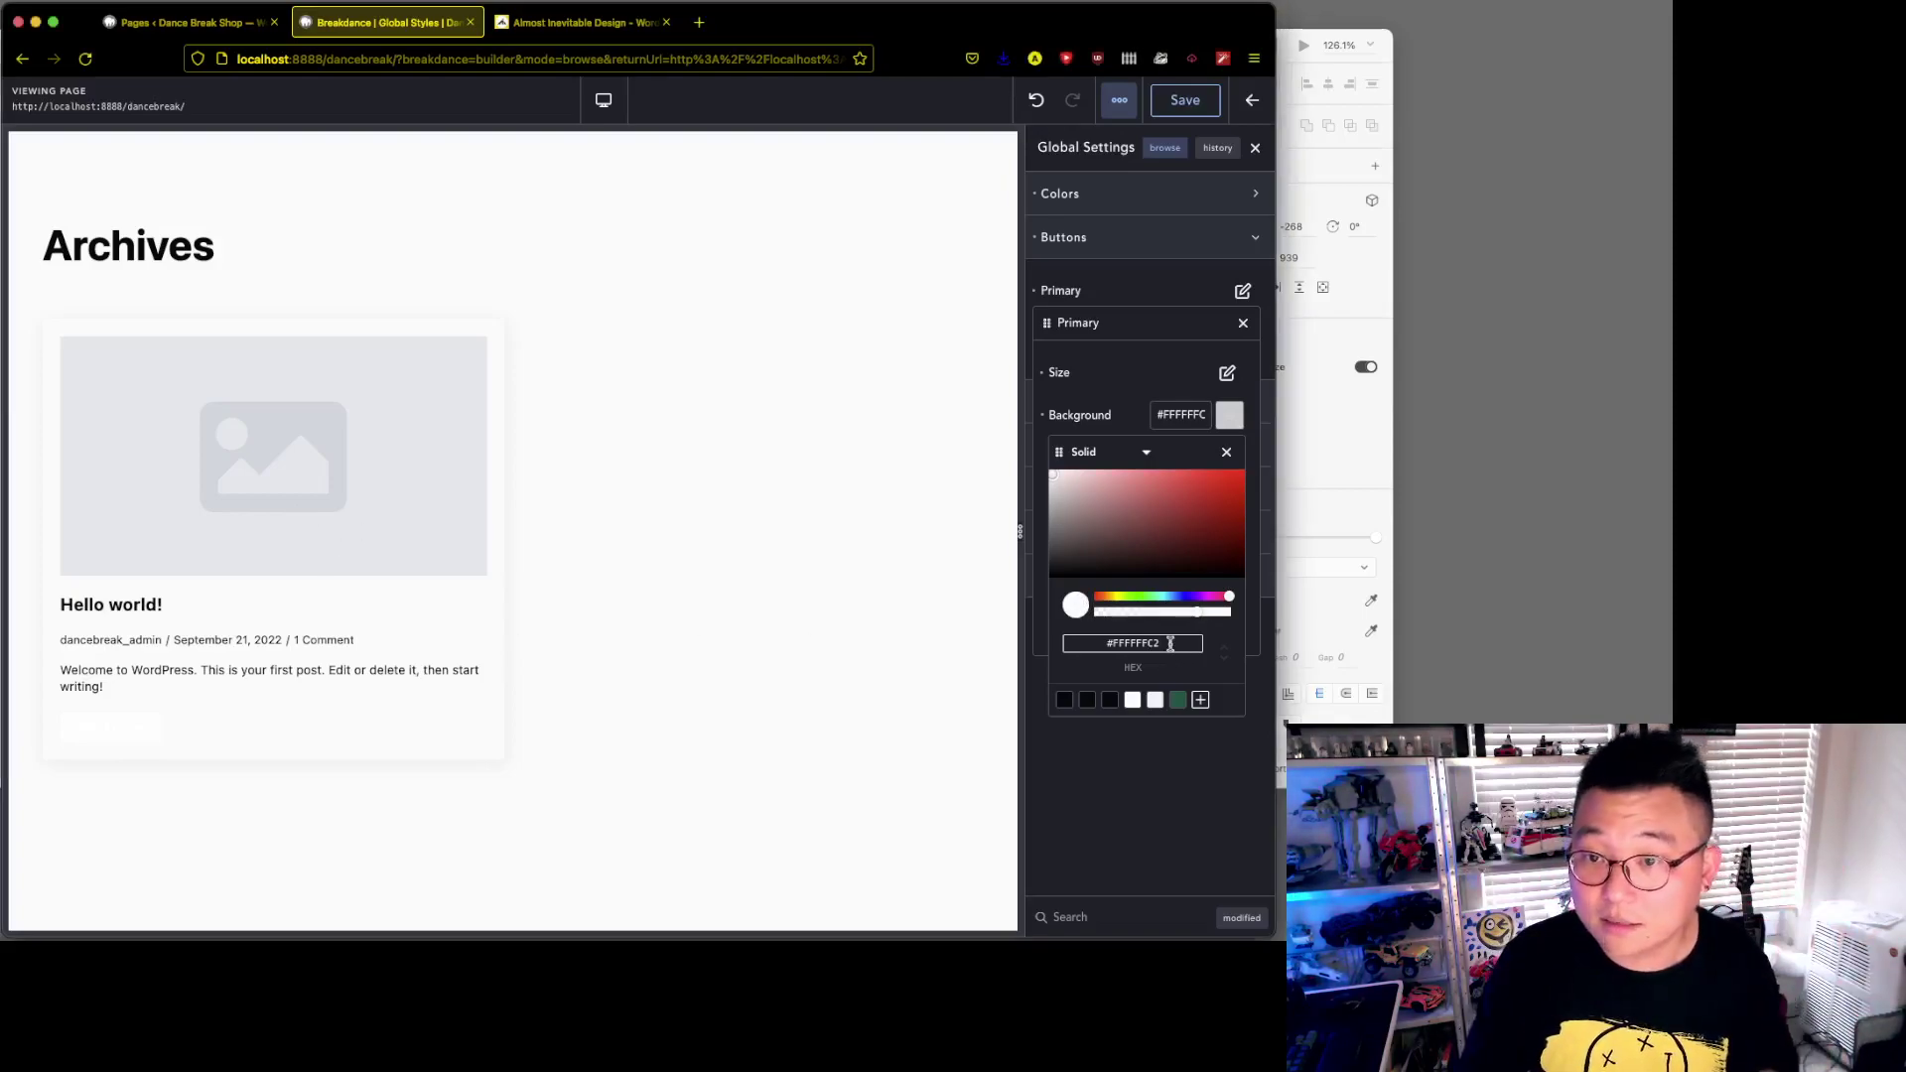
key(BackSpace)
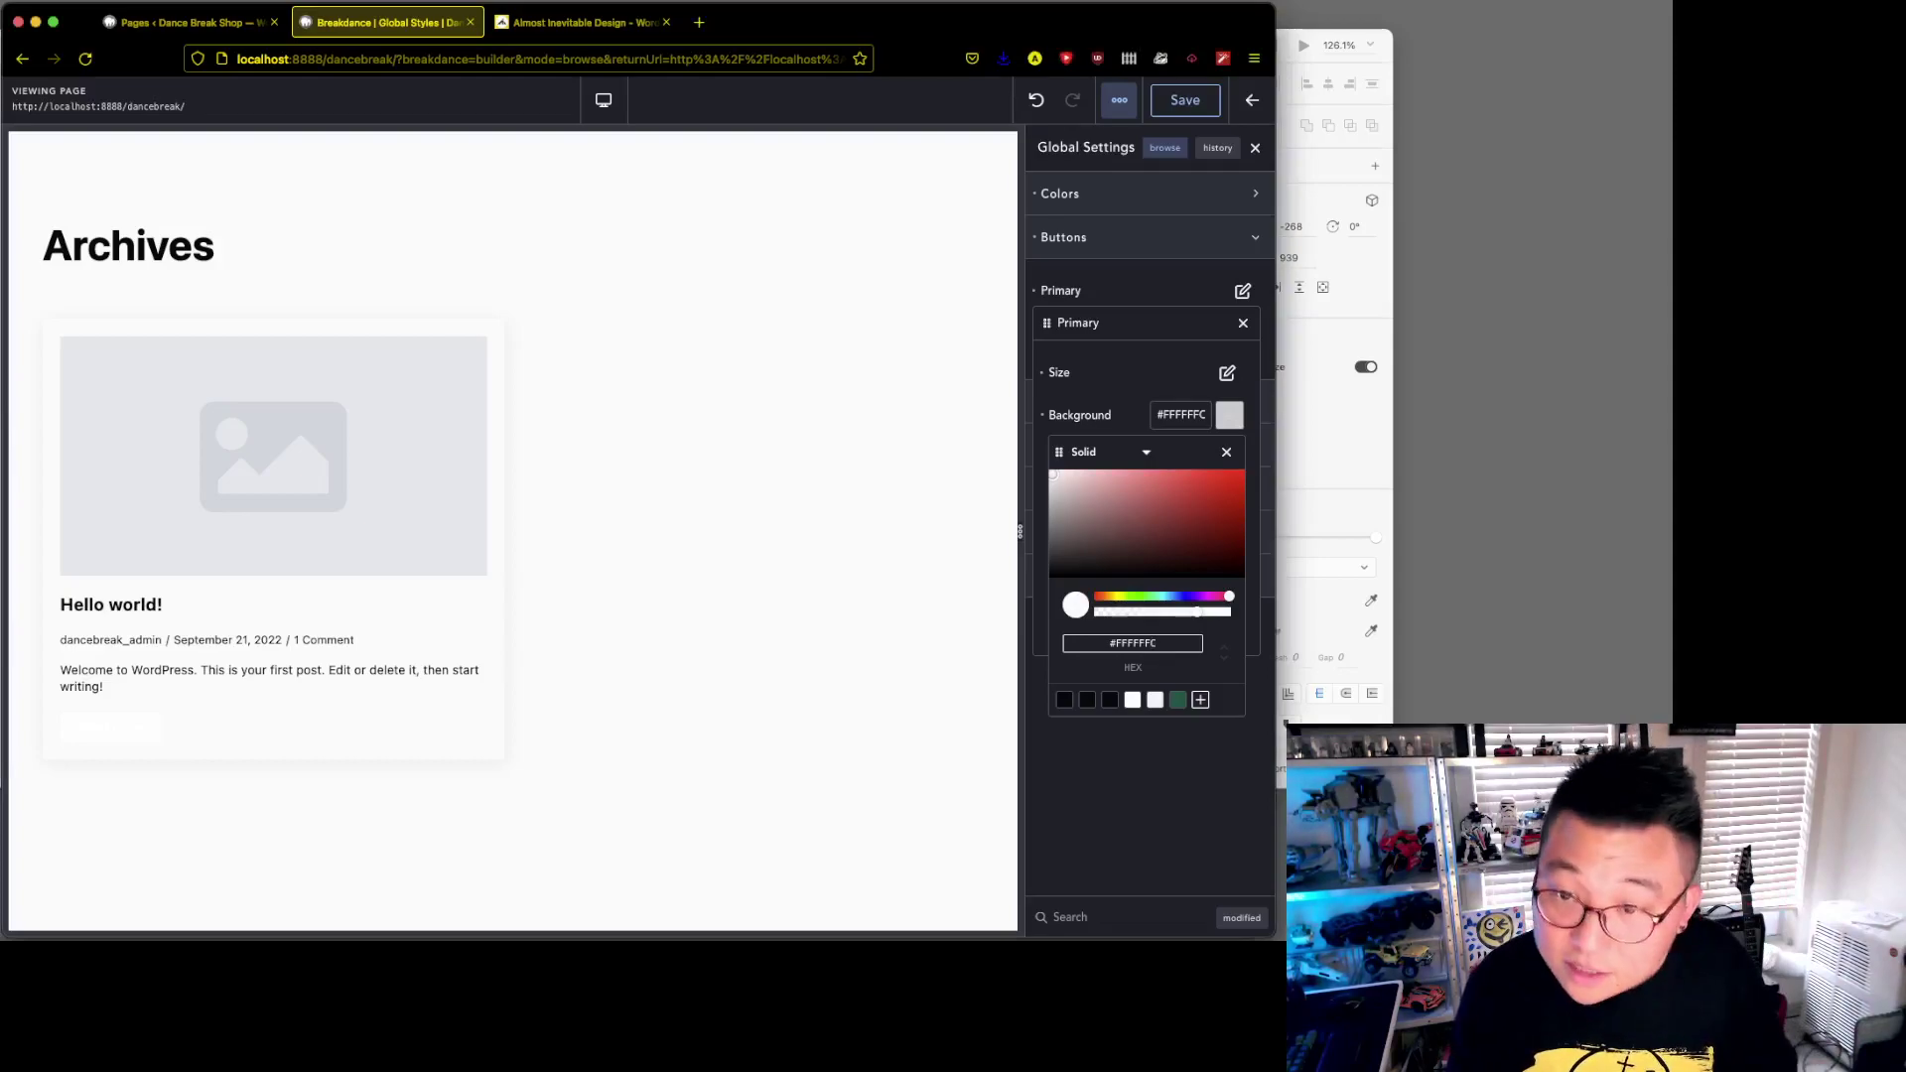
text(C)
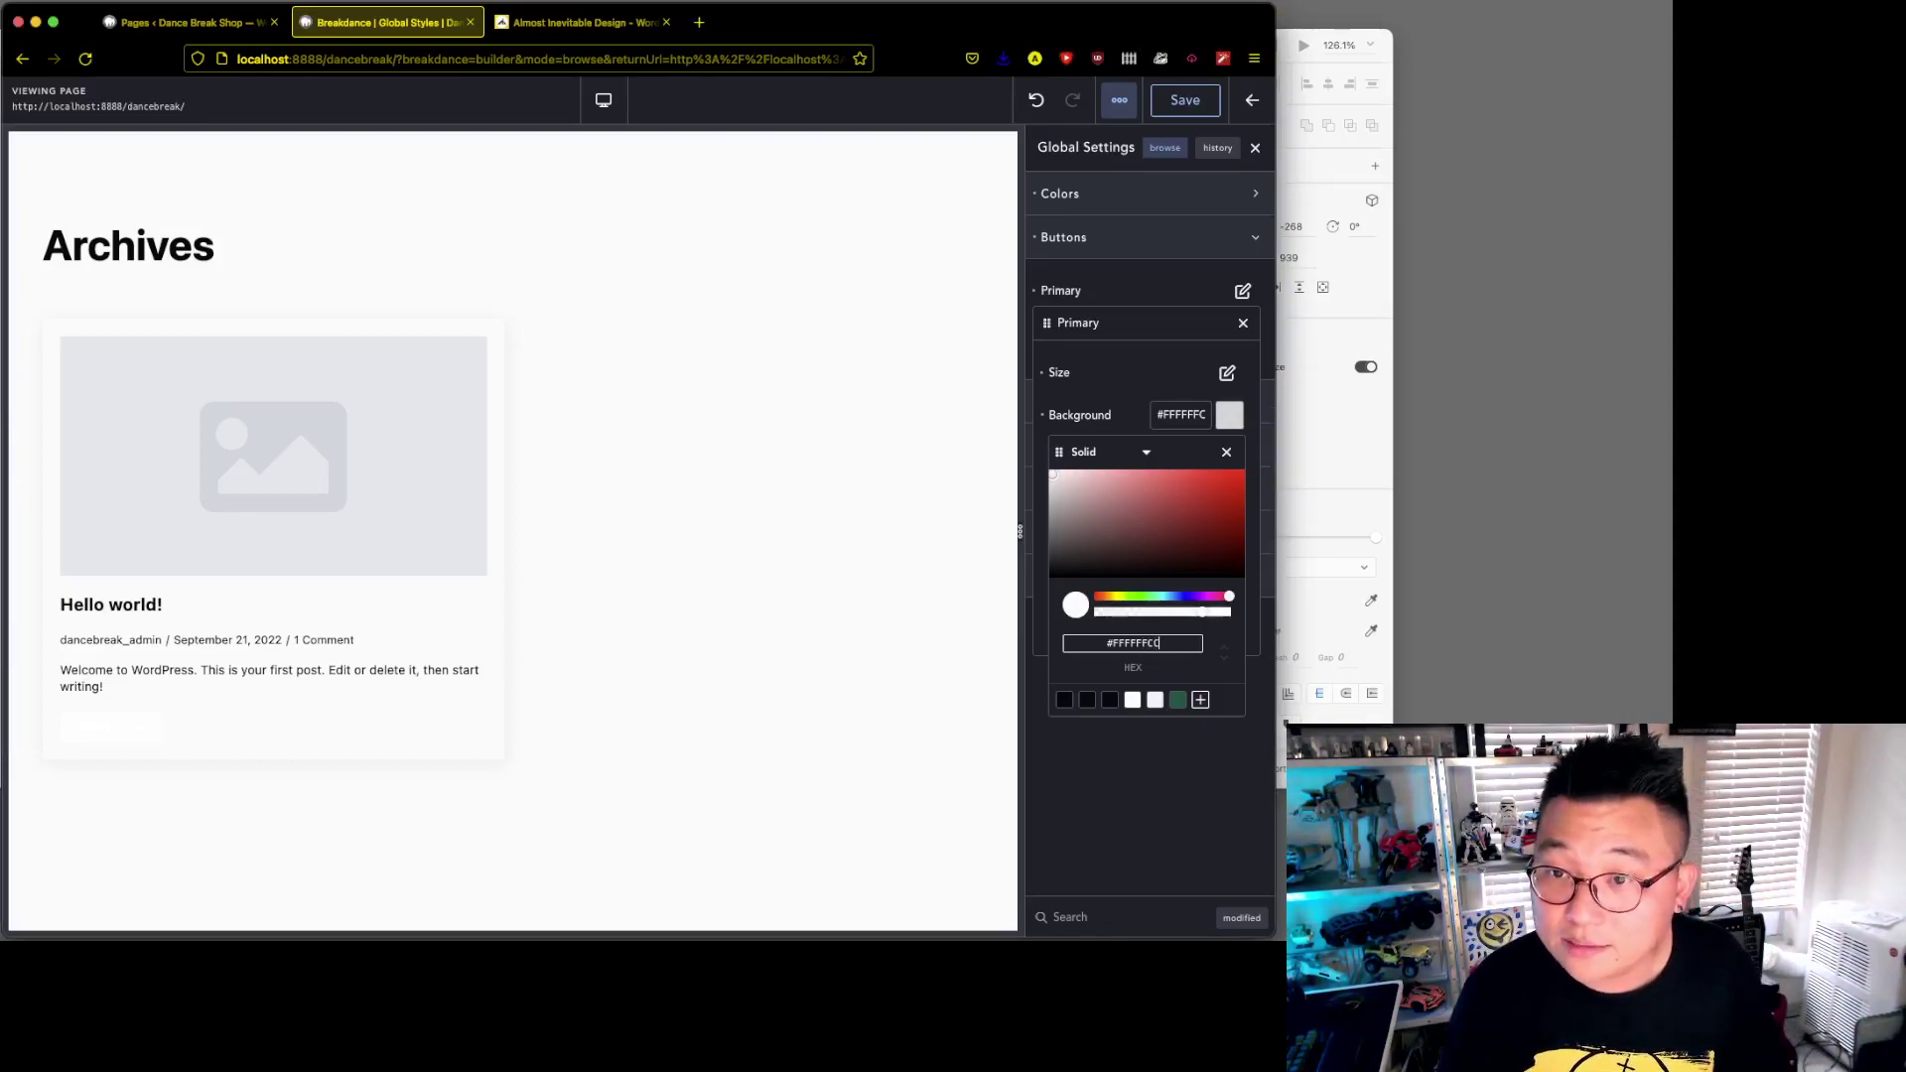
click(1209, 812)
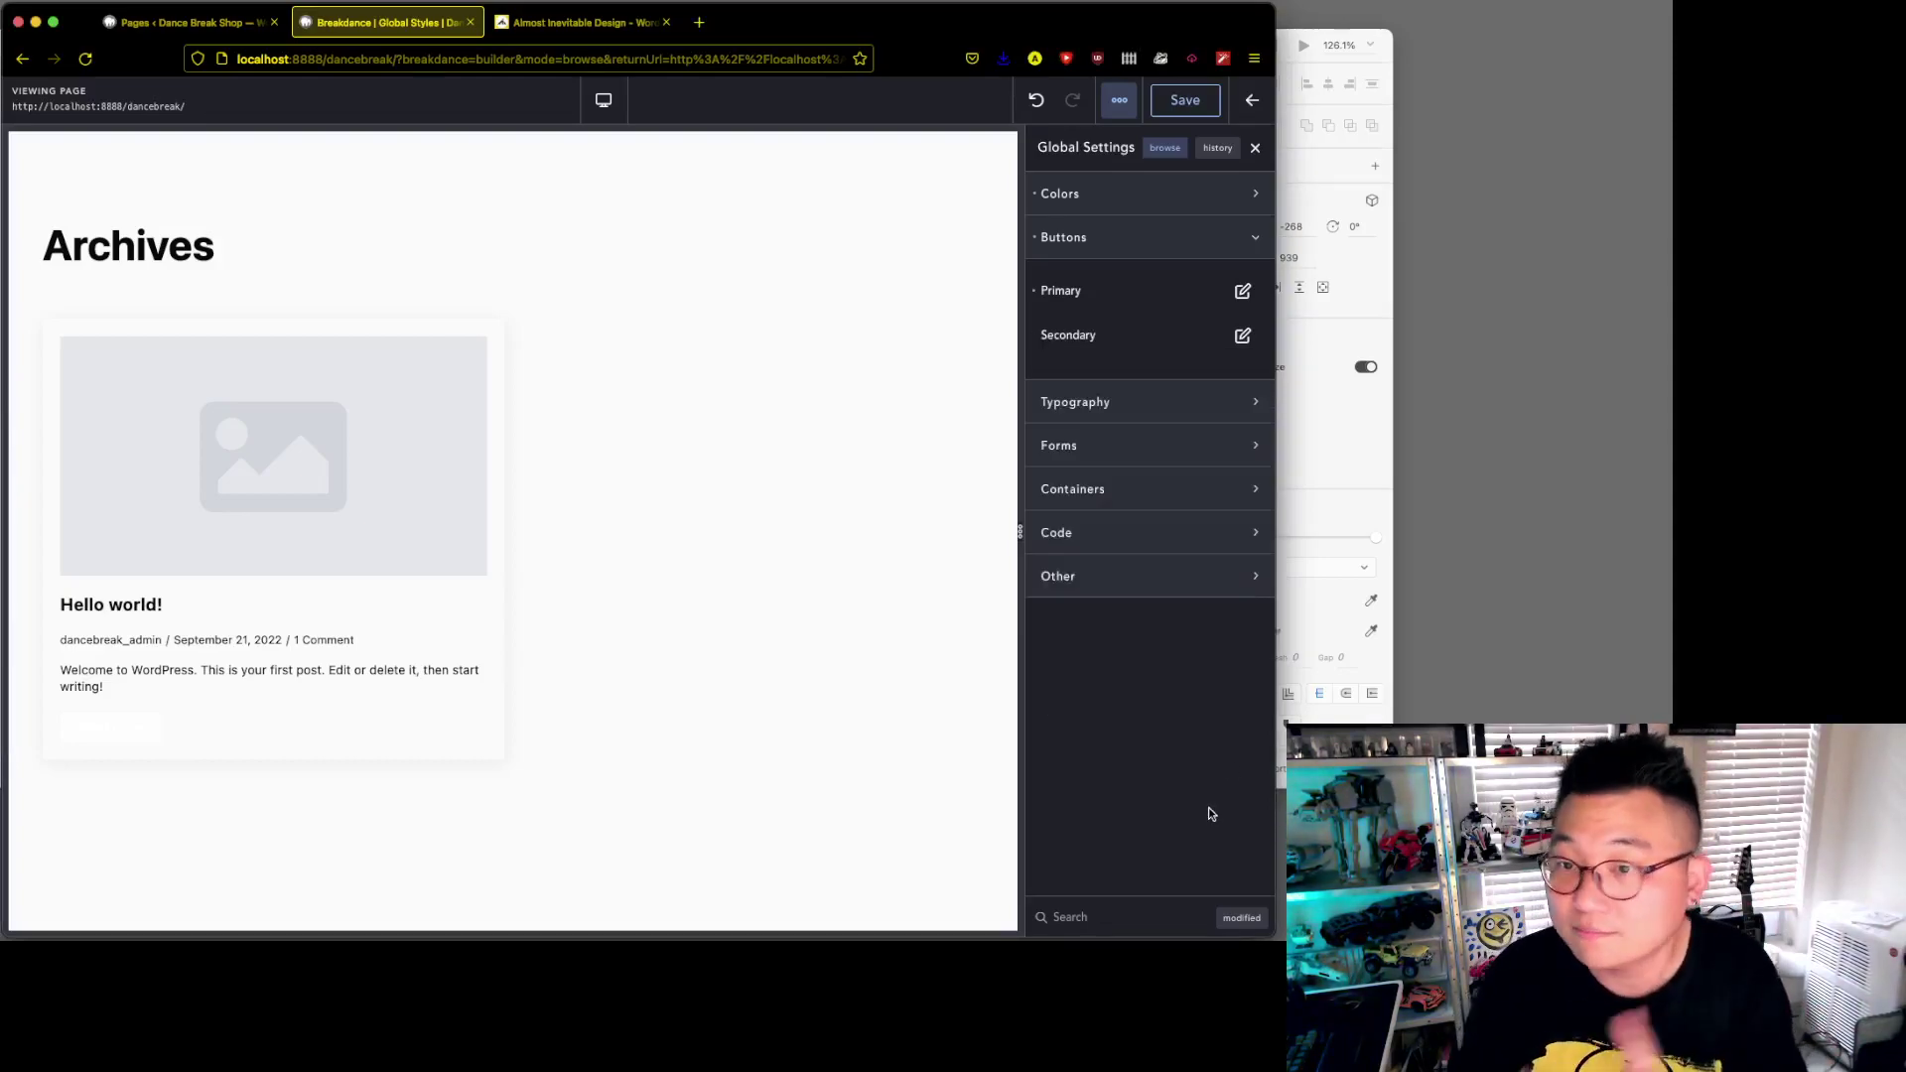
- Enable an outline on the global Primary button with the Text colour and a width of 1 px
click(1242, 292)
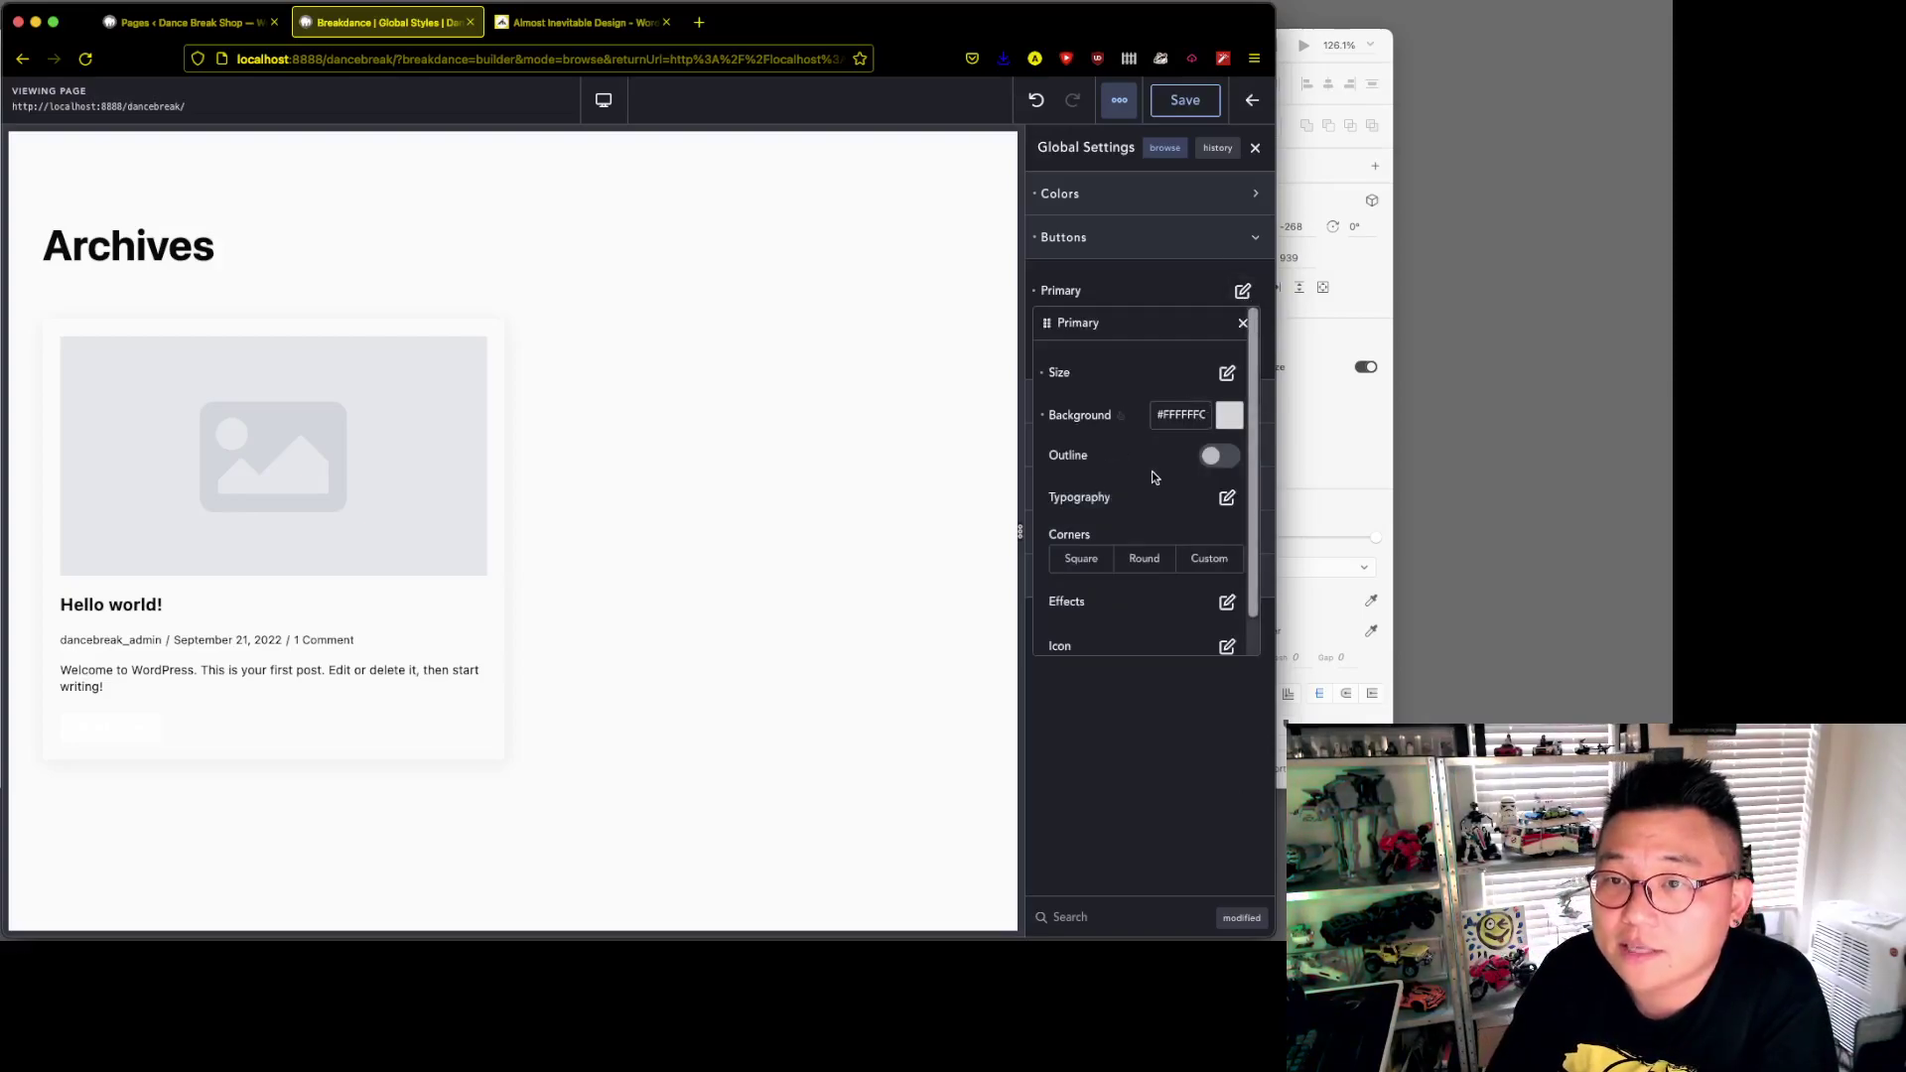
click(1217, 456)
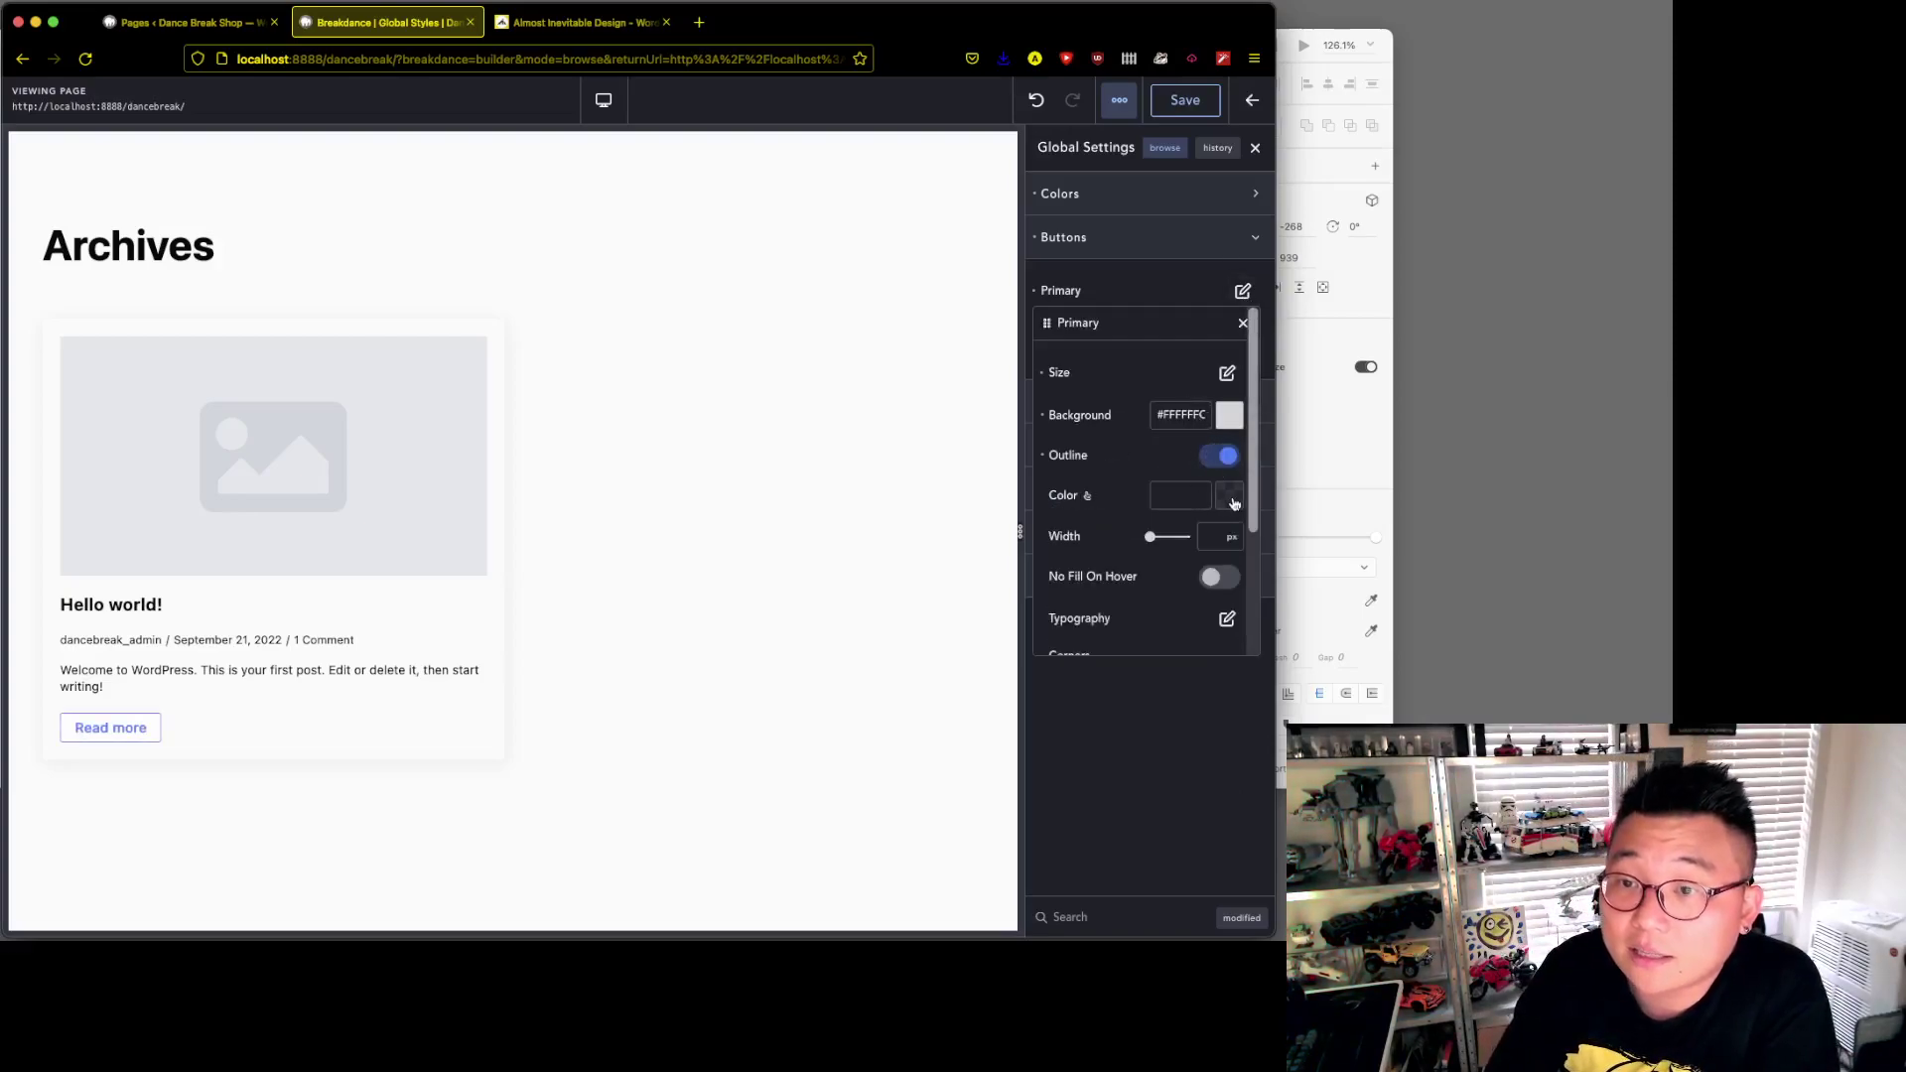
click(1231, 498)
click(1064, 781)
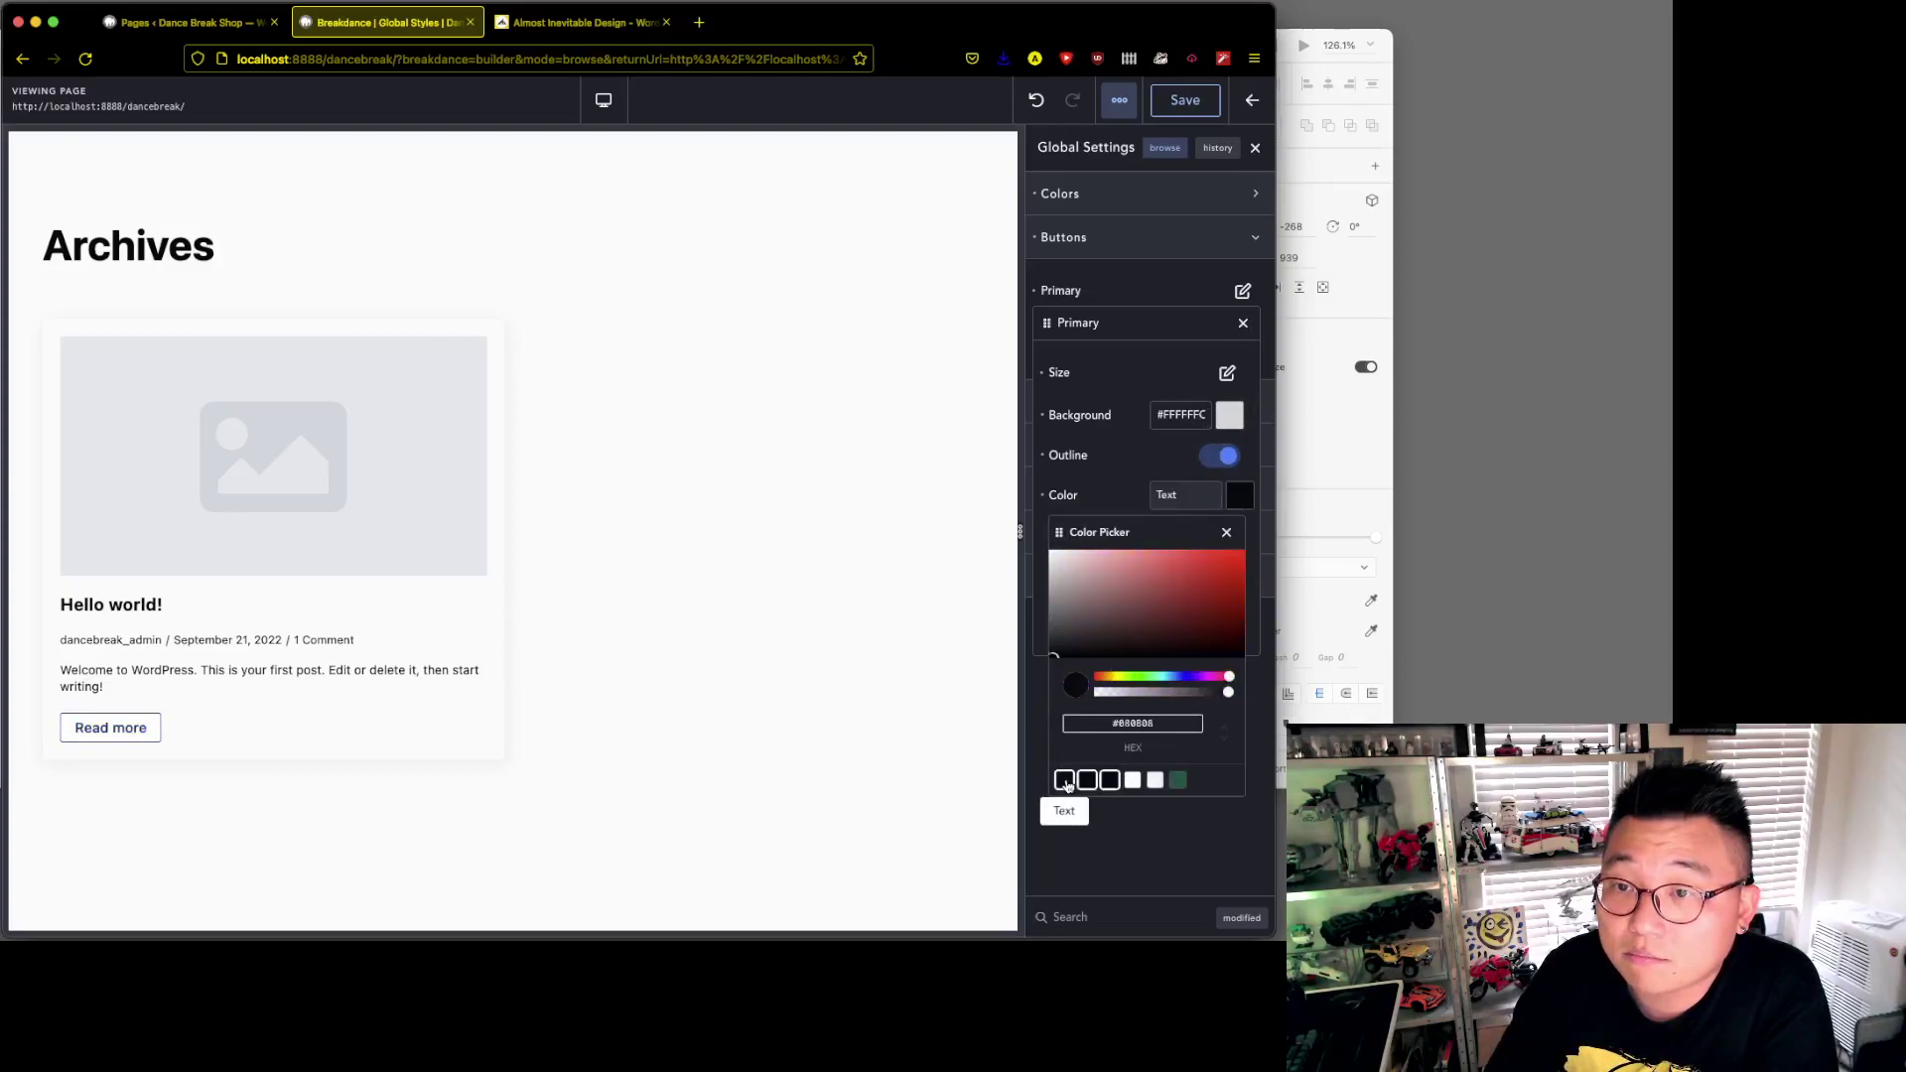
click(1104, 820)
click(1242, 292)
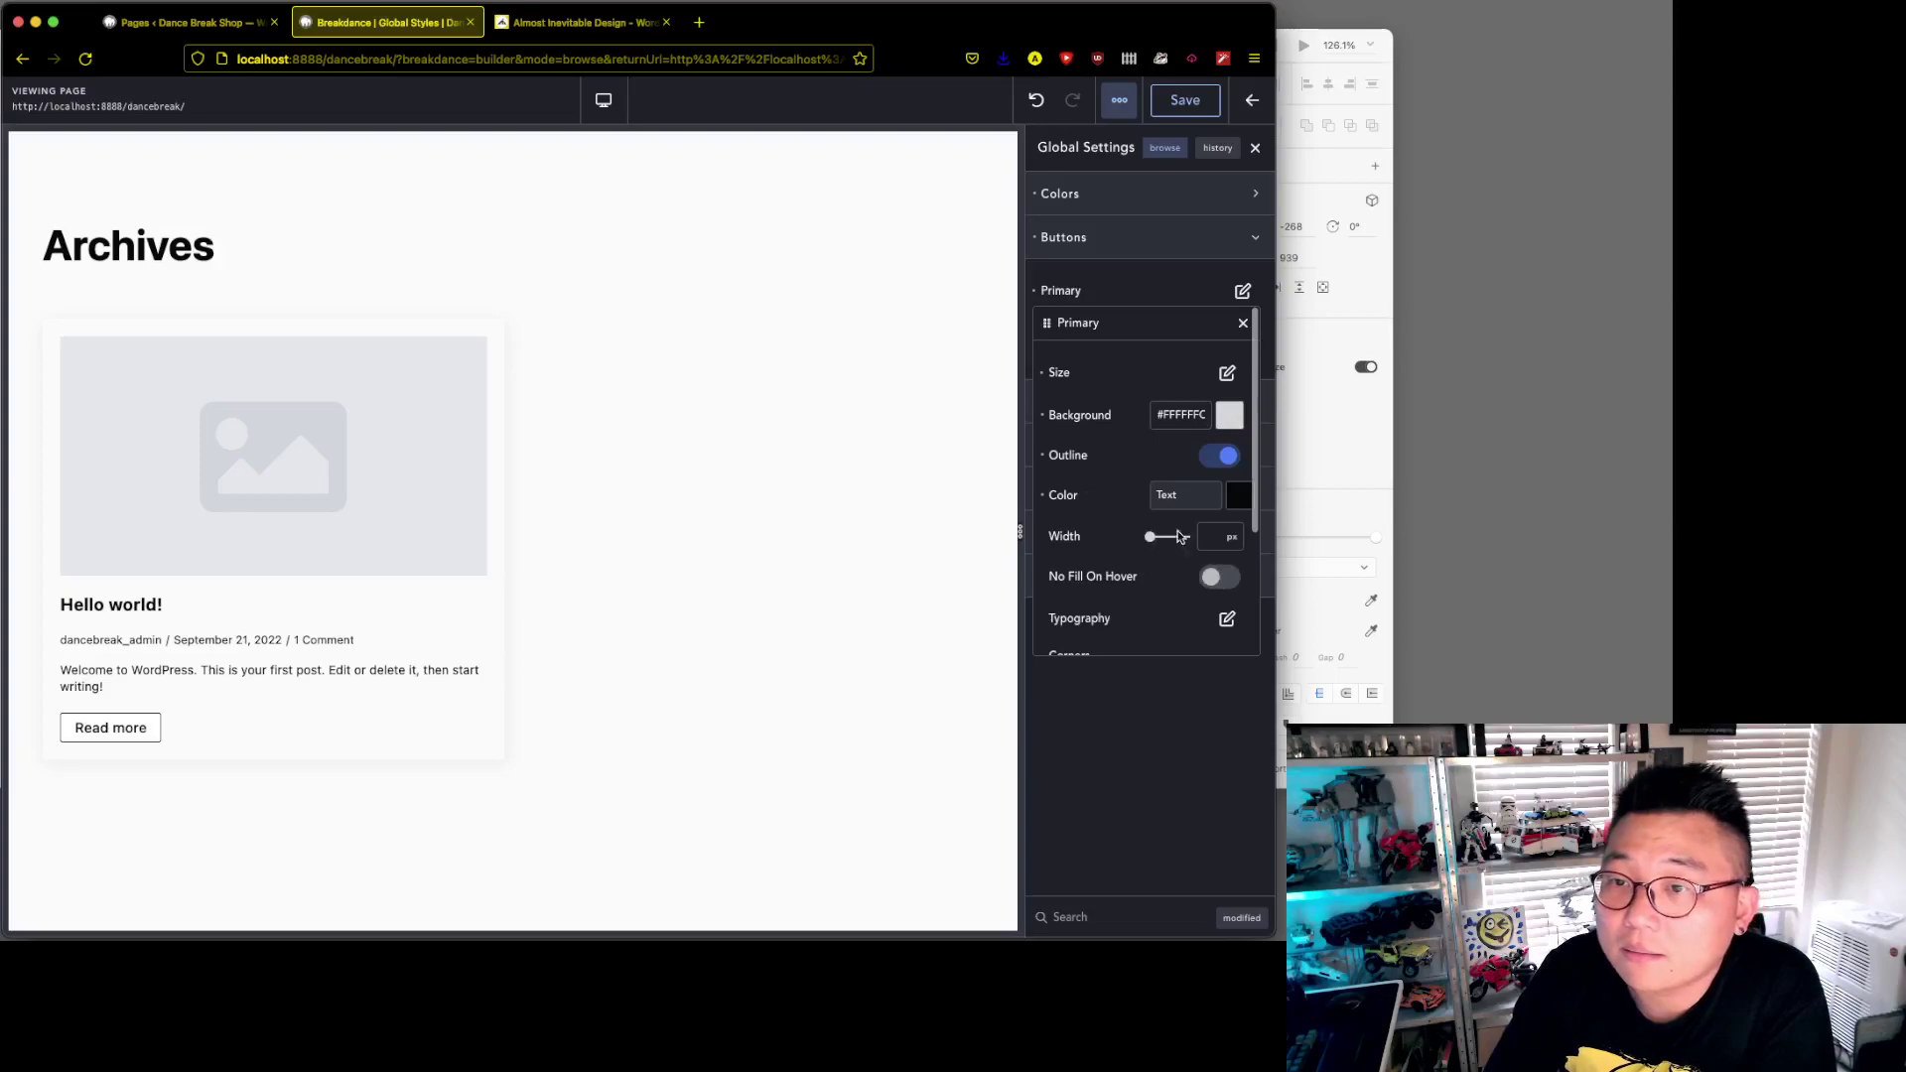
click(1206, 533)
text(1)
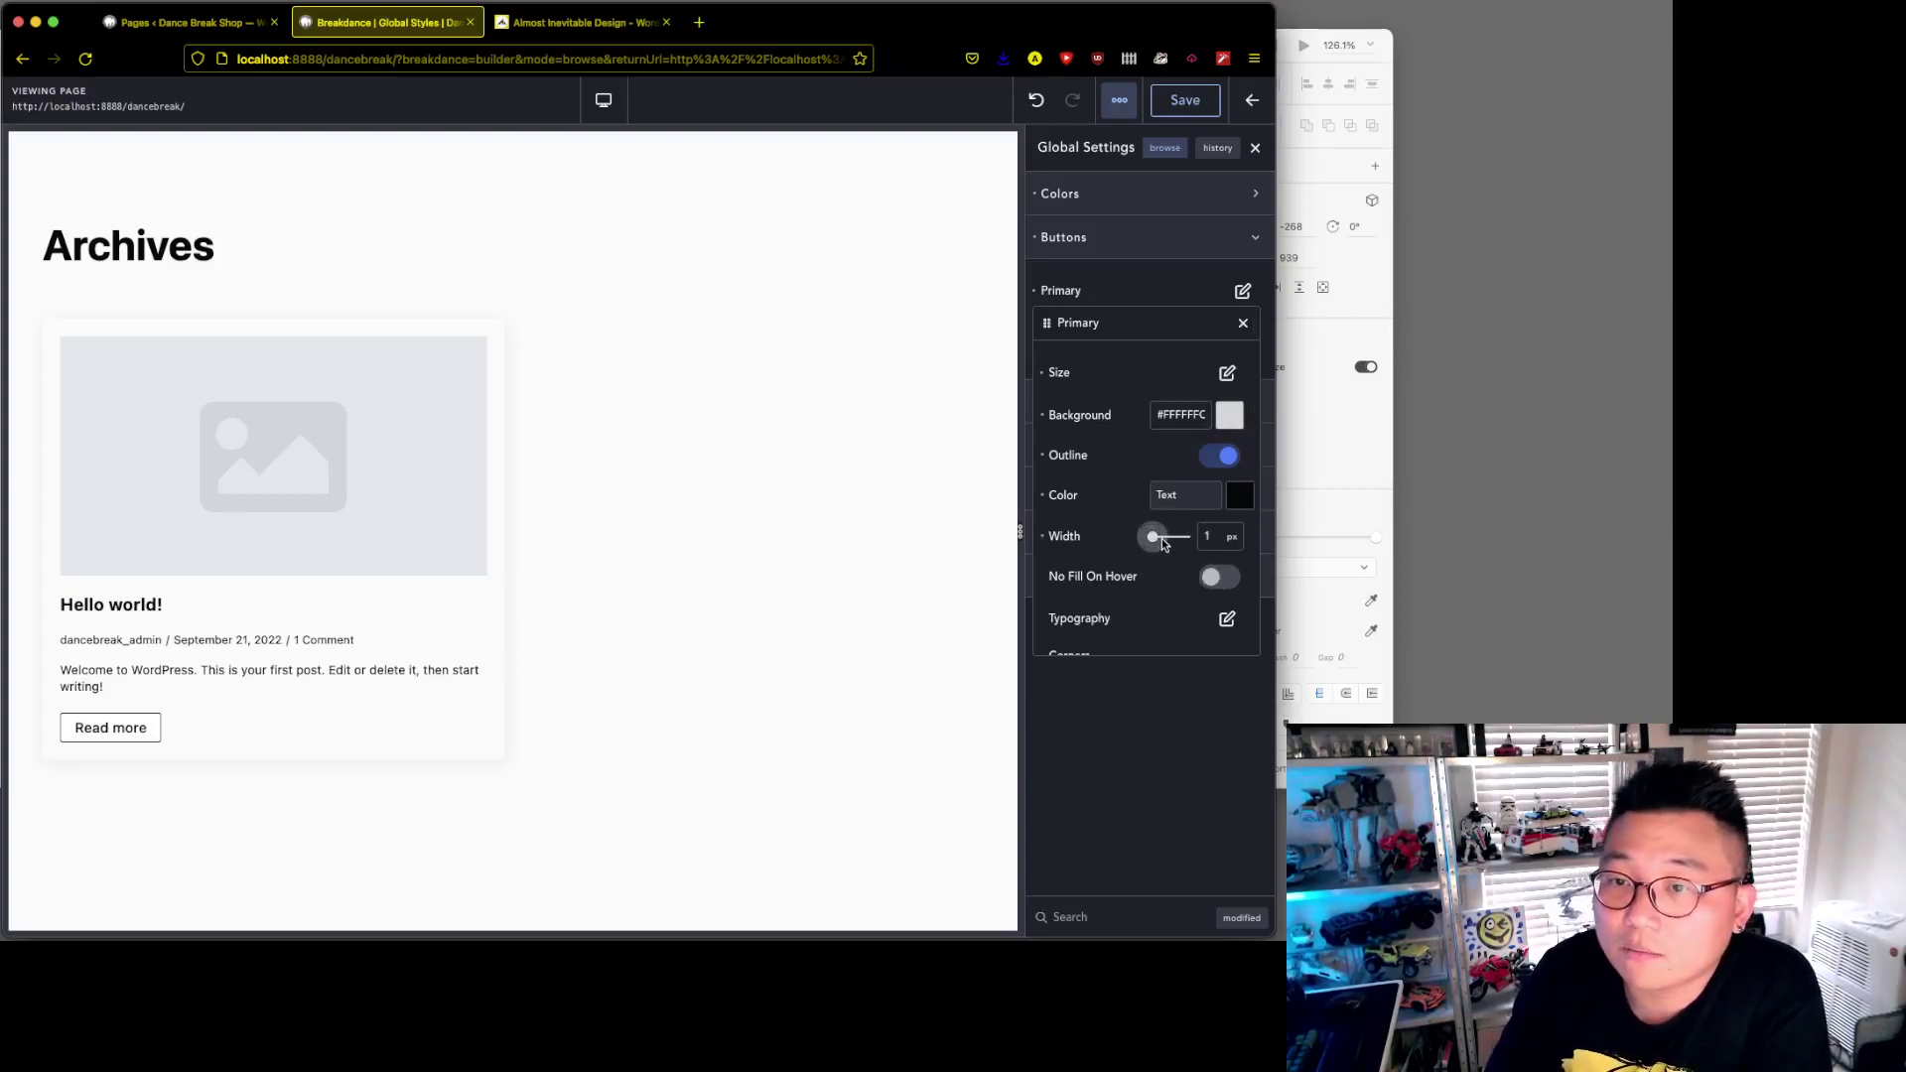
- Set the Primary button's typography colour to the global Text colour
scroll(1151, 594, down, 3)
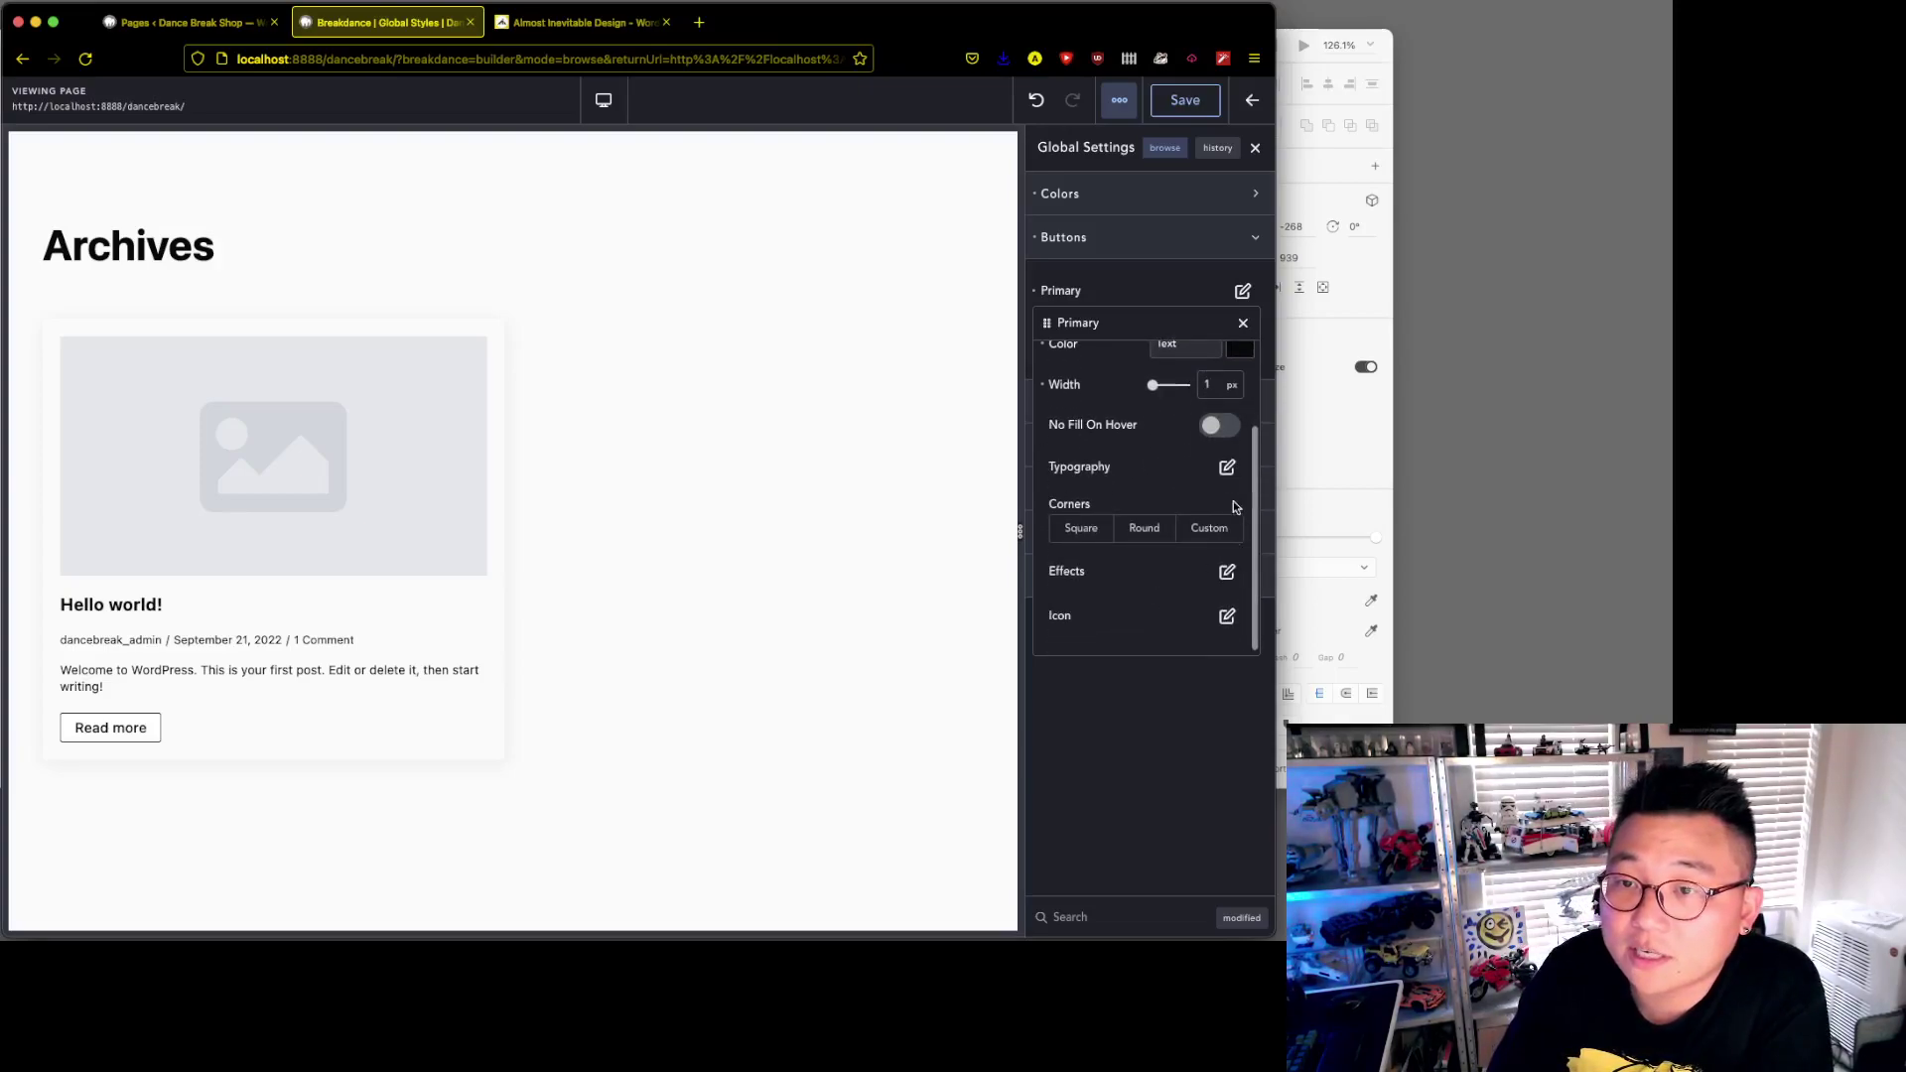
click(1226, 469)
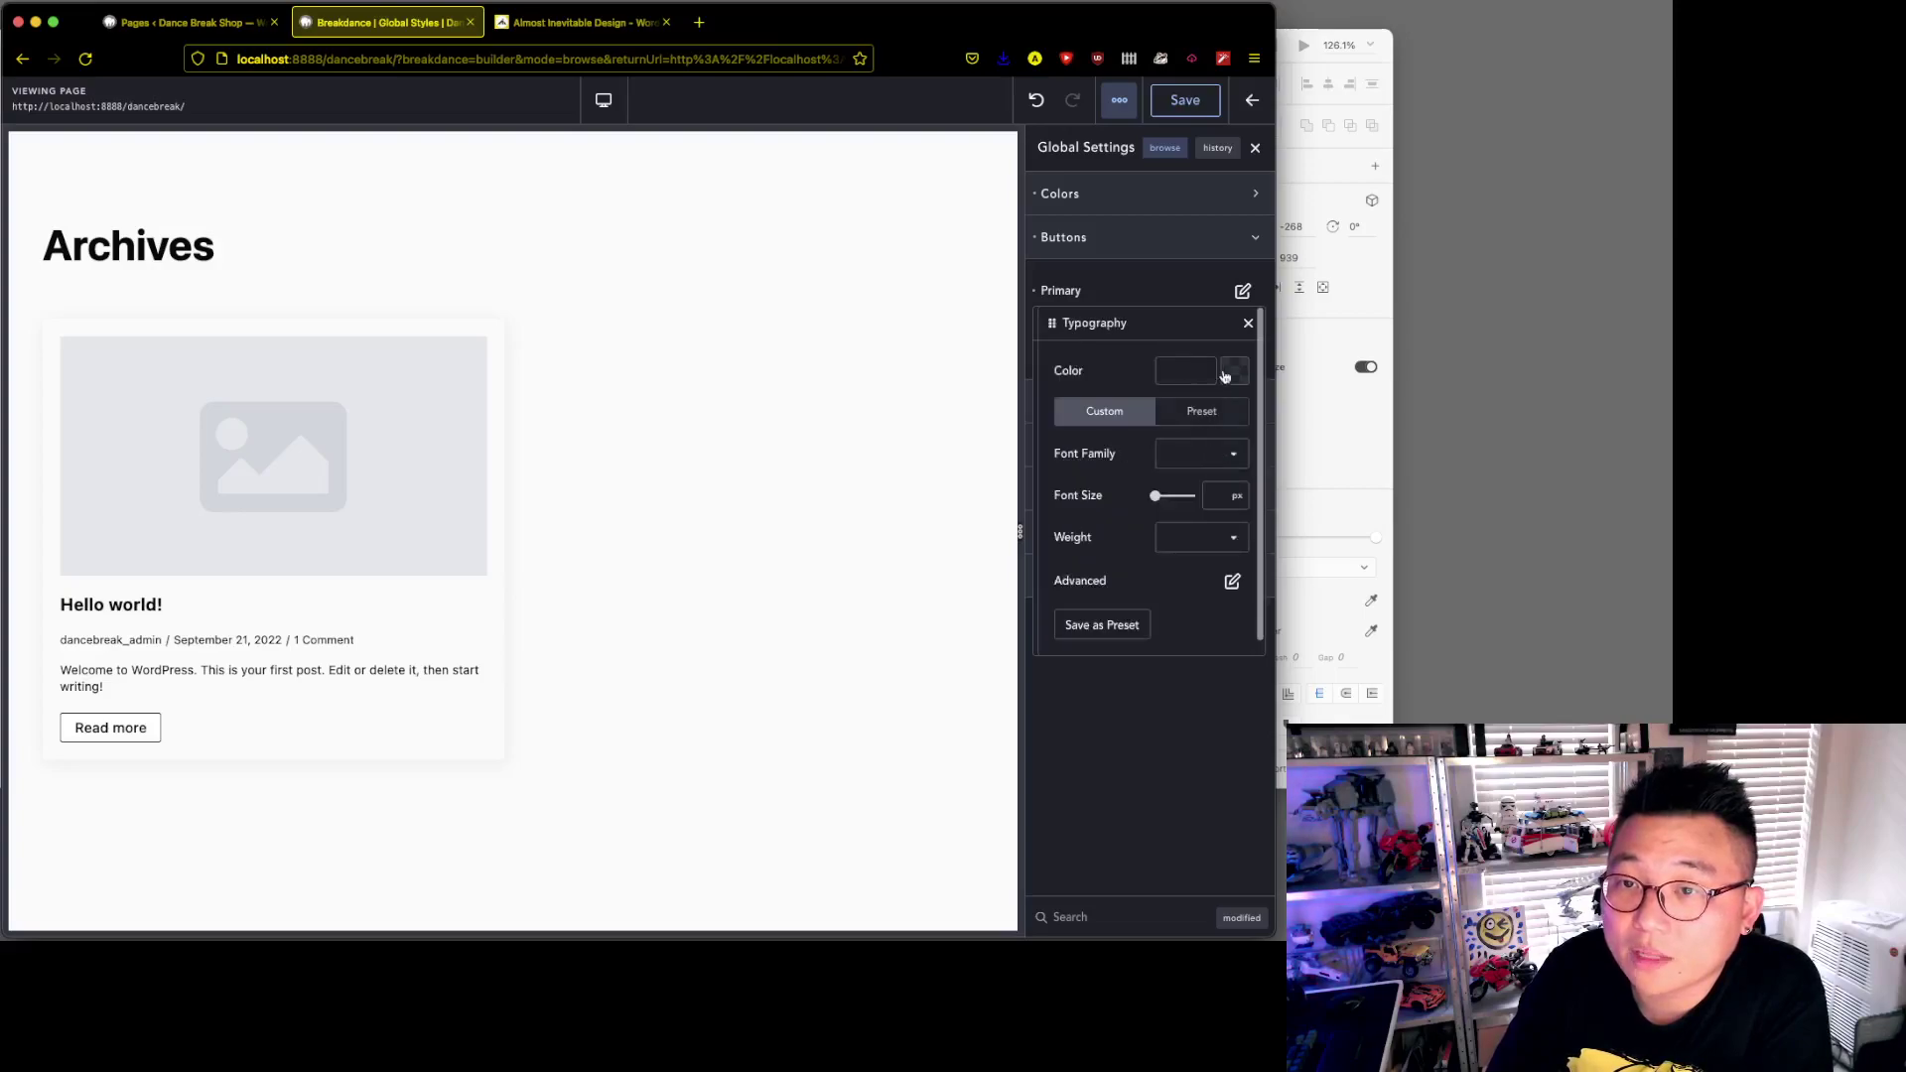
click(1227, 374)
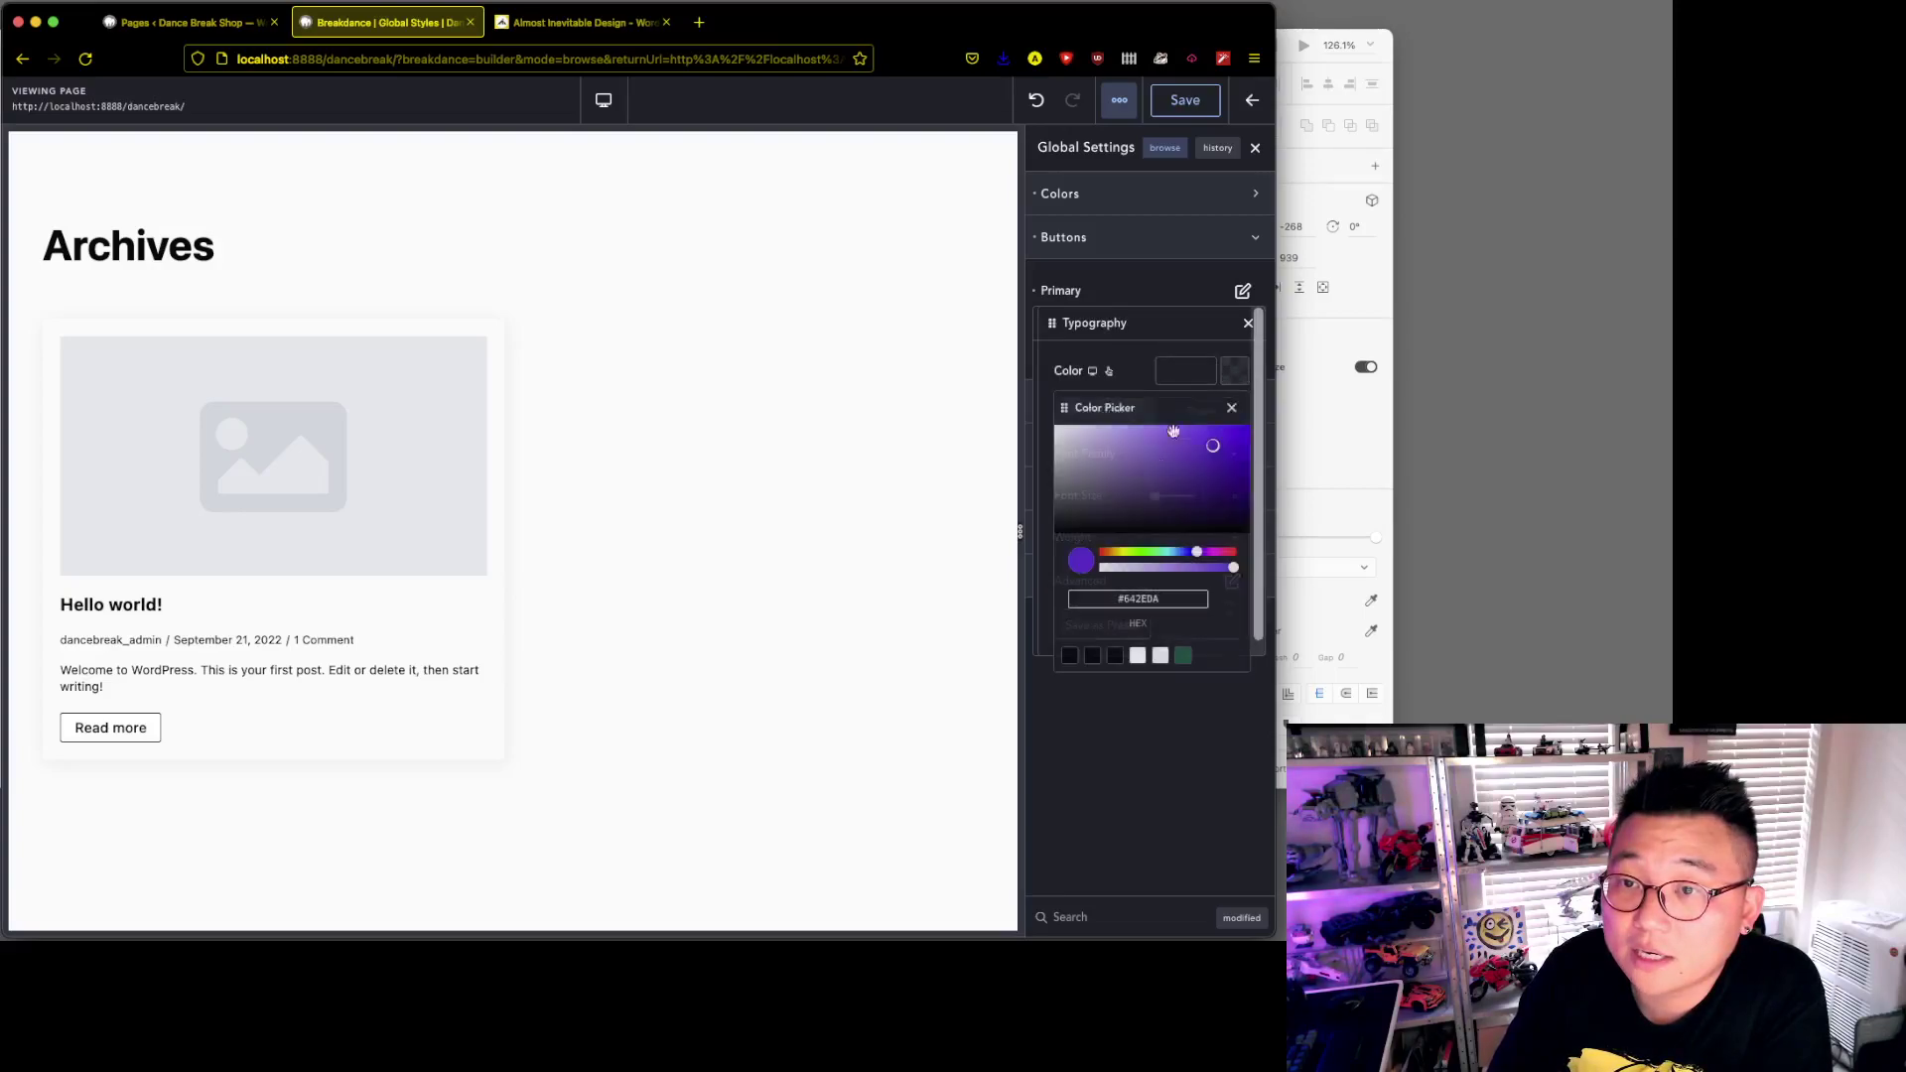
click(1071, 655)
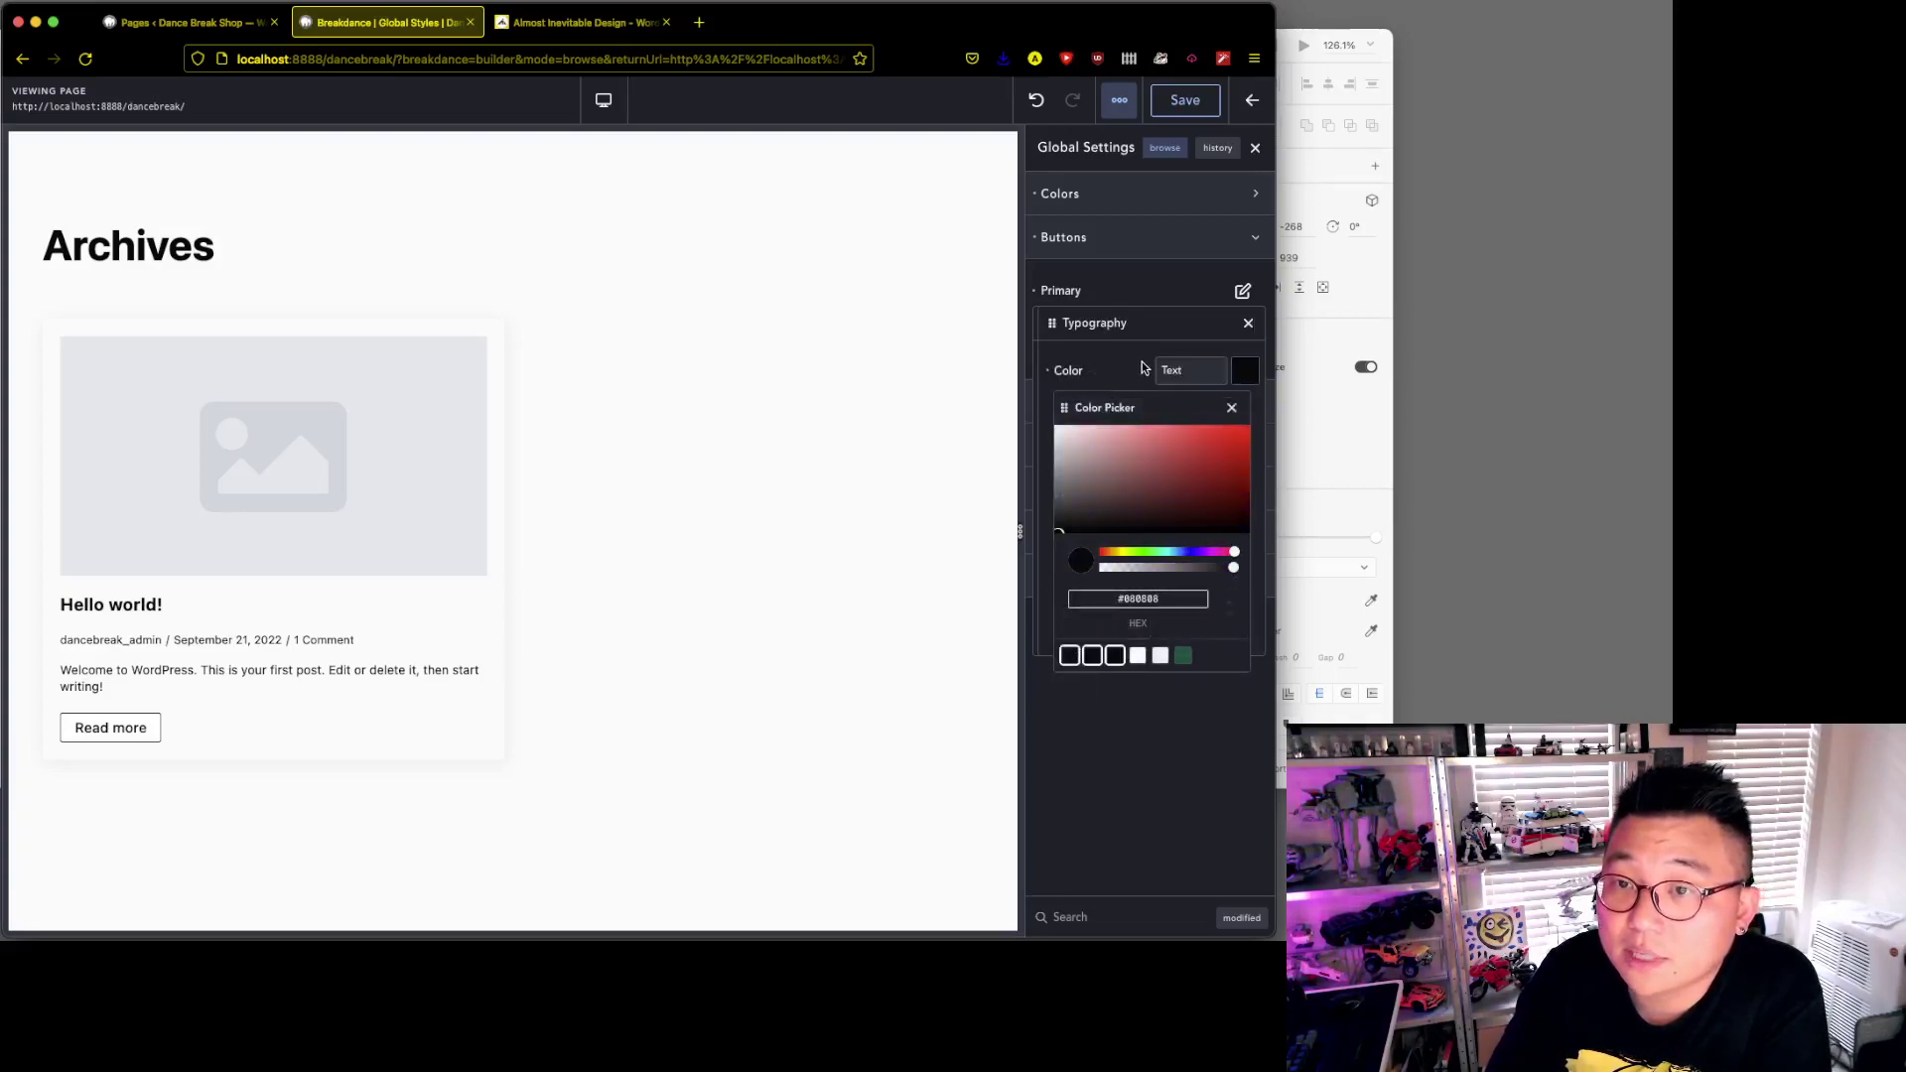
click(1229, 406)
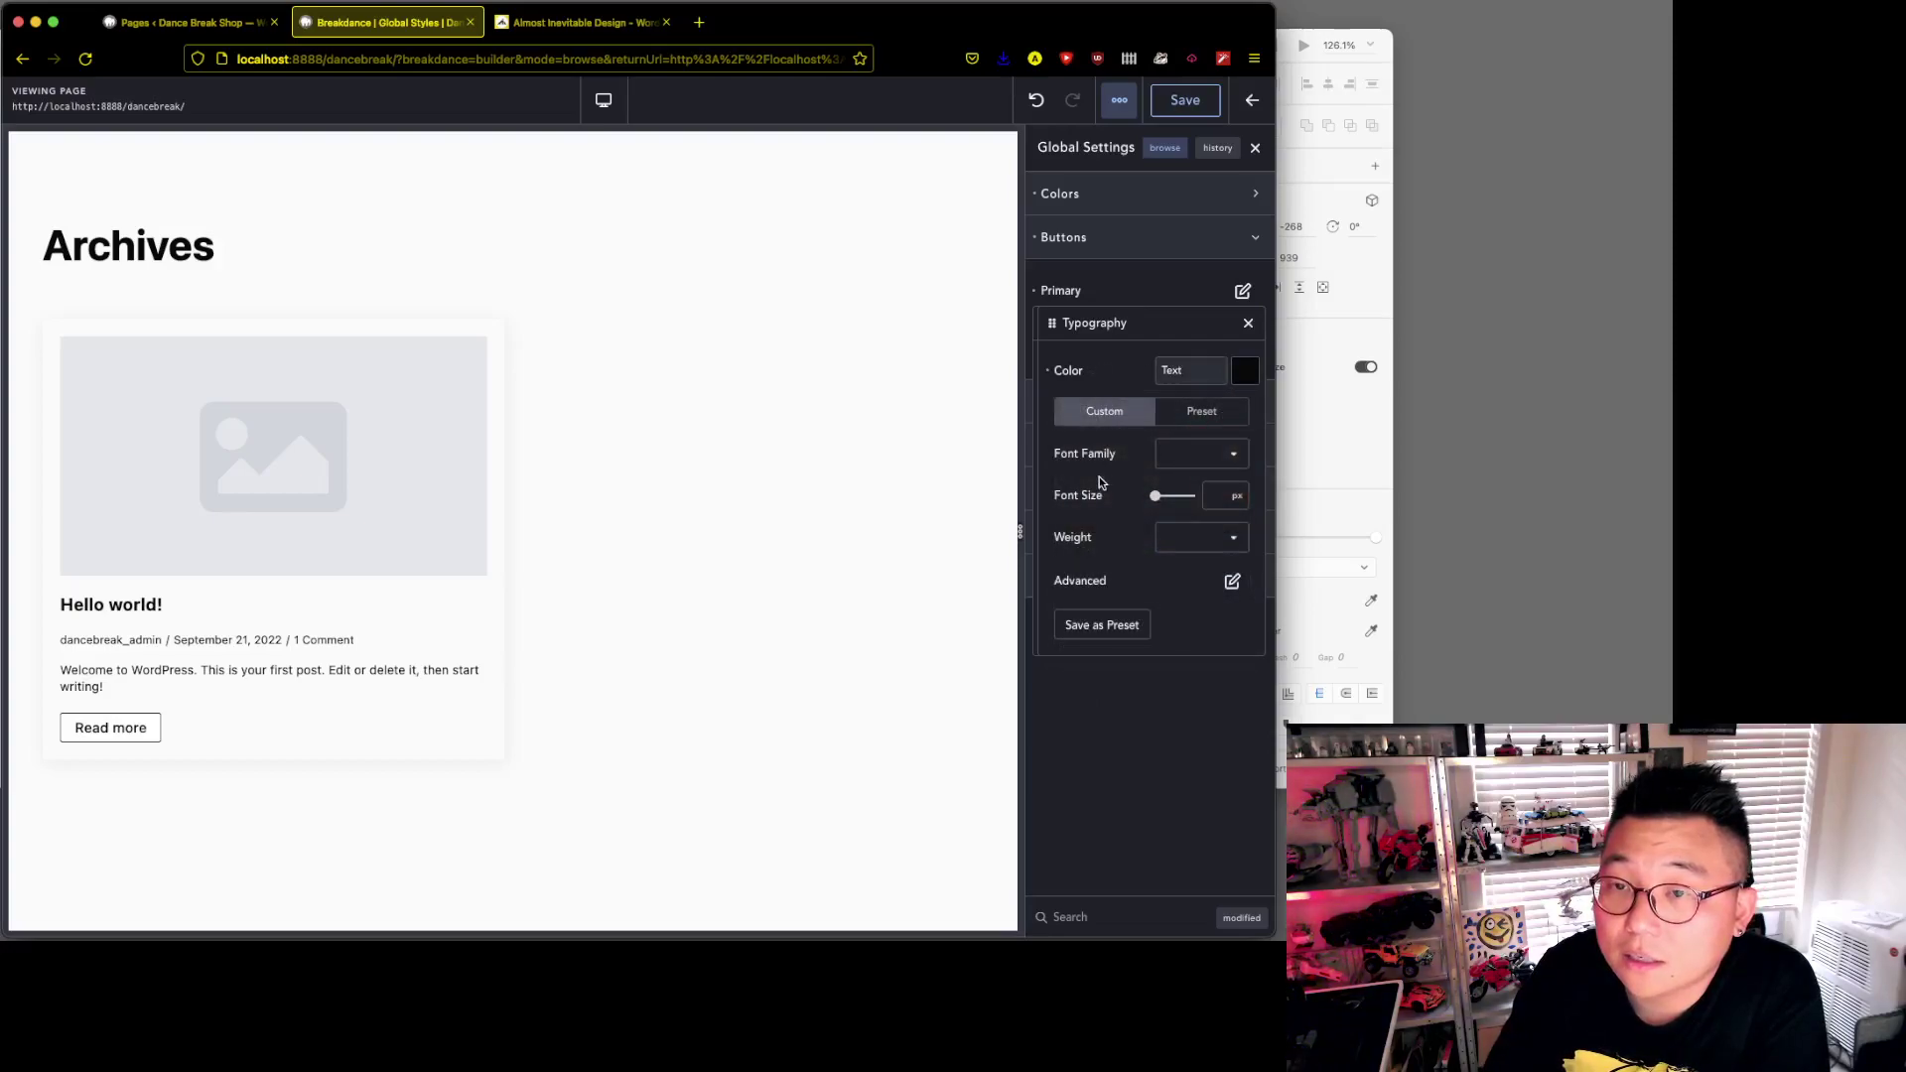
- Set the Primary button's font family to Libre Franklin
click(1216, 457)
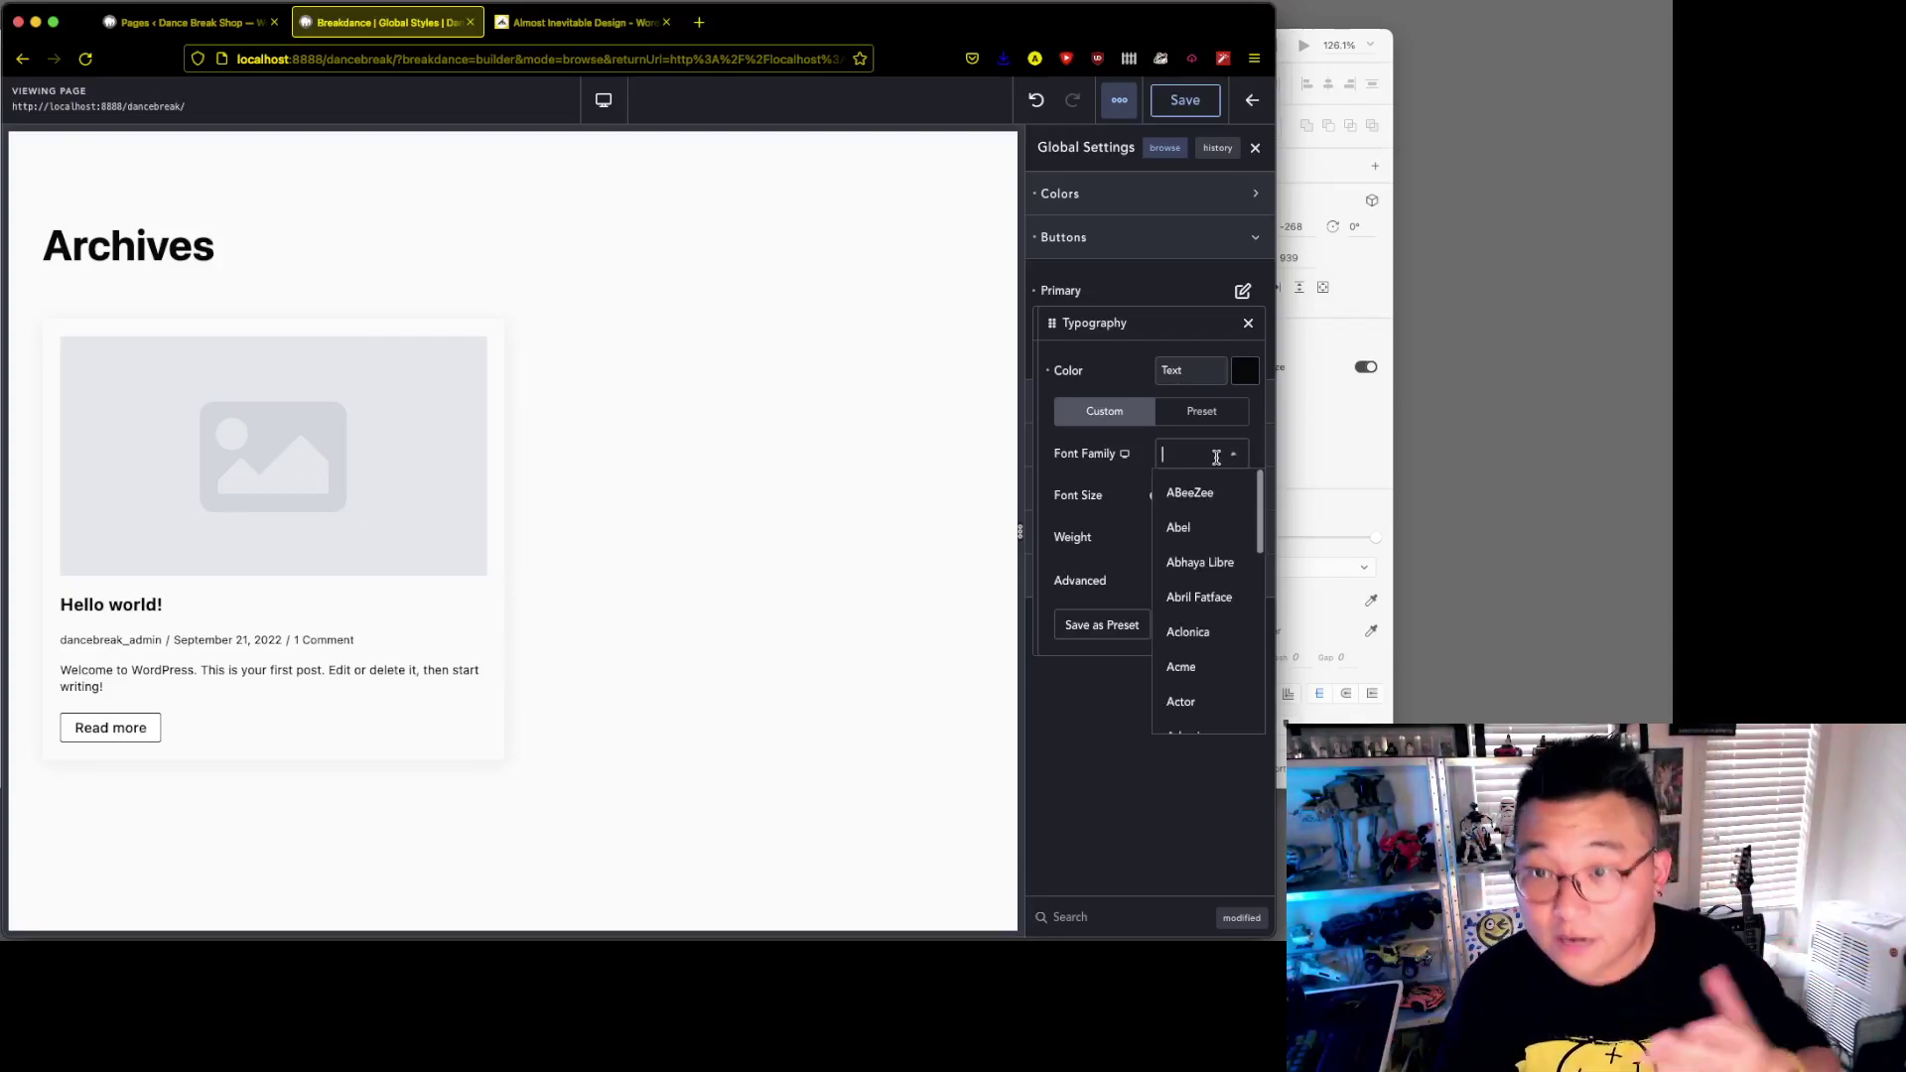
text(l)
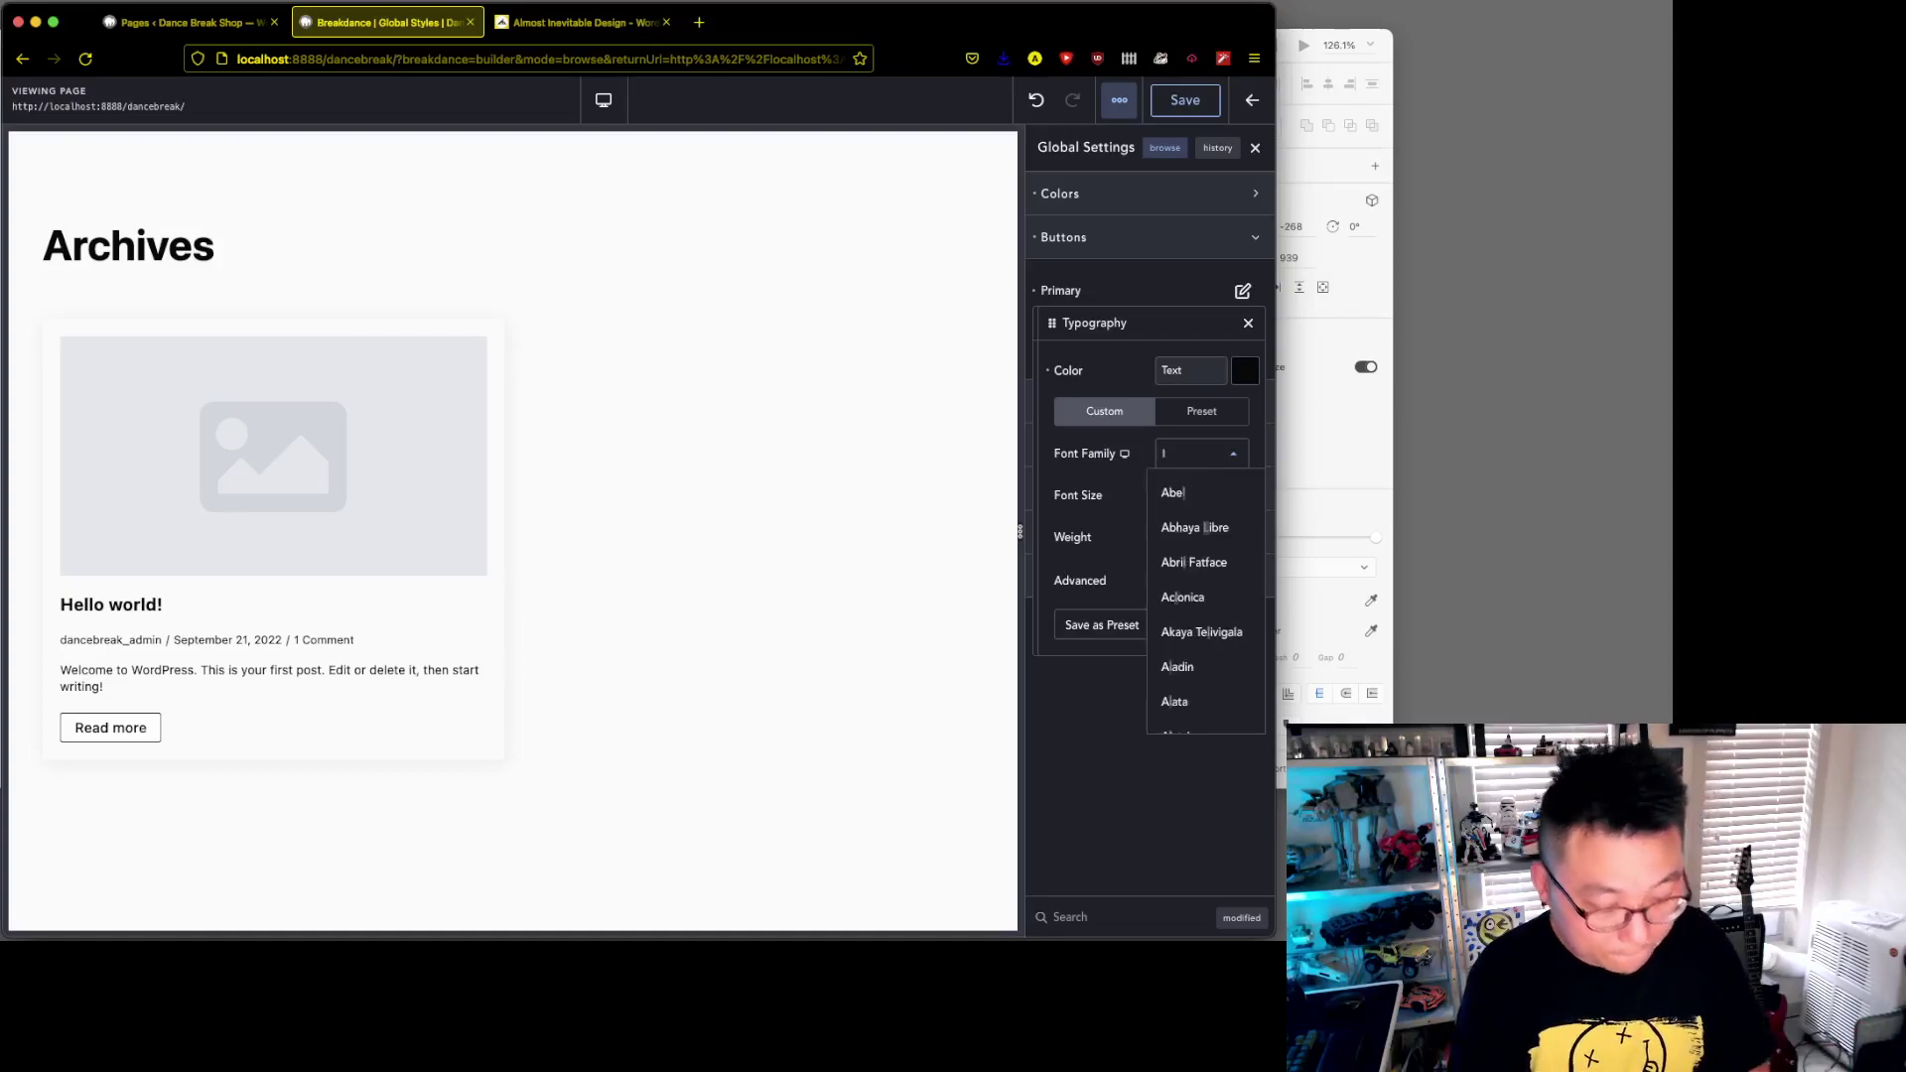
text(ibre f)
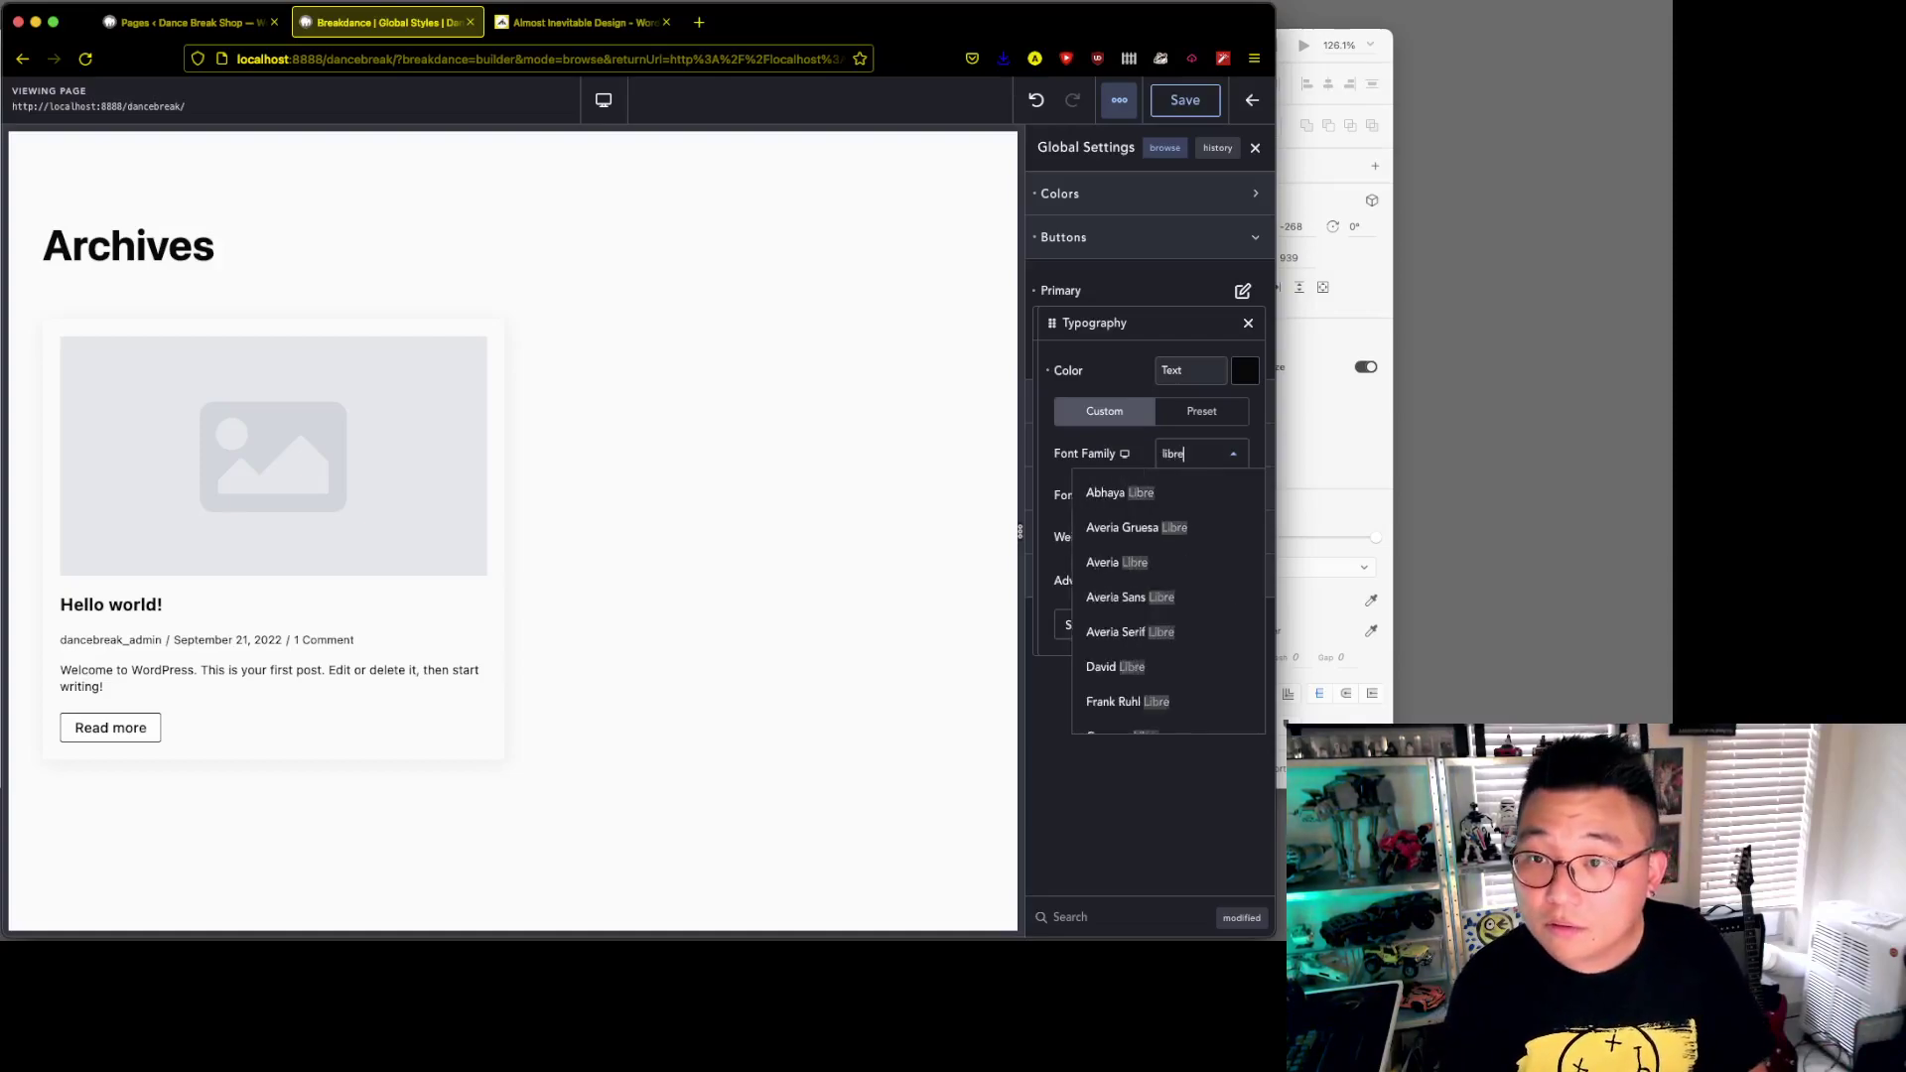
click(1201, 494)
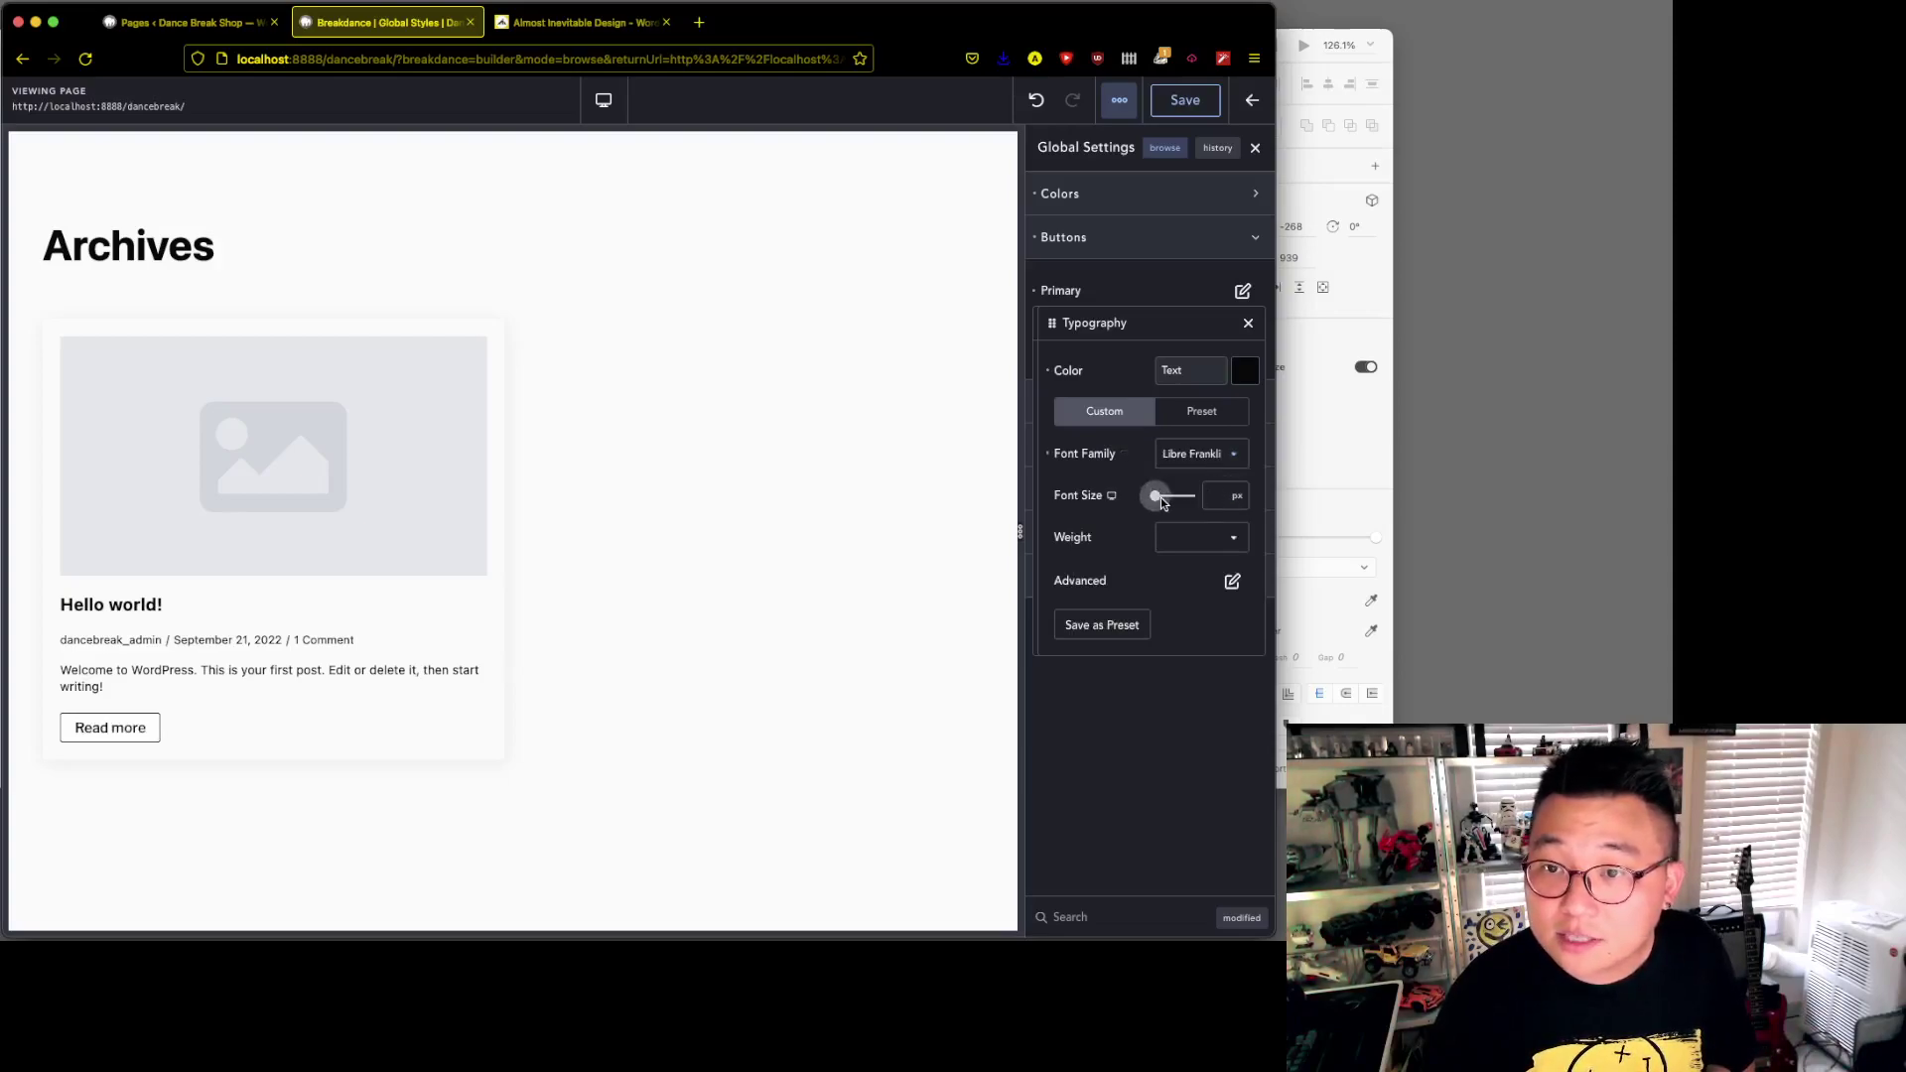
- Set the Primary button's font size to 16 px and close its typography settings
click(1209, 494)
text(1)
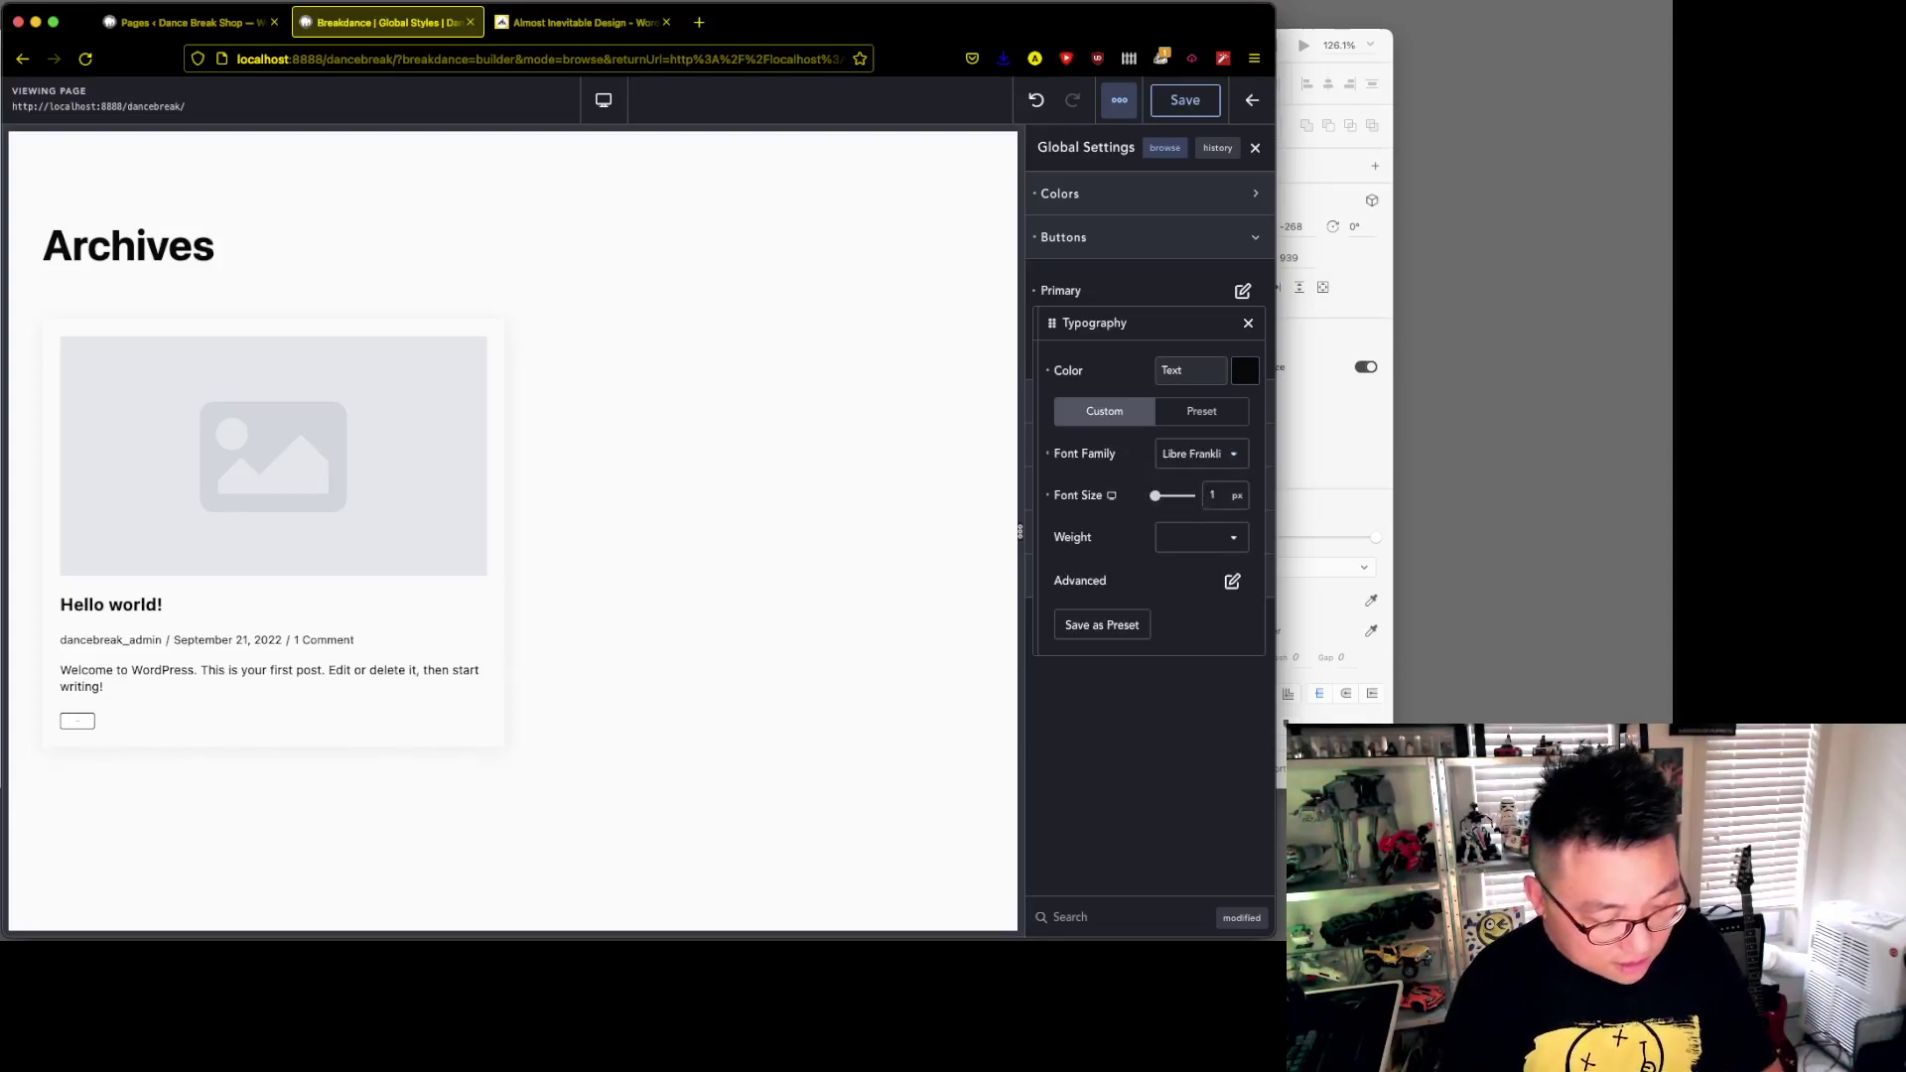
text(6)
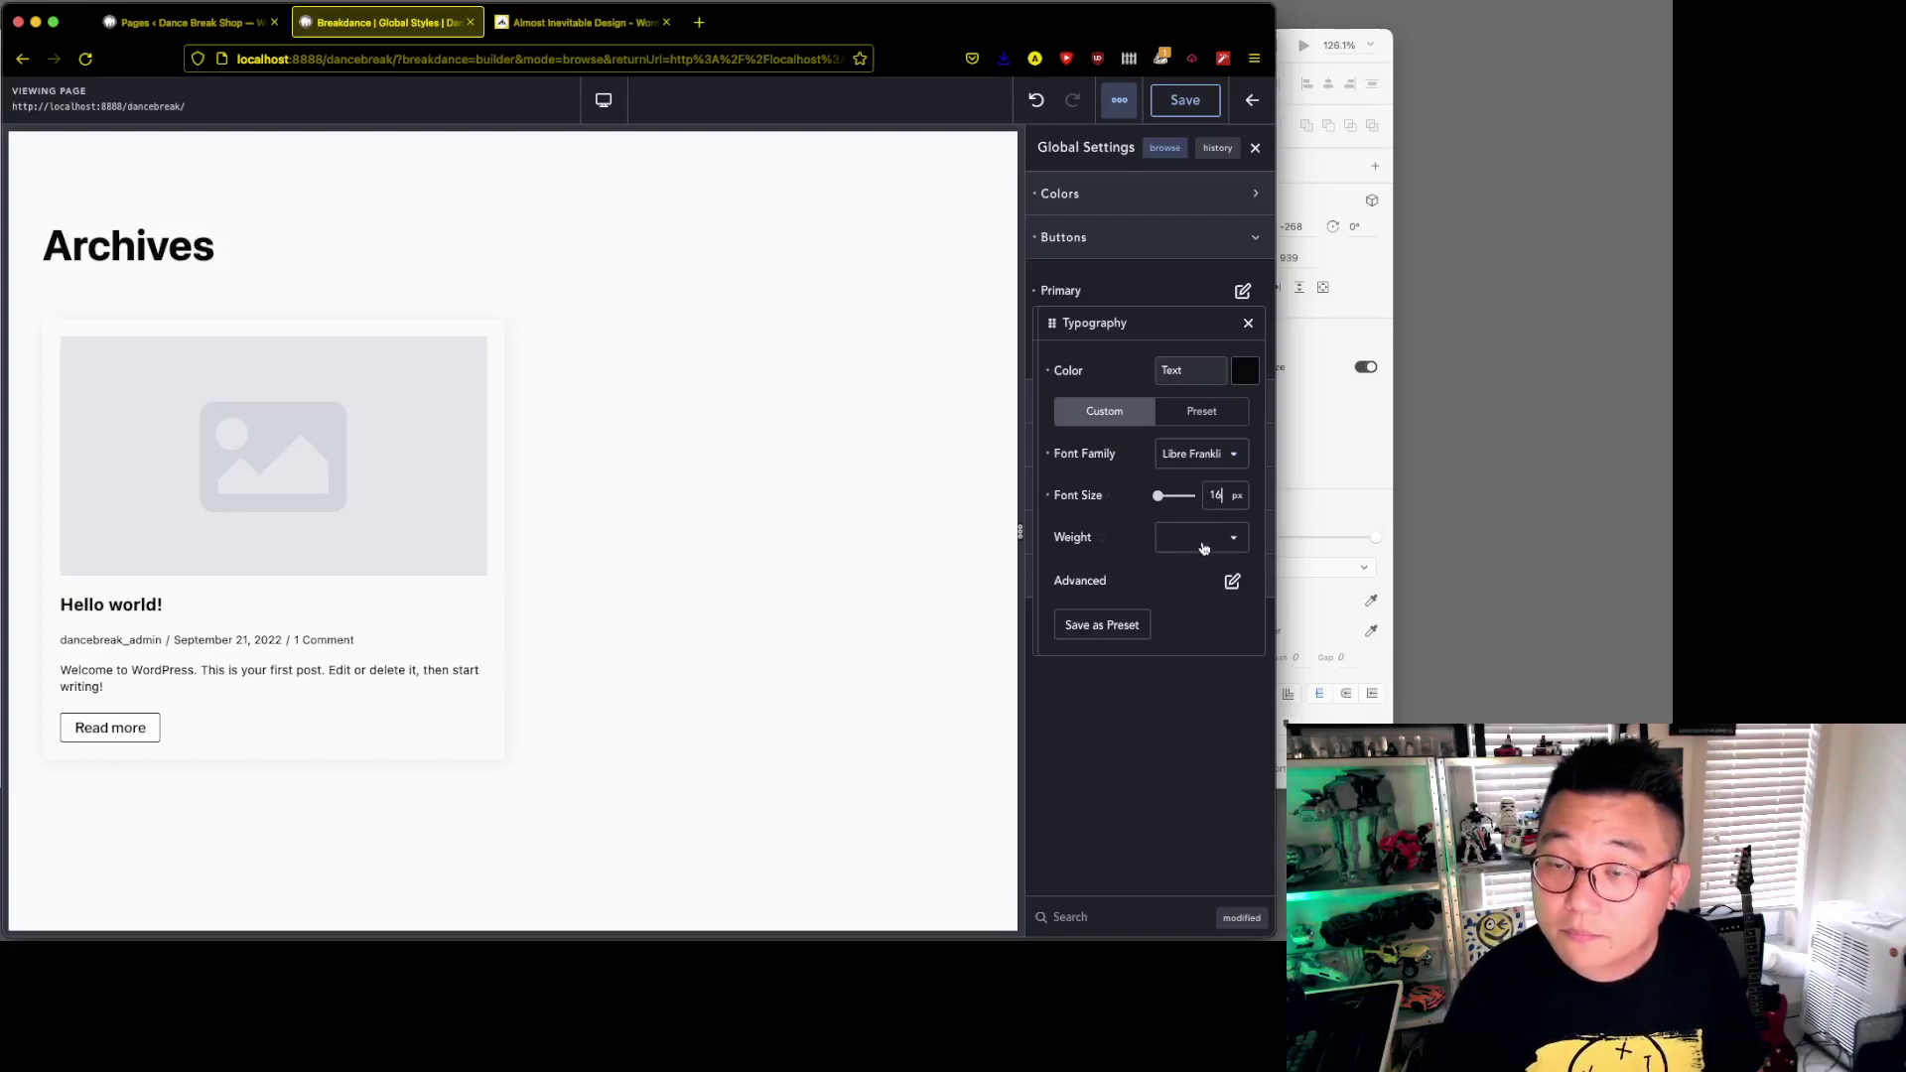
click(1241, 496)
click(1216, 495)
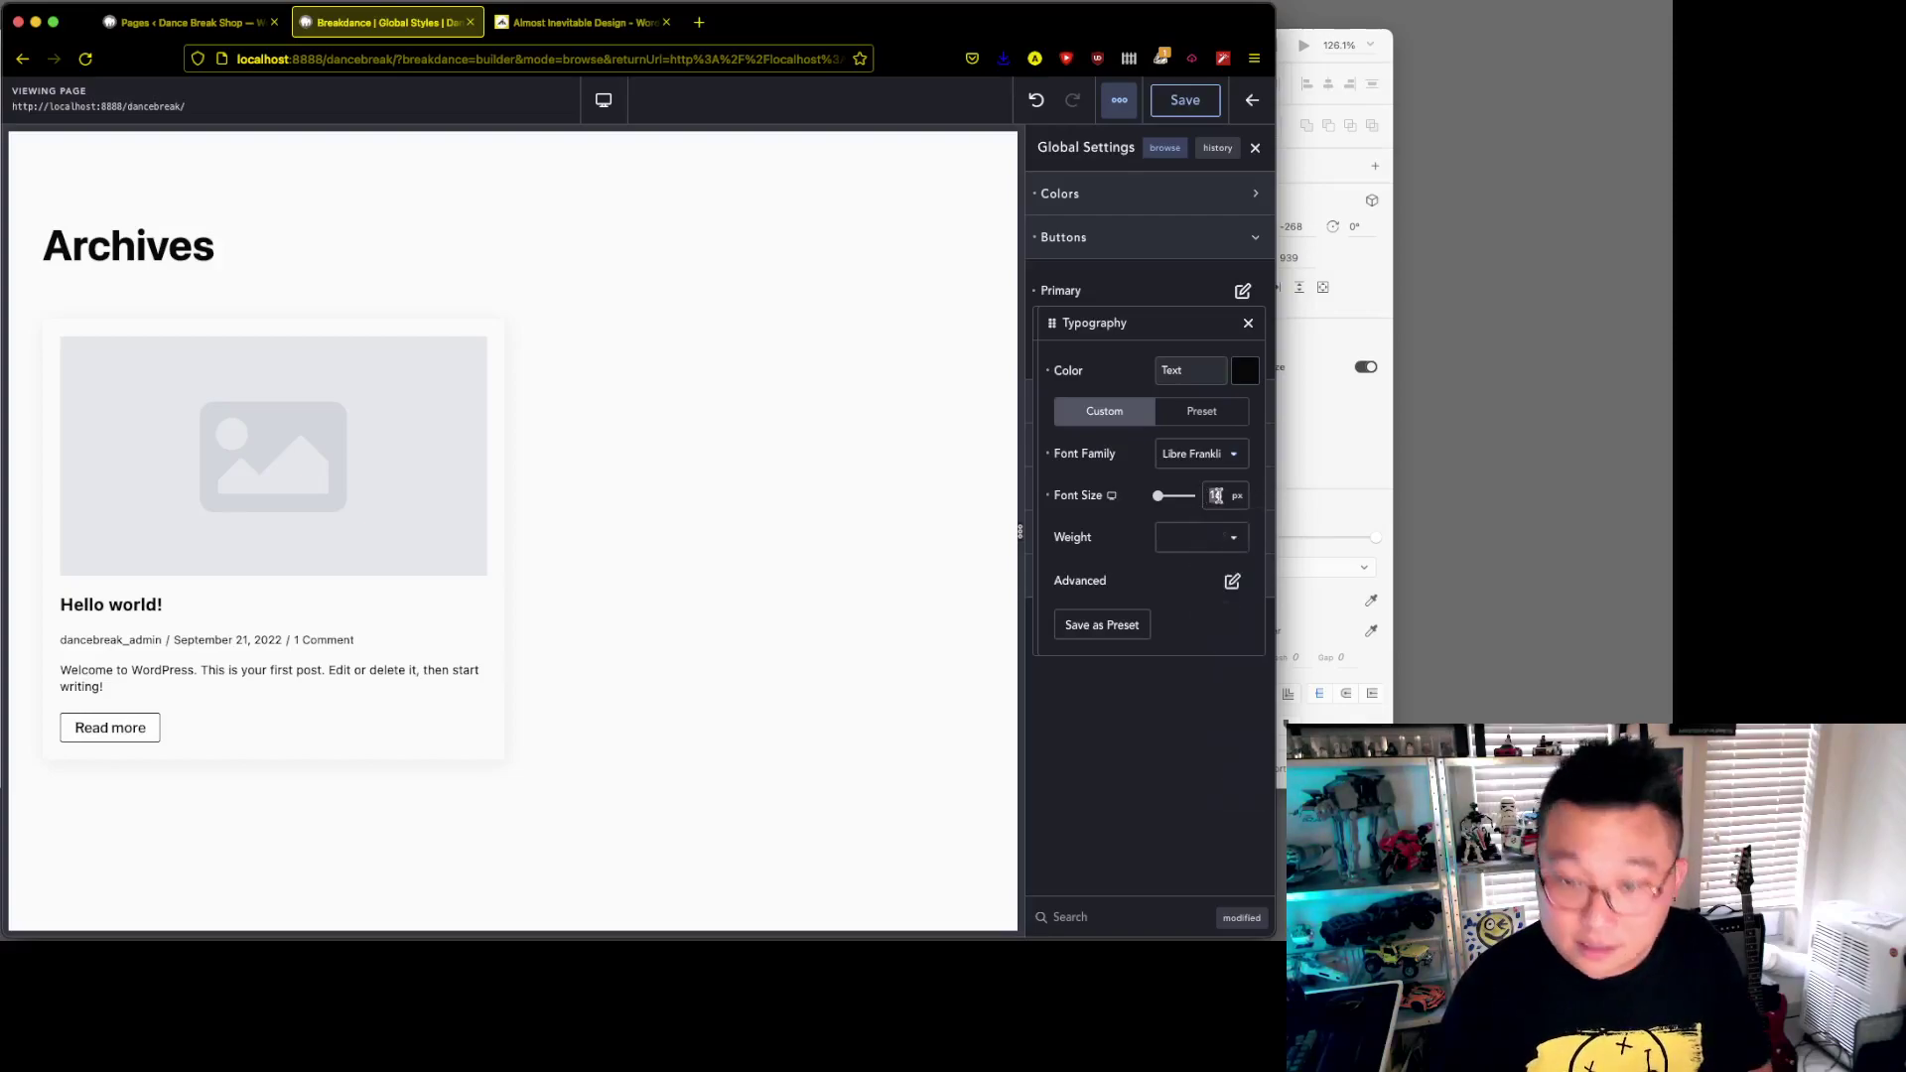
click(1241, 499)
click(1226, 597)
click(1205, 709)
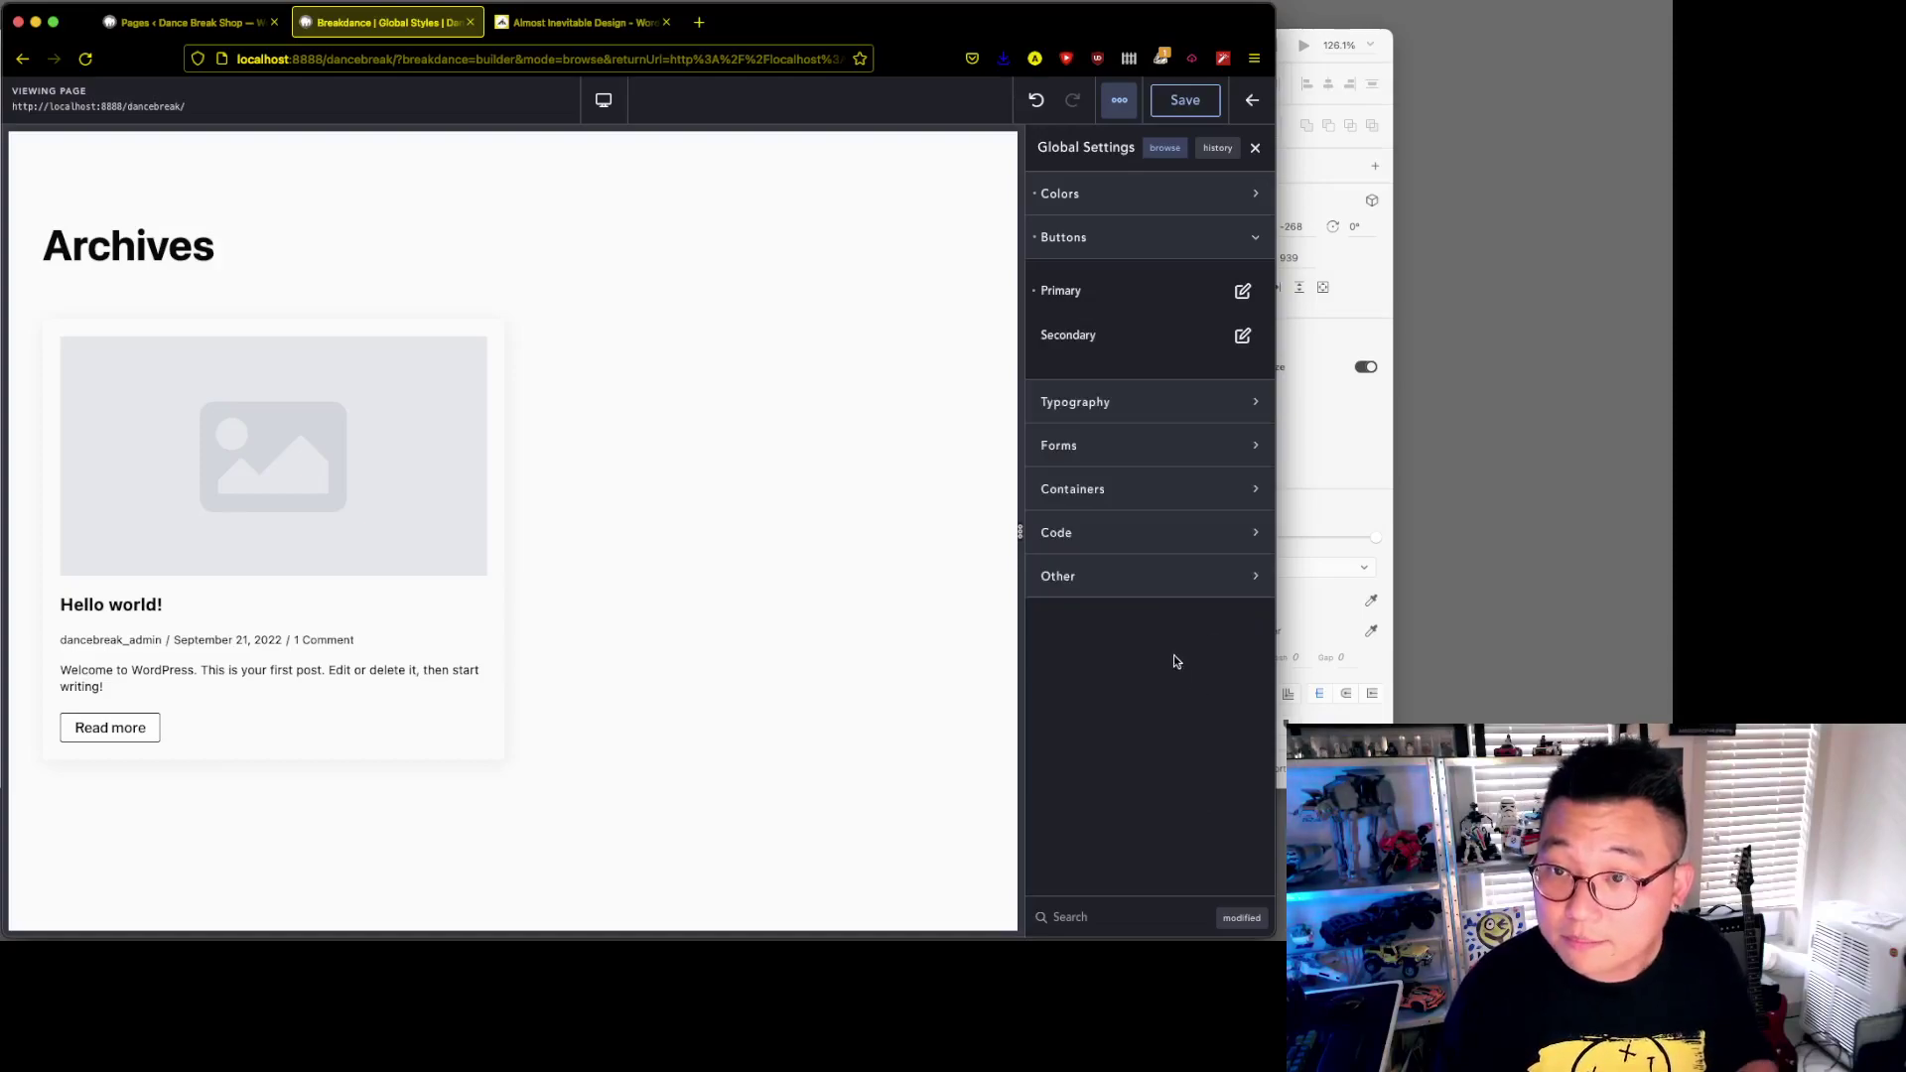
- Give the Primary button square corners and close its style settings
click(1239, 296)
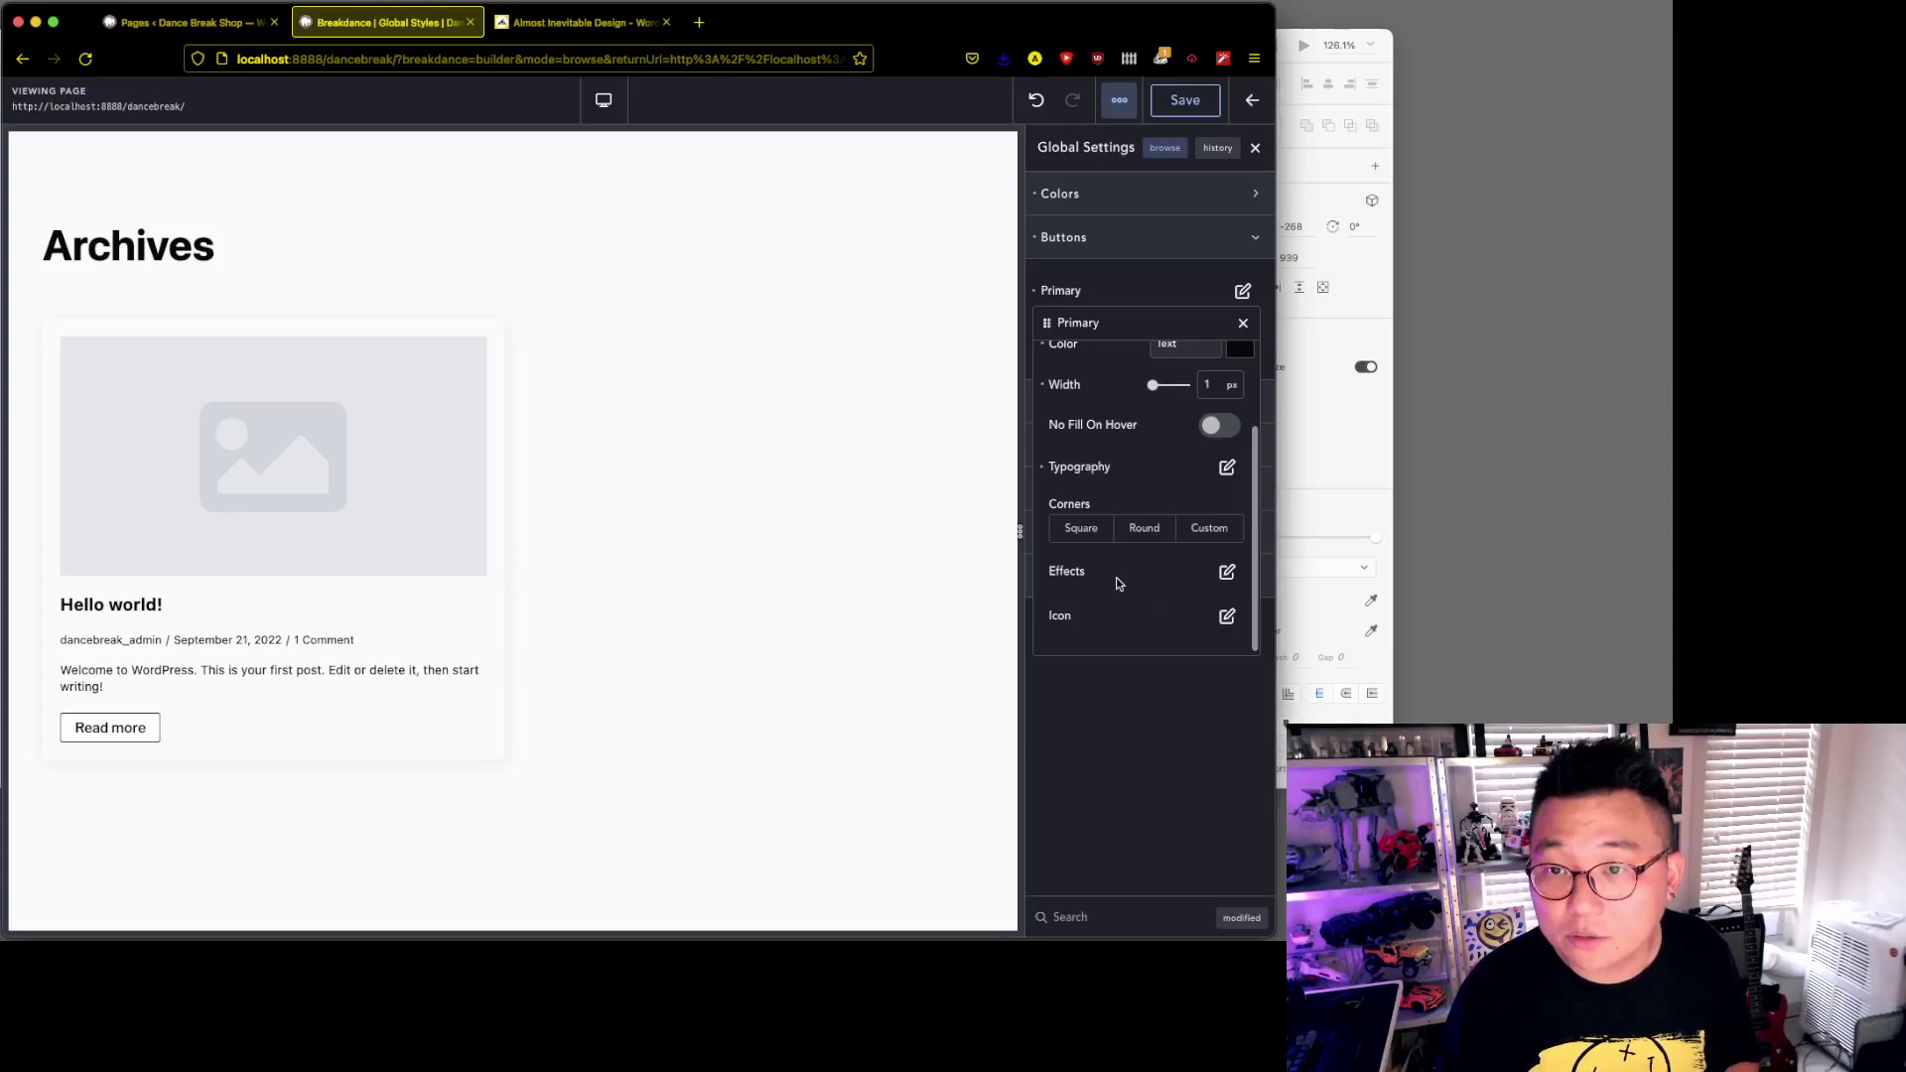
click(1084, 531)
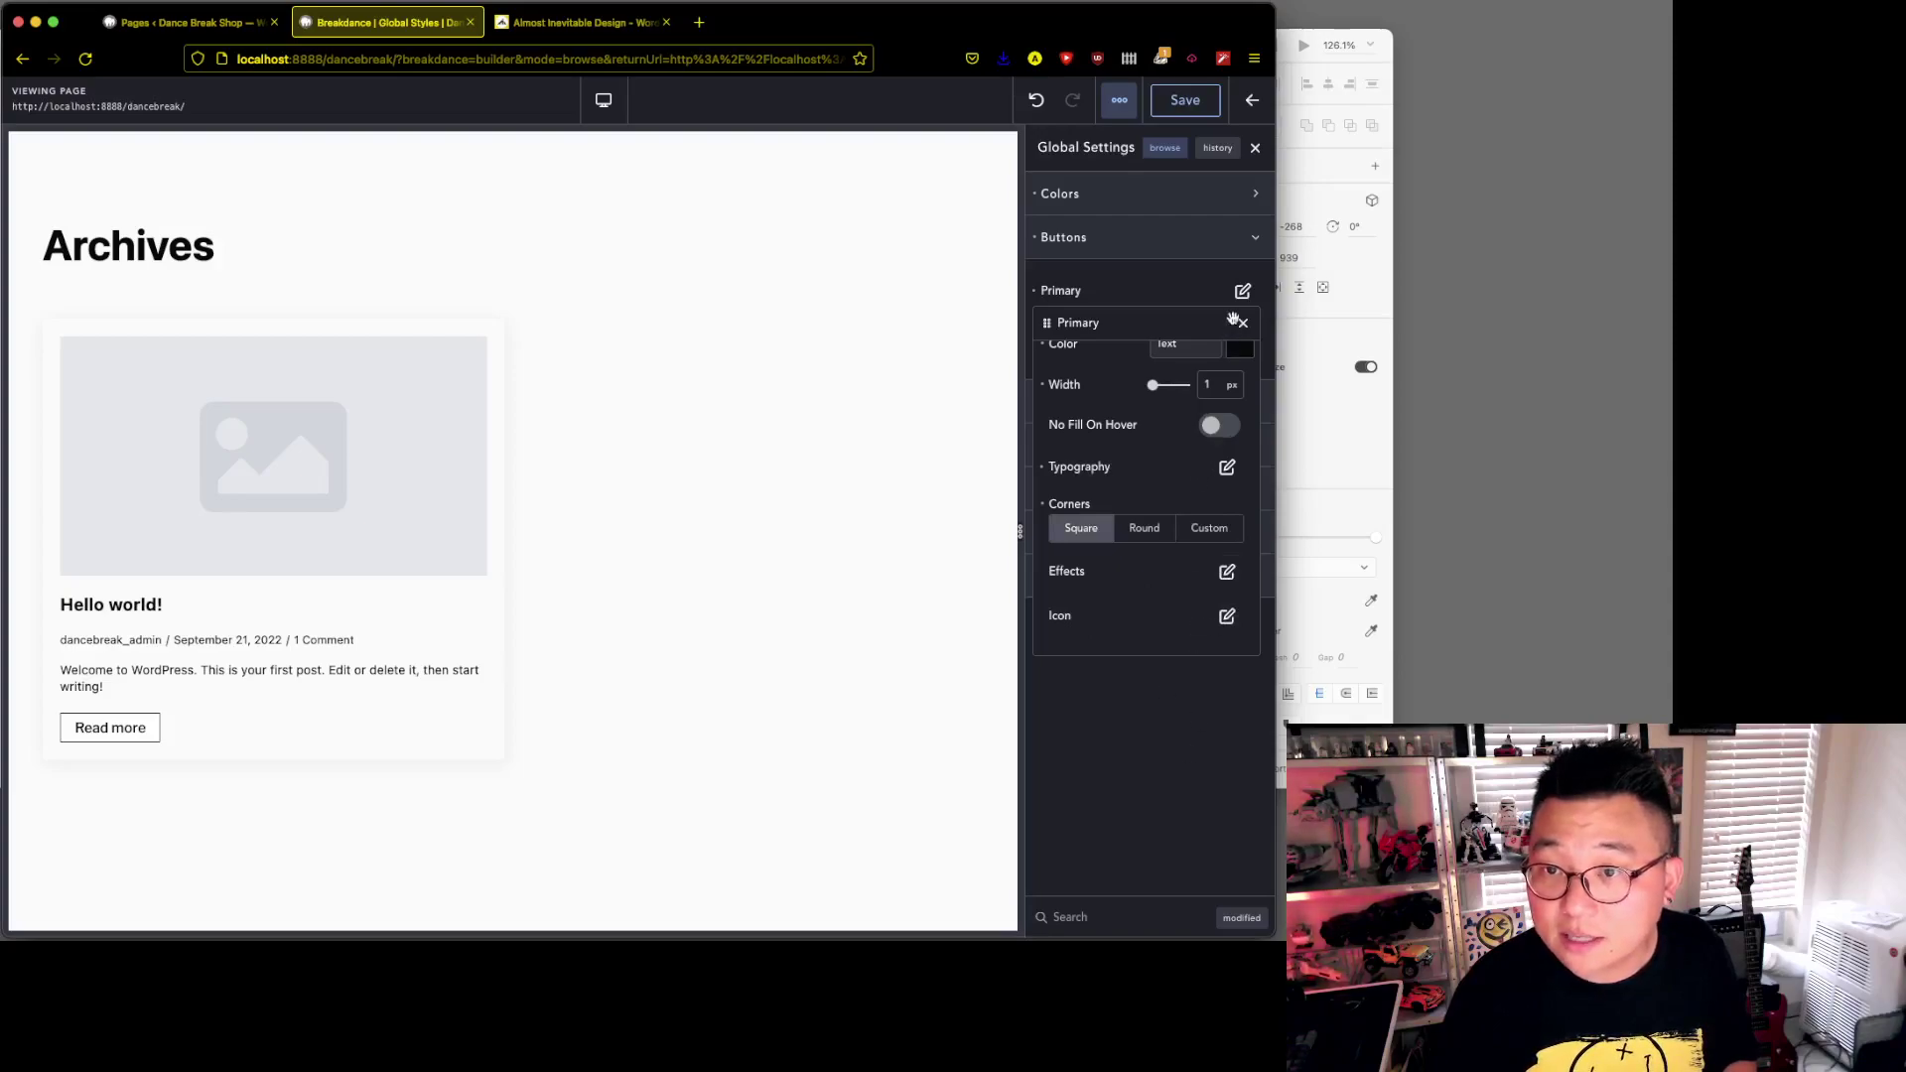
scroll(1141, 545, up, 2)
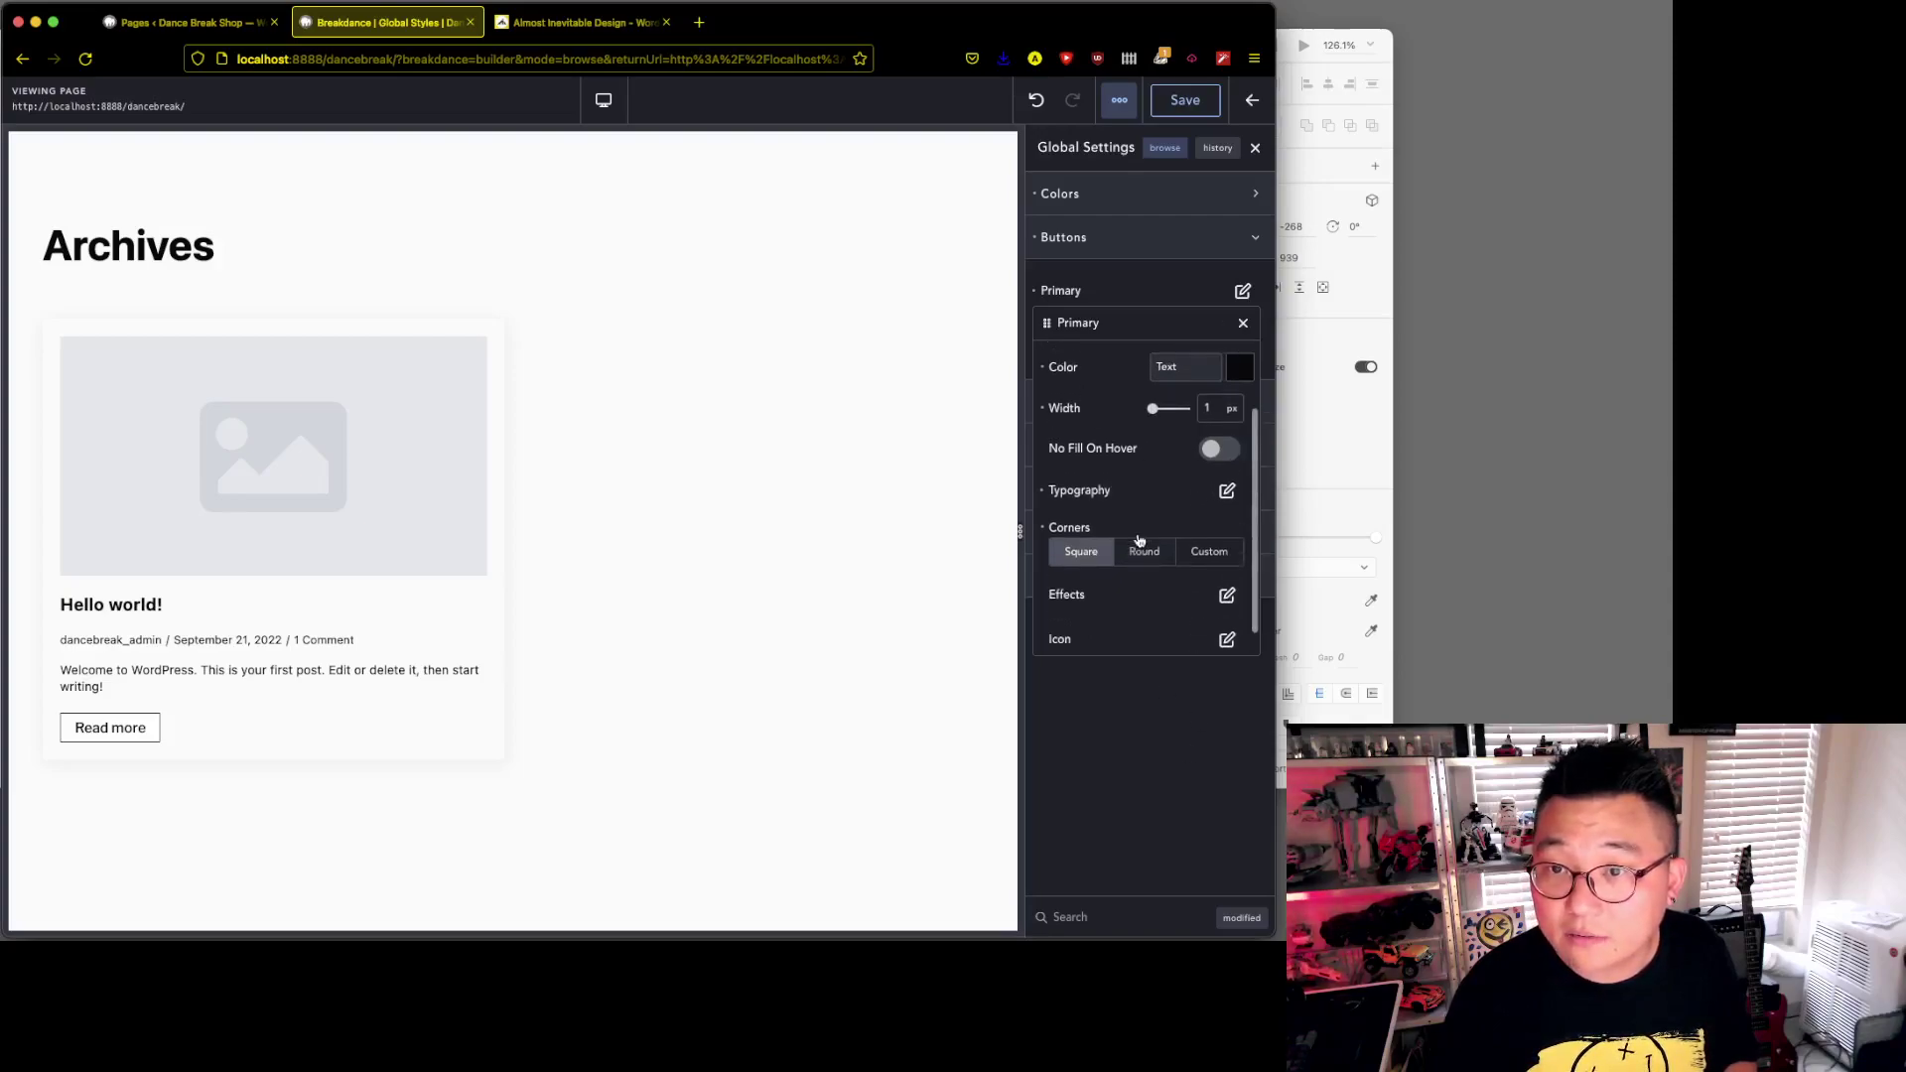
click(1243, 323)
- Expand the global typography settings, save the global styles and leave the Global Styles editor
click(1113, 407)
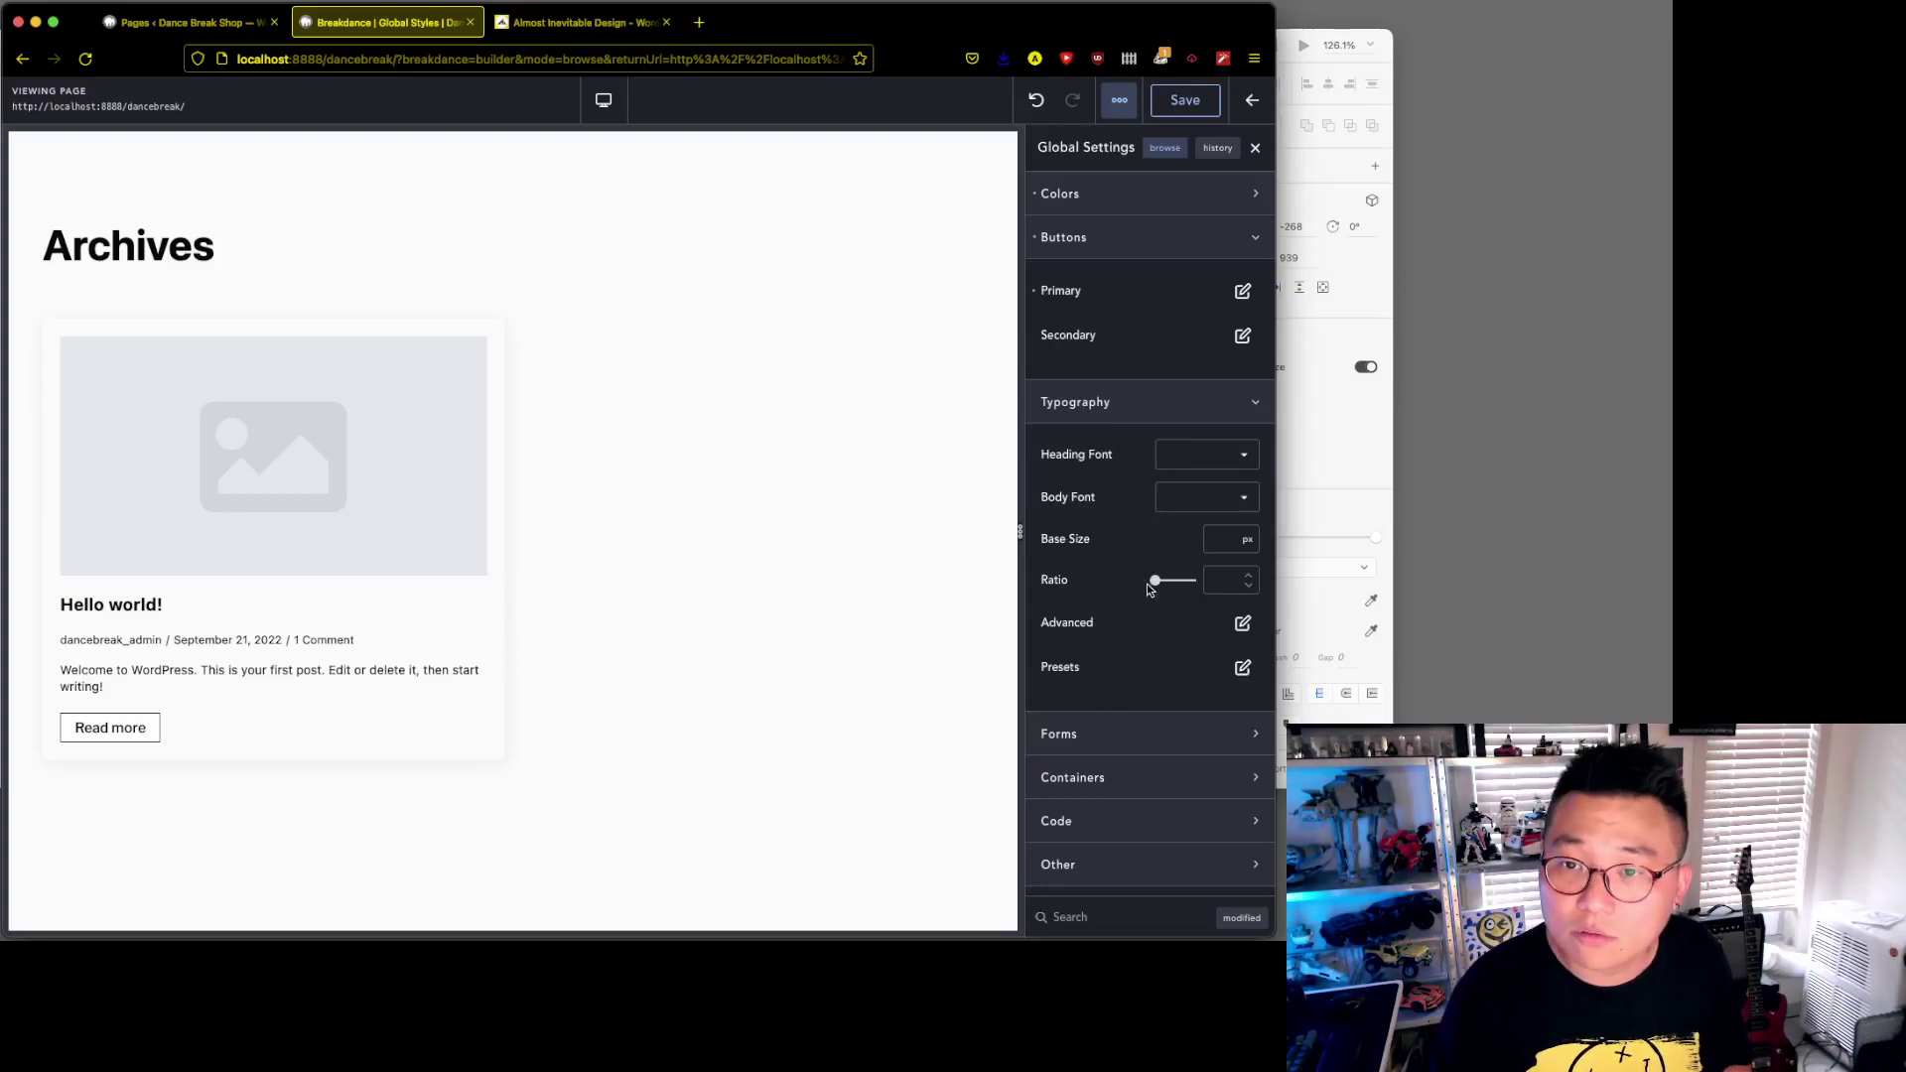
click(1116, 104)
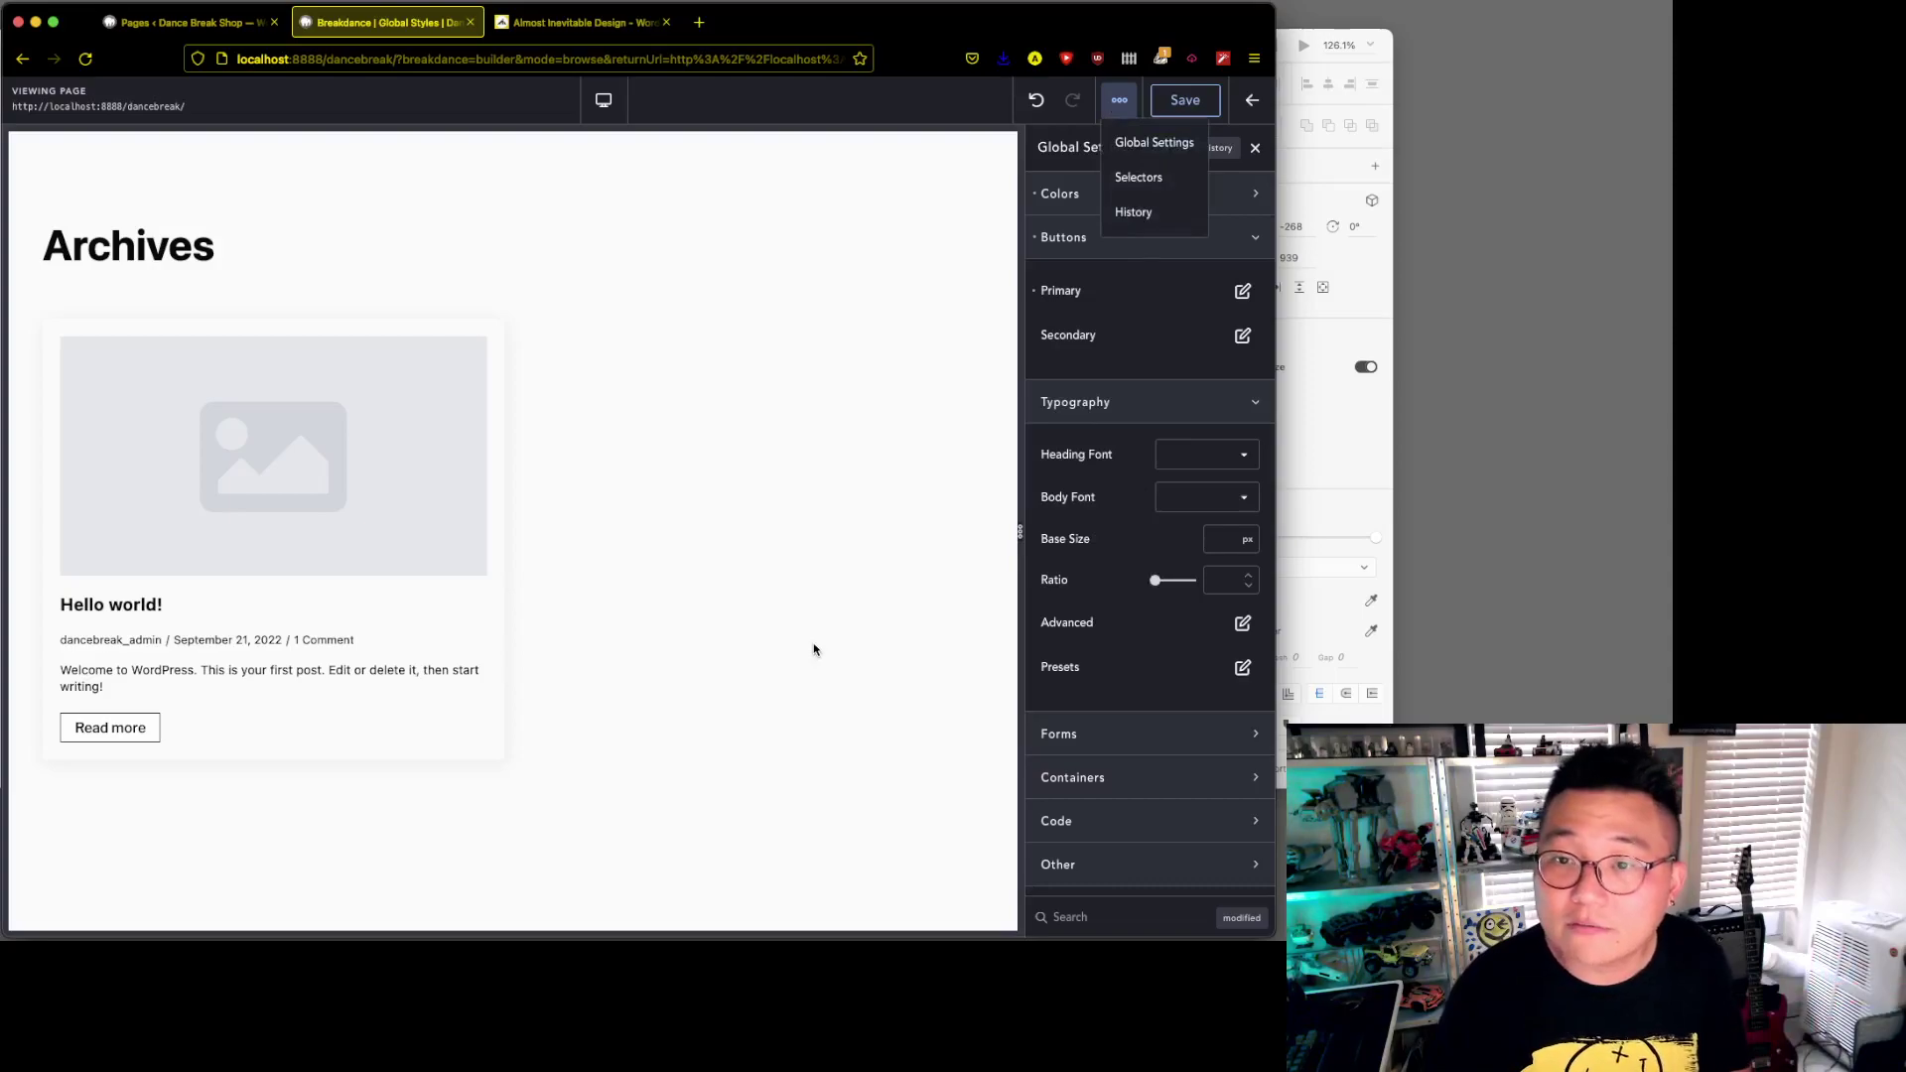
click(1190, 102)
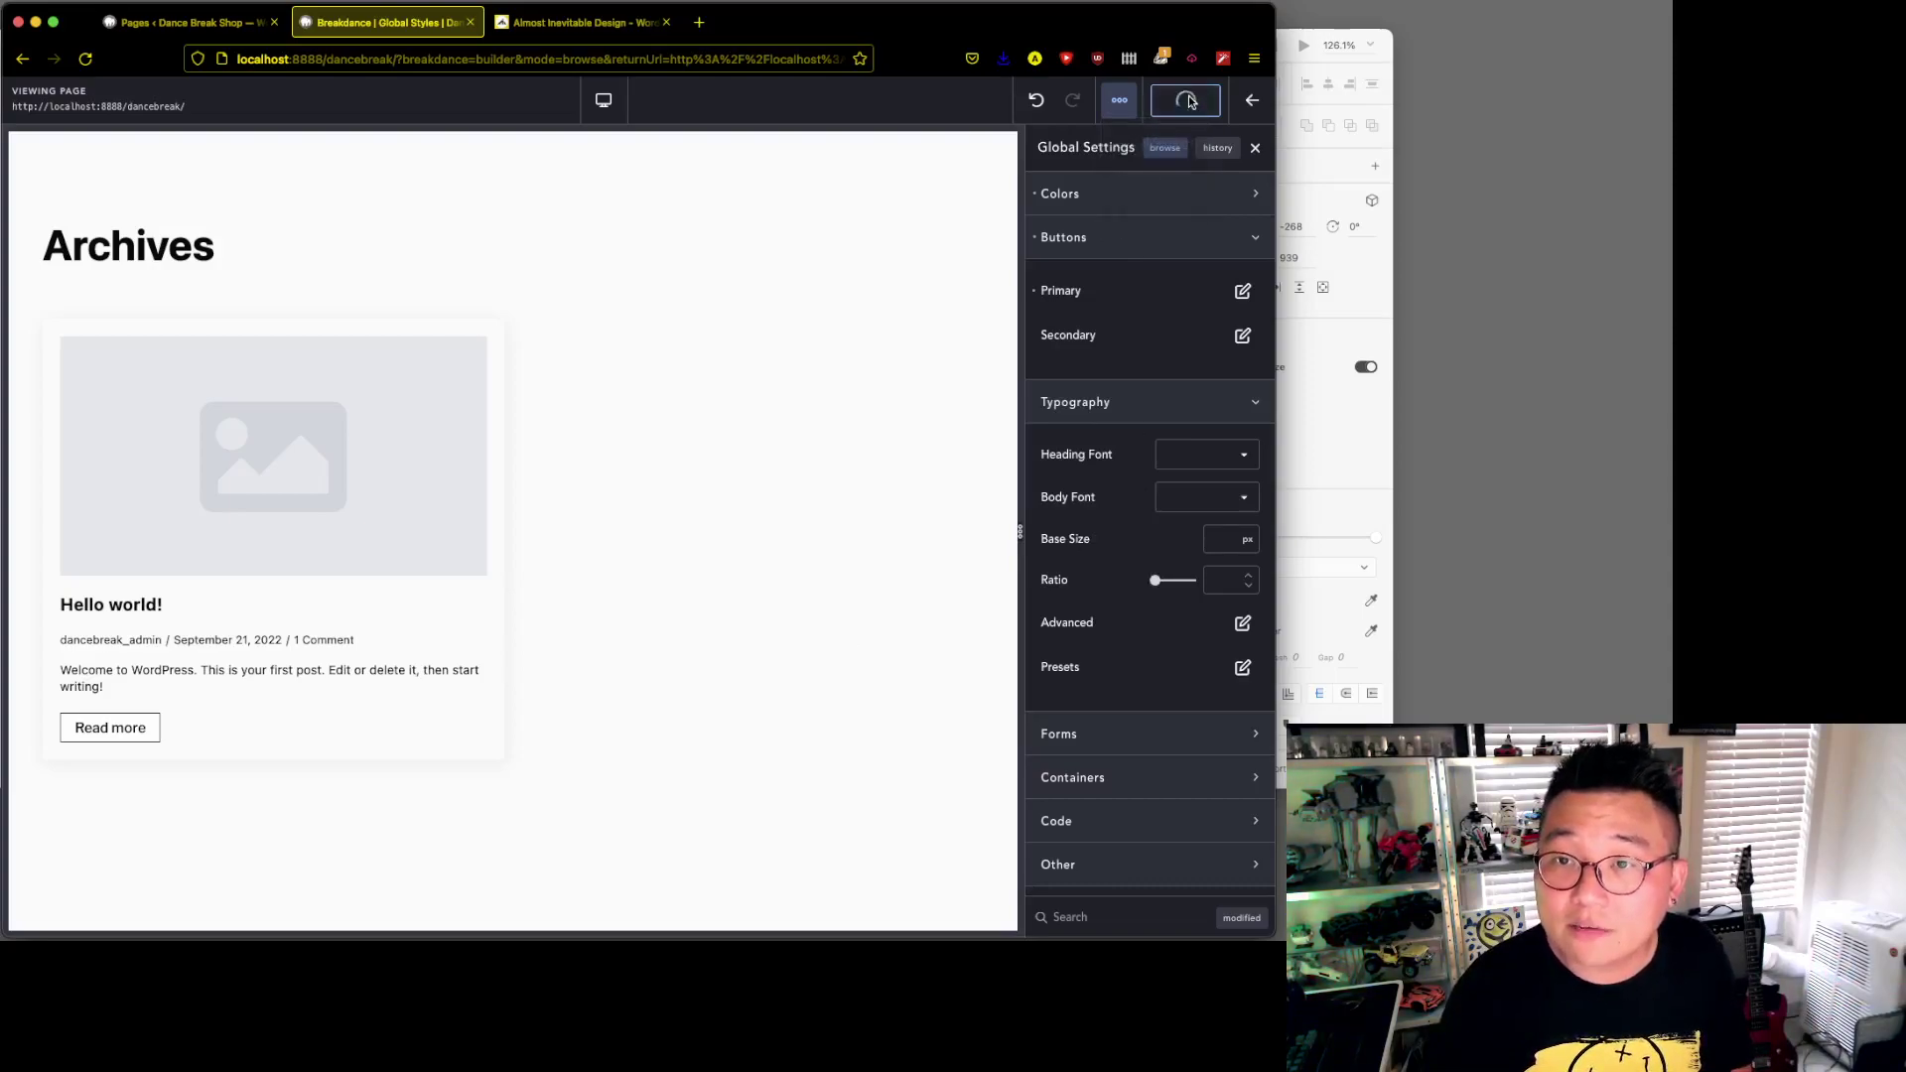
click(1261, 111)
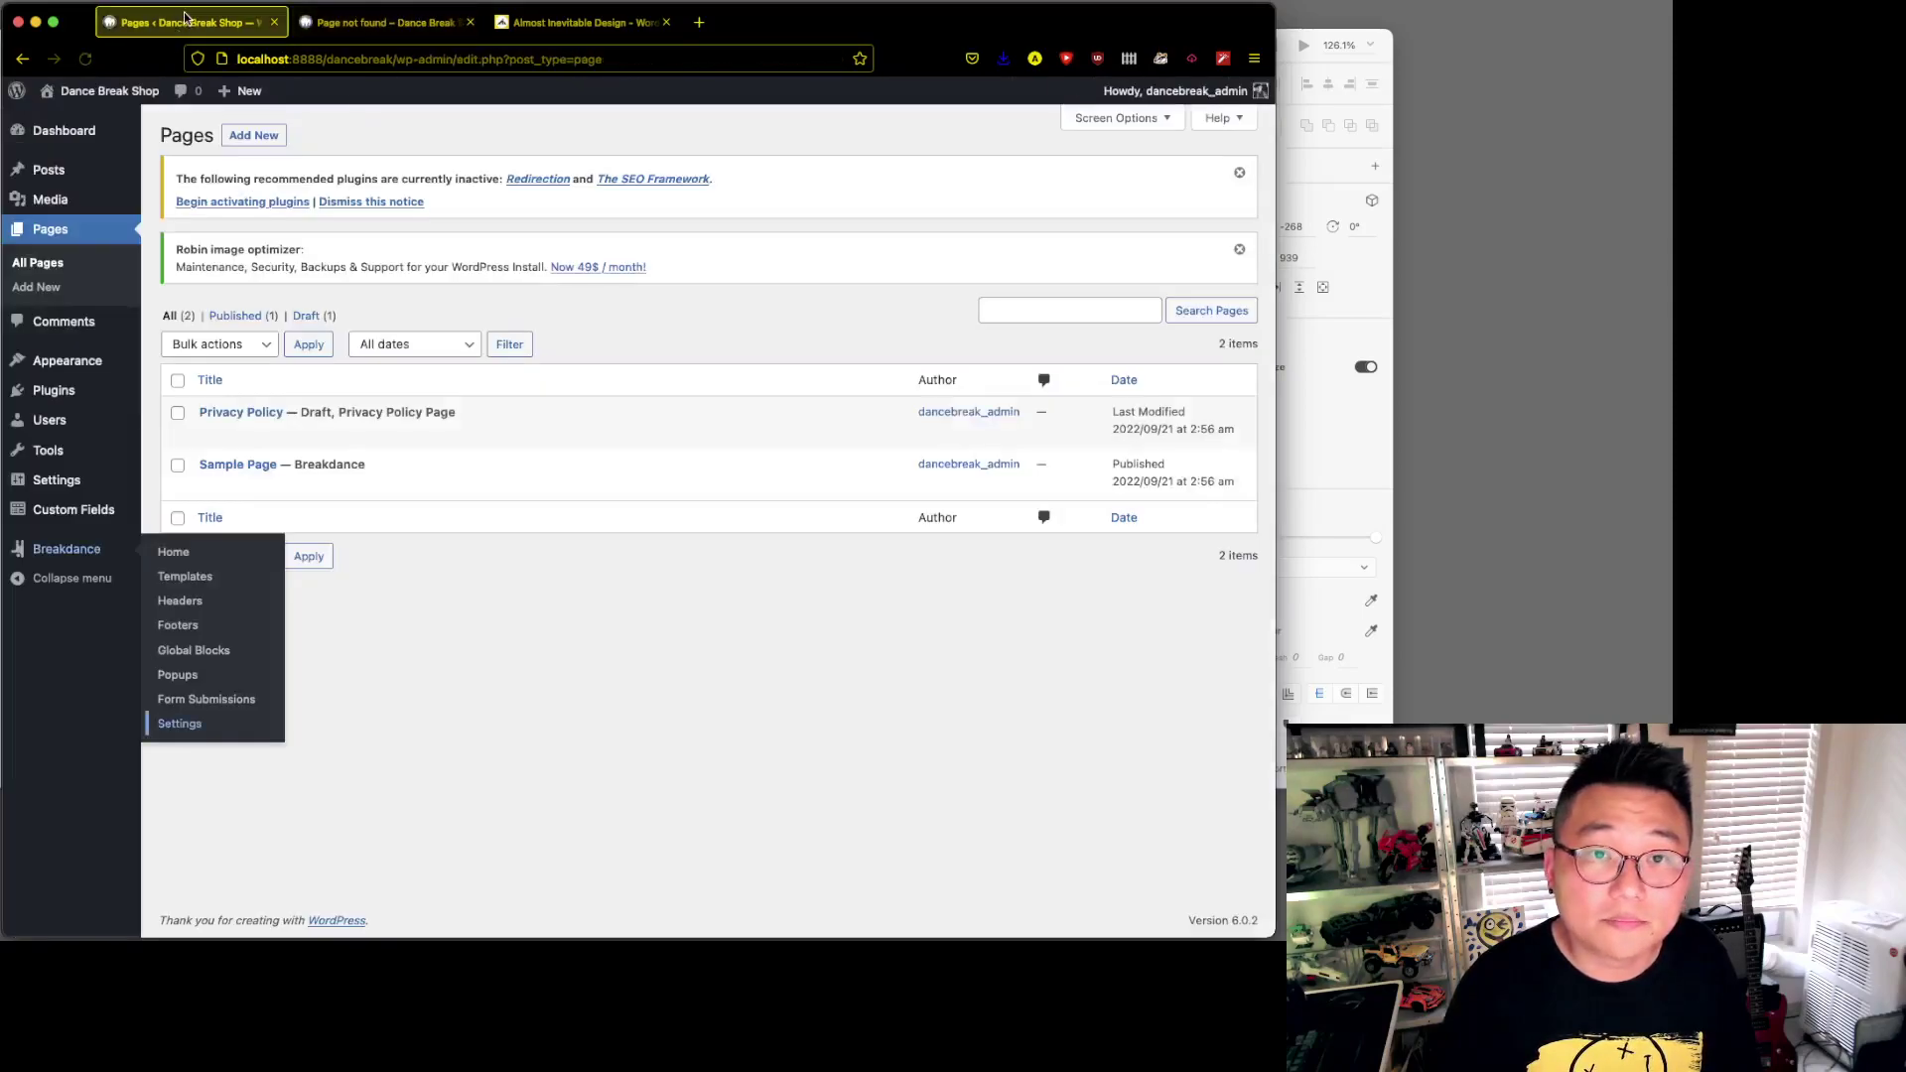
- Open Sample Page in the Breakdance builder and start adding a new custom font in the preferences
click(404, 485)
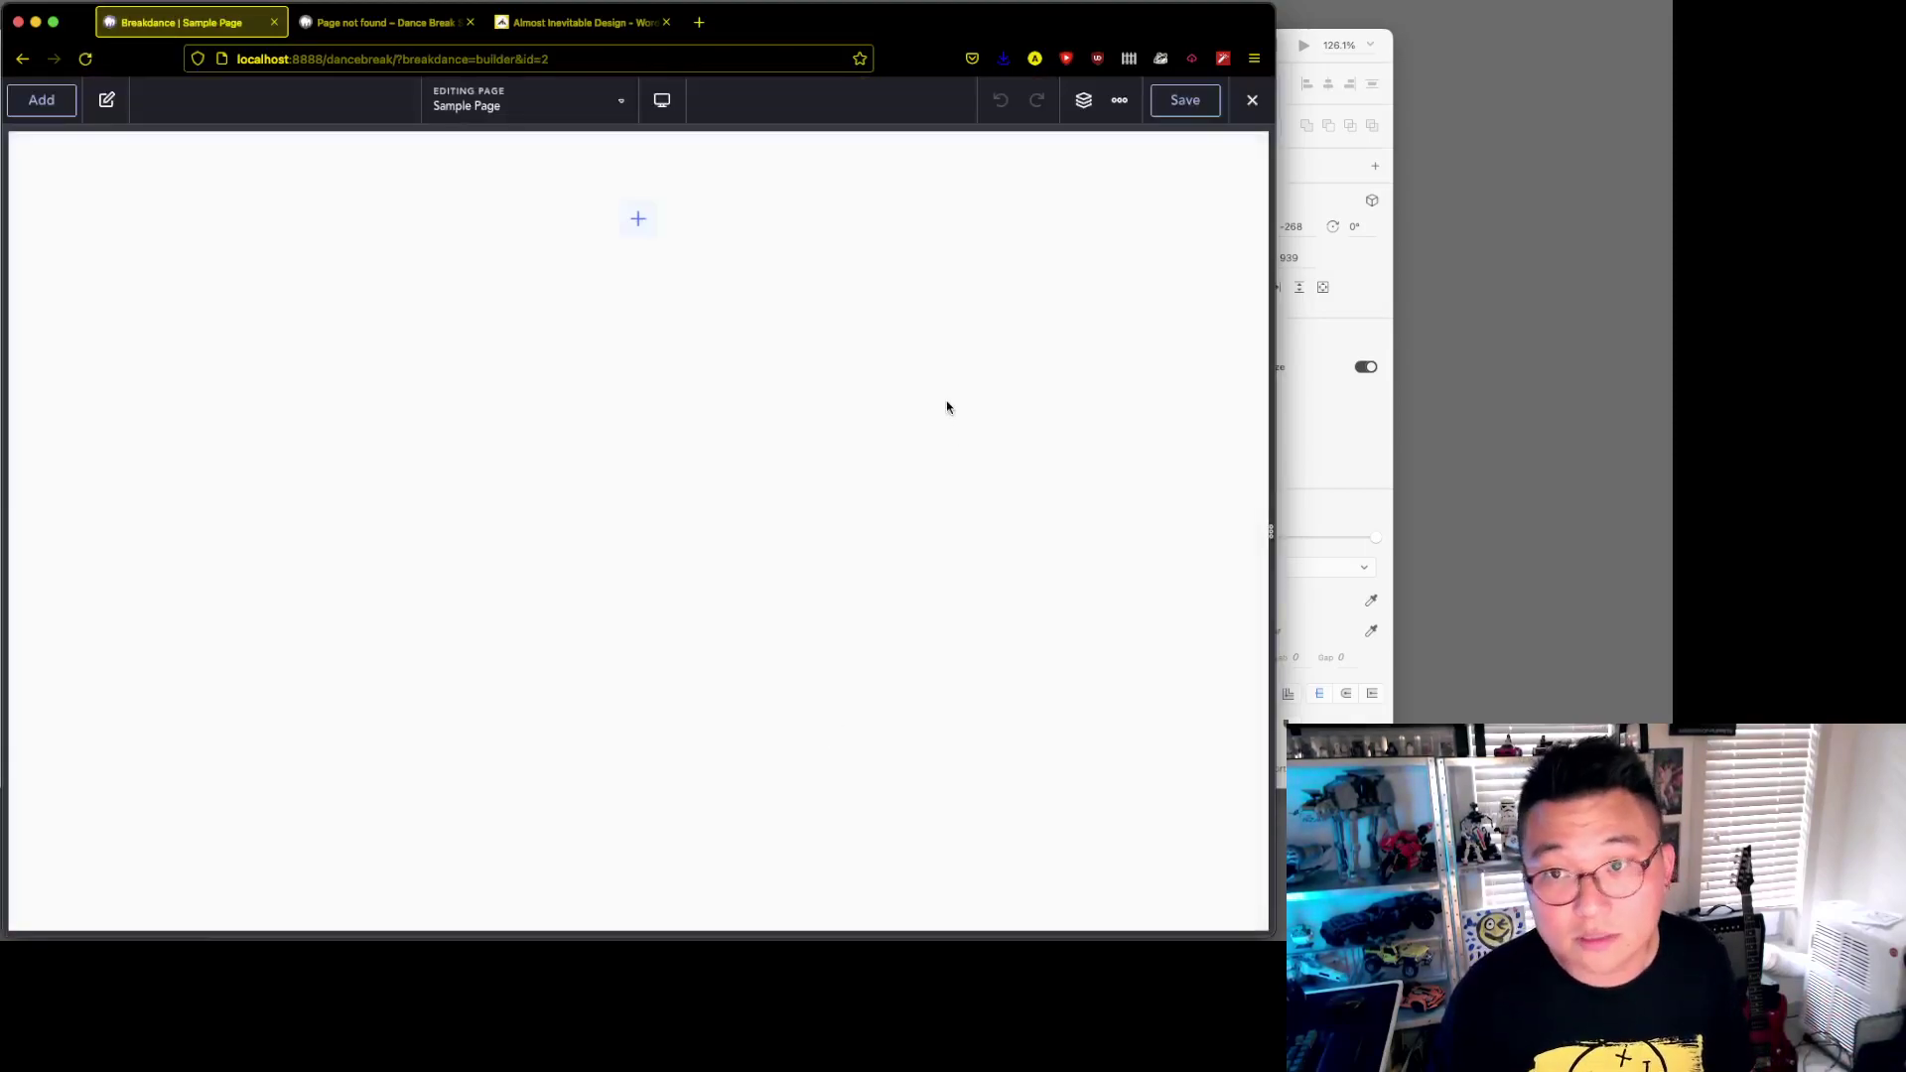
click(1119, 100)
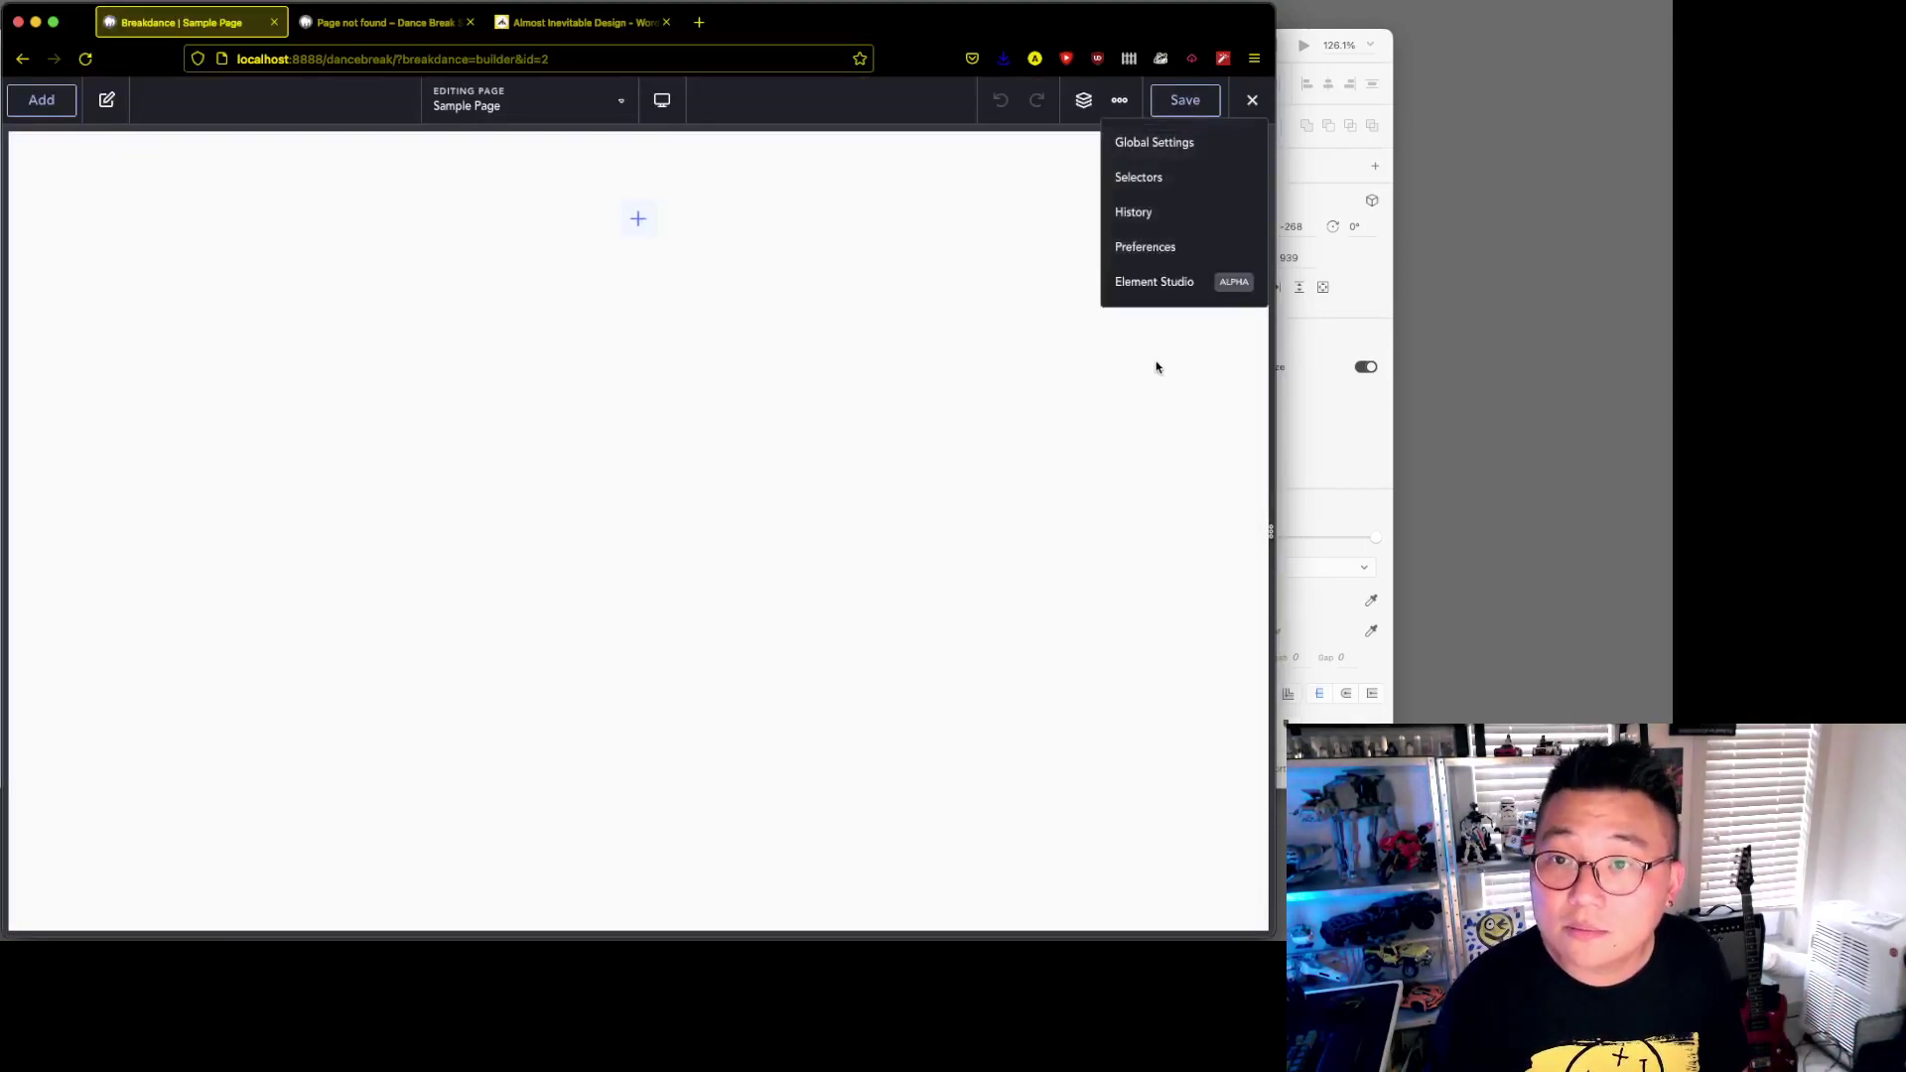
click(1166, 245)
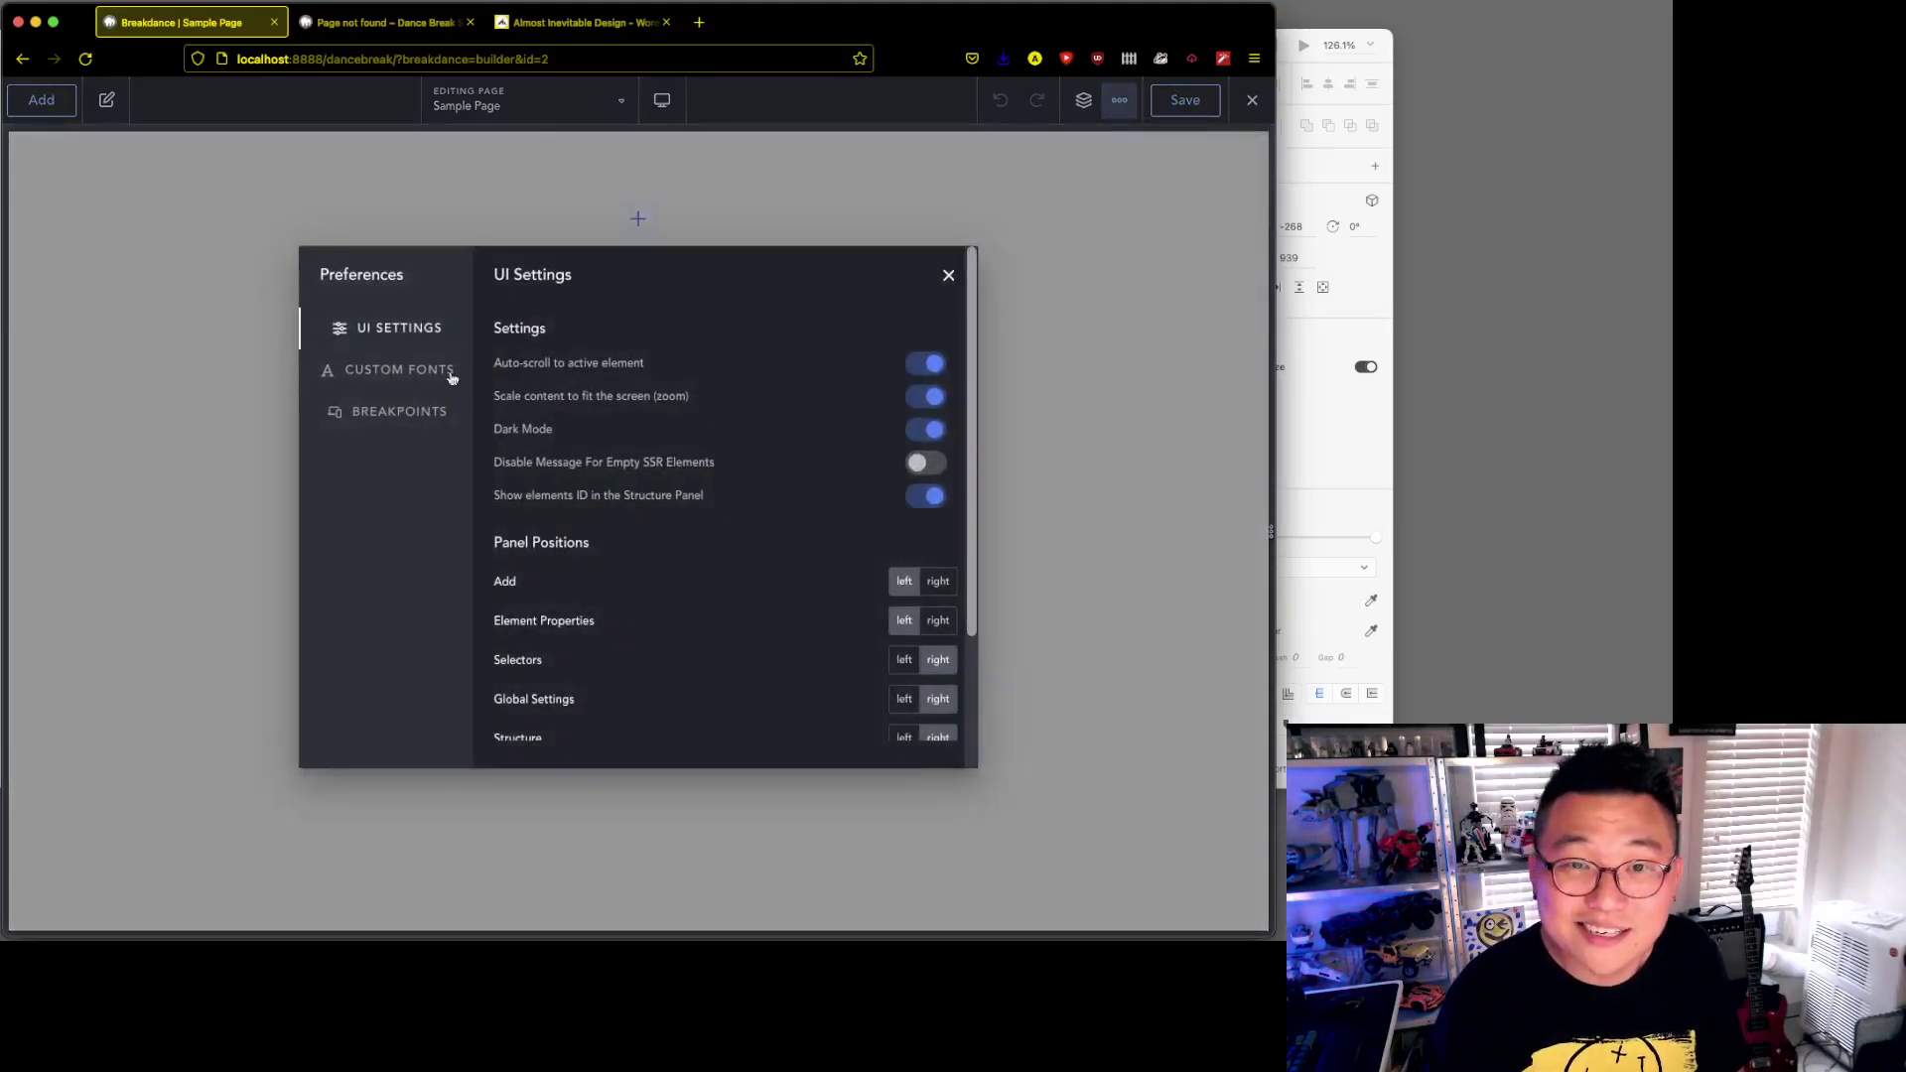
click(397, 369)
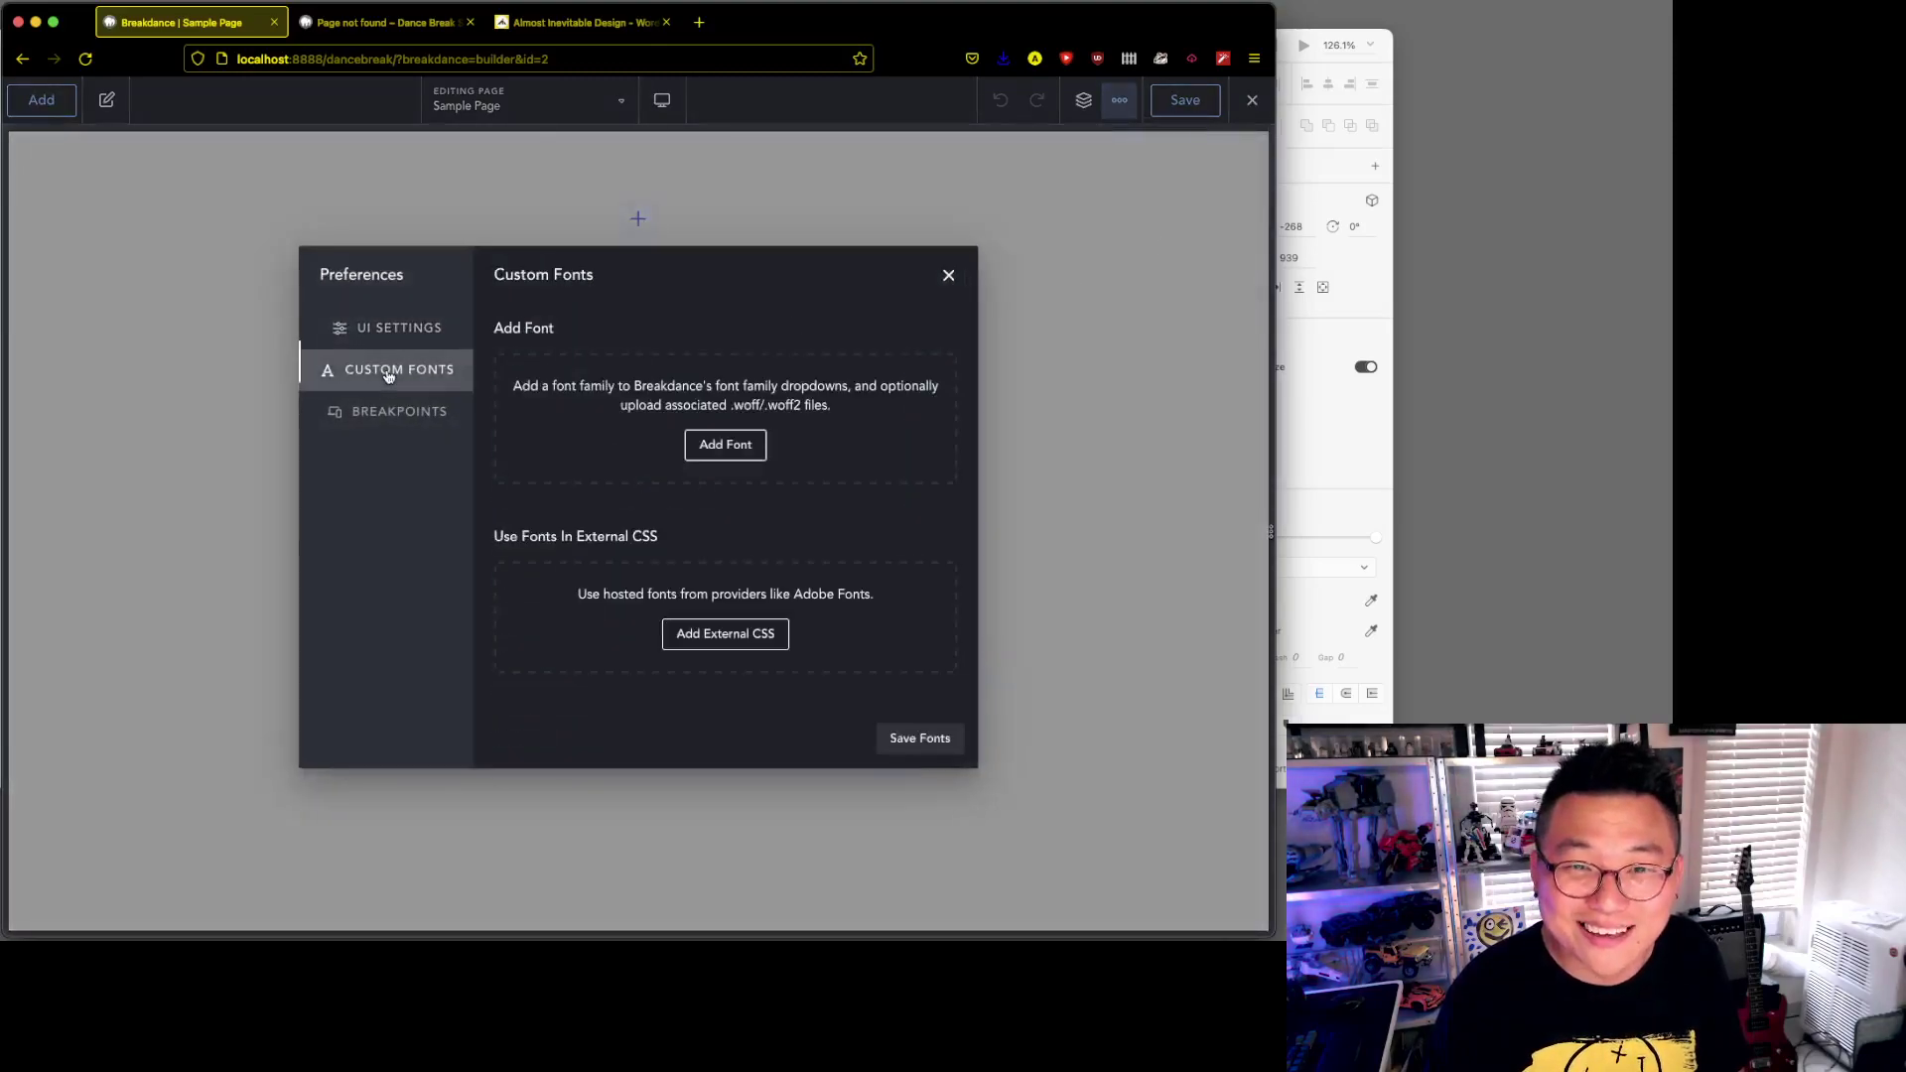
click(726, 445)
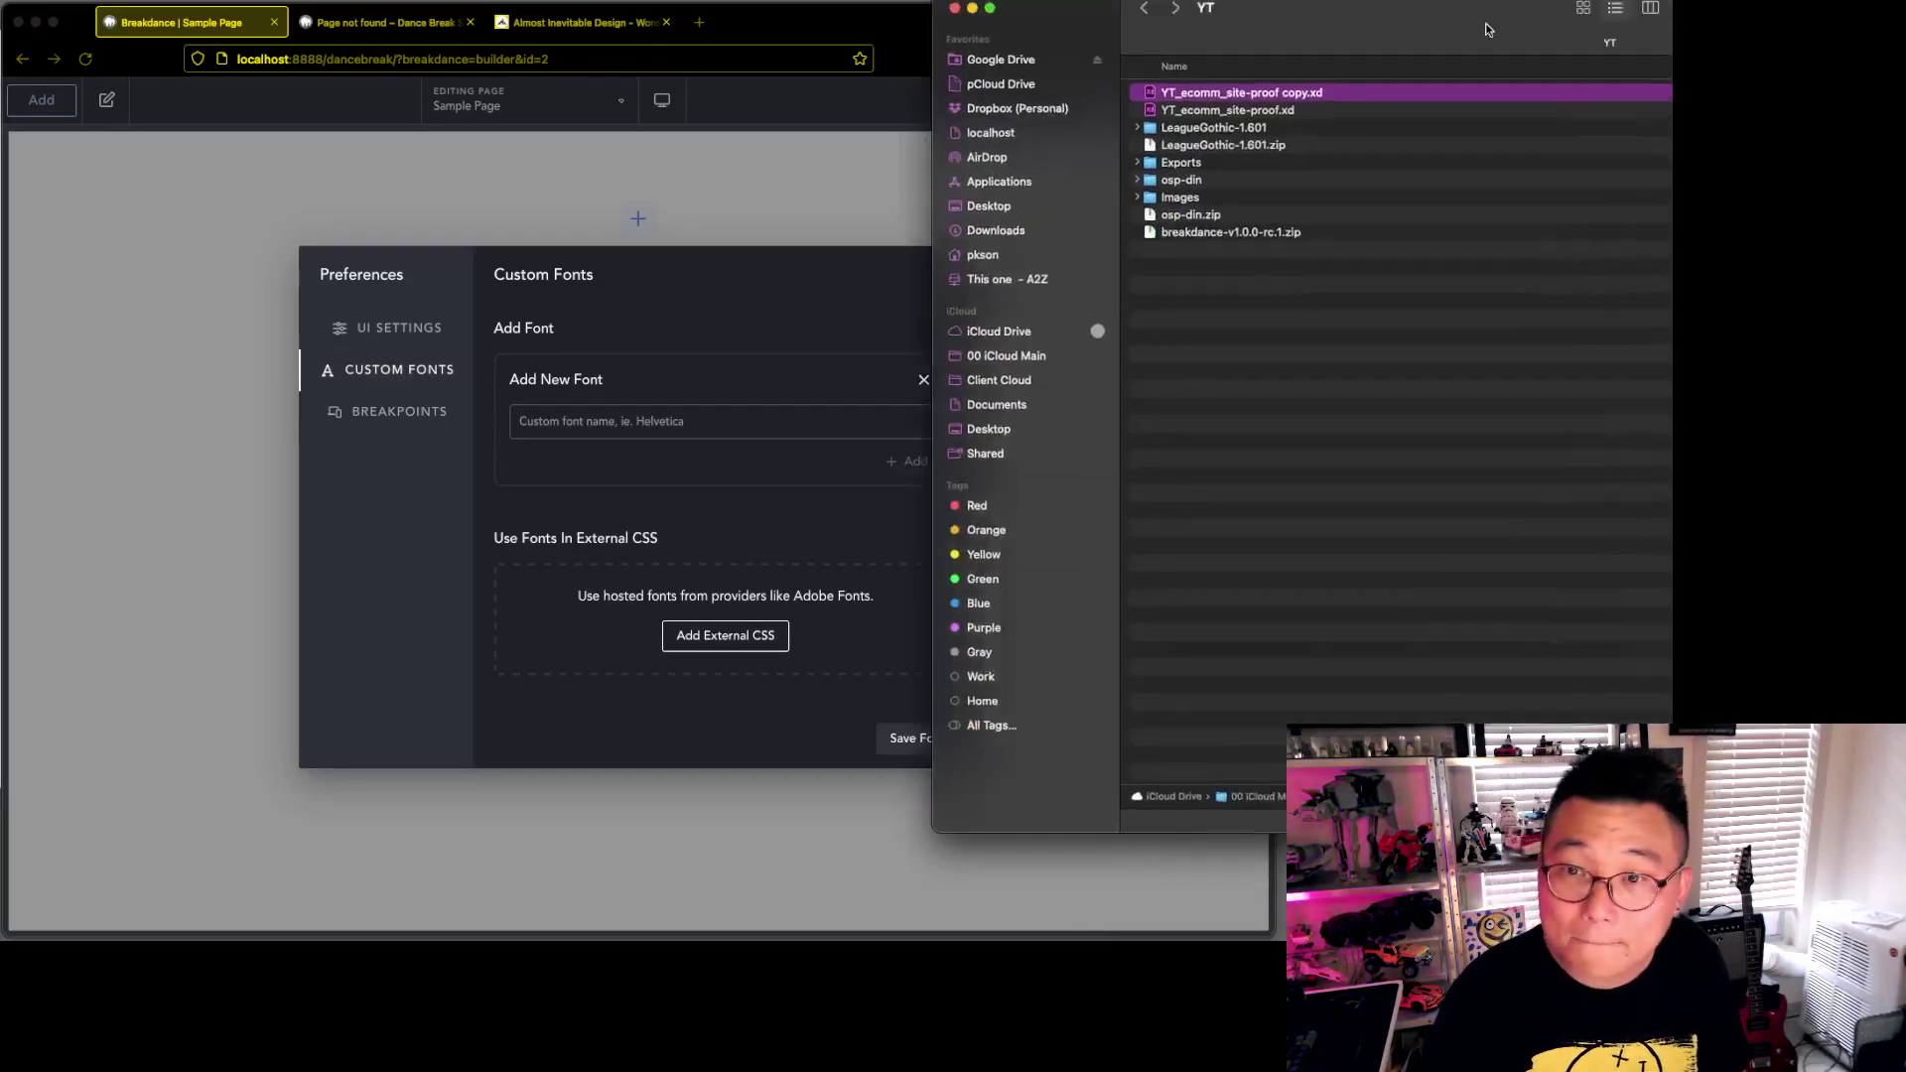
- Switch to Finder, examine the WOFF and WOFF2 files in the LeagueGothic-1.601 folder, and move the window clear of the builder
double_click(1127, 157)
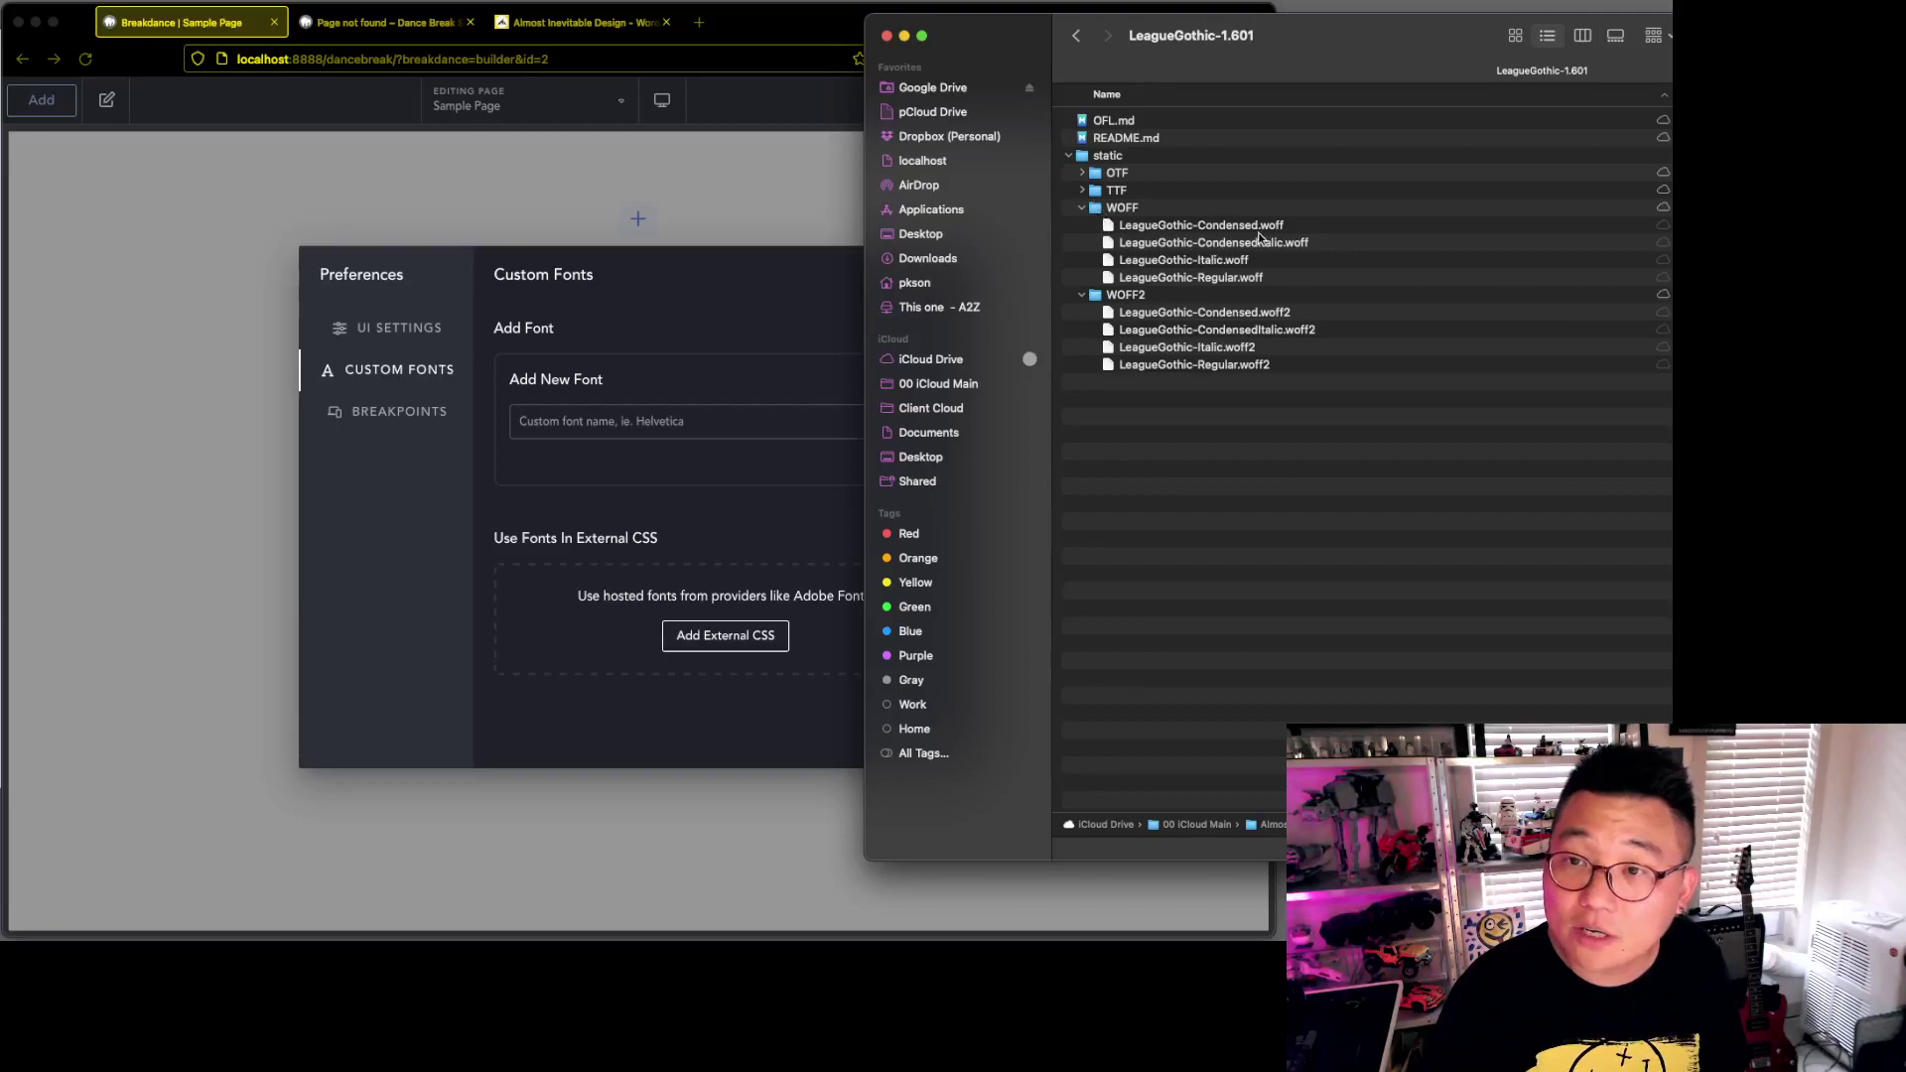
click(1169, 228)
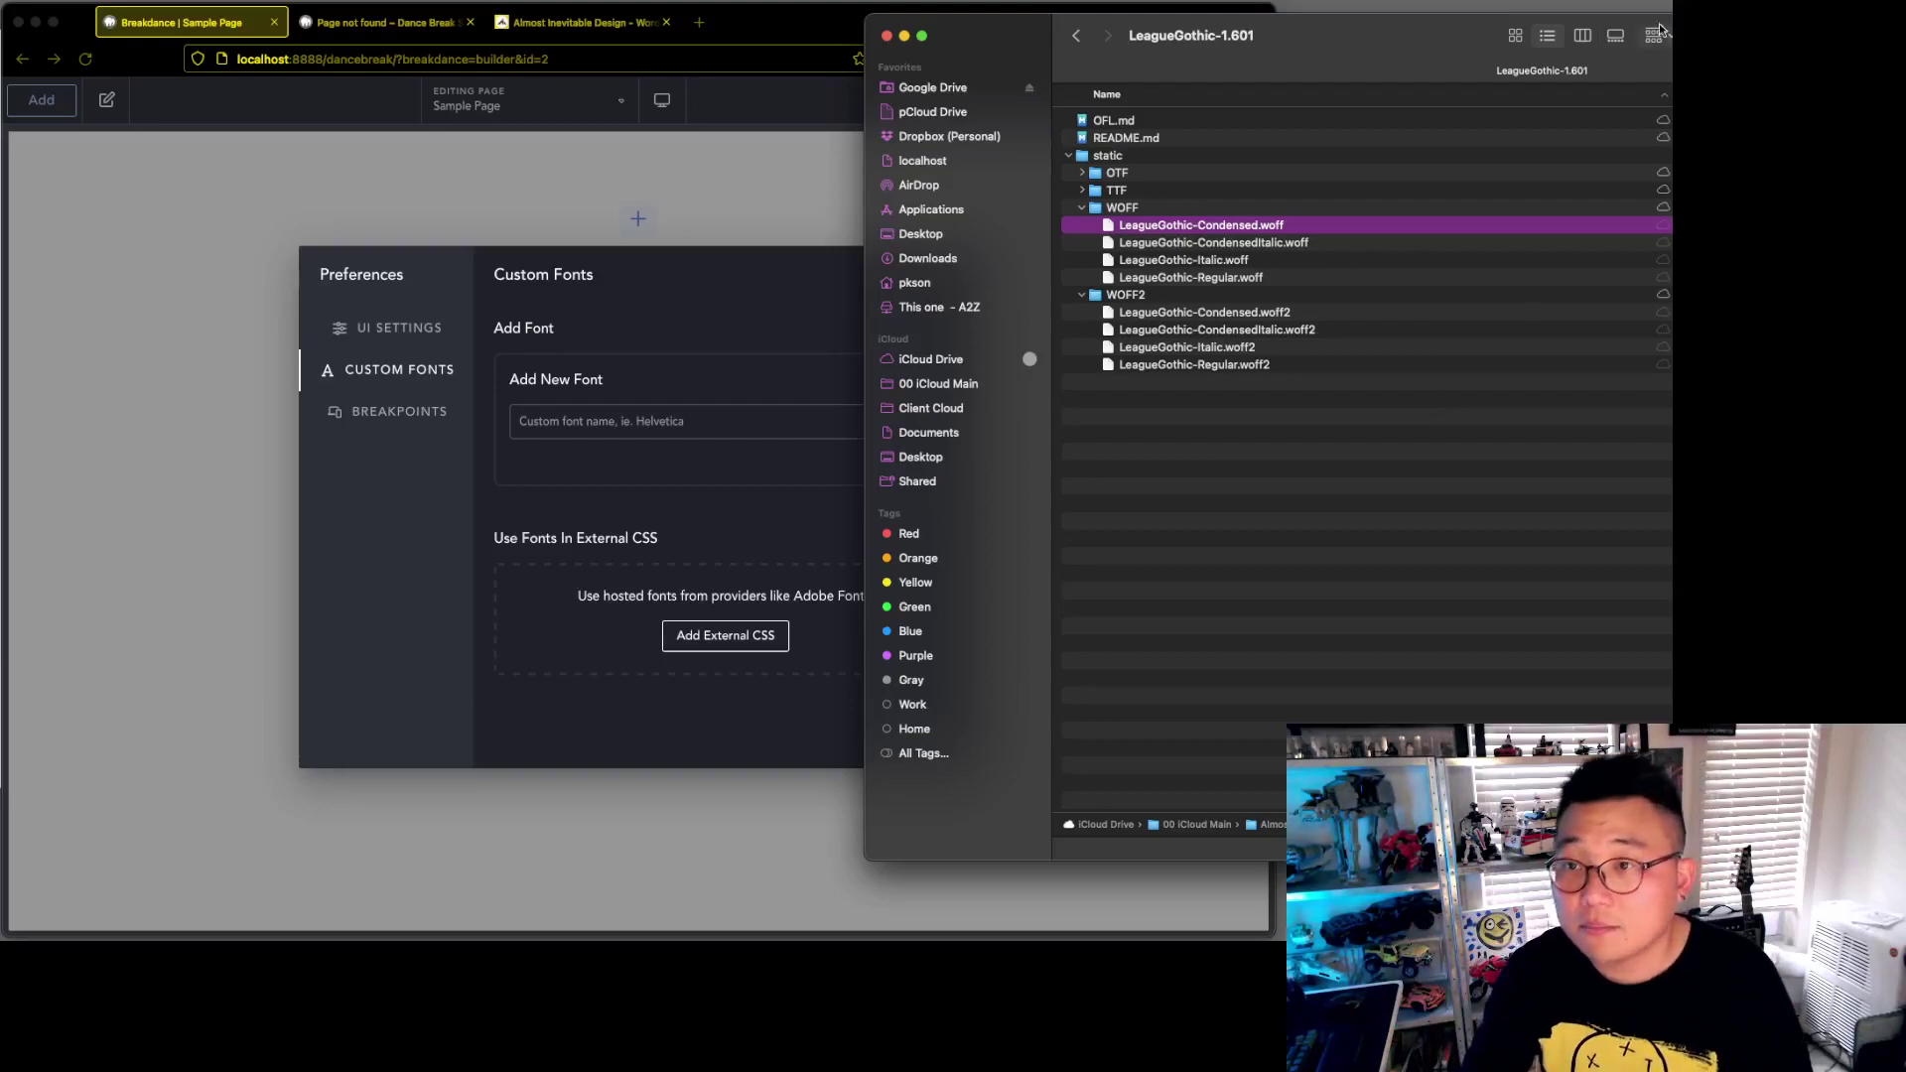
double_click(1414, 32)
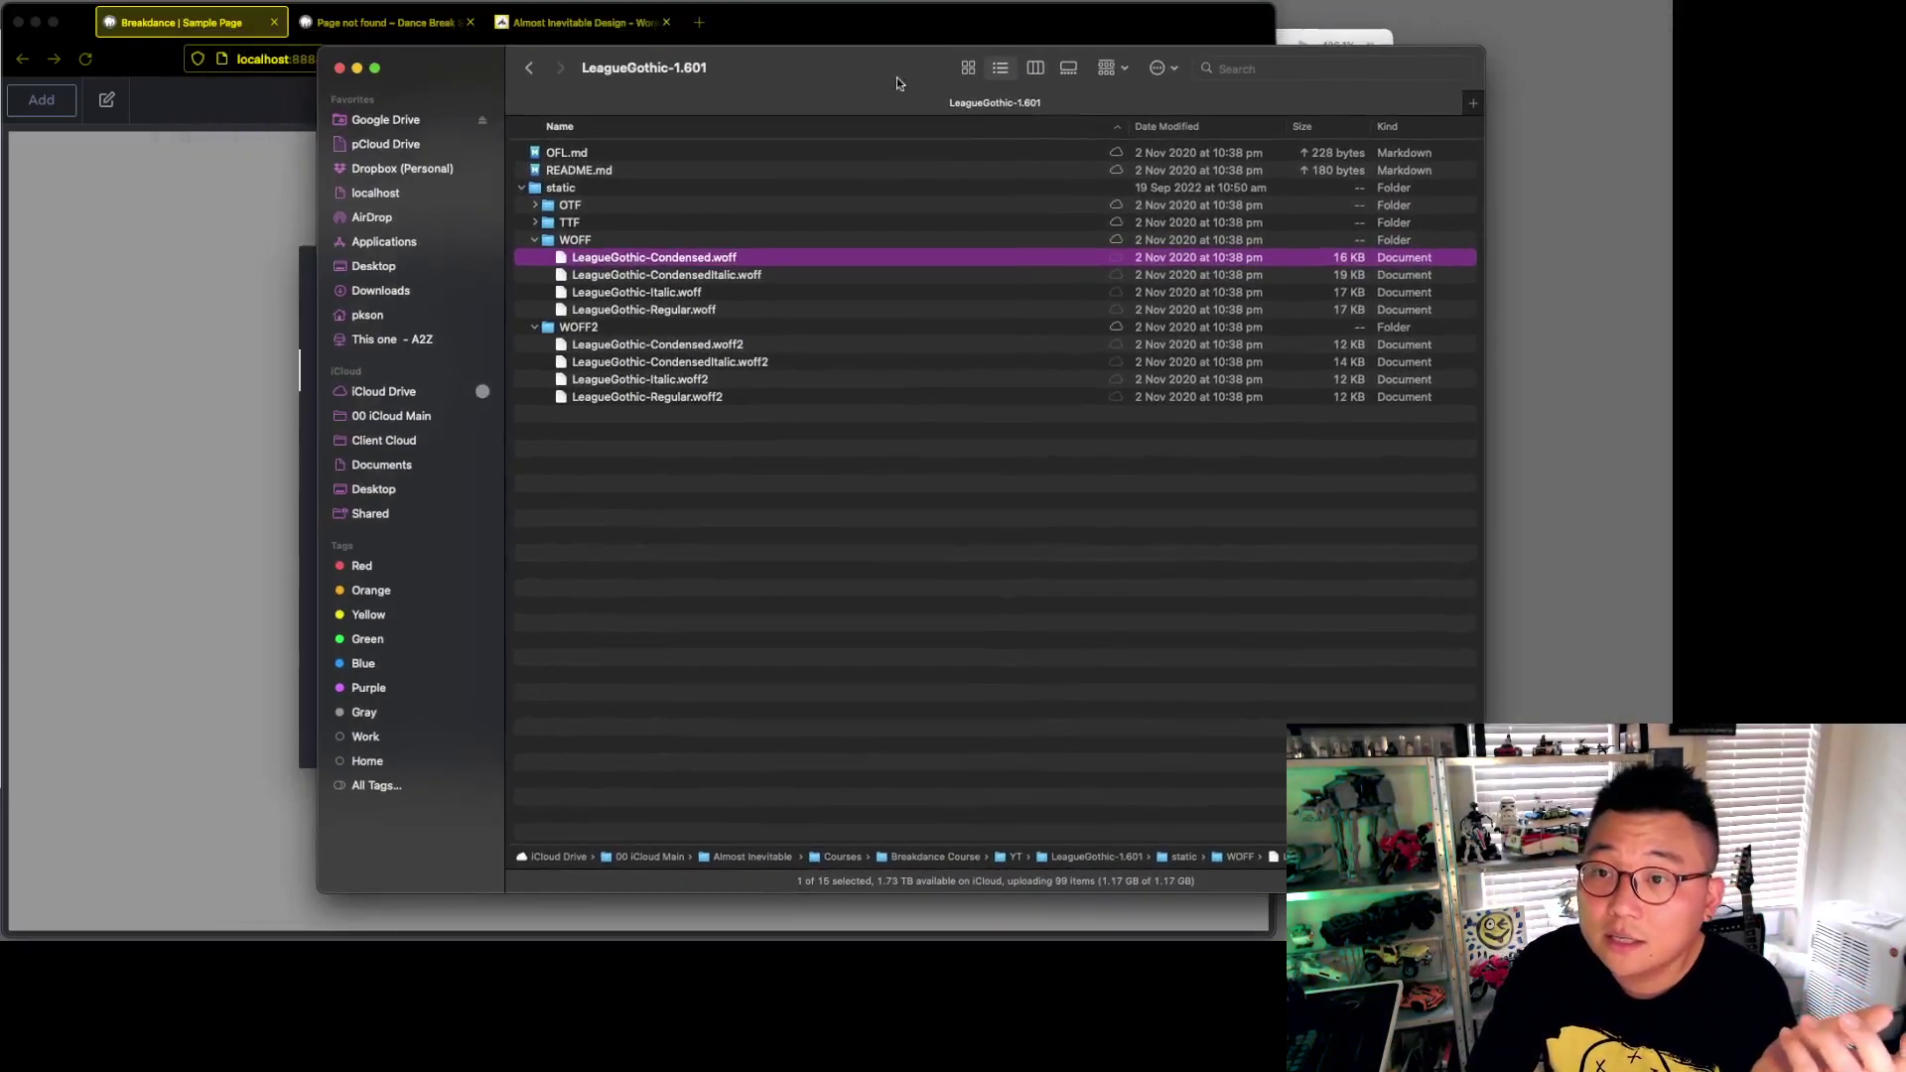
click(1360, 347)
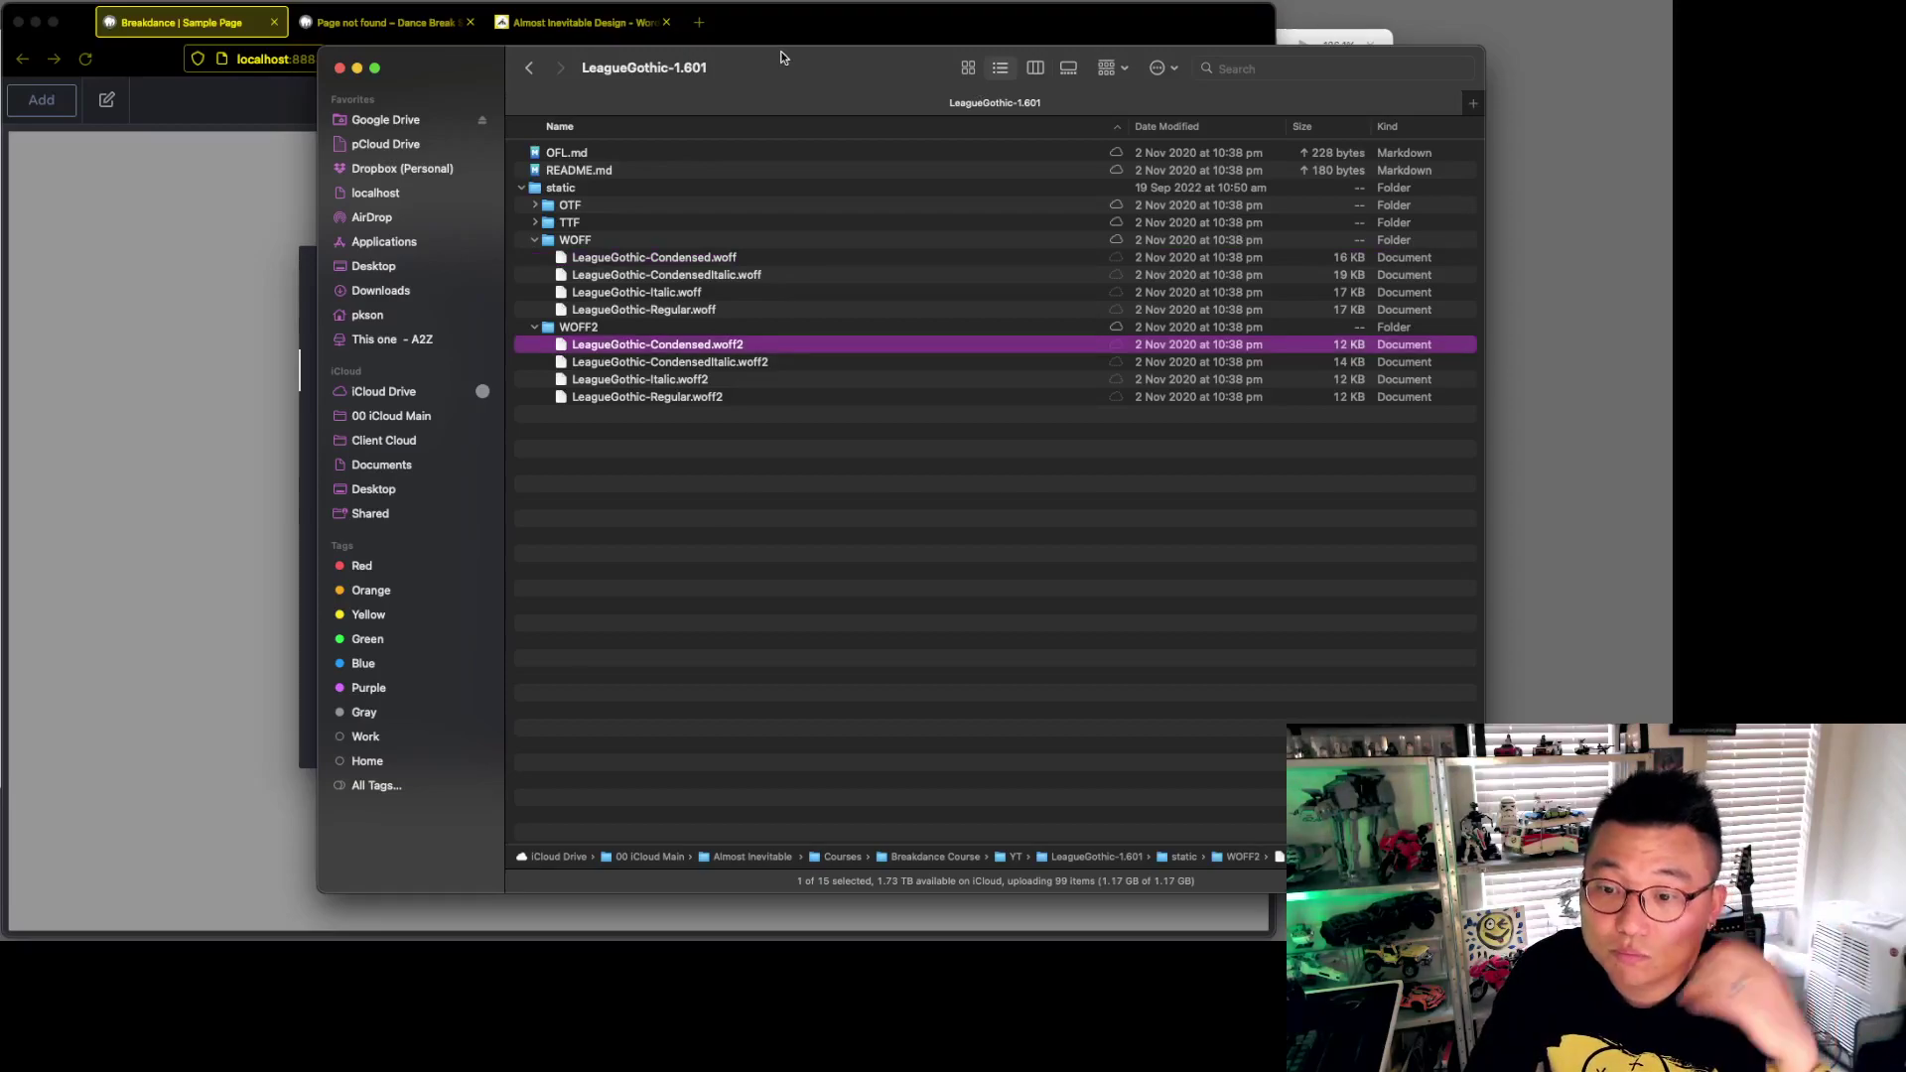
drag(826, 78, 1901, 50)
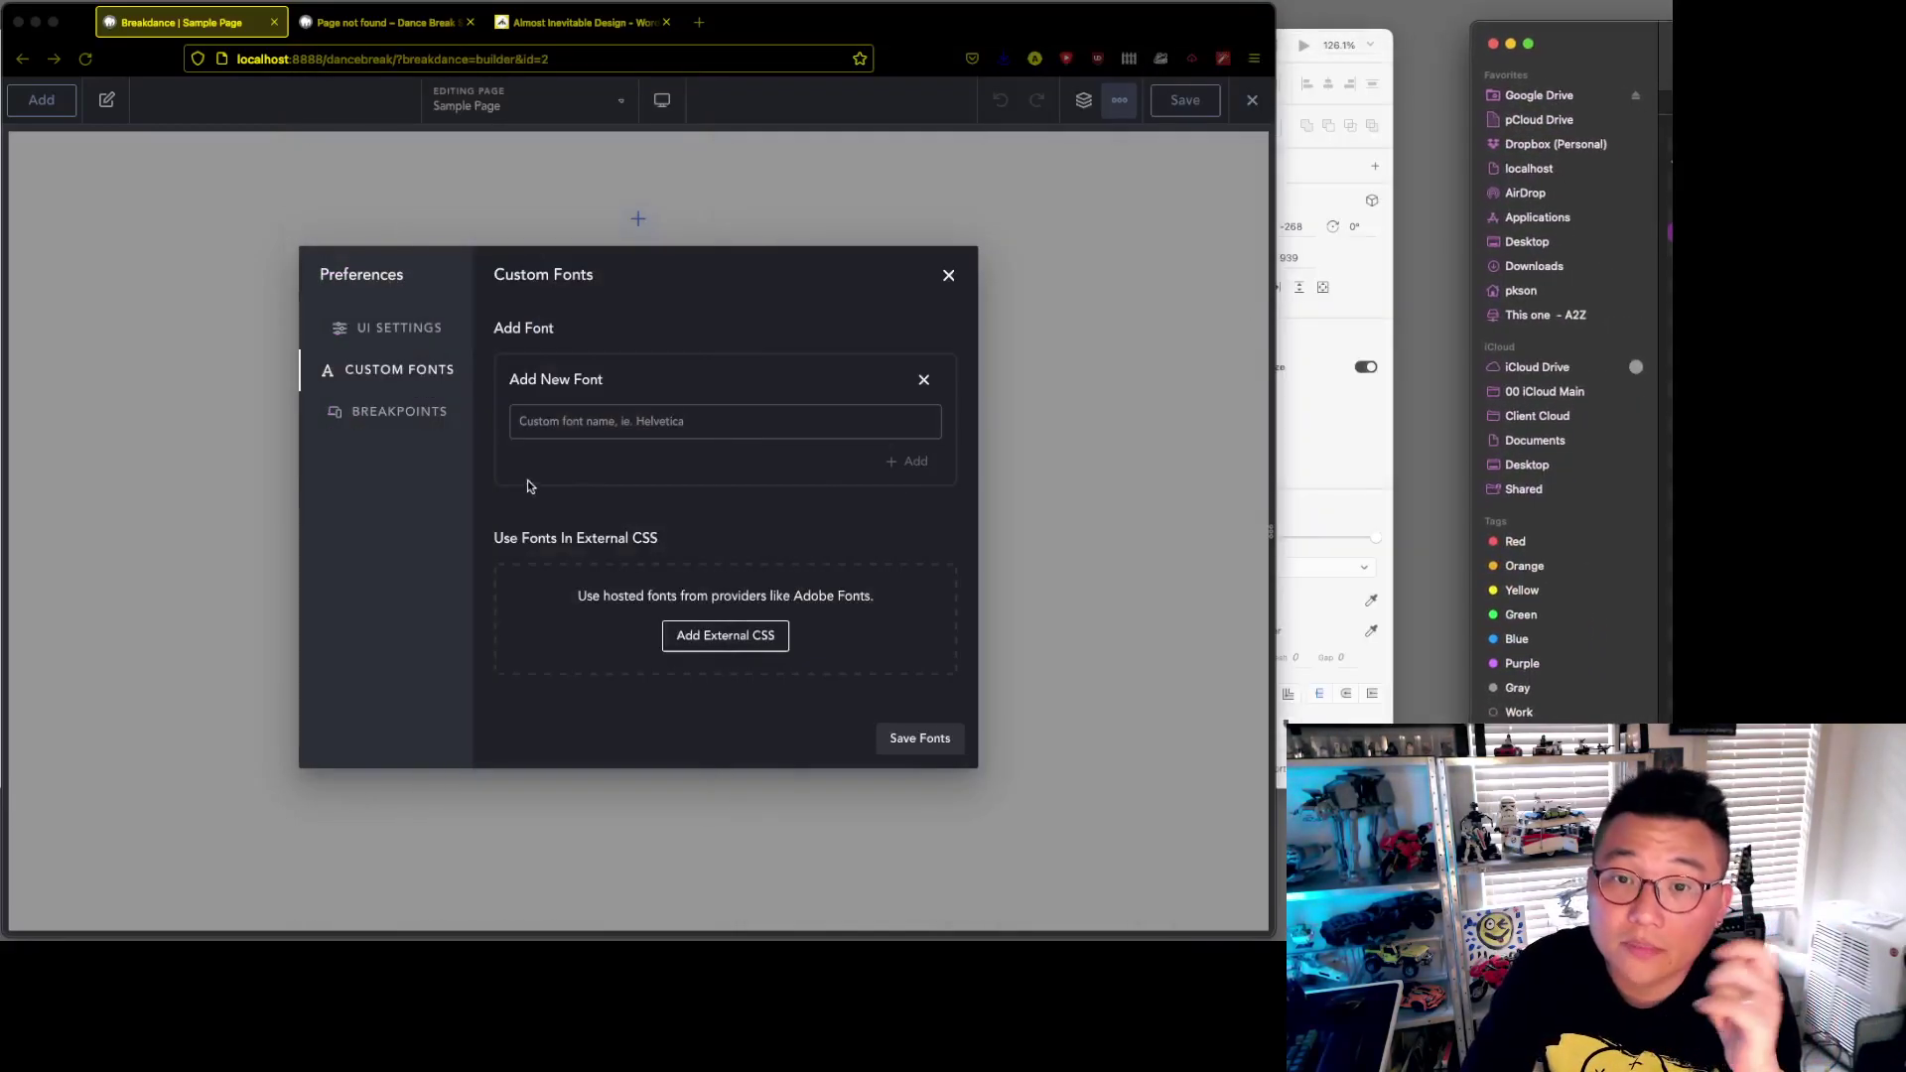
- Name the new custom font League Gothic Condensed and add it to the custom fonts
click(737, 420)
text(League Gothi)
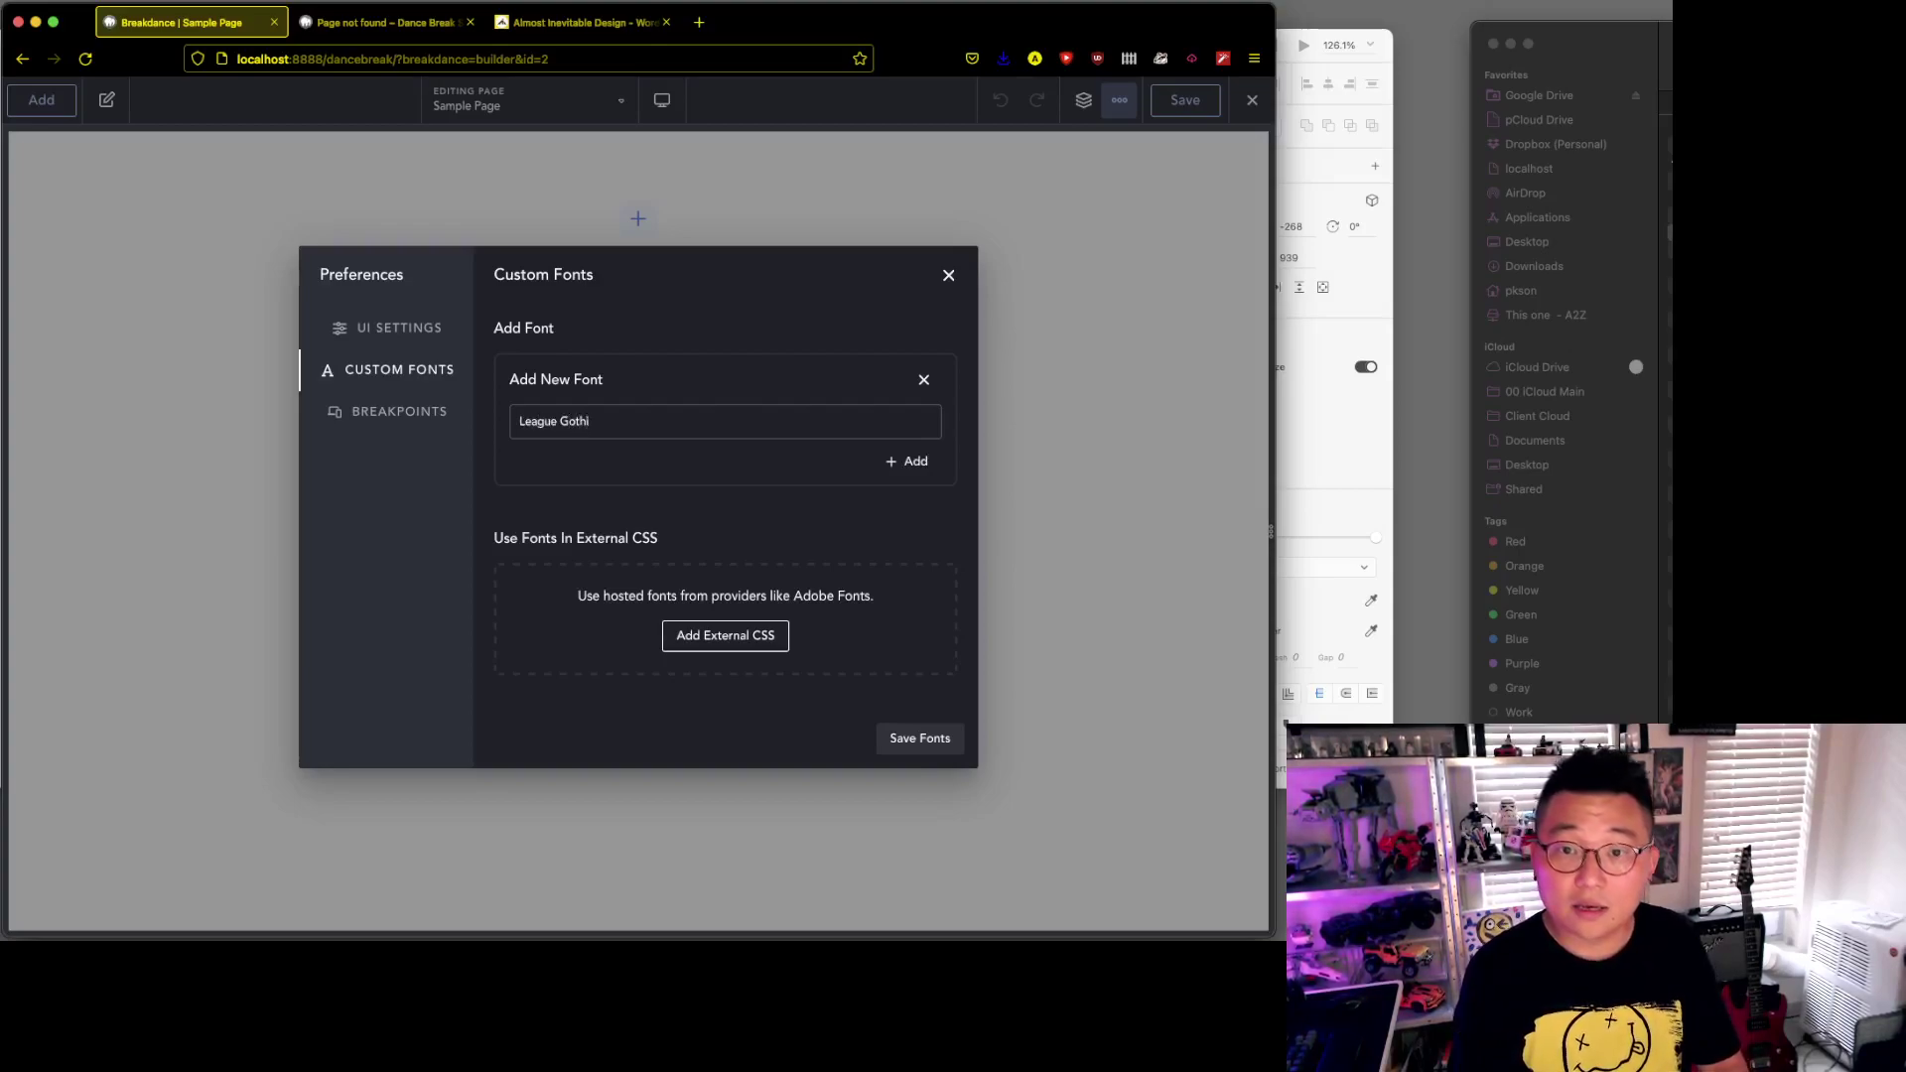
text(c Condensed)
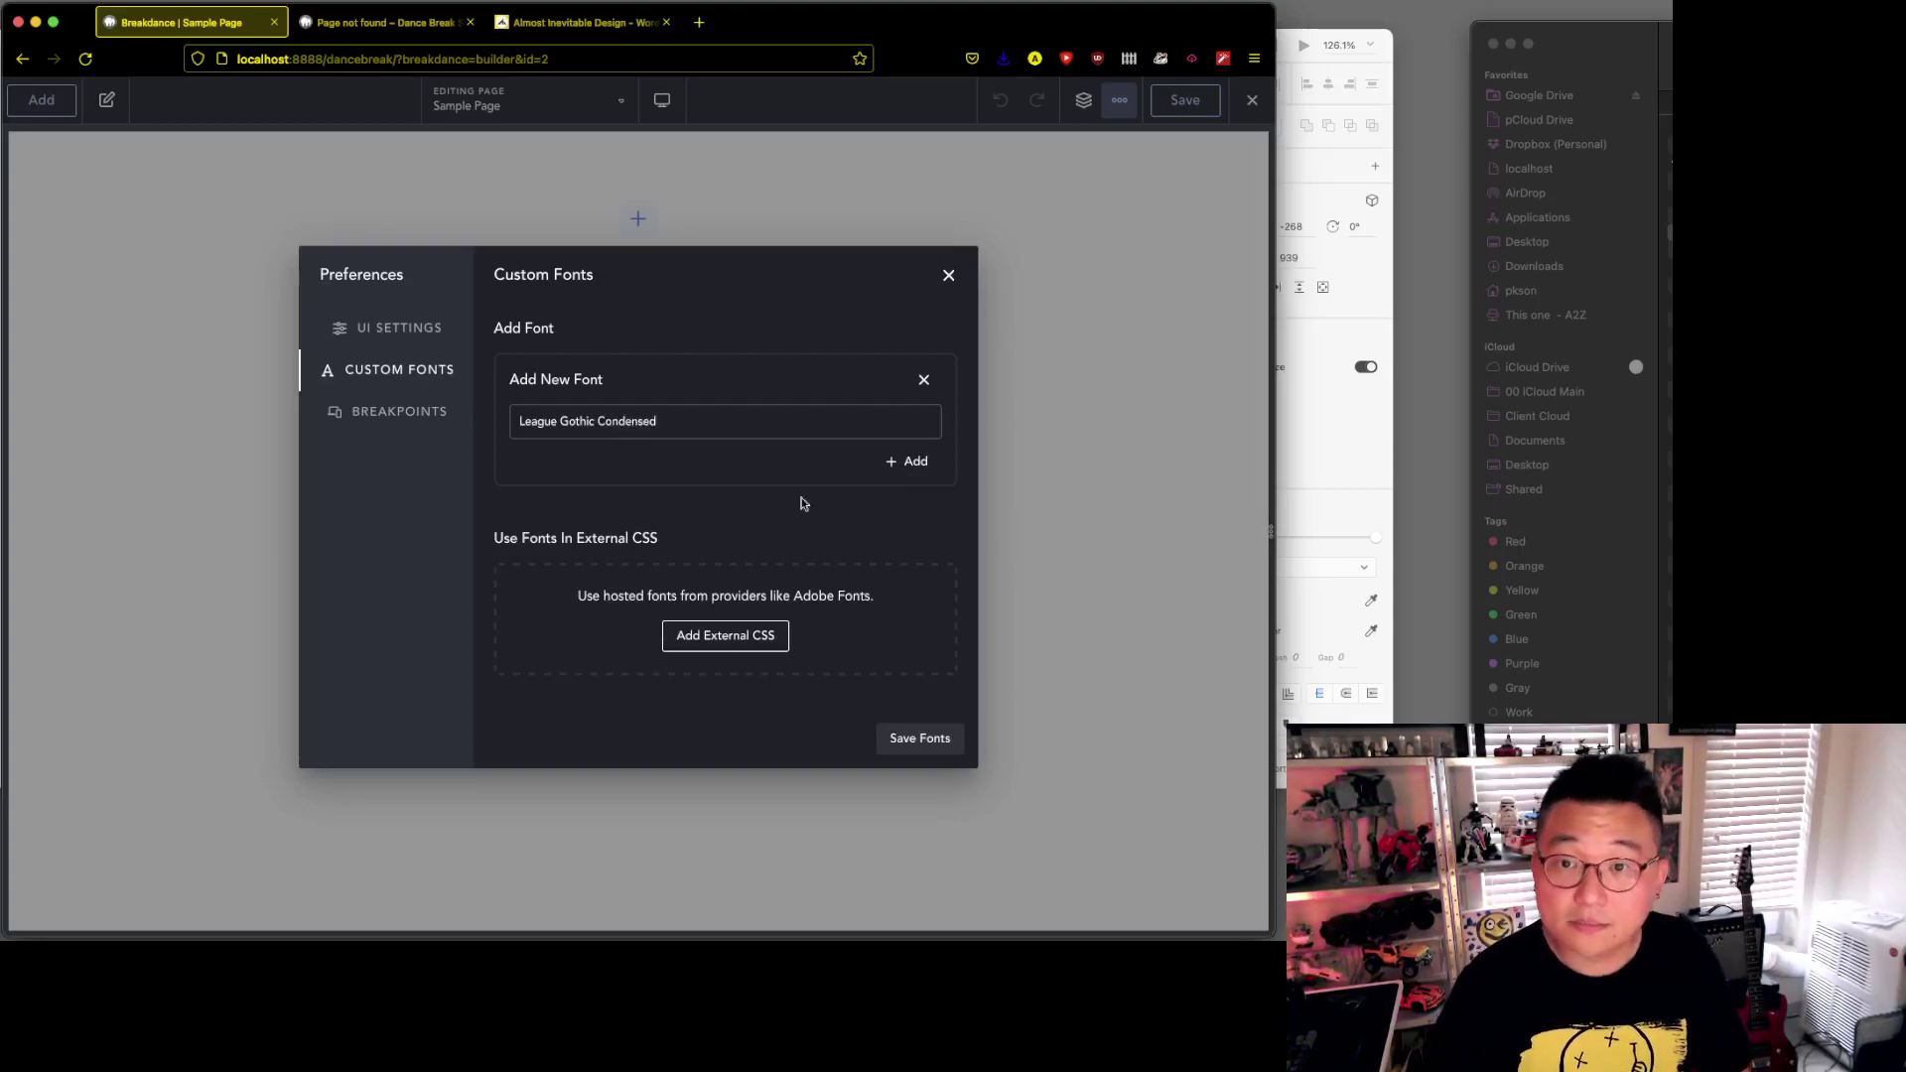
click(912, 461)
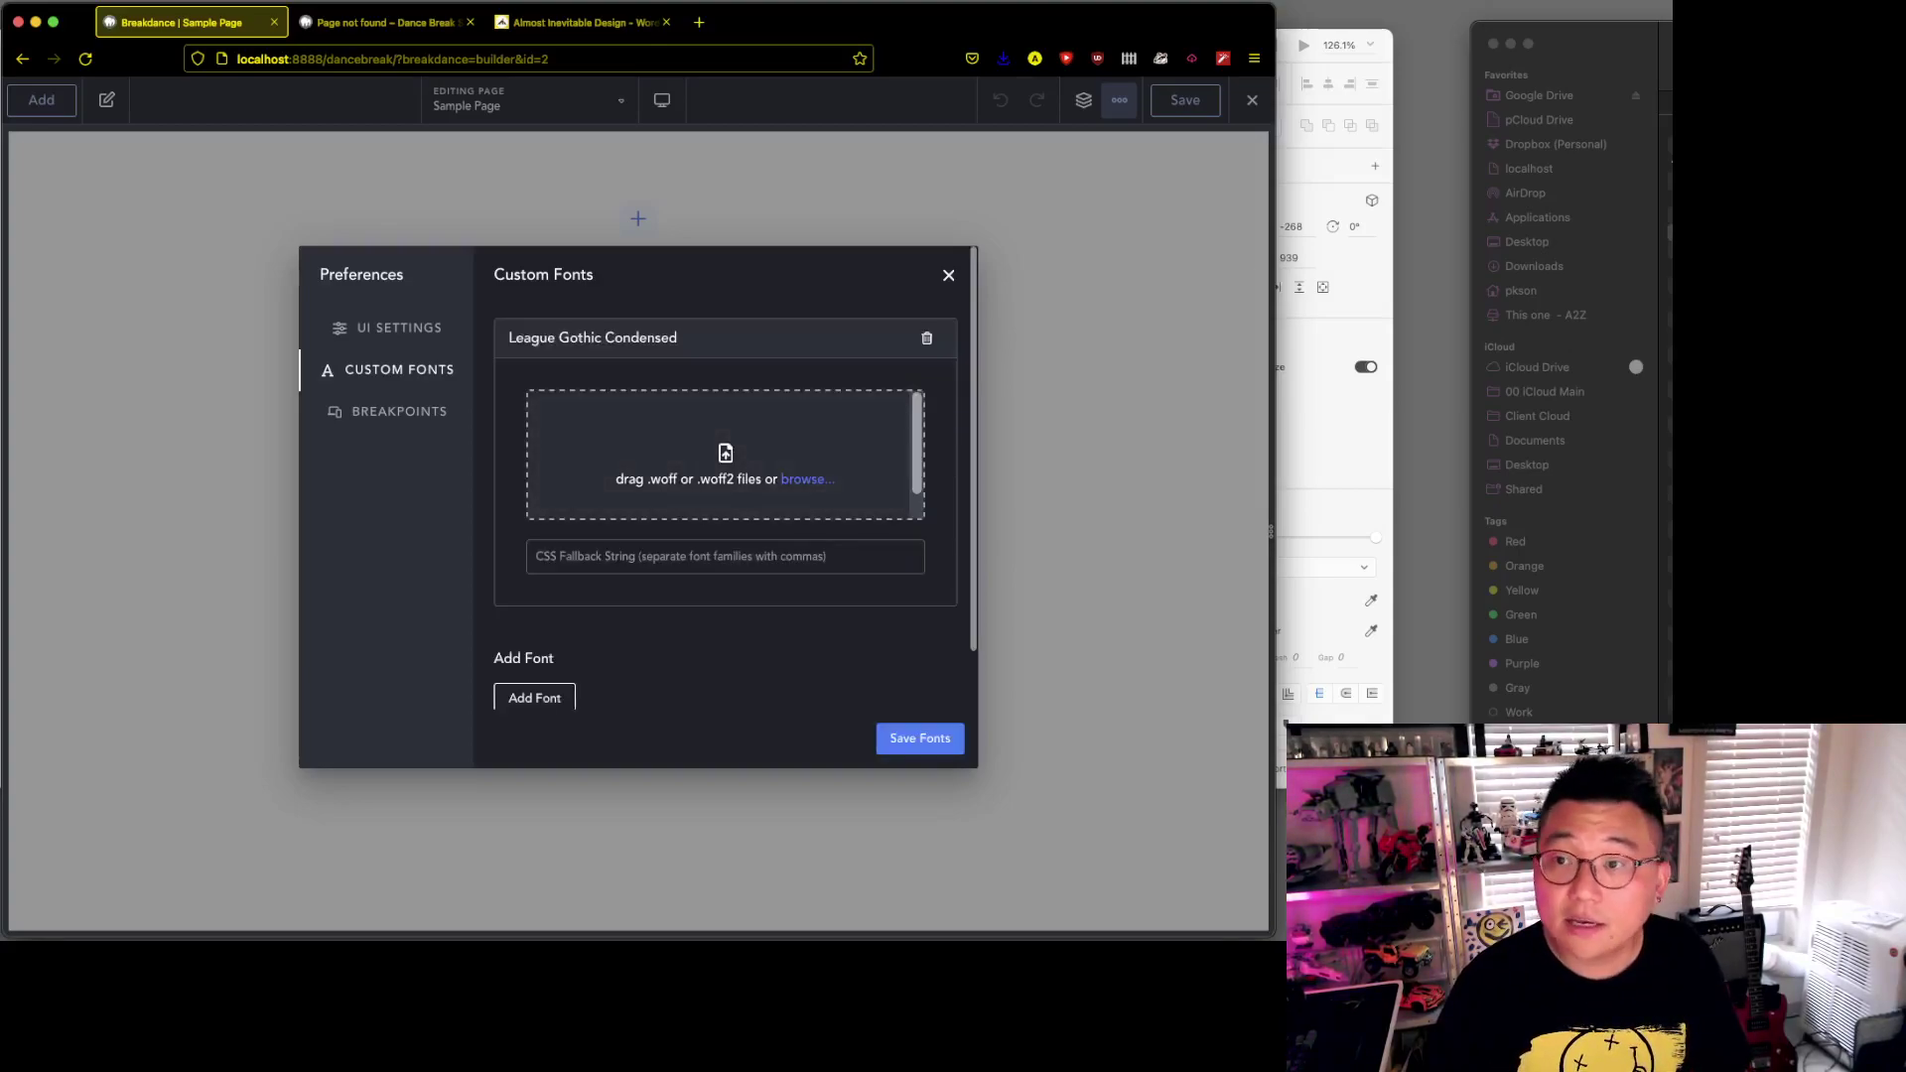
- Upload LeagueGothic-Condensed.woff from the Finder folder to the League Gothic Condensed font and set its weight to 700 (Bold)
drag(1588, 44, 1516, 103)
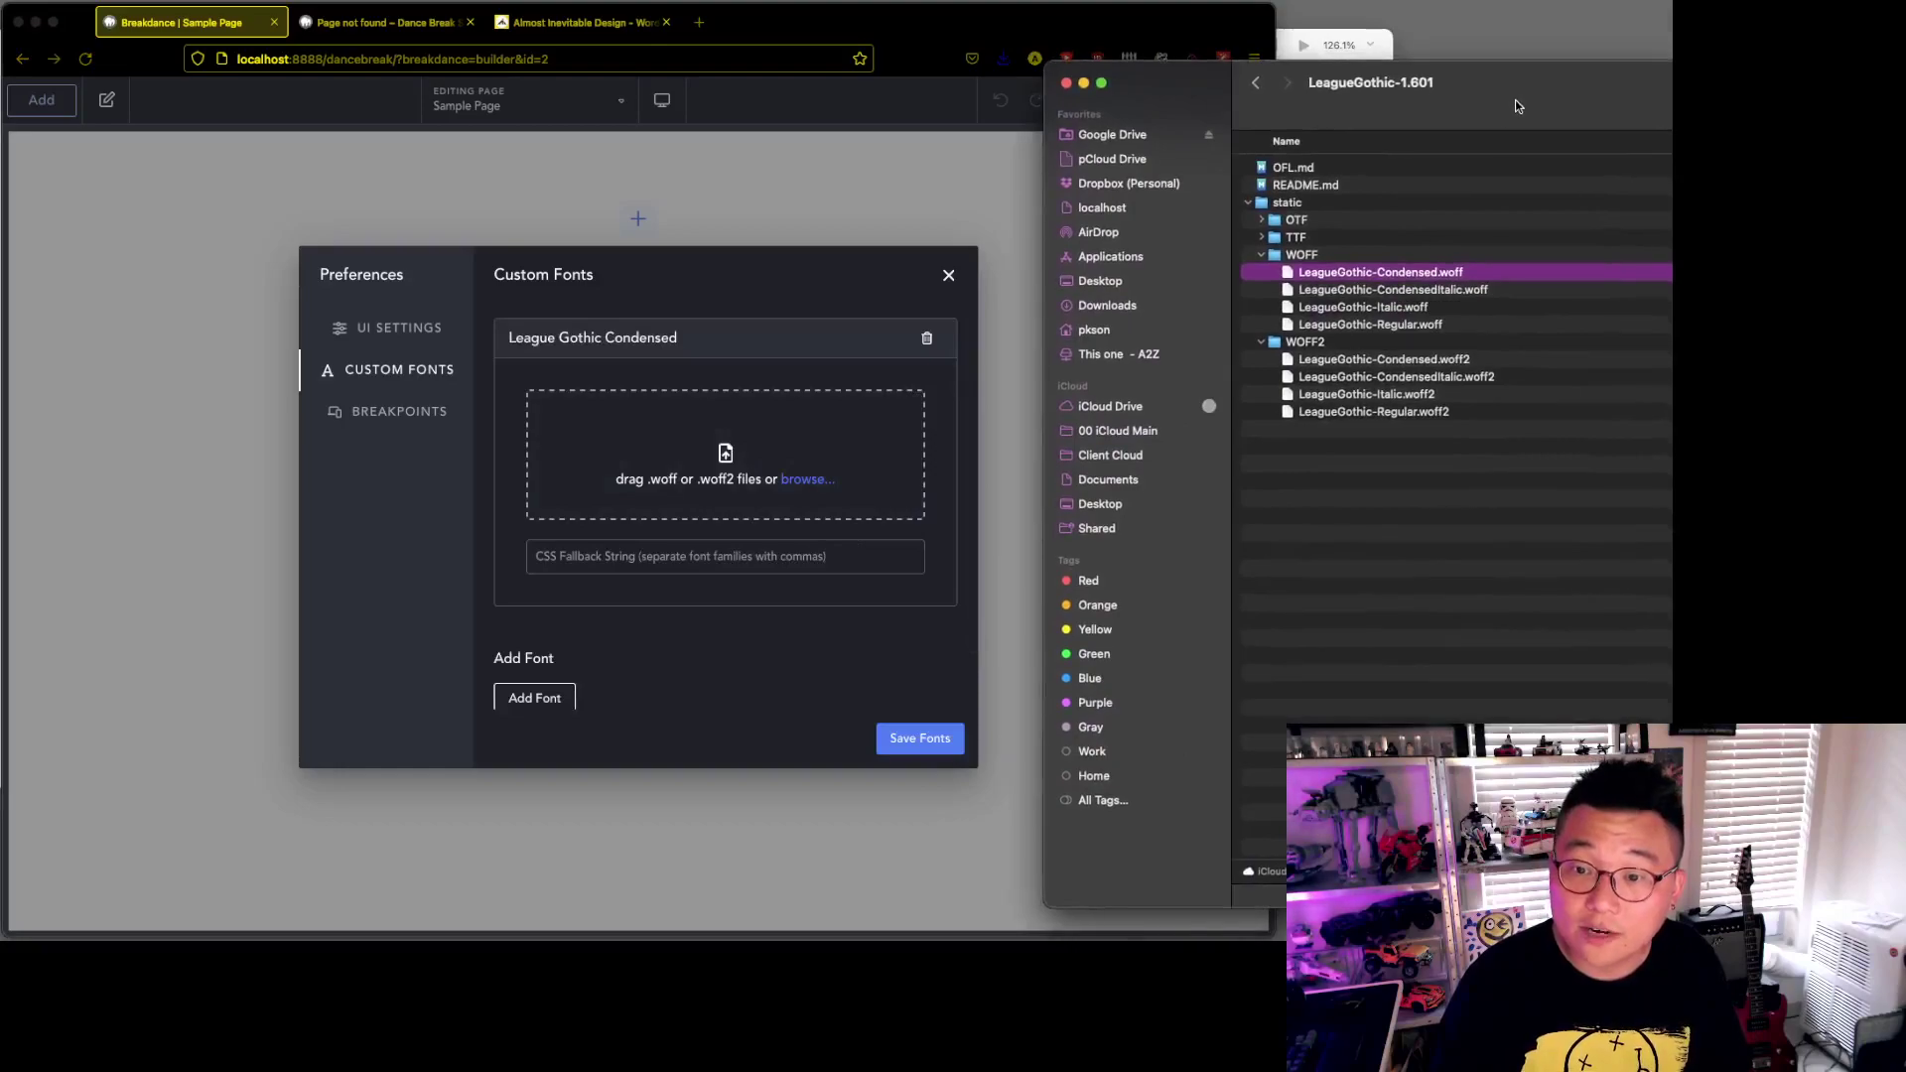
drag(1365, 278, 724, 457)
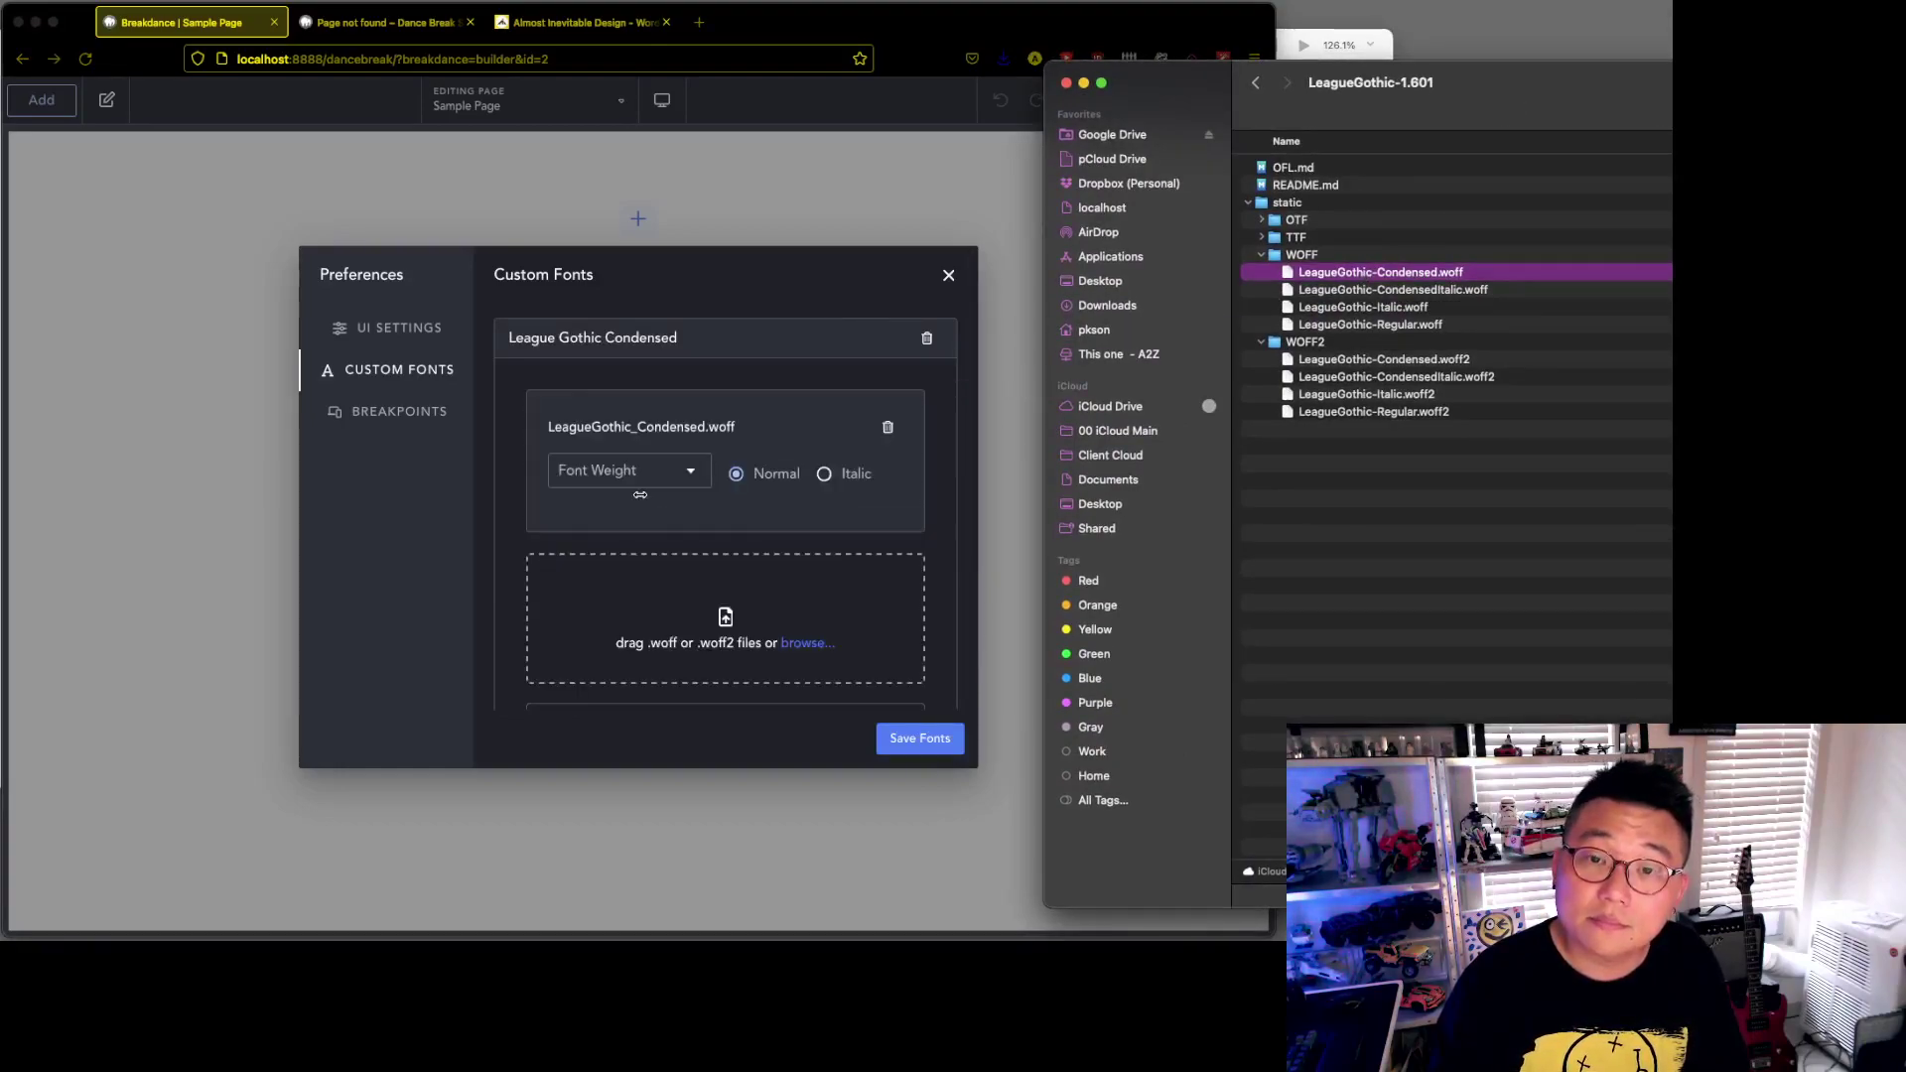
click(647, 490)
click(675, 479)
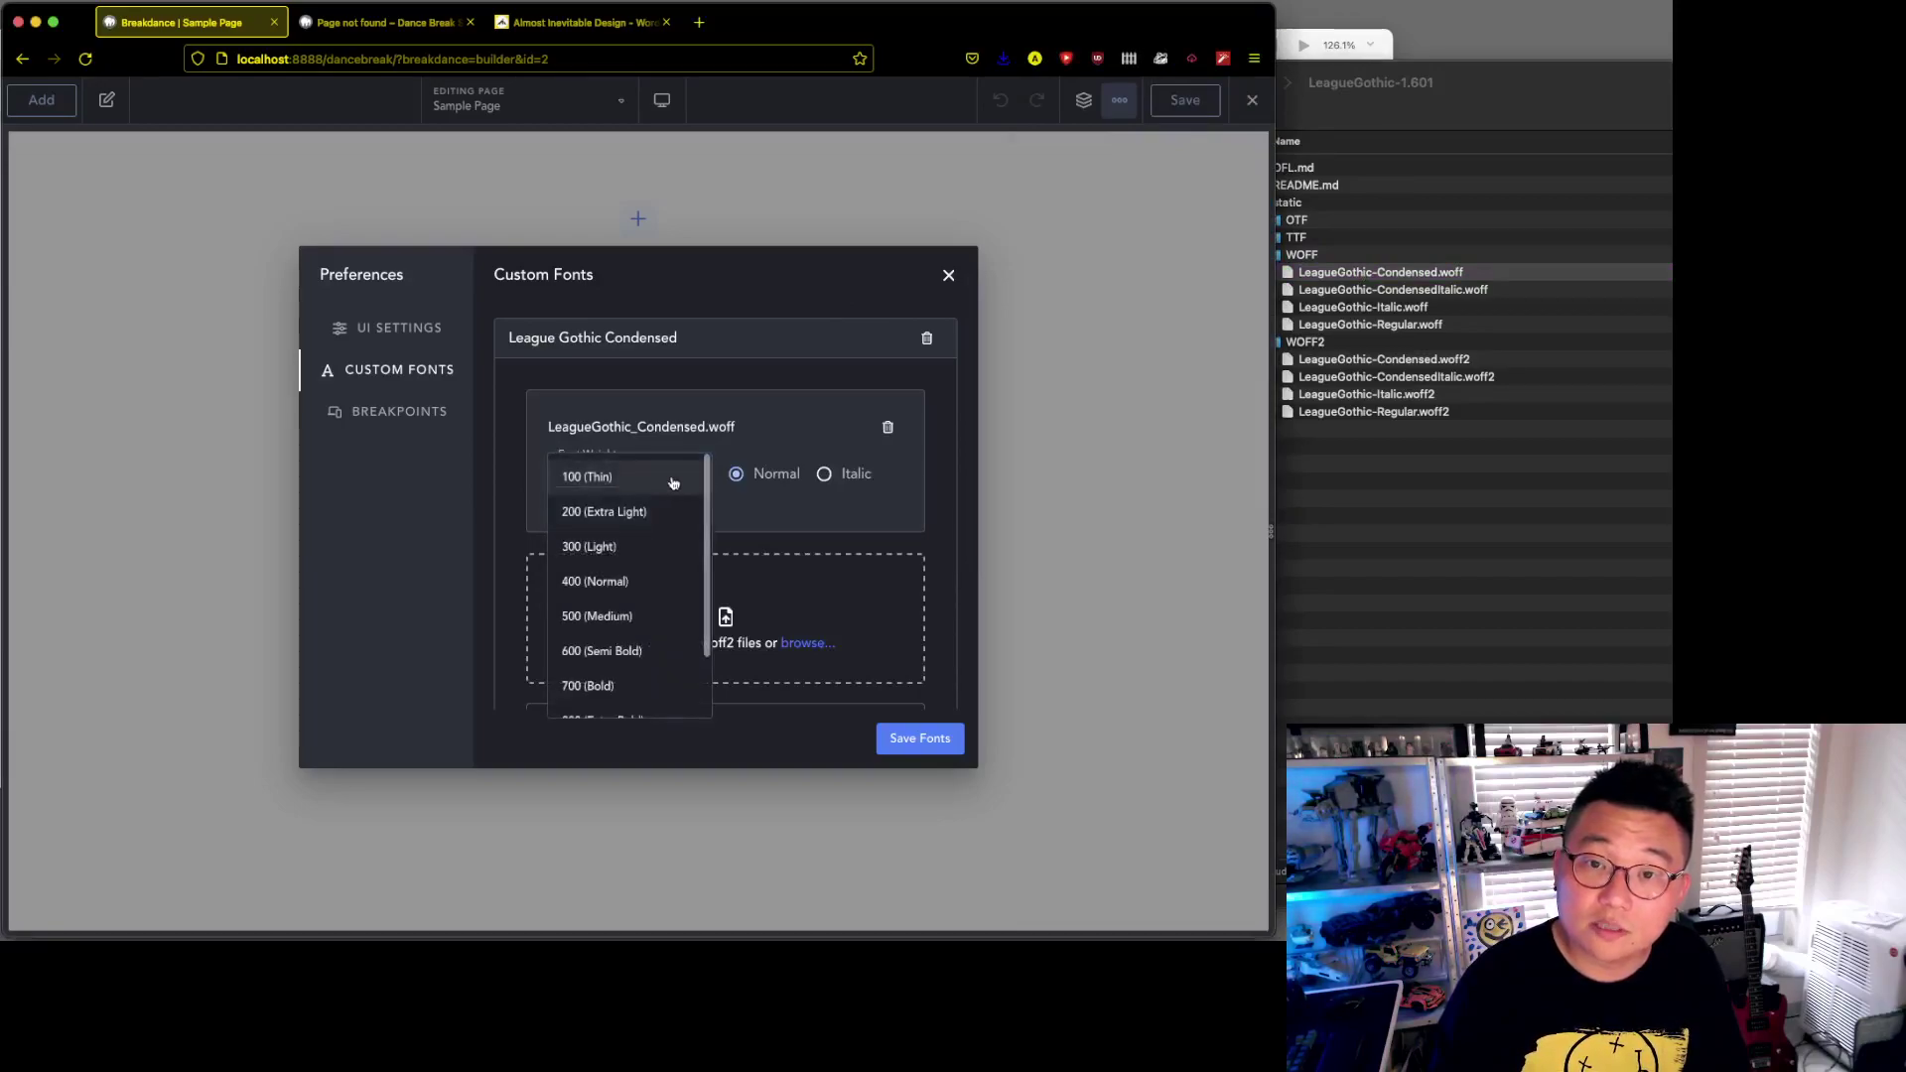
click(621, 683)
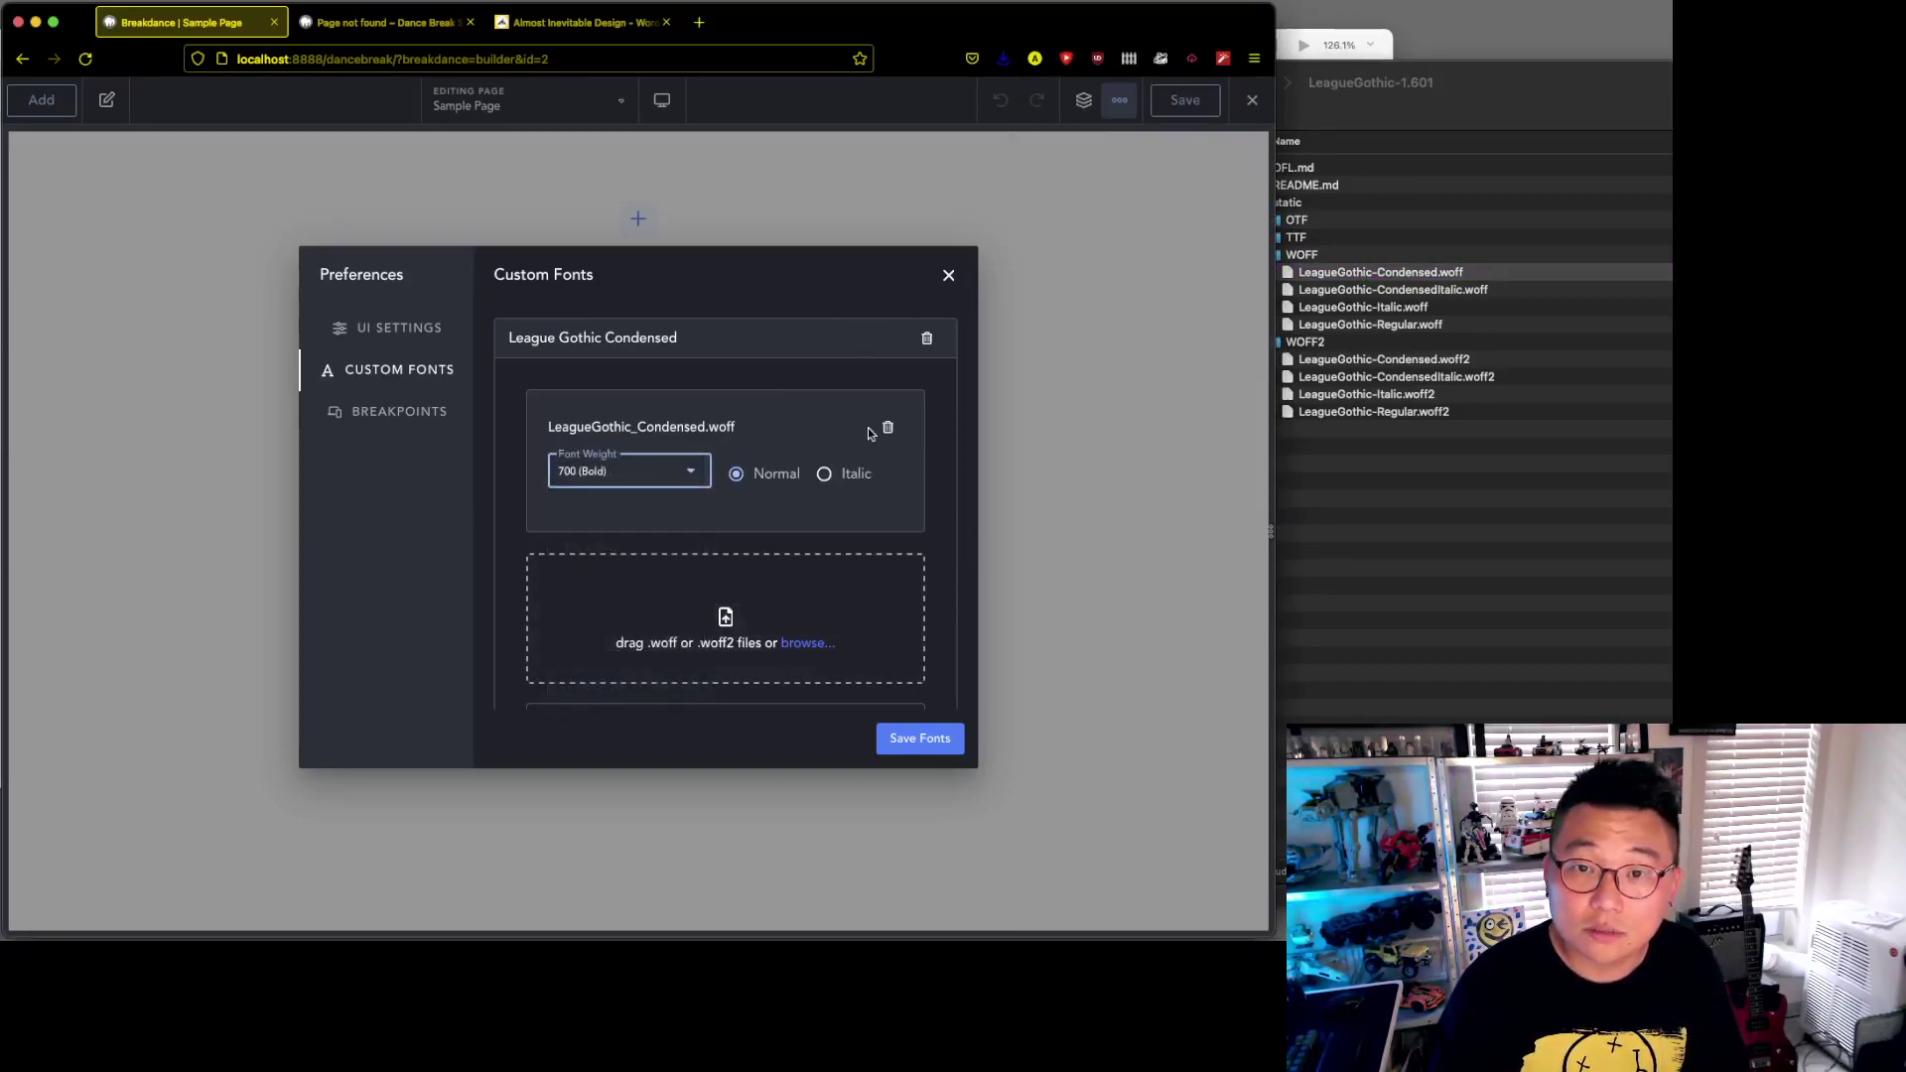
- Save the custom fonts and close the builder preferences
scroll(939, 589, down, 5)
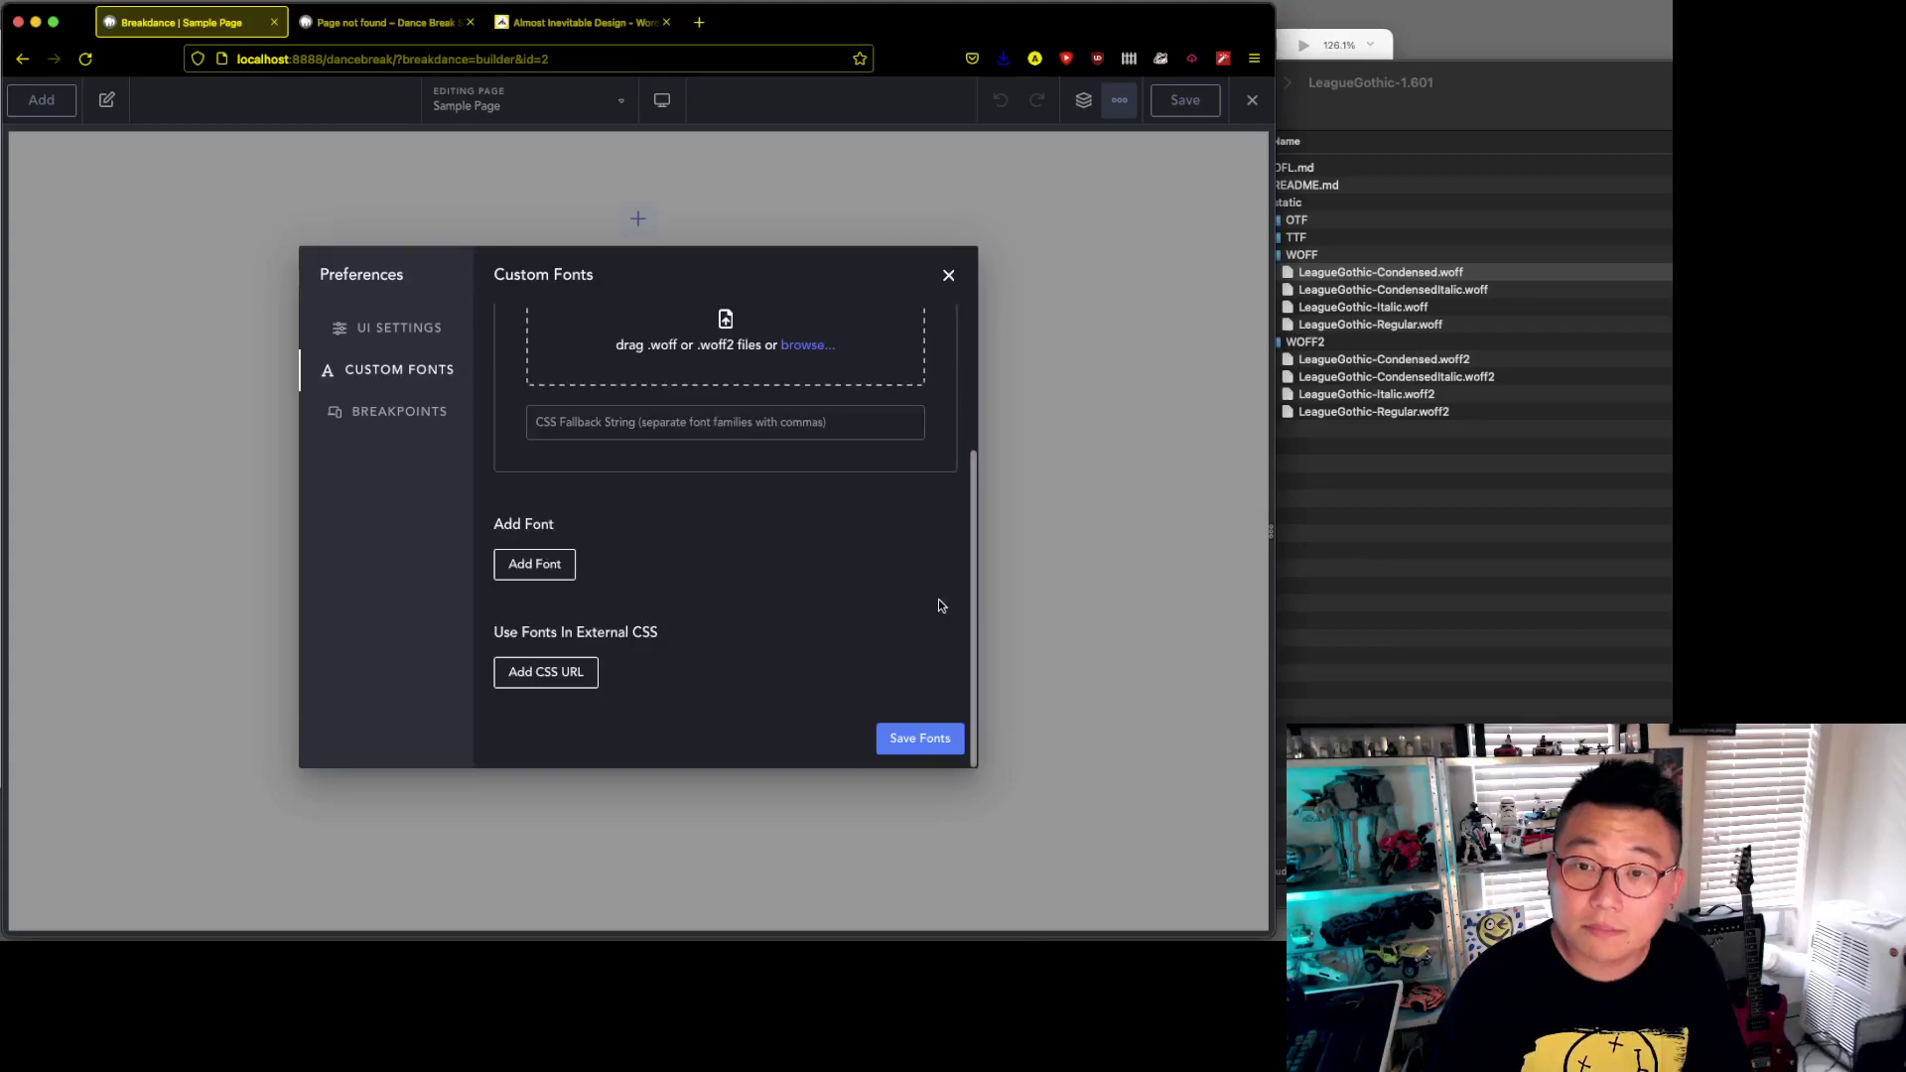
scroll(906, 583, up, 5)
click(939, 749)
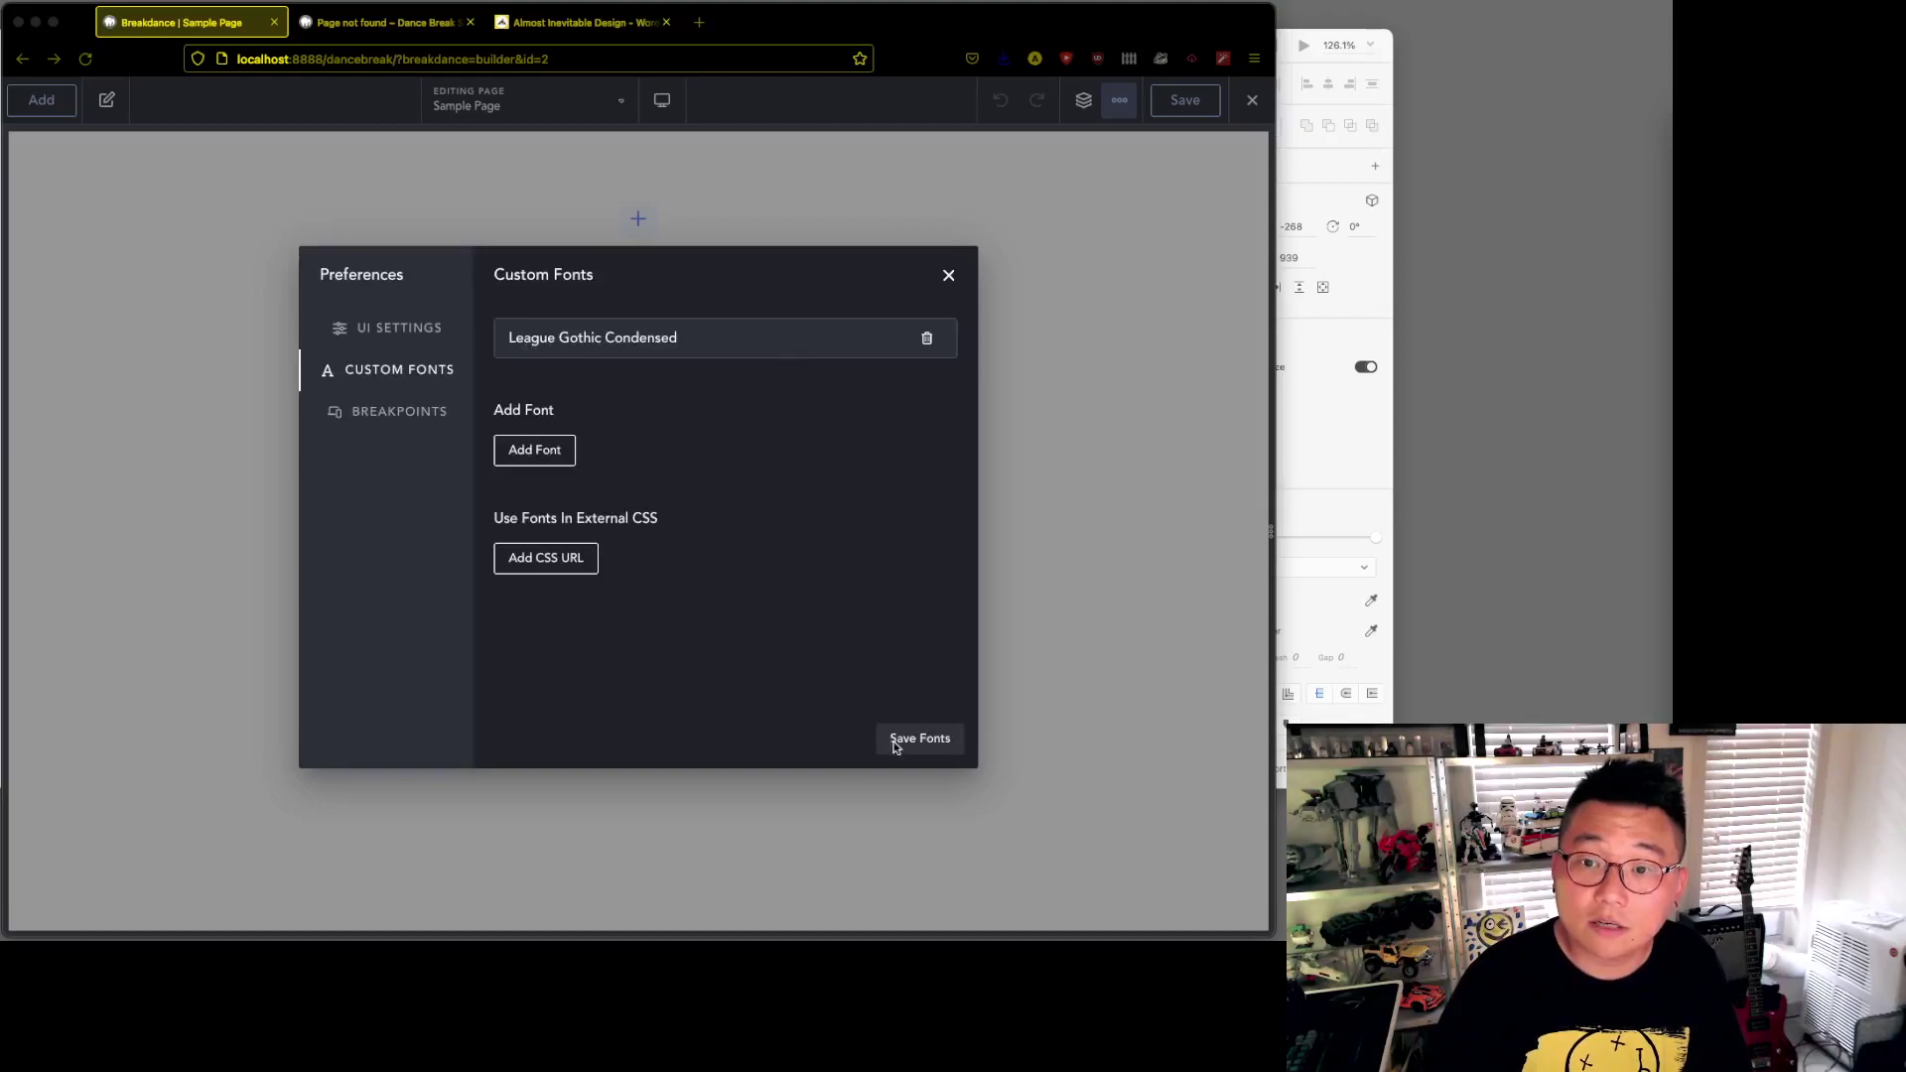
click(949, 276)
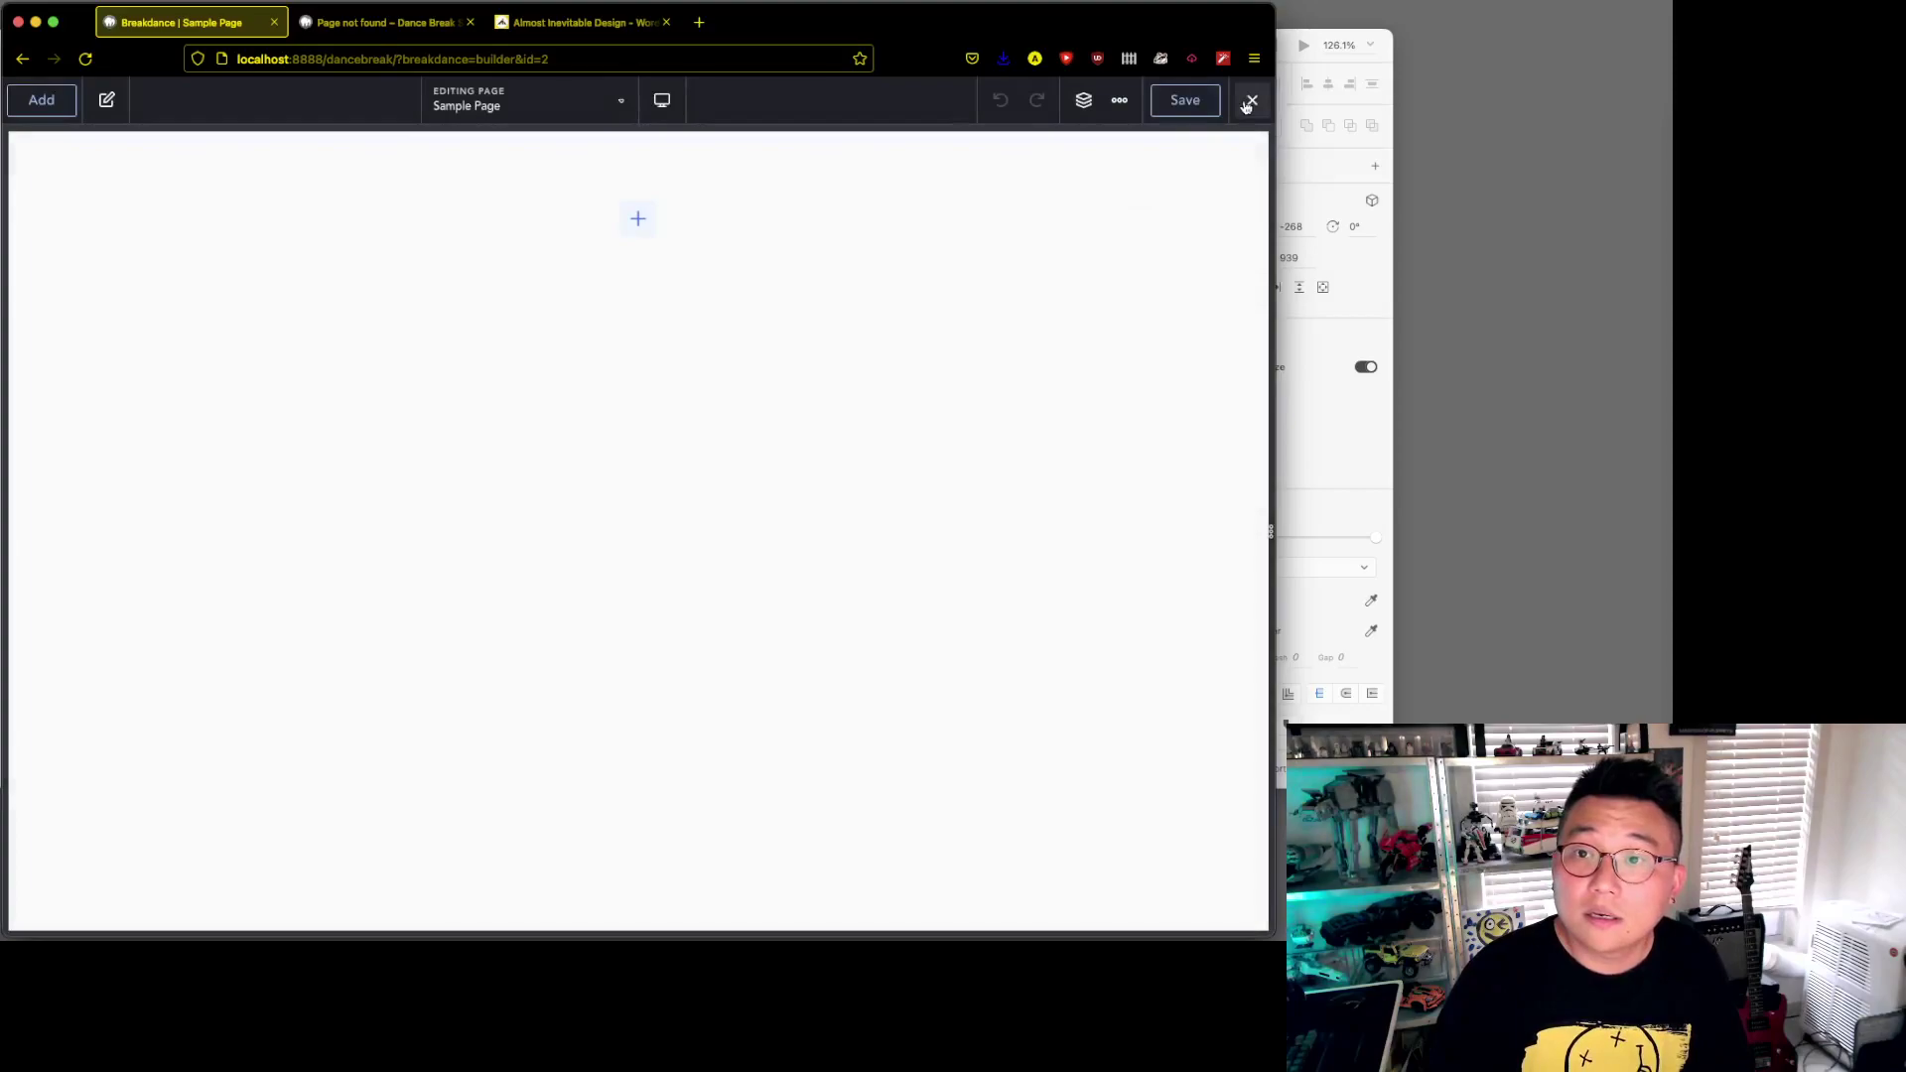
- Exit the Sample Page builder to WordPress and open Breakdance's Global Styles editor through the site dashboard in the "Page not found" tab
click(1119, 101)
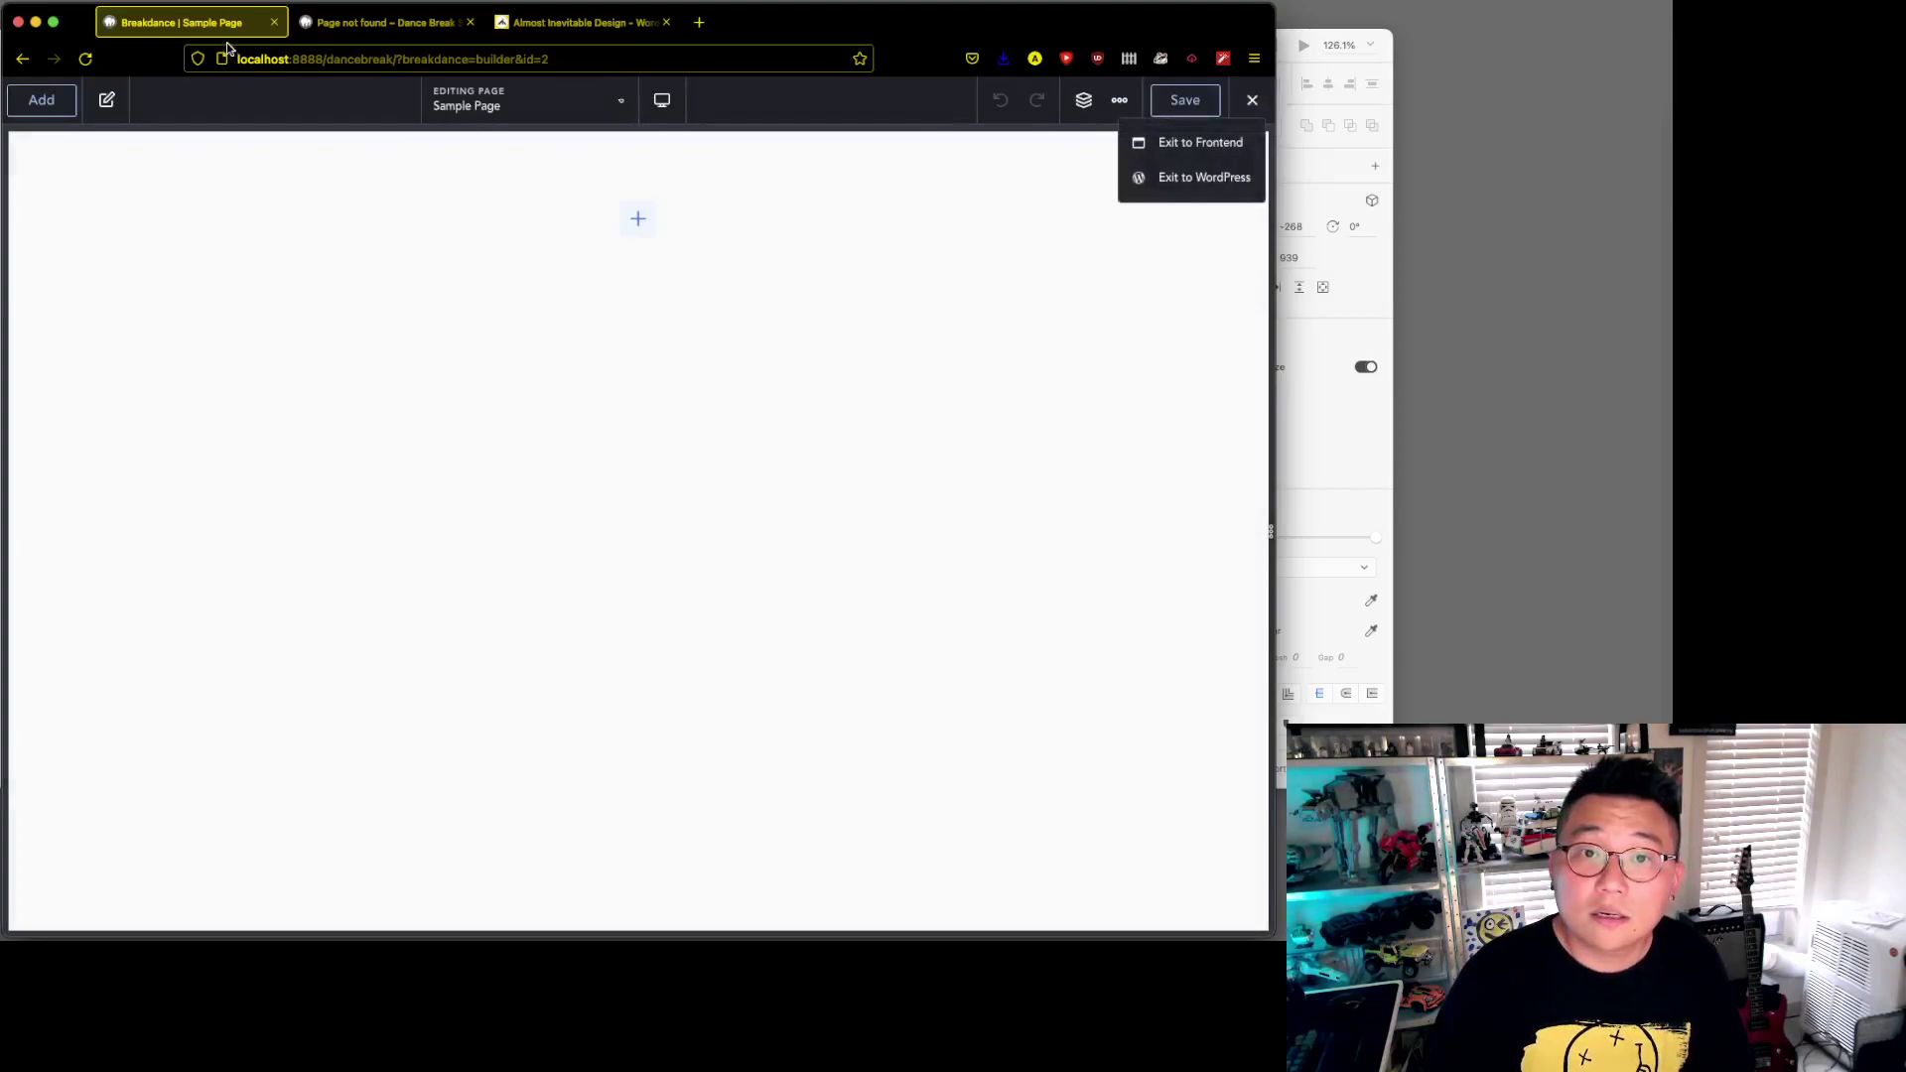
click(1212, 179)
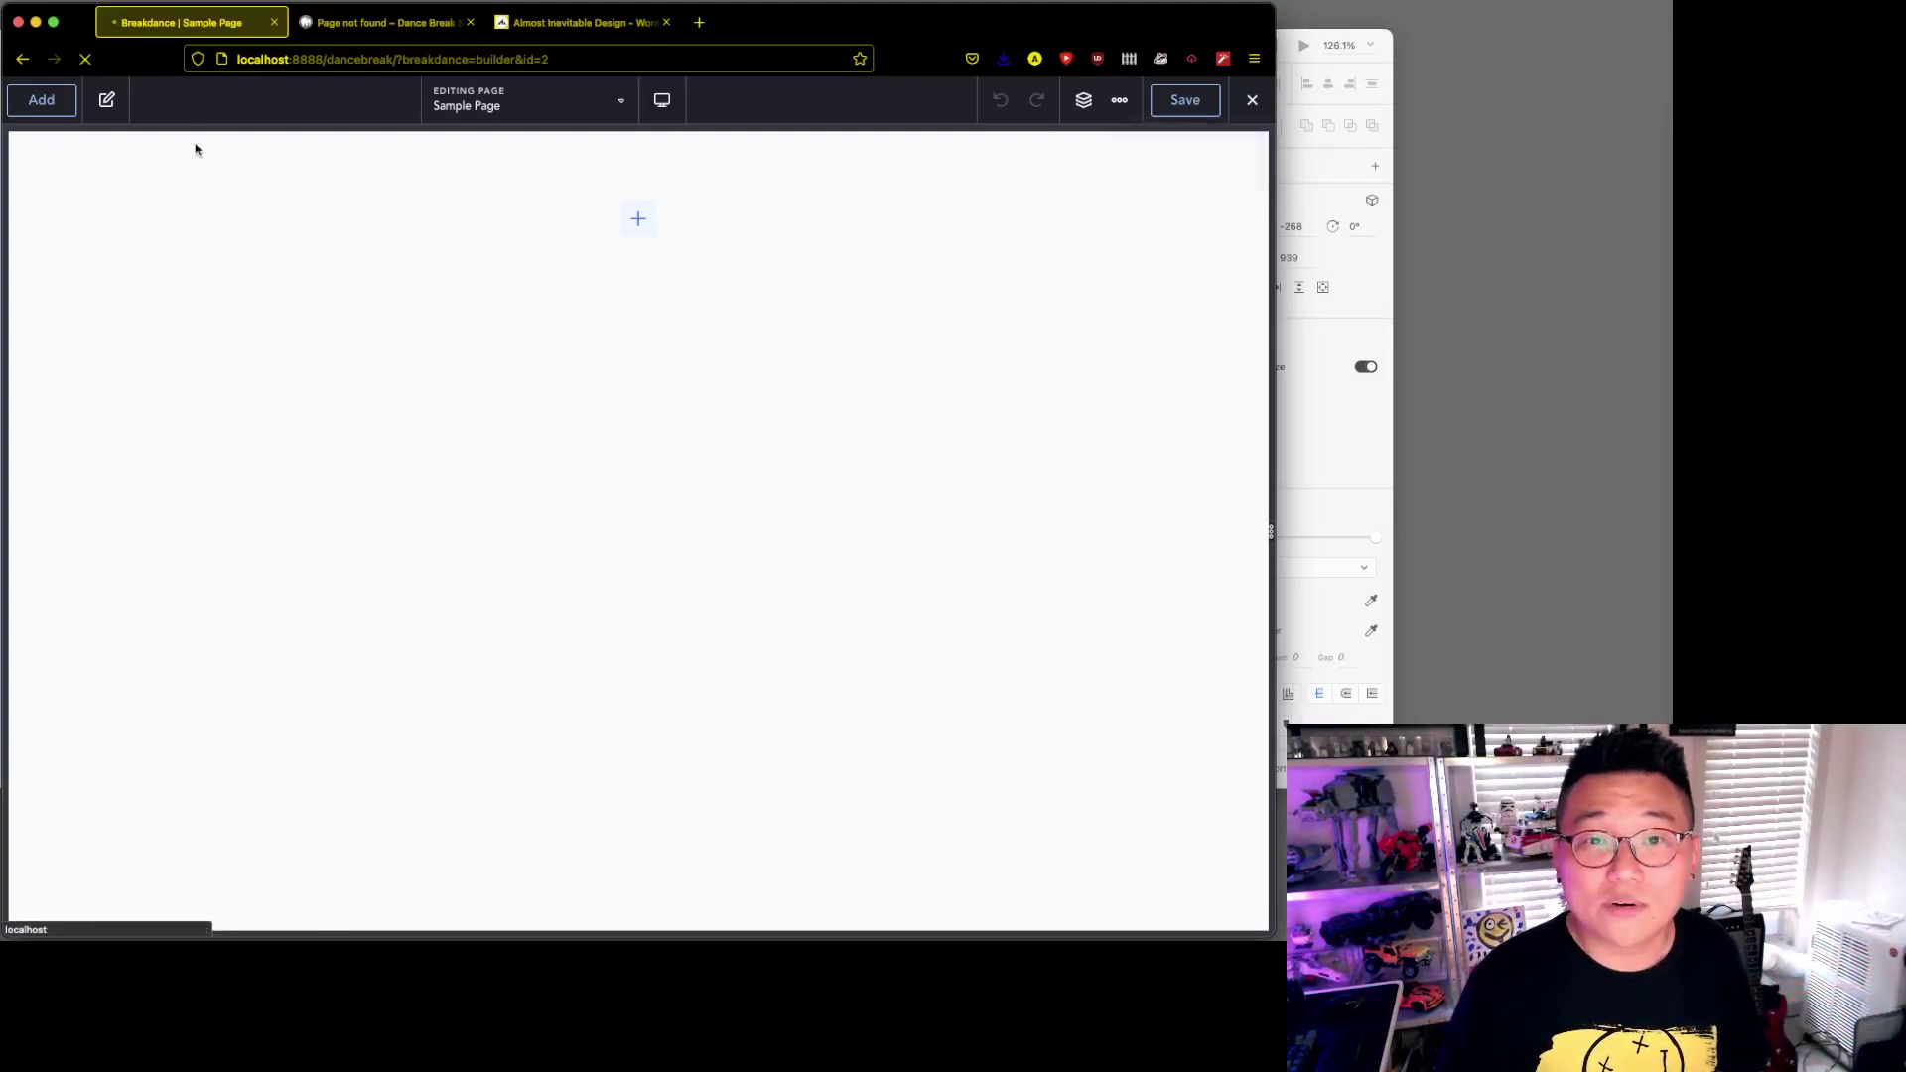
click(380, 22)
mouse_move(79, 90)
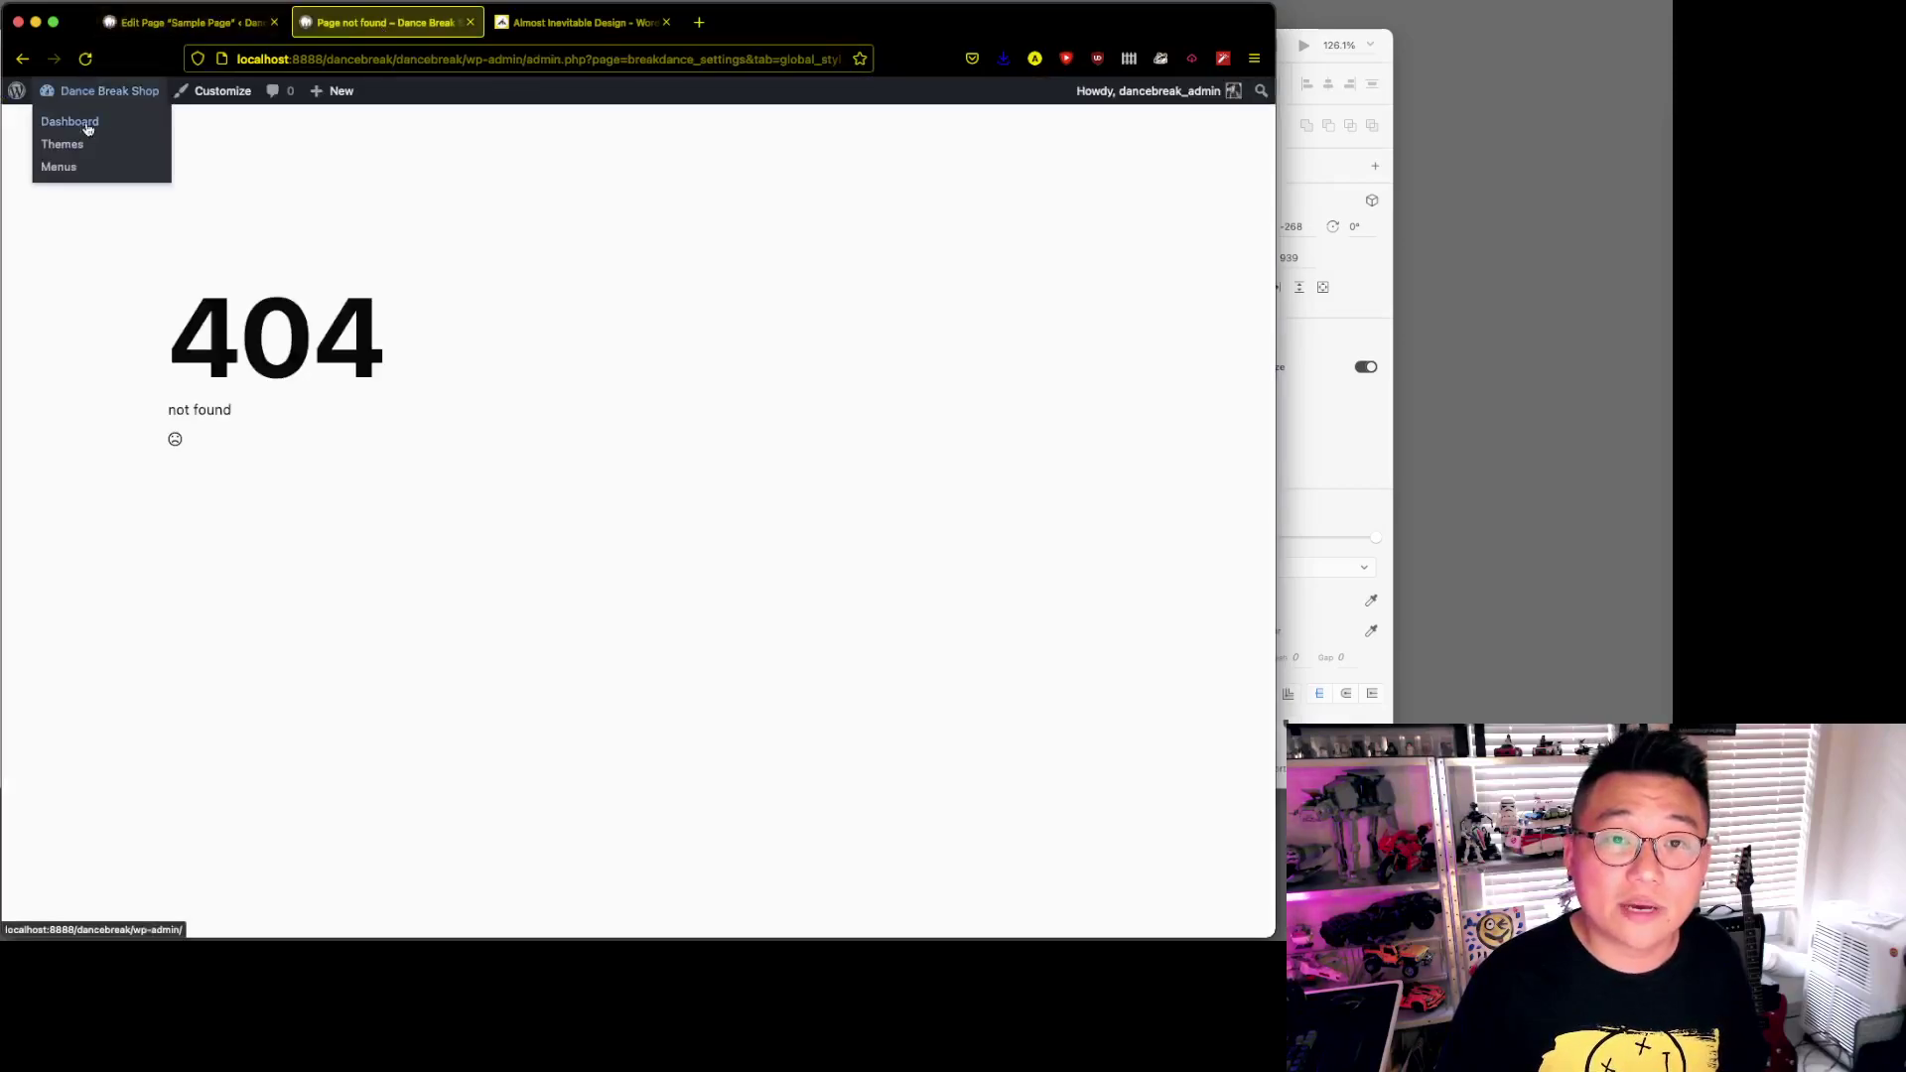
click(85, 127)
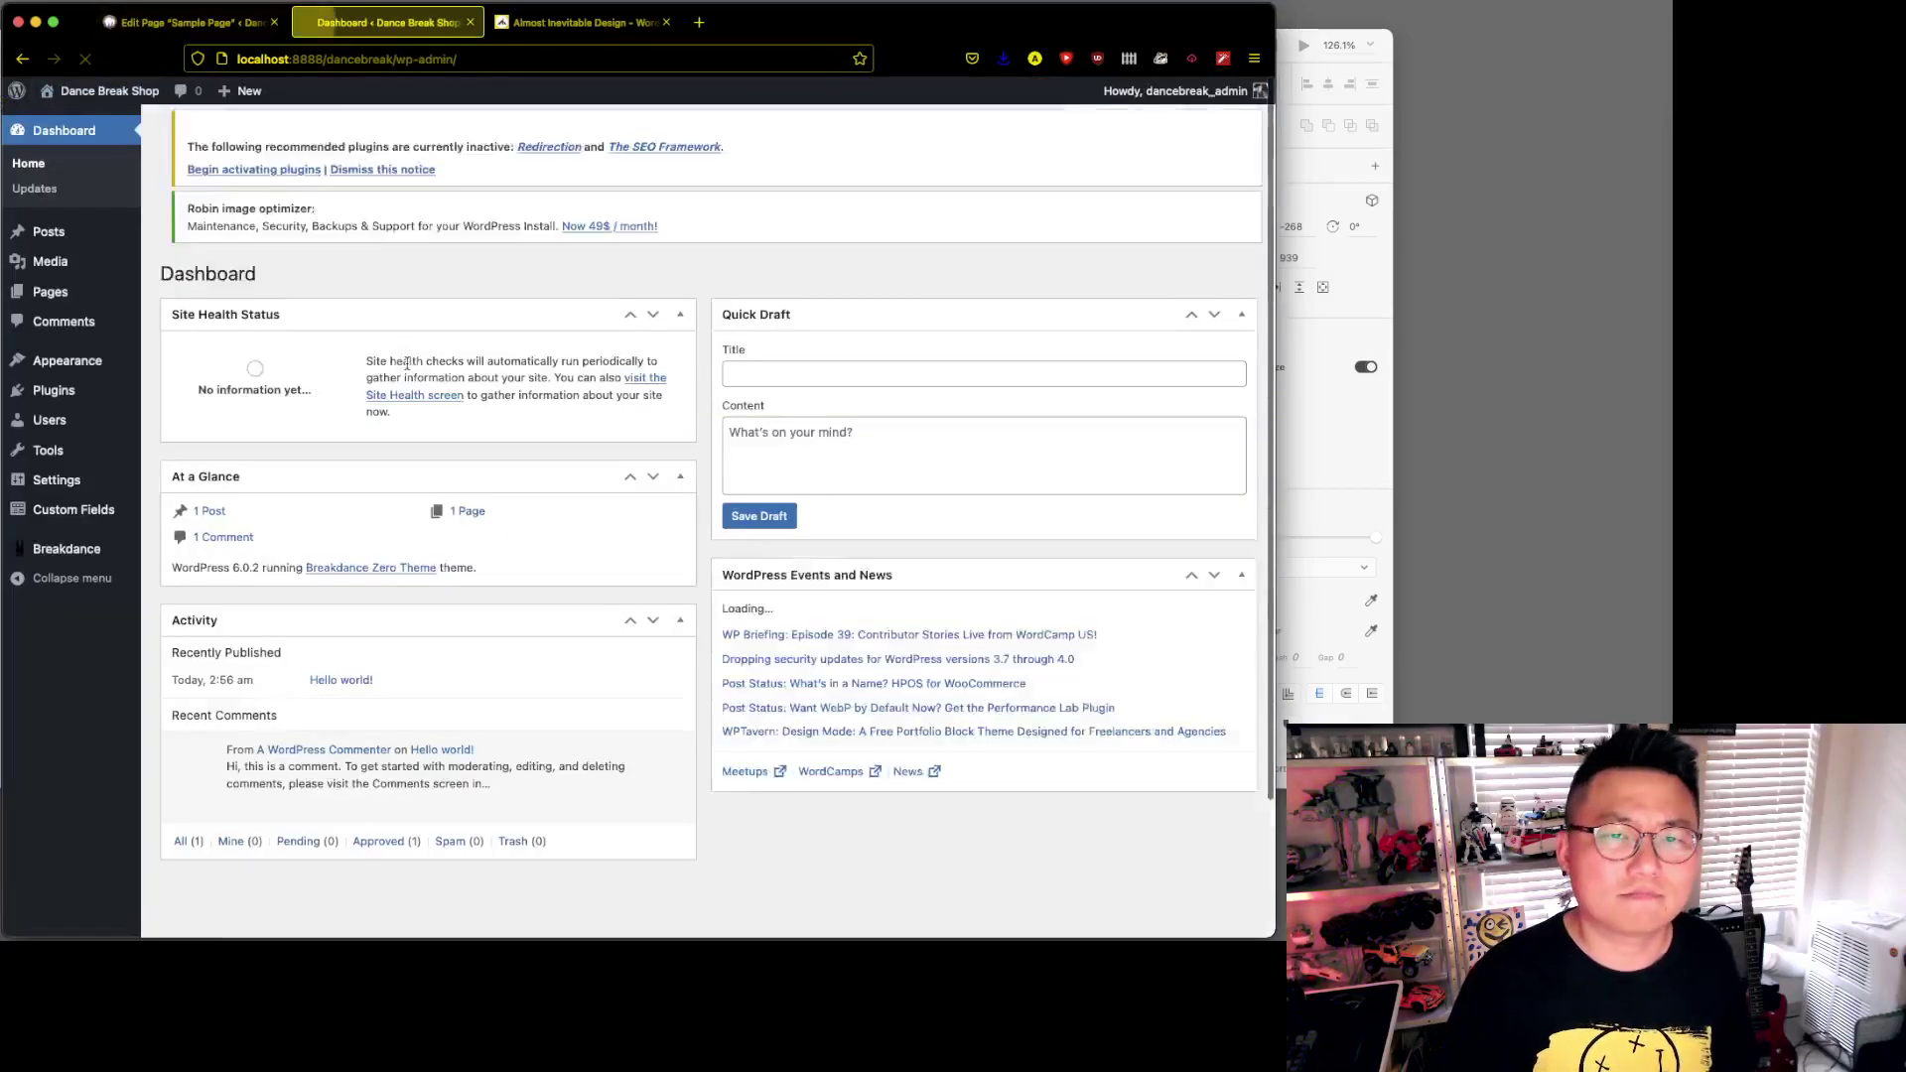
mouse_move(89, 549)
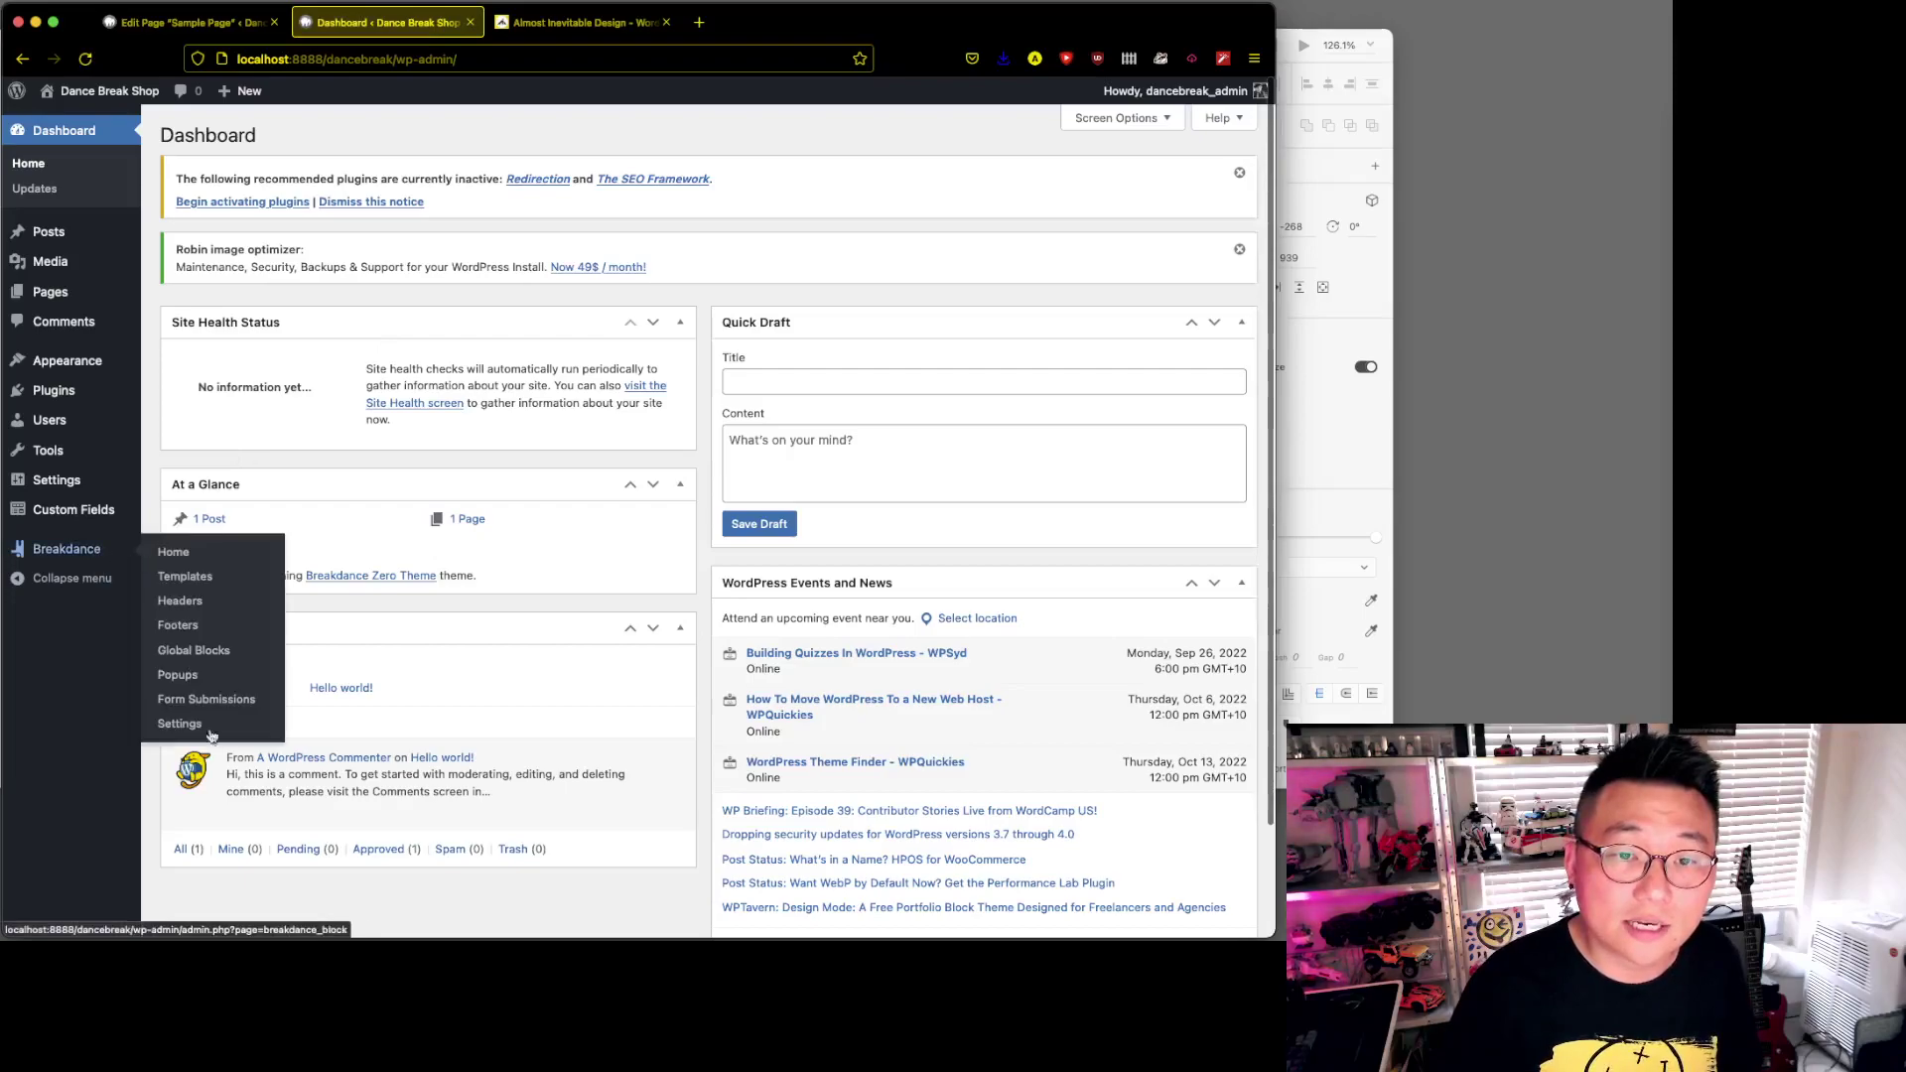
click(180, 724)
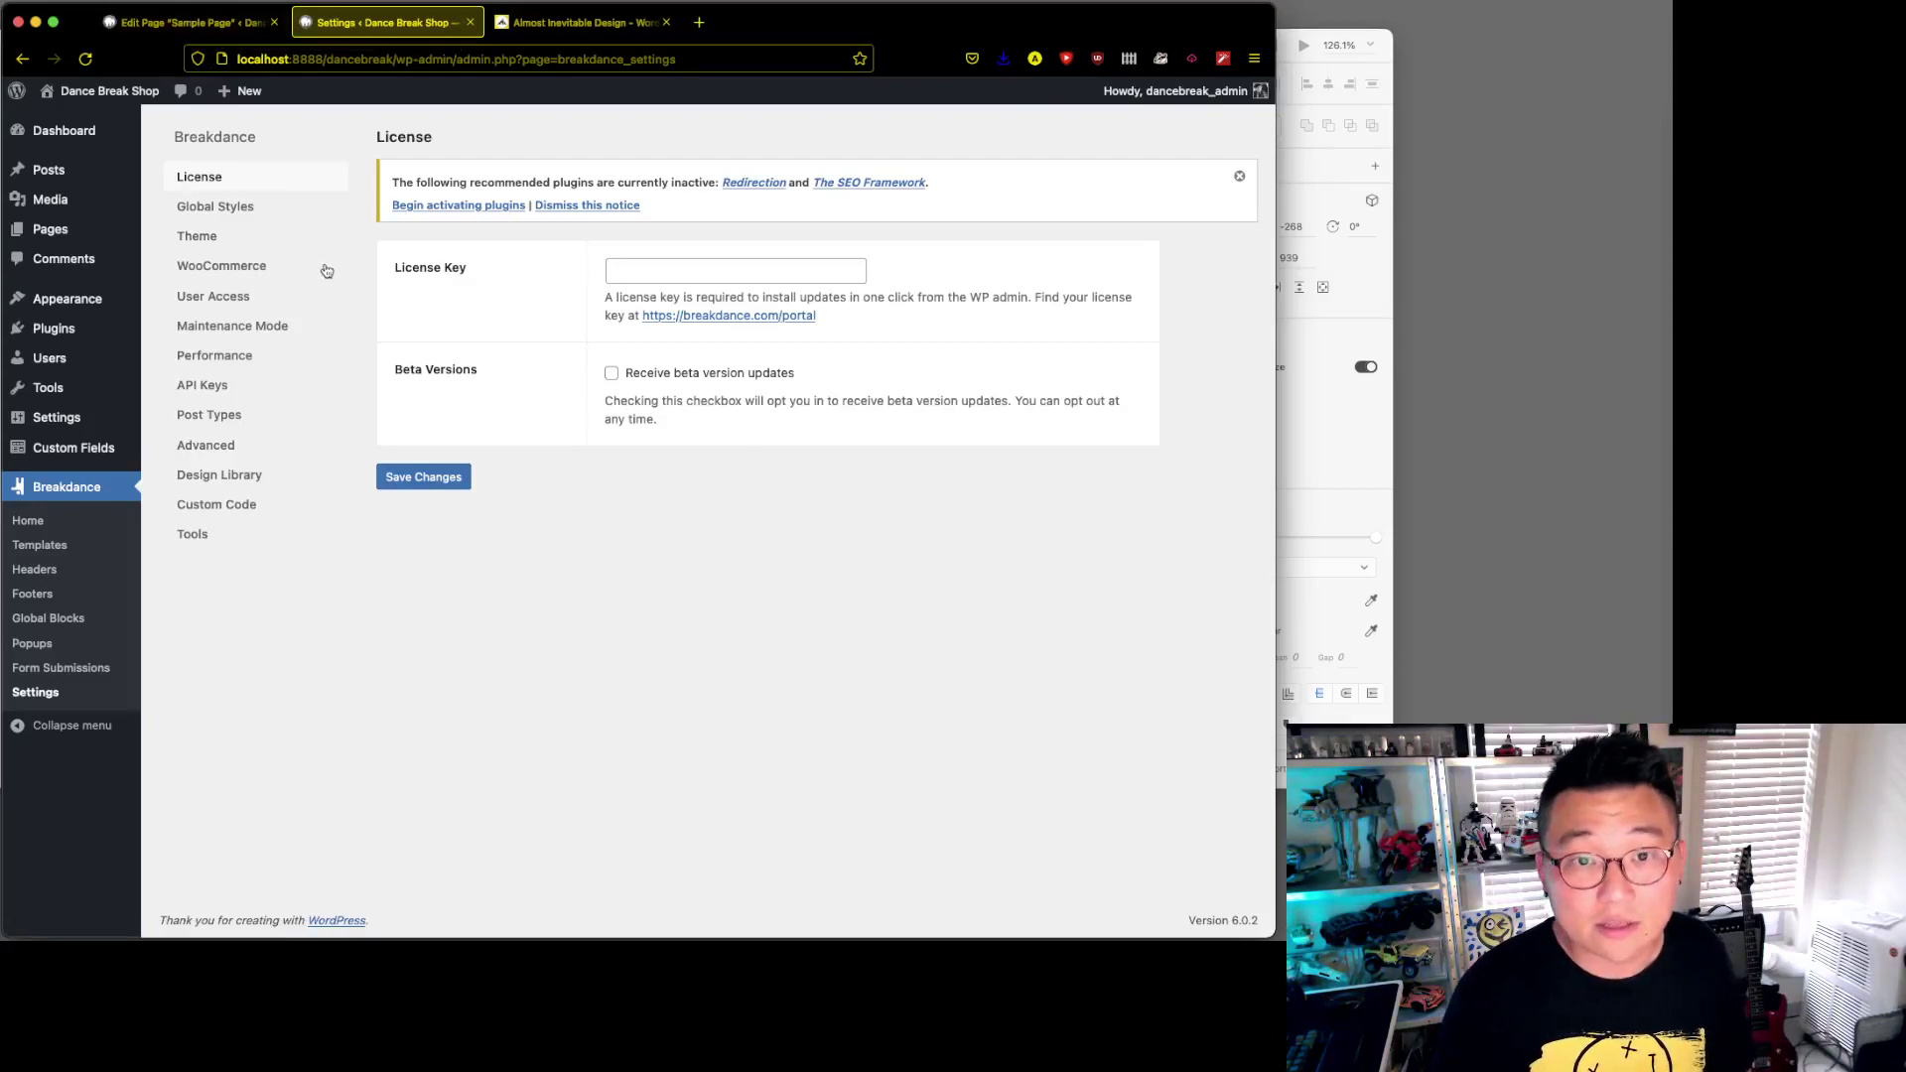
click(252, 220)
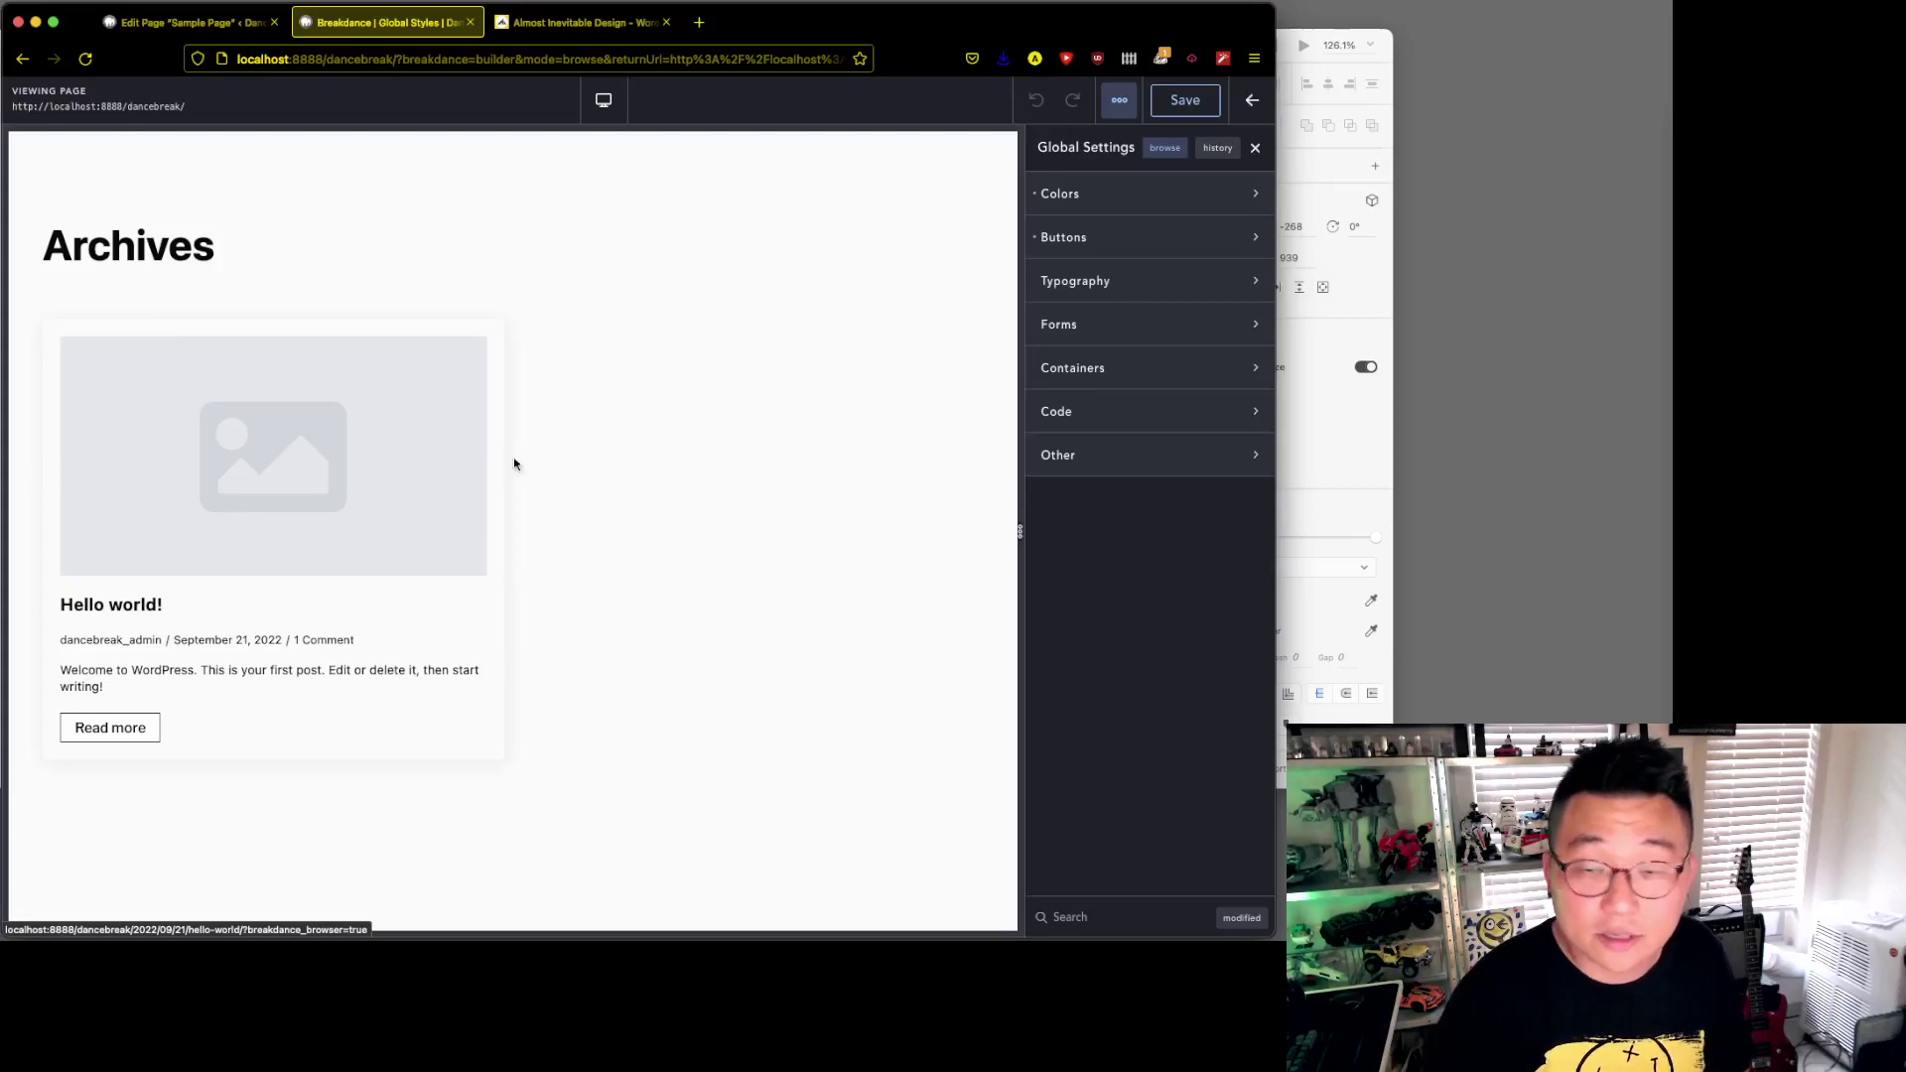
- Set the global typography's heading font to League Gothic Condensed
click(1168, 287)
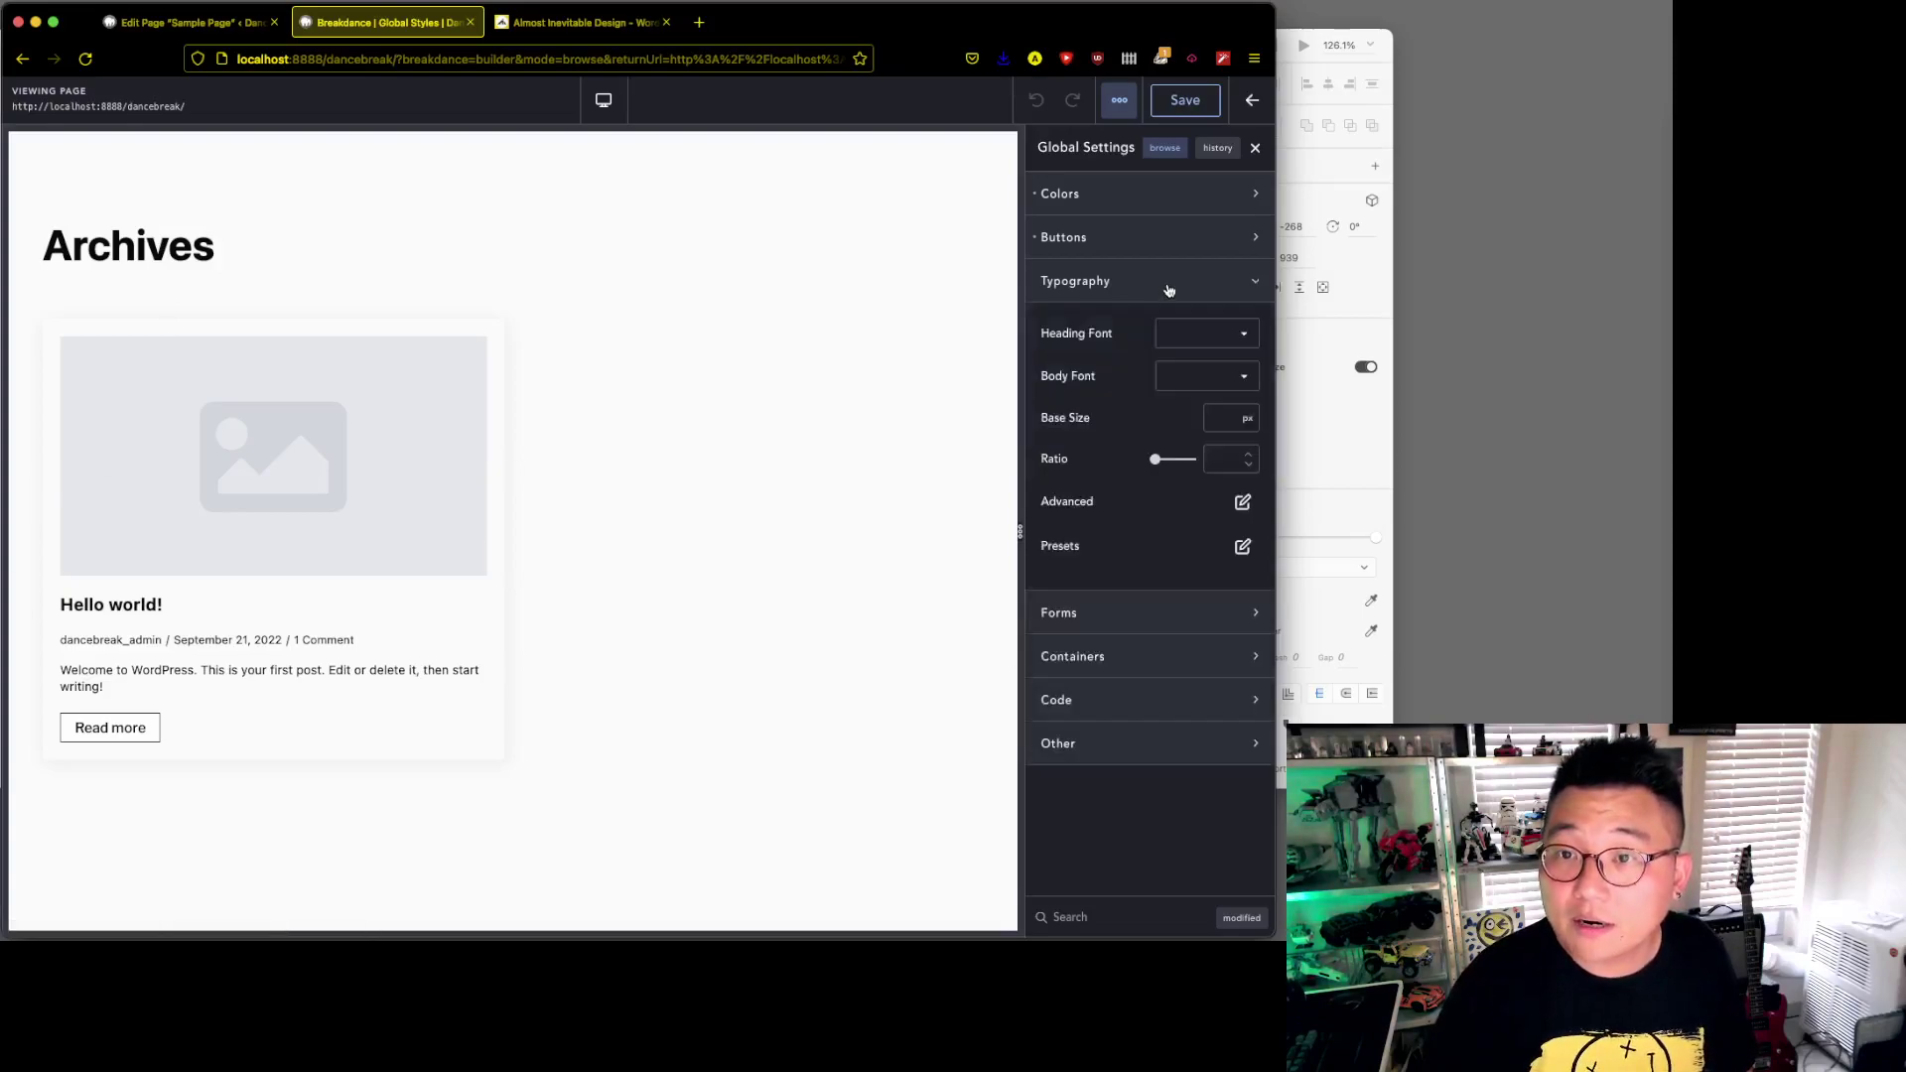
click(1246, 333)
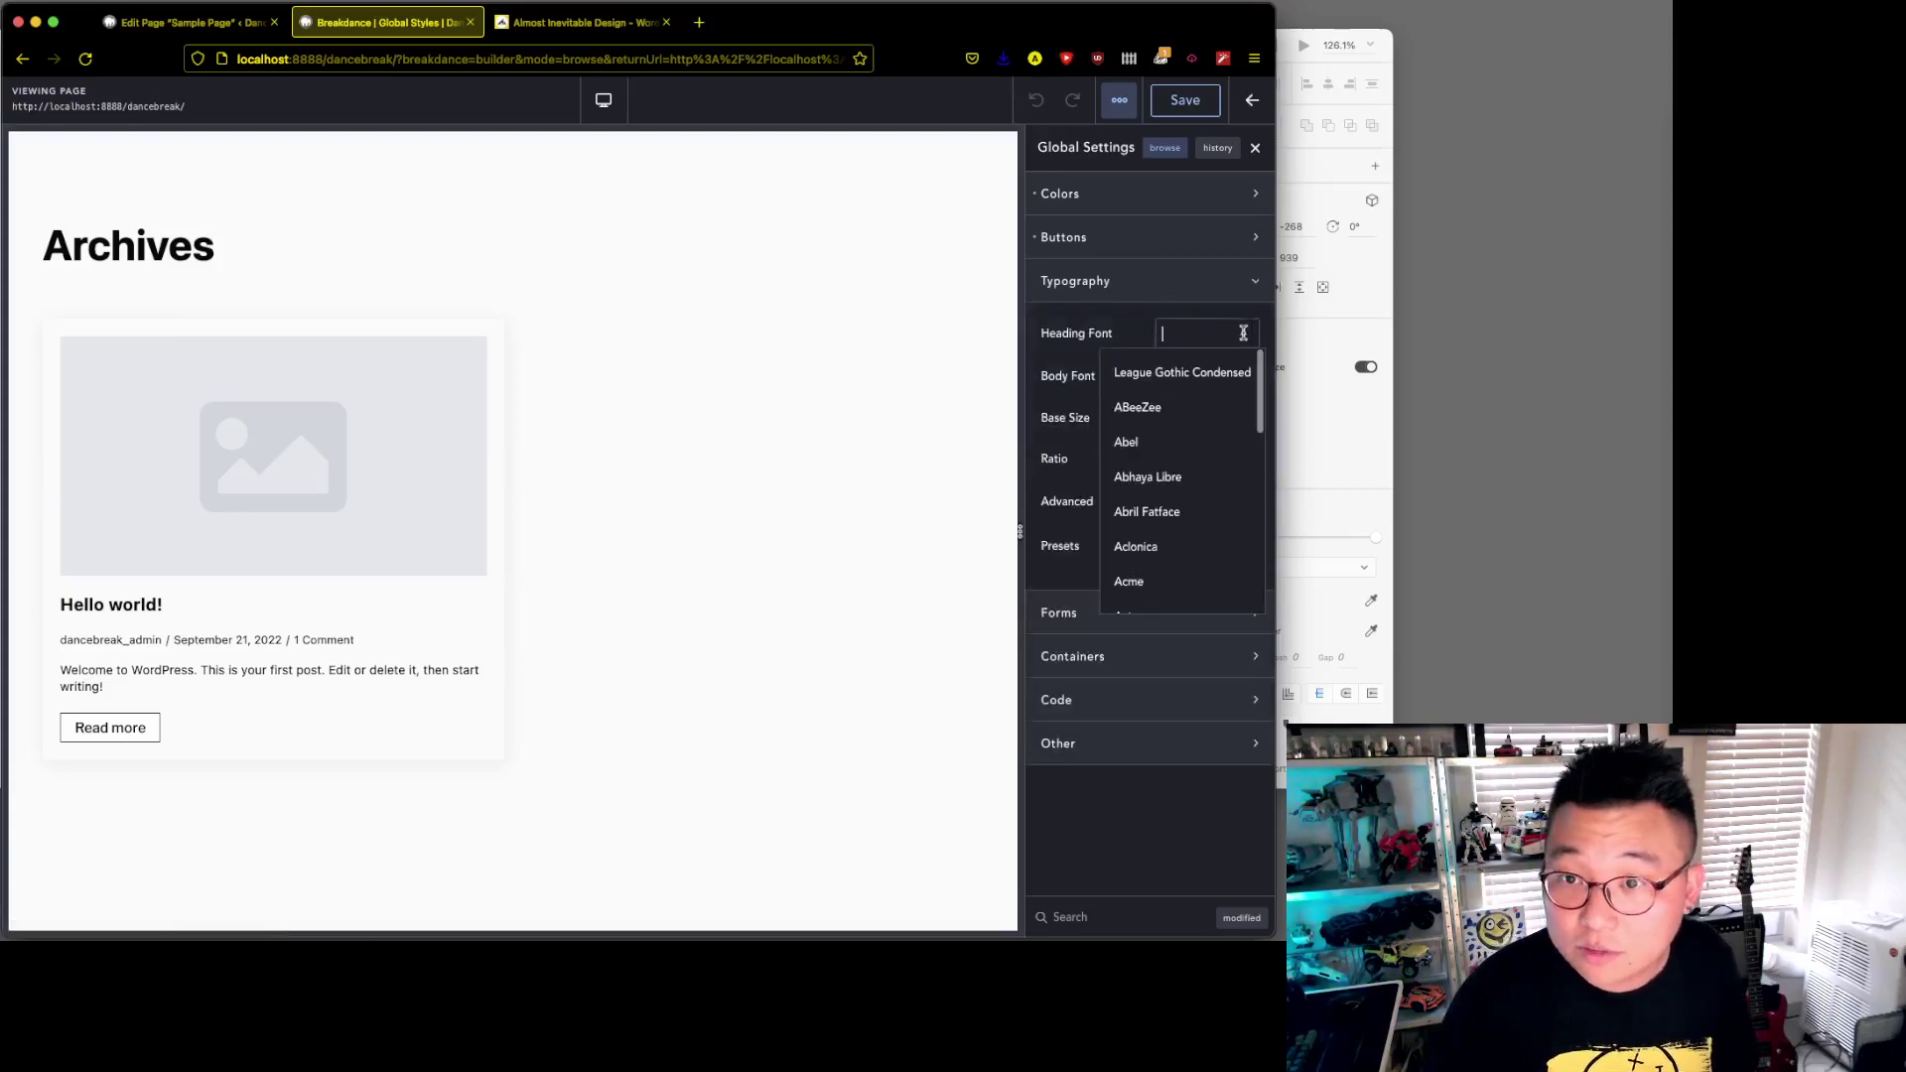
click(1158, 385)
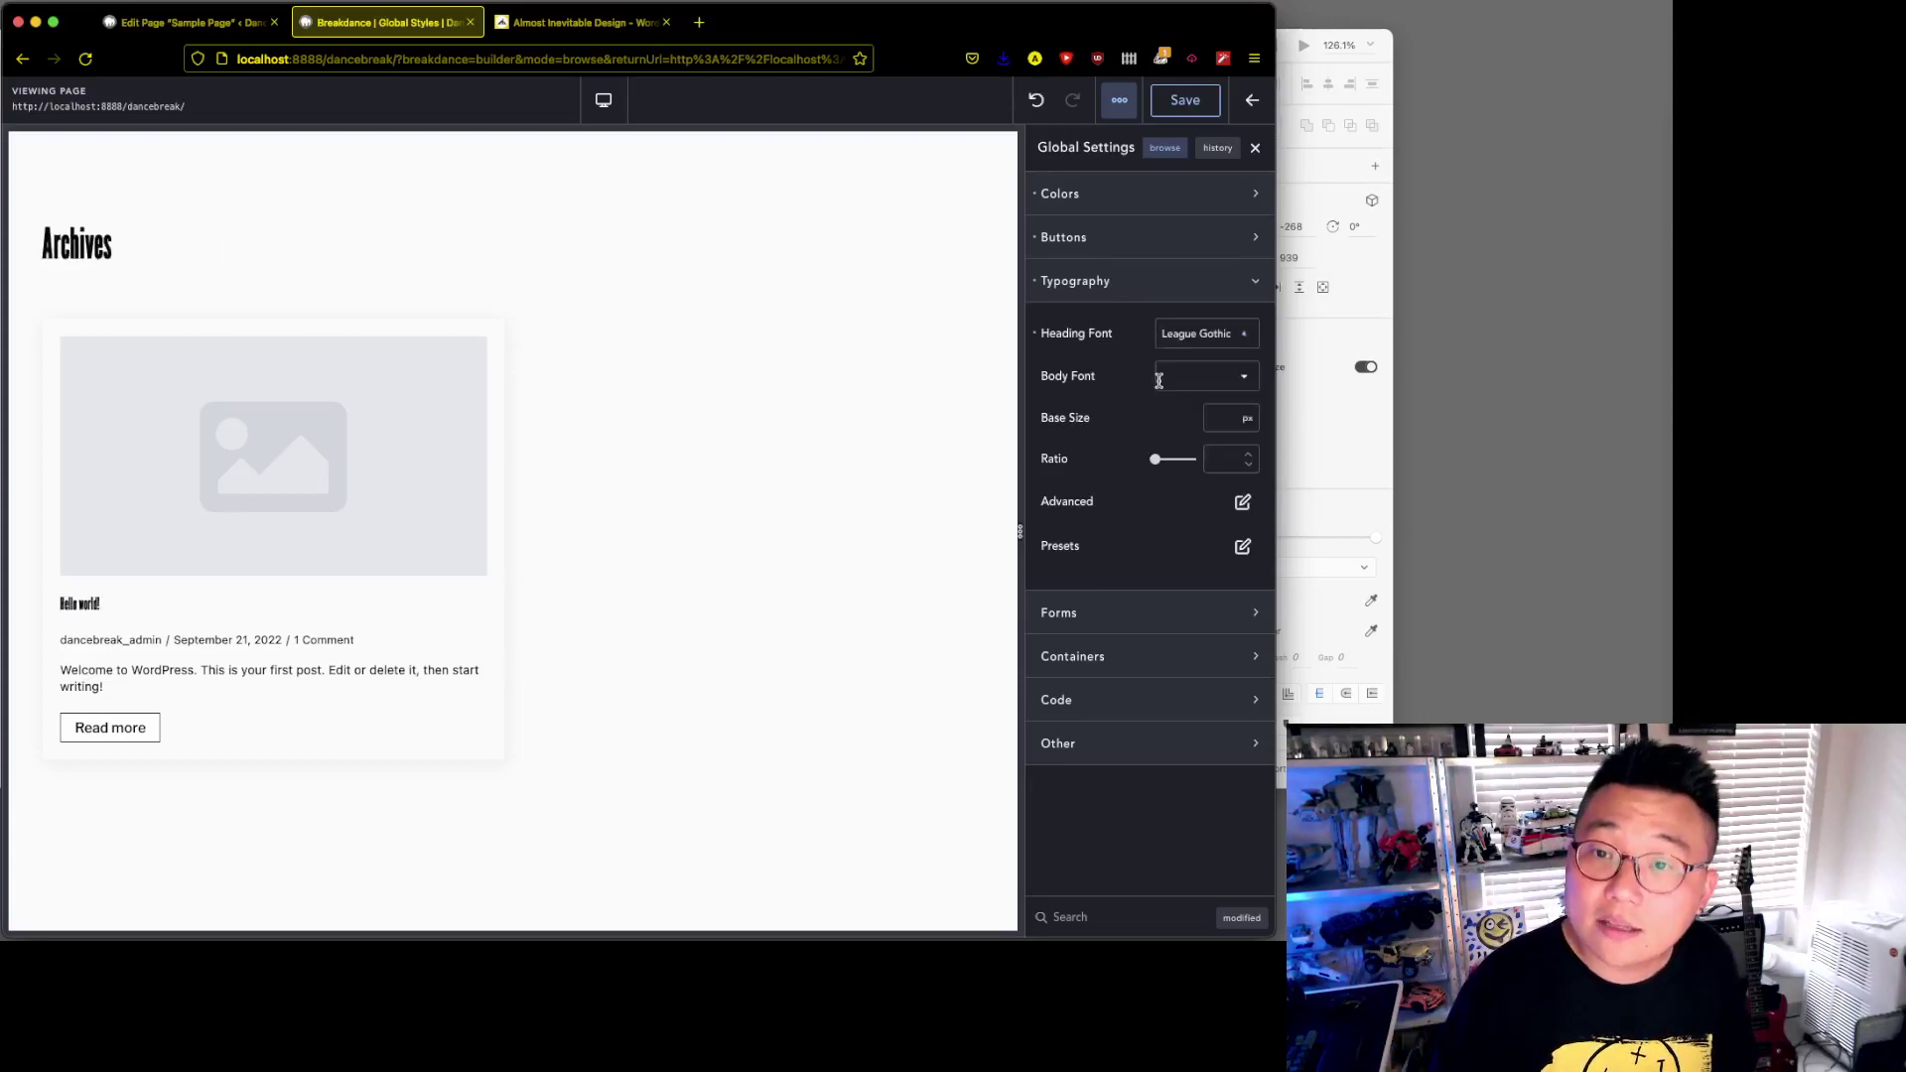